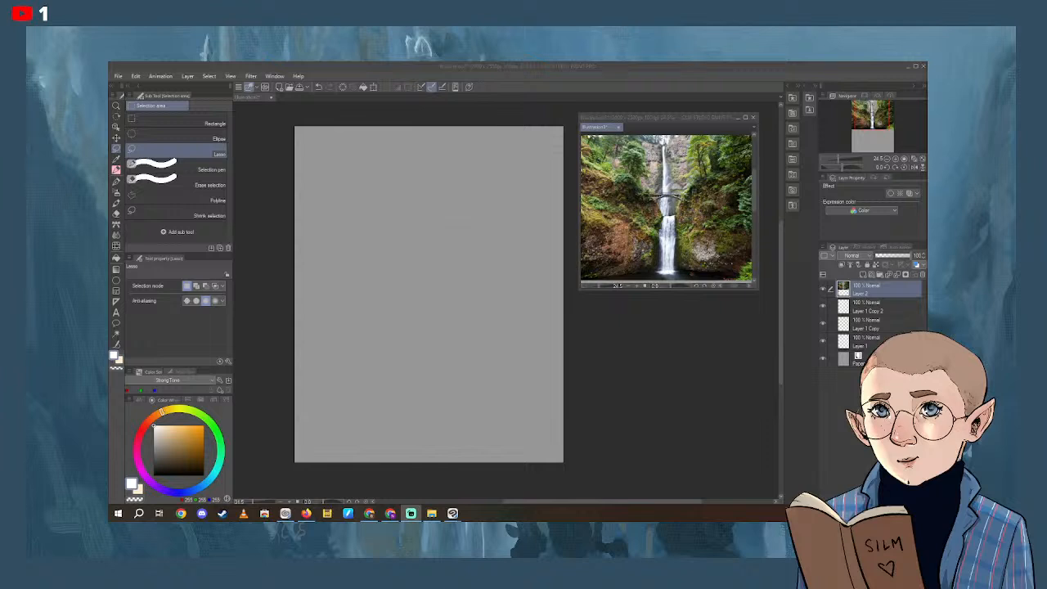
Sketch the cliff's top outline across the upper canvas on Layer 1 with the SU-Cream Pencil.
click(116, 170)
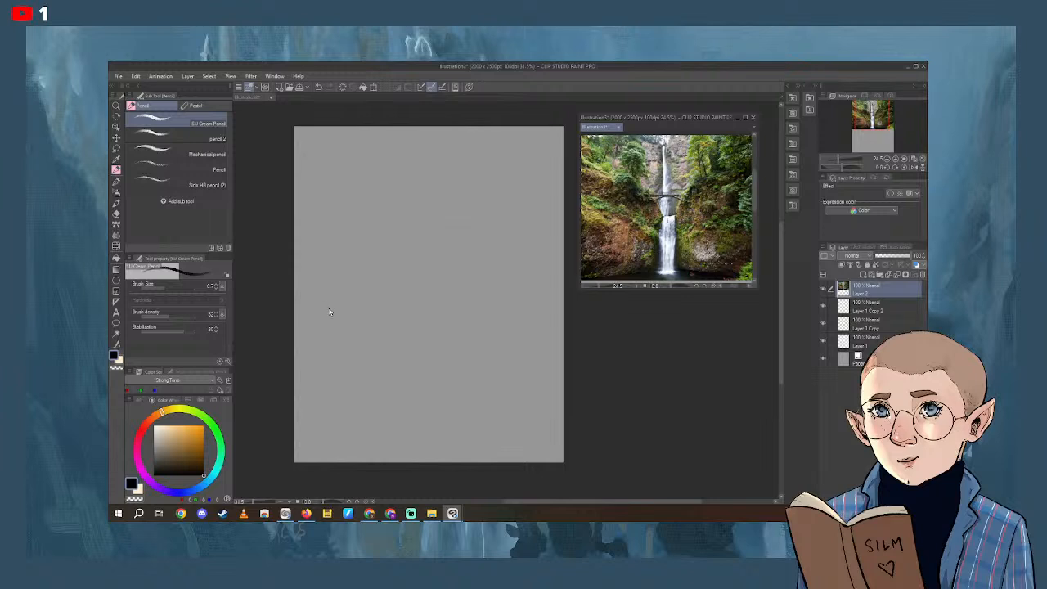
drag(755, 193, 755, 195)
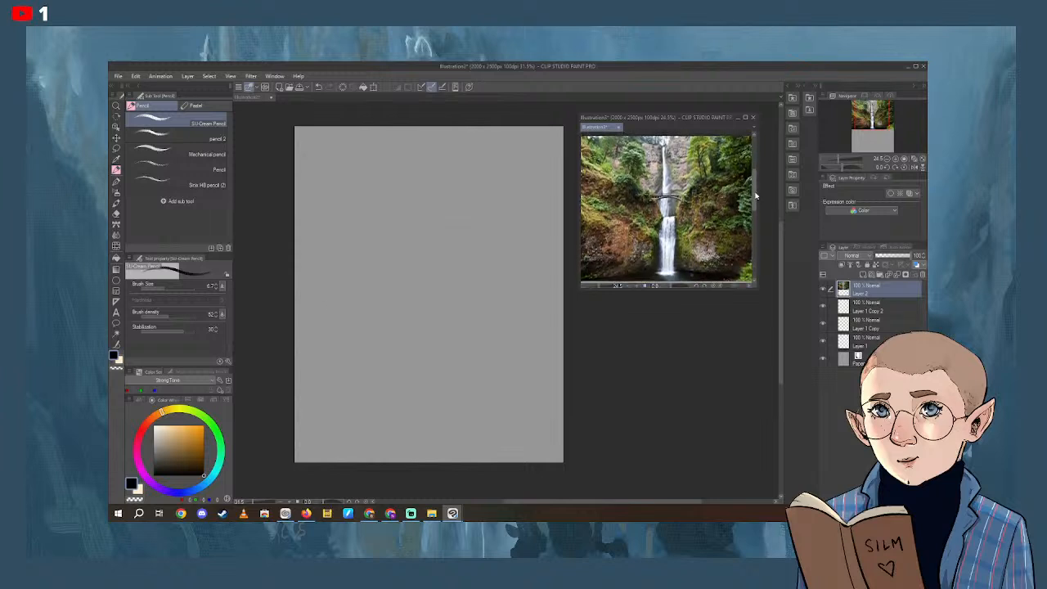
click(311, 189)
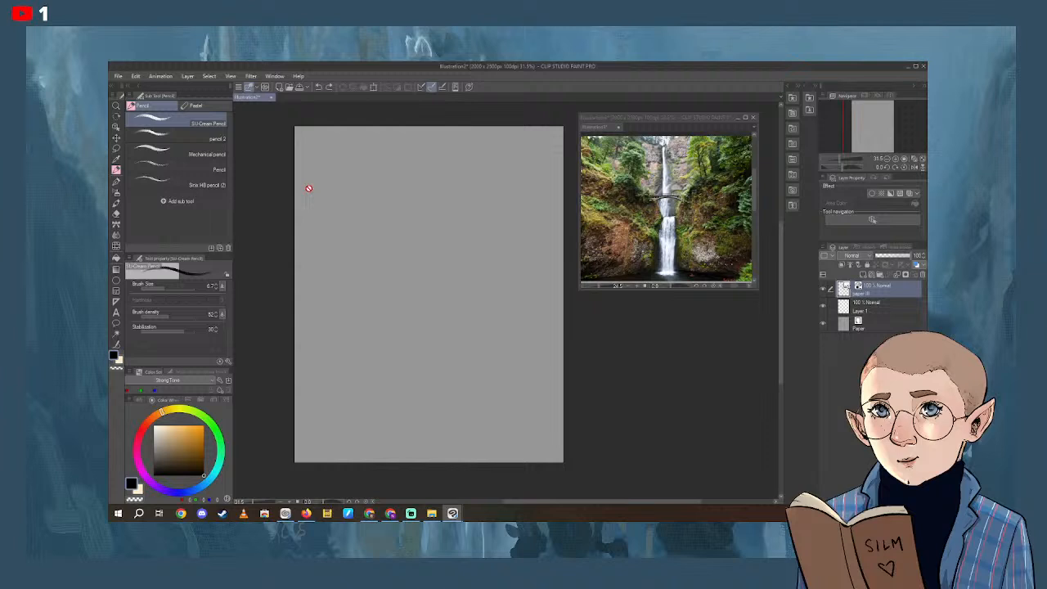
click(880, 306)
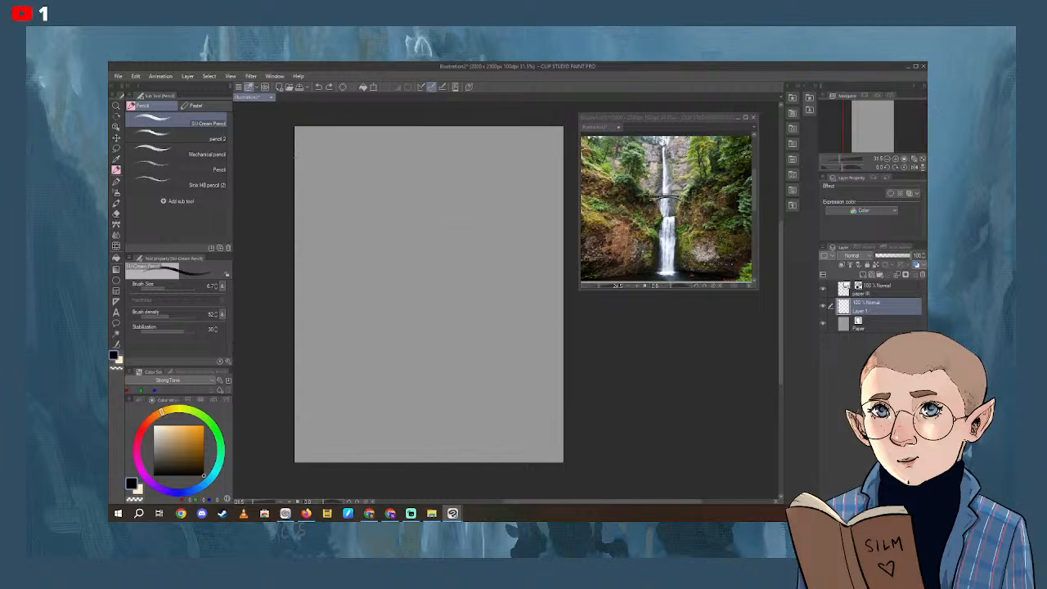
drag(295, 158, 324, 162)
mouse_move(403, 174)
mouse_down()
mouse_move(435, 180)
mouse_move(544, 127)
mouse_up()
key(alt+Tab)
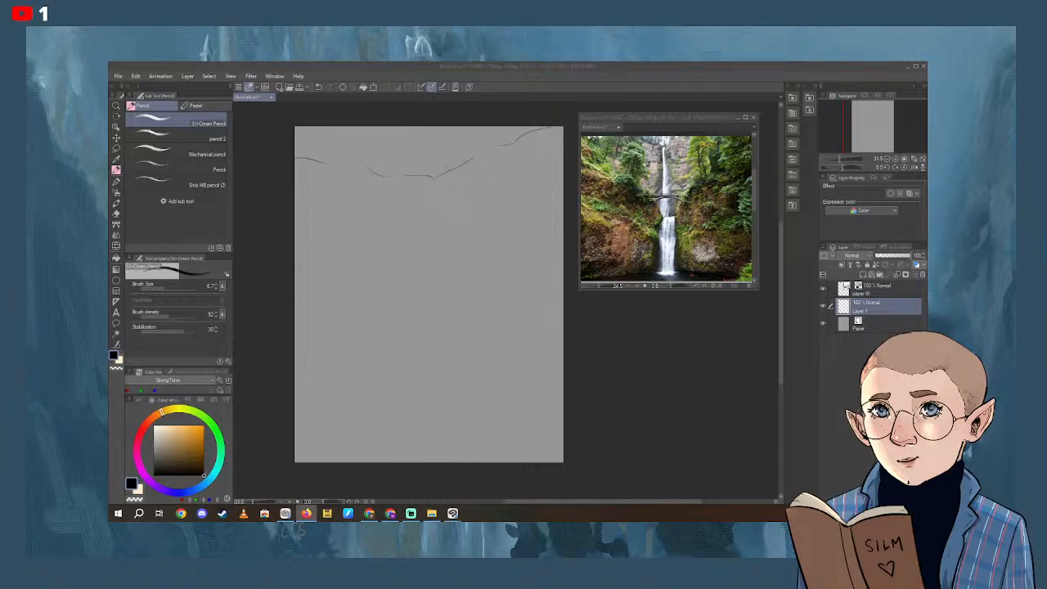
Sketch the gorge sides with the bridge arch and the ledge beneath it, and erase the surplus lines on the arch.
click(436, 210)
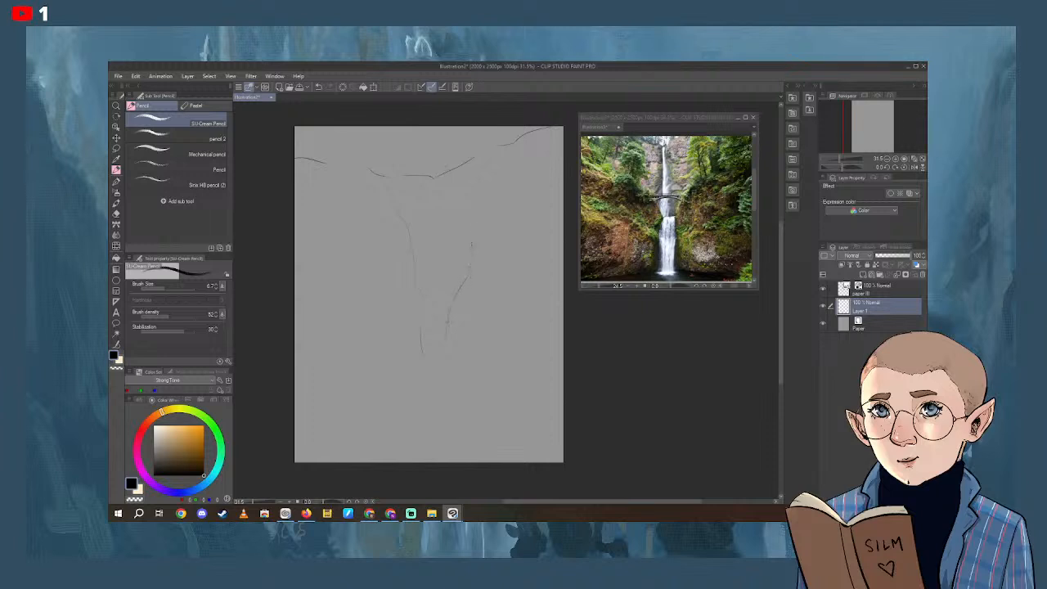
drag(476, 216, 472, 241)
mouse_move(494, 171)
mouse_down()
mouse_move(486, 190)
mouse_move(501, 143)
mouse_up()
drag(409, 267, 419, 291)
drag(417, 288, 421, 306)
mouse_move(408, 267)
mouse_down()
mouse_move(465, 260)
mouse_move(458, 253)
mouse_move(468, 263)
mouse_up()
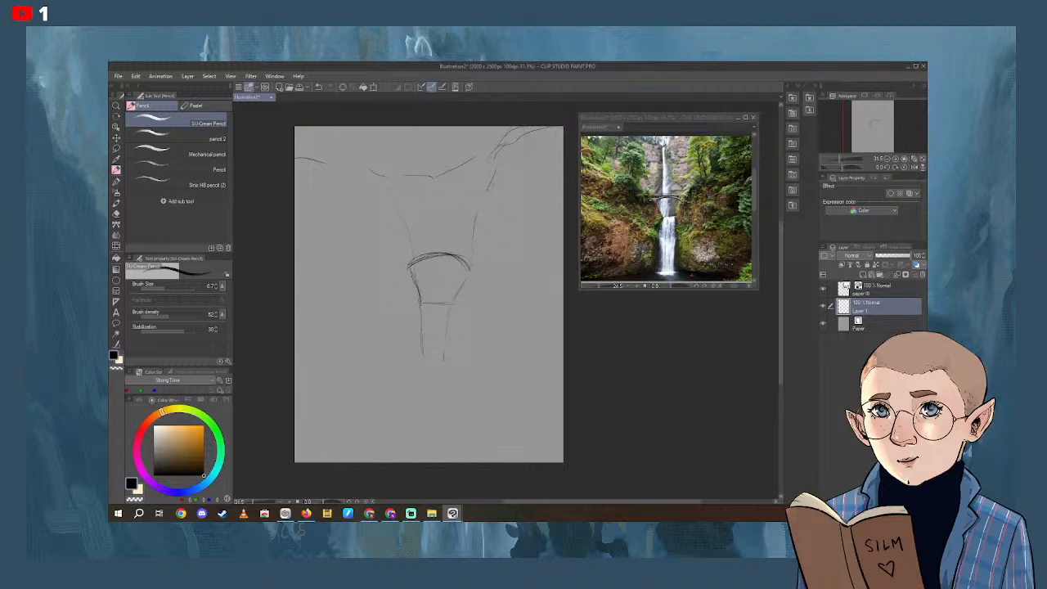
key(e)
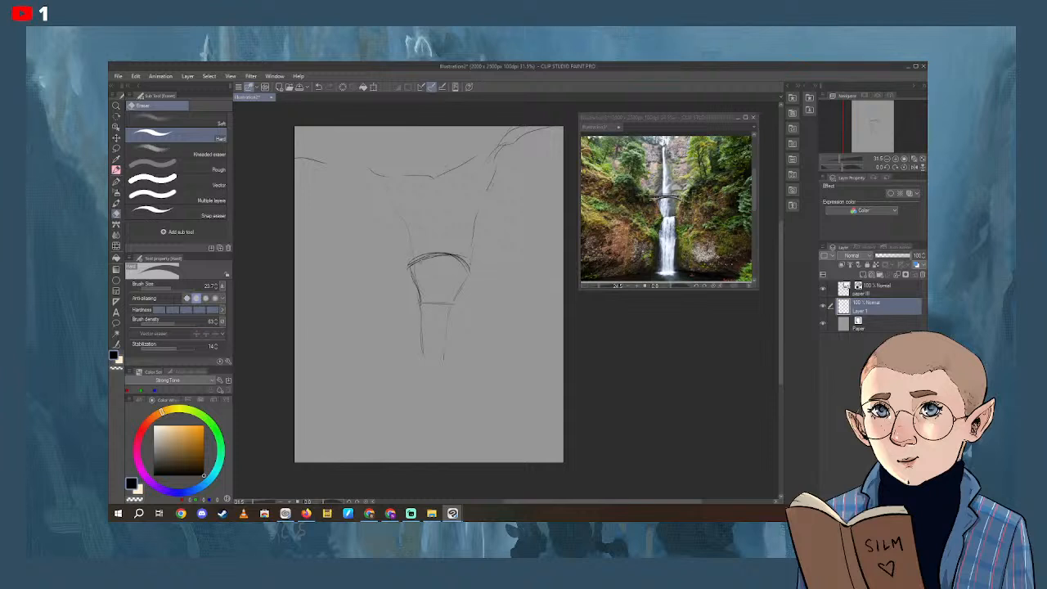
drag(427, 257, 447, 256)
Sketch the lower waterfall with its splash pool and the lower rock ledges on either side with the pencil.
click(116, 170)
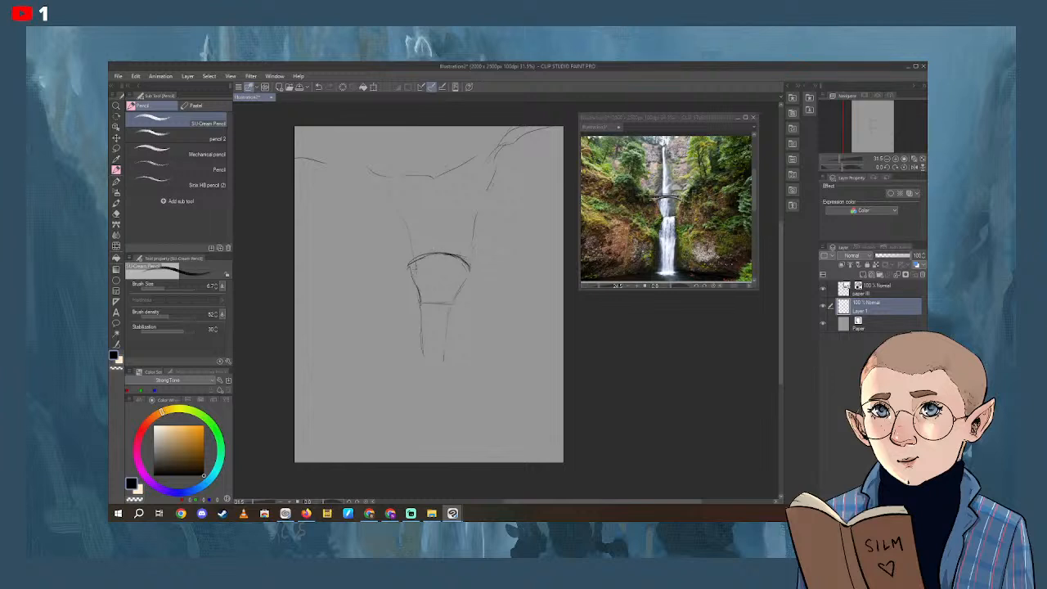
mouse_move(415, 269)
mouse_down()
mouse_move(416, 294)
mouse_move(443, 303)
mouse_up()
drag(422, 395, 419, 416)
drag(445, 393, 443, 426)
mouse_move(446, 427)
mouse_down()
mouse_move(454, 433)
mouse_move(441, 445)
mouse_move(408, 439)
mouse_up()
mouse_move(355, 337)
mouse_down()
mouse_move(324, 346)
mouse_move(323, 331)
mouse_move(292, 324)
mouse_up()
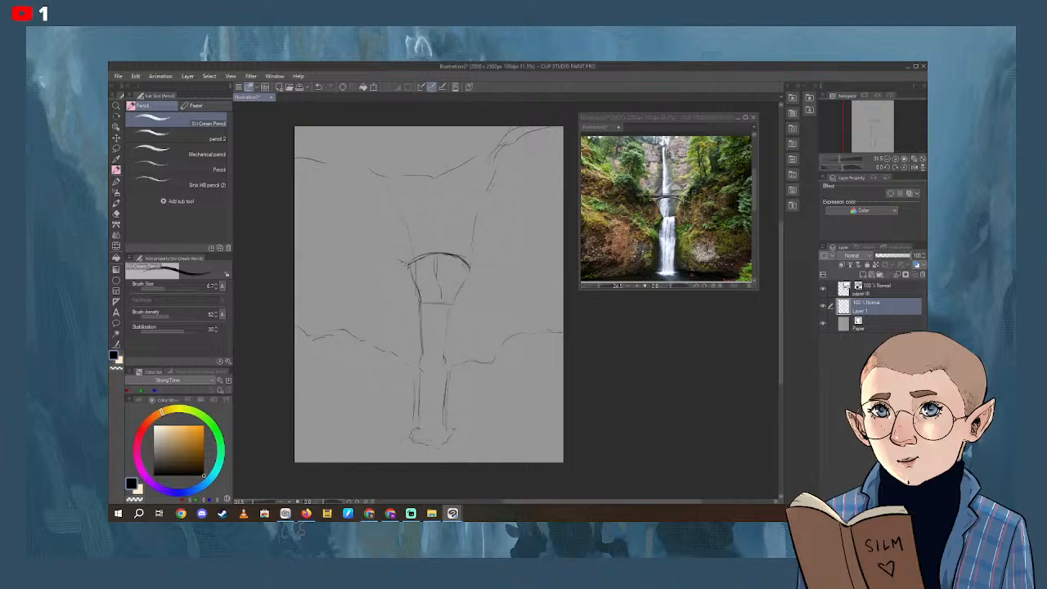
Sketch the slope contours on both sides of the gorge and the flat bridge deck above the arch.
drag(397, 263, 411, 256)
mouse_move(363, 215)
mouse_down()
mouse_move(293, 187)
mouse_move(370, 238)
mouse_up()
drag(539, 217, 558, 210)
drag(512, 243, 459, 318)
drag(422, 321, 419, 350)
mouse_move(397, 250)
mouse_down()
mouse_move(467, 245)
mouse_move(399, 244)
mouse_move(476, 244)
mouse_up()
drag(417, 273, 420, 294)
Sketch the upper waterfall and the notch it drops from, and erase the old ridge line beside it.
drag(422, 165, 429, 207)
drag(421, 146, 427, 202)
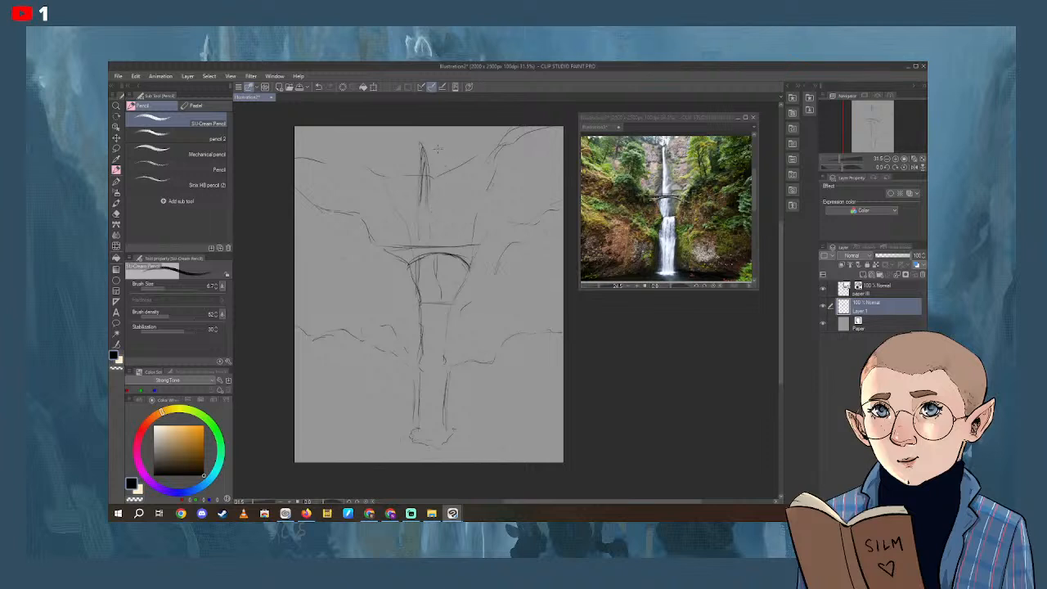
drag(417, 146, 394, 130)
click(116, 213)
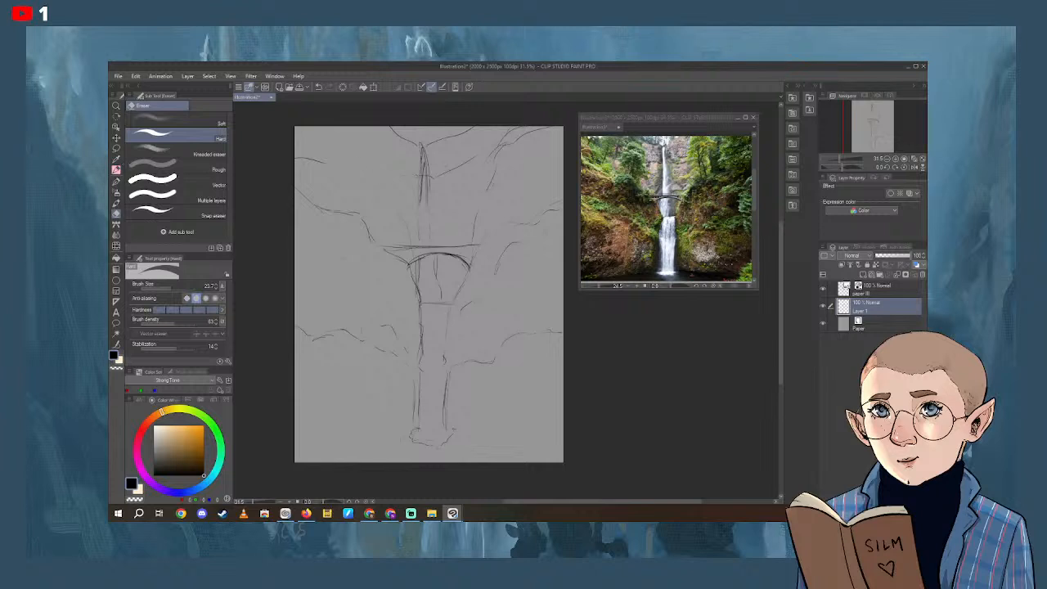
mouse_move(426, 158)
mouse_down()
mouse_move(426, 177)
mouse_move(446, 172)
mouse_up()
Sketch the rounded bush on the left ledge and the tree with its foliage on the right slope.
key(p)
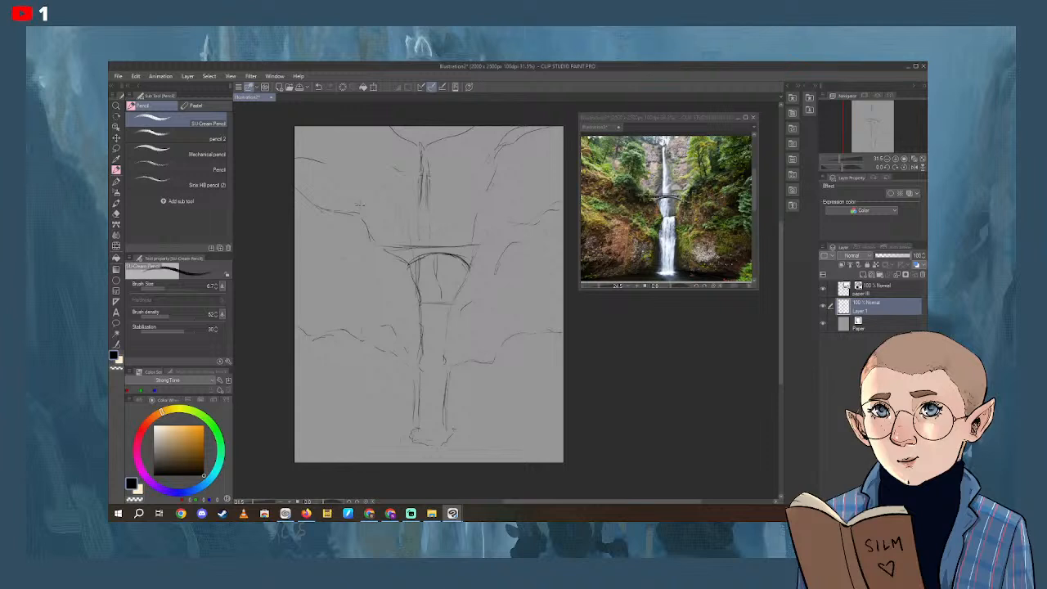
mouse_move(339, 210)
mouse_down()
mouse_move(361, 237)
mouse_move(380, 234)
mouse_move(336, 222)
mouse_up()
drag(490, 191, 496, 220)
drag(494, 149, 516, 222)
drag(533, 200, 560, 198)
drag(539, 186, 518, 190)
click(117, 212)
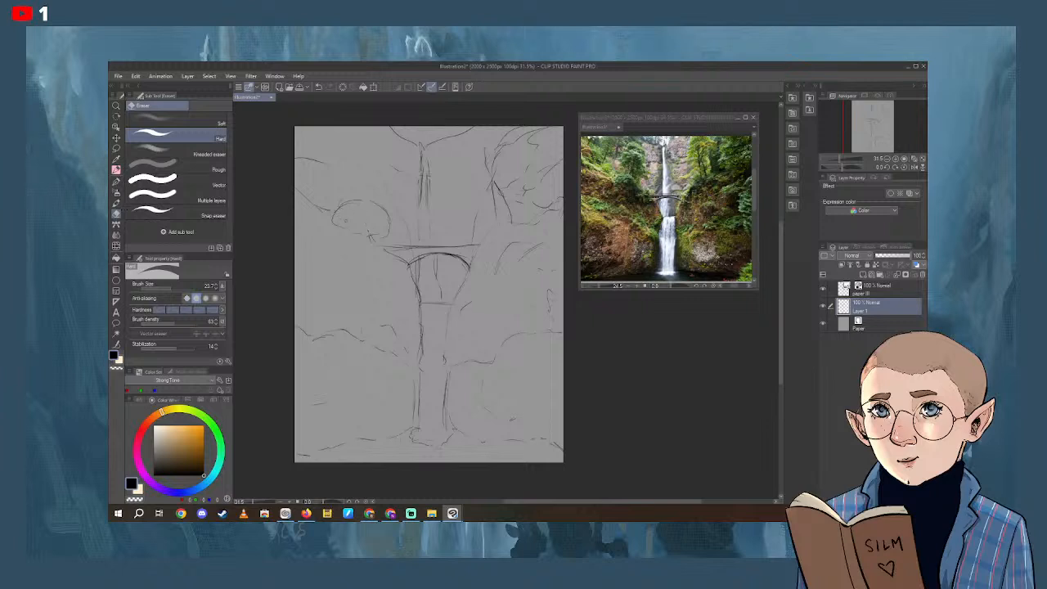
Sketch tree trunks, branches and foliage on the upper left cliff with the pencil.
click(117, 170)
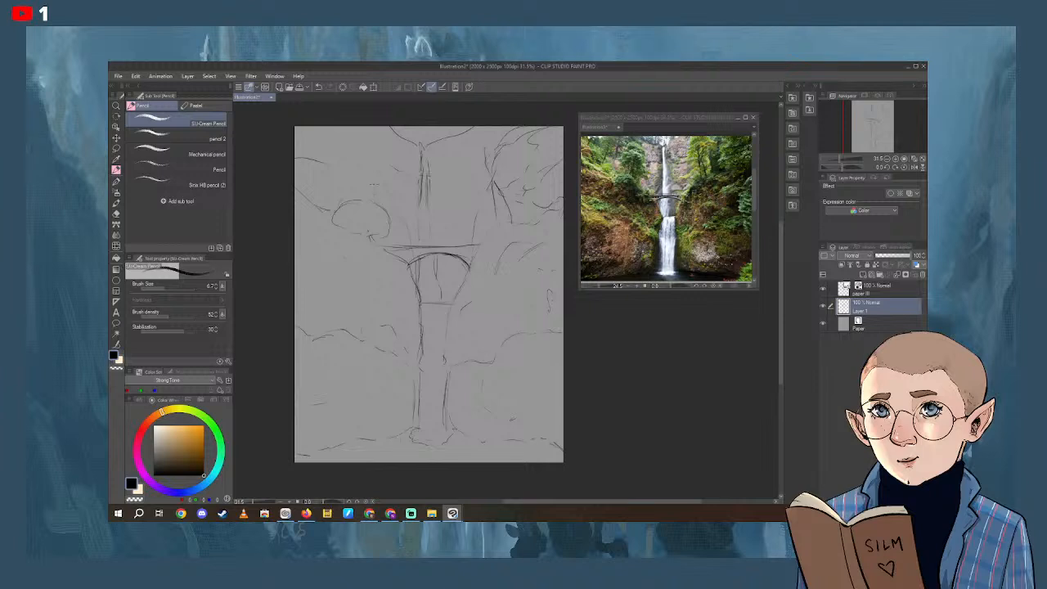
drag(377, 155, 374, 182)
drag(380, 165, 376, 179)
drag(395, 194, 403, 171)
drag(320, 167, 322, 130)
drag(314, 184, 319, 169)
drag(300, 144, 314, 155)
drag(304, 178, 348, 184)
Add foliage right of the upper waterfall, hatch the right-hand tree and draw flow lines in the lower falls.
drag(430, 143, 481, 127)
mouse_move(470, 167)
mouse_down()
mouse_move(469, 152)
mouse_move(451, 147)
mouse_move(471, 131)
mouse_up()
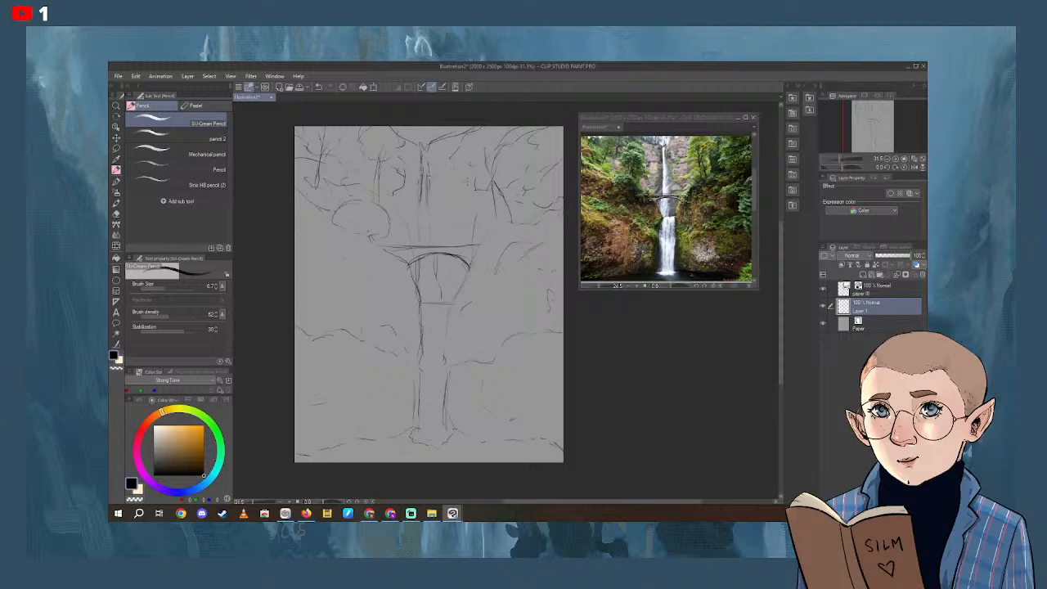
mouse_move(467, 178)
mouse_down()
mouse_move(478, 203)
mouse_move(509, 199)
mouse_up()
mouse_move(553, 152)
mouse_down()
mouse_move(533, 162)
mouse_move(538, 190)
mouse_up()
mouse_move(427, 306)
mouse_down()
mouse_move(429, 355)
mouse_move(443, 361)
mouse_up()
Add a new layer above the sketch layer and switch to the Thick paint brushes.
click(863, 274)
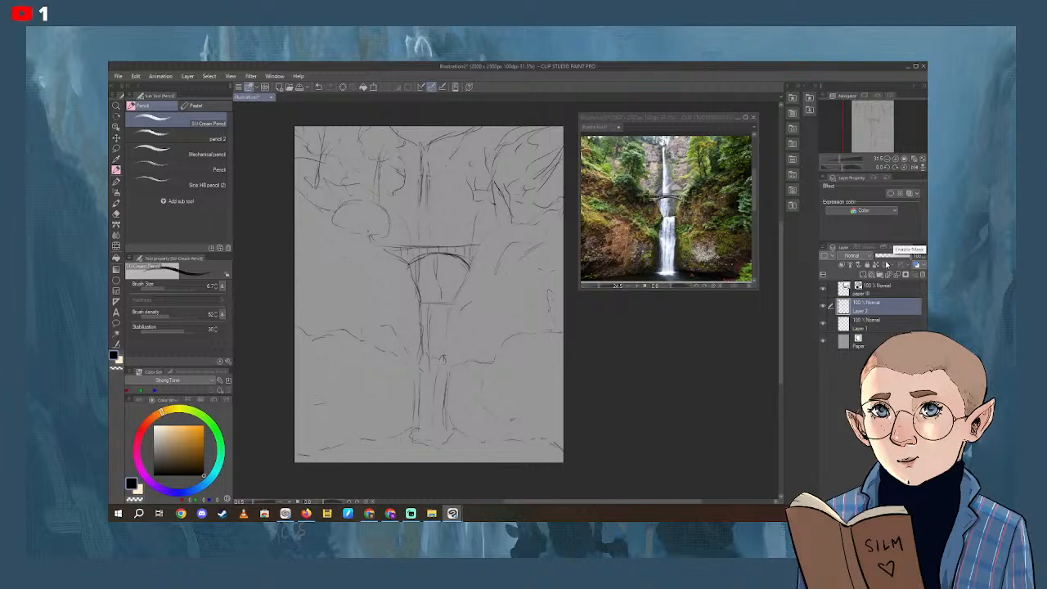
click(117, 159)
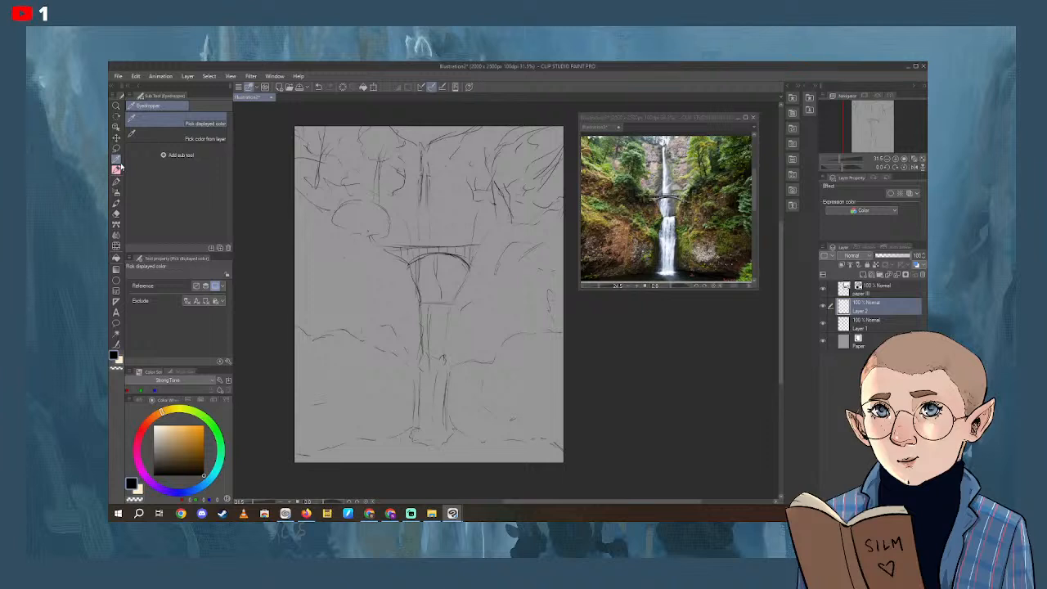
click(116, 202)
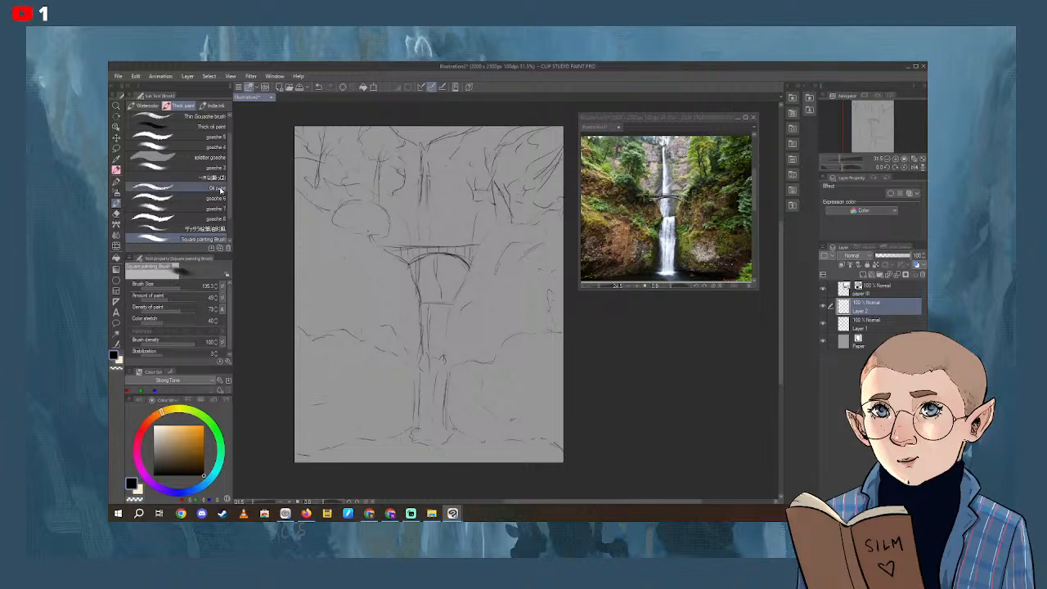
scroll(218, 188, down, 2)
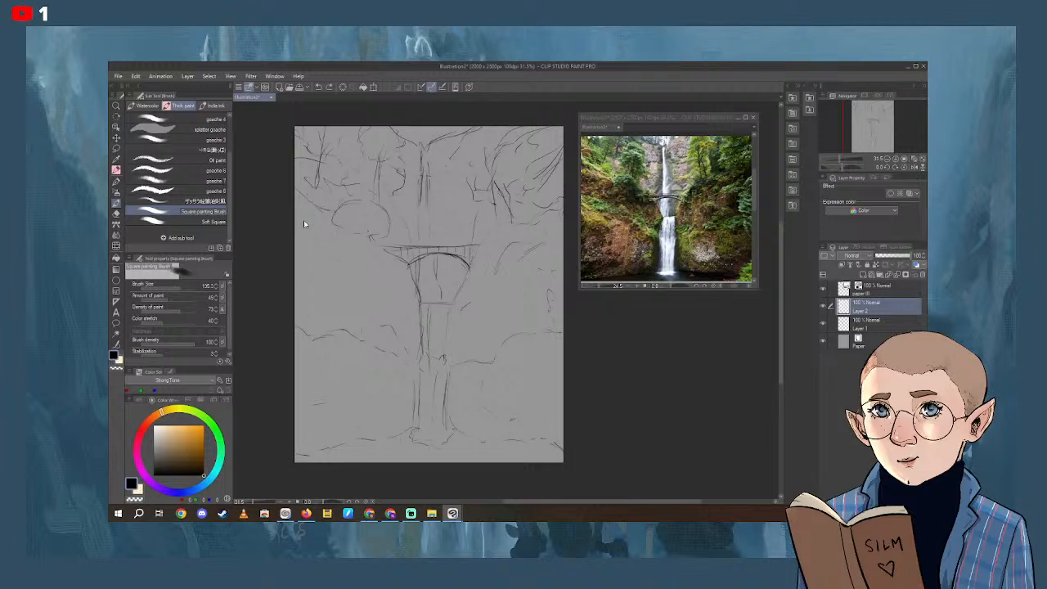
Try the Soft Square brush with a trial stroke on the left slope and undo it.
click(182, 222)
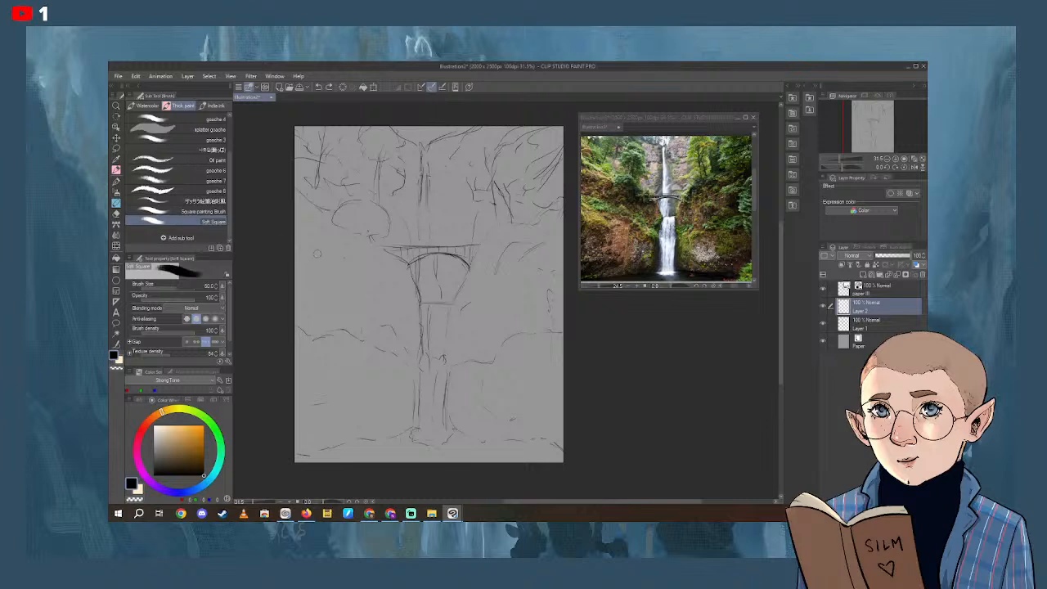
drag(305, 239, 340, 280)
key(ctrl+z)
Try the brush with the watercolor edge at its original and a larger size, and undo the trial strokes.
click(204, 200)
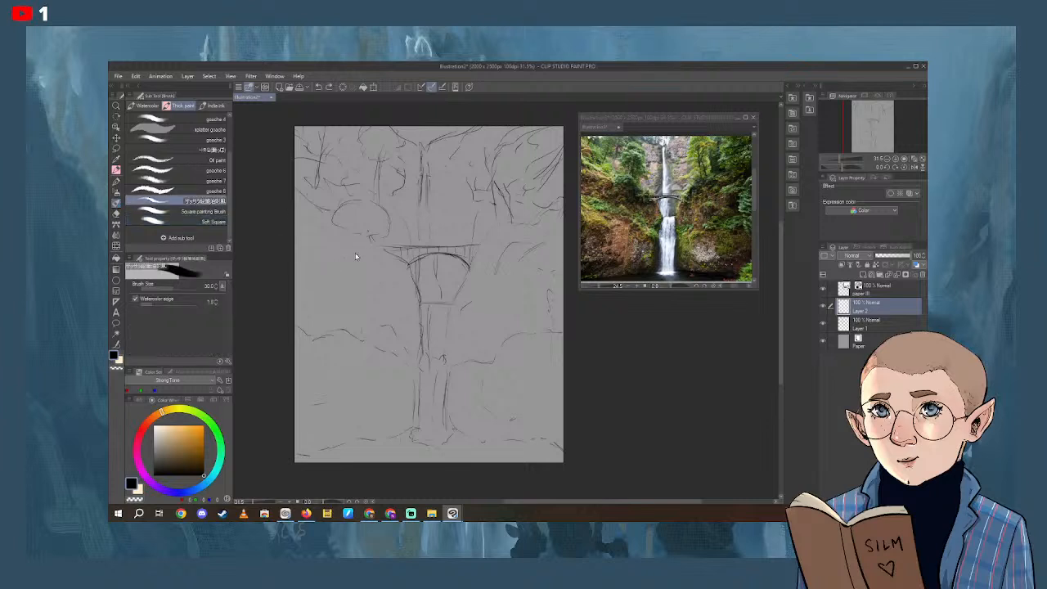
drag(335, 246, 363, 286)
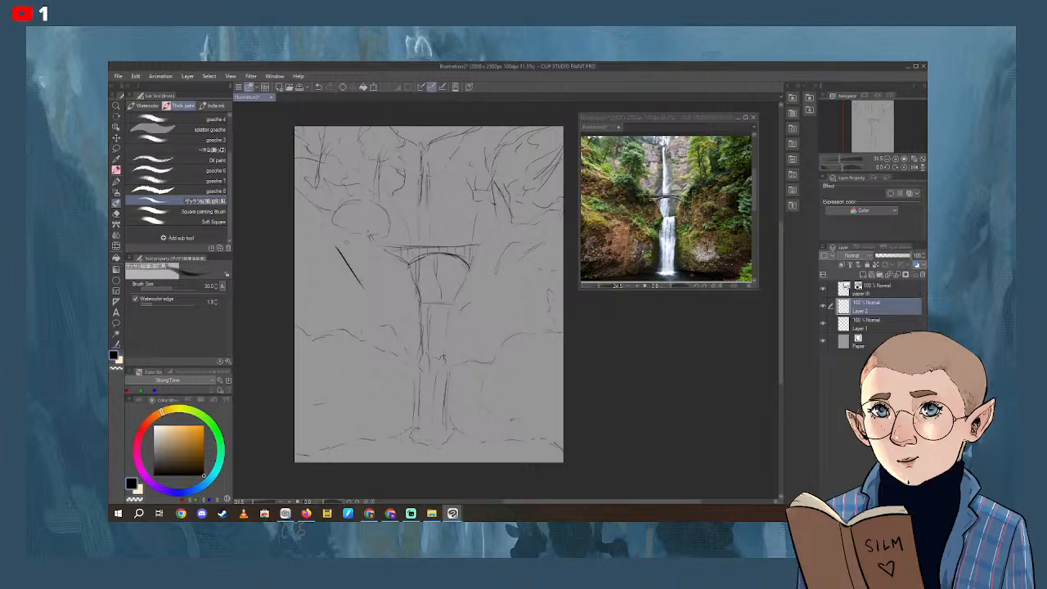
key(ctrl+z)
click(174, 288)
click(180, 288)
mouse_move(324, 267)
mouse_down()
mouse_move(366, 314)
mouse_move(384, 291)
mouse_up()
key(ctrl+z)
key(ctrl+z)
key(ctrl+z)
key(ctrl+z)
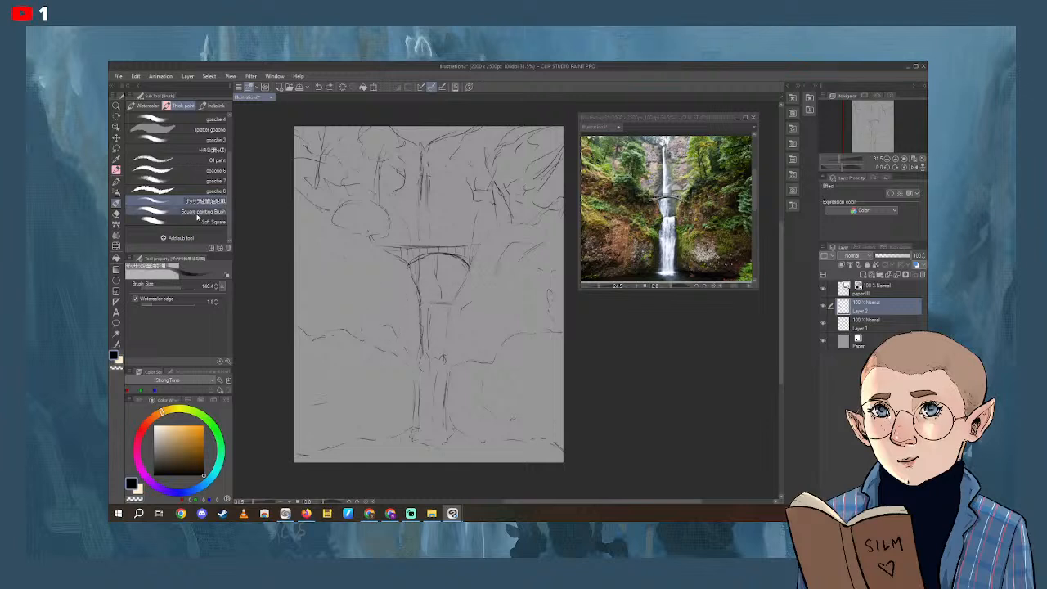
Test the Square painting Brush on the left slope and undo the trial strokes.
click(203, 211)
mouse_move(347, 276)
mouse_down()
mouse_move(342, 300)
mouse_move(364, 282)
mouse_move(370, 291)
mouse_up()
key(ctrl+z)
key(ctrl+z)
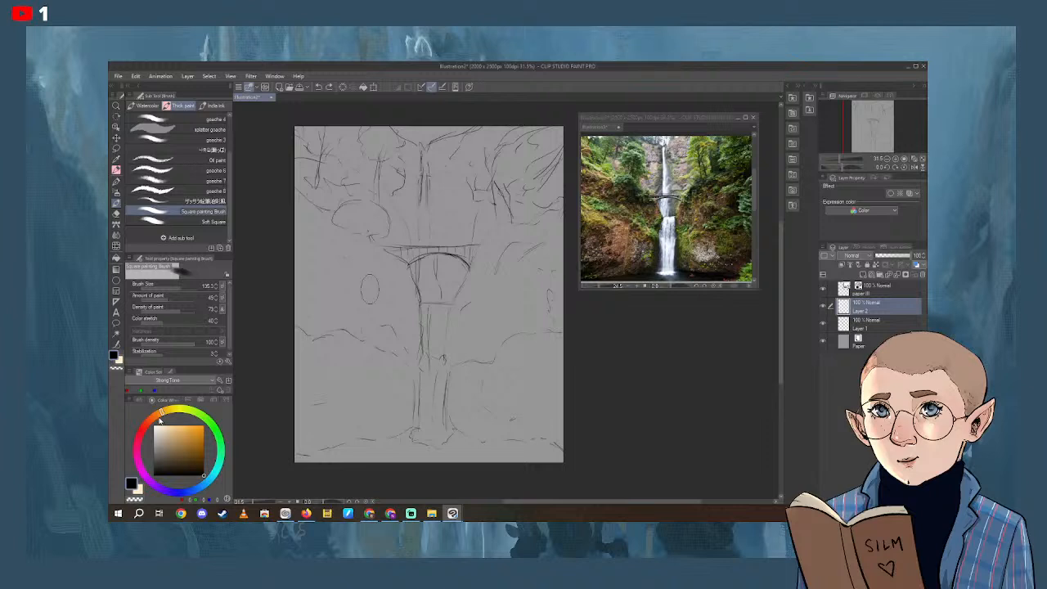
Mix a muted greyish orange and block in the cliff right of the upper waterfall.
drag(160, 418, 156, 415)
drag(174, 450, 165, 434)
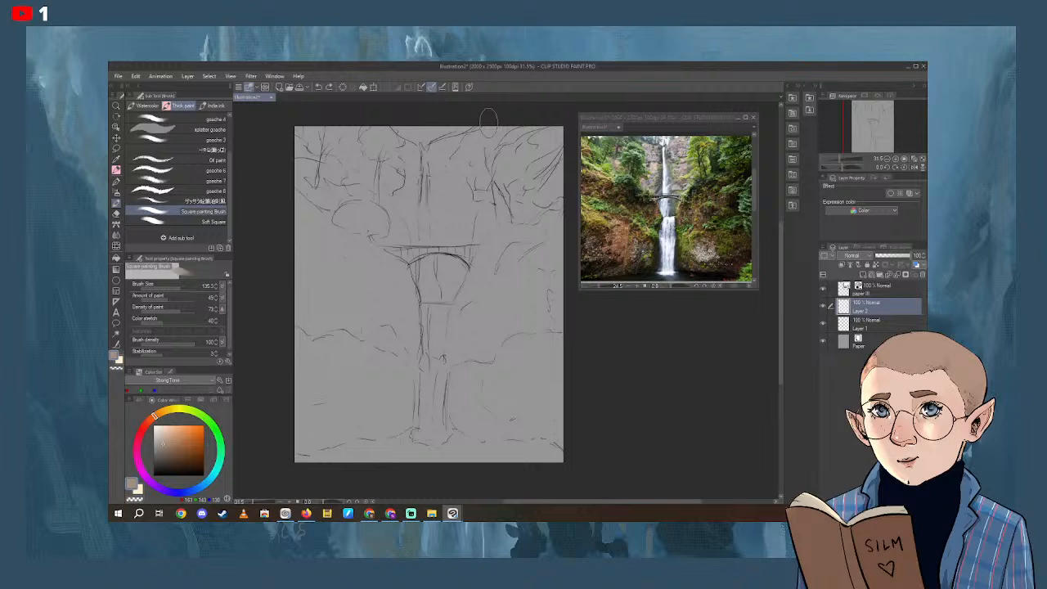
mouse_move(437, 144)
mouse_down()
mouse_move(440, 214)
mouse_move(437, 148)
mouse_move(448, 154)
mouse_move(520, 114)
mouse_up()
mouse_move(491, 150)
mouse_down()
mouse_move(444, 187)
mouse_move(440, 242)
mouse_move(476, 233)
mouse_move(456, 202)
mouse_move(463, 218)
mouse_up()
Move Layer 2 beneath the sketch layer and block in the cliff on both sides of the upper waterfall.
drag(882, 307, 888, 335)
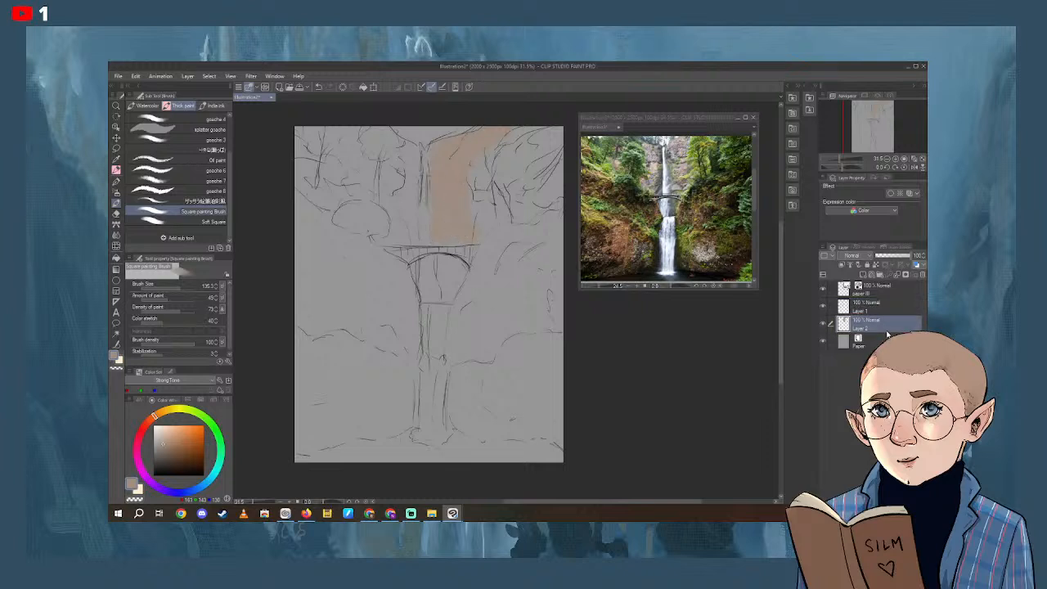
drag(468, 166, 469, 225)
mouse_move(371, 111)
mouse_down()
mouse_move(389, 176)
mouse_move(407, 231)
mouse_up()
mouse_move(381, 131)
mouse_down()
mouse_move(351, 155)
mouse_move(378, 175)
mouse_move(344, 185)
mouse_move(323, 172)
mouse_move(370, 154)
mouse_move(344, 134)
mouse_move(376, 132)
mouse_move(353, 129)
mouse_move(390, 175)
mouse_up()
drag(445, 221, 446, 223)
Block in the rock beneath the bridge with a yellower grey-brown and the sky above the cliff with a warm off-white.
click(159, 416)
click(163, 447)
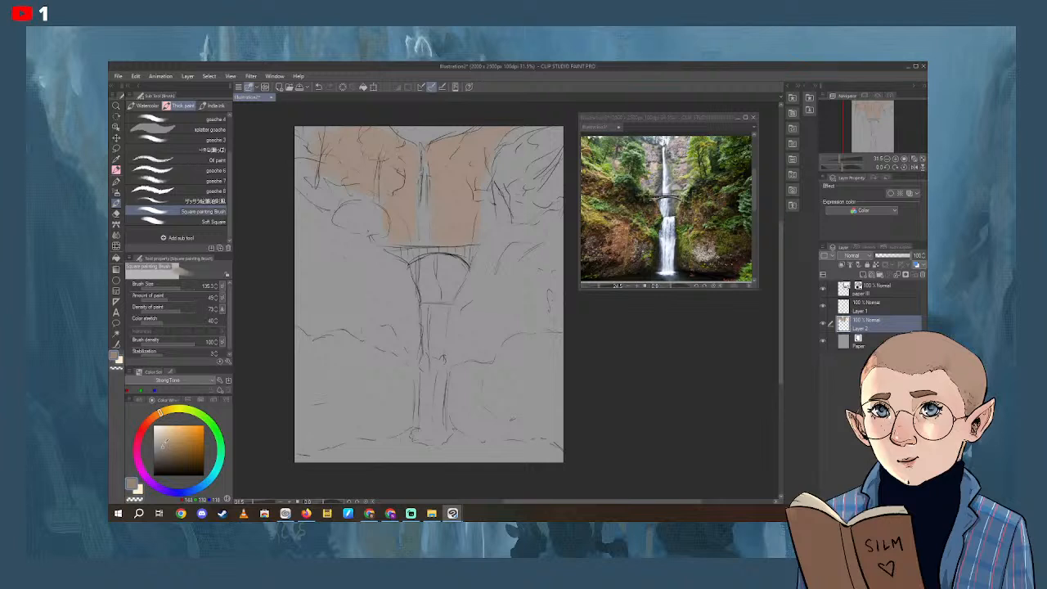
mouse_move(450, 260)
mouse_down()
mouse_move(468, 251)
mouse_move(445, 270)
mouse_move(455, 188)
mouse_move(451, 262)
mouse_move(451, 221)
mouse_move(412, 245)
mouse_up()
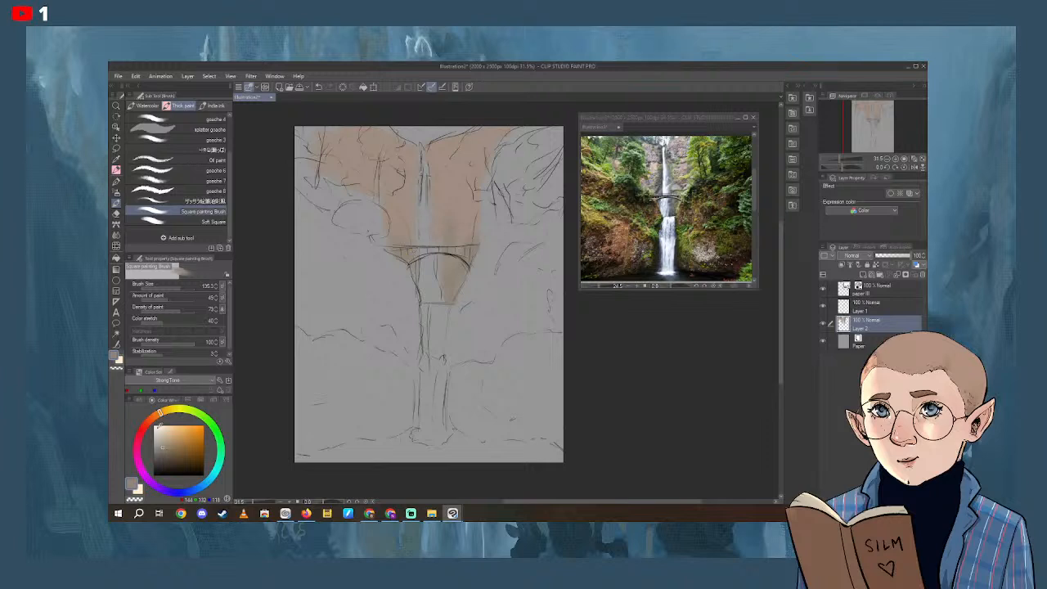
click(158, 427)
mouse_move(401, 122)
mouse_down()
mouse_move(408, 132)
mouse_move(394, 123)
mouse_move(417, 132)
mouse_move(469, 118)
mouse_move(403, 131)
mouse_move(491, 121)
mouse_move(488, 135)
mouse_up()
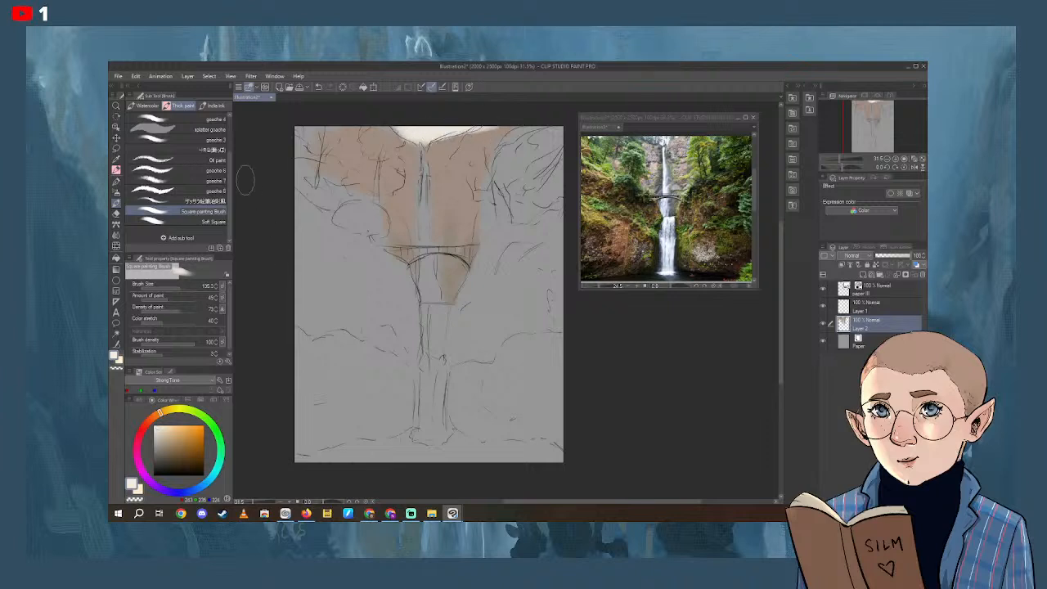
Paint the upper waterfall down to the bridge in pale blue-grey with a much smaller Square painting Brush.
click(181, 285)
click(169, 412)
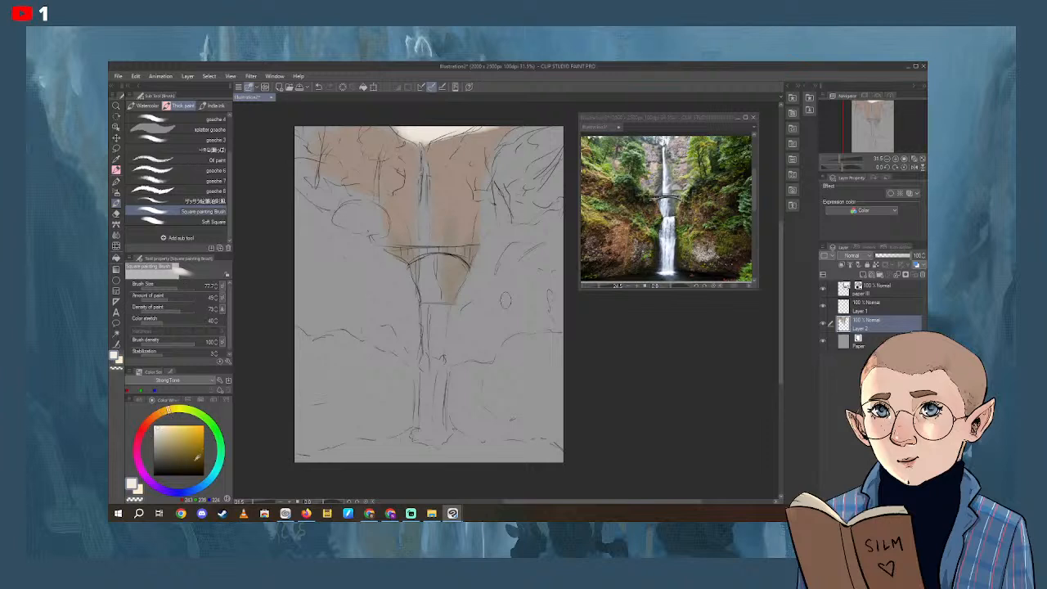
click(217, 469)
click(156, 435)
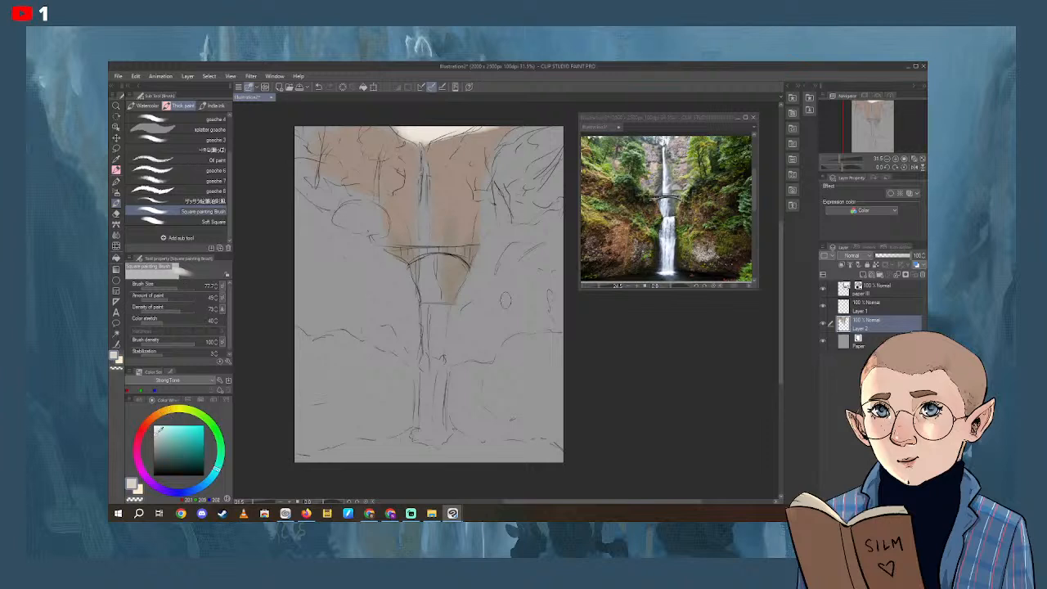
click(165, 286)
drag(422, 148, 422, 173)
click(175, 286)
drag(423, 162, 423, 241)
drag(422, 147, 426, 234)
drag(422, 184, 421, 243)
drag(428, 180, 428, 245)
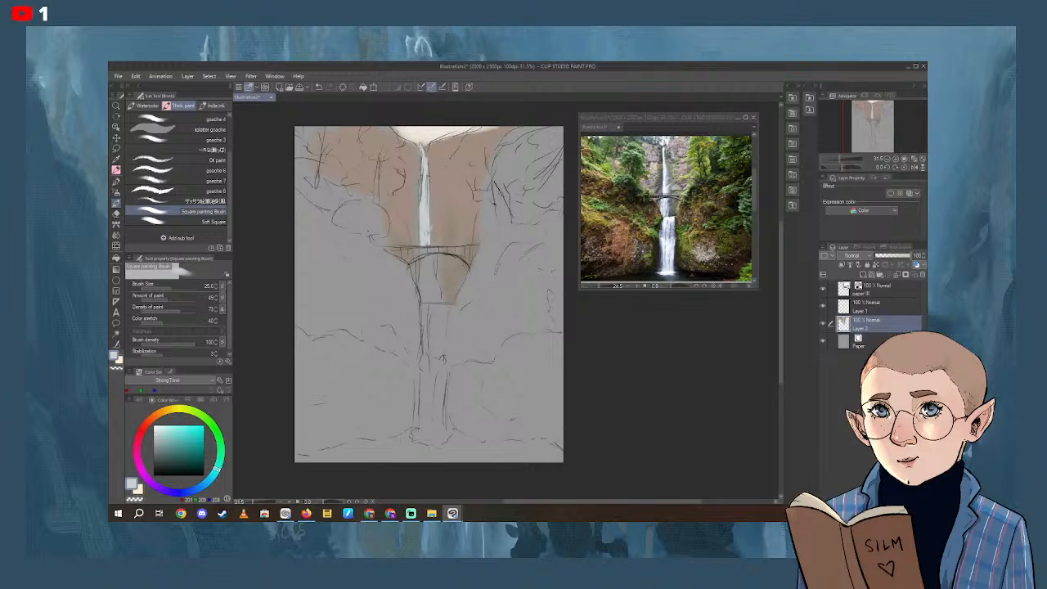
Paint the waterfall behind the bridge arch and below the ledge in the same pale blue-grey, enlarging the brush to about 35.
drag(422, 240, 422, 248)
drag(421, 248, 422, 308)
drag(424, 250, 433, 301)
click(172, 287)
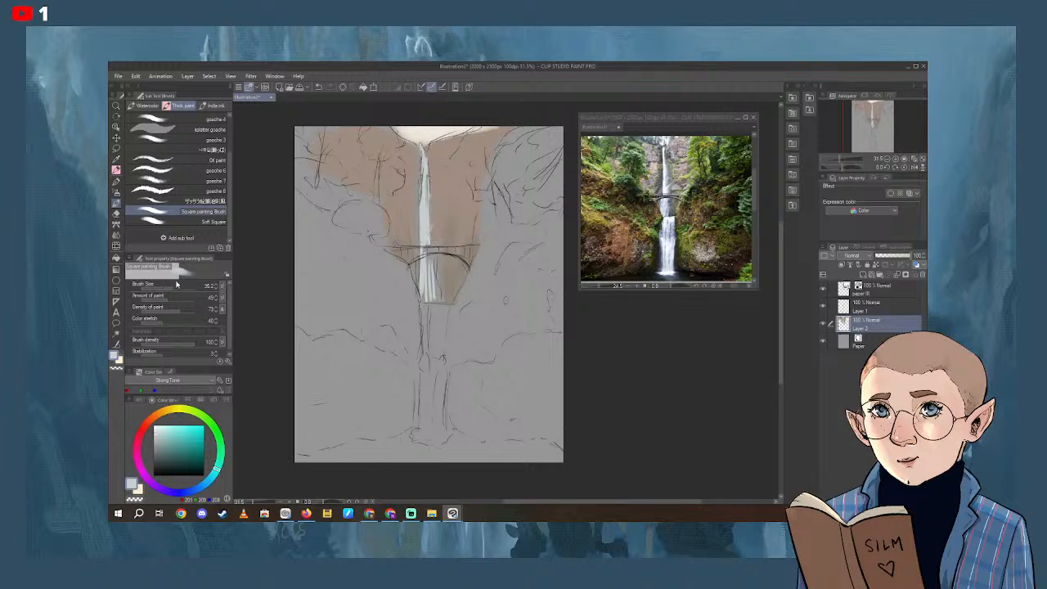
mouse_move(431, 262)
mouse_down()
mouse_move(426, 302)
mouse_move(431, 261)
mouse_move(442, 304)
mouse_up()
mouse_move(433, 263)
mouse_down()
mouse_move(434, 275)
mouse_move(429, 255)
mouse_up()
mouse_move(427, 300)
mouse_down()
mouse_move(425, 355)
mouse_move(432, 303)
mouse_up()
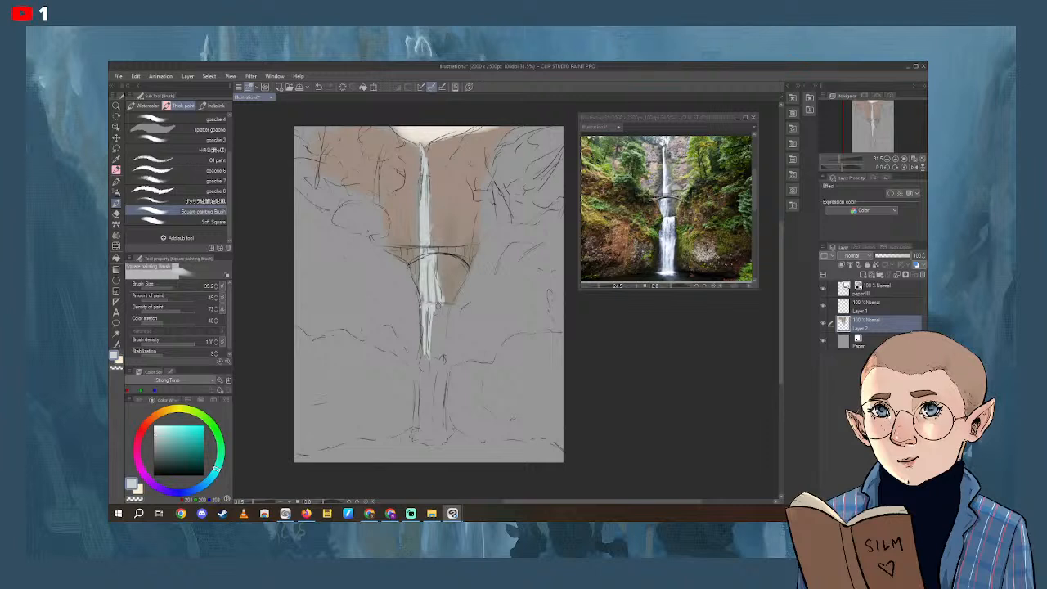
Paint the middle and lowest waterfall tiers and the splash at their base in pale blue-grey, enlarging the brush to about 66.
drag(436, 305, 438, 356)
mouse_move(440, 306)
mouse_down()
mouse_move(443, 339)
mouse_move(430, 341)
mouse_move(443, 322)
mouse_up()
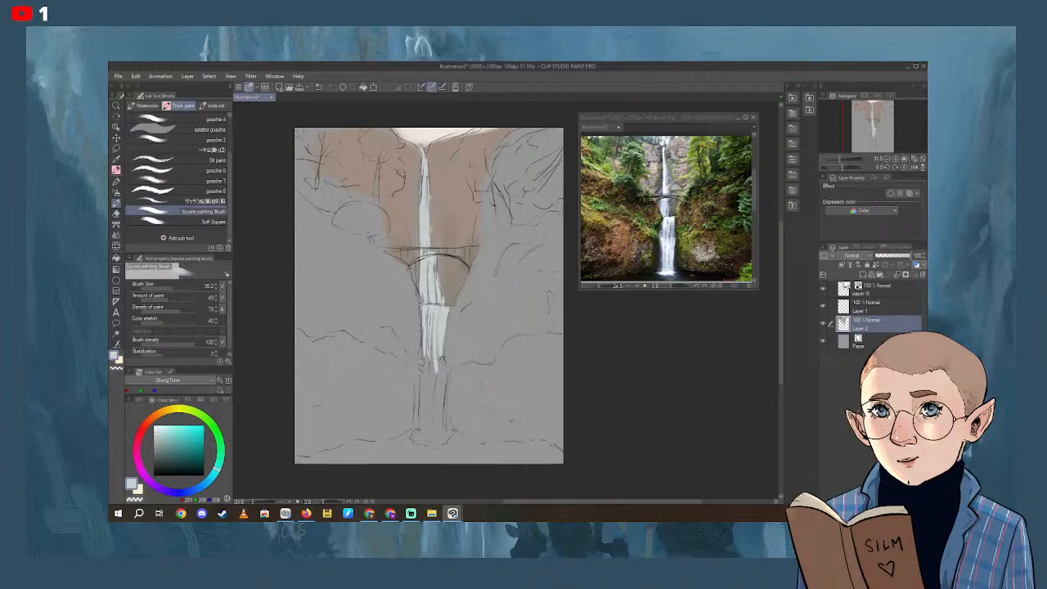
drag(420, 357, 422, 367)
drag(175, 287, 185, 287)
mouse_move(422, 360)
mouse_down()
mouse_move(422, 426)
mouse_move(427, 393)
mouse_move(432, 424)
mouse_up()
mouse_move(439, 366)
mouse_down()
mouse_move(438, 433)
mouse_move(431, 369)
mouse_move(418, 368)
mouse_move(422, 440)
mouse_move(432, 401)
mouse_move(435, 438)
mouse_move(419, 439)
mouse_move(458, 438)
mouse_move(400, 445)
mouse_move(410, 440)
mouse_up()
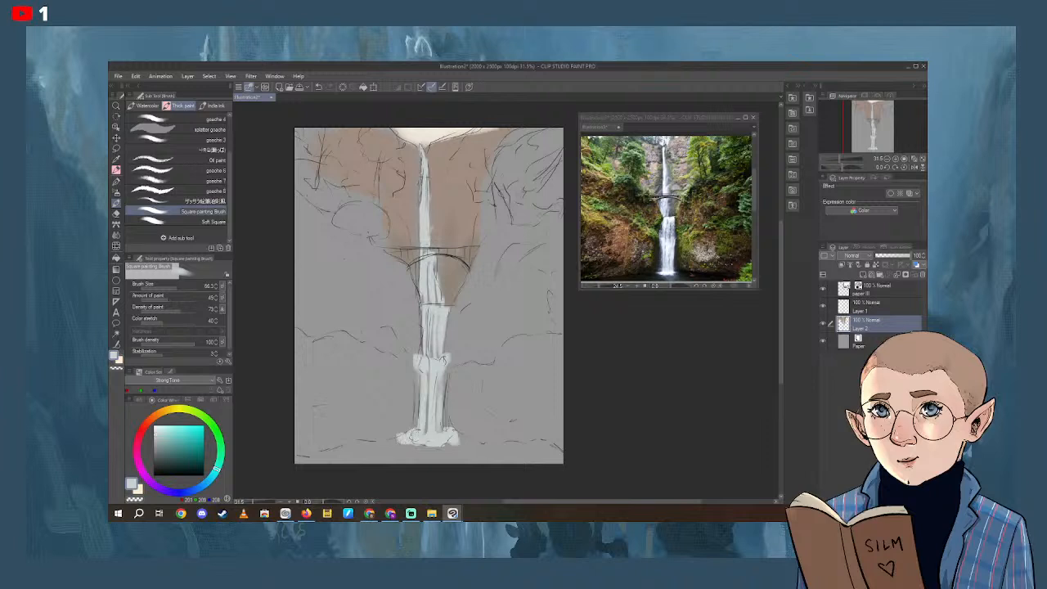
drag(421, 166, 417, 223)
drag(429, 161, 423, 221)
Sample the dark pool colour from the reference photo, lighten it slightly and block in the pool along the canvas's lower edge.
key(i)
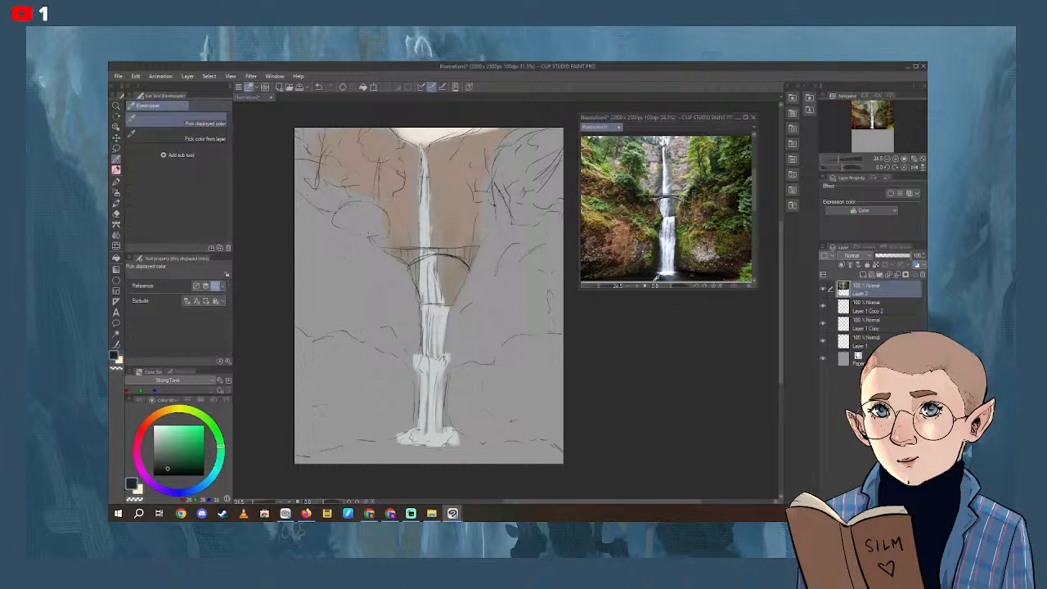
click(654, 273)
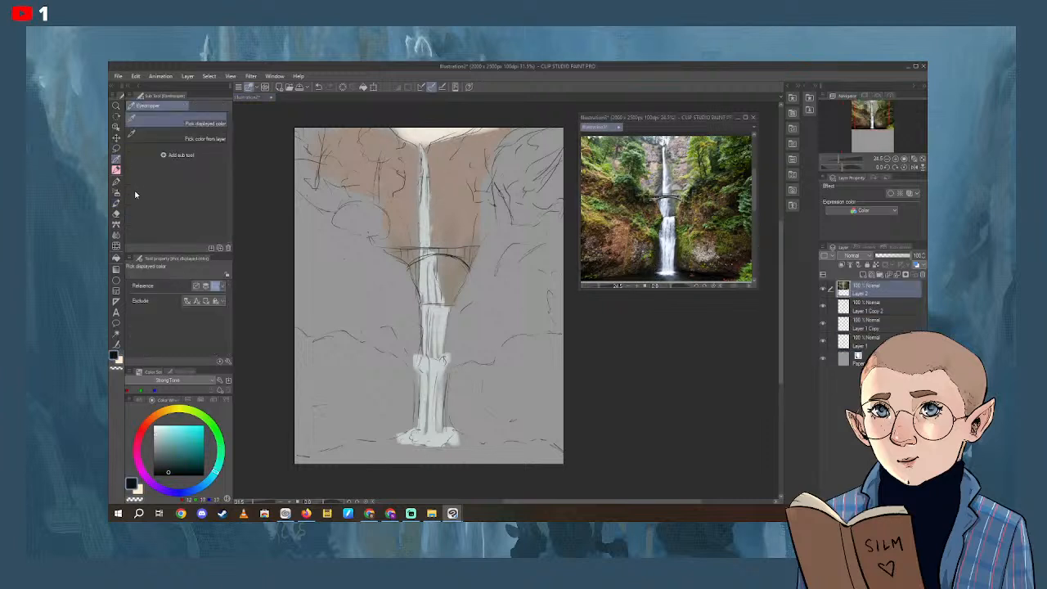
key(b)
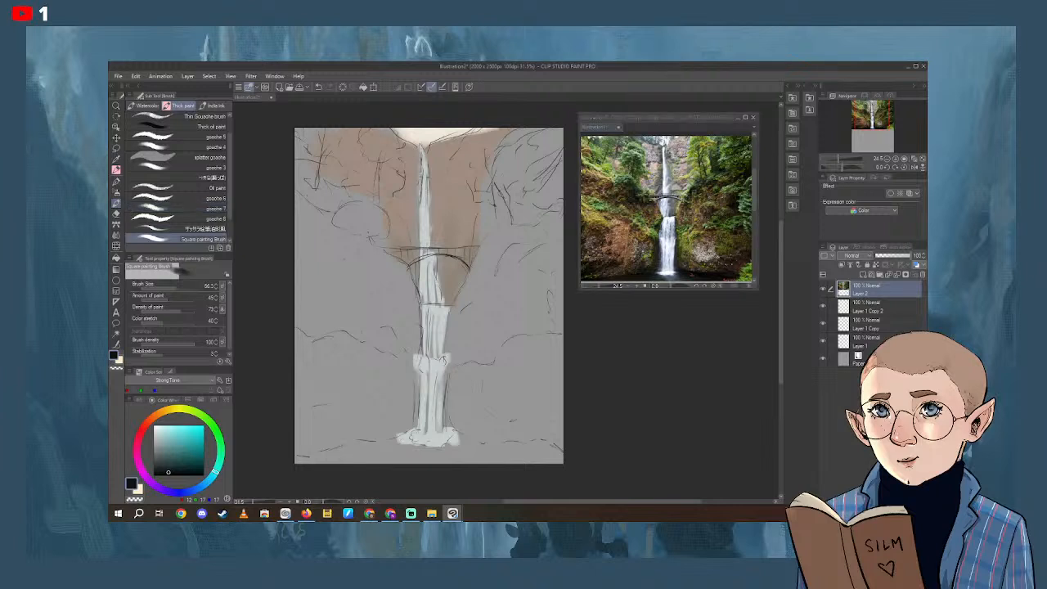
click(357, 453)
click(175, 467)
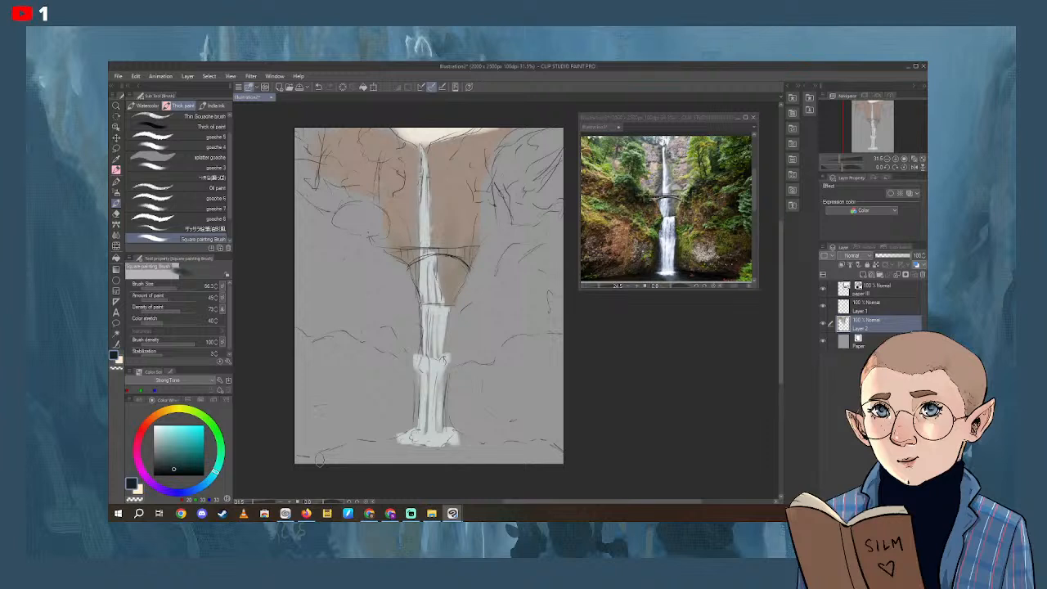
mouse_move(296, 462)
mouse_down()
mouse_move(365, 459)
mouse_move(318, 460)
mouse_move(393, 444)
mouse_move(380, 446)
mouse_move(400, 462)
mouse_move(368, 466)
mouse_move(403, 452)
mouse_move(390, 448)
mouse_move(464, 444)
mouse_move(495, 470)
mouse_move(487, 463)
mouse_move(506, 460)
mouse_move(473, 442)
mouse_move(561, 465)
mouse_move(485, 454)
mouse_move(521, 442)
mouse_move(510, 442)
mouse_move(564, 459)
mouse_move(515, 456)
mouse_move(542, 468)
mouse_move(517, 449)
mouse_move(550, 436)
mouse_up()
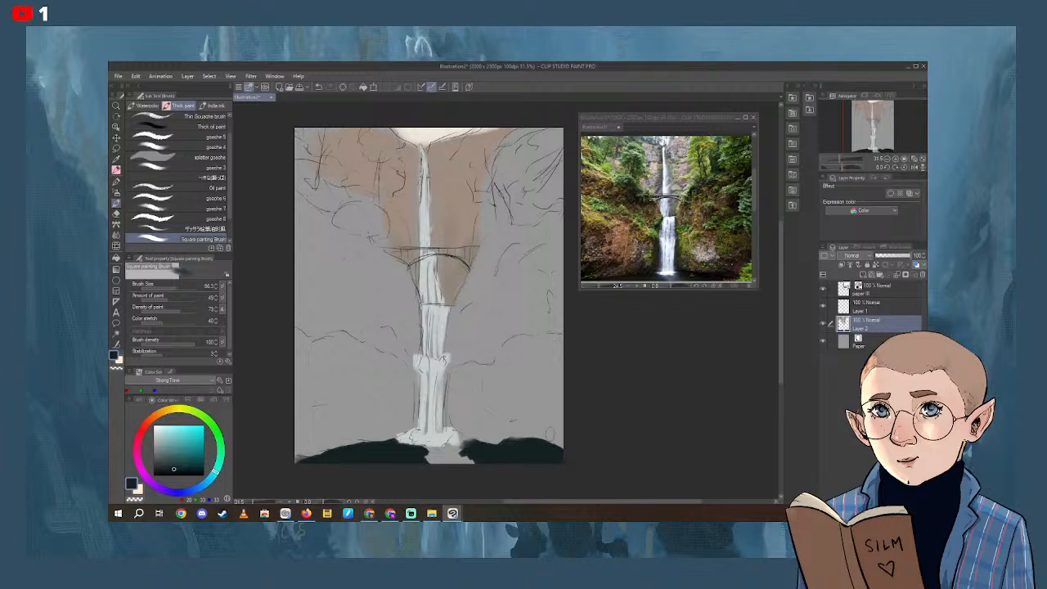
Fill the water beneath the falls with lighter blue-greys and add near-white foam at the base with a brush of about 15.
click(169, 459)
mouse_move(445, 444)
mouse_down()
mouse_move(426, 450)
mouse_move(458, 450)
mouse_move(439, 451)
mouse_move(459, 463)
mouse_up()
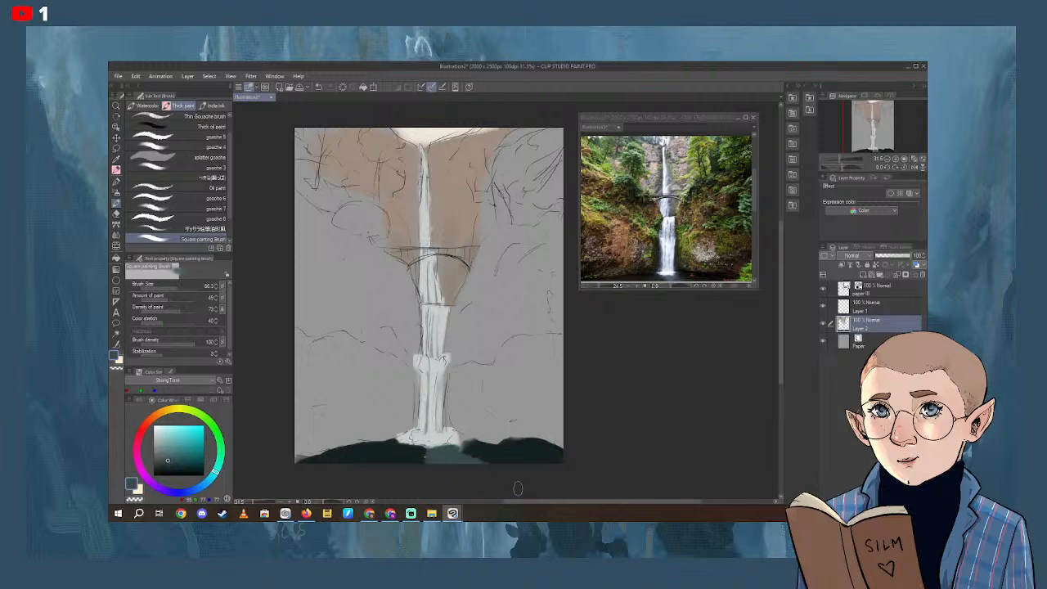
alt+click(436, 449)
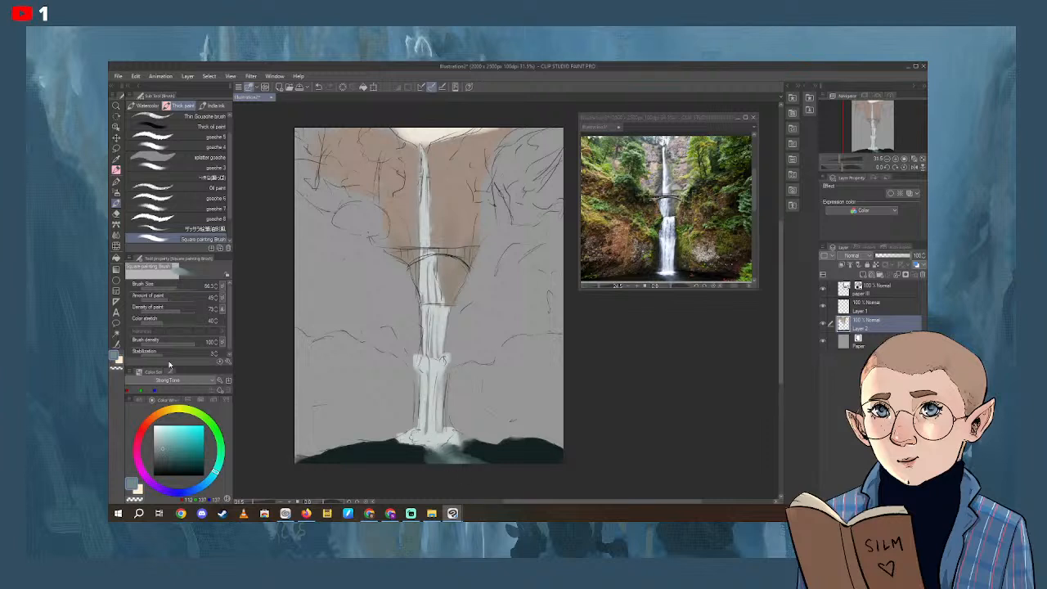
click(167, 287)
click(156, 426)
Sample the pool's dark blue-grey and redefine the water's edge beside the foam with the Square painting Brush.
click(117, 159)
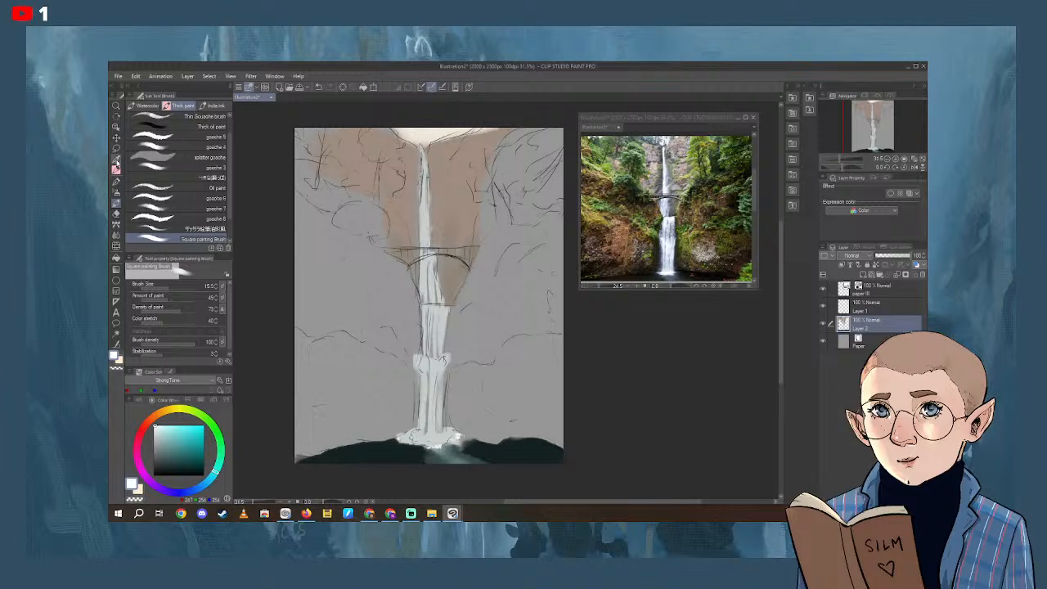
click(478, 446)
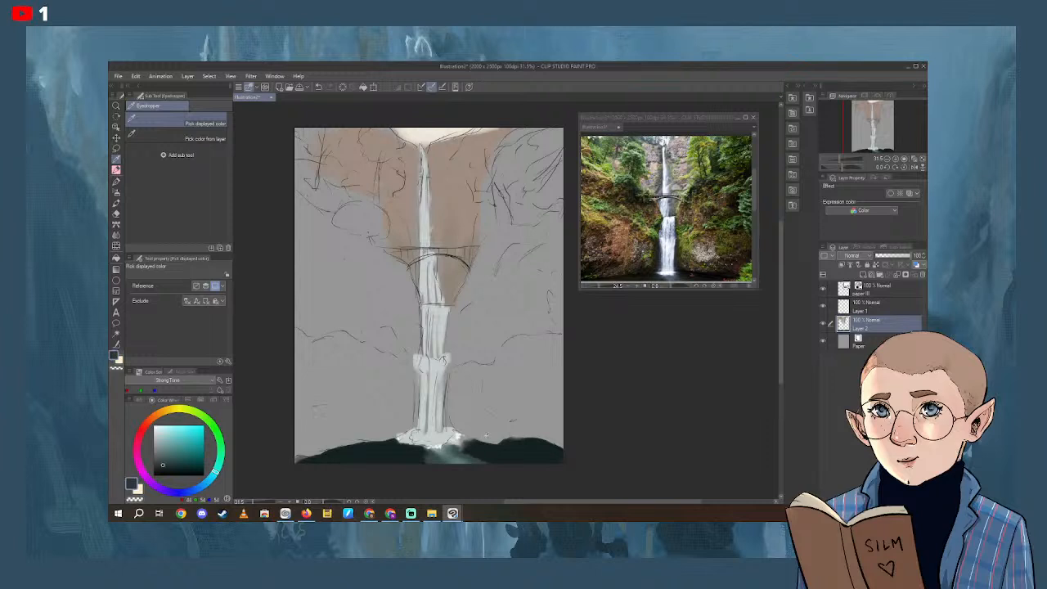
click(117, 213)
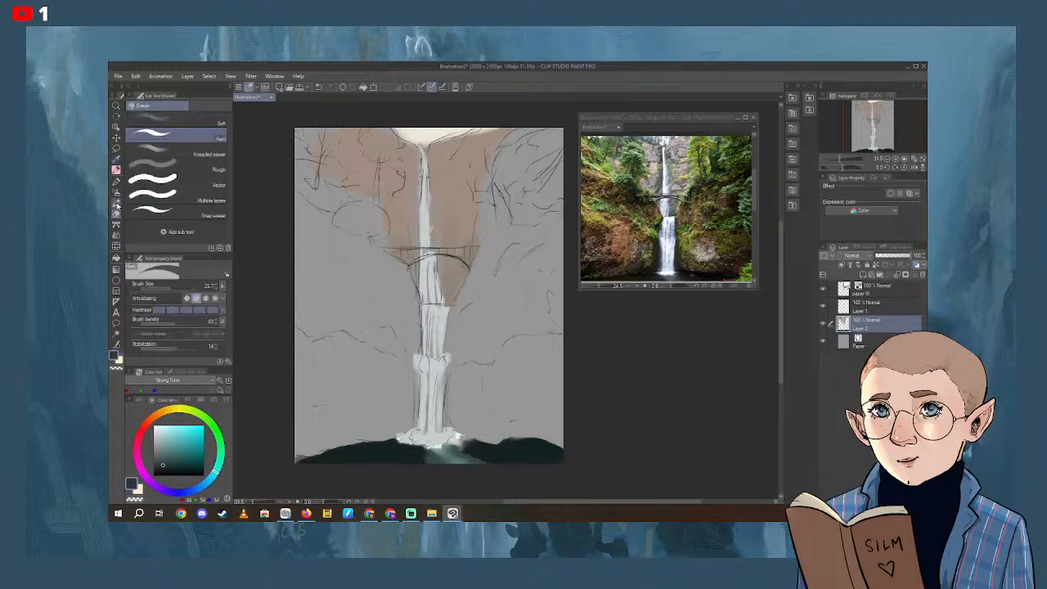
click(116, 203)
mouse_move(460, 446)
mouse_down()
mouse_move(466, 440)
mouse_move(461, 448)
mouse_up()
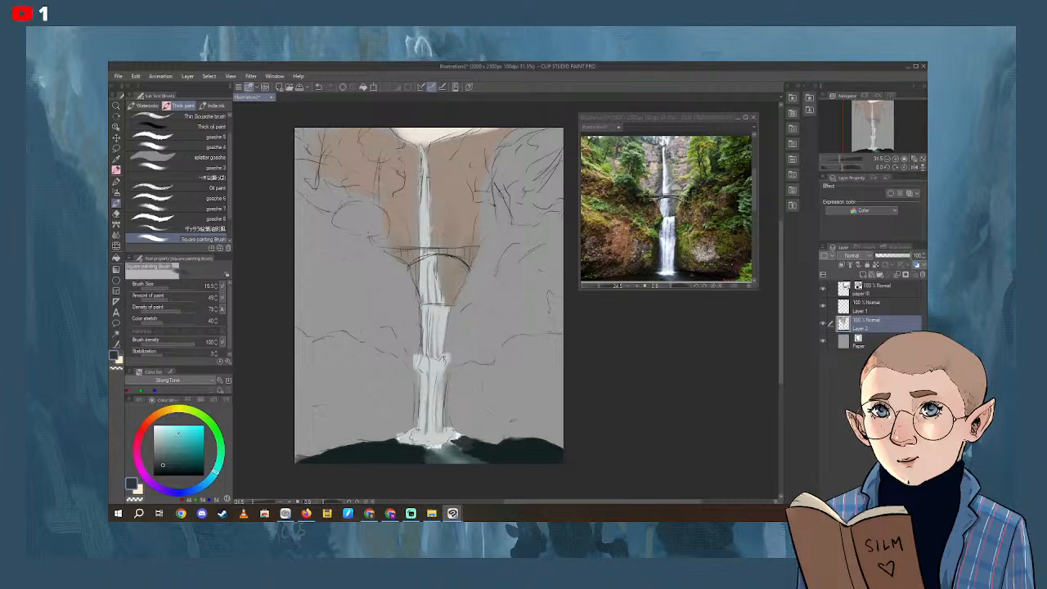
Darken the pool's far edge on both sides of the falls with near-black blue and fill its light near-left corner.
click(180, 469)
drag(472, 440, 547, 441)
mouse_move(372, 441)
mouse_down()
mouse_move(297, 451)
mouse_move(326, 450)
mouse_up()
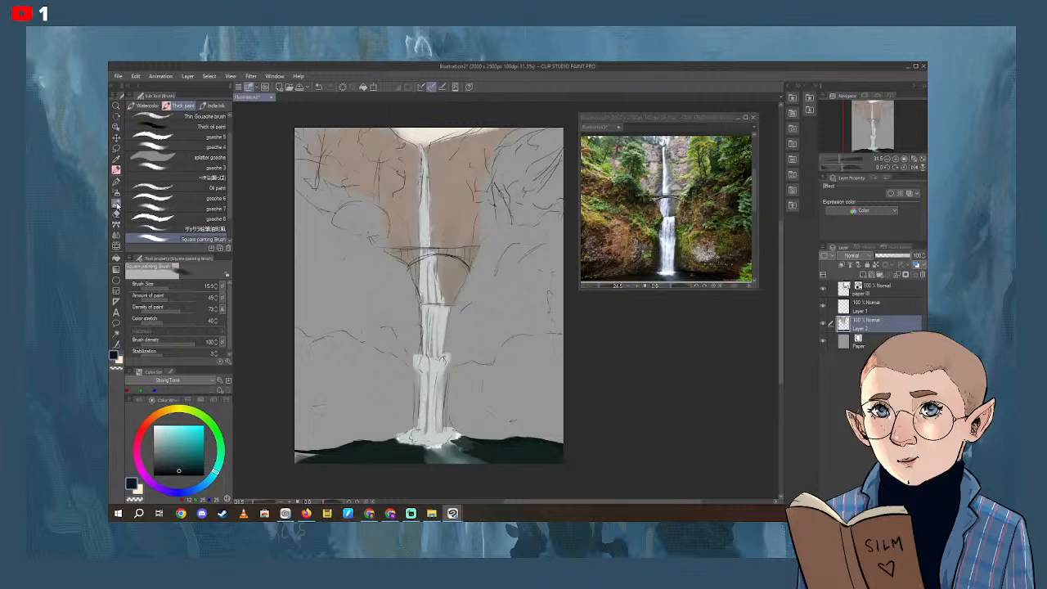
key(i)
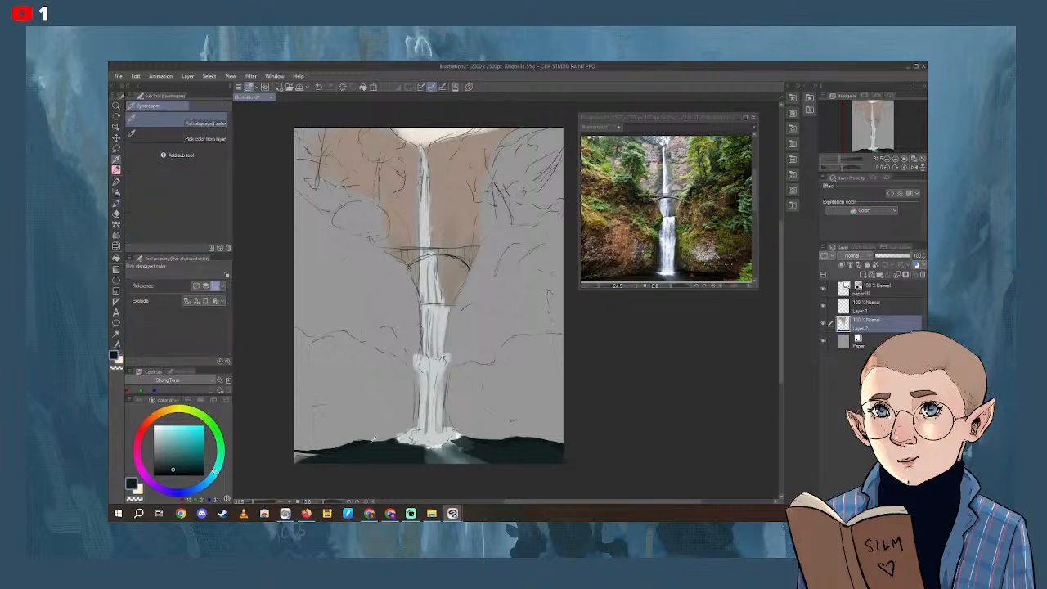
click(116, 202)
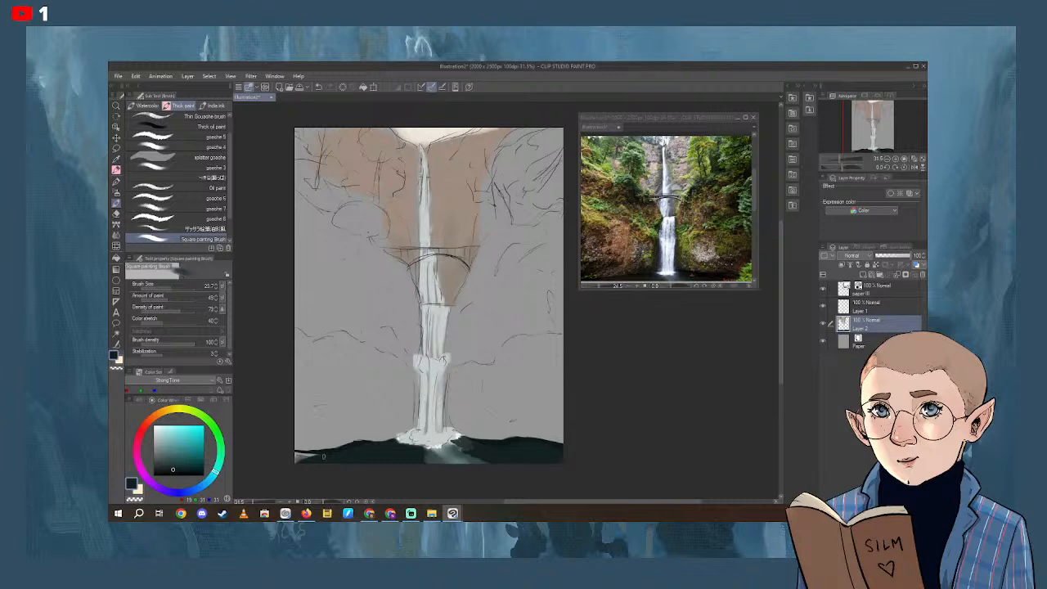
mouse_move(314, 458)
mouse_down()
mouse_move(297, 454)
mouse_move(302, 463)
mouse_up()
Add thin dark blue vertical streaks to the lowest and middle waterfall tiers with a brush of about 15.
click(171, 284)
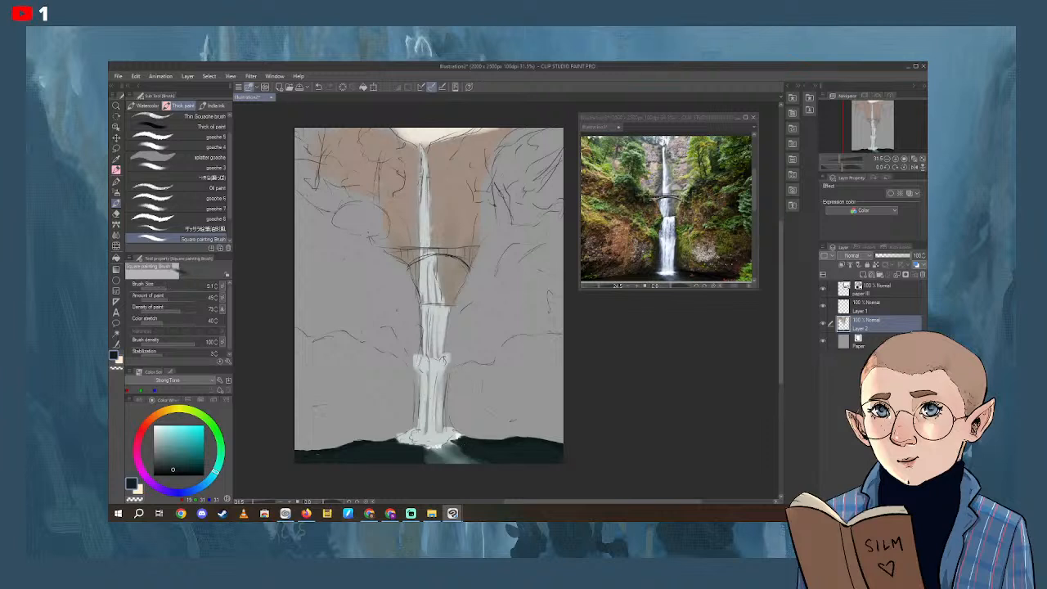
drag(172, 284, 179, 285)
drag(430, 369, 427, 428)
drag(438, 363, 437, 386)
drag(431, 342, 435, 359)
drag(426, 316, 427, 353)
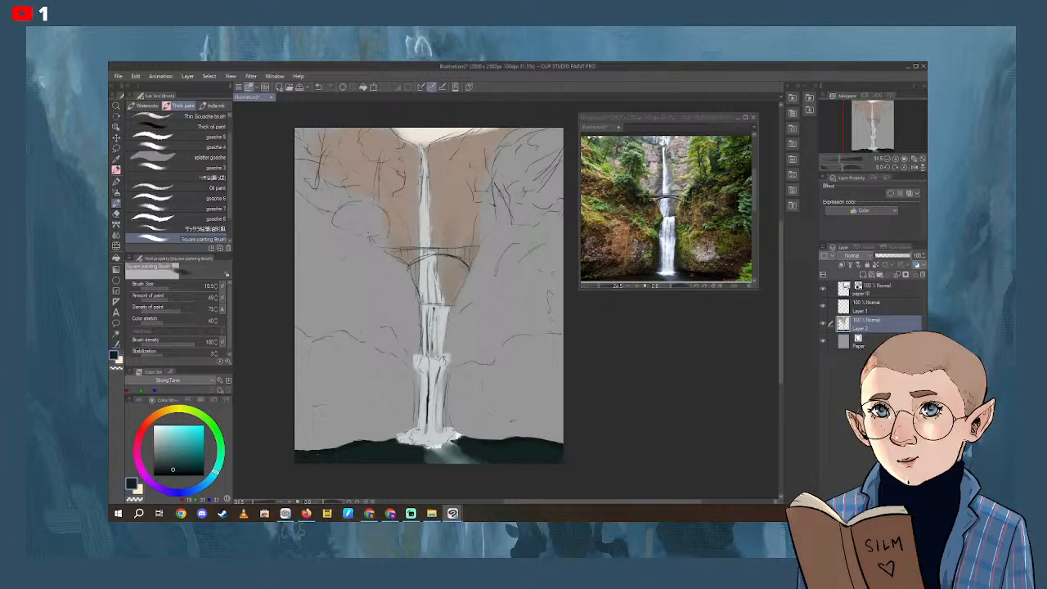
Shade the middle waterfall tier with a softer, lighter slate blue, enlarging the brush to about 48.
click(166, 463)
drag(437, 309, 438, 360)
click(170, 287)
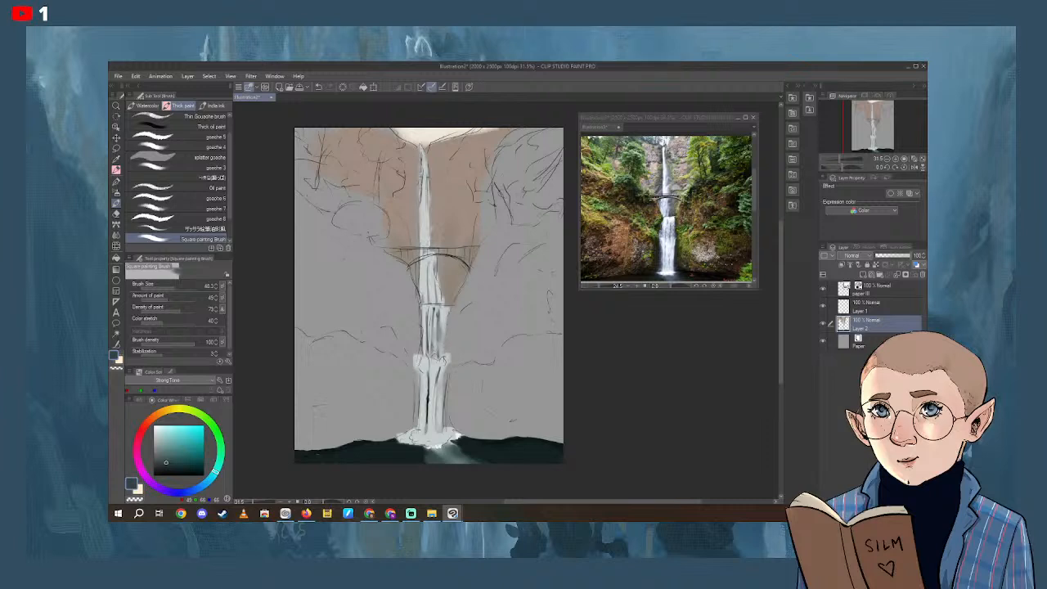
drag(427, 339, 425, 357)
mouse_move(423, 315)
mouse_down()
mouse_move(424, 358)
mouse_move(424, 337)
mouse_move(446, 357)
mouse_move(438, 358)
mouse_move(444, 339)
mouse_up()
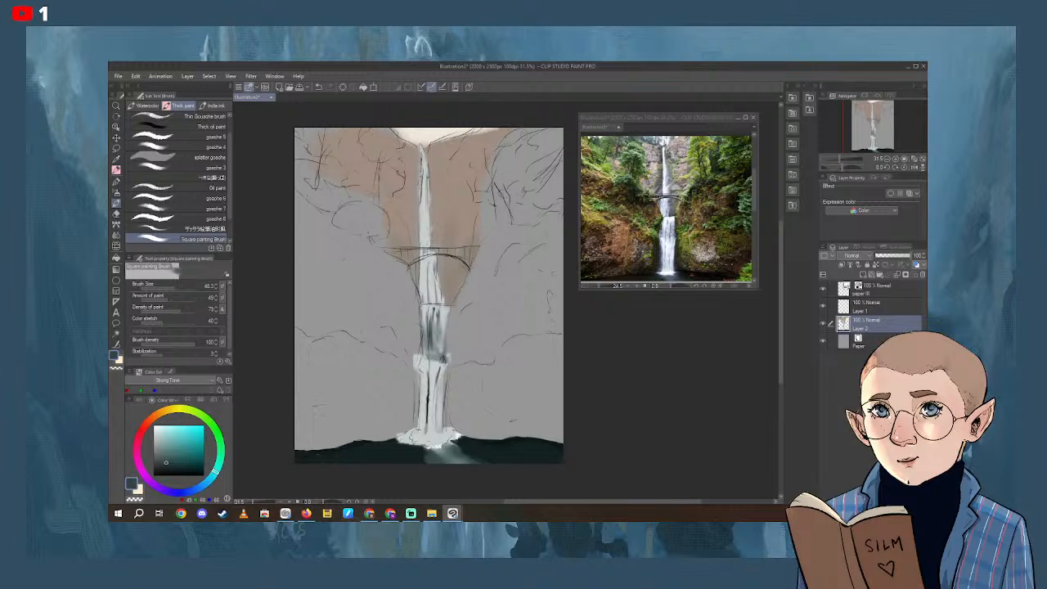
Sample the pale blue-grey of the falls and repaint light vertical strokes over the middle tier's shading.
click(116, 159)
click(430, 368)
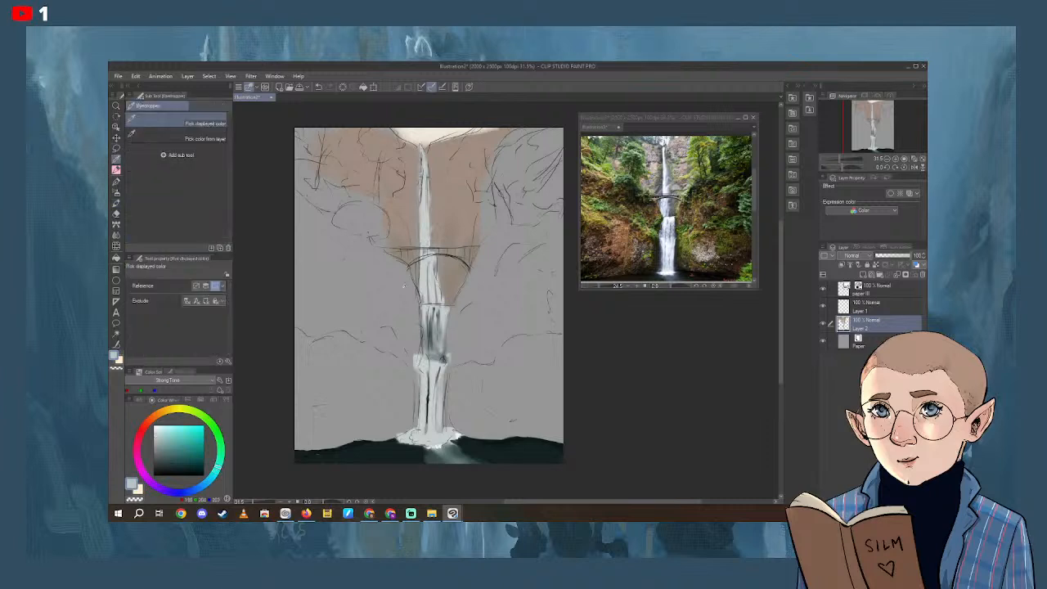
click(117, 203)
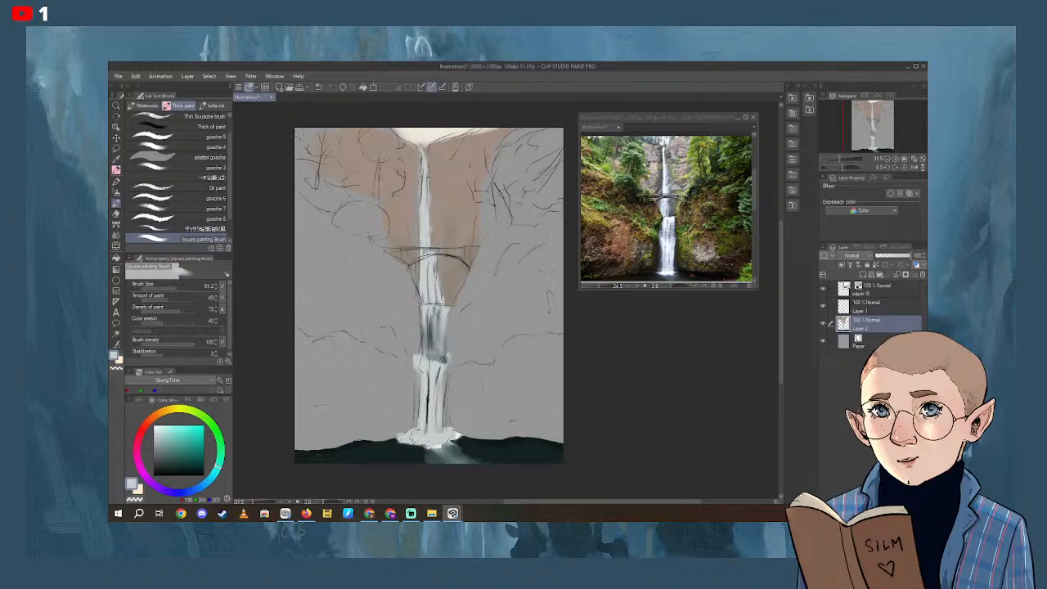
click(177, 285)
drag(428, 313, 427, 357)
Sample a mid blue-grey from the falls and paint soft shading along the upper waterfall and the rock beneath the bridge.
click(116, 159)
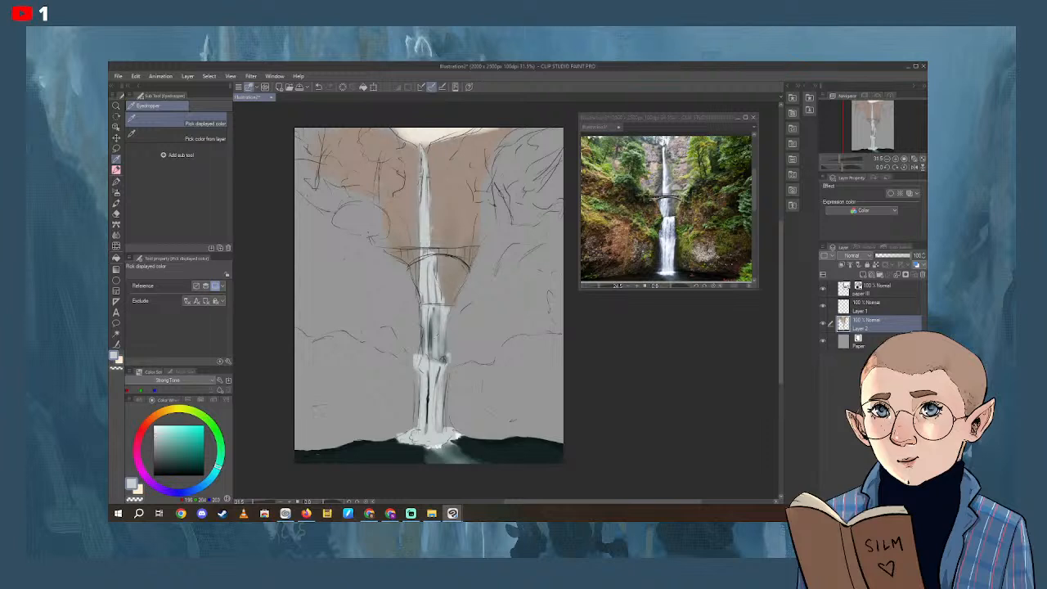
click(446, 357)
click(116, 201)
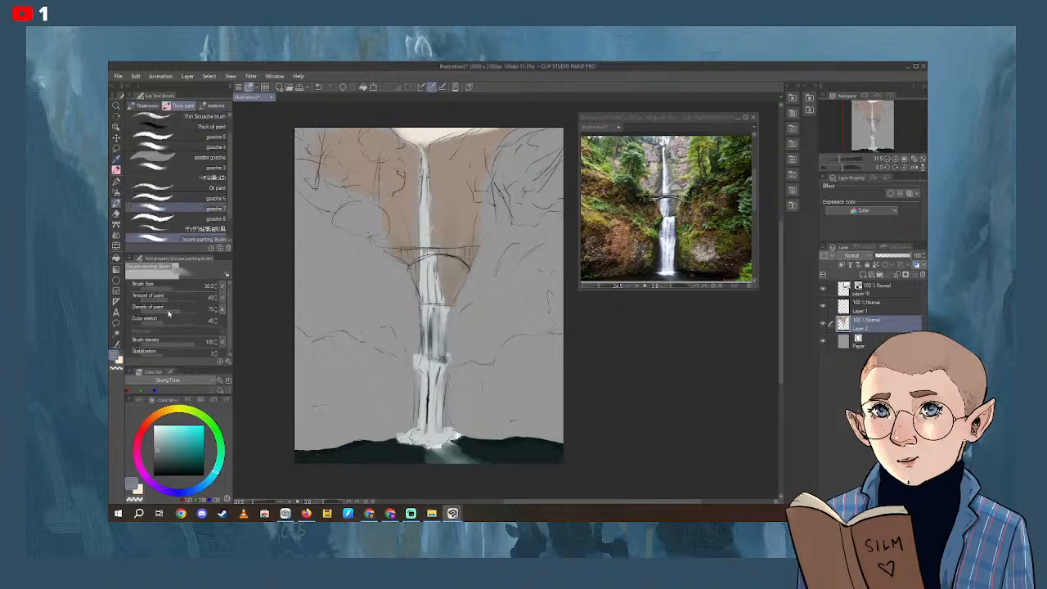
drag(427, 149, 440, 284)
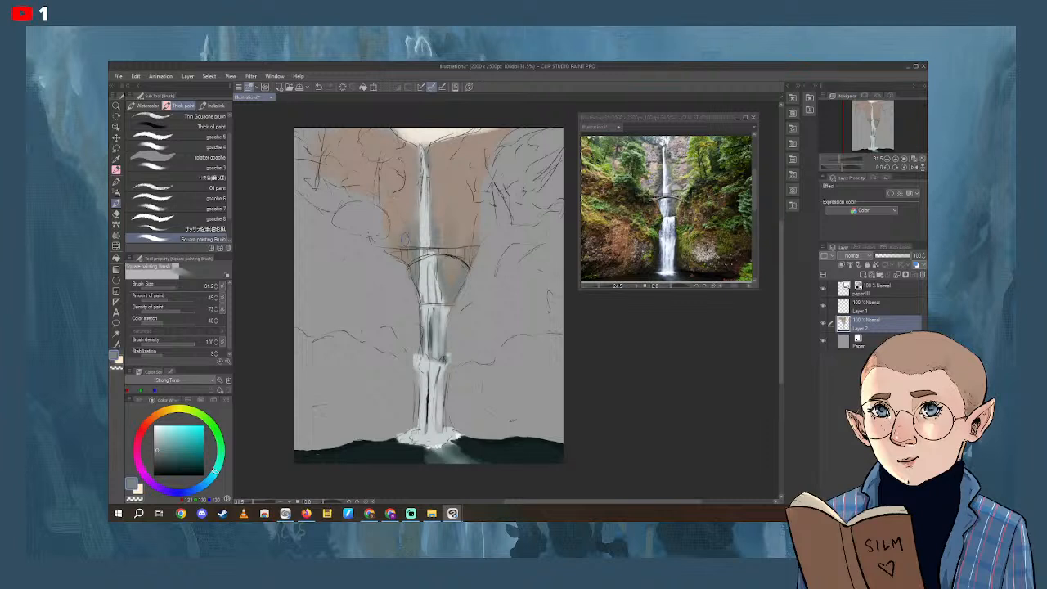
Shift the colour to a muted yellow-olive and lay in the bridge's base tone with a brush of about 28.
click(178, 409)
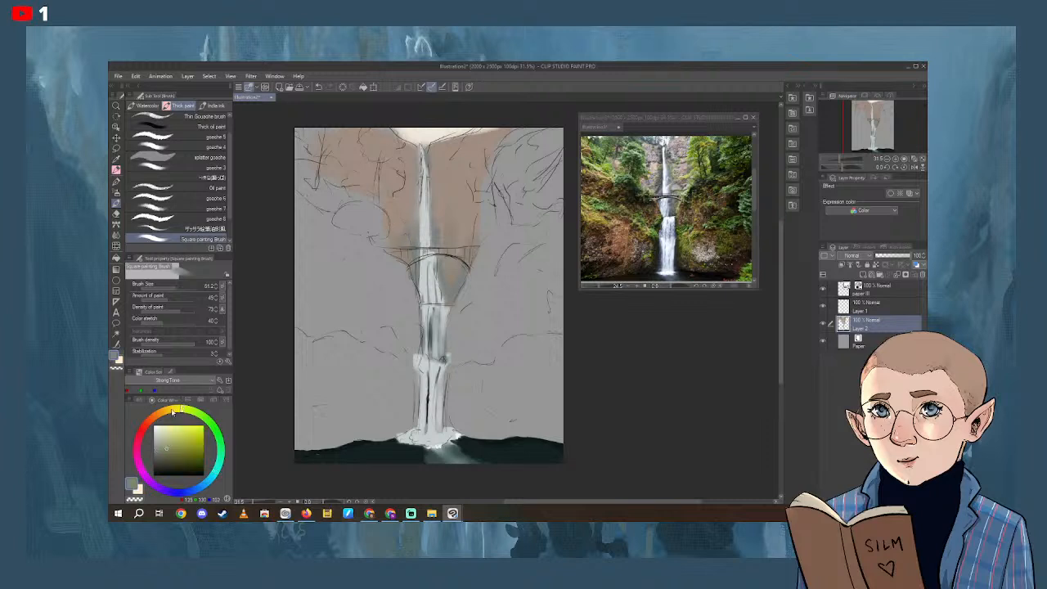
click(175, 286)
click(171, 287)
click(162, 461)
alt+click(409, 260)
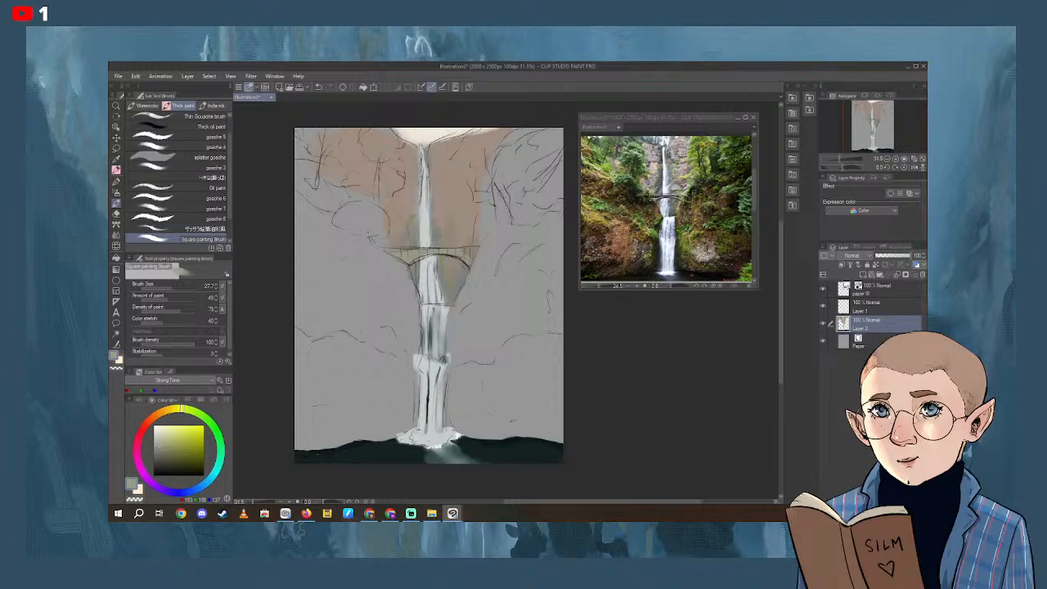
drag(463, 254, 471, 251)
Paint the bridge's arch, deck and supports in dark olive-grey, reducing the brush to about 14.
click(166, 463)
drag(409, 264, 431, 255)
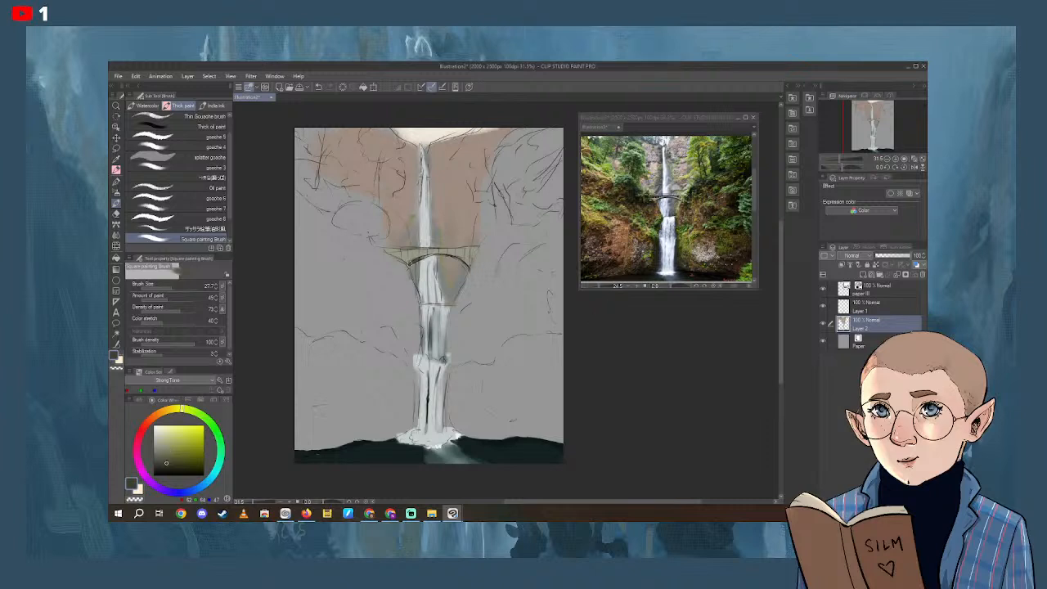
click(174, 285)
drag(426, 255, 472, 268)
drag(475, 249, 474, 256)
drag(457, 255, 463, 251)
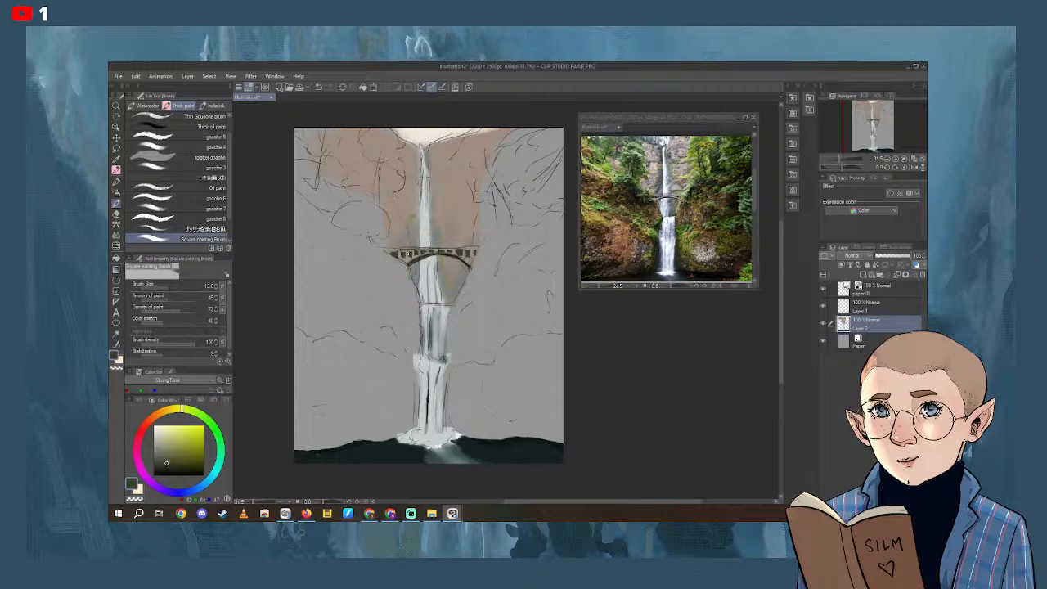
Swap to the other drawing colour and add strokes along the middle of the bridge.
key(x)
drag(416, 255, 445, 251)
key(ctrl+z)
key(ctrl+y)
click(188, 465)
click(157, 415)
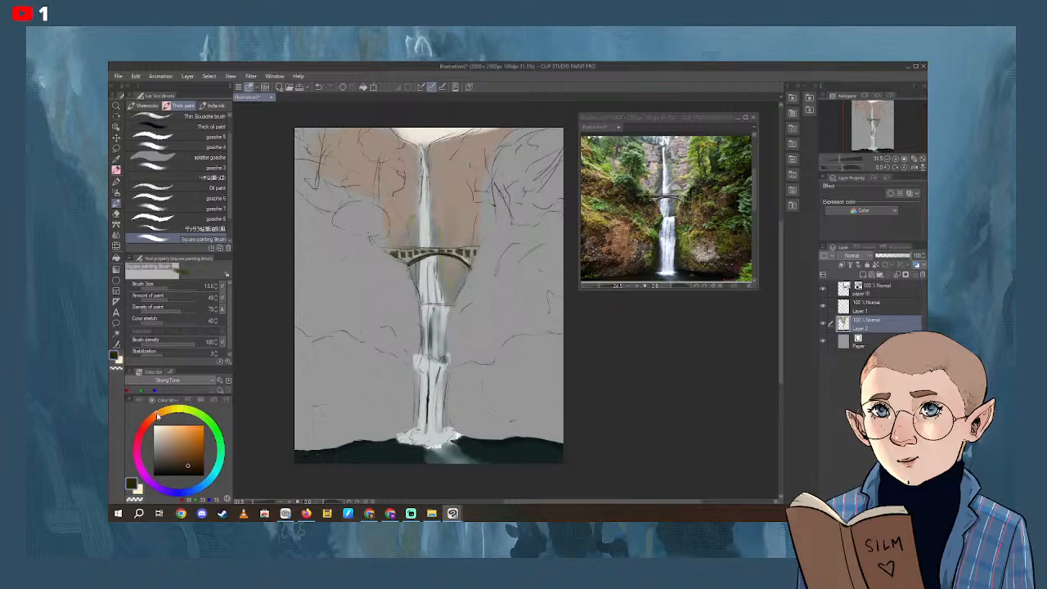
click(179, 450)
Sample a rock brown from the reference photo, shift it towards orange and block in the bank below the bridge's right end with a brush of about 38.
click(117, 158)
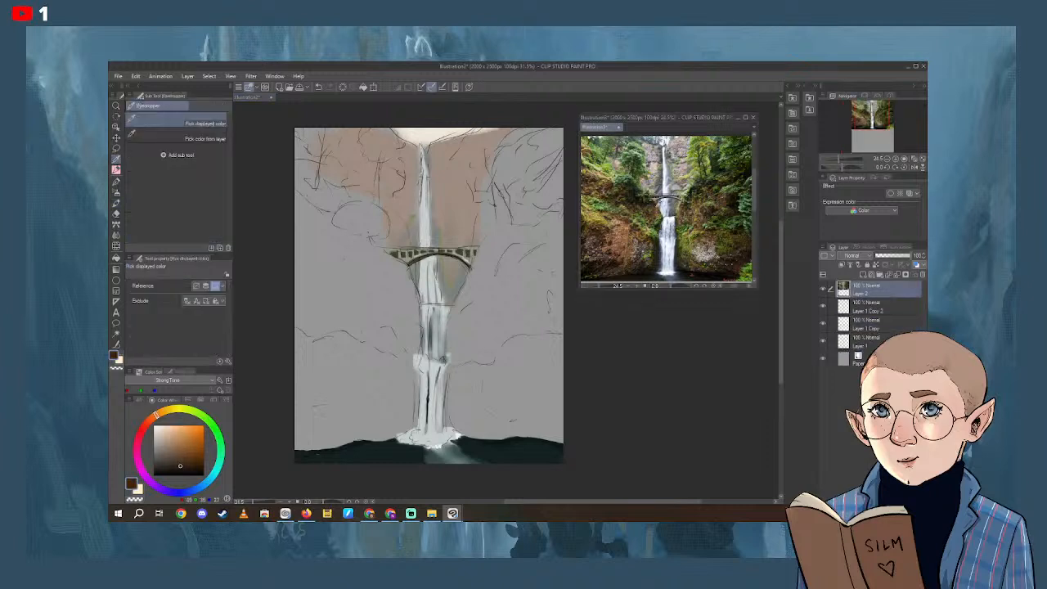
click(658, 205)
click(684, 206)
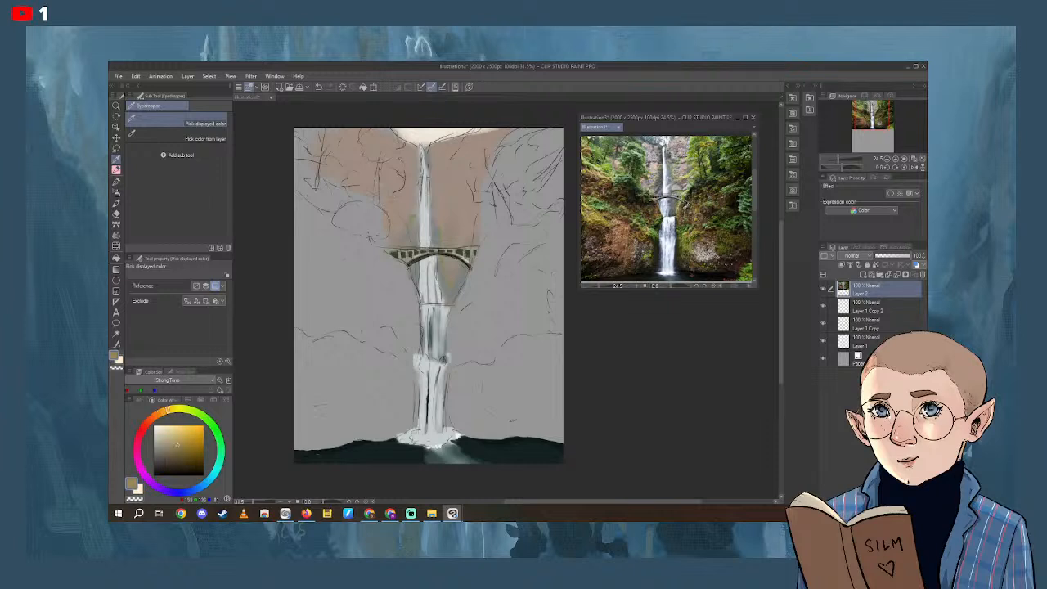
click(163, 413)
click(183, 448)
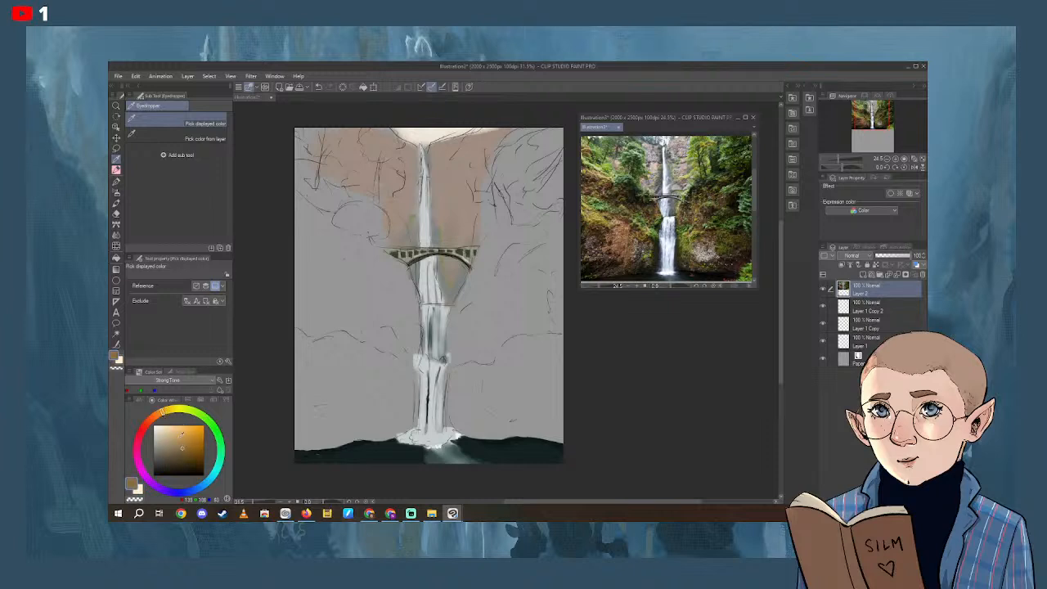
click(116, 202)
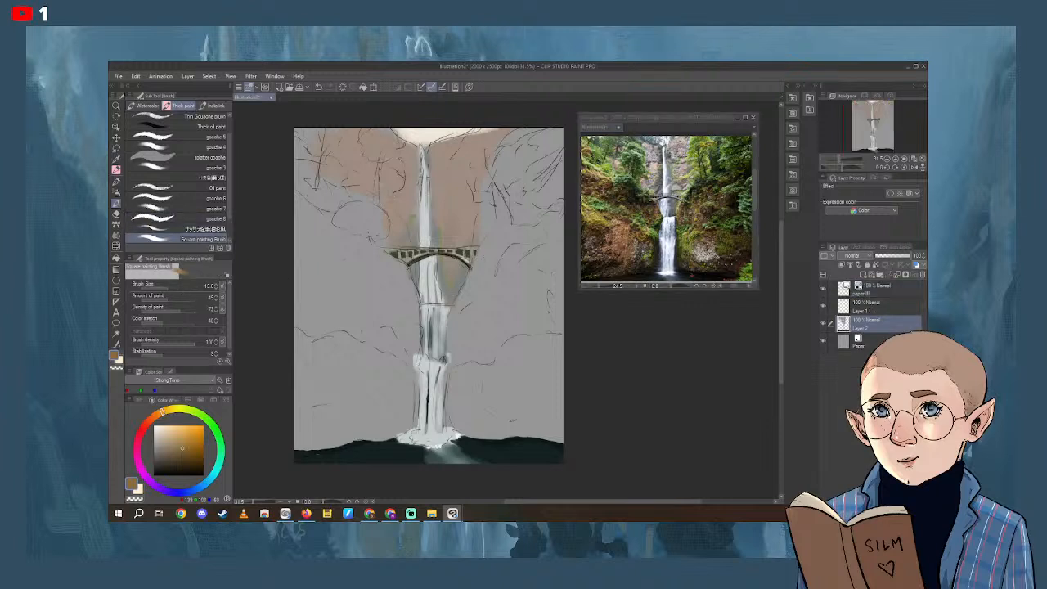
click(176, 287)
drag(475, 262, 461, 303)
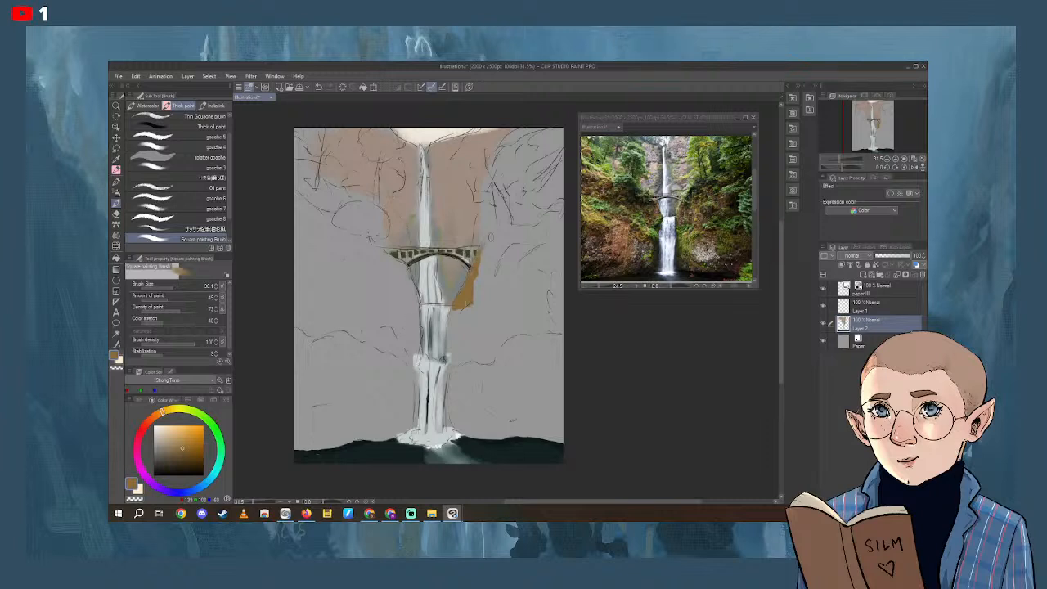
Block in the rock masses right of the bridge and down beside the waterfall with ochre brown and the brush of about 38.
mouse_move(470, 303)
mouse_down()
mouse_move(487, 260)
mouse_move(484, 293)
mouse_move(489, 257)
mouse_move(475, 301)
mouse_move(494, 244)
mouse_move(497, 263)
mouse_move(497, 231)
mouse_move(512, 237)
mouse_move(507, 245)
mouse_move(519, 234)
mouse_up()
drag(493, 268, 486, 345)
mouse_move(483, 301)
mouse_down()
mouse_move(483, 349)
mouse_move(493, 332)
mouse_move(485, 344)
mouse_up()
mouse_move(479, 320)
mouse_down()
mouse_move(472, 352)
mouse_move(482, 344)
mouse_move(463, 364)
mouse_up()
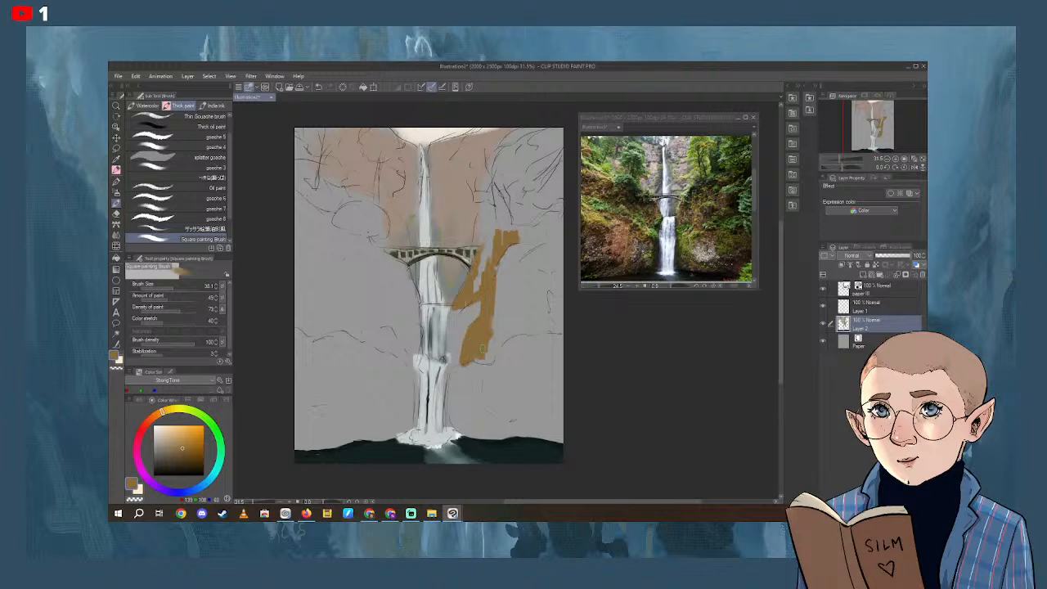
mouse_move(538, 230)
mouse_down()
mouse_move(536, 245)
mouse_move(549, 214)
mouse_move(553, 237)
mouse_move(533, 239)
mouse_move(520, 290)
mouse_up()
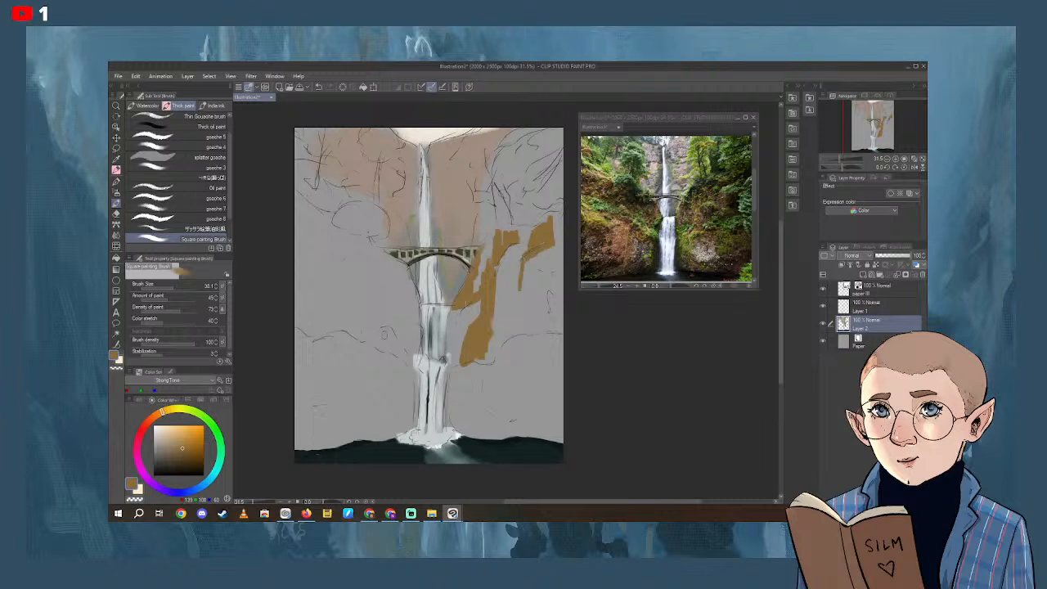
Block in the rock below the bridge's left end with the same ochre brown, enlarging the brush to fill it out.
mouse_move(406, 293)
mouse_down()
mouse_move(405, 311)
mouse_move(410, 278)
mouse_move(407, 315)
mouse_up()
mouse_move(409, 273)
mouse_down()
mouse_move(418, 304)
mouse_move(400, 340)
mouse_move(401, 299)
mouse_move(396, 331)
mouse_move(403, 315)
mouse_up()
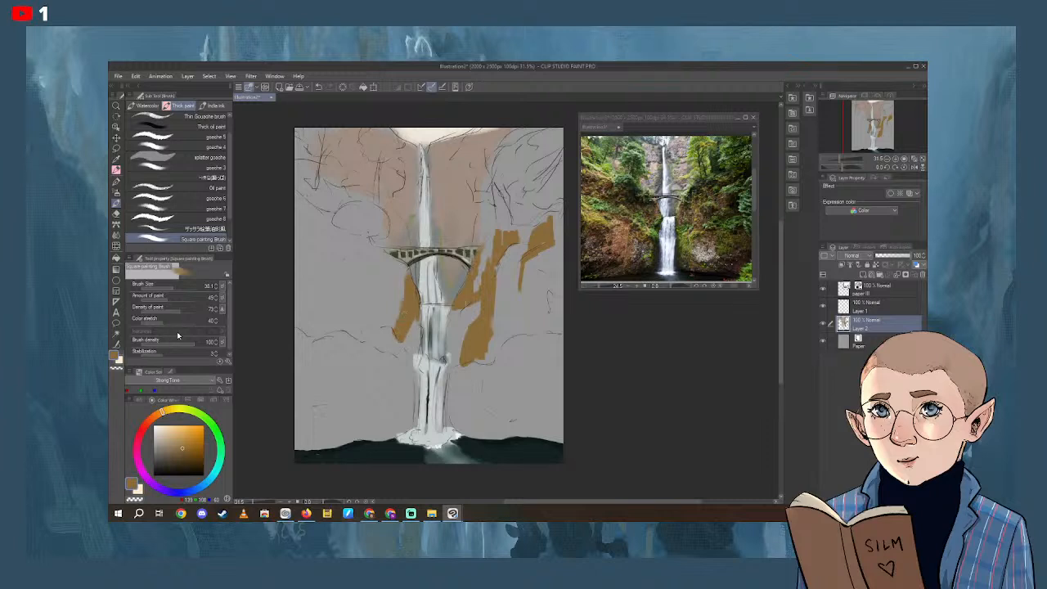
click(176, 287)
mouse_move(389, 308)
mouse_down()
mouse_move(379, 319)
mouse_move(400, 319)
mouse_move(397, 282)
mouse_move(401, 292)
mouse_up()
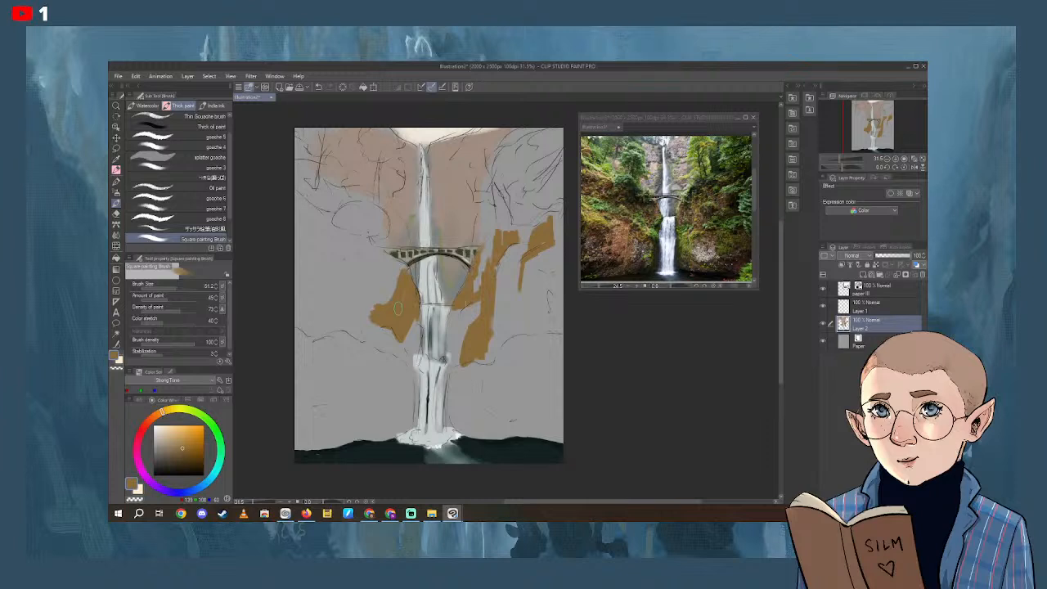
Shift the colour to a saturated yellow-green and paint vegetation edges at both ends of the bridge with a brush of about 25.
click(220, 442)
click(184, 448)
click(190, 451)
click(175, 285)
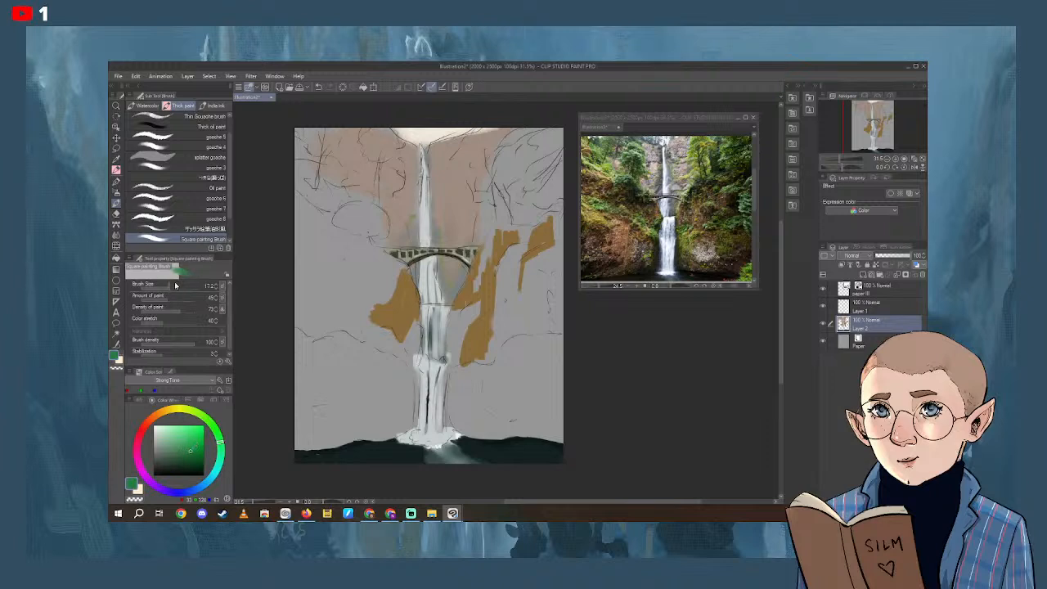
drag(220, 440, 203, 417)
click(194, 450)
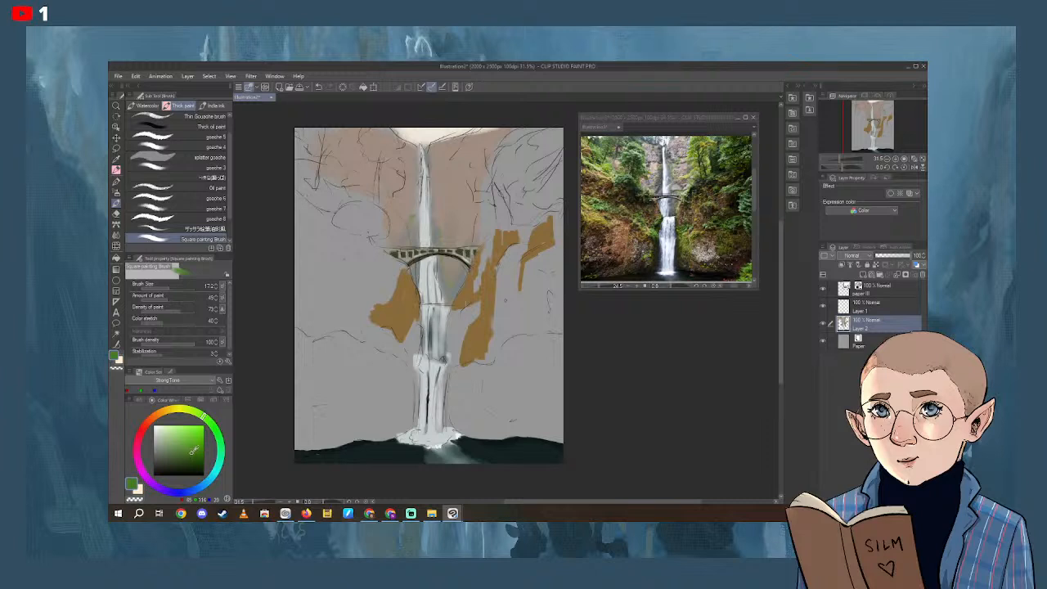
click(175, 288)
mouse_move(465, 285)
mouse_down()
mouse_move(495, 217)
mouse_move(483, 241)
mouse_up()
mouse_move(403, 263)
mouse_down()
mouse_move(390, 252)
mouse_move(399, 265)
mouse_up()
mouse_move(398, 264)
mouse_down()
mouse_move(375, 237)
mouse_move(384, 245)
mouse_up()
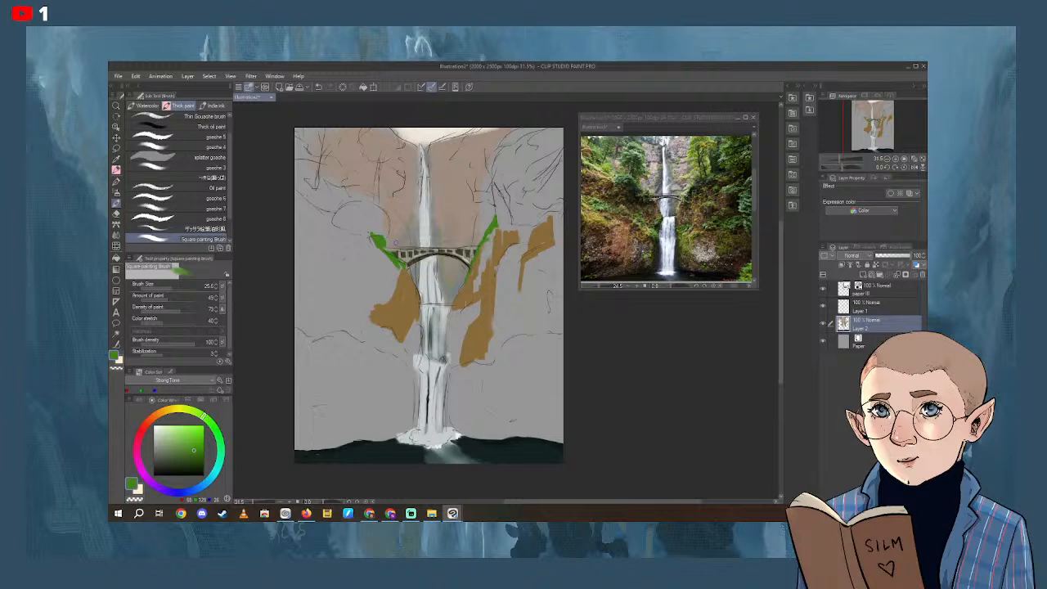
drag(479, 249, 486, 243)
Darken the green, enlarge the brush to about 52 and paint vegetation beside the bridge's right end and along the right ridge.
click(193, 465)
click(175, 287)
drag(484, 247, 481, 299)
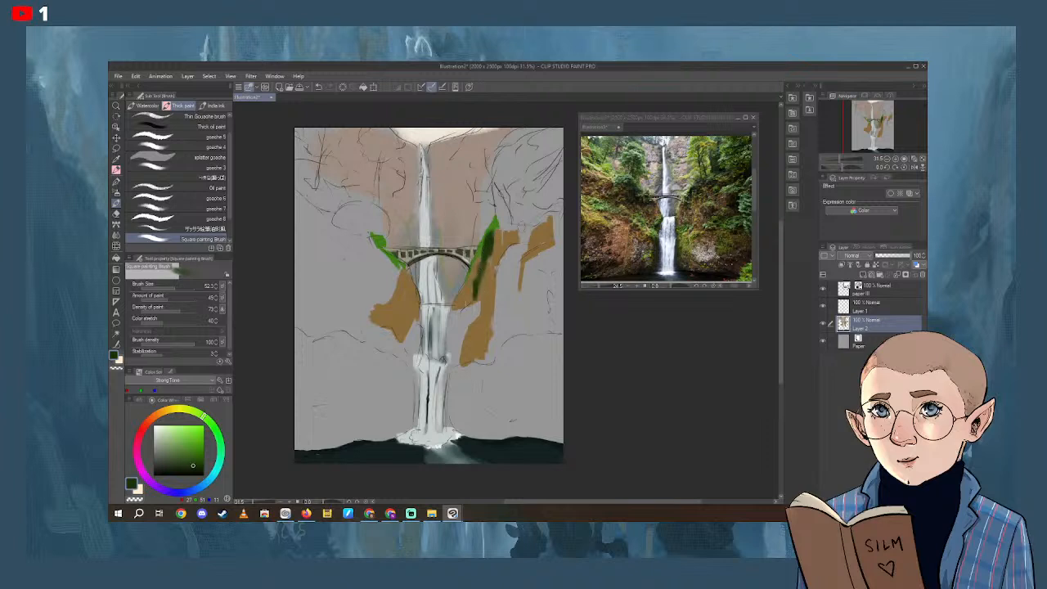
mouse_move(491, 226)
mouse_down()
mouse_move(504, 244)
mouse_move(523, 229)
mouse_move(496, 231)
mouse_move(501, 251)
mouse_move(520, 231)
mouse_move(536, 244)
mouse_move(564, 195)
mouse_move(538, 225)
mouse_move(566, 210)
mouse_move(558, 164)
mouse_move(551, 211)
mouse_move(490, 232)
mouse_move(544, 211)
mouse_up()
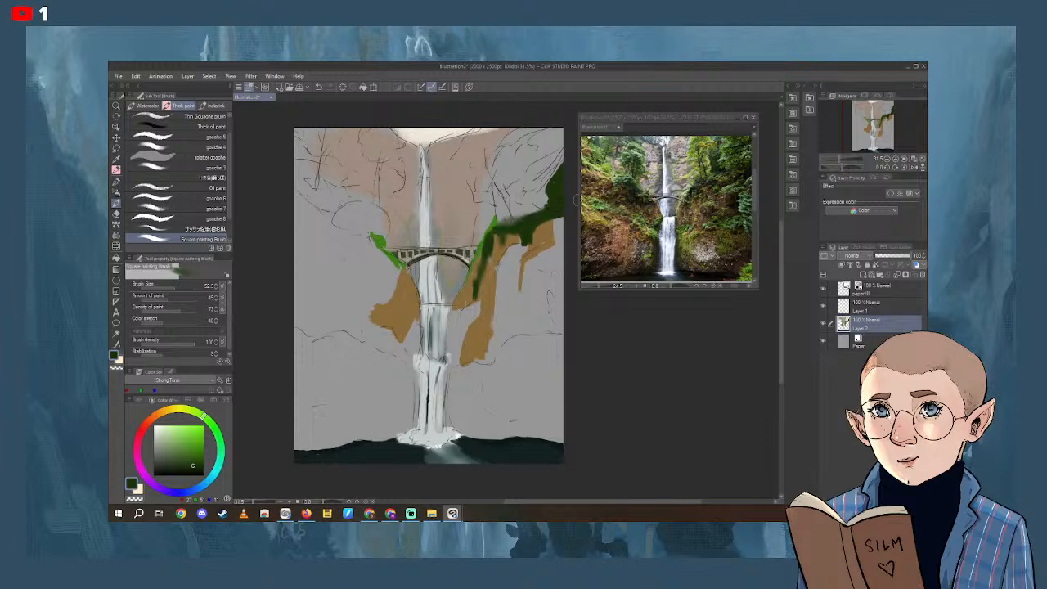
Paint dark green vegetation at the bridge's left end and down both sides of the lower waterfall.
mouse_move(365, 229)
mouse_down()
mouse_move(401, 264)
mouse_move(380, 244)
mouse_move(342, 252)
mouse_move(381, 253)
mouse_move(351, 253)
mouse_move(382, 255)
mouse_move(382, 271)
mouse_move(387, 257)
mouse_move(401, 264)
mouse_move(397, 290)
mouse_move(416, 335)
mouse_move(420, 316)
mouse_move(405, 342)
mouse_move(416, 345)
mouse_move(421, 402)
mouse_up()
drag(453, 364, 452, 427)
drag(411, 394, 405, 433)
mouse_move(450, 383)
mouse_down()
mouse_move(449, 307)
mouse_move(450, 360)
mouse_move(449, 340)
mouse_move(410, 382)
mouse_up()
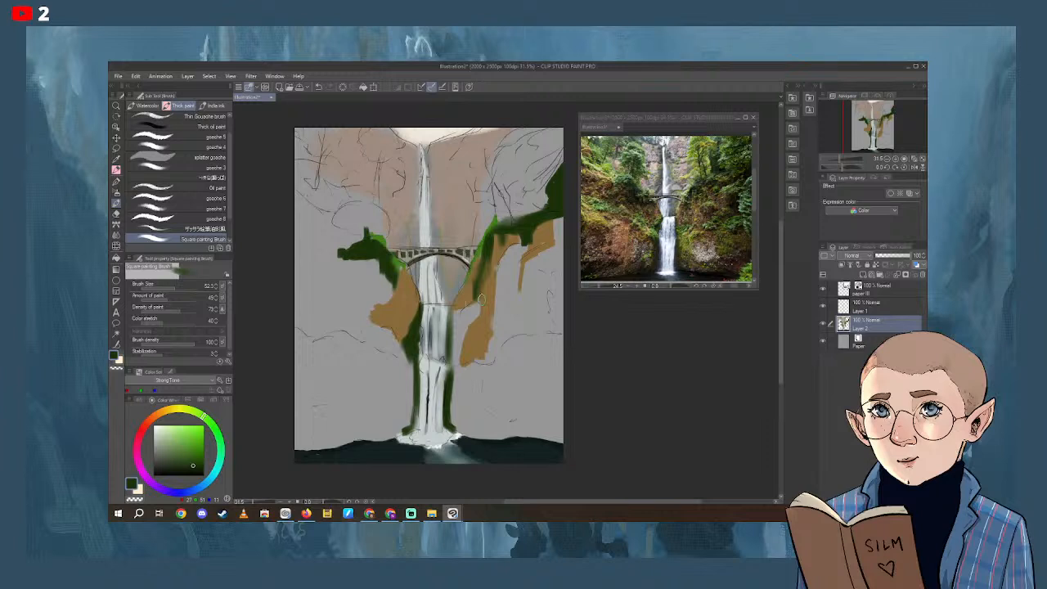
Extend the dark green on the bank right of the falls and dab lighter green over it with a brush of 30.
mouse_move(483, 324)
mouse_down()
mouse_move(466, 311)
mouse_move(460, 335)
mouse_move(472, 315)
mouse_move(456, 315)
mouse_move(458, 358)
mouse_up()
click(178, 285)
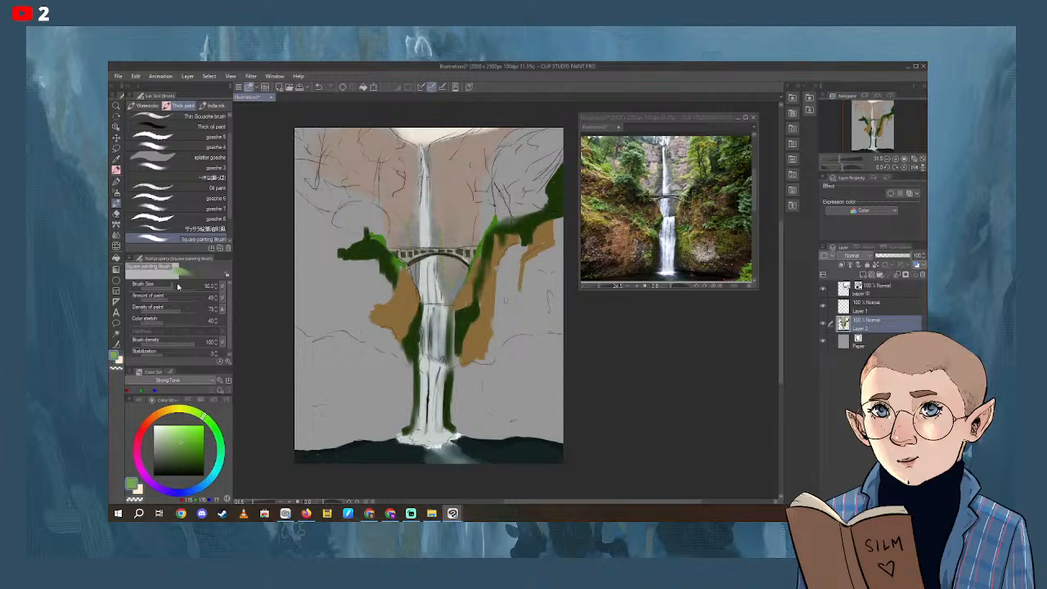
mouse_move(463, 316)
mouse_down()
mouse_move(476, 315)
mouse_move(461, 310)
mouse_move(457, 324)
mouse_move(469, 312)
mouse_move(458, 326)
mouse_up()
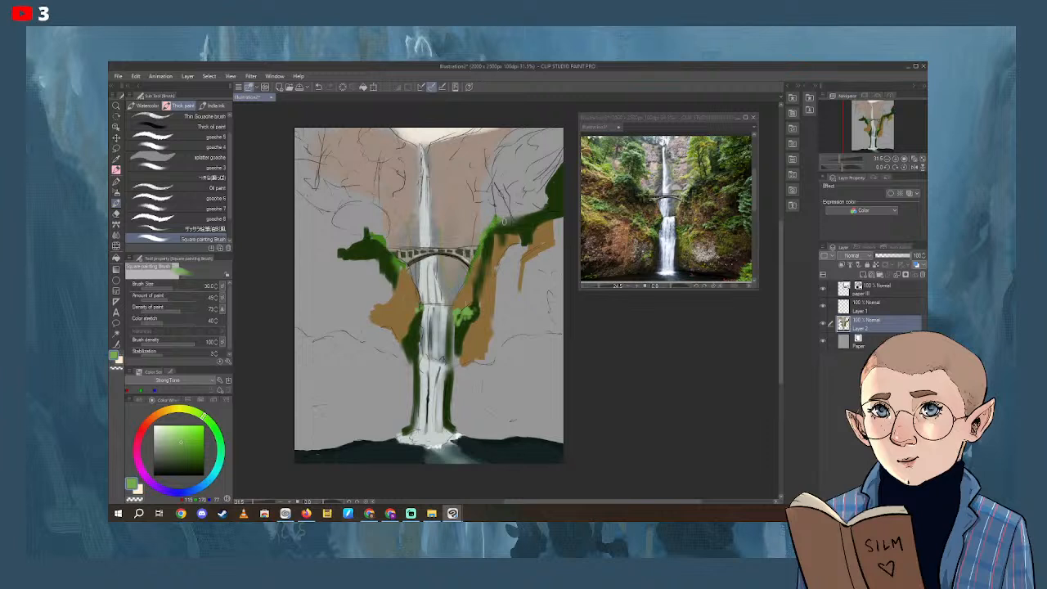
Shift the colour to a muted yellow ochre and block in the crown of the tree on the ridge right of the upper falls.
drag(176, 413, 167, 408)
click(184, 429)
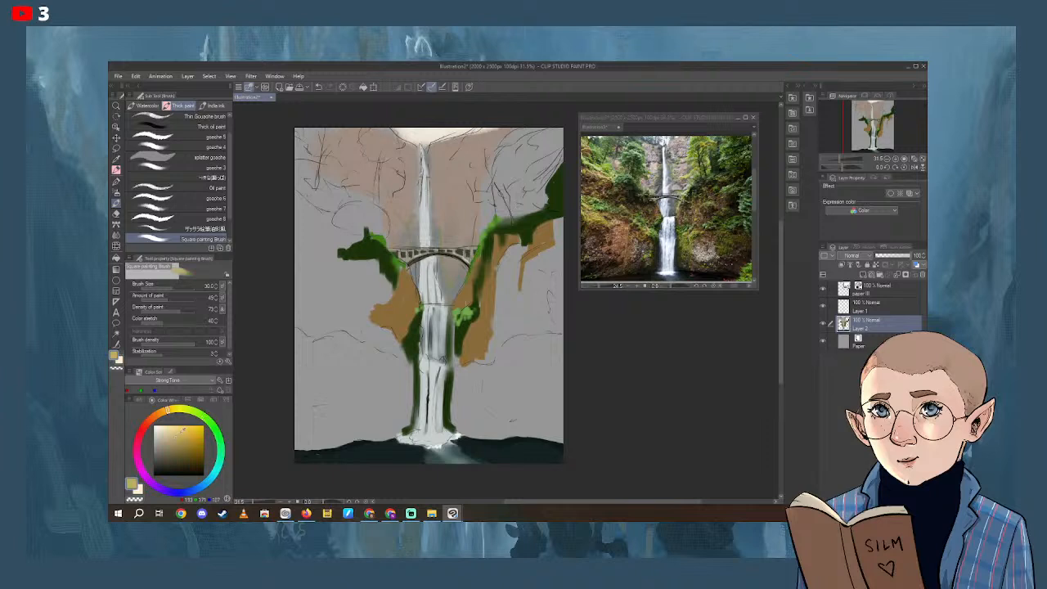
click(188, 424)
click(179, 442)
click(175, 286)
mouse_move(498, 210)
mouse_down()
mouse_move(484, 215)
mouse_move(508, 201)
mouse_move(494, 202)
mouse_move(502, 163)
mouse_move(479, 151)
mouse_move(497, 128)
mouse_up()
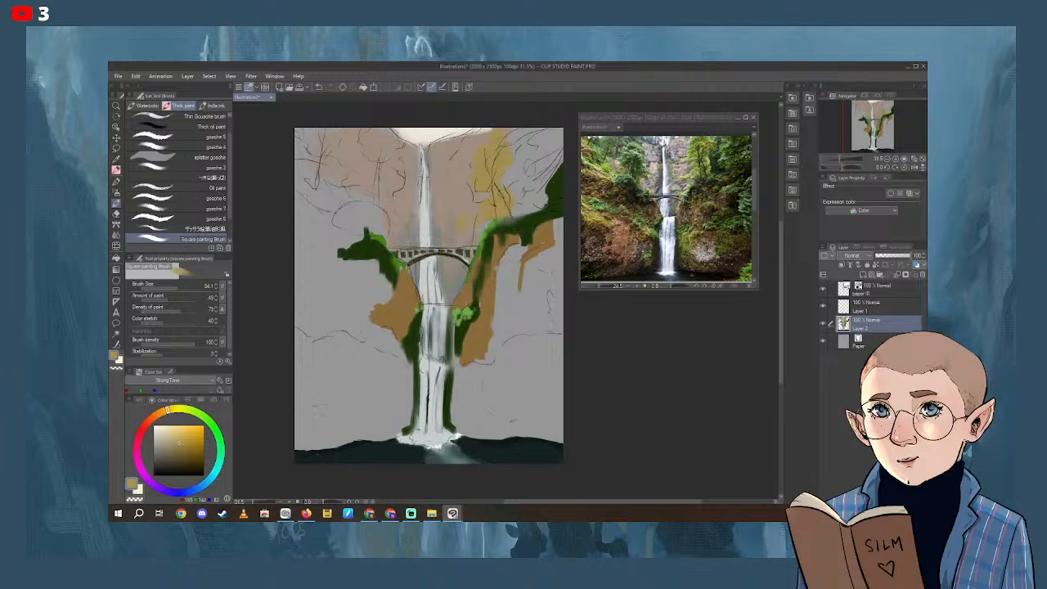
mouse_move(507, 175)
mouse_down()
mouse_move(514, 163)
mouse_move(517, 188)
mouse_up()
Shift the colour to a dark olive-green and dab leaf clusters into the ochre tree crown with a brush of about 27.
click(180, 409)
click(189, 444)
click(196, 407)
click(190, 458)
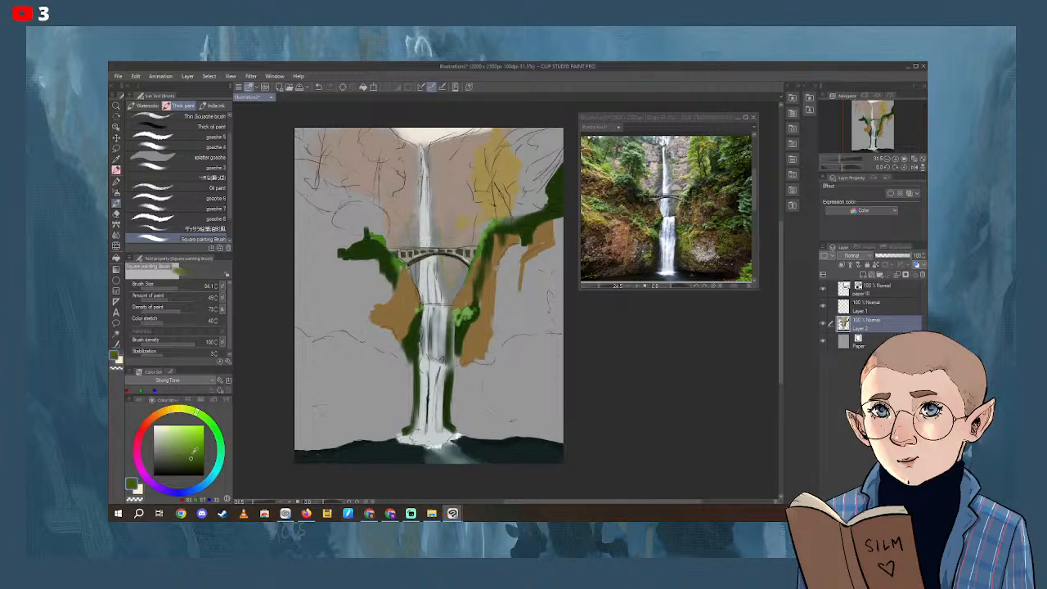
click(178, 291)
mouse_move(484, 155)
mouse_down()
mouse_move(496, 145)
mouse_move(486, 152)
mouse_up()
drag(468, 196, 472, 195)
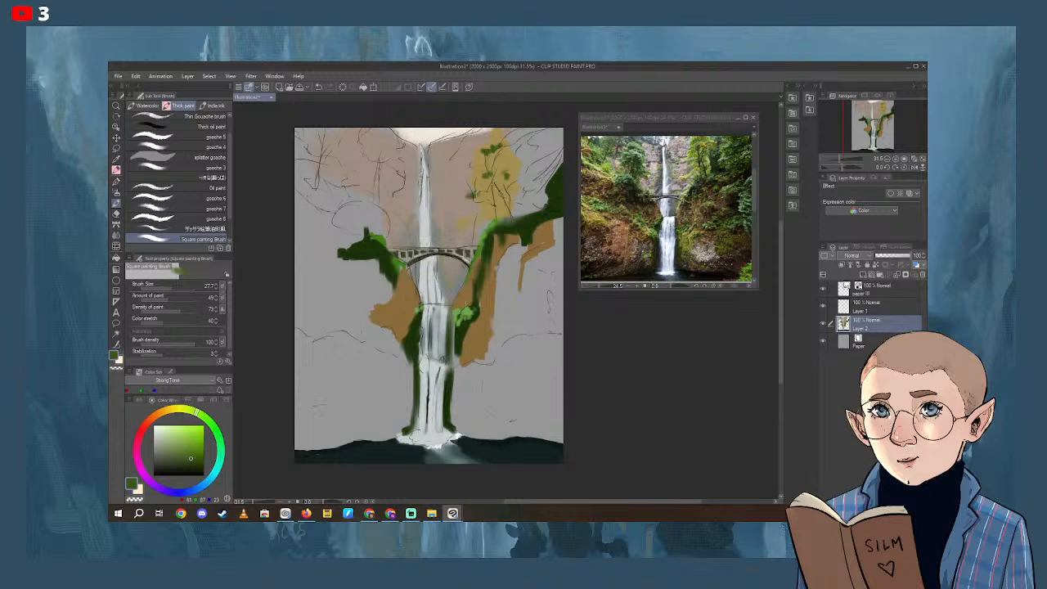
Fill out the tree crown with mid-green using a larger brush, and blend slightly darker green into its foliage.
click(187, 447)
click(176, 286)
mouse_move(471, 192)
mouse_down()
mouse_move(490, 136)
mouse_move(509, 137)
mouse_up()
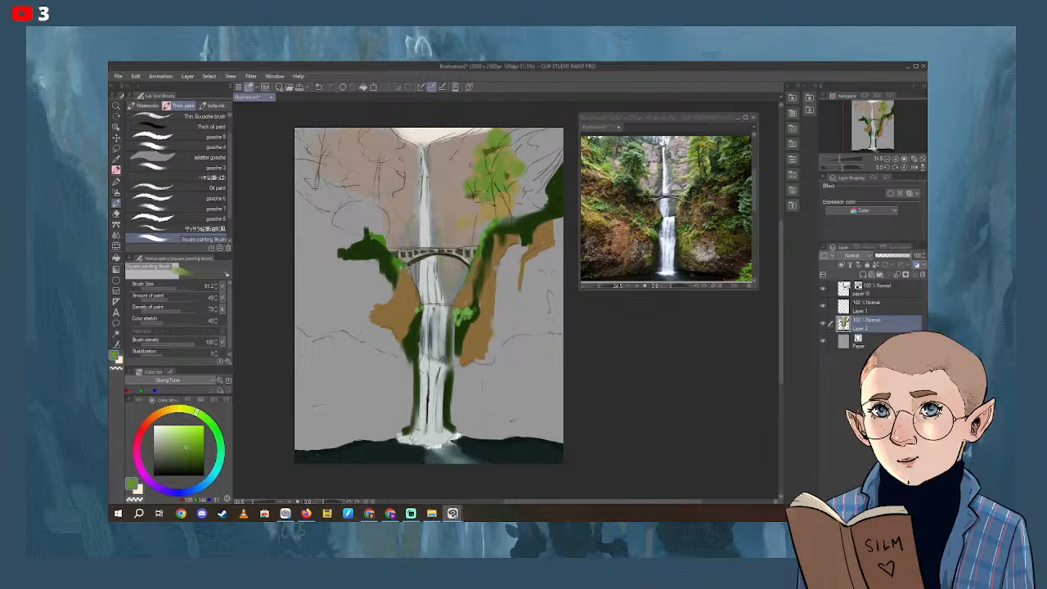
click(187, 451)
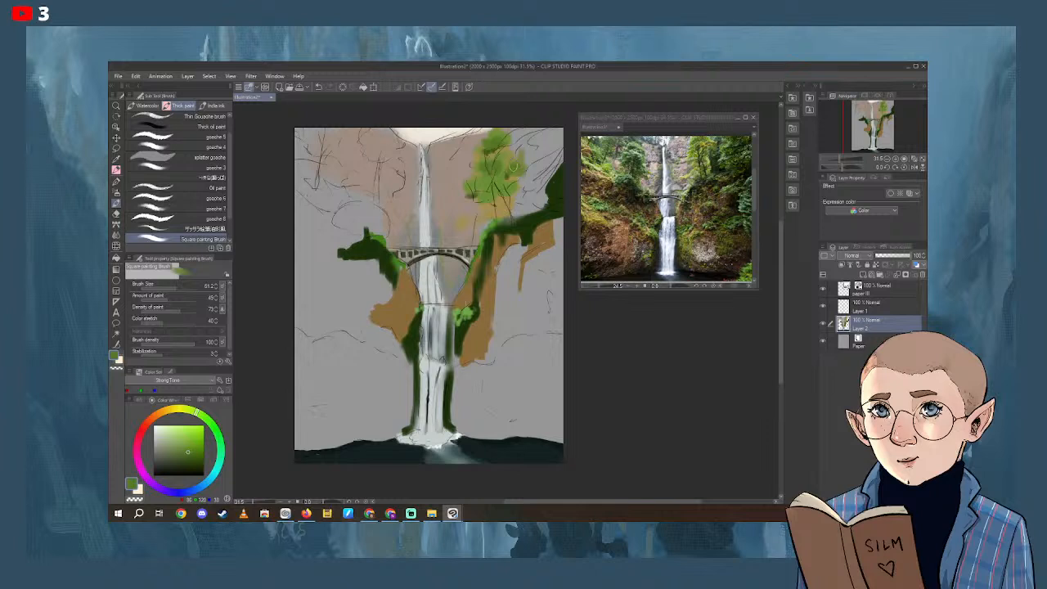
drag(514, 166, 511, 174)
mouse_move(471, 198)
mouse_down()
mouse_move(504, 222)
mouse_move(493, 196)
mouse_move(498, 152)
mouse_up()
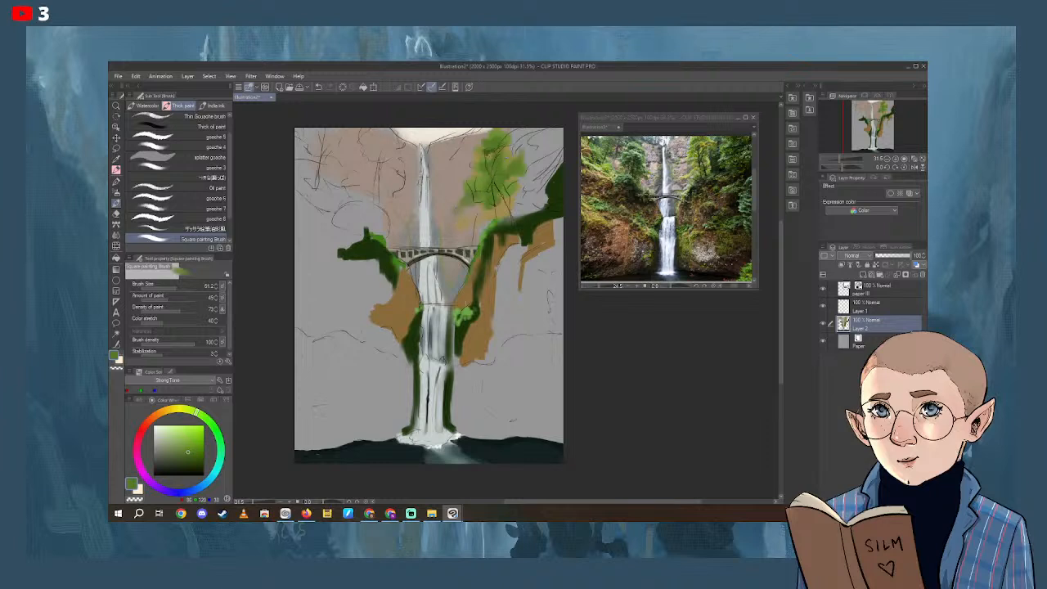
drag(506, 191, 509, 180)
Switch to a pale yellow-green and dab highlights on the top and left side of the tree crown.
click(179, 432)
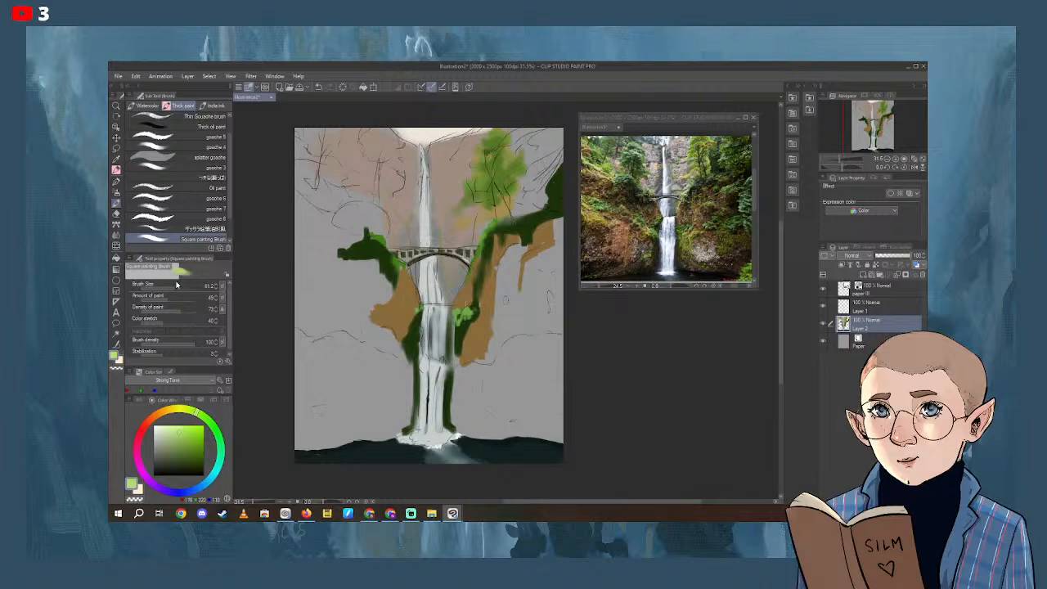
drag(483, 151, 509, 142)
click(464, 189)
drag(467, 182, 467, 175)
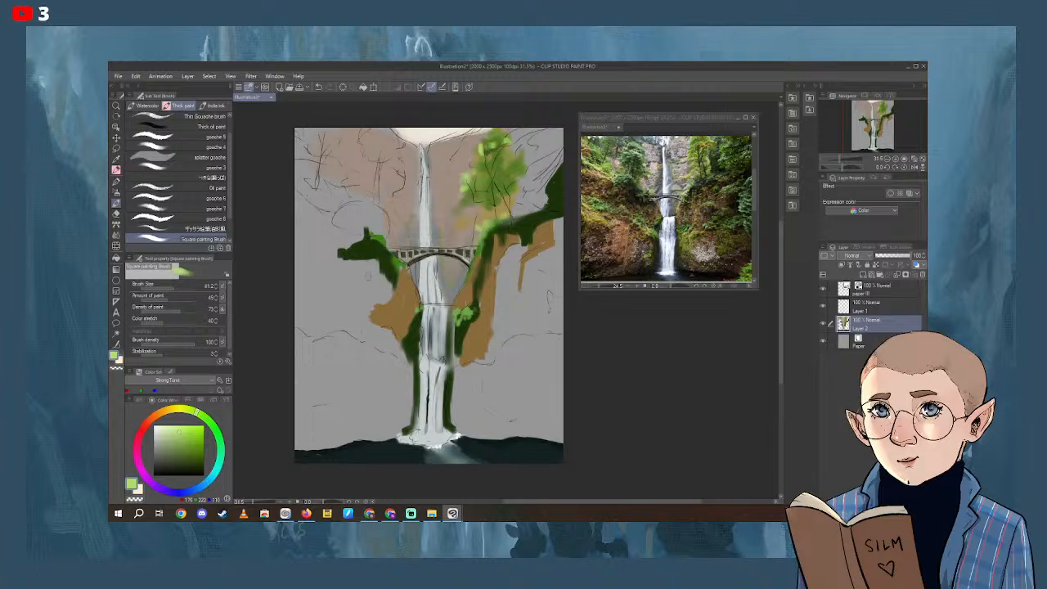
Switch to a near-black green and paint the tree's trunks and branches, starting with a brush of about 20.
click(197, 465)
click(169, 287)
click(202, 471)
mouse_move(496, 206)
mouse_down()
mouse_move(493, 221)
mouse_move(482, 151)
mouse_move(498, 146)
mouse_up()
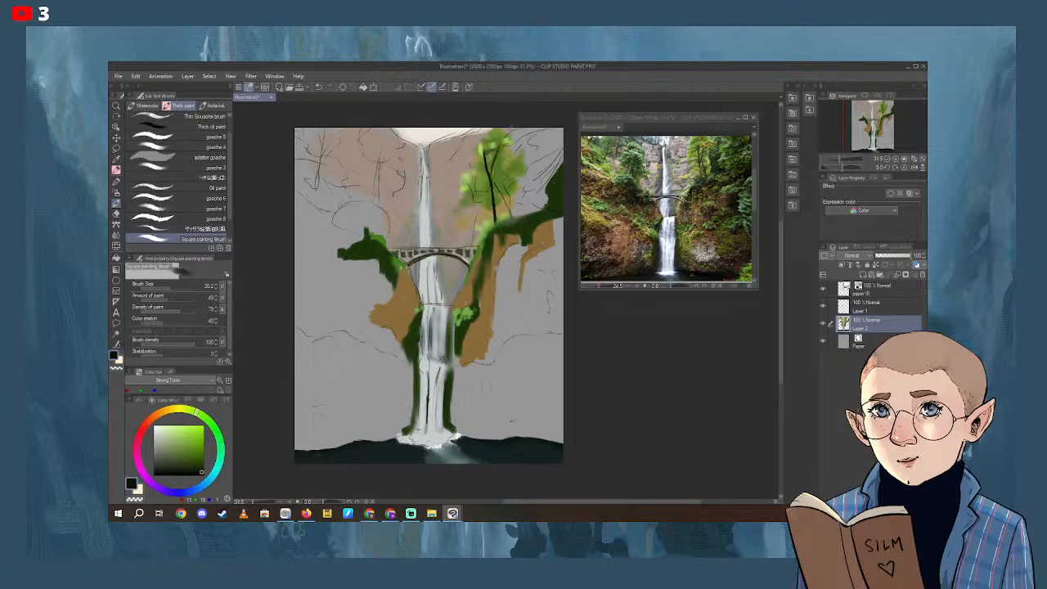
click(174, 279)
mouse_move(499, 196)
mouse_down()
mouse_move(494, 178)
mouse_move(522, 161)
mouse_up()
mouse_move(511, 224)
mouse_down()
mouse_move(487, 167)
mouse_move(508, 210)
mouse_up()
mouse_move(510, 174)
mouse_down()
mouse_move(504, 155)
mouse_move(491, 162)
mouse_move(509, 148)
mouse_up()
Mix a dark olive-green and a pale green to touch up the tree's foliage with a brush of 30.
click(117, 159)
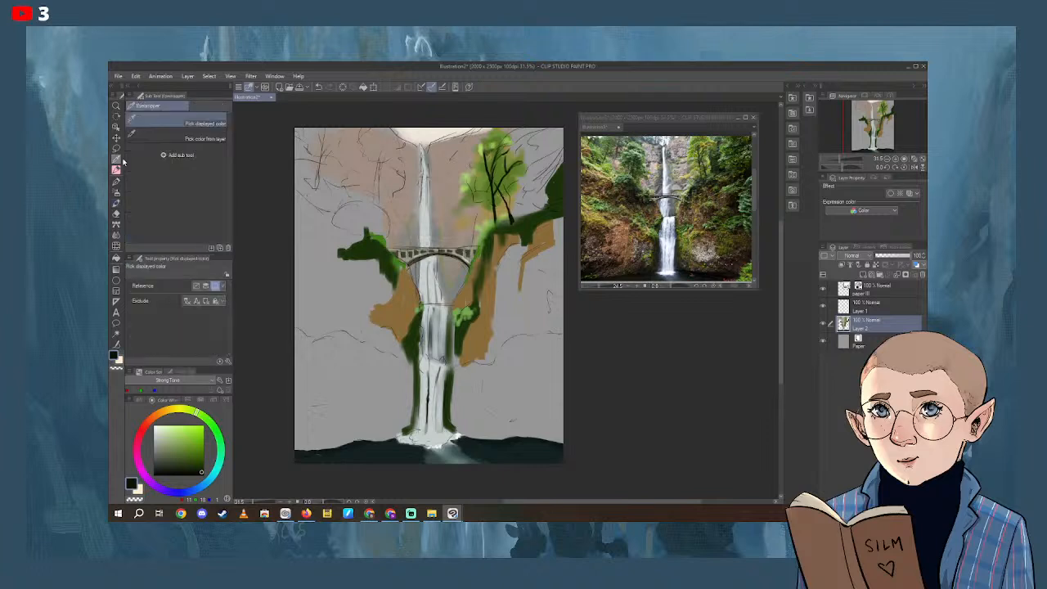
click(199, 464)
key(b)
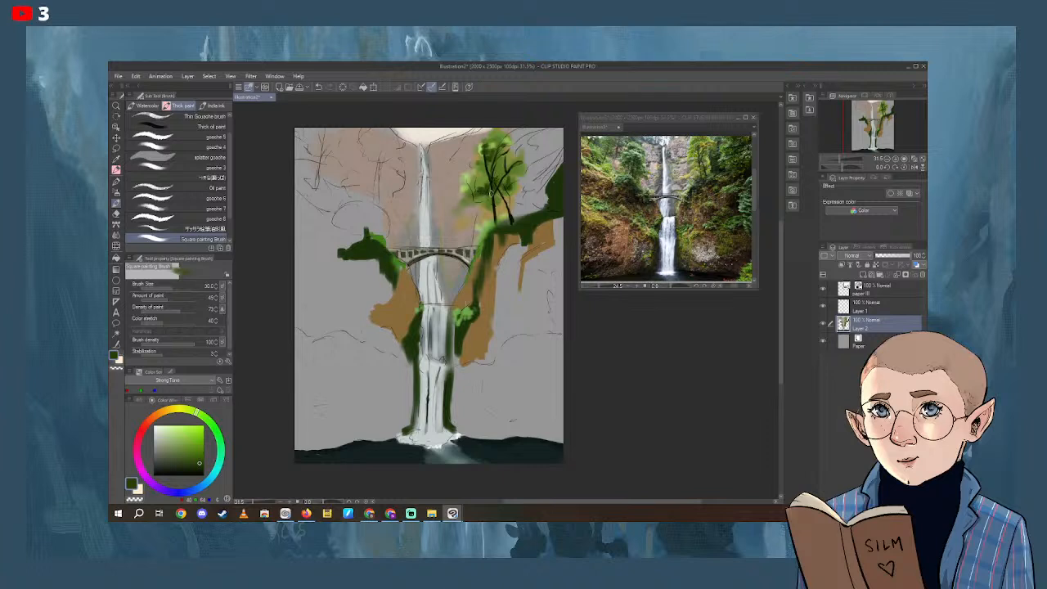
click(197, 447)
click(173, 434)
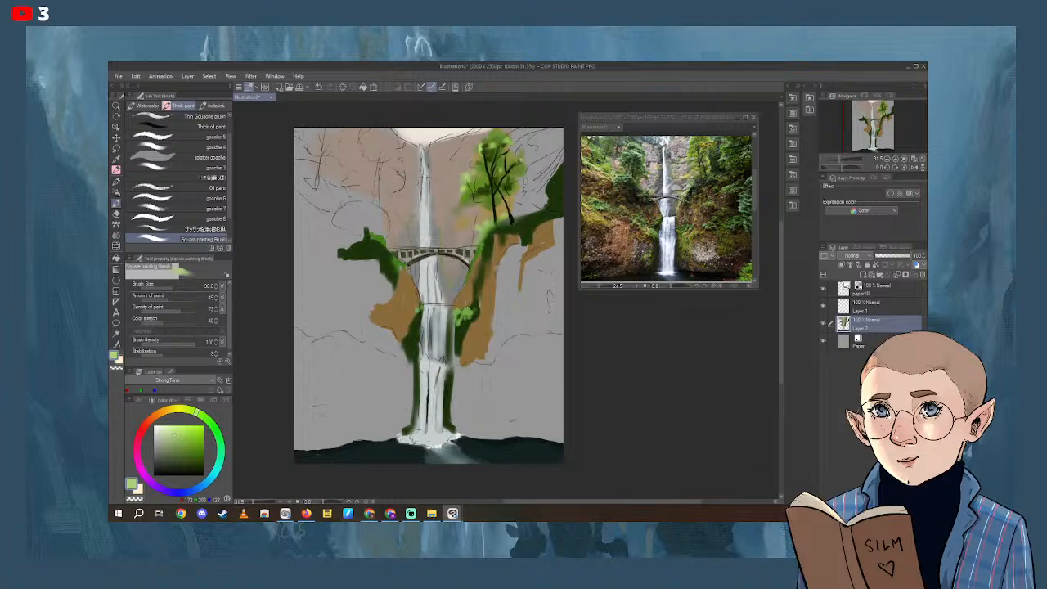
Shift the colour to a muted ochre and dab low bushes around the base of the tree on the ridge.
click(173, 444)
click(170, 411)
click(174, 441)
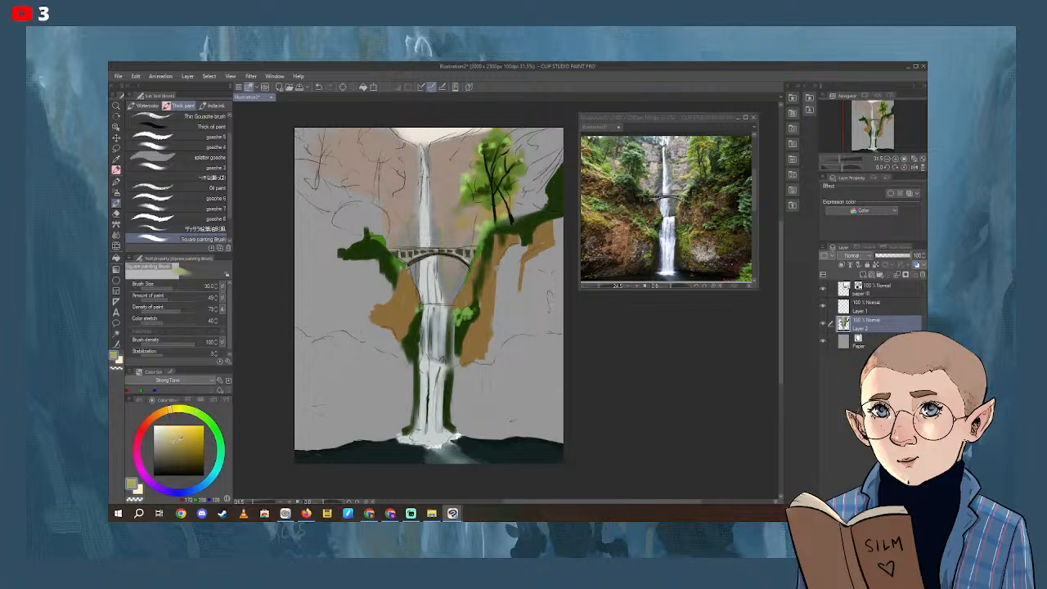
click(174, 287)
drag(508, 209, 478, 209)
Shift the colour to a dark bluish green and block in the foliage in the canvas's upper-right corner, reducing the brush to about 77.
click(117, 158)
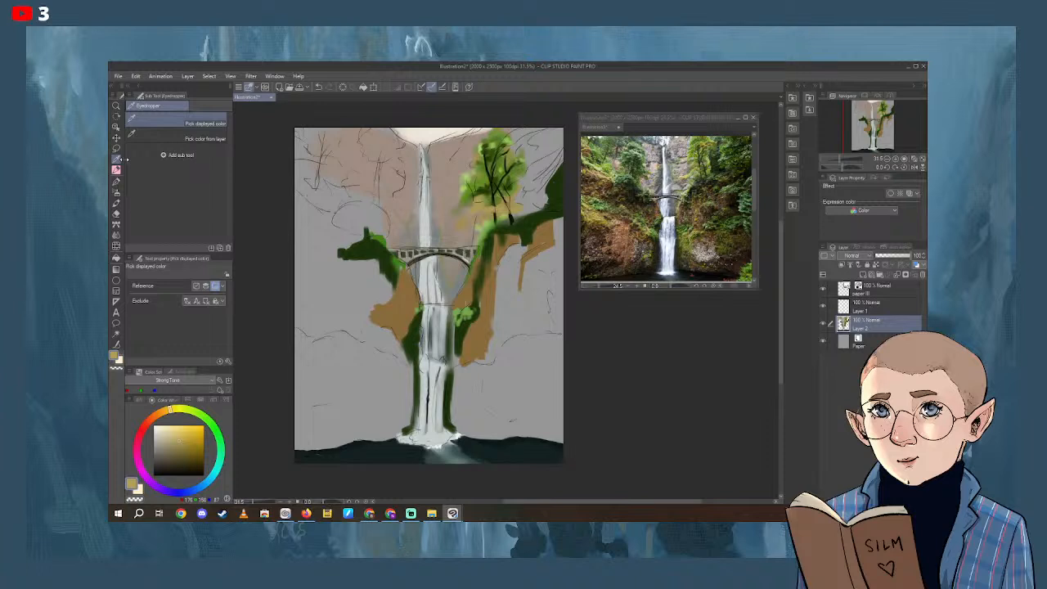
drag(220, 456, 217, 436)
click(184, 453)
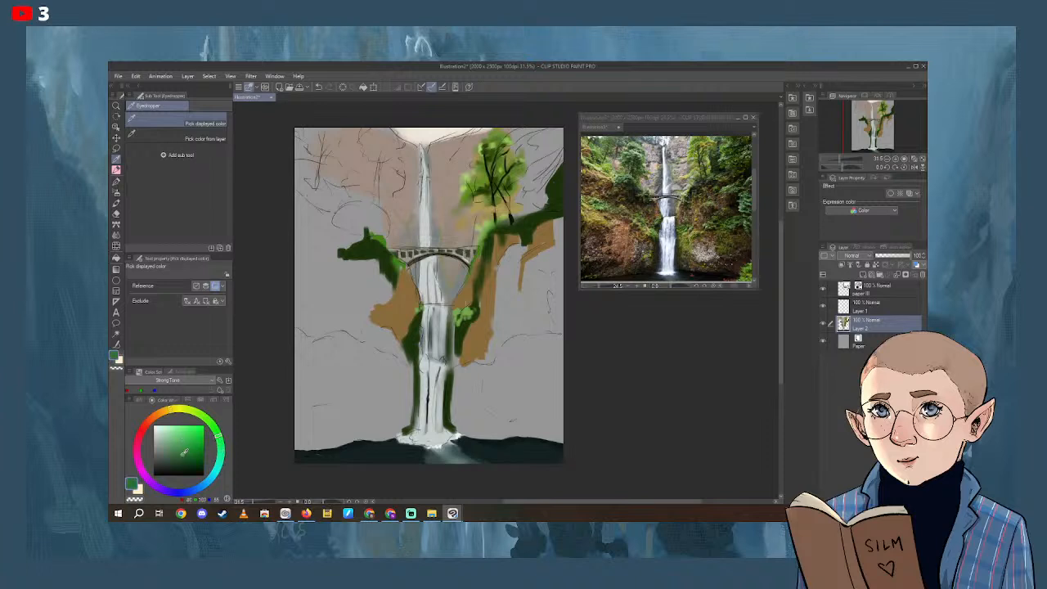
click(117, 202)
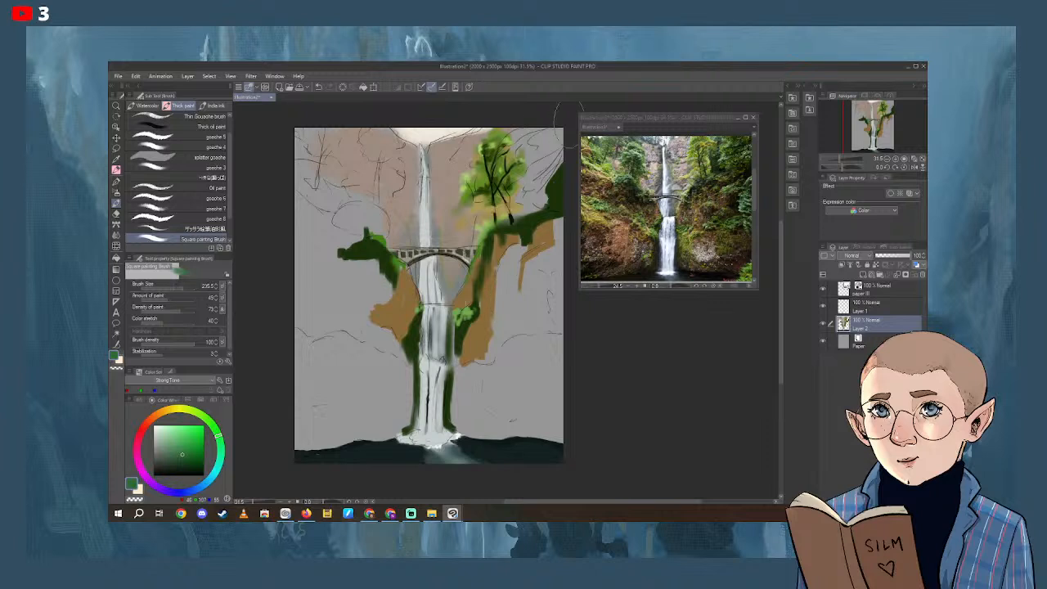
mouse_move(551, 110)
mouse_down()
mouse_move(573, 125)
mouse_move(566, 168)
mouse_up()
click(176, 286)
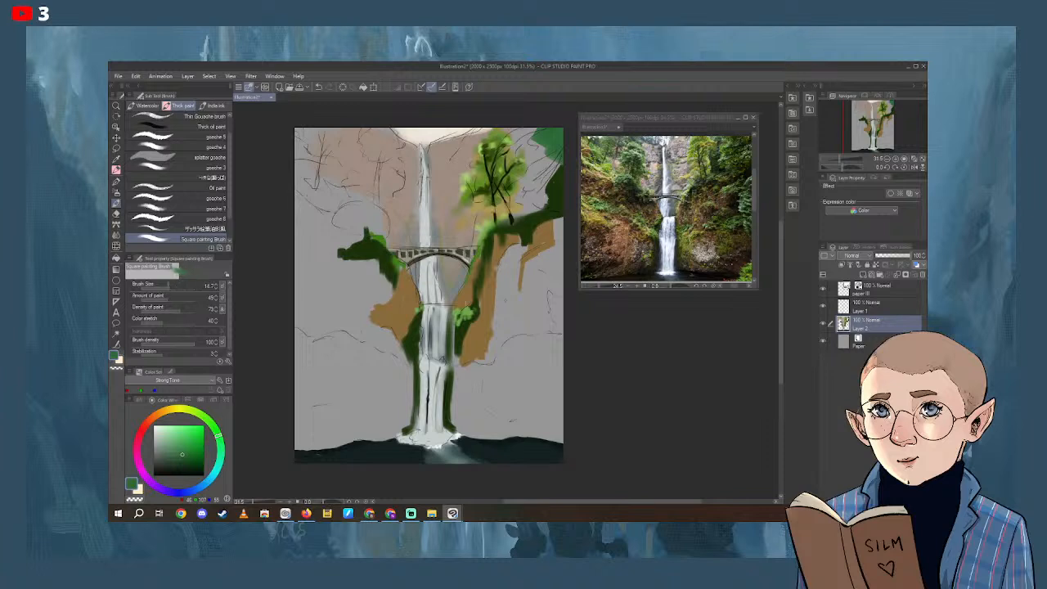
click(178, 286)
mouse_move(537, 138)
mouse_down()
mouse_move(544, 157)
mouse_move(523, 169)
mouse_move(556, 171)
mouse_move(561, 157)
mouse_move(541, 129)
mouse_move(530, 135)
mouse_move(534, 167)
mouse_move(552, 170)
mouse_move(521, 196)
mouse_move(547, 172)
mouse_move(544, 219)
mouse_up()
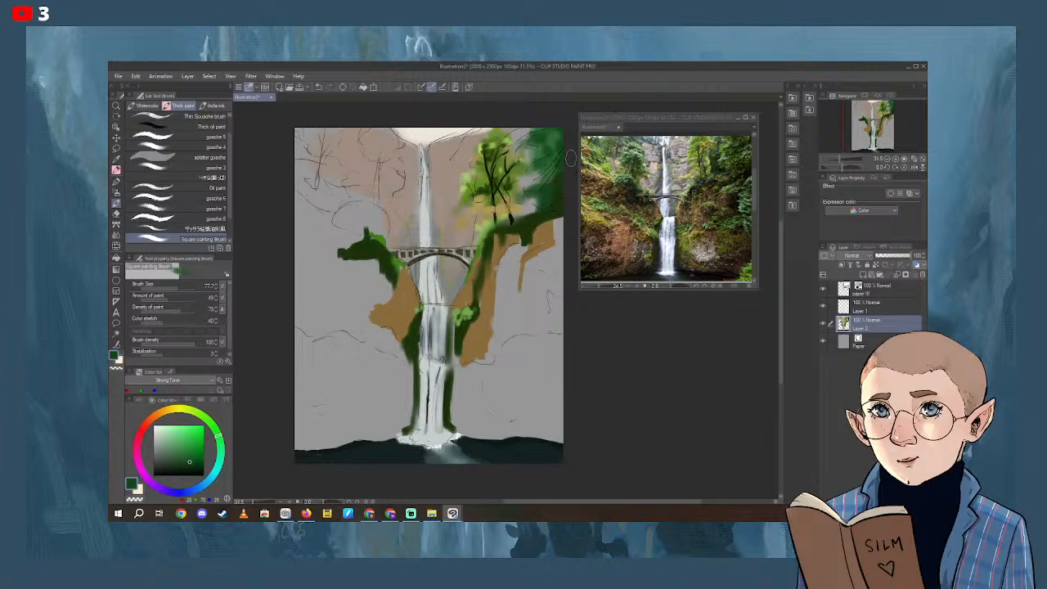
Add lighter green marks with a brush of about 20 and deeper green shading with a larger brush to the upper-right foliage.
click(170, 288)
alt+click(541, 129)
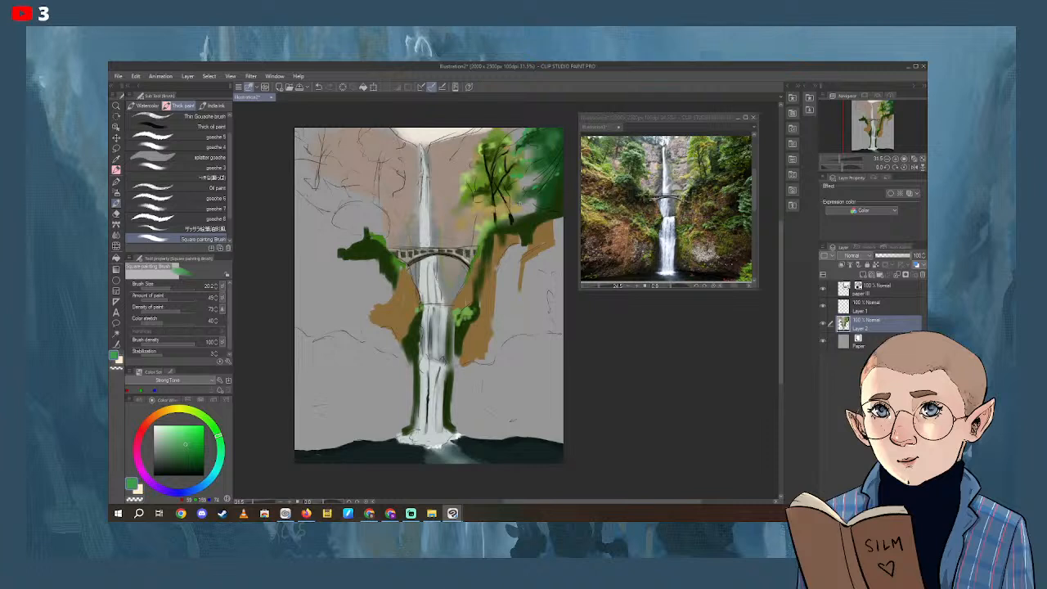
drag(199, 467, 195, 460)
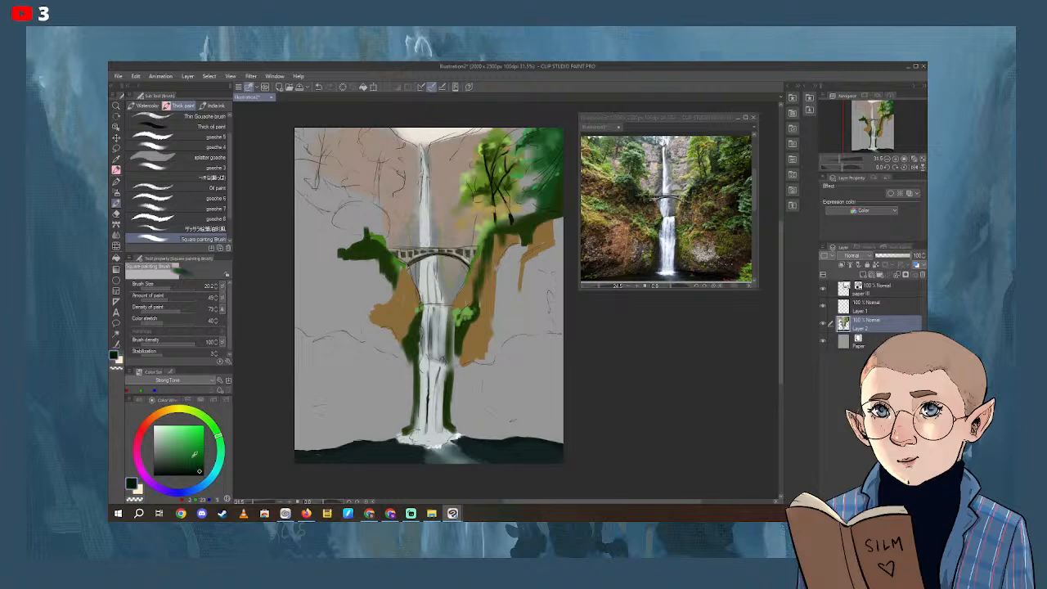
click(175, 288)
mouse_move(529, 181)
mouse_down()
mouse_move(548, 161)
mouse_move(524, 151)
mouse_move(545, 150)
mouse_move(544, 194)
mouse_up()
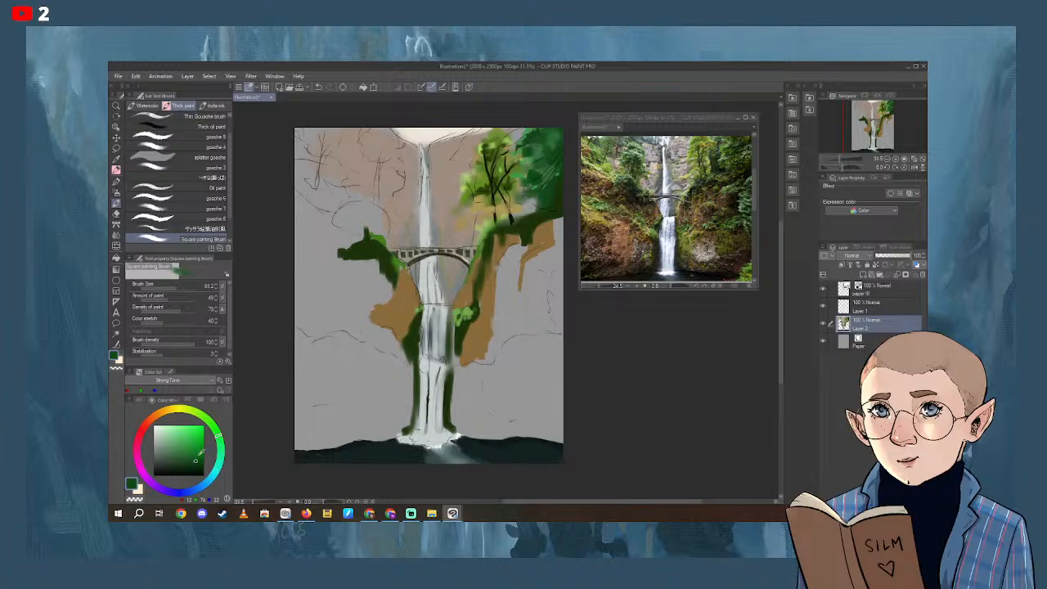
Switch to a near-black green, reduce the brush to about 9.5 and paint thin dark branches in the upper-right foliage.
click(203, 469)
click(175, 284)
click(171, 284)
drag(549, 148, 516, 175)
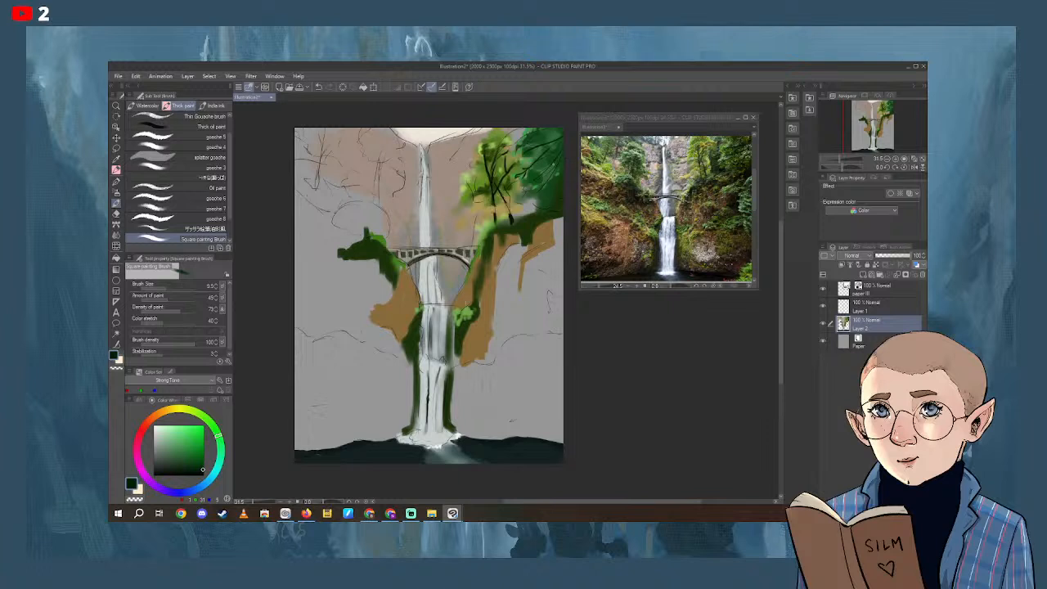
Enlarge the brush to about 158 and block in a dark green foliage mass along the canvas's right edge below the ridge.
click(178, 284)
click(182, 283)
drag(510, 364, 485, 359)
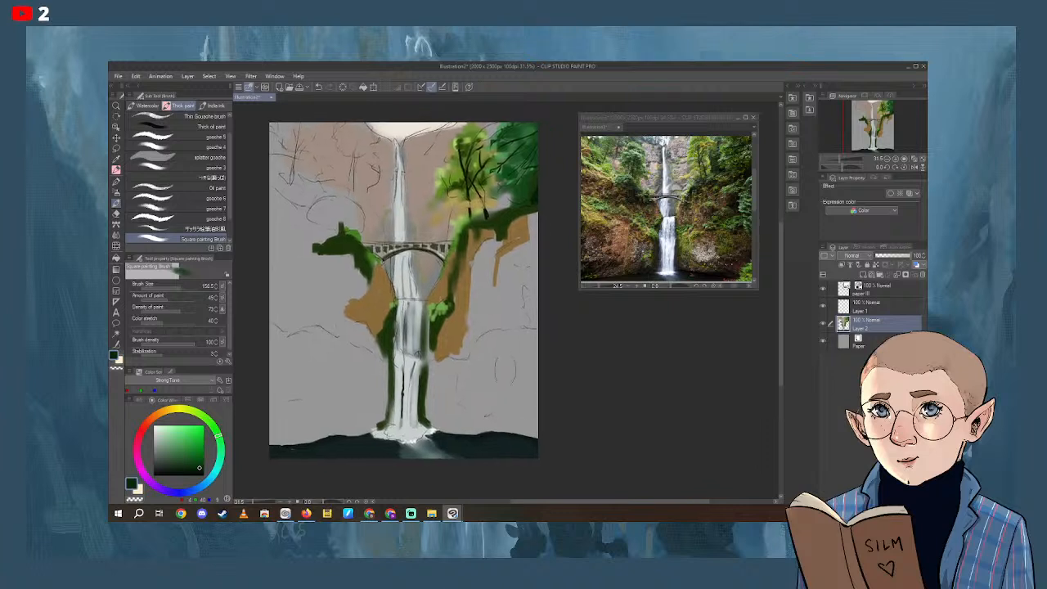
mouse_move(547, 212)
mouse_down()
mouse_move(517, 244)
mouse_move(533, 262)
mouse_move(532, 310)
mouse_move(543, 310)
mouse_move(528, 280)
mouse_move(537, 303)
mouse_move(521, 301)
mouse_move(519, 265)
mouse_move(501, 258)
mouse_move(517, 257)
mouse_move(486, 267)
mouse_move(508, 264)
mouse_move(535, 283)
mouse_up()
Switch to a brighter green, reduce the brush to about 38 and dab leaf clusters over the dark foliage below the ridge.
drag(202, 452, 194, 451)
click(174, 286)
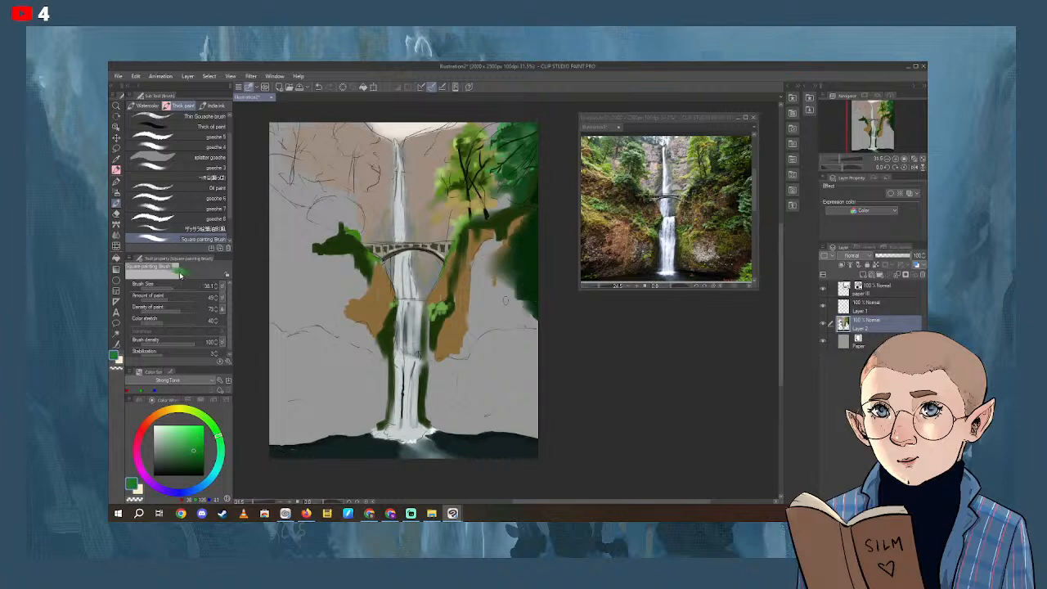
mouse_move(518, 265)
mouse_down()
mouse_move(518, 280)
mouse_move(532, 283)
mouse_move(506, 288)
mouse_move(538, 304)
mouse_move(520, 313)
mouse_up()
drag(493, 247, 501, 248)
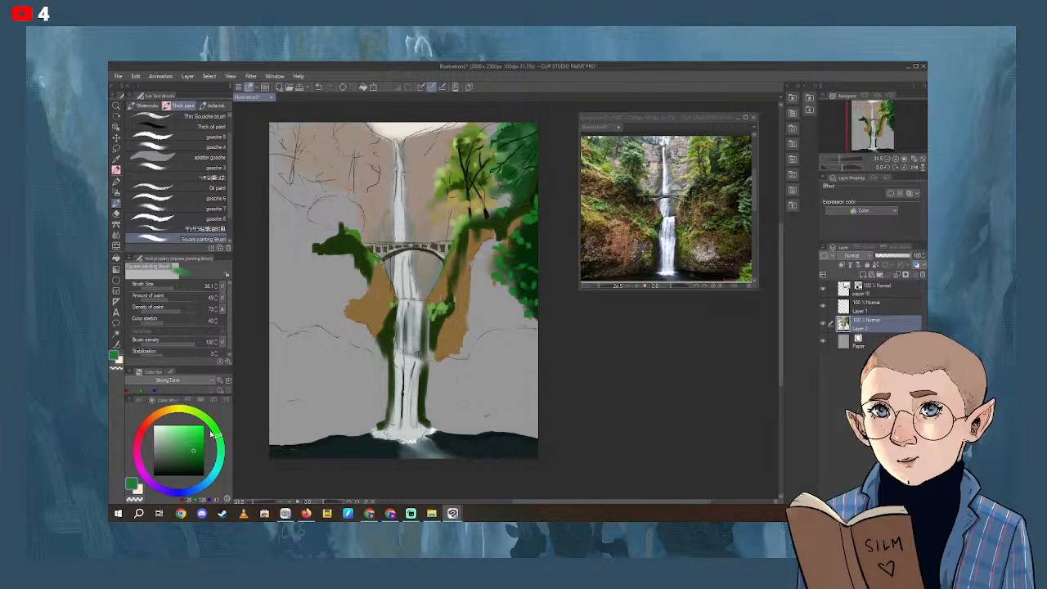
Shift the colour to a muted olive green and dab foliage and moss patches around the ridge tree and upper cliff.
drag(215, 434, 211, 424)
click(179, 447)
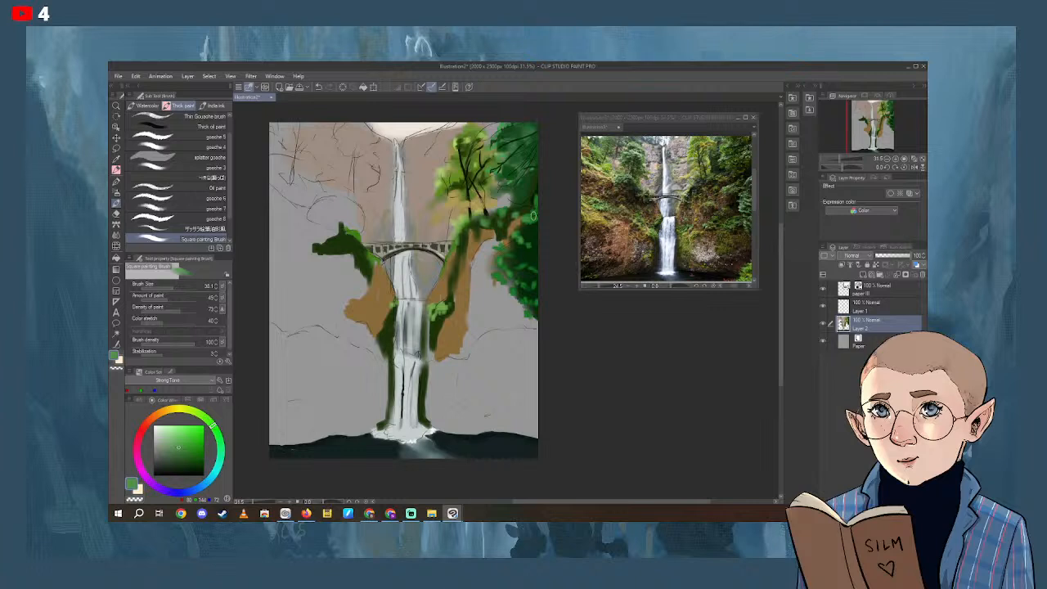
click(177, 454)
click(175, 456)
click(193, 412)
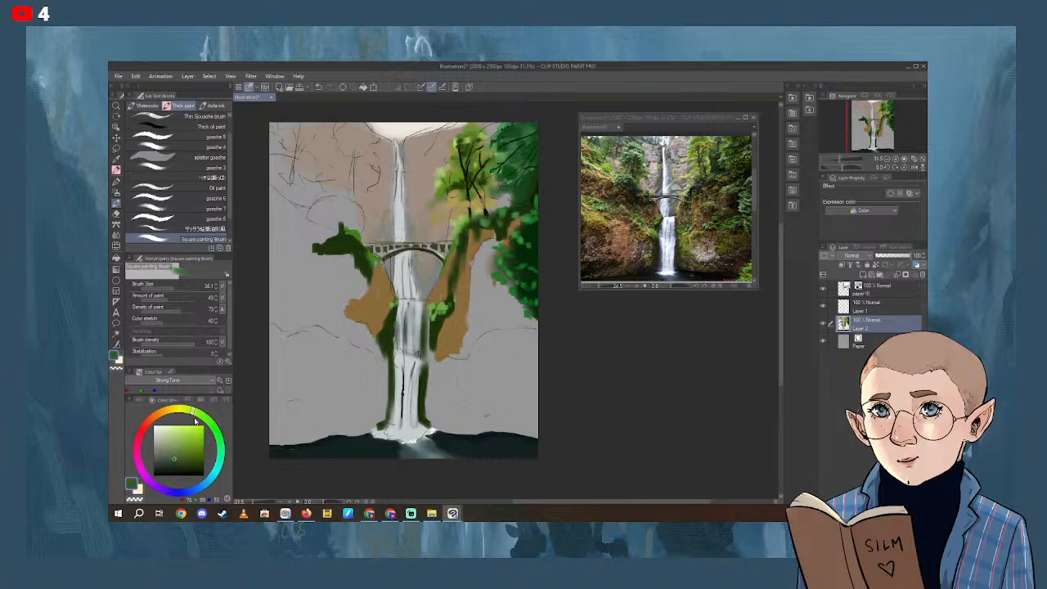
click(186, 458)
click(185, 409)
click(191, 451)
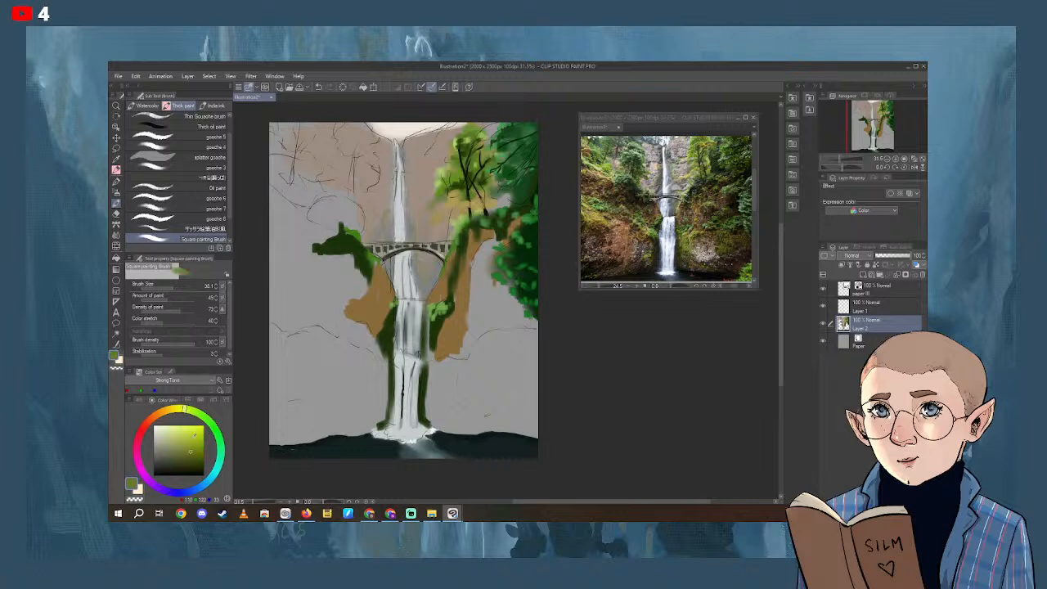
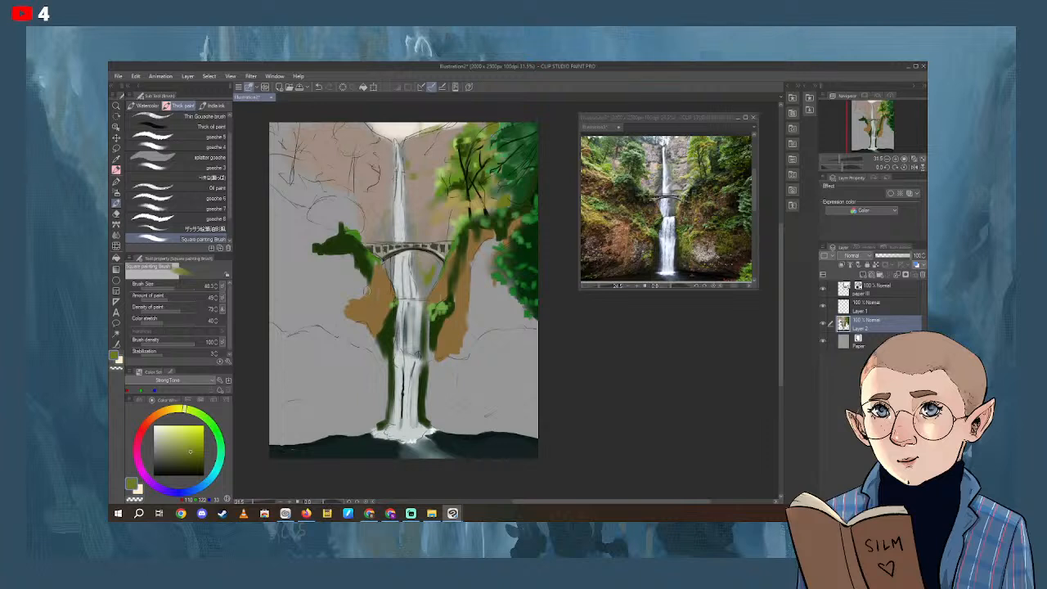
Darken the olive and dab moss beside the upper waterfall, undoing a trial stroke on the lower-left rock.
click(193, 457)
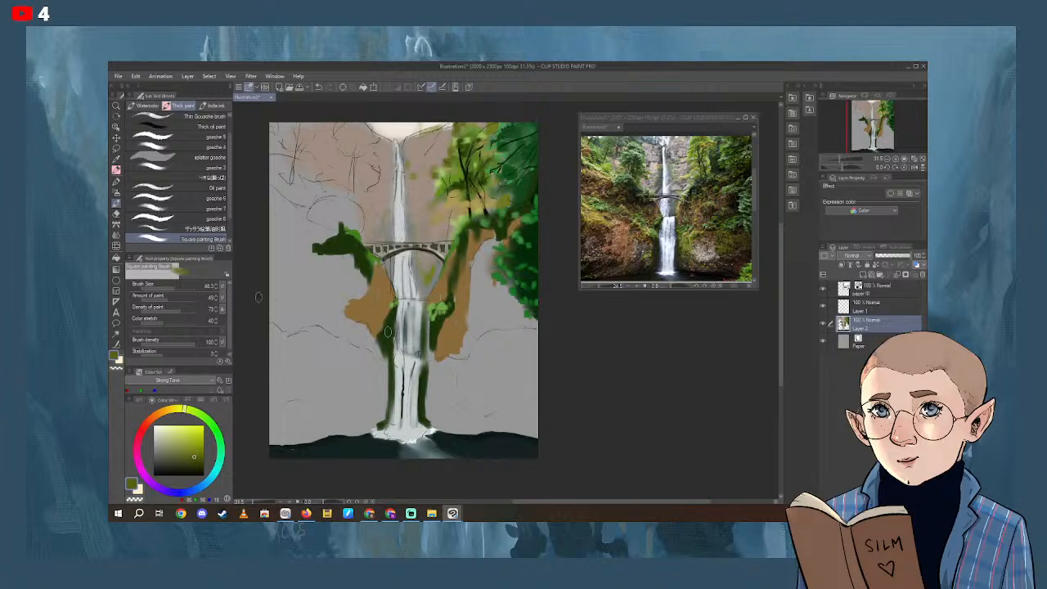
drag(291, 368, 312, 352)
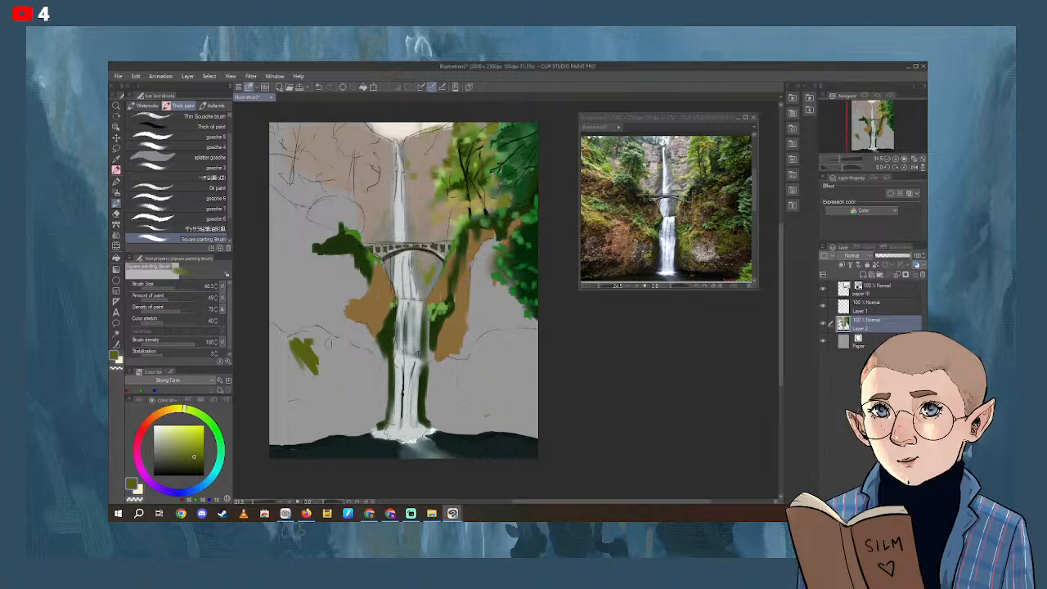
key(ctrl+z)
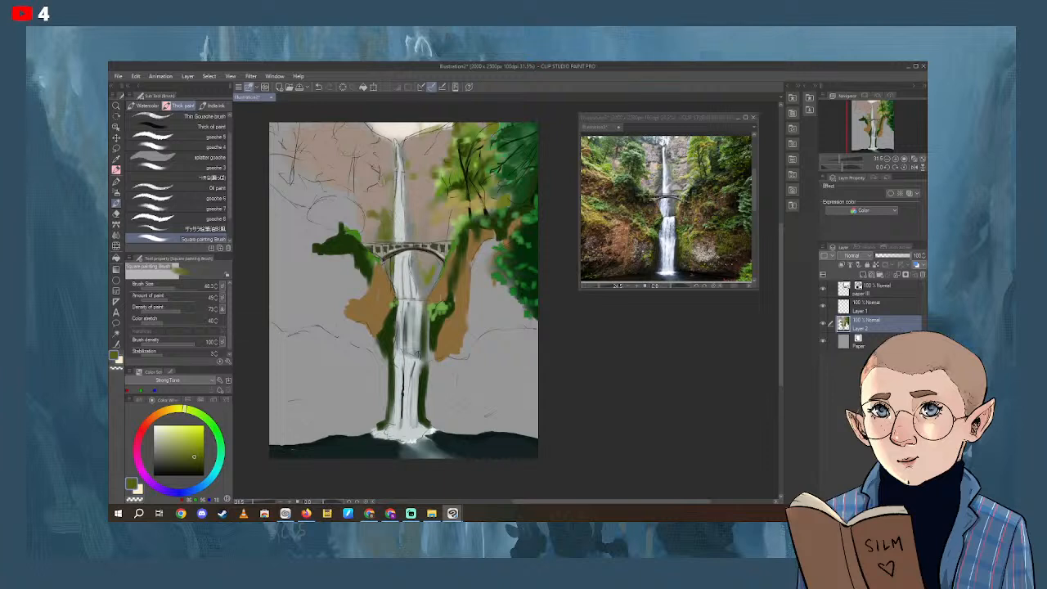
click(409, 175)
Mix a dark teal green and paint small distant foliage at the waterfall's top and on the cliff beside the upper fall.
click(203, 414)
click(212, 425)
click(198, 461)
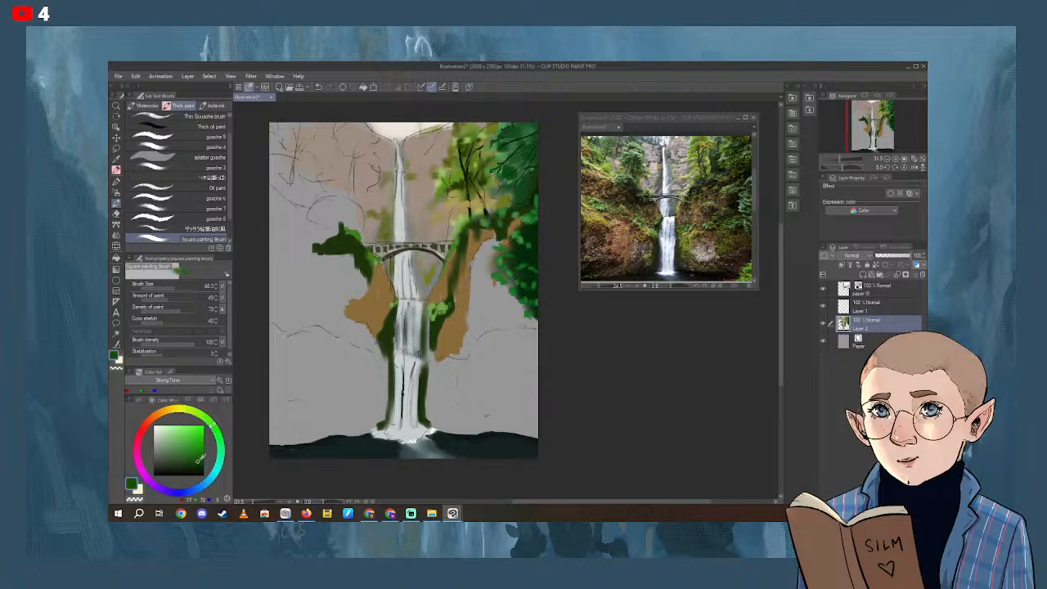
mouse_move(224, 446)
mouse_down()
mouse_move(203, 462)
mouse_move(219, 459)
mouse_move(183, 455)
mouse_up()
click(181, 285)
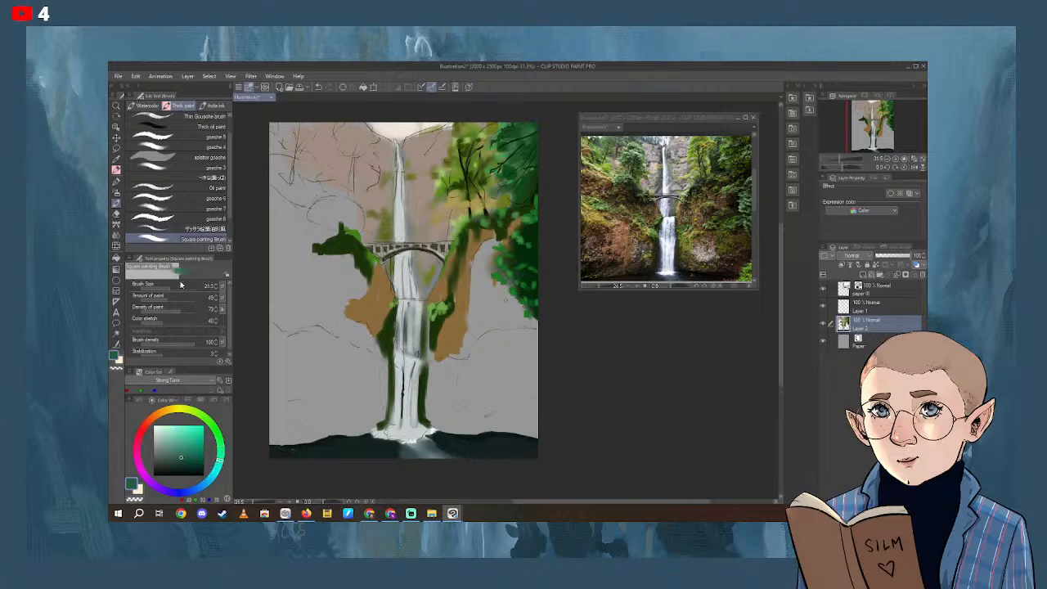
click(184, 458)
drag(408, 227, 430, 224)
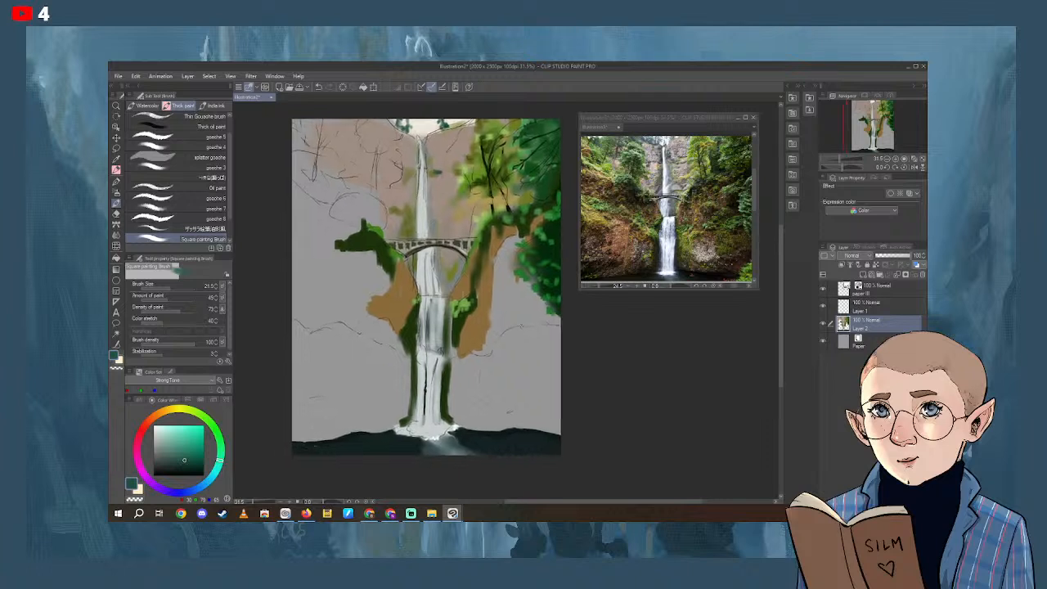
click(173, 285)
mouse_move(409, 206)
mouse_down()
mouse_move(413, 239)
mouse_move(408, 221)
mouse_move(404, 235)
mouse_move(391, 236)
mouse_move(407, 217)
mouse_up()
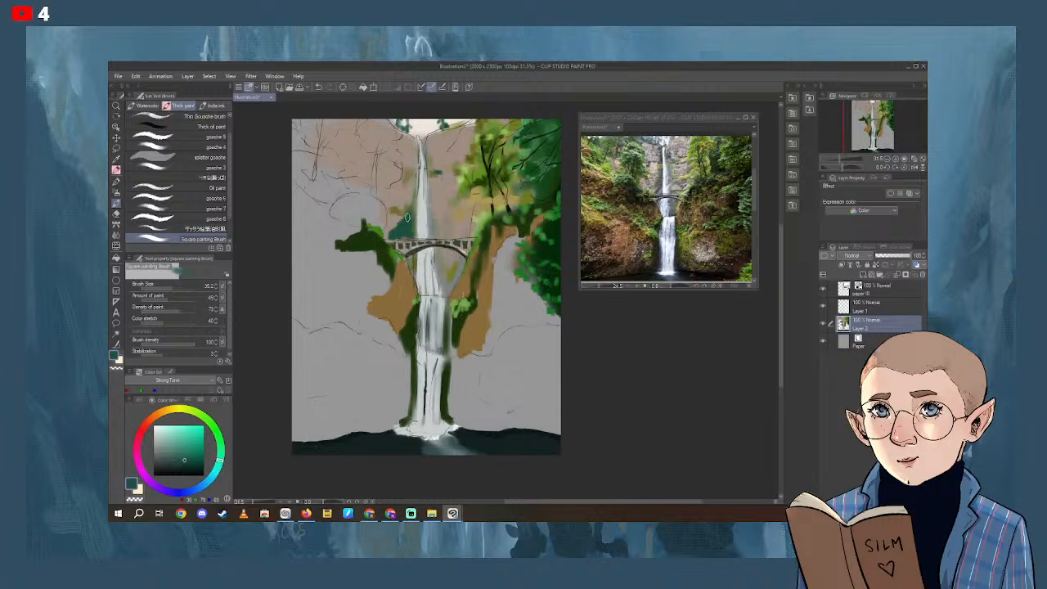
Undo the pale trial strokes and paint yellowish grey stone patches on the cliff around the upper fall with a brush of about 84.
click(177, 412)
click(164, 434)
click(178, 286)
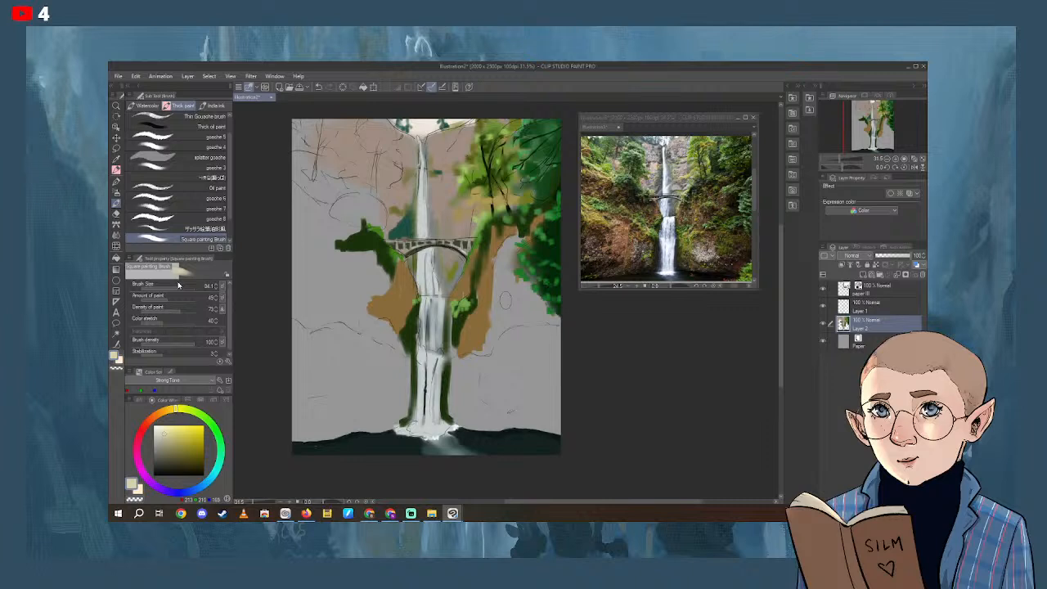
drag(392, 169, 403, 208)
key(ctrl+z)
key(ctrl+z)
key(ctrl+z)
click(166, 441)
mouse_move(403, 174)
mouse_down()
mouse_move(400, 193)
mouse_move(406, 181)
mouse_move(455, 196)
mouse_move(433, 206)
mouse_move(431, 193)
mouse_up()
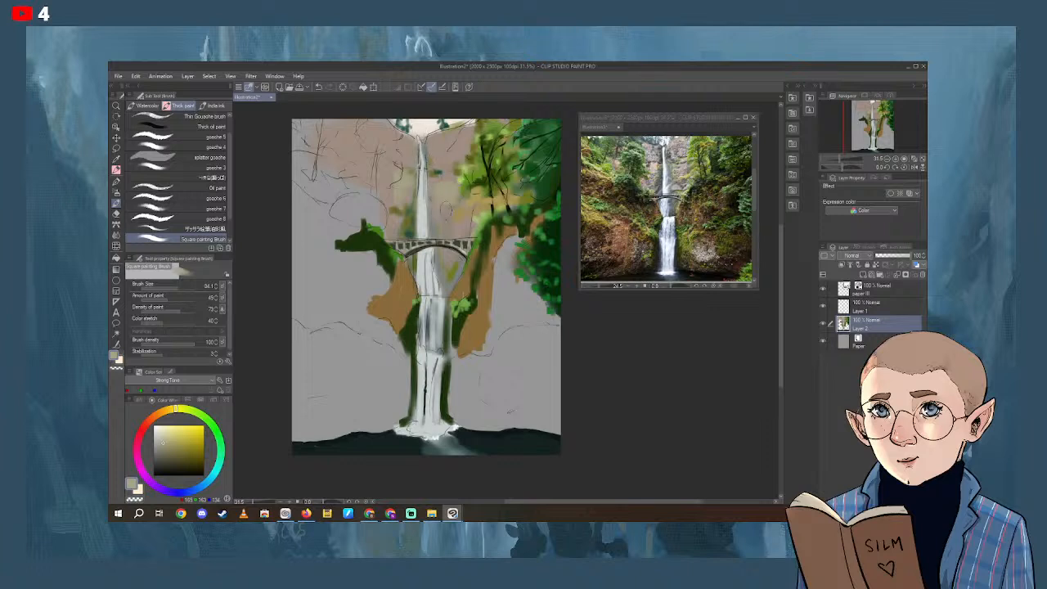
drag(450, 258, 446, 271)
drag(438, 167, 453, 166)
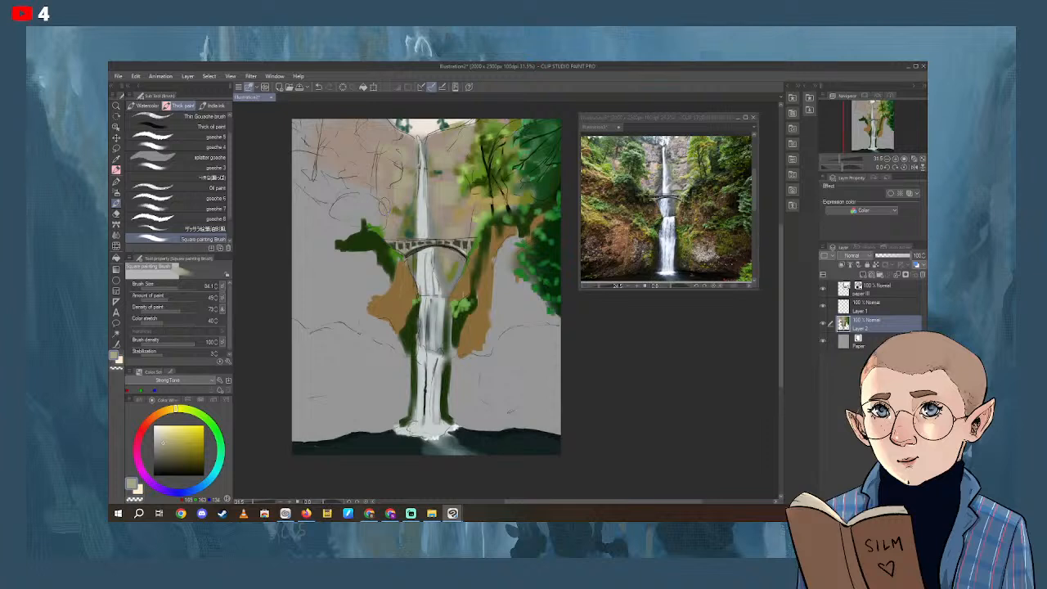
Reduce the brush to about 38 and paint dark grey shadows below the bridge and down the lower fall's left bank.
click(179, 284)
mouse_move(453, 290)
mouse_down()
mouse_move(453, 307)
mouse_move(458, 298)
mouse_up()
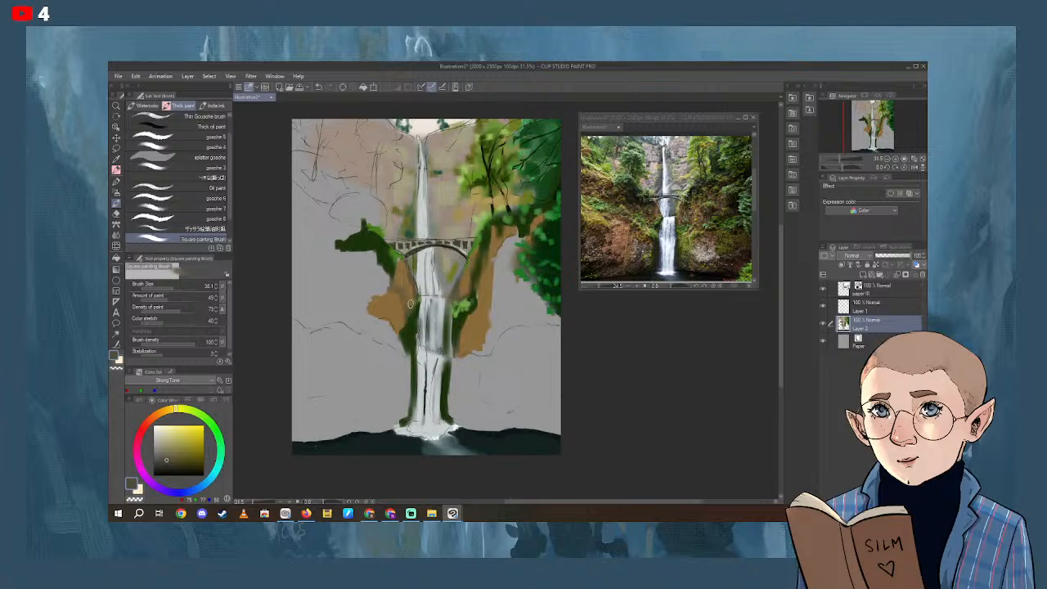
drag(408, 349, 405, 423)
click(175, 465)
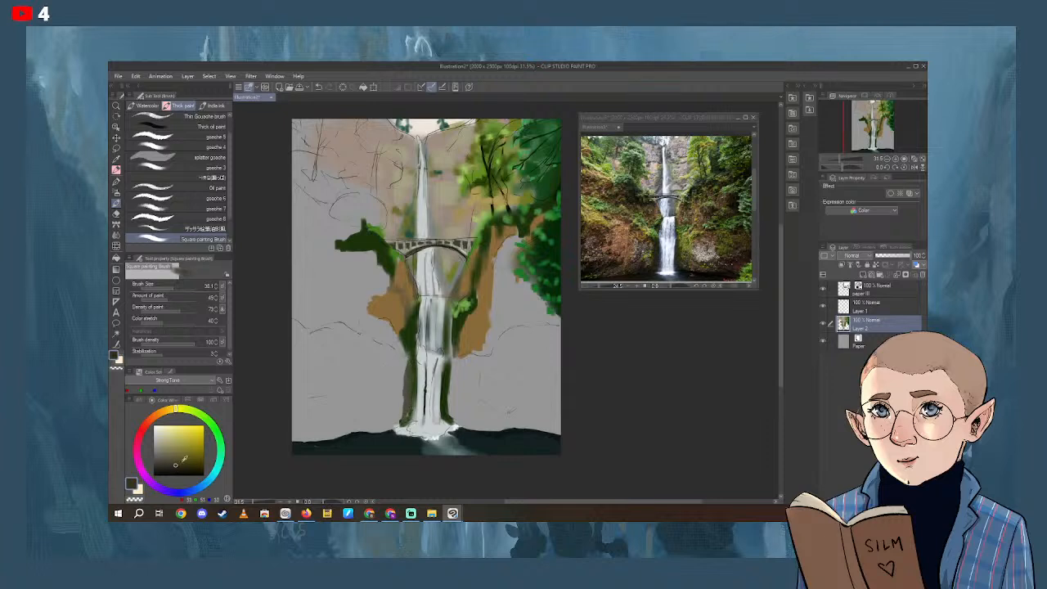
mouse_move(411, 365)
mouse_down()
mouse_move(394, 422)
mouse_move(407, 387)
mouse_move(395, 409)
mouse_up()
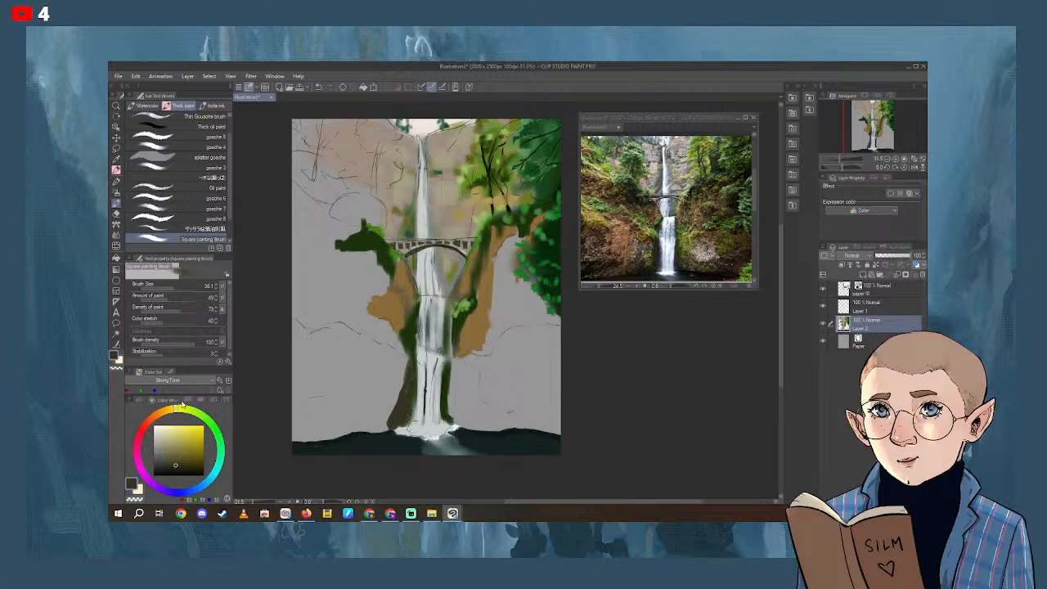
Mix a slightly lighter brownish grey, enlarge the brush to about 148 and shade the rock left of the lower fall, redoing one stroke.
click(173, 461)
click(180, 286)
mouse_move(367, 424)
mouse_down()
mouse_move(398, 415)
mouse_move(360, 421)
mouse_move(399, 403)
mouse_move(370, 395)
mouse_move(394, 405)
mouse_move(395, 379)
mouse_move(354, 427)
mouse_move(393, 351)
mouse_up()
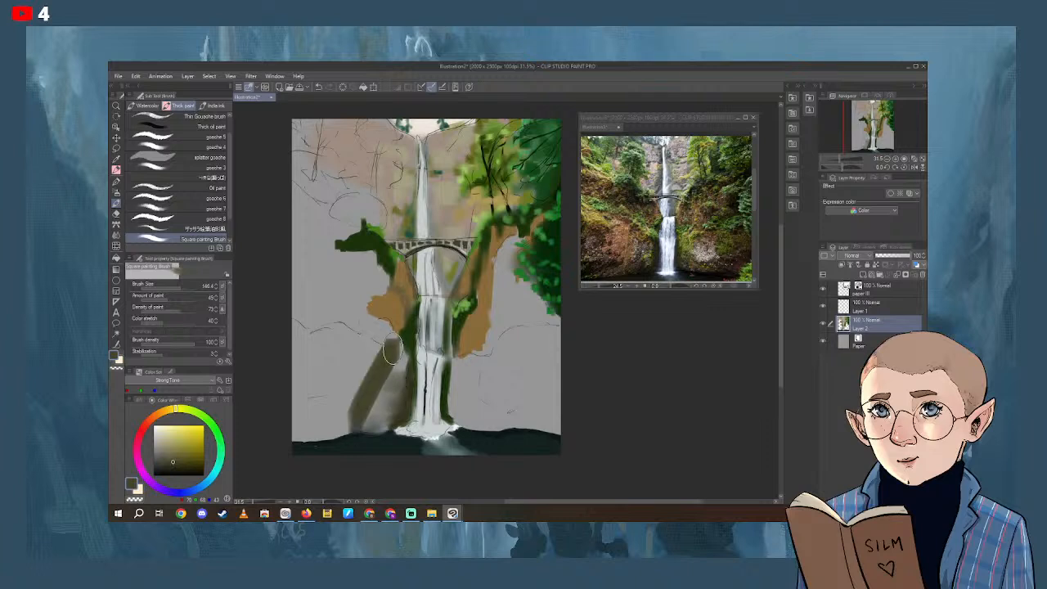
key(ctrl+z)
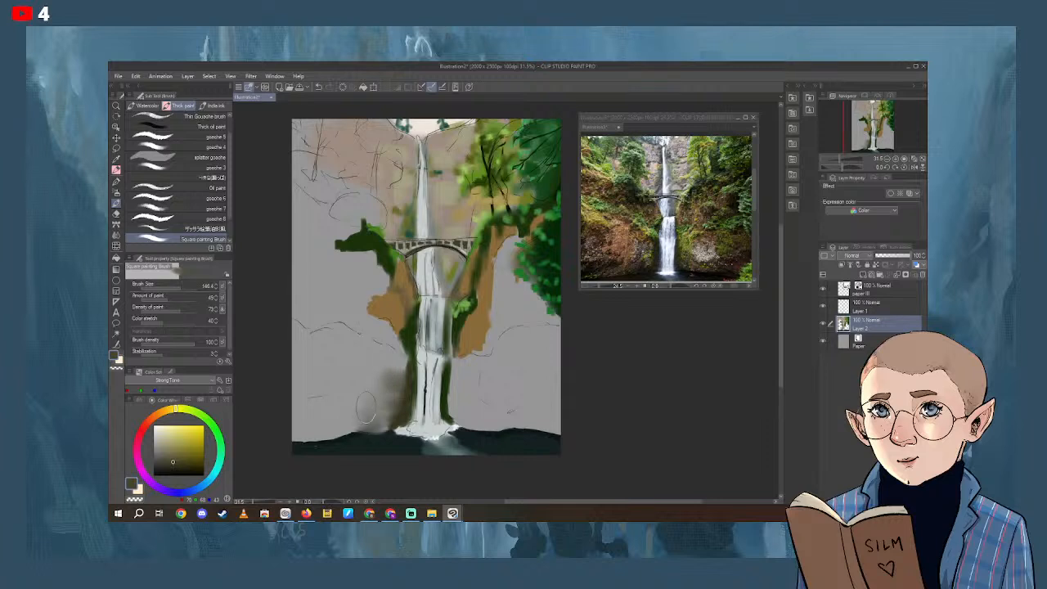
mouse_move(366, 421)
mouse_down()
mouse_move(404, 348)
mouse_move(407, 368)
mouse_up()
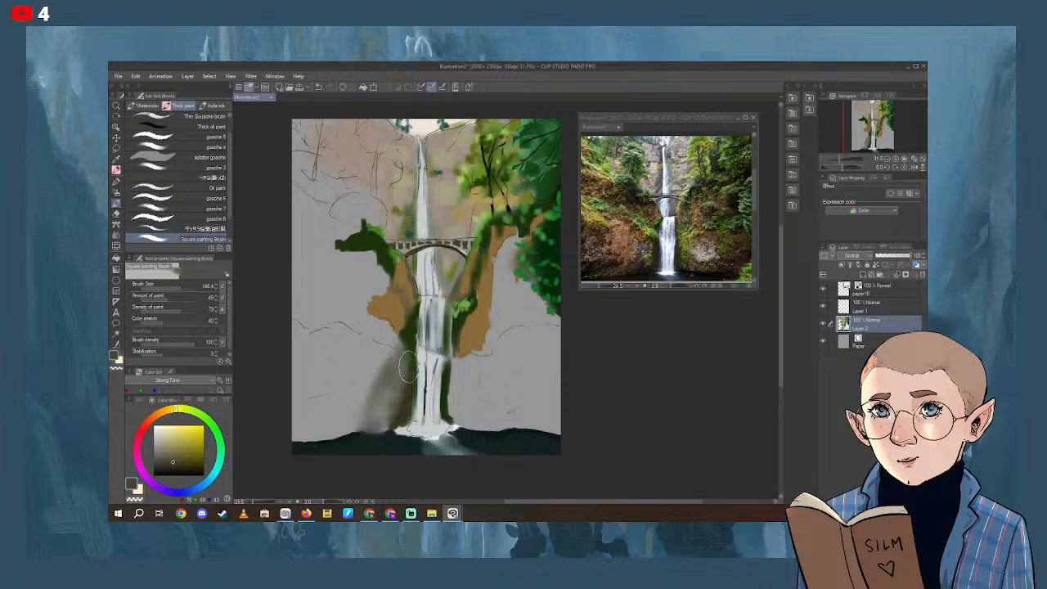
Switch to a near-black olive with a brush of 125 and block in the rock base in the canvas's lower-left corner.
drag(587, 401, 594, 396)
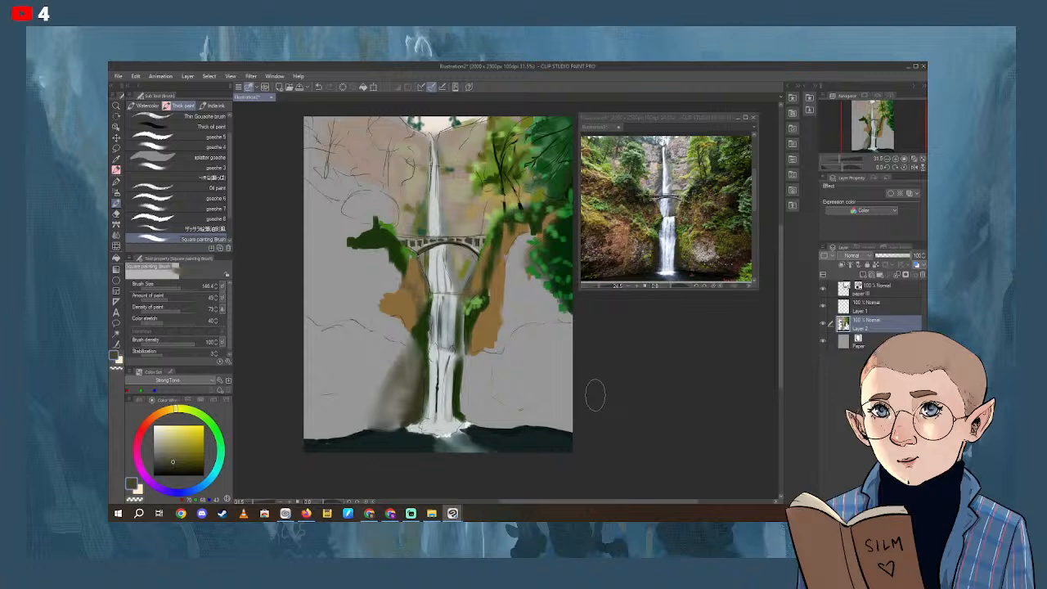
click(178, 462)
click(179, 287)
click(181, 468)
mouse_move(301, 434)
mouse_down()
mouse_move(349, 390)
mouse_move(330, 431)
mouse_move(346, 421)
mouse_move(371, 376)
mouse_move(345, 424)
mouse_move(357, 427)
mouse_move(367, 407)
mouse_move(369, 423)
mouse_move(335, 410)
mouse_move(307, 427)
mouse_move(307, 407)
mouse_move(340, 419)
mouse_move(319, 425)
mouse_move(343, 428)
mouse_move(377, 410)
mouse_move(319, 380)
mouse_up()
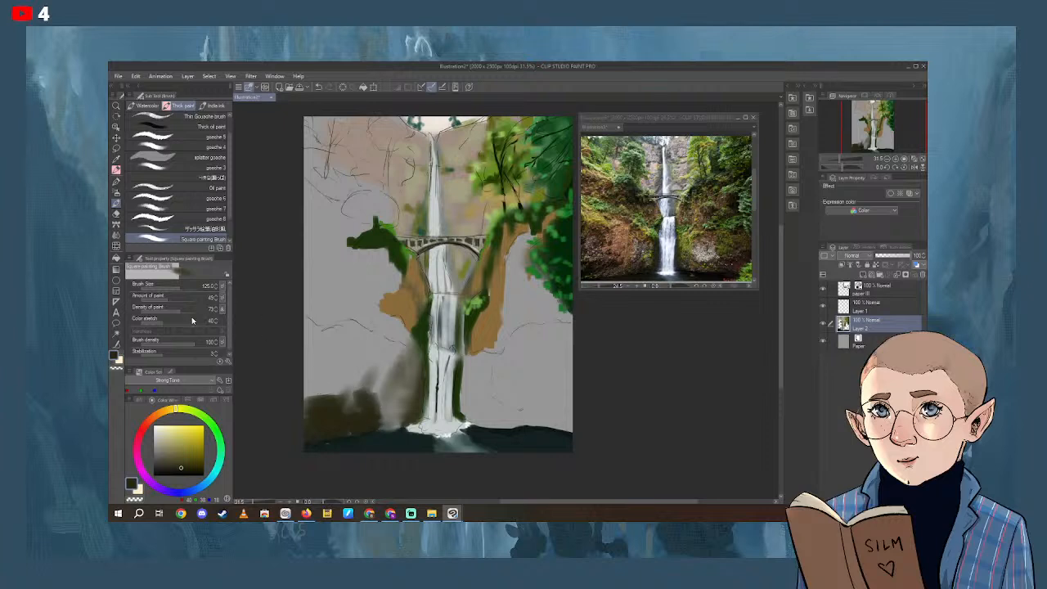
Shift the colour to a muted greyish brown and block in the rock face above the dark lower-left base.
click(178, 458)
click(158, 416)
click(164, 412)
click(180, 453)
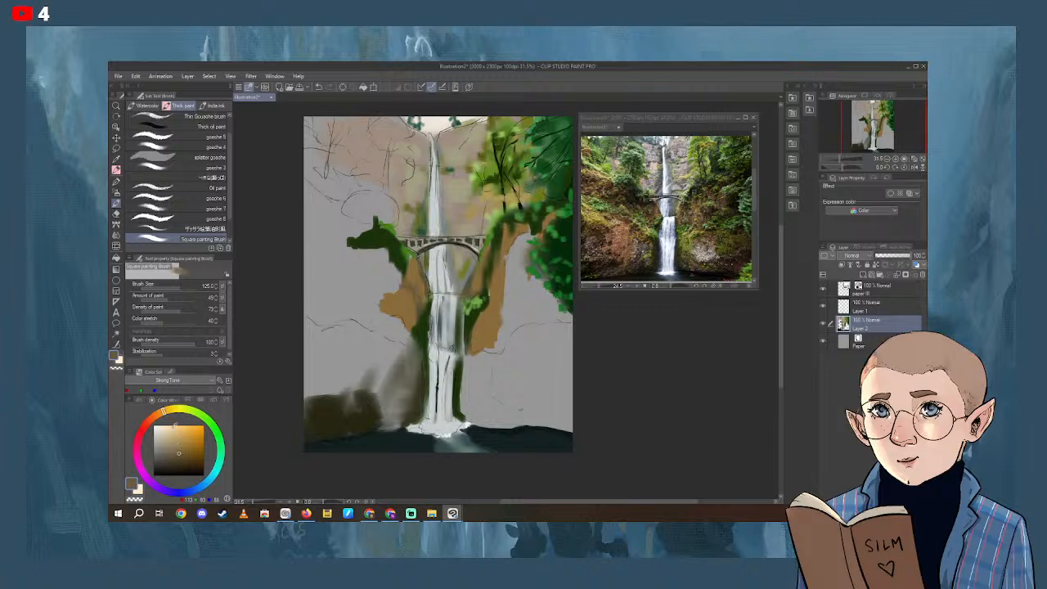
click(159, 414)
click(170, 454)
mouse_move(301, 388)
mouse_down()
mouse_move(359, 384)
mouse_move(323, 379)
mouse_move(323, 367)
mouse_move(305, 379)
mouse_move(300, 325)
mouse_move(336, 350)
mouse_move(325, 364)
mouse_move(317, 339)
mouse_move(336, 369)
mouse_move(321, 337)
mouse_move(345, 361)
mouse_up()
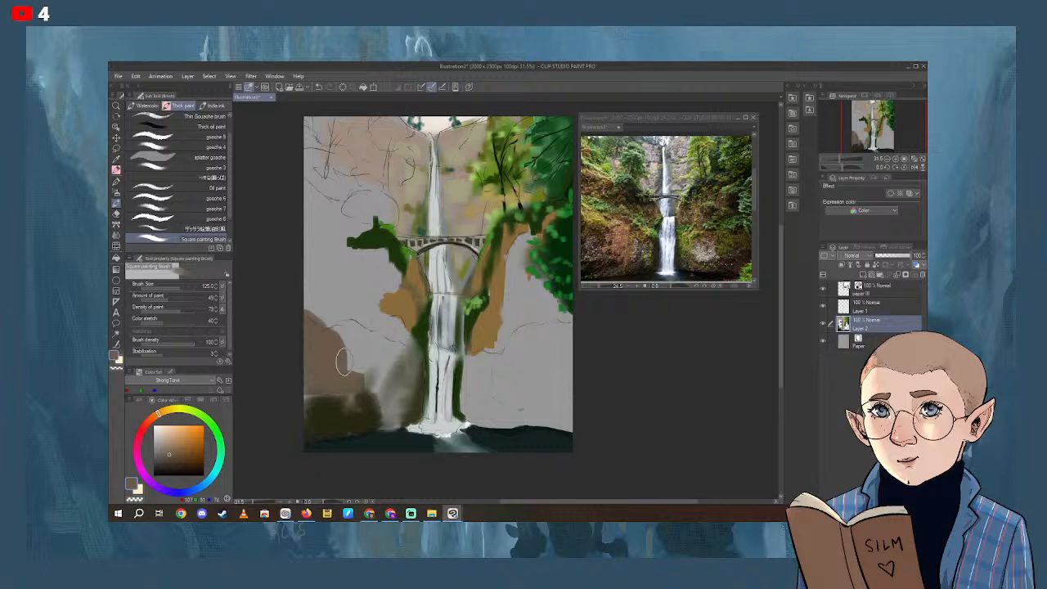
Shift the colour to a rusty orange-brown and fill the rock between the brown face and the lower fall's left bank.
click(178, 455)
drag(354, 314, 353, 373)
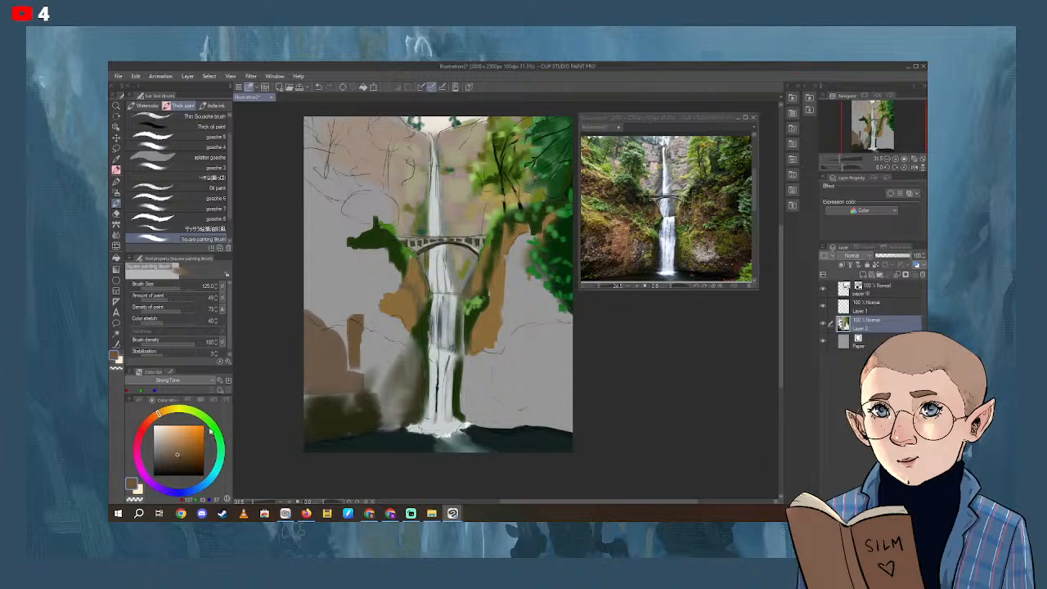
click(185, 449)
click(153, 417)
mouse_move(355, 327)
mouse_down()
mouse_move(368, 368)
mouse_move(360, 331)
mouse_move(392, 316)
mouse_move(377, 319)
mouse_move(387, 323)
mouse_move(381, 404)
mouse_move(377, 326)
mouse_move(382, 403)
mouse_move(387, 332)
mouse_move(410, 351)
mouse_up()
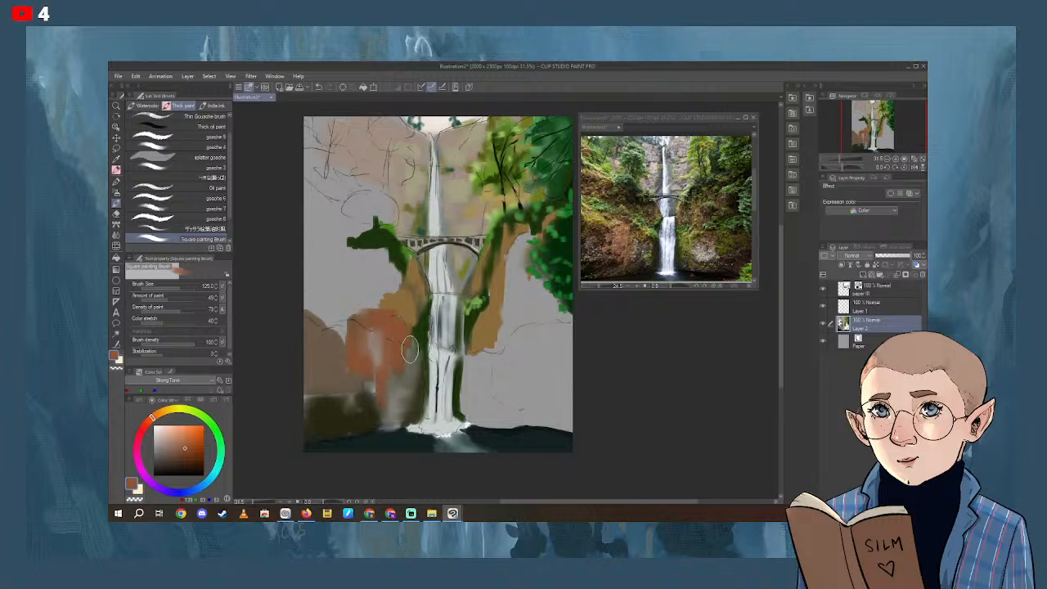
mouse_move(408, 288)
mouse_down()
mouse_move(409, 262)
mouse_move(424, 284)
mouse_up()
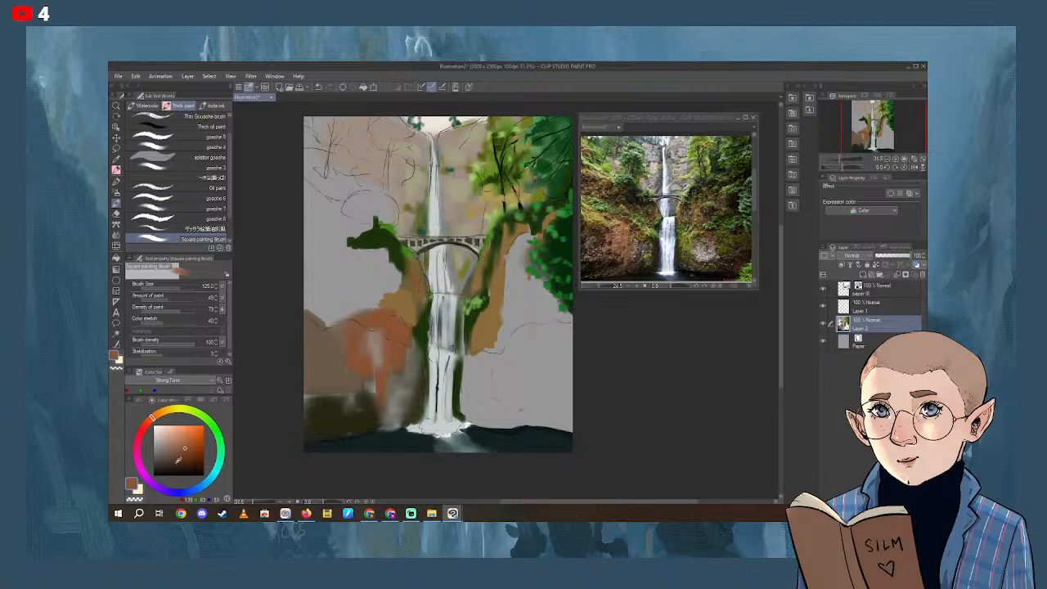
Darken the colour to a deep brown, switch to the rough watercolour-edge brush and add textured shadows across the rusty rock.
click(176, 462)
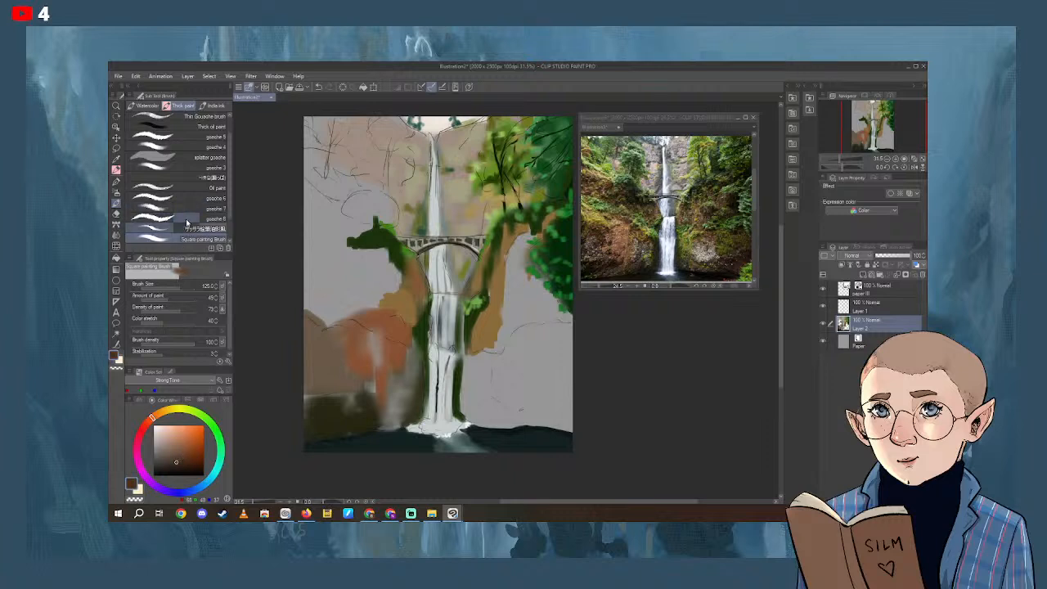
click(209, 230)
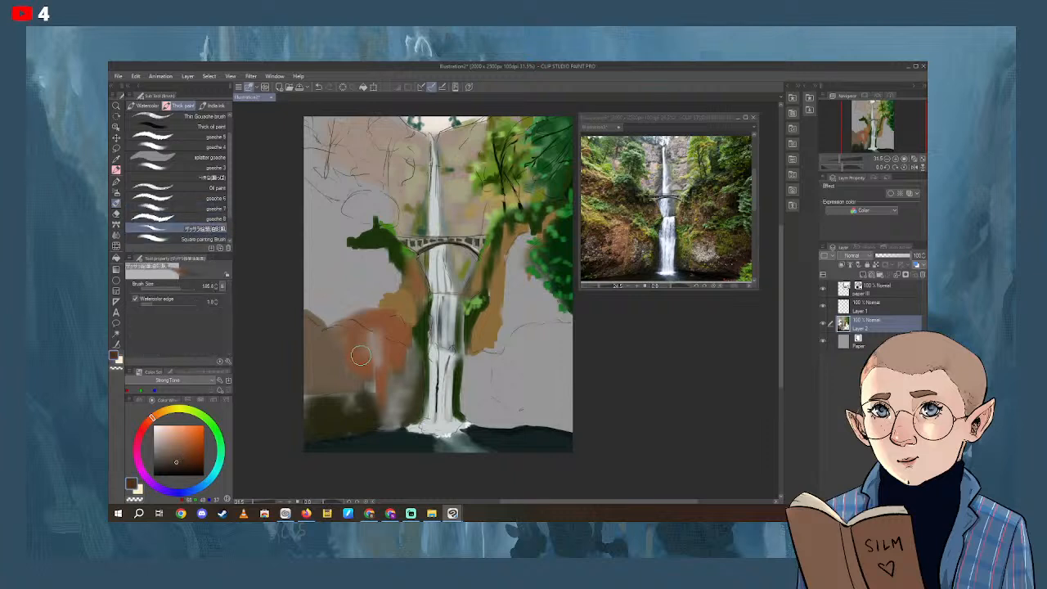
mouse_move(358, 353)
mouse_down()
mouse_move(392, 325)
mouse_move(381, 360)
mouse_move(379, 334)
mouse_move(397, 348)
mouse_move(348, 347)
mouse_move(300, 313)
mouse_move(337, 330)
mouse_move(349, 325)
mouse_move(348, 350)
mouse_move(369, 329)
mouse_move(396, 333)
mouse_move(363, 293)
mouse_move(415, 326)
mouse_up()
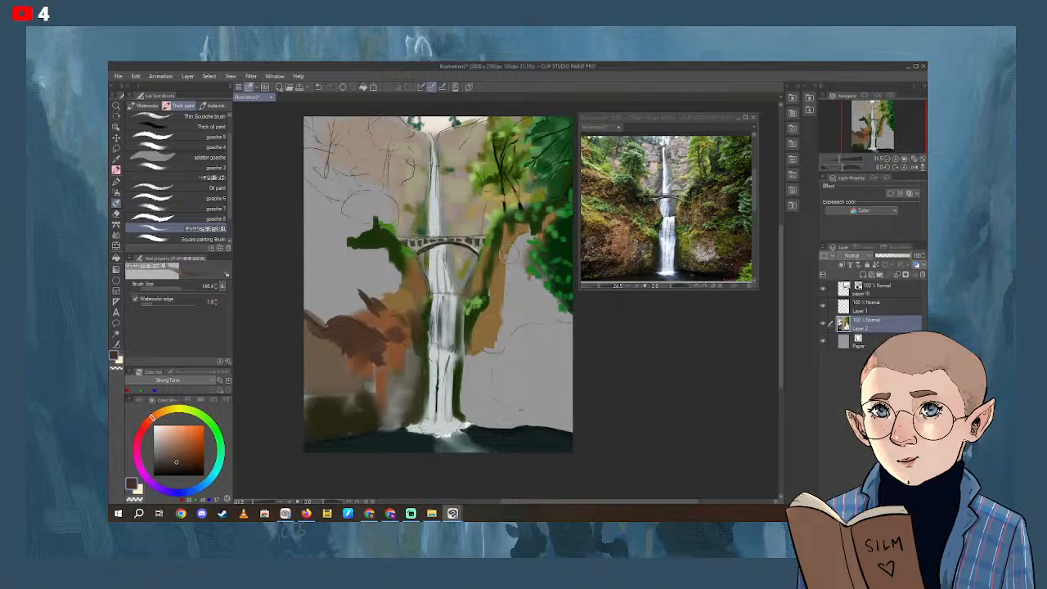
Sample the rusty brown from the left rock and add textured rock patches along the fall's right bank below the bridge.
drag(509, 253, 506, 288)
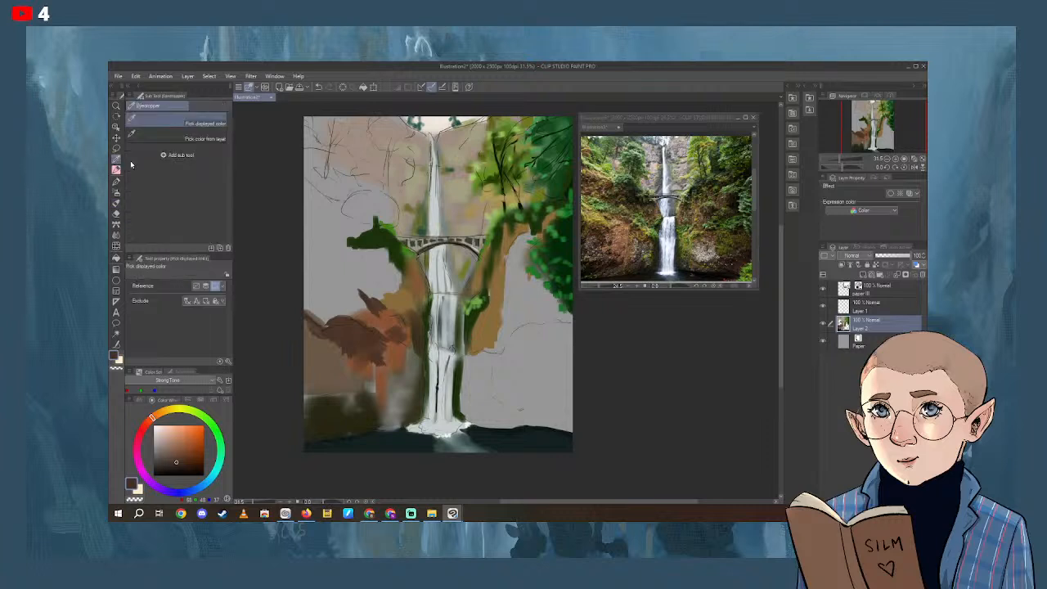
alt+click(402, 349)
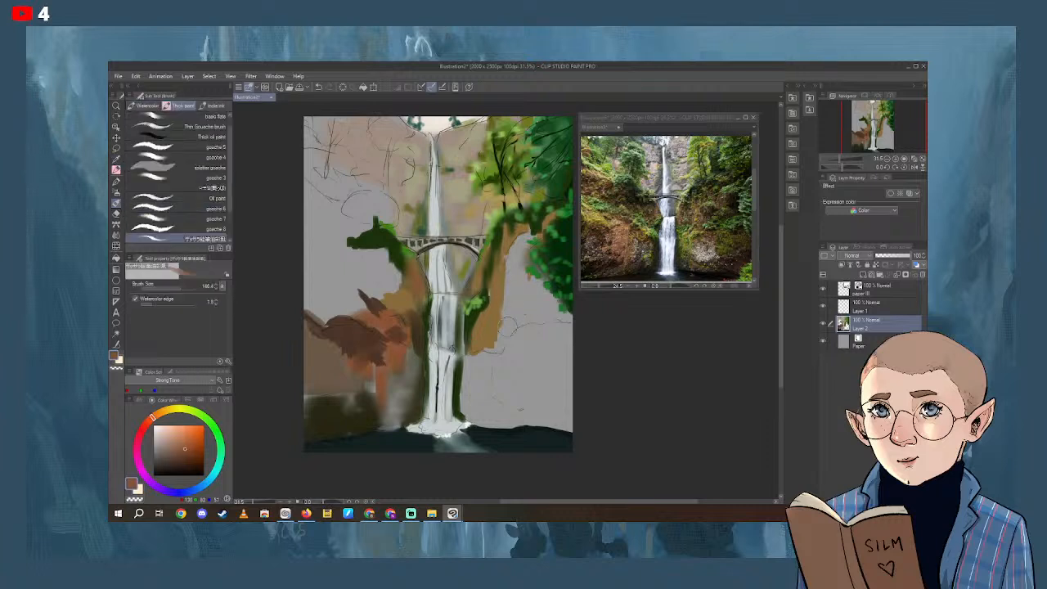
mouse_move(494, 292)
mouse_down()
mouse_move(471, 364)
mouse_move(471, 344)
mouse_up()
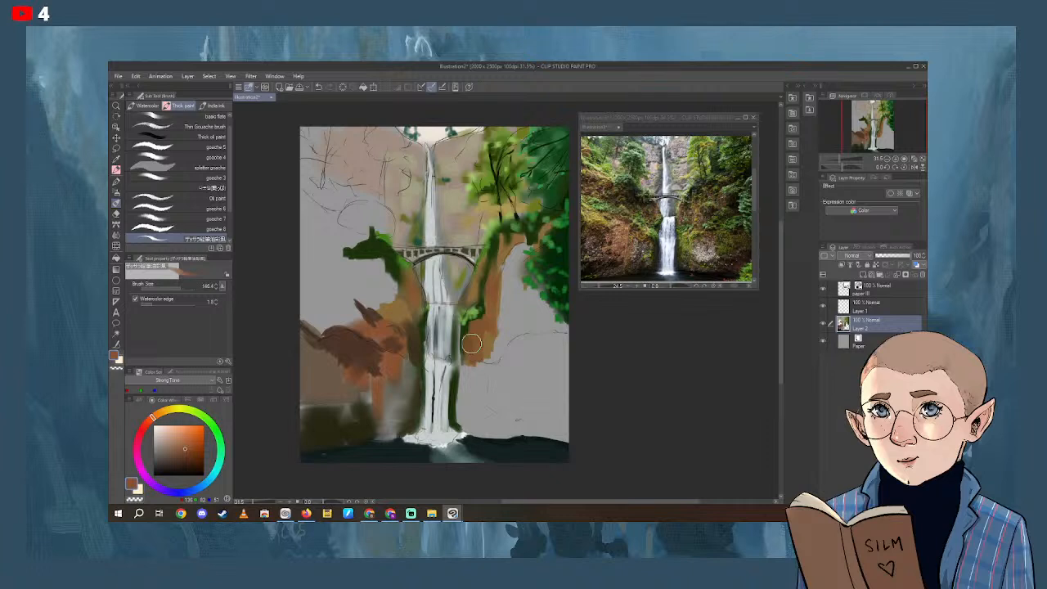
mouse_move(506, 277)
mouse_down()
mouse_move(513, 252)
mouse_move(506, 268)
mouse_move(502, 245)
mouse_move(509, 256)
mouse_move(518, 243)
mouse_move(520, 262)
mouse_move(518, 243)
mouse_move(523, 259)
mouse_move(537, 238)
mouse_move(505, 259)
mouse_up()
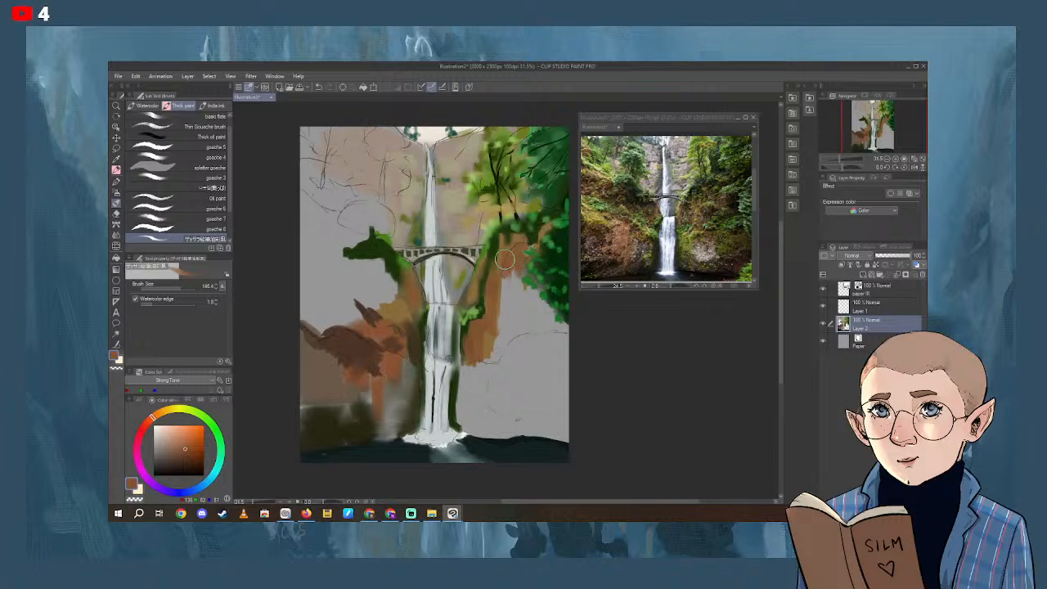
mouse_move(495, 343)
mouse_down()
mouse_move(505, 327)
mouse_move(500, 350)
mouse_move(483, 362)
mouse_up()
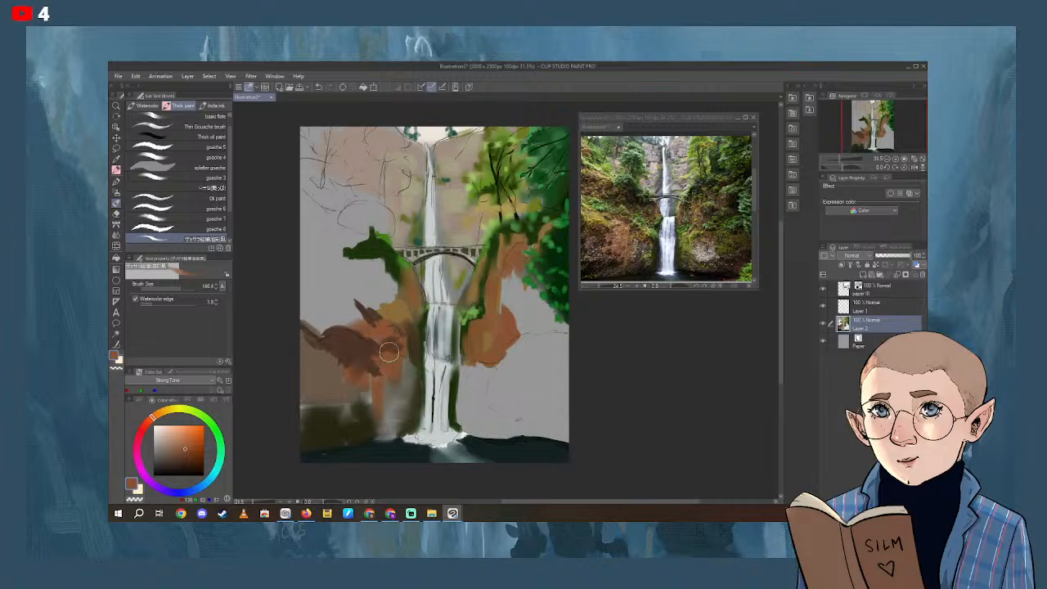
Sample the deep brown from the left rock and block in the shadowed rock beneath the trees on the right bank.
click(119, 159)
click(344, 334)
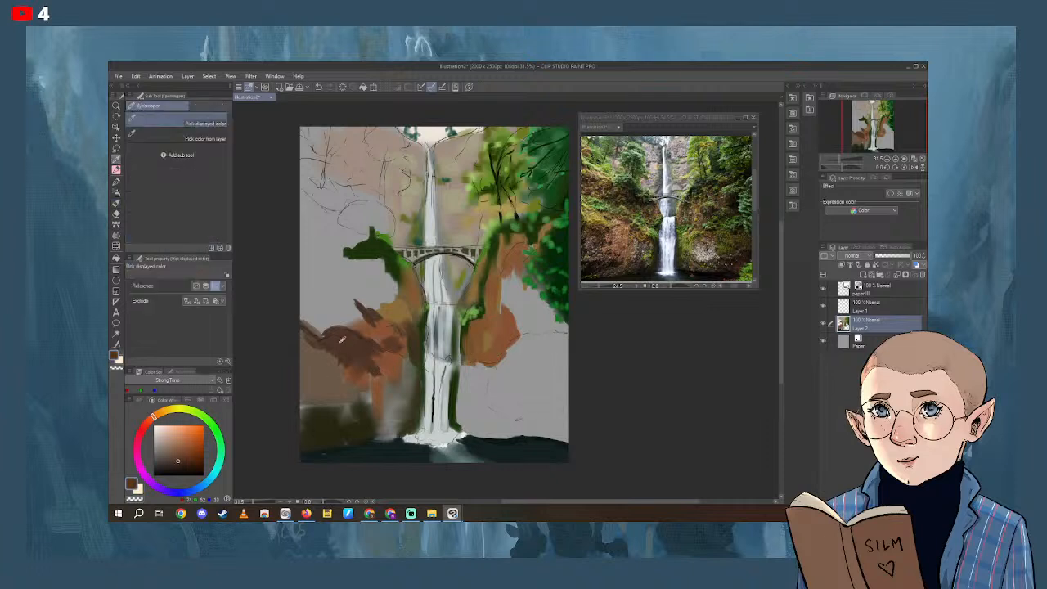
click(117, 203)
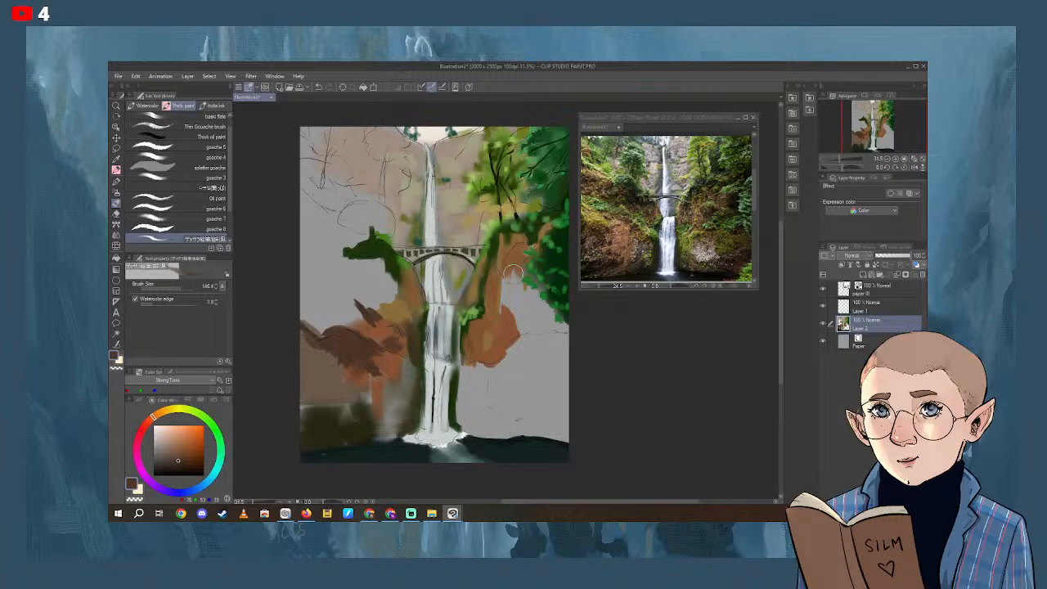
mouse_move(512, 272)
mouse_down()
mouse_move(509, 313)
mouse_move(522, 268)
mouse_move(503, 315)
mouse_move(528, 293)
mouse_move(520, 286)
mouse_move(546, 312)
mouse_move(542, 332)
mouse_move(514, 316)
mouse_move(526, 326)
mouse_move(552, 303)
mouse_move(558, 324)
mouse_move(588, 326)
mouse_up()
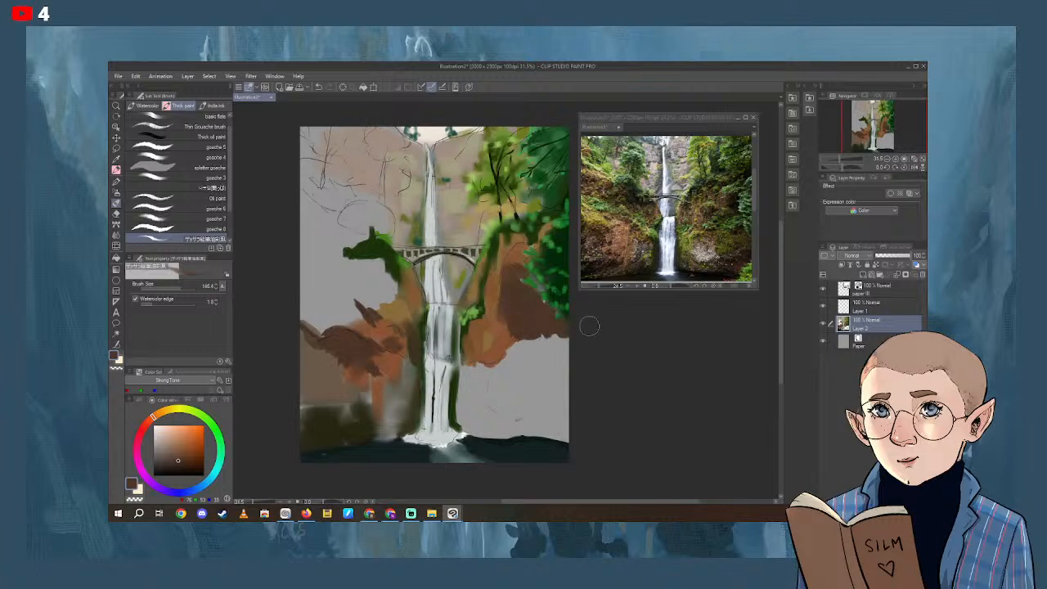
mouse_move(501, 307)
mouse_down()
mouse_move(497, 364)
mouse_move(507, 344)
mouse_up()
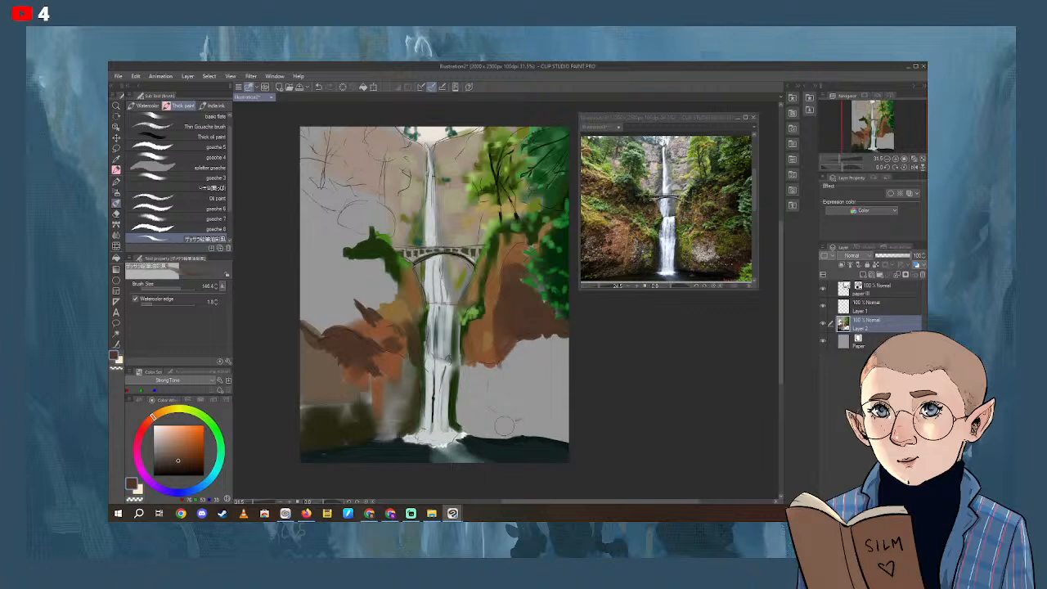
Block in the low rocks along the pool's right shore in dark brown and deepen the shadowed rock above with near-black brown.
drag(177, 459, 170, 463)
mouse_move(498, 424)
mouse_down()
mouse_move(467, 430)
mouse_move(488, 417)
mouse_move(512, 422)
mouse_move(484, 430)
mouse_move(563, 434)
mouse_move(546, 426)
mouse_move(576, 419)
mouse_move(564, 411)
mouse_move(520, 422)
mouse_up()
click(187, 467)
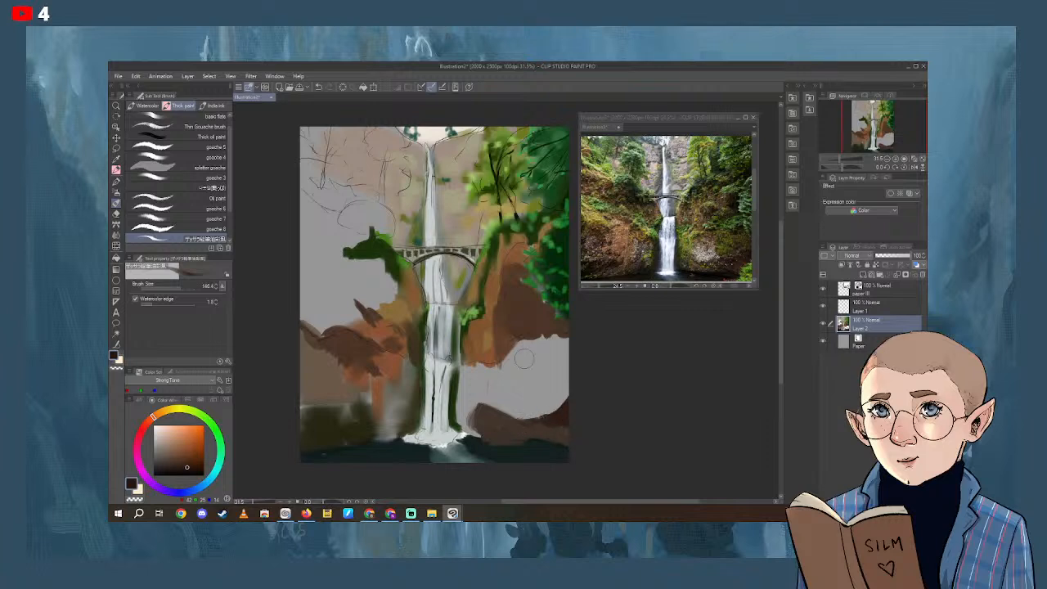
mouse_move(500, 296)
mouse_down()
mouse_move(525, 294)
mouse_move(540, 311)
mouse_move(537, 302)
mouse_move(531, 319)
mouse_move(496, 307)
mouse_move(503, 324)
mouse_move(495, 319)
mouse_move(527, 311)
mouse_move(562, 324)
mouse_move(497, 295)
mouse_move(502, 319)
mouse_move(508, 258)
mouse_move(505, 323)
mouse_move(499, 275)
mouse_move(507, 358)
mouse_move(493, 305)
mouse_move(496, 290)
mouse_move(506, 360)
mouse_up()
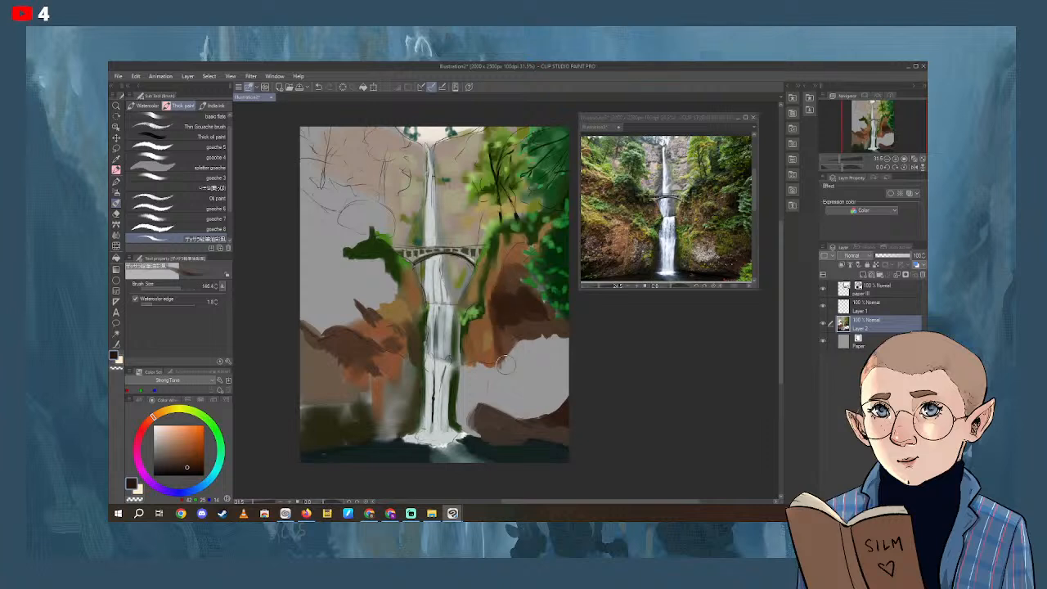
Enlarge the brush to 235.5, fill the lower-right rock with dark brown and cover the remaining rock face in light brownish grey.
click(174, 463)
drag(181, 286, 186, 287)
mouse_move(519, 364)
mouse_down()
mouse_move(535, 399)
mouse_move(524, 362)
mouse_move(549, 366)
mouse_move(558, 334)
mouse_move(513, 348)
mouse_move(575, 395)
mouse_move(551, 404)
mouse_up()
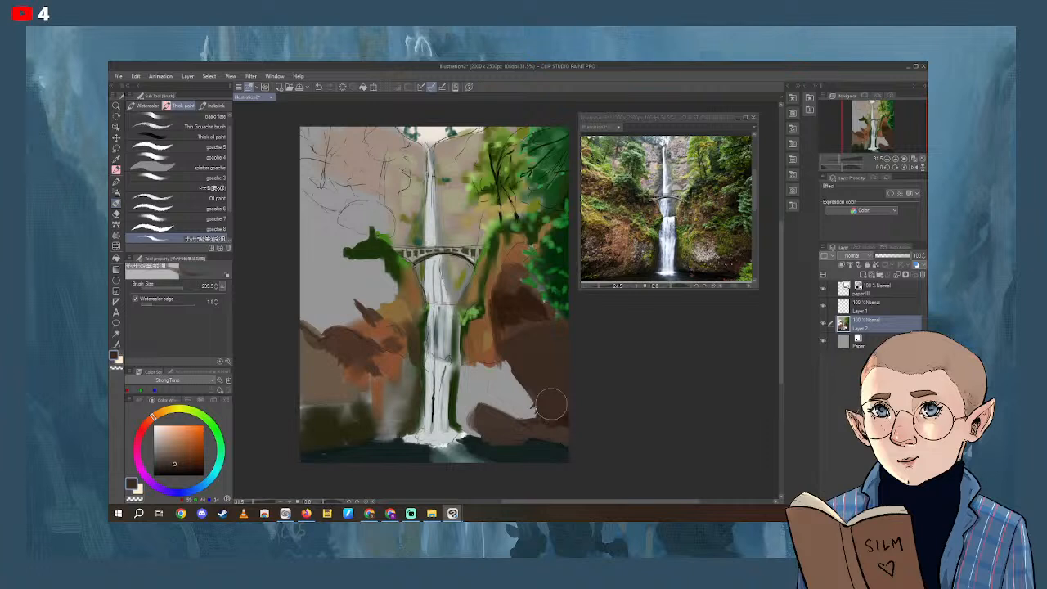
mouse_move(499, 360)
mouse_down()
mouse_move(505, 388)
mouse_move(494, 366)
mouse_move(501, 382)
mouse_move(516, 381)
mouse_move(479, 384)
mouse_move(490, 393)
mouse_move(500, 375)
mouse_move(513, 408)
mouse_move(483, 408)
mouse_move(476, 378)
mouse_move(531, 393)
mouse_up()
click(164, 444)
Shift the colour to dark olive green and paint moss on the rocks at both sides of the lower fall.
click(187, 409)
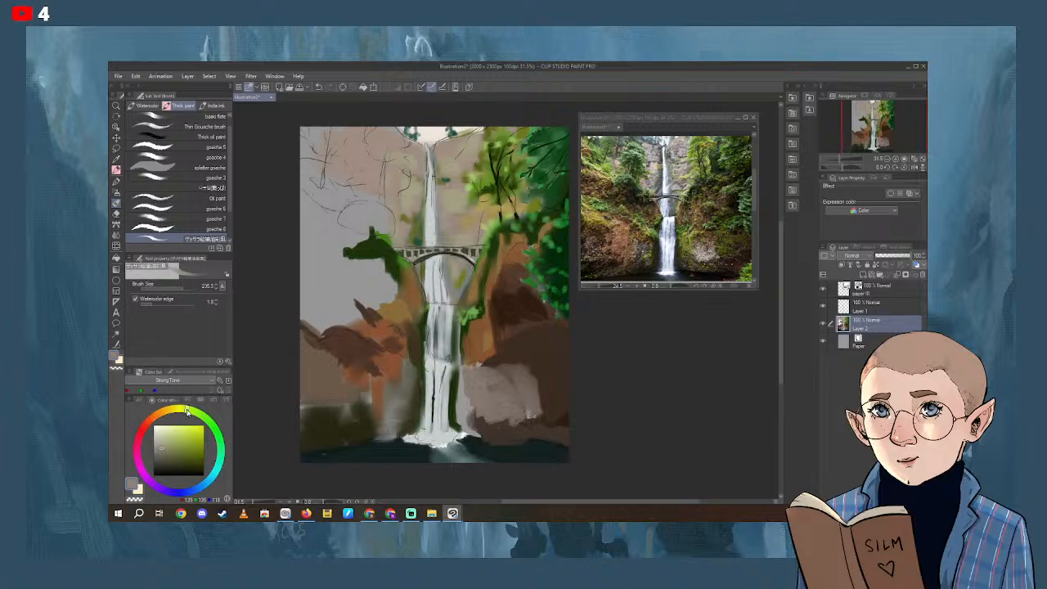
click(177, 451)
click(178, 461)
mouse_move(467, 365)
mouse_down()
mouse_move(464, 425)
mouse_move(467, 389)
mouse_move(484, 436)
mouse_move(499, 443)
mouse_move(479, 437)
mouse_move(504, 411)
mouse_up()
mouse_move(356, 402)
mouse_down()
mouse_move(372, 367)
mouse_move(352, 401)
mouse_move(327, 404)
mouse_up()
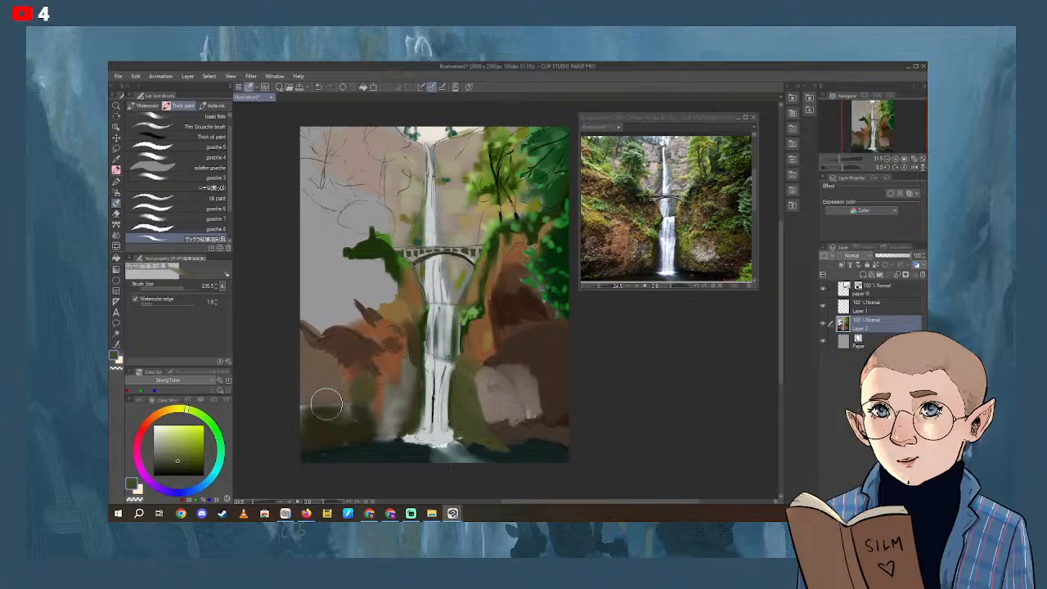
Lighten the colour to yellow-green, shrink the brush and paint mossy ledges beside the lower fall and across the left rock's upper edge.
click(181, 442)
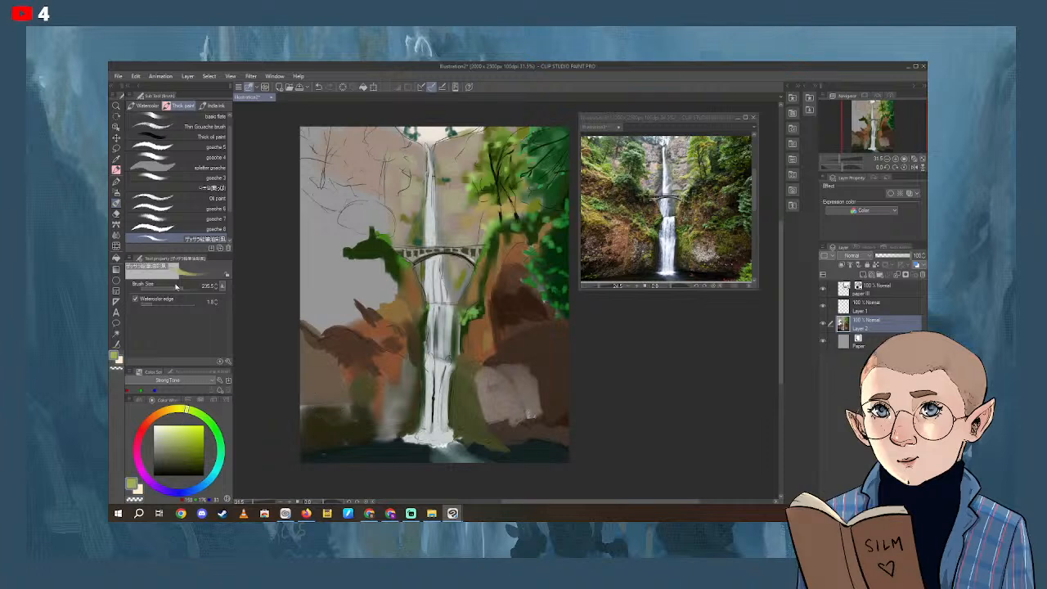
click(178, 286)
mouse_move(483, 358)
mouse_down()
mouse_move(462, 366)
mouse_move(454, 389)
mouse_move(464, 370)
mouse_move(491, 361)
mouse_up()
drag(177, 291, 181, 286)
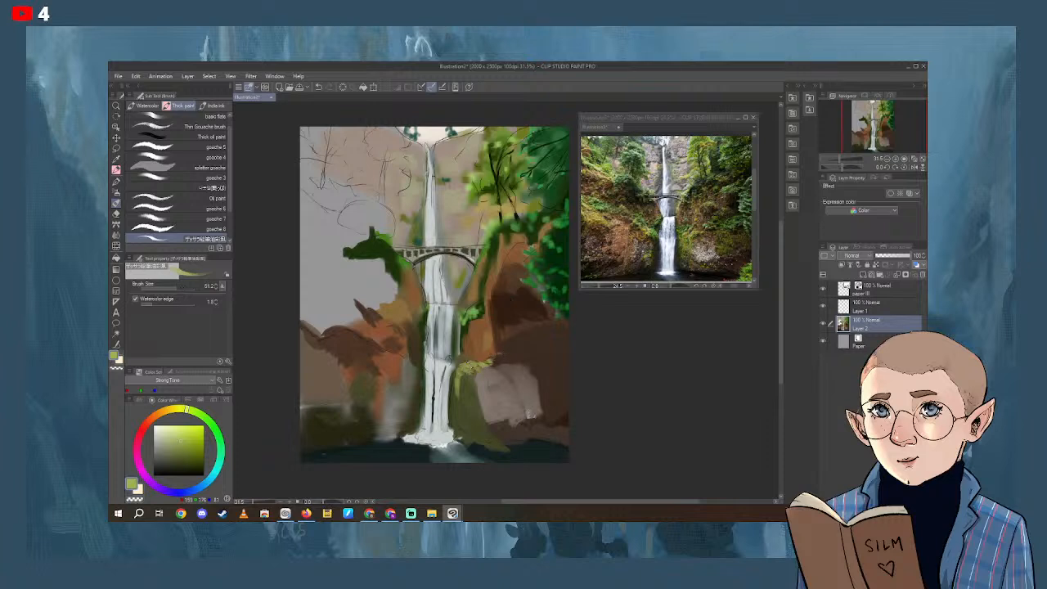
mouse_move(455, 365)
mouse_down()
mouse_move(452, 404)
mouse_move(456, 381)
mouse_up()
mouse_move(411, 365)
mouse_down()
mouse_move(379, 357)
mouse_move(367, 335)
mouse_move(377, 354)
mouse_move(342, 330)
mouse_move(363, 328)
mouse_move(315, 319)
mouse_move(339, 332)
mouse_move(299, 332)
mouse_up()
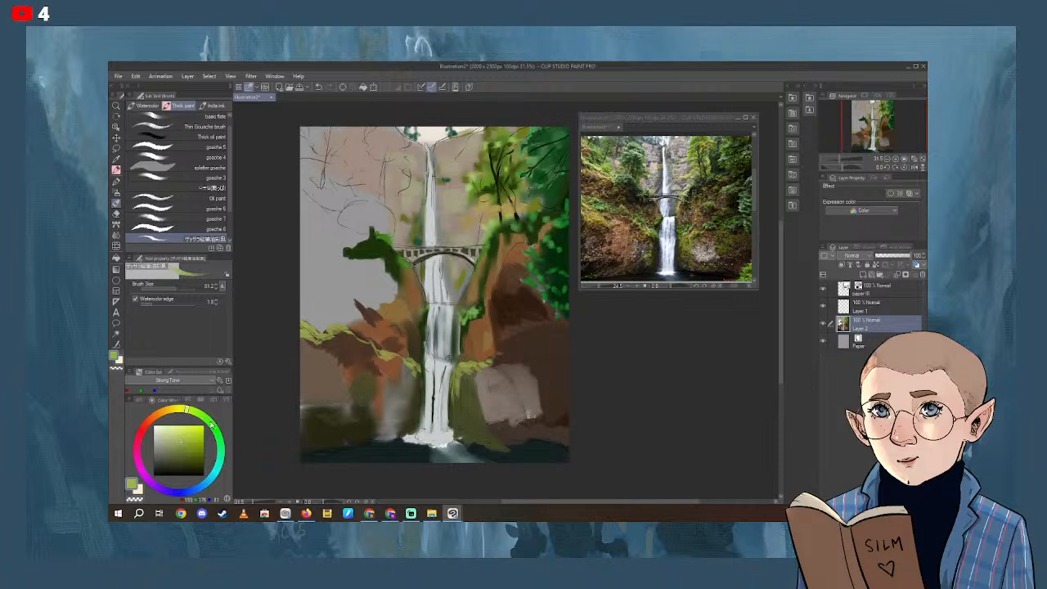
Shift the colour to a mid green and add small leafy tufts above the mossy ledge on the left rock.
drag(211, 424, 210, 421)
click(179, 450)
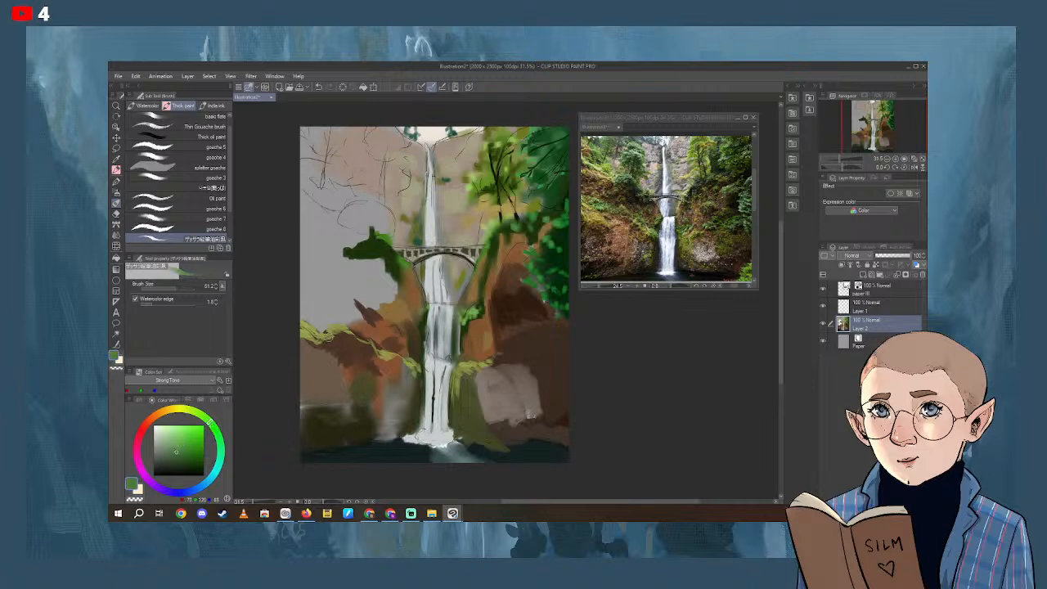
mouse_move(330, 324)
mouse_down()
mouse_move(344, 322)
mouse_move(326, 320)
mouse_move(334, 309)
mouse_move(353, 319)
mouse_up()
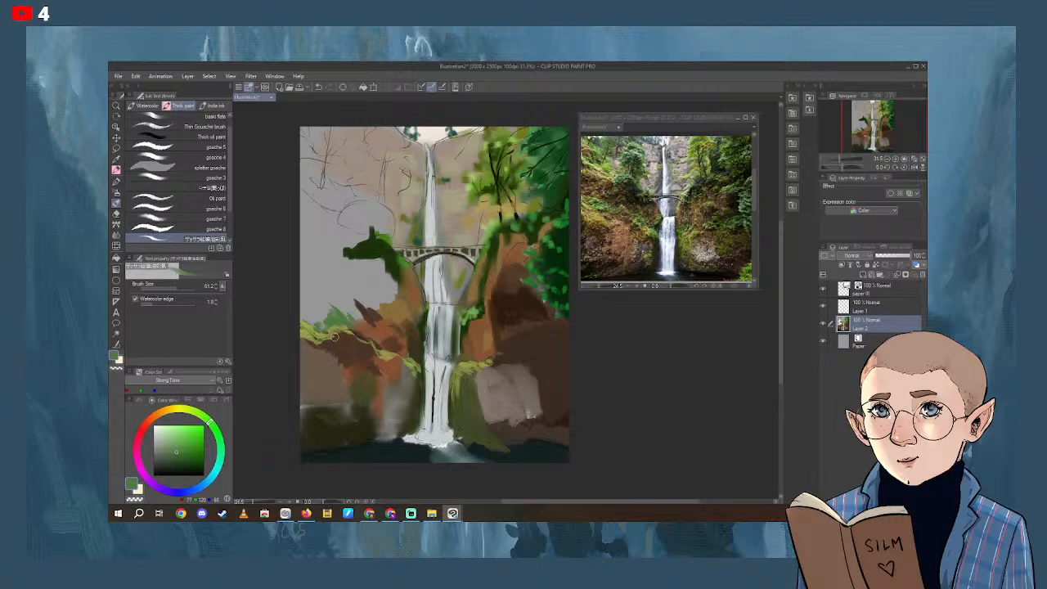
Darken the green and add shadow strokes under the bridge arch and along the upper fall's edge.
click(116, 158)
click(172, 463)
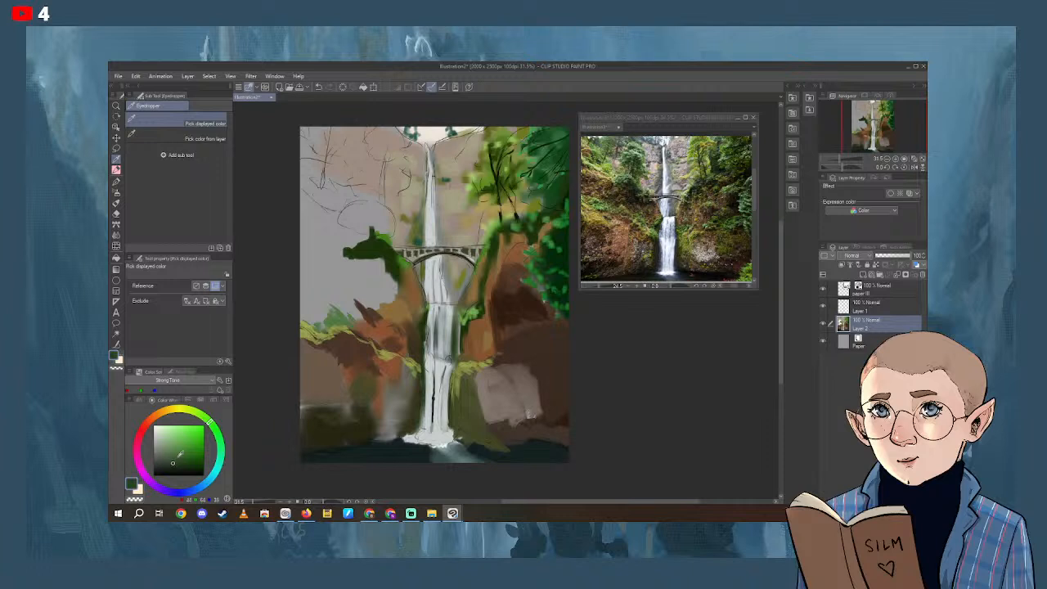
click(117, 202)
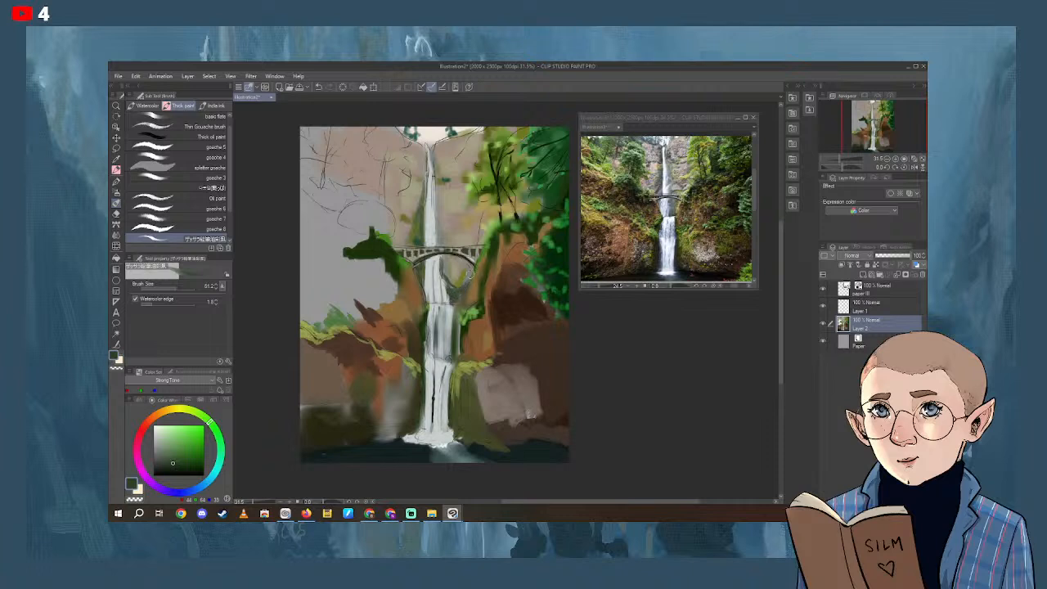
drag(452, 287, 442, 270)
drag(428, 147, 436, 212)
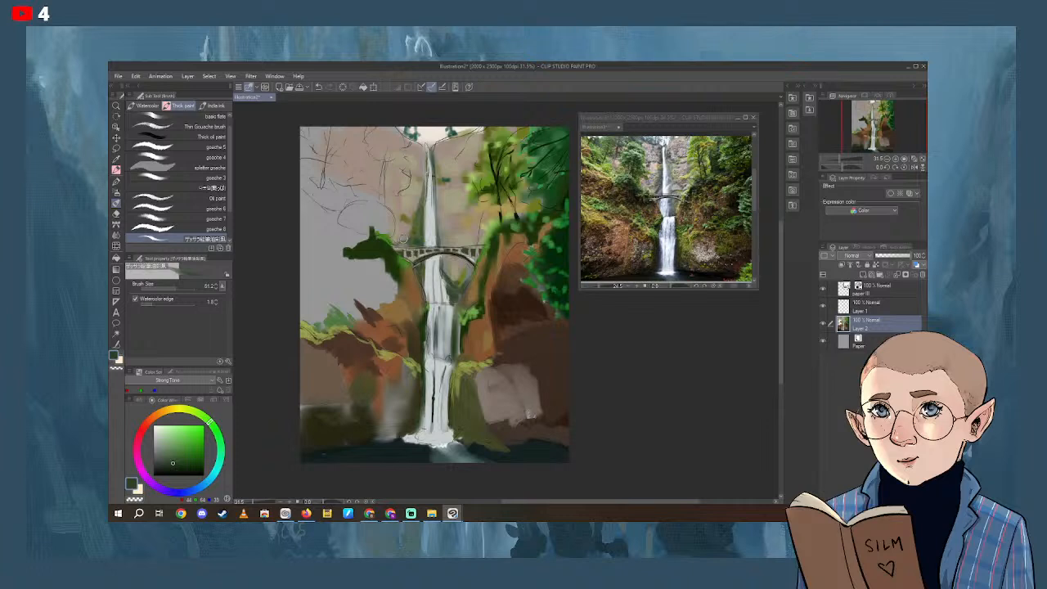
Darken the colour to a near-black green, extend the bush at the bridge's left end outward and enlarge the brush to 115.4.
click(183, 465)
mouse_move(370, 255)
mouse_down()
mouse_move(391, 275)
mouse_move(361, 259)
mouse_move(375, 264)
mouse_up()
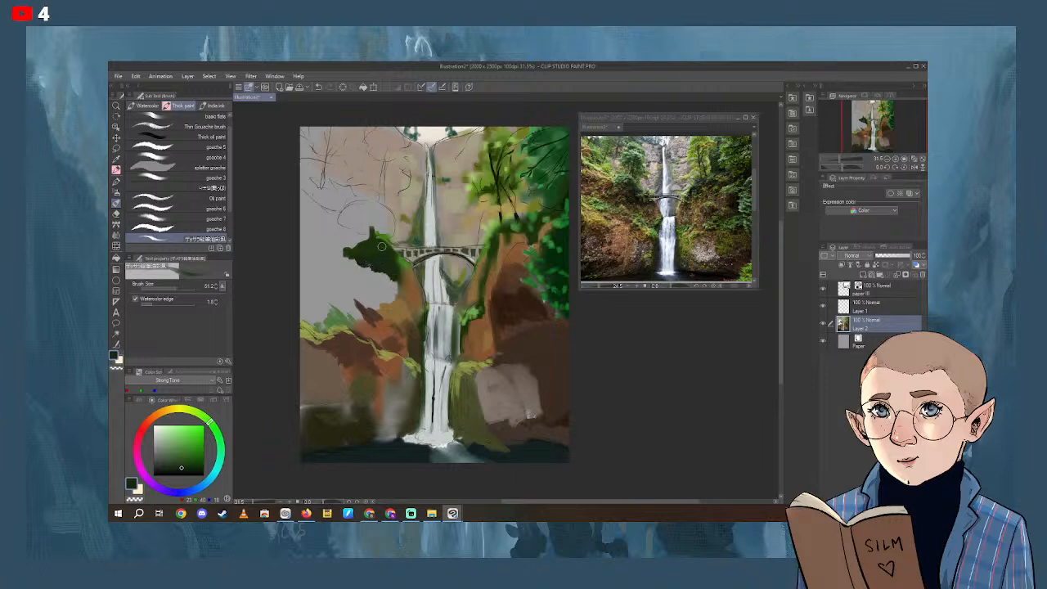
mouse_move(367, 265)
mouse_down()
mouse_move(404, 278)
mouse_move(325, 261)
mouse_move(360, 263)
mouse_move(325, 250)
mouse_move(327, 270)
mouse_move(323, 250)
mouse_up()
click(179, 288)
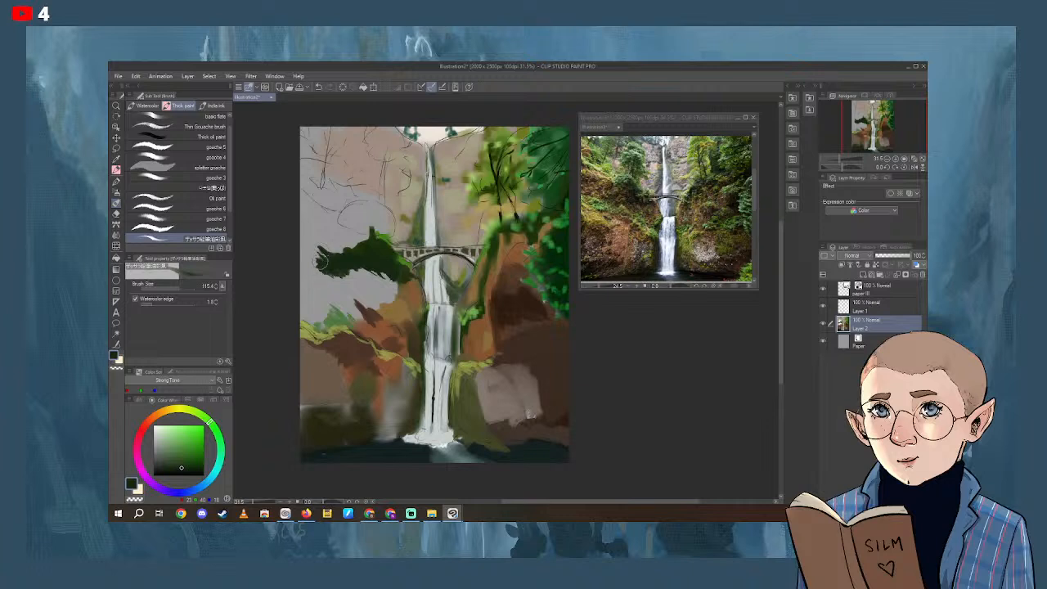
Sample the brown of the bank beside the bridge and block in the left slope below the bush and up the canvas edge.
click(116, 160)
click(418, 283)
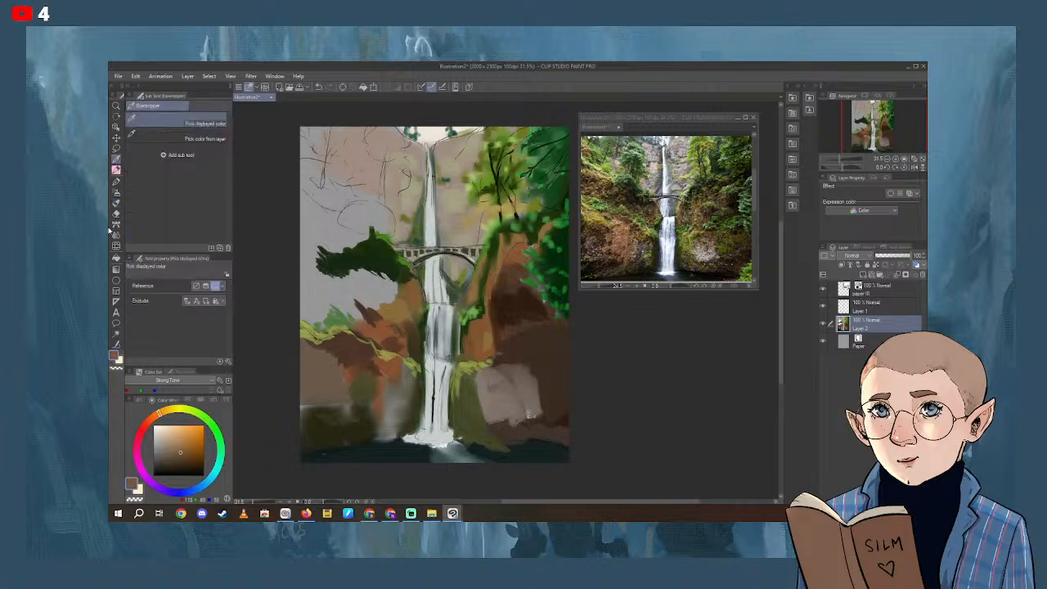
click(118, 204)
mouse_move(302, 234)
mouse_down()
mouse_move(311, 258)
mouse_move(309, 246)
mouse_move(296, 249)
mouse_move(309, 249)
mouse_move(302, 282)
mouse_move(314, 269)
mouse_move(316, 280)
mouse_move(356, 274)
mouse_move(370, 287)
mouse_move(327, 305)
mouse_move(335, 290)
mouse_move(326, 288)
mouse_move(307, 323)
mouse_up()
mouse_move(342, 293)
mouse_down()
mouse_move(380, 302)
mouse_move(391, 286)
mouse_move(389, 296)
mouse_move(312, 269)
mouse_up()
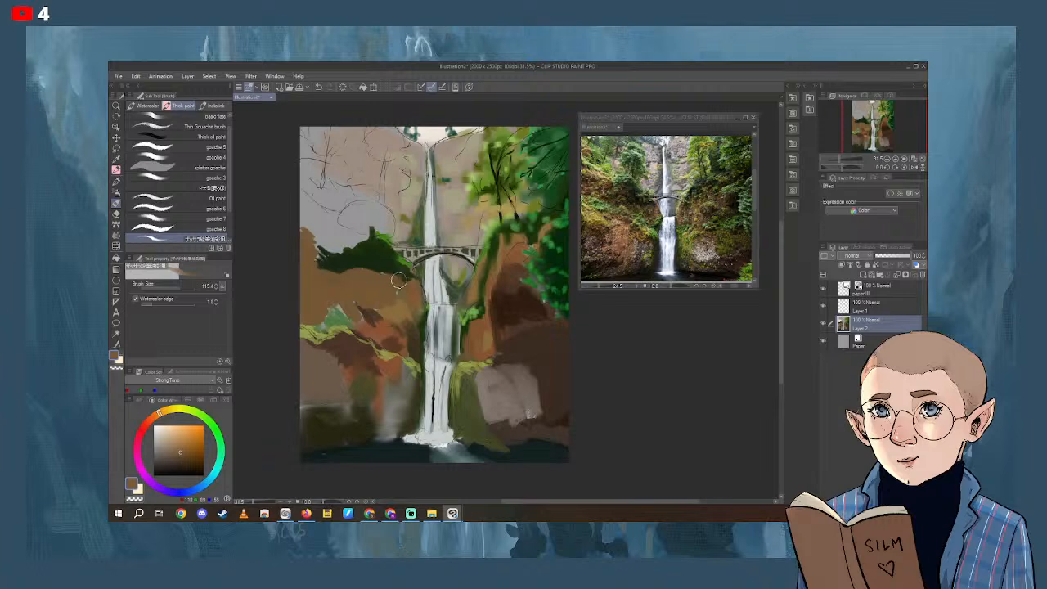
mouse_move(299, 193)
mouse_down()
mouse_move(304, 215)
mouse_move(351, 237)
mouse_move(342, 244)
mouse_move(339, 212)
mouse_up()
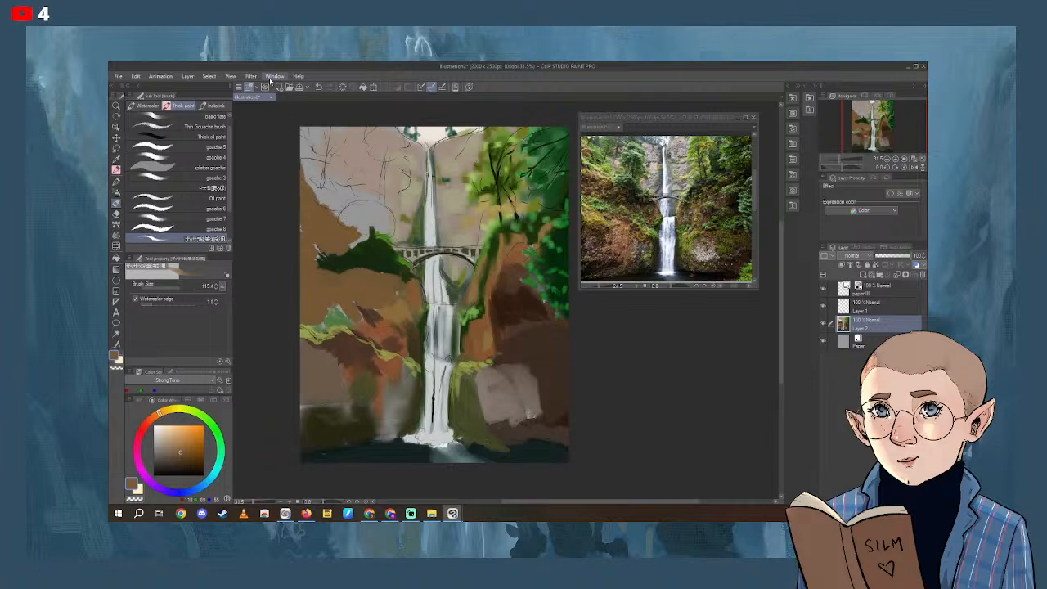
mouse_move(299, 156)
mouse_down()
mouse_move(313, 171)
mouse_move(296, 144)
mouse_up()
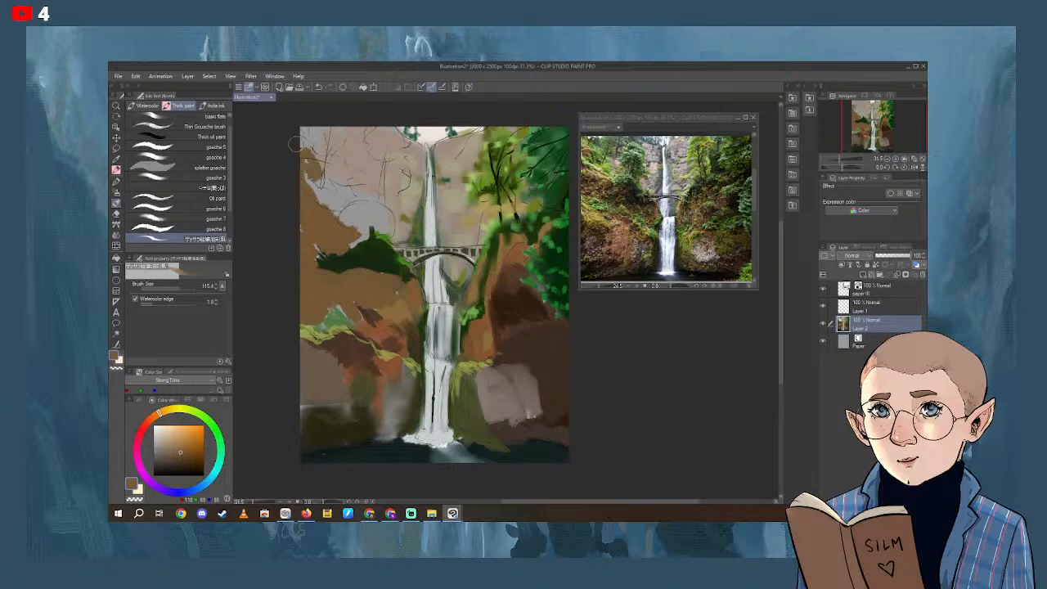
Block in a tall tree above the left bush in dark green and shade it with a deeper green.
click(220, 450)
click(185, 454)
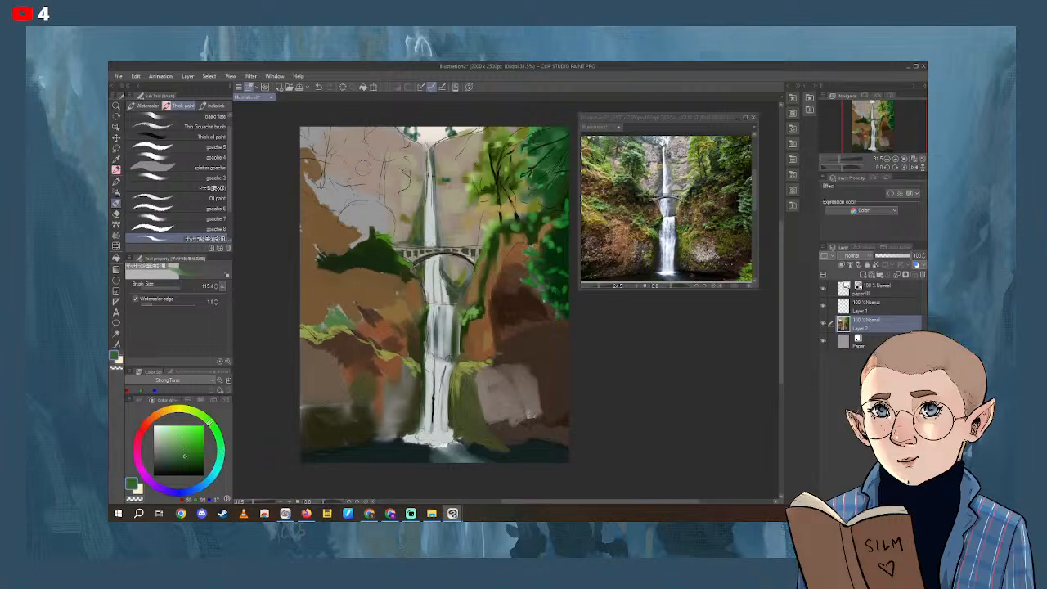
mouse_move(385, 135)
mouse_down()
mouse_move(369, 149)
mouse_move(397, 157)
mouse_move(402, 140)
mouse_move(388, 125)
mouse_move(360, 135)
mouse_move(364, 172)
mouse_move(402, 155)
mouse_move(400, 189)
mouse_move(364, 191)
mouse_move(367, 175)
mouse_move(370, 200)
mouse_move(353, 200)
mouse_move(365, 225)
mouse_move(386, 225)
mouse_move(372, 205)
mouse_move(346, 222)
mouse_move(388, 229)
mouse_move(364, 172)
mouse_move(395, 195)
mouse_move(394, 165)
mouse_move(364, 144)
mouse_move(386, 131)
mouse_move(407, 162)
mouse_move(356, 249)
mouse_move(364, 242)
mouse_move(350, 243)
mouse_move(384, 233)
mouse_move(389, 213)
mouse_move(331, 248)
mouse_move(350, 205)
mouse_up()
click(182, 466)
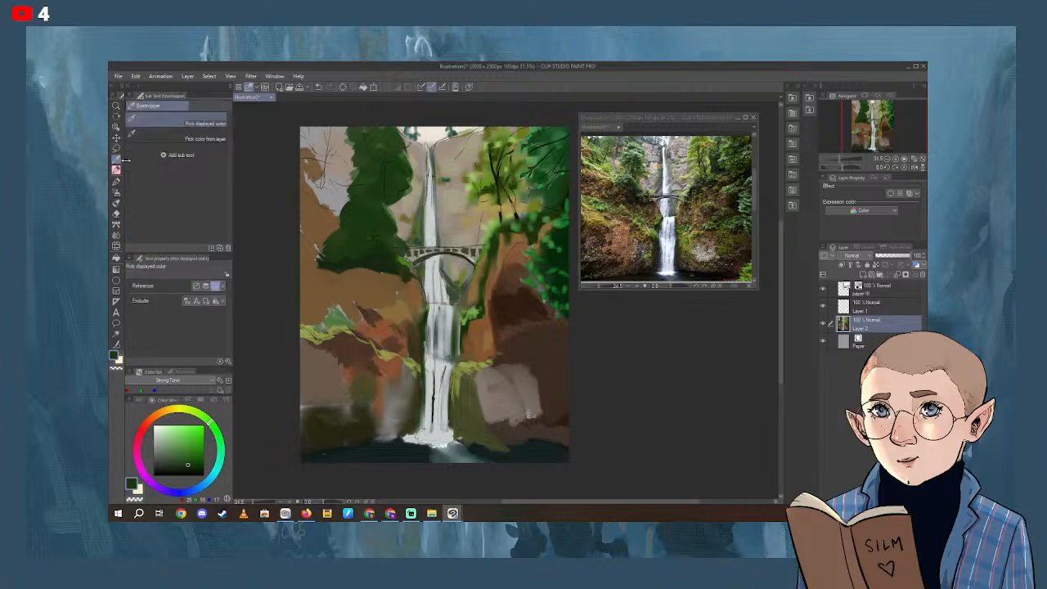
Sample the slope's brown and fill the bare cliff area between the tall tree and the left canvas edge.
alt+click(330, 223)
click(116, 202)
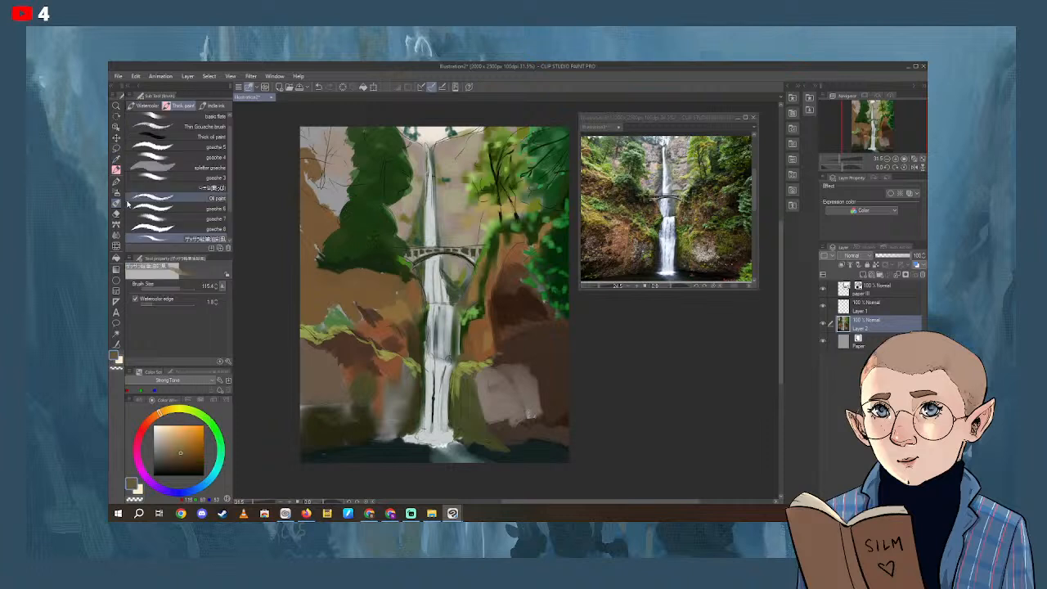
mouse_move(341, 196)
mouse_down()
mouse_move(313, 182)
mouse_move(345, 201)
mouse_move(306, 174)
mouse_move(344, 190)
mouse_move(287, 129)
mouse_move(362, 211)
mouse_move(327, 170)
mouse_up()
Shift the colour to a medium leaf green and paint mossy patches over the upper-left brown slope beside the tall tree.
drag(222, 455, 208, 438)
click(186, 446)
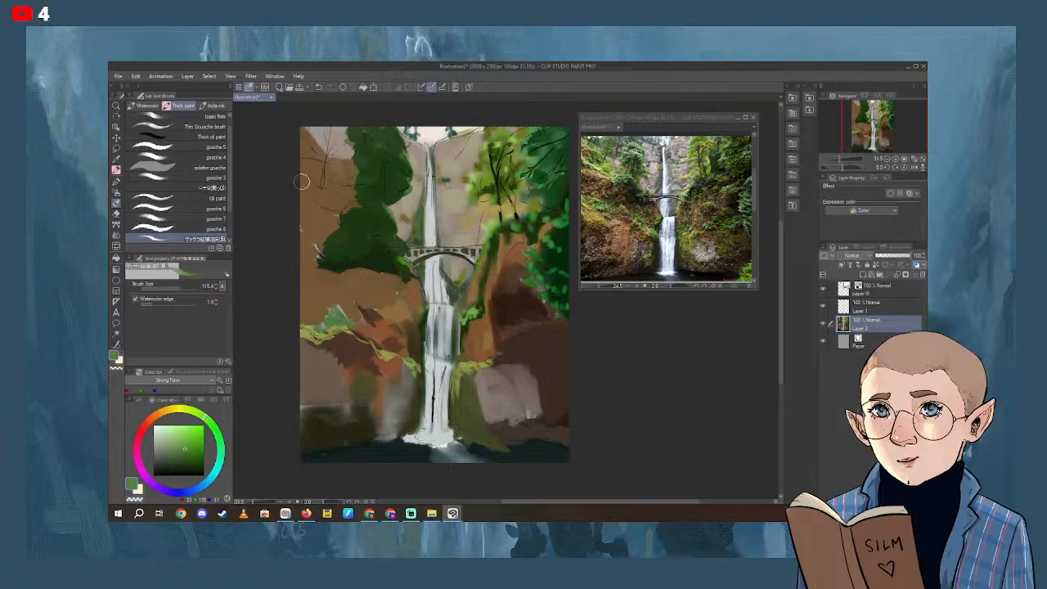
mouse_move(308, 189)
mouse_down()
mouse_move(333, 204)
mouse_move(326, 195)
mouse_move(350, 194)
mouse_move(344, 166)
mouse_up()
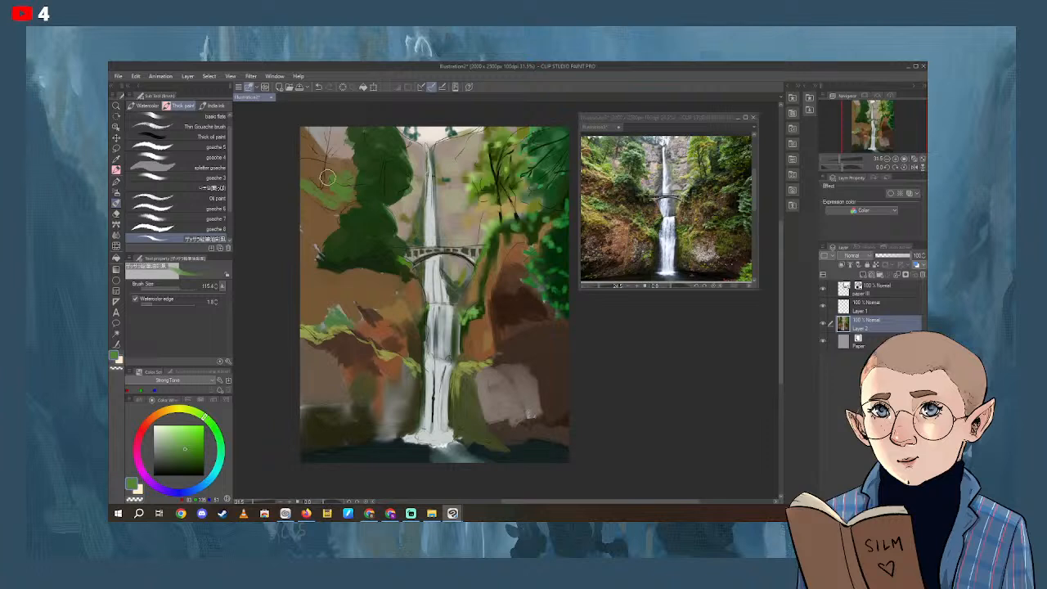
mouse_move(327, 178)
mouse_down()
mouse_move(335, 175)
mouse_move(326, 179)
mouse_move(297, 154)
mouse_move(303, 140)
mouse_move(345, 188)
mouse_up()
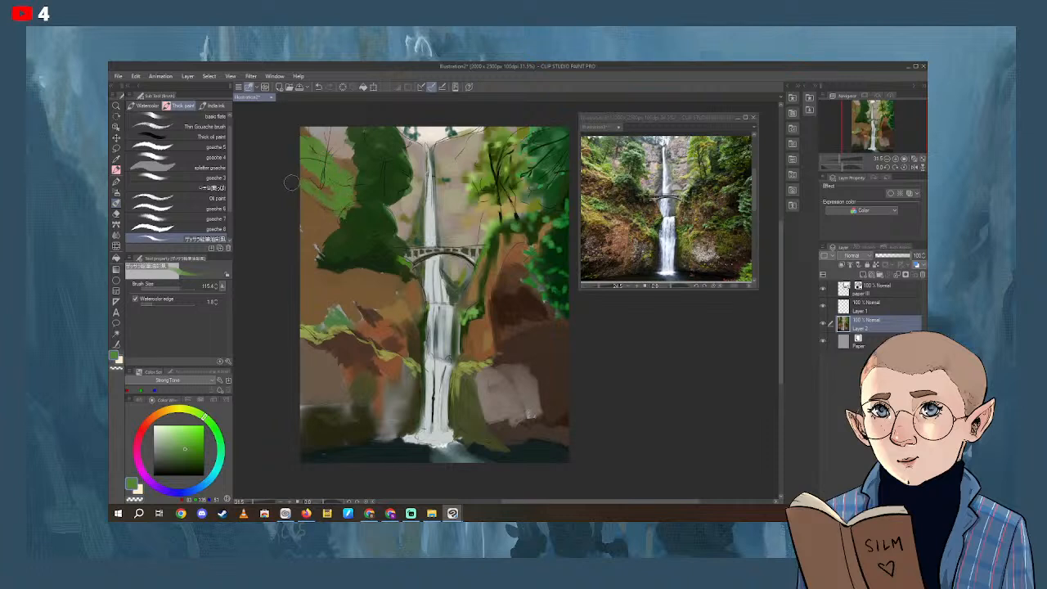
mouse_move(311, 190)
mouse_down()
mouse_move(336, 225)
mouse_move(348, 204)
mouse_up()
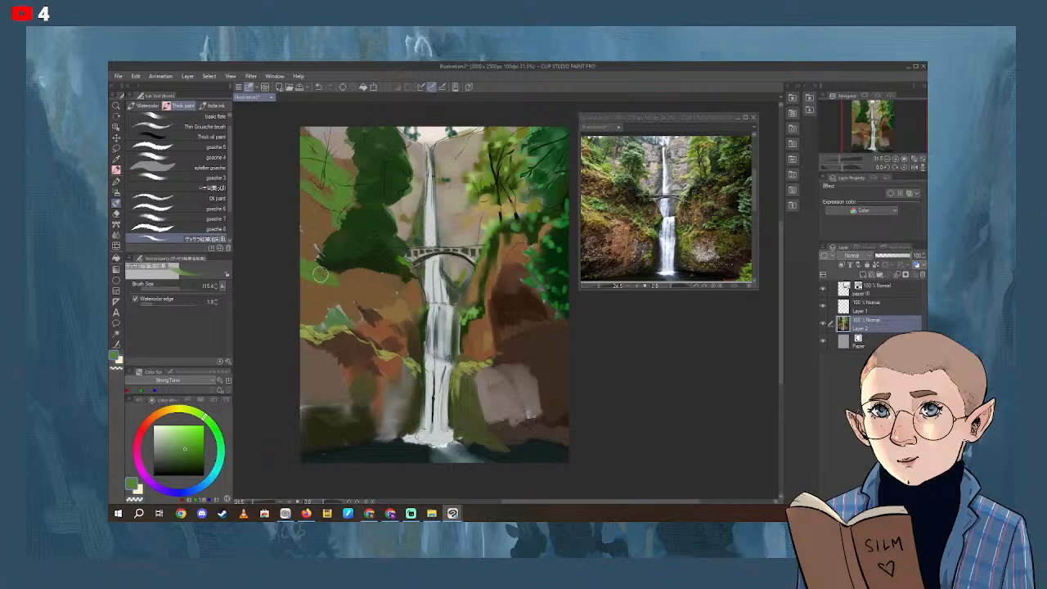
Paint leaf-green moss over the left slope below the bush and along the bank to the right of the bridge.
drag(322, 275, 334, 298)
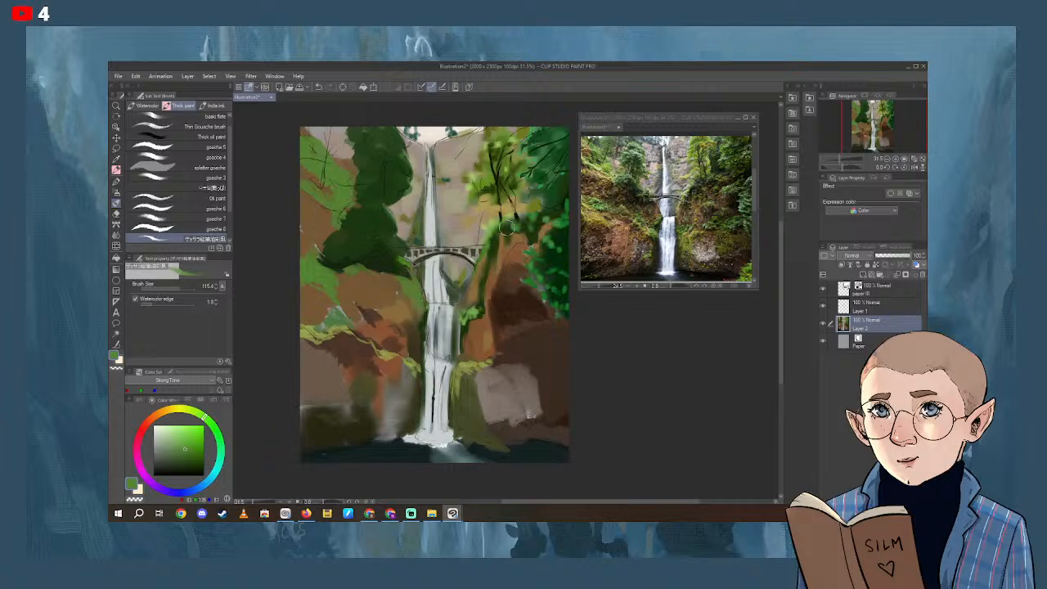
drag(506, 228, 480, 284)
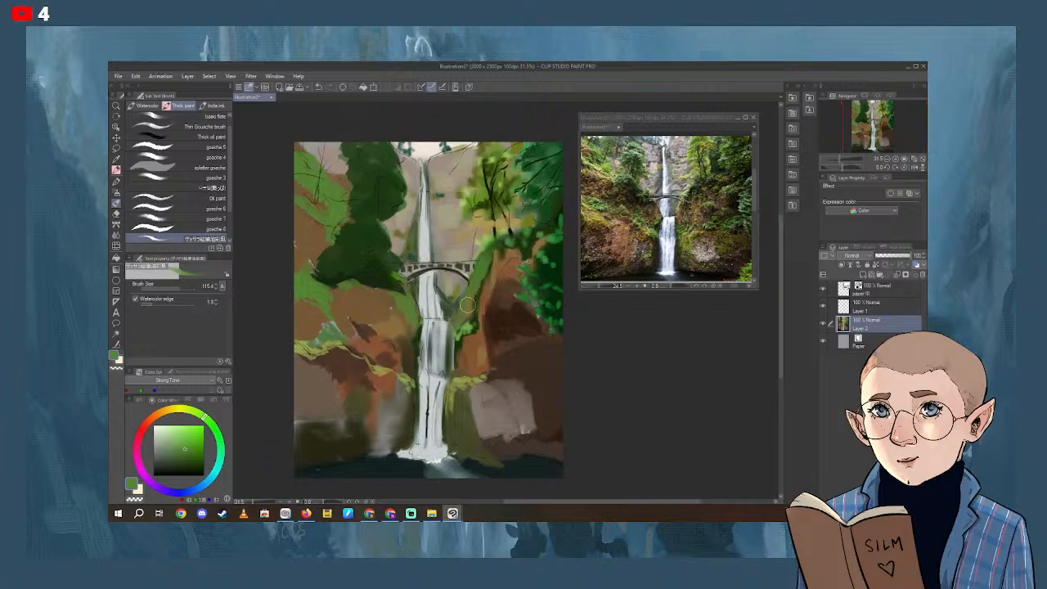
Paint dark green foliage in the upper-left corner and add brighter green leaf highlights over the left trees.
alt+click(525, 239)
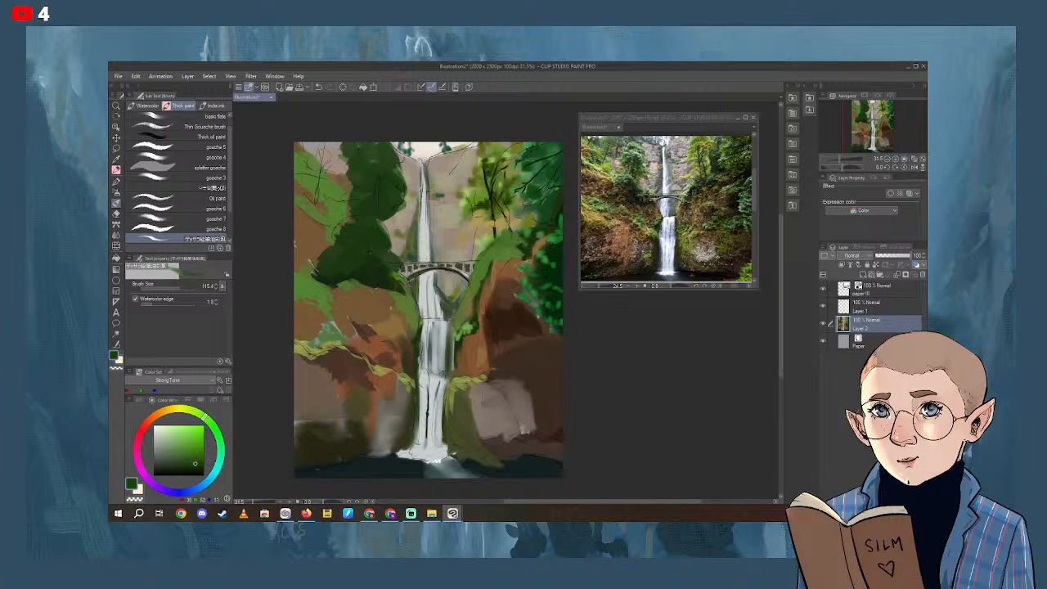
mouse_move(319, 155)
mouse_down()
mouse_move(315, 145)
mouse_move(331, 139)
mouse_move(327, 160)
mouse_move(309, 163)
mouse_move(324, 192)
mouse_move(342, 146)
mouse_up()
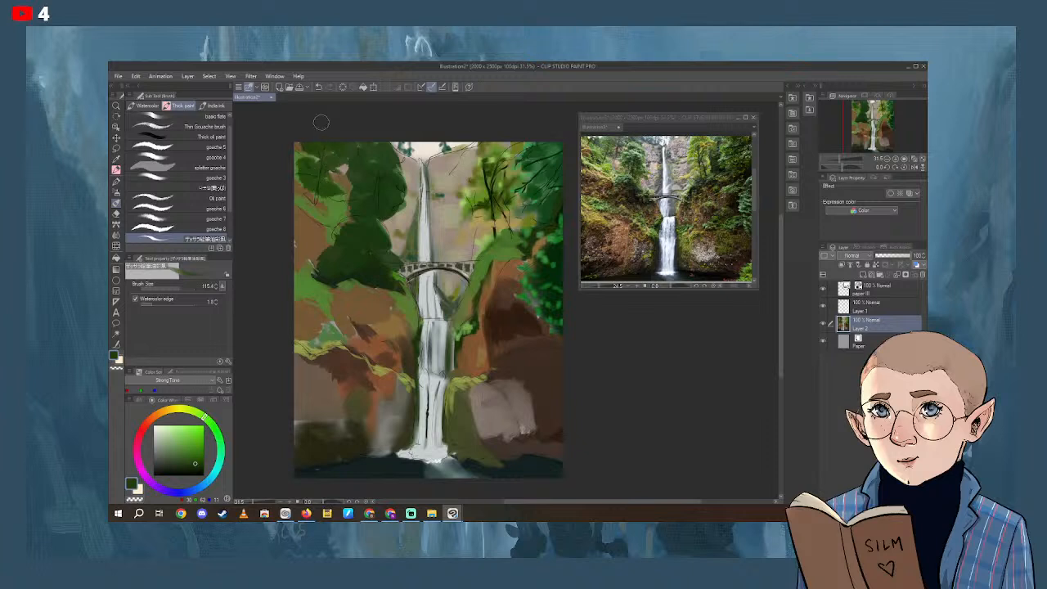
click(186, 451)
click(194, 444)
mouse_move(359, 190)
mouse_down()
mouse_move(402, 189)
mouse_move(351, 195)
mouse_move(373, 158)
mouse_move(361, 155)
mouse_move(397, 163)
mouse_move(393, 141)
mouse_move(396, 170)
mouse_up()
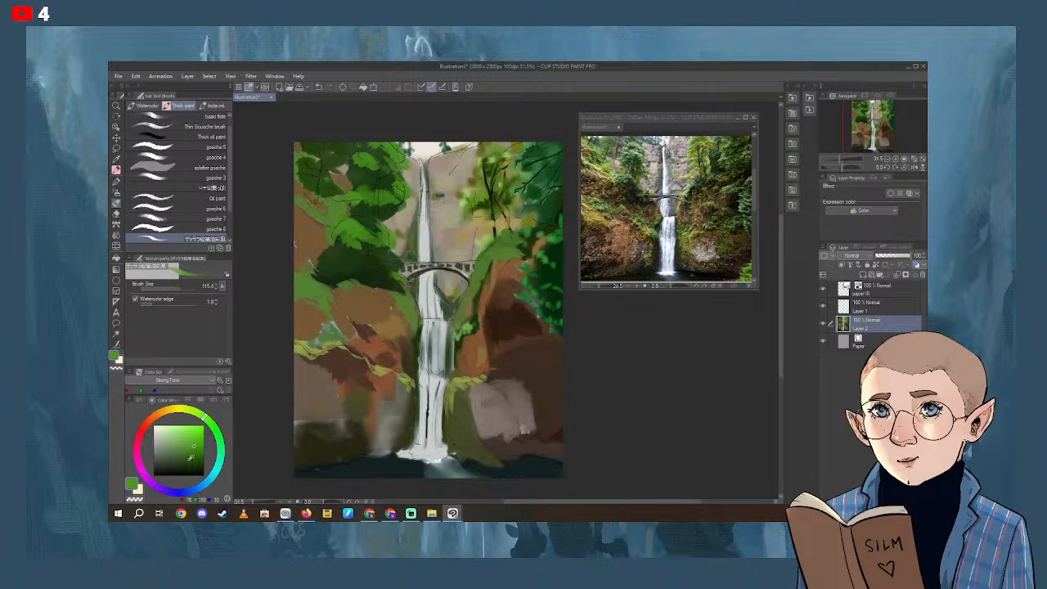
Paint thin near-black brown trunks and branches in the left trees with a 12.5 brush, undoing the first thinner strokes.
click(159, 420)
click(181, 448)
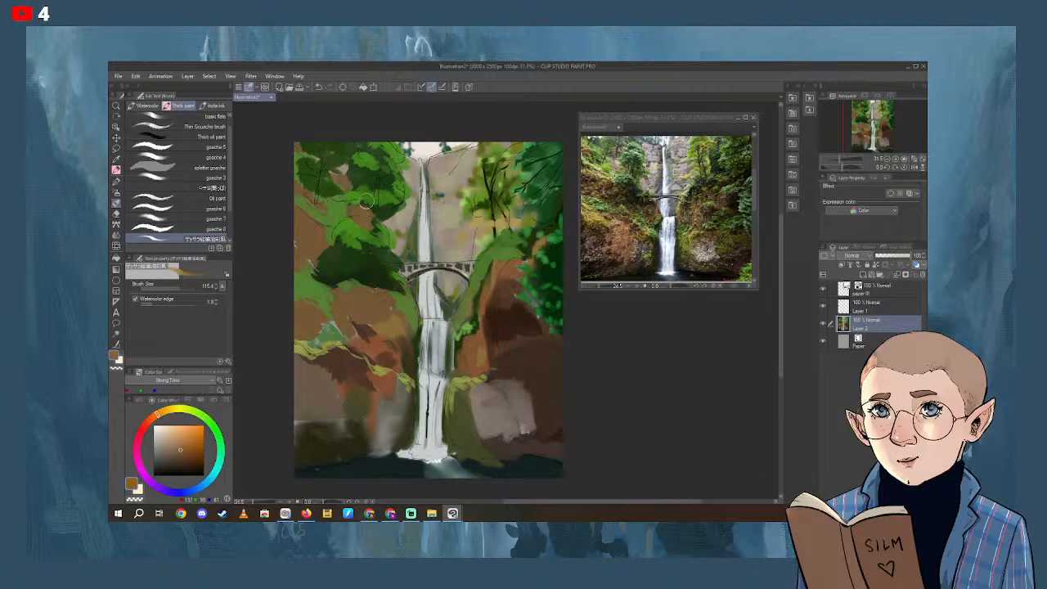
click(197, 466)
click(170, 285)
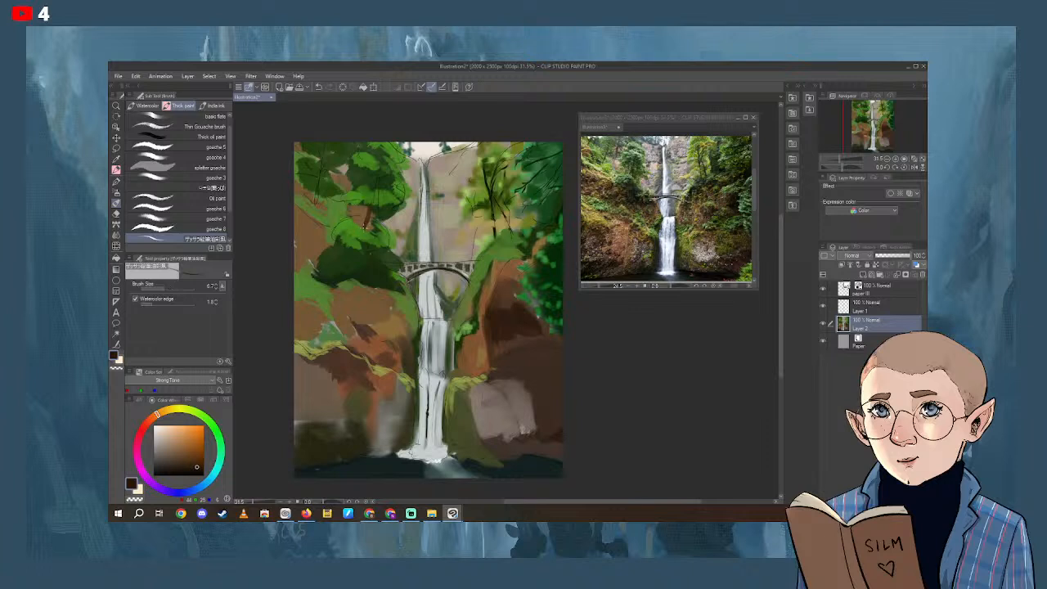
key(ctrl+z)
key(ctrl+z)
click(171, 285)
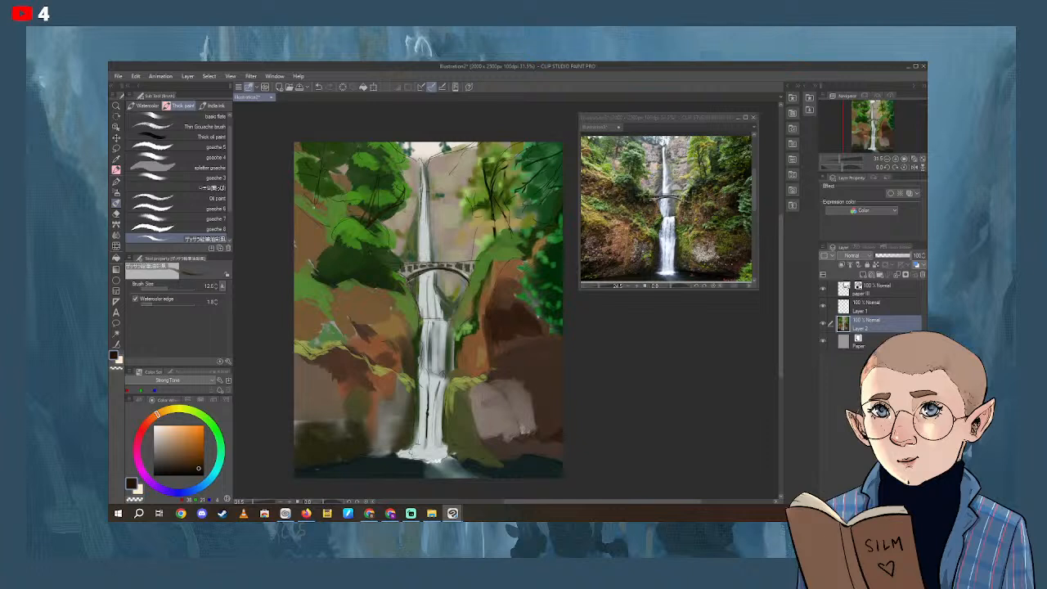
Hide Layer 1 and paint dark brown shadows along the mossy banks on both sides of the bridge with a 35.2 brush.
click(822, 305)
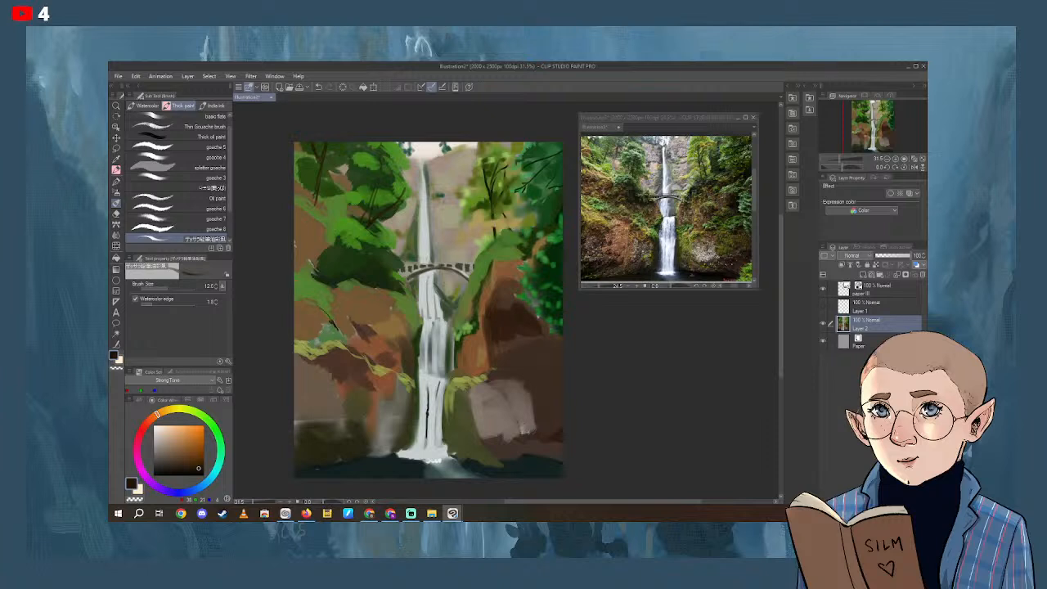
click(174, 289)
mouse_move(509, 246)
mouse_down()
mouse_move(491, 263)
mouse_move(472, 307)
mouse_move(497, 252)
mouse_move(486, 276)
mouse_move(394, 313)
mouse_up()
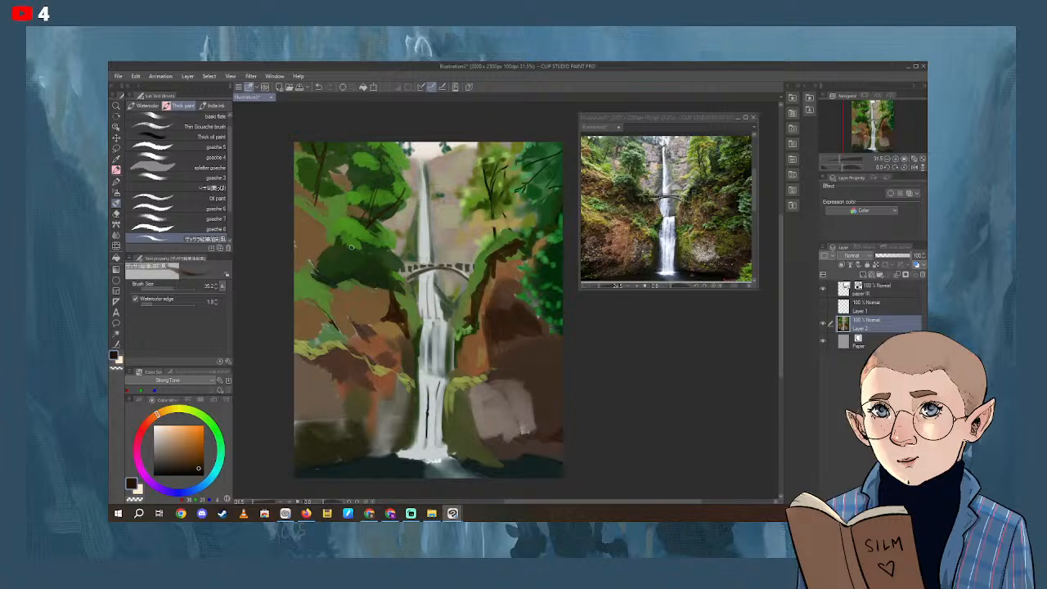
Create a new 2000 x 2500 px canvas at 100 dpi and close the waterfall reference without saving it.
click(119, 76)
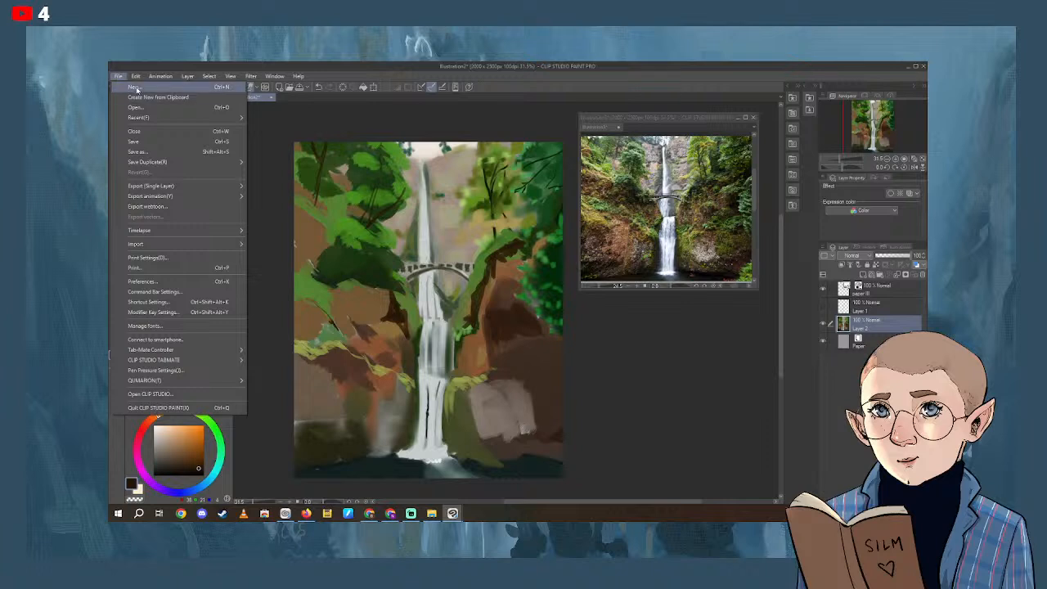
click(167, 87)
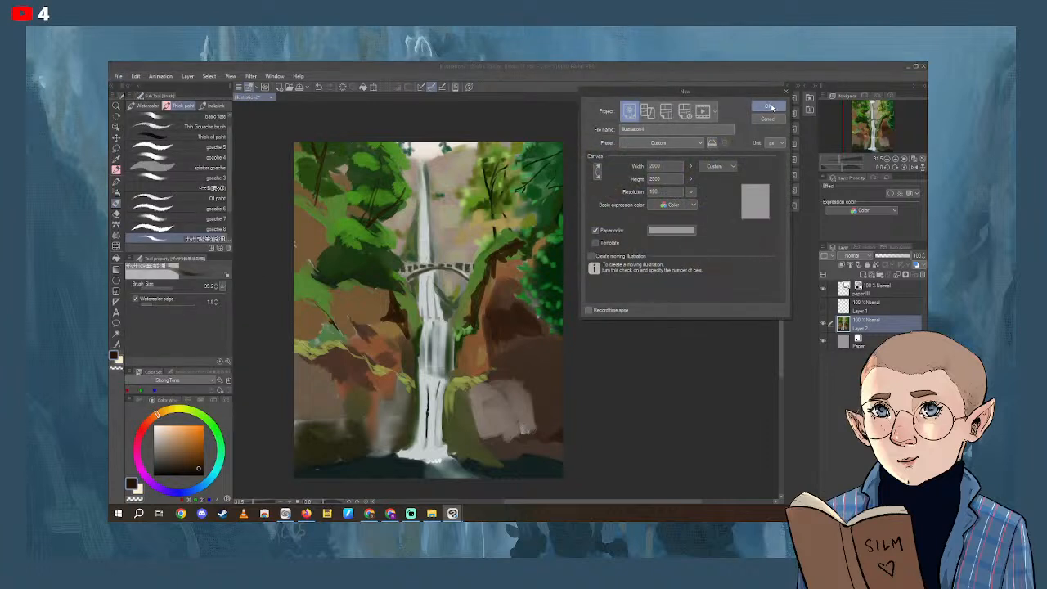
click(770, 107)
click(754, 119)
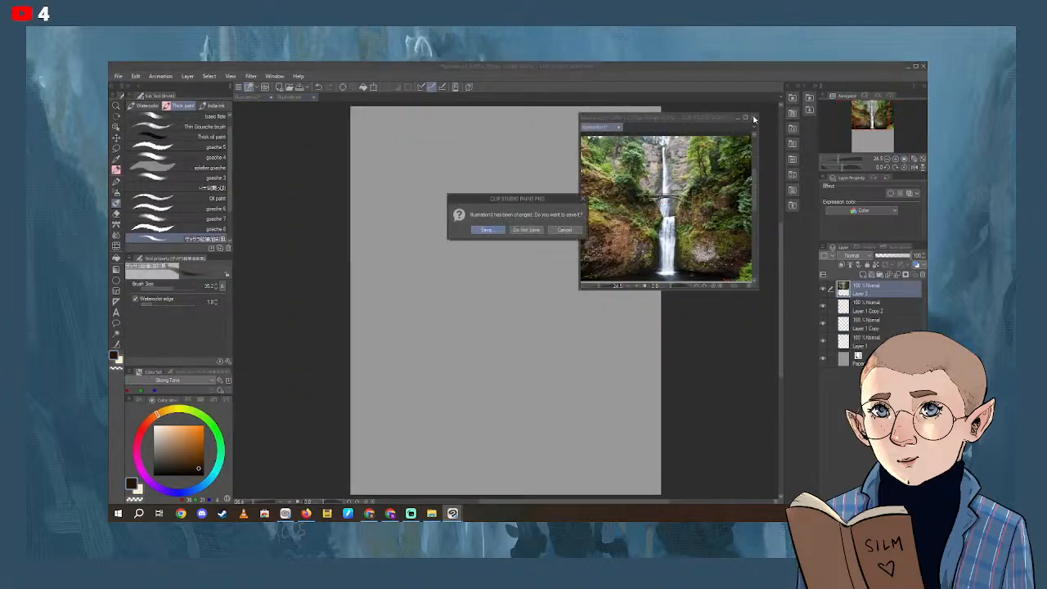
click(526, 230)
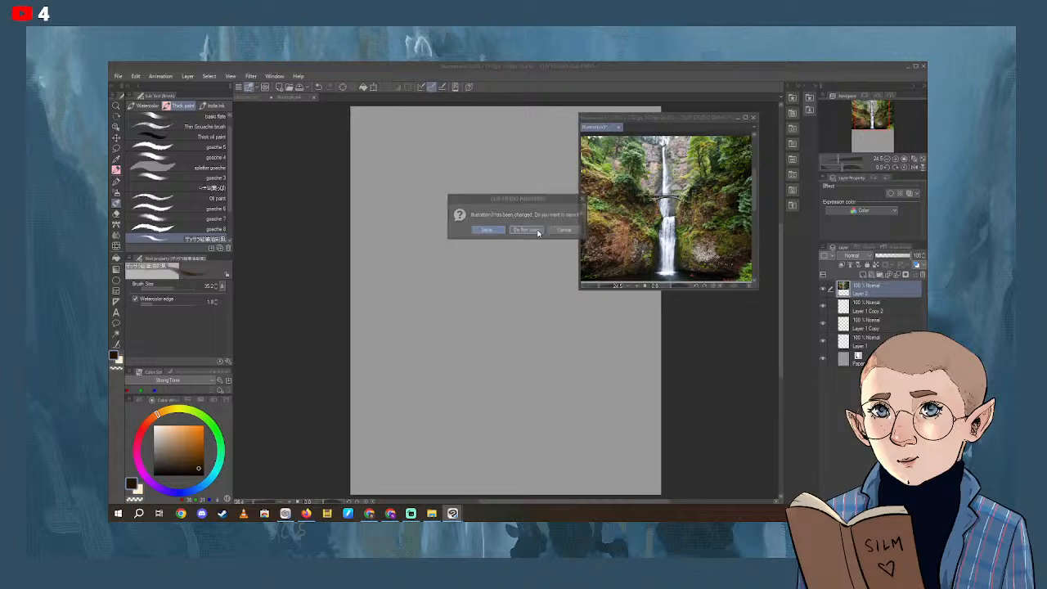
Add a paper texture from the downloaded materials to the new canvas as an overlay covering the whole page.
click(790, 95)
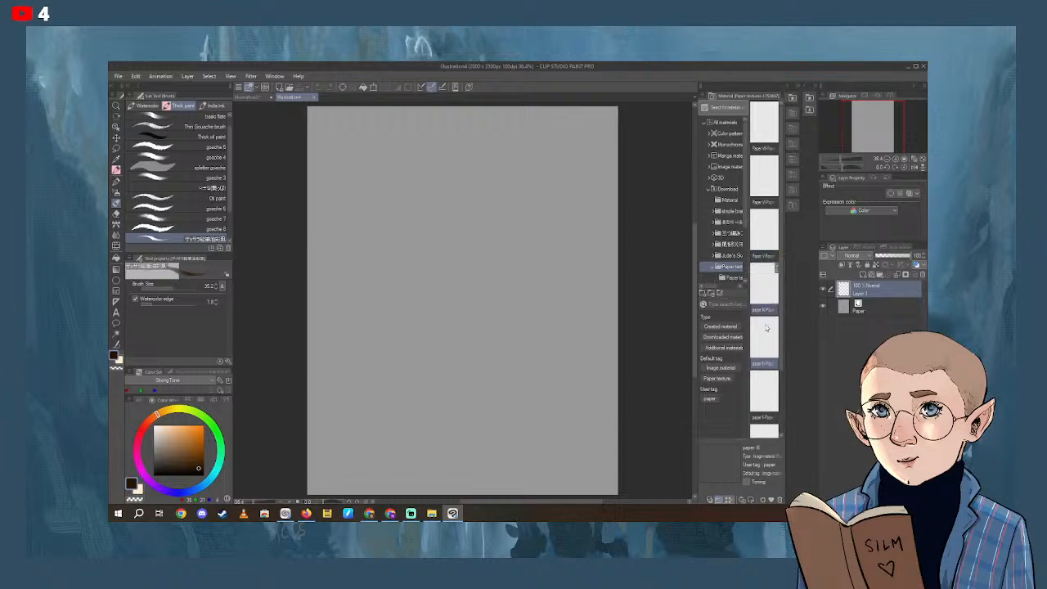
drag(773, 348, 460, 302)
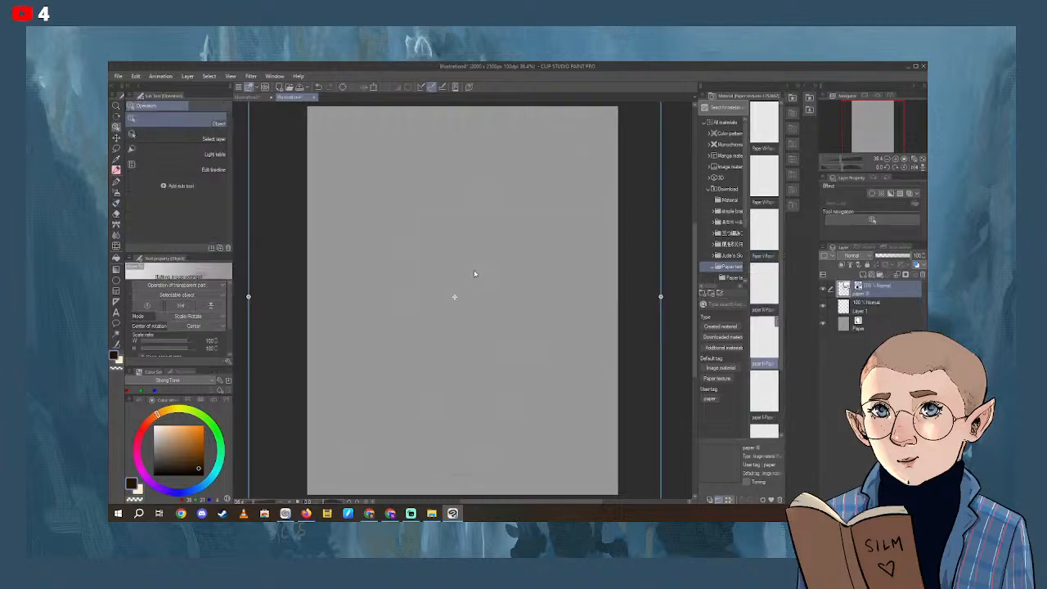
scroll(673, 249, down, 1)
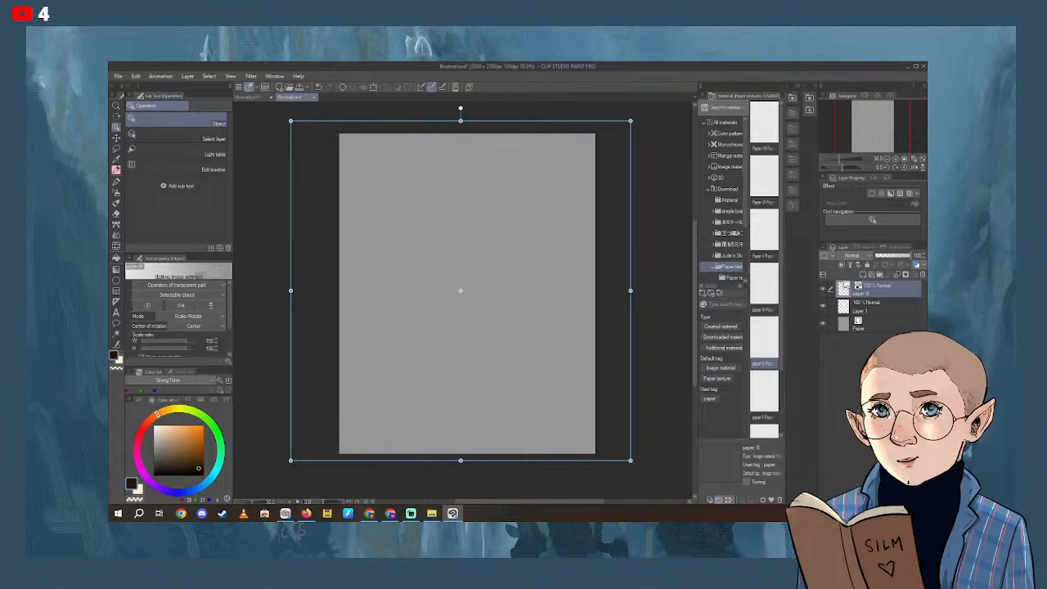
Create another 2000 x 2500 px, 100 dpi canvas and paste the black-and-white couple photo into it.
key(alt+Tab)
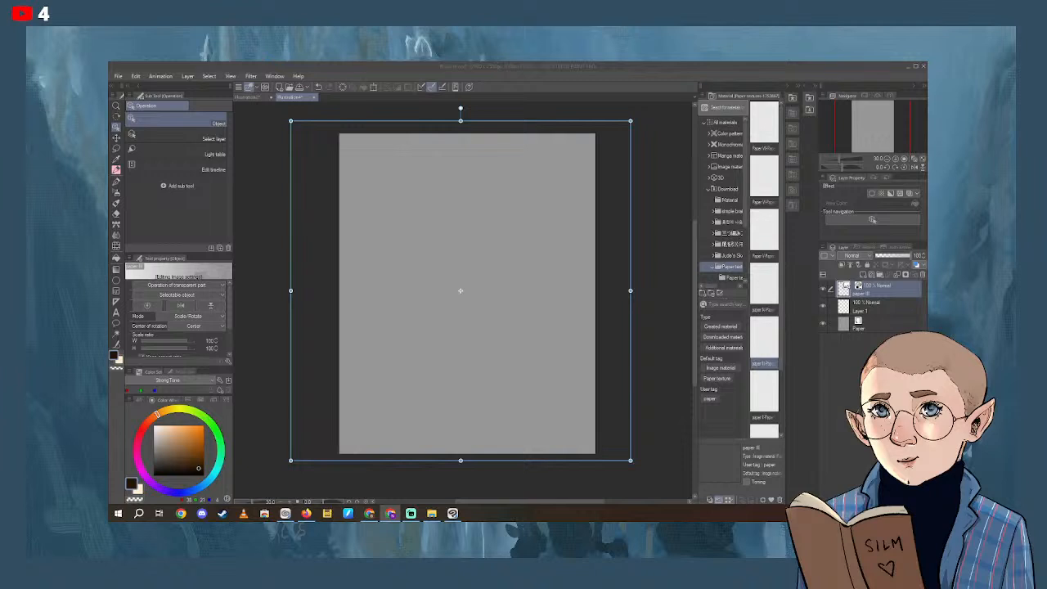
click(652, 330)
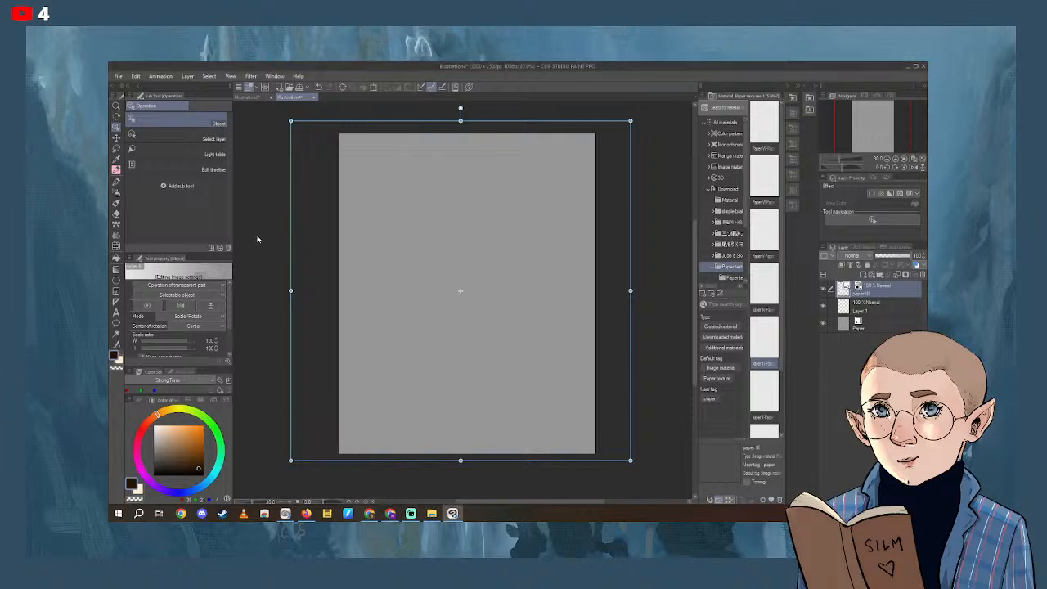
click(118, 76)
click(141, 88)
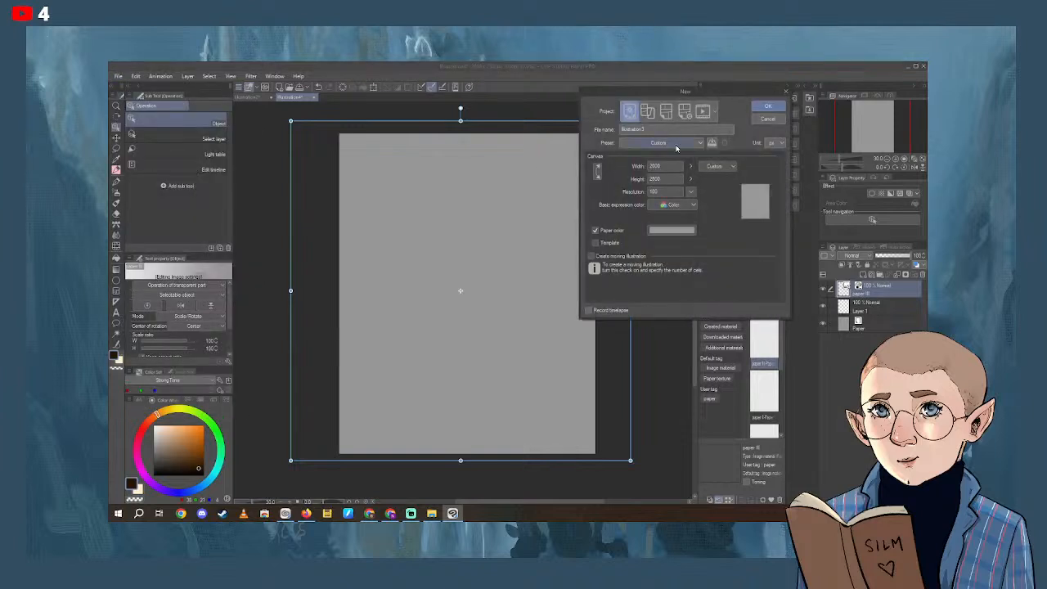
click(767, 107)
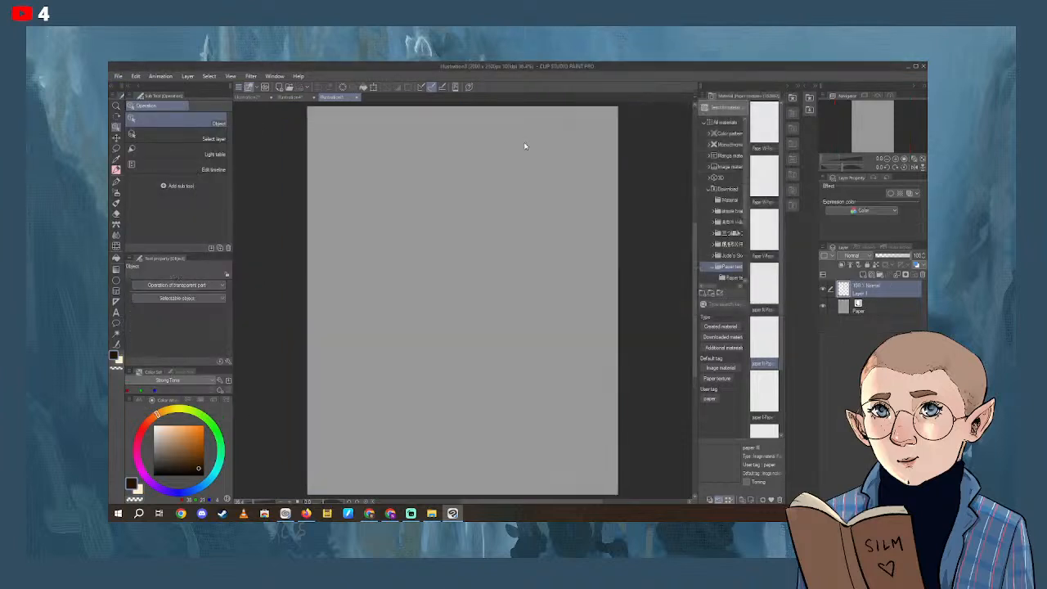
key(ctrl+v)
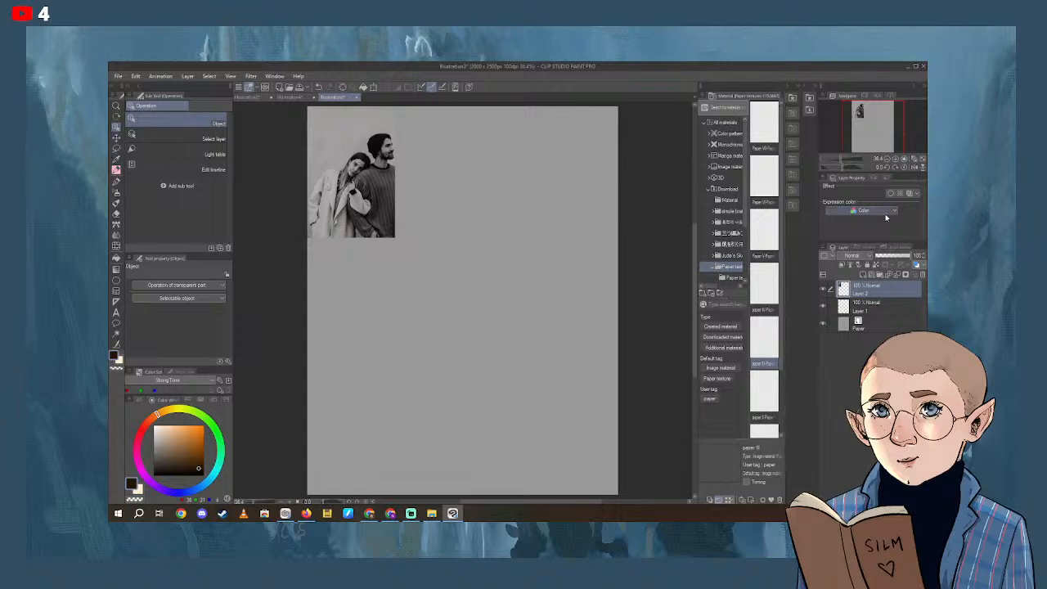
Detach the photo document into its own floating window and shrink the window to frame the couple.
drag(332, 96, 334, 193)
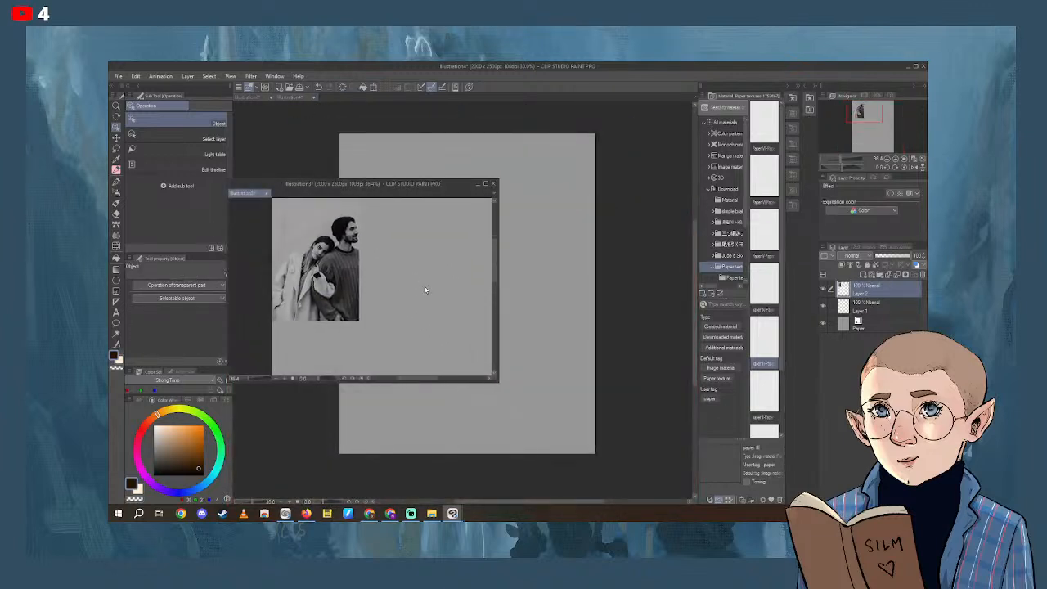
drag(498, 380, 327, 355)
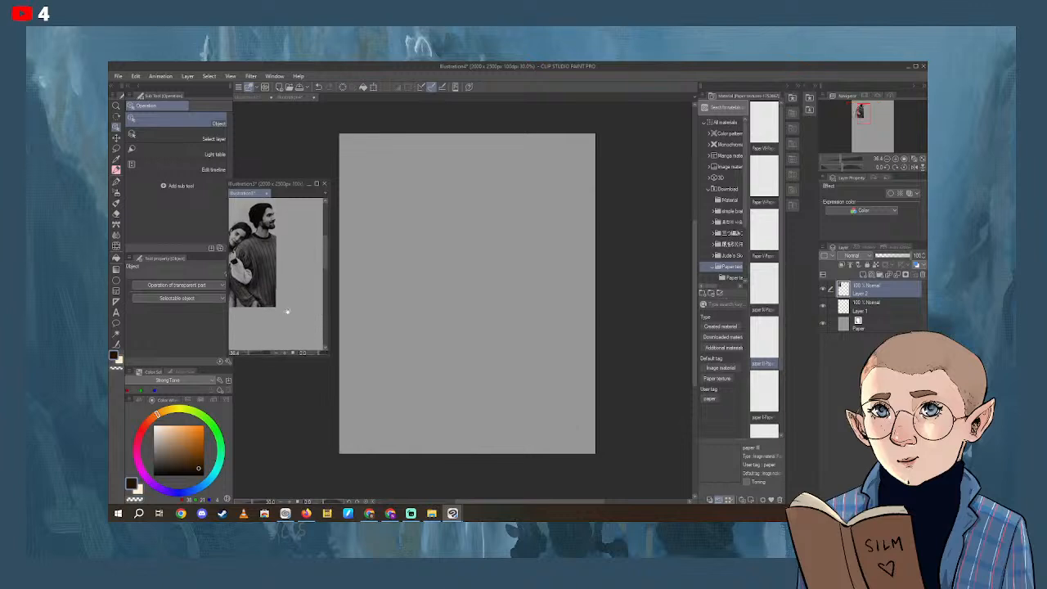
drag(287, 311, 370, 403)
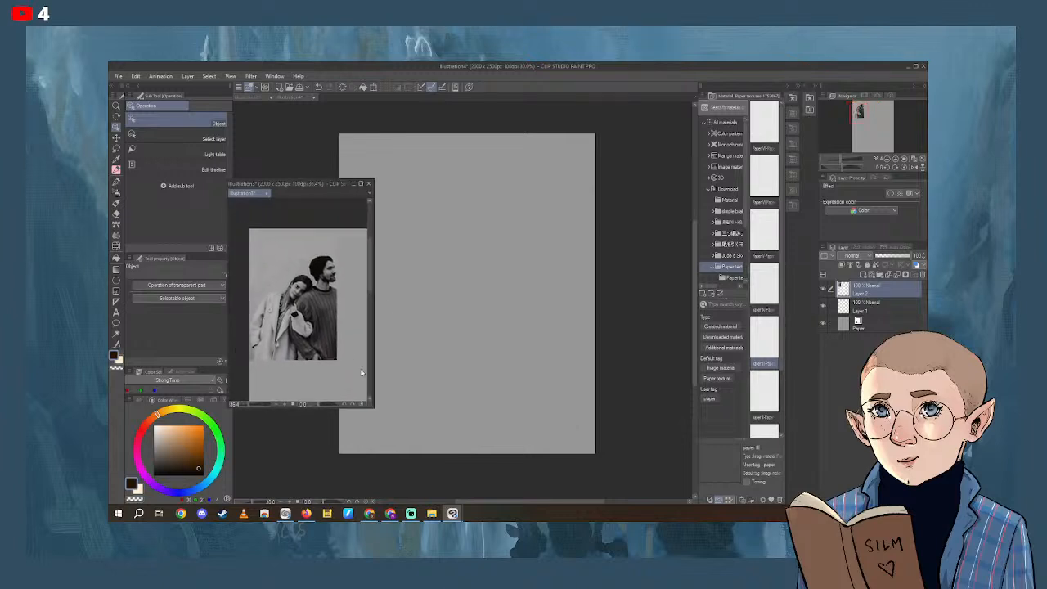
Lasso the couple photo, scale it up to fill the floating window, and clear the selection.
click(116, 148)
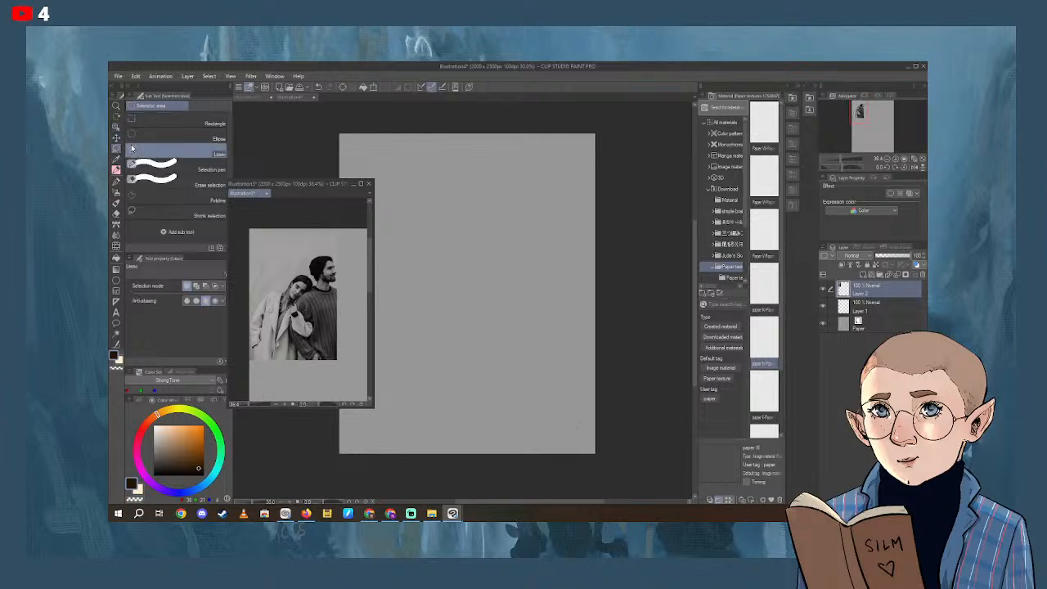
mouse_move(346, 372)
mouse_down()
mouse_move(360, 290)
mouse_move(294, 189)
mouse_move(219, 303)
mouse_move(355, 346)
mouse_move(283, 275)
mouse_up()
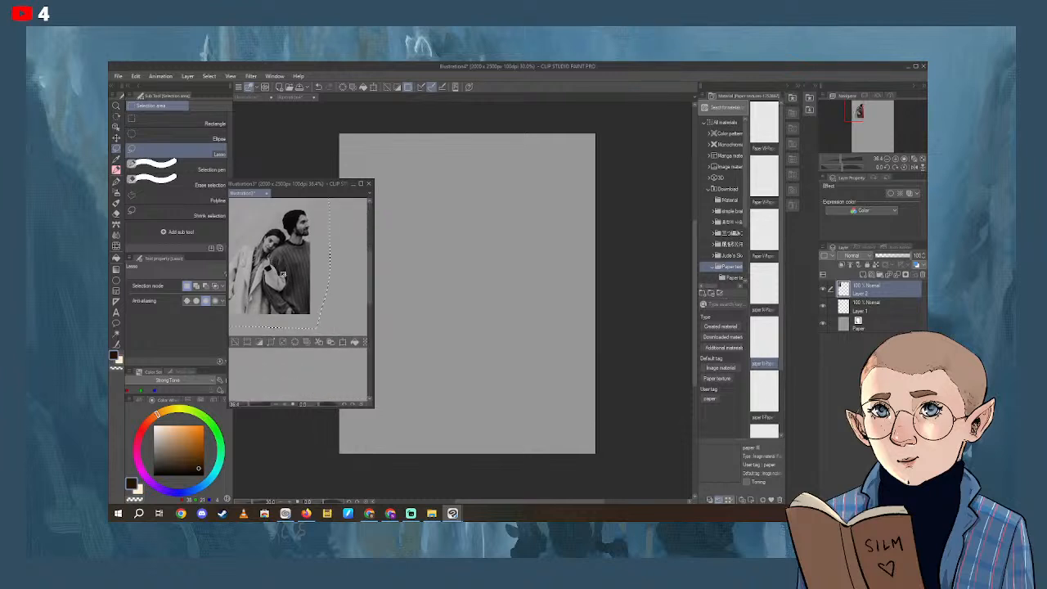
click(343, 341)
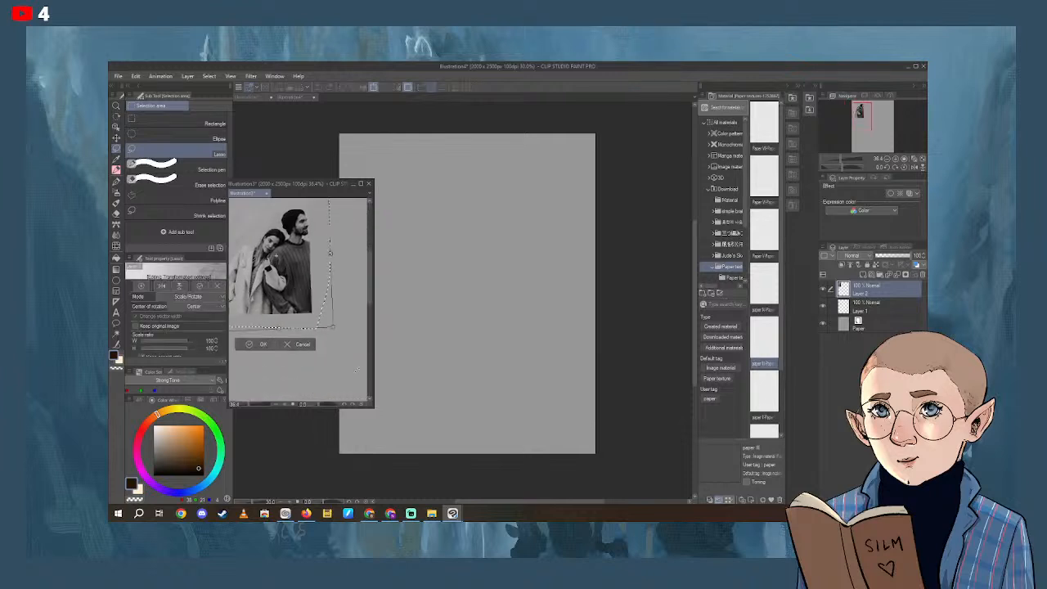
drag(333, 327, 404, 422)
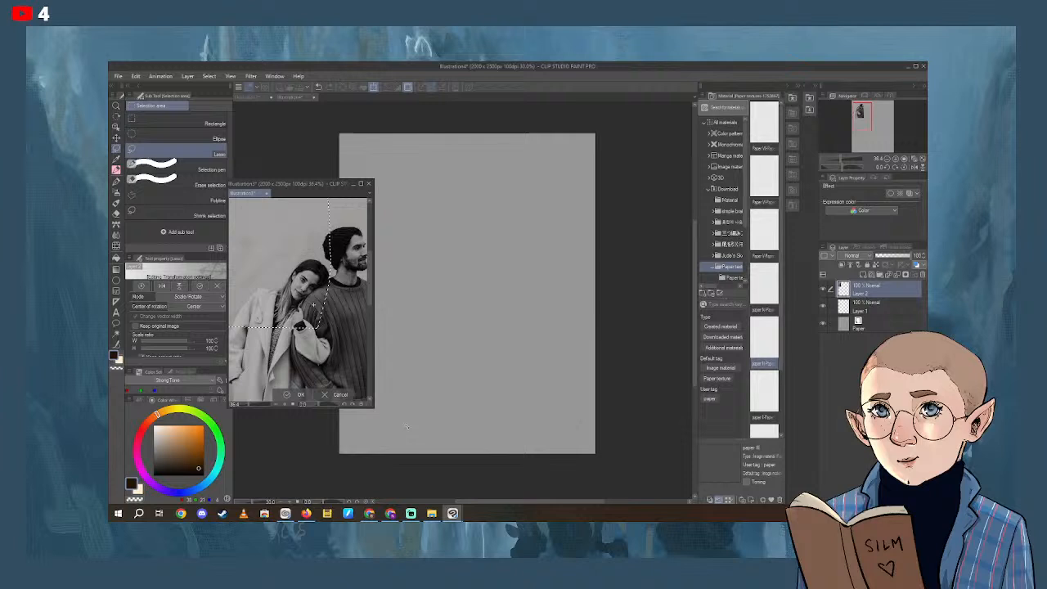
click(311, 396)
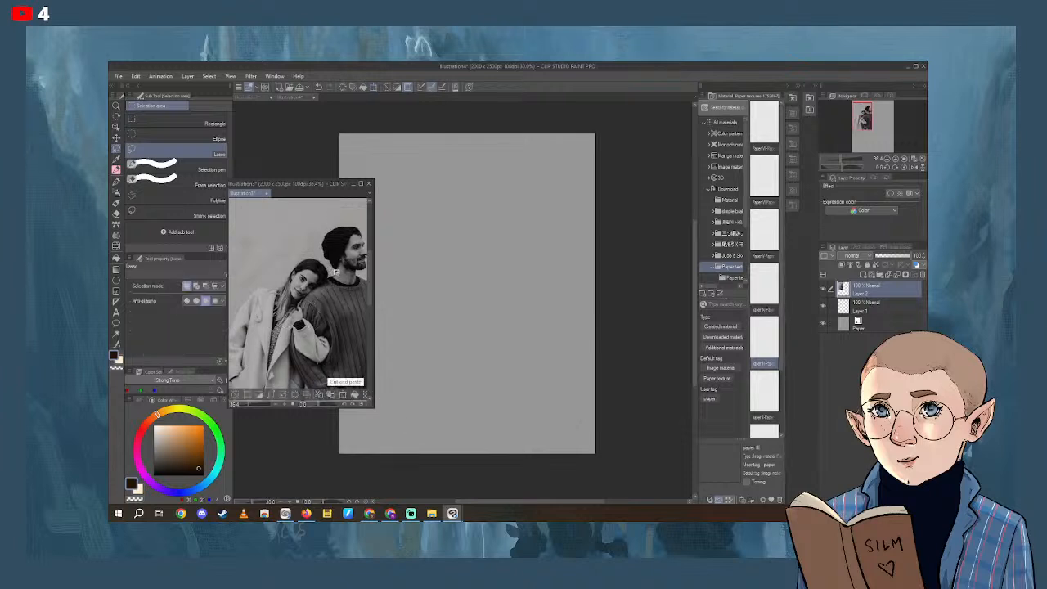
click(116, 137)
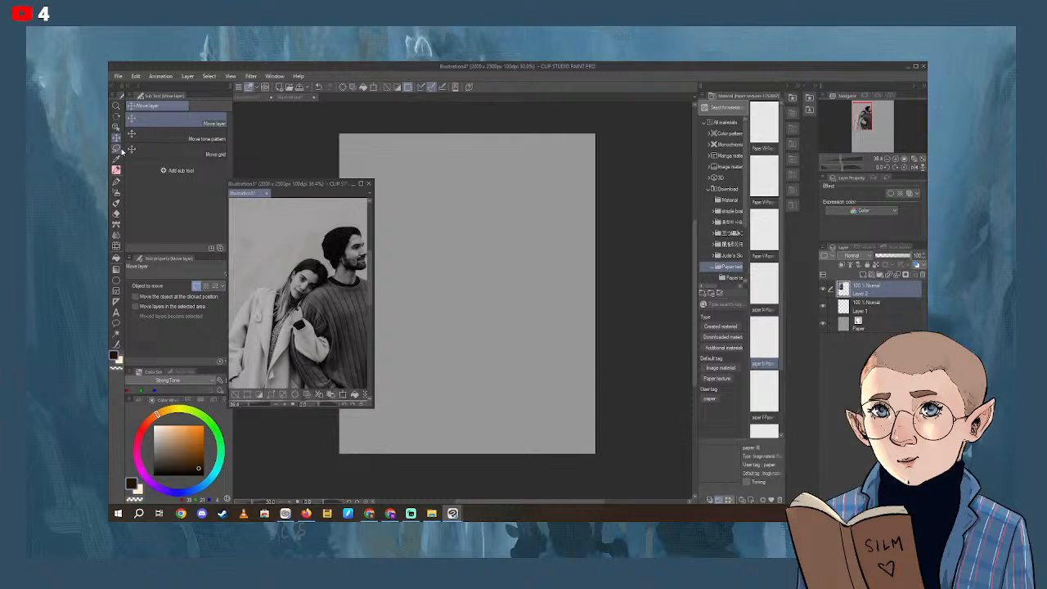
click(117, 150)
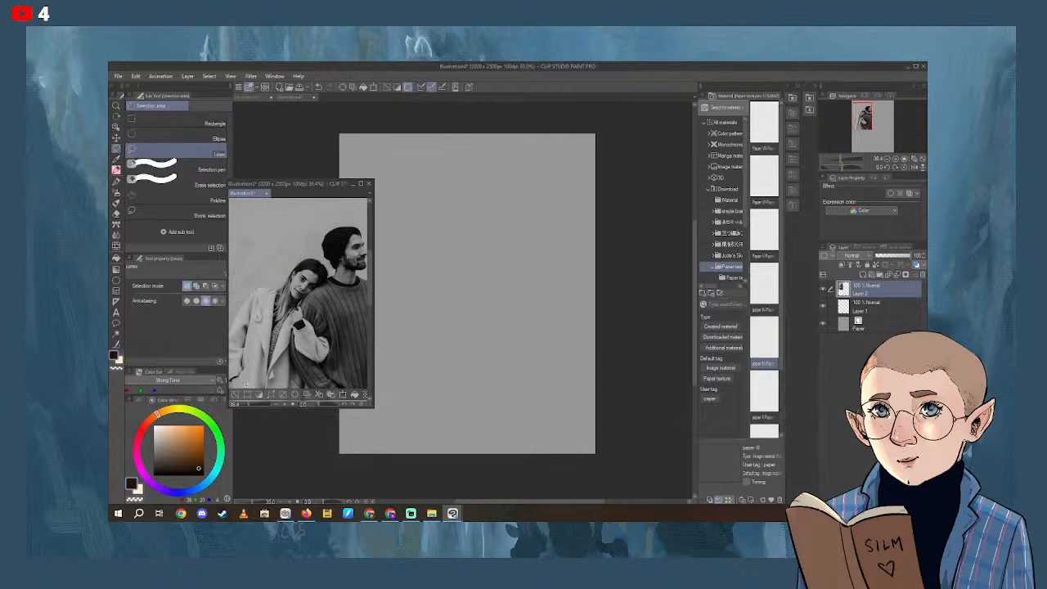
click(235, 394)
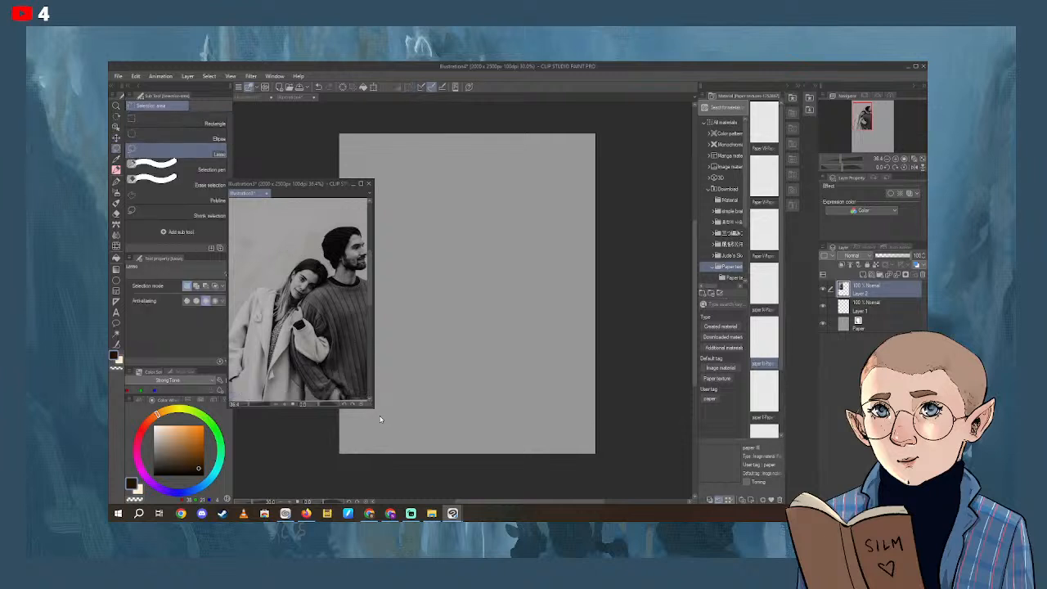
Enlarge the reference window slightly, place it to the right of the blank canvas, and collapse the materials library.
click(384, 414)
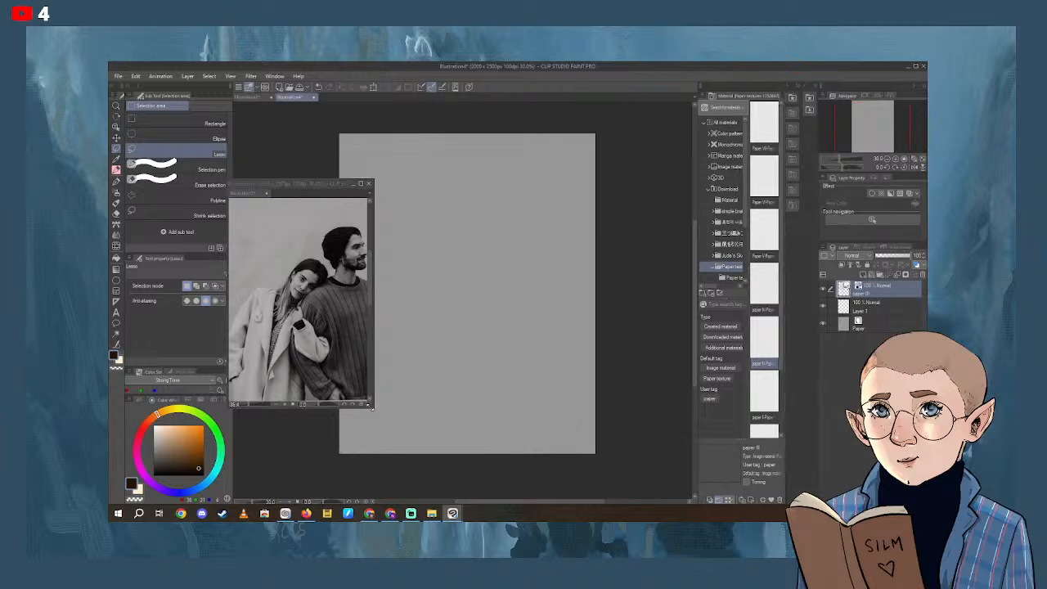
drag(374, 405, 390, 422)
drag(349, 188, 728, 115)
click(792, 90)
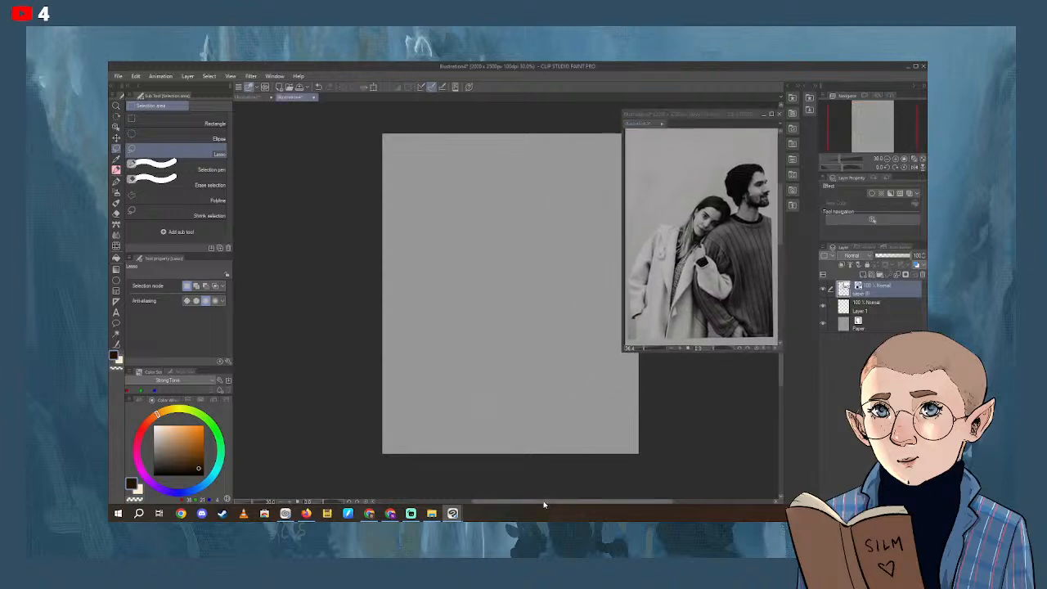
Shift the blank canvas away from the couple reference window and move that window slightly inward so both are fully visible.
drag(544, 501, 573, 503)
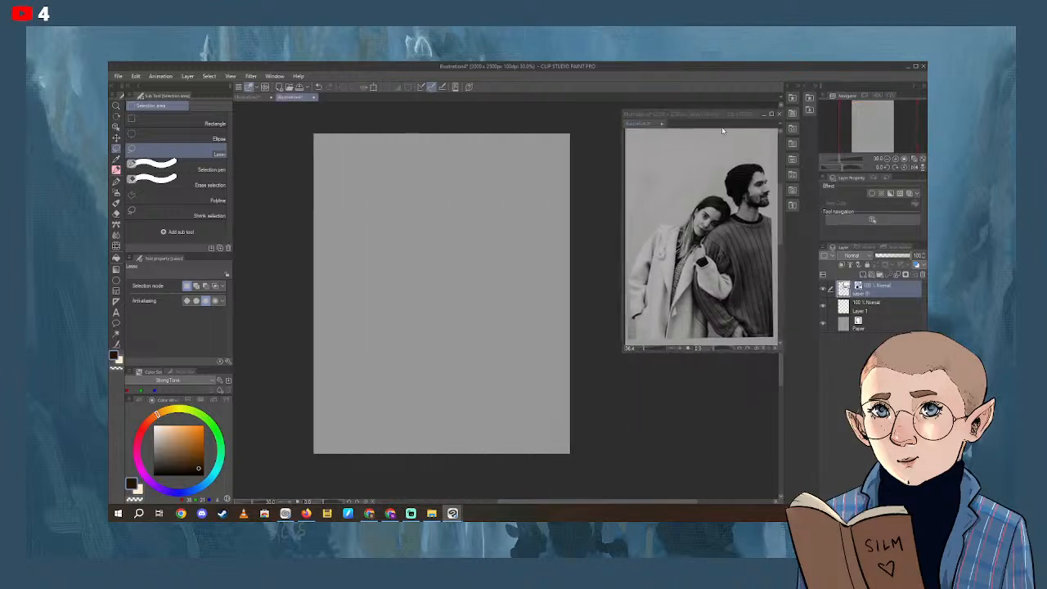
drag(733, 114, 717, 114)
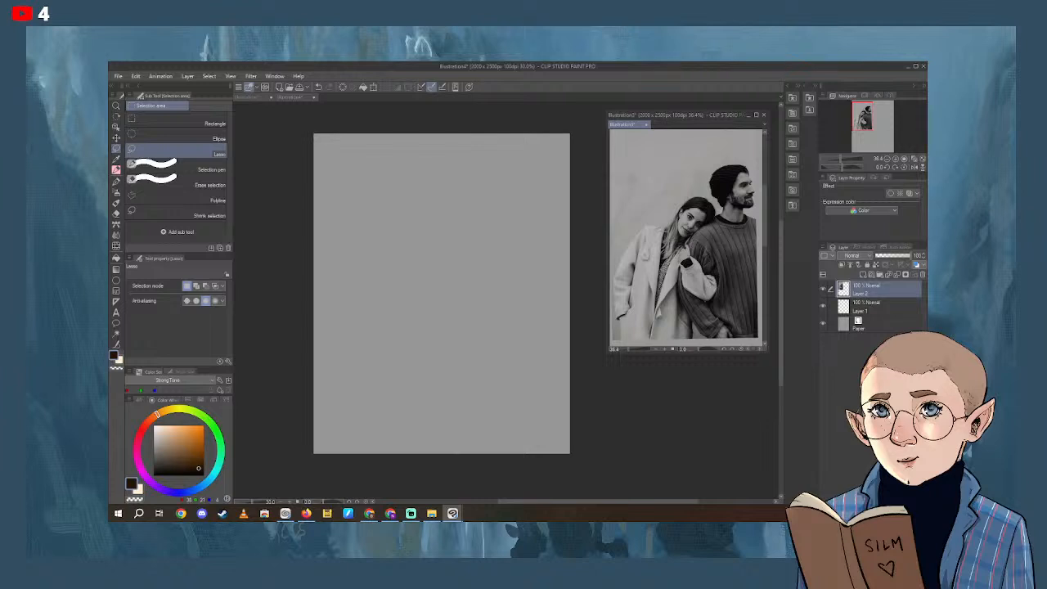
click(370, 513)
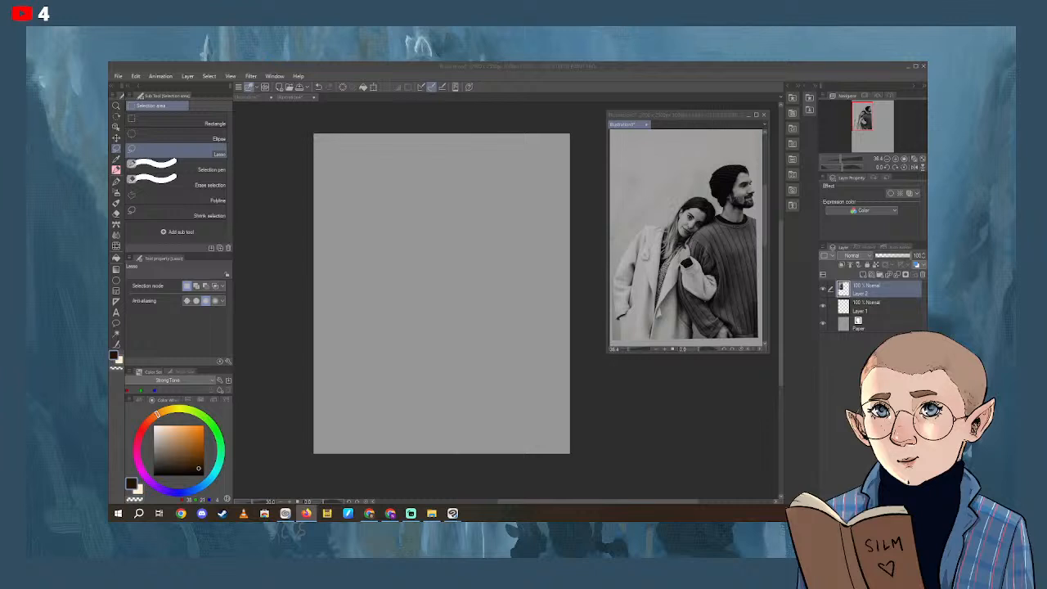
Choose the SU-Cream Pencil with a near-black colour, make Layer 1 active, and set the brush size to 10.7.
click(116, 169)
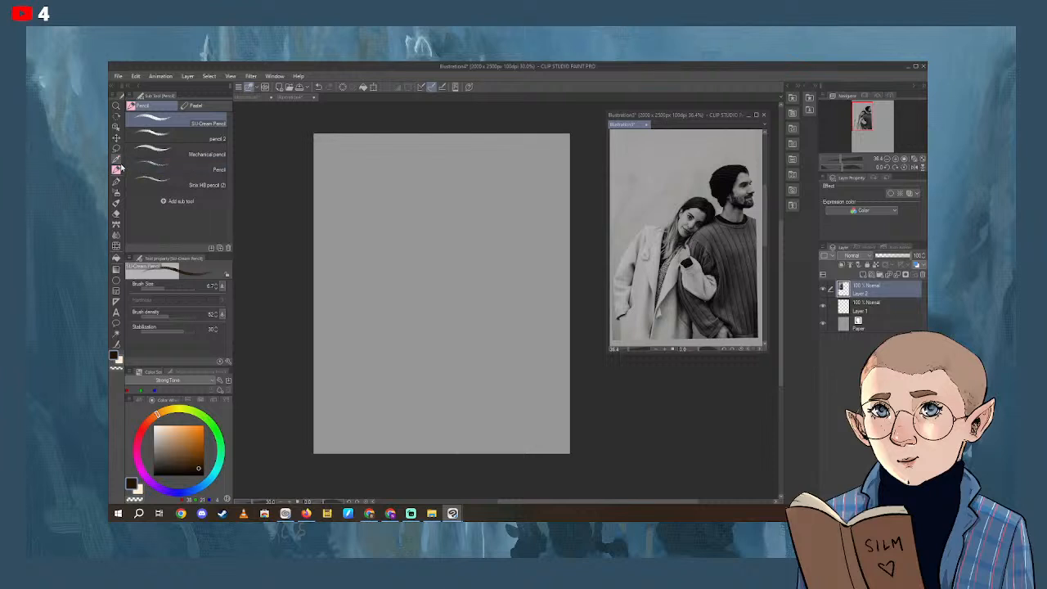
click(200, 468)
click(477, 165)
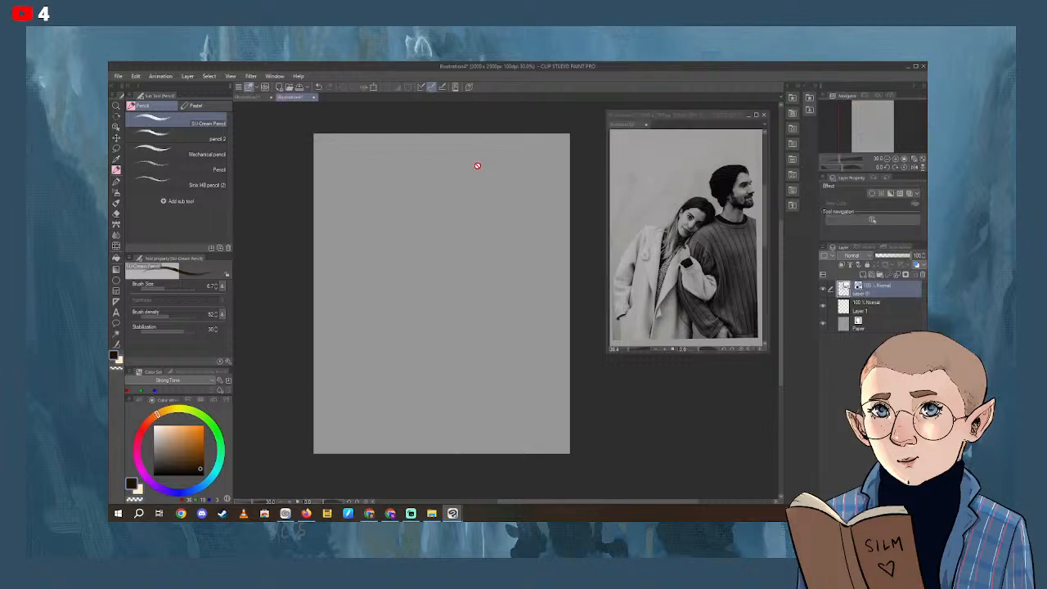
click(883, 305)
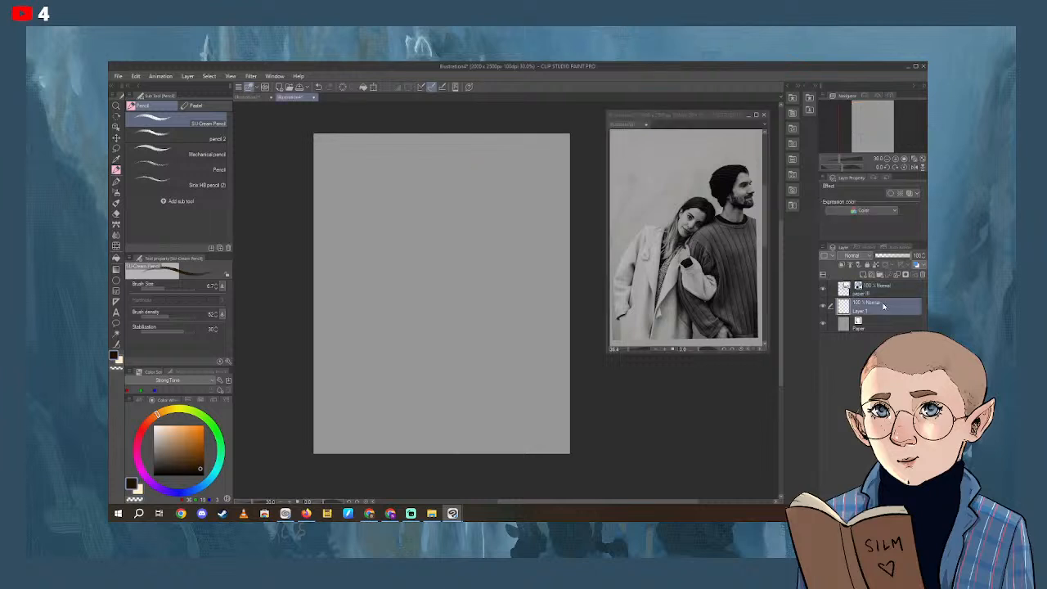
click(166, 285)
click(165, 287)
Sketch an oval for the man's head in the upper right of the canvas and erase the stray lines around it.
drag(460, 161, 513, 172)
mouse_move(462, 161)
mouse_down()
mouse_move(466, 214)
mouse_move(506, 227)
mouse_up()
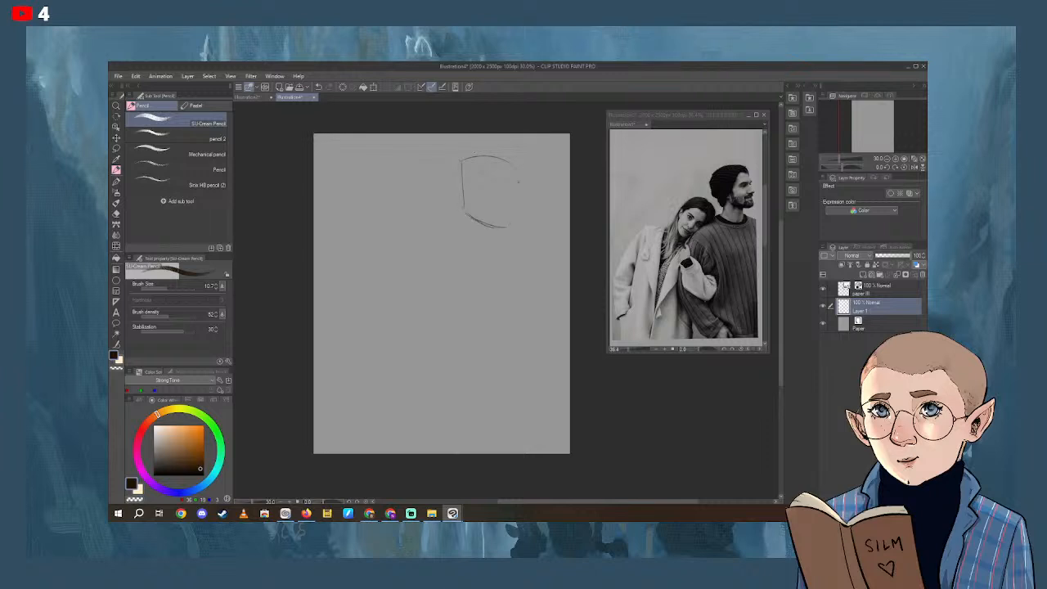
mouse_move(511, 169)
mouse_down()
mouse_move(513, 225)
mouse_move(462, 181)
mouse_move(480, 160)
mouse_move(518, 182)
mouse_move(513, 225)
mouse_move(472, 218)
mouse_move(475, 161)
mouse_move(463, 182)
mouse_up()
click(116, 213)
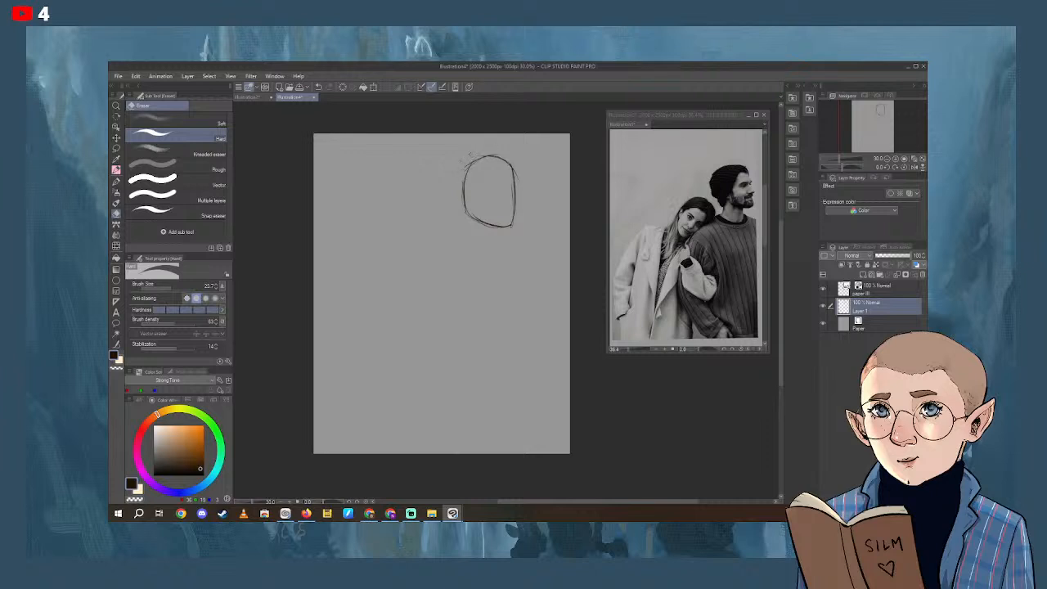
click(117, 170)
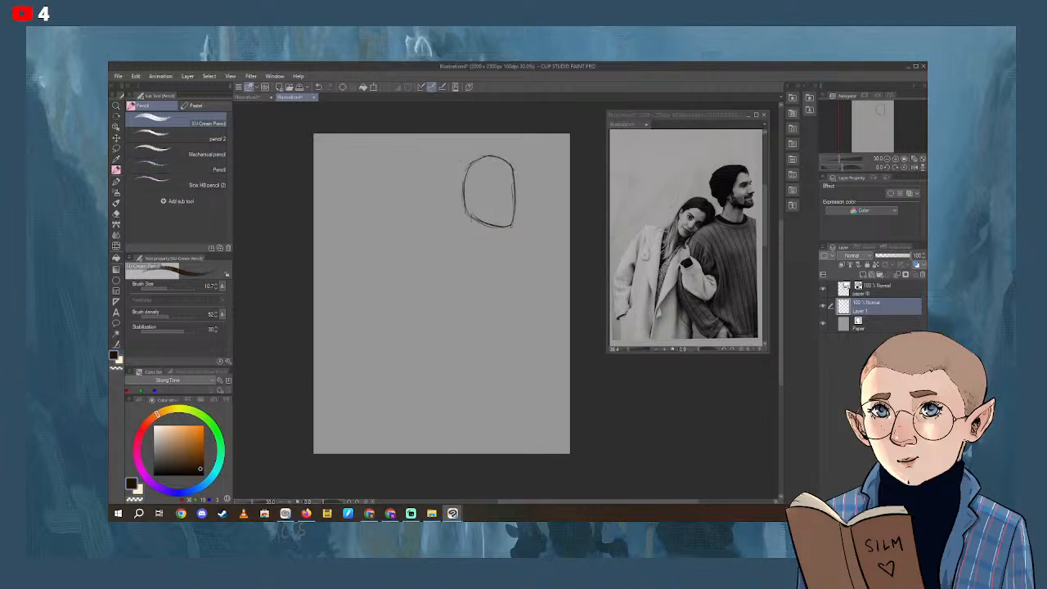
Sketch the man's neck and both sloping shoulder lines below the head oval.
mouse_move(500, 230)
mouse_down()
mouse_move(502, 252)
mouse_move(515, 236)
mouse_up()
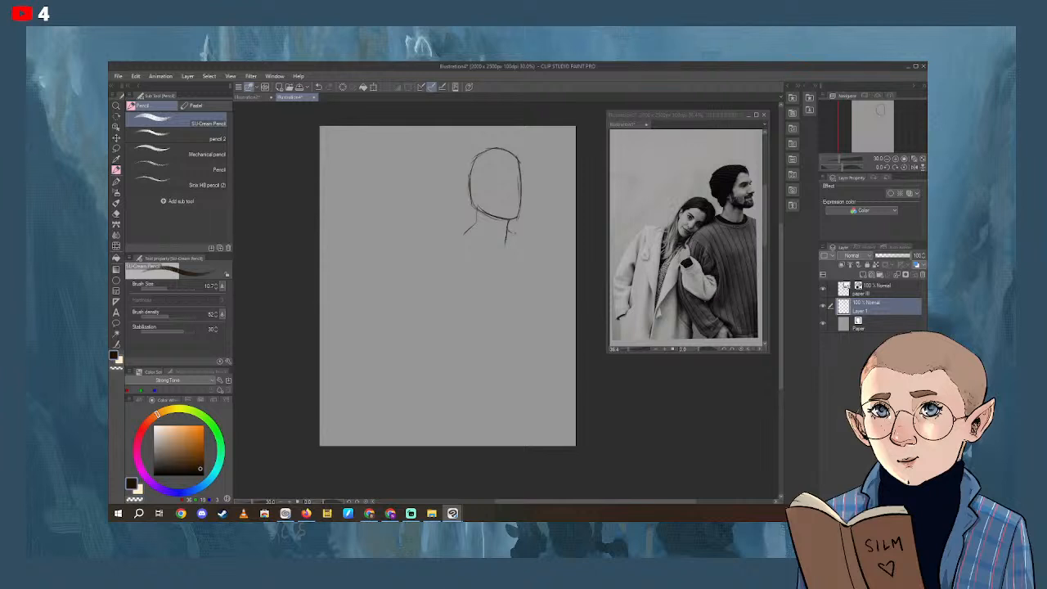
drag(508, 231, 563, 253)
drag(476, 224, 440, 268)
key(ctrl+z)
drag(475, 228, 430, 277)
drag(480, 378, 473, 340)
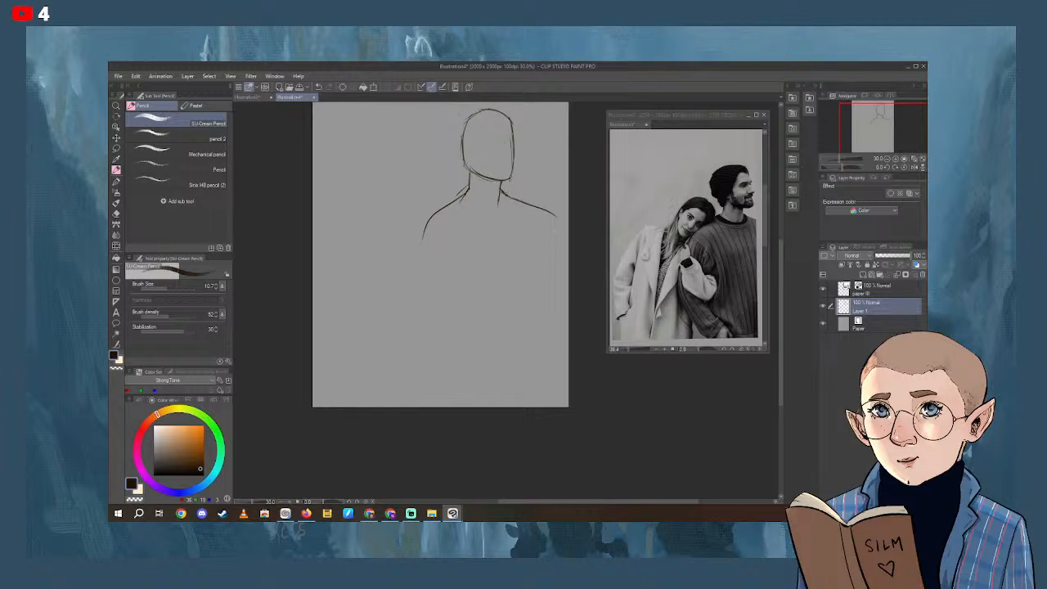
Redraw the man's right-hand shoulder curve and erase the surplus shoulder and neck lines.
mouse_move(500, 192)
mouse_down()
mouse_move(535, 199)
mouse_move(551, 229)
mouse_up()
click(116, 214)
drag(502, 195, 541, 207)
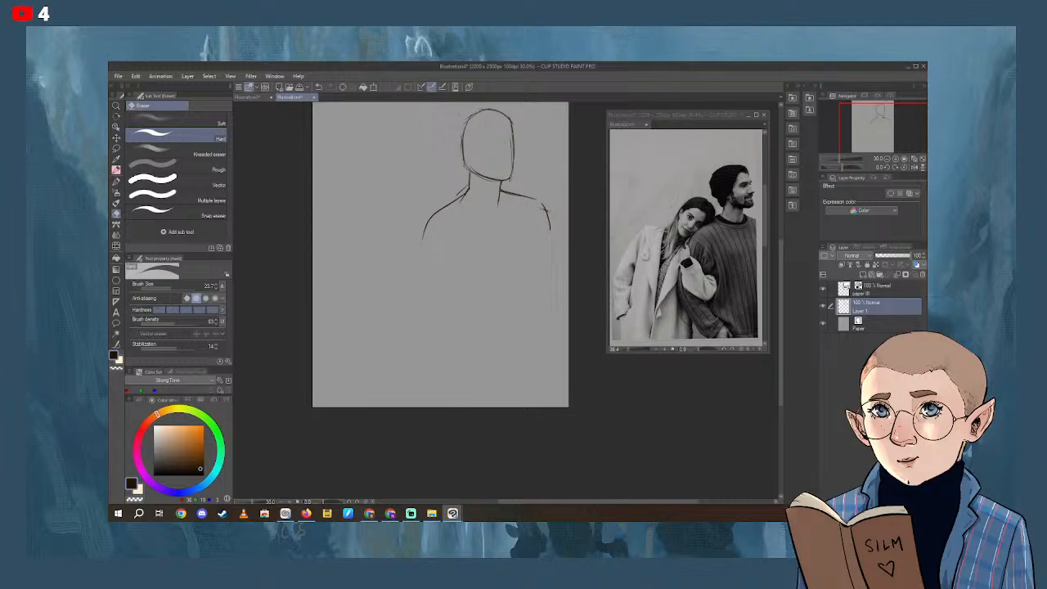
drag(555, 256, 562, 276)
drag(464, 214, 473, 206)
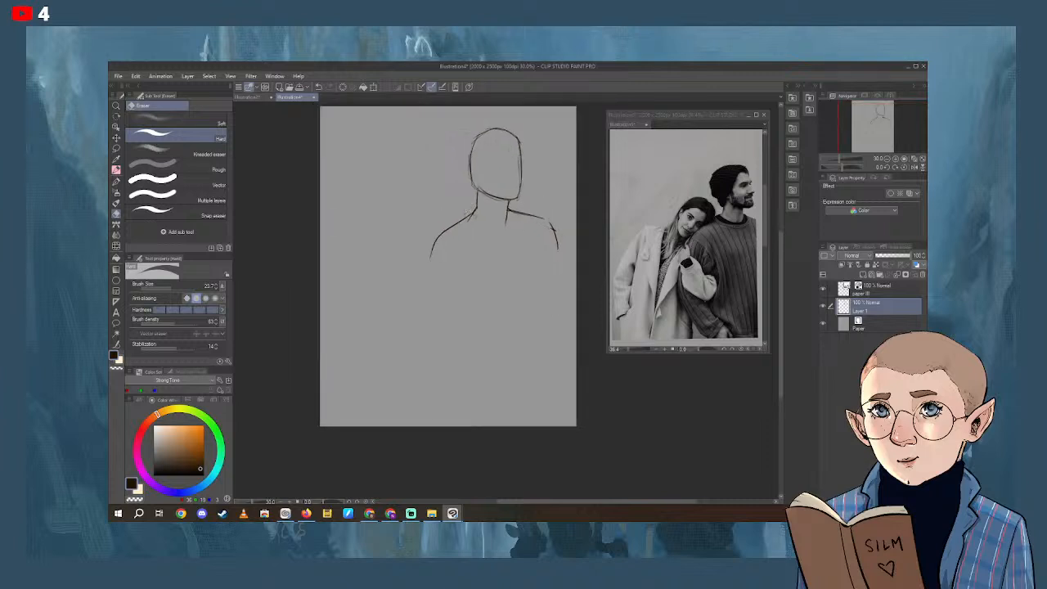
Sketch the sides of the man's torso, his waistline, and the hip lines running to the canvas's lower edge.
click(117, 169)
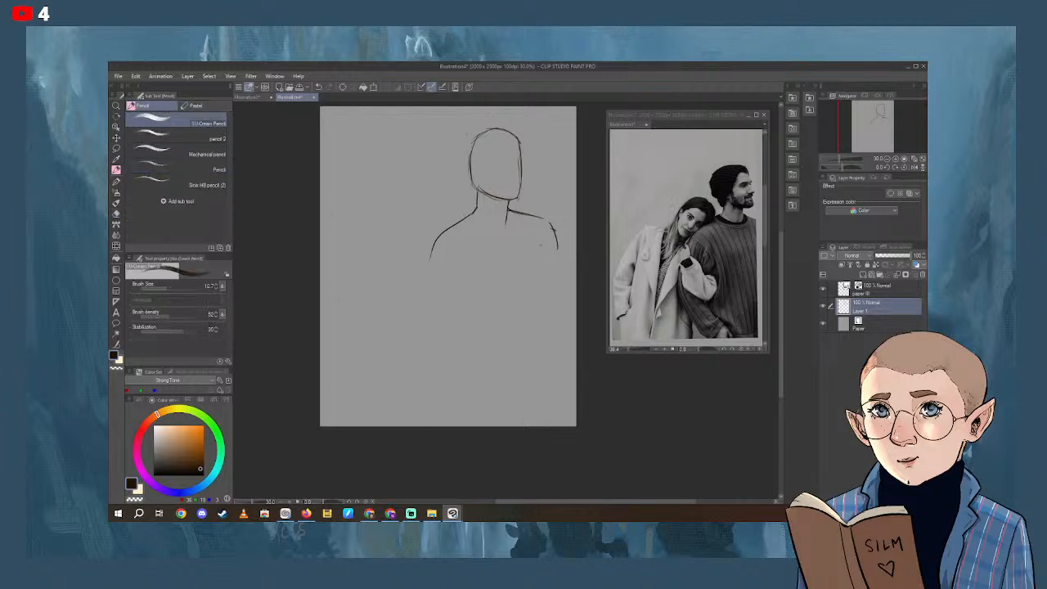
drag(542, 246, 534, 319)
drag(446, 276, 449, 299)
drag(488, 374, 541, 373)
drag(540, 299, 530, 373)
drag(454, 320, 452, 426)
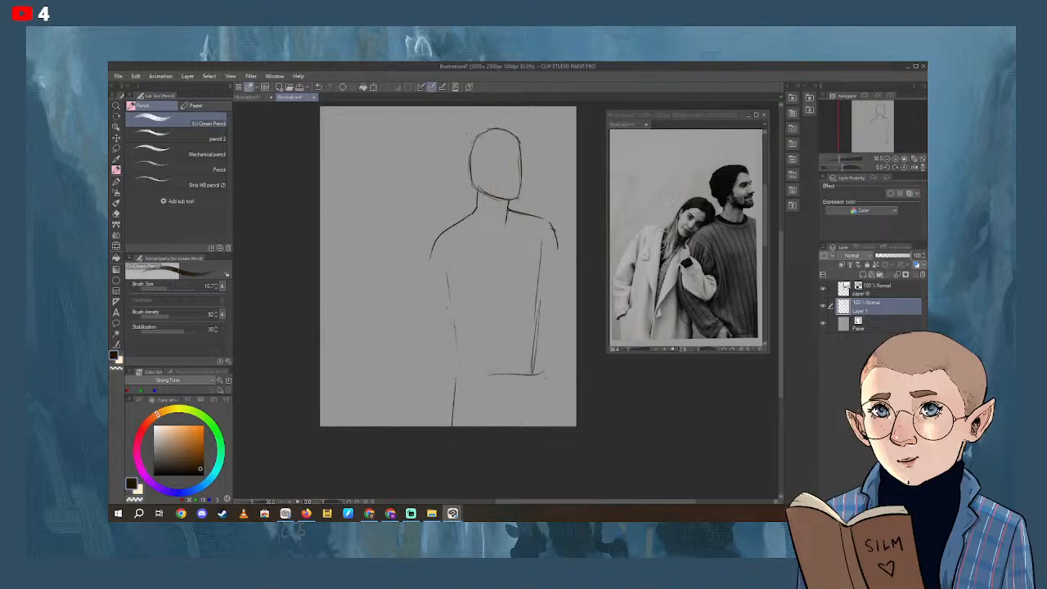
drag(547, 377, 545, 425)
drag(545, 347, 542, 426)
drag(561, 322, 559, 333)
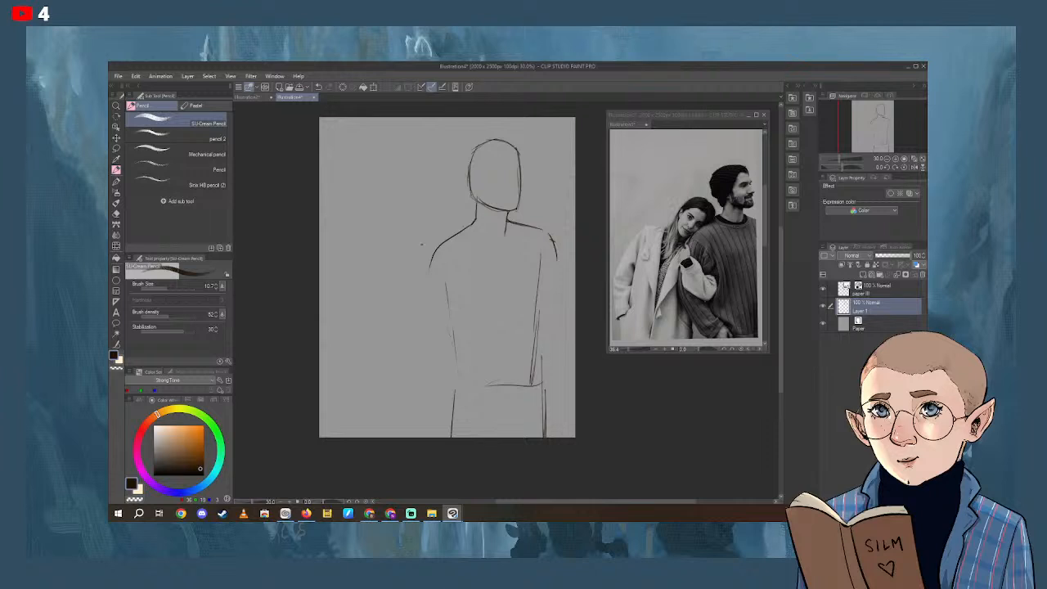
drag(446, 233, 419, 275)
drag(419, 200, 435, 207)
drag(389, 252, 424, 267)
mouse_move(424, 267)
mouse_down()
mouse_move(446, 222)
mouse_move(413, 196)
mouse_up()
key(ctrl+z)
key(ctrl+z)
key(ctrl+z)
key(ctrl+z)
key(ctrl+z)
Sketch the woman's tilted head leaning on the man's shoulder, with lines running down from her neck and his near arm.
drag(390, 252, 415, 263)
mouse_move(454, 213)
mouse_down()
mouse_move(426, 195)
mouse_move(459, 224)
mouse_up()
mouse_move(455, 213)
mouse_down()
mouse_move(422, 197)
mouse_move(395, 241)
mouse_move(427, 263)
mouse_move(447, 241)
mouse_up()
mouse_move(458, 219)
mouse_down()
mouse_move(421, 278)
mouse_move(421, 267)
mouse_move(409, 325)
mouse_move(442, 335)
mouse_up()
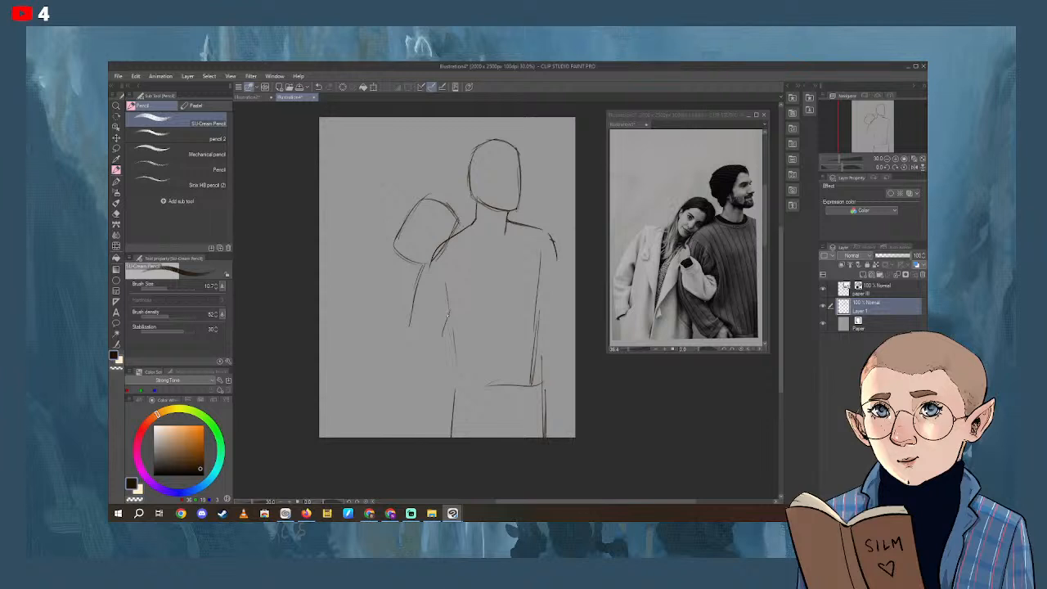
Block in the man's chest plane between the armpits and replace the slanted right-hand torso edge with a straighter line.
mouse_move(443, 252)
mouse_down()
mouse_move(464, 291)
mouse_move(527, 273)
mouse_move(515, 338)
mouse_up()
drag(536, 266, 553, 231)
click(117, 212)
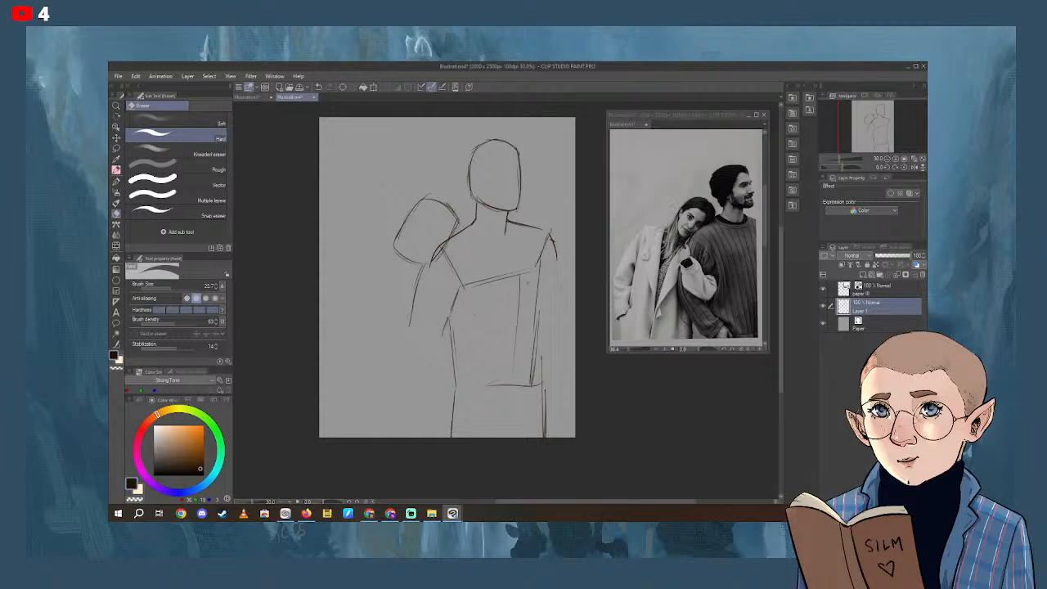
mouse_move(533, 311)
mouse_down()
mouse_move(536, 350)
mouse_move(546, 265)
mouse_move(533, 380)
mouse_up()
click(118, 169)
drag(541, 271, 537, 393)
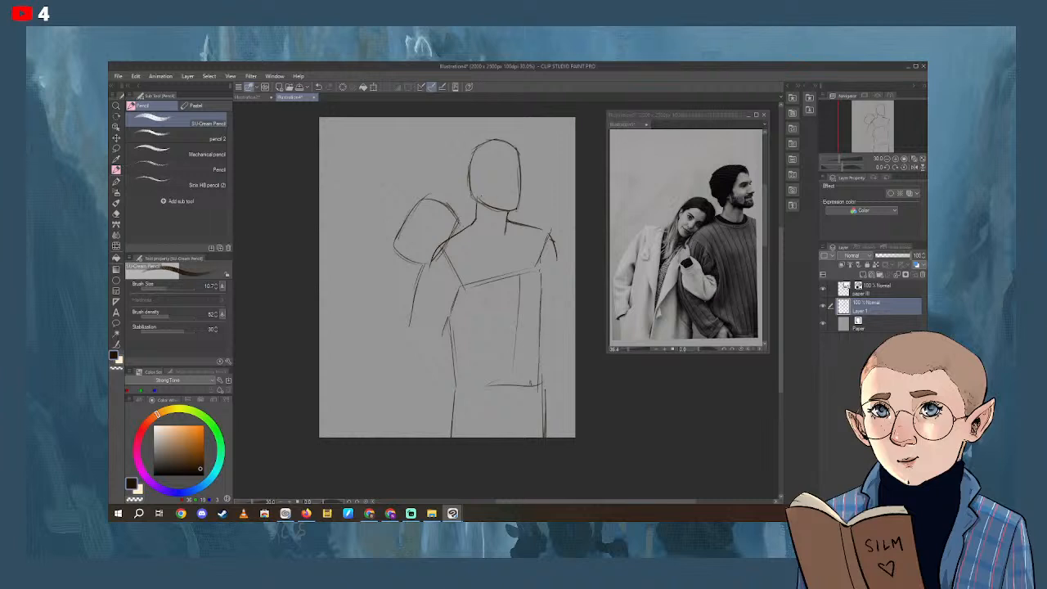
Refine the man's jawline and erase the rough lines around his chin and where the woman's head meets his shoulder.
drag(479, 197, 507, 214)
click(117, 212)
drag(488, 204, 517, 205)
drag(518, 168, 518, 186)
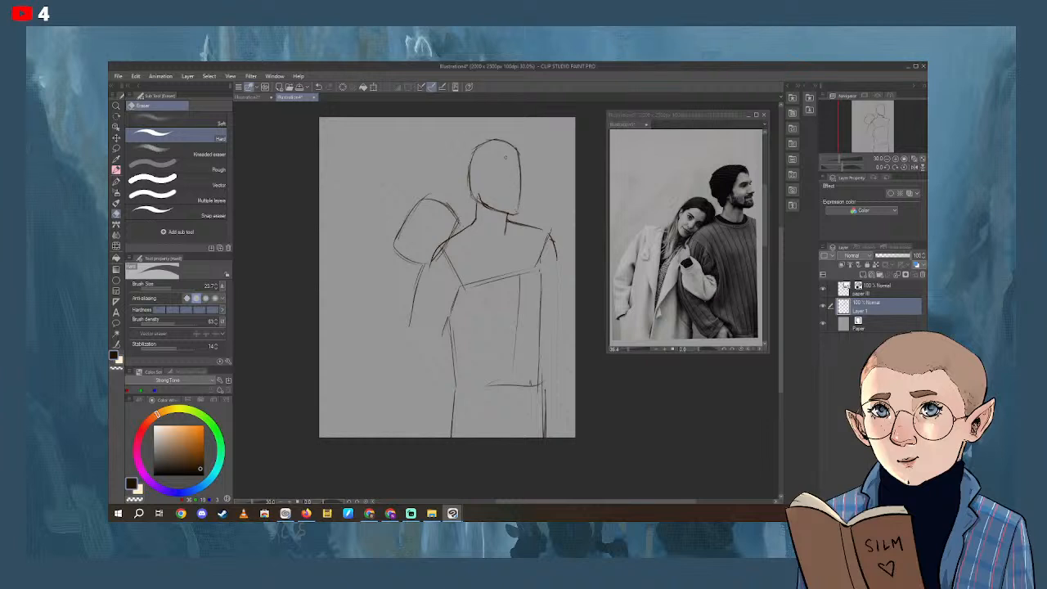
mouse_move(442, 243)
mouse_down()
mouse_move(436, 250)
mouse_move(456, 233)
mouse_up()
drag(427, 191, 455, 212)
Sketch the woman's outer shoulder and upper arm down to the canvas's left edge, plus a short collar line at her chest.
click(117, 169)
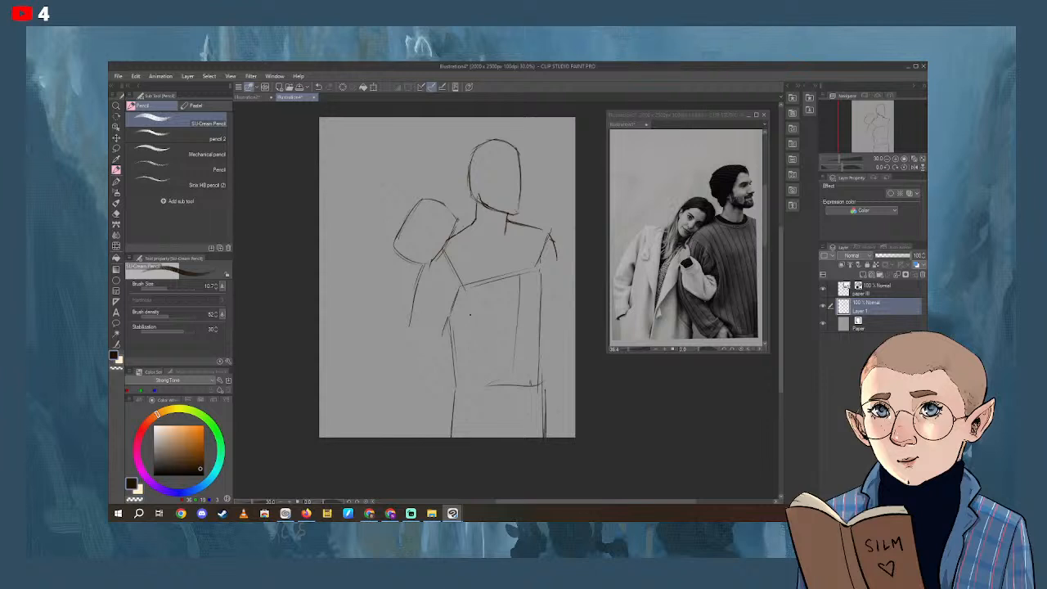
drag(424, 295, 418, 313)
mouse_move(391, 254)
mouse_down()
mouse_move(334, 264)
mouse_move(353, 262)
mouse_up()
mouse_move(398, 232)
mouse_down()
mouse_move(389, 253)
mouse_move(393, 243)
mouse_up()
drag(336, 263, 327, 296)
drag(331, 291, 317, 332)
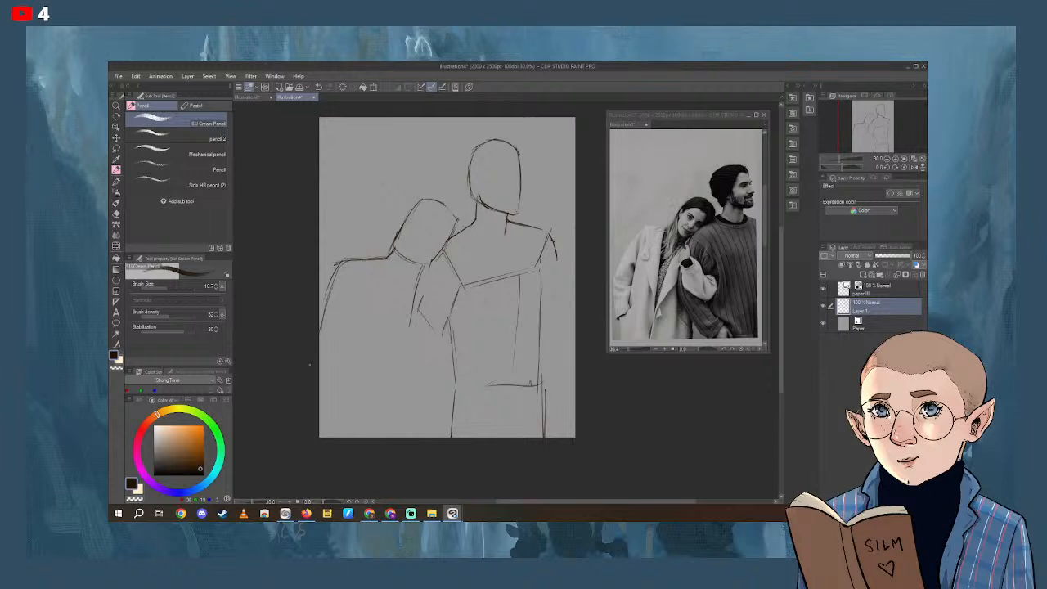
Sketch the woman's torso sides, waistband, and hips down to the canvas's lower edge.
click(116, 213)
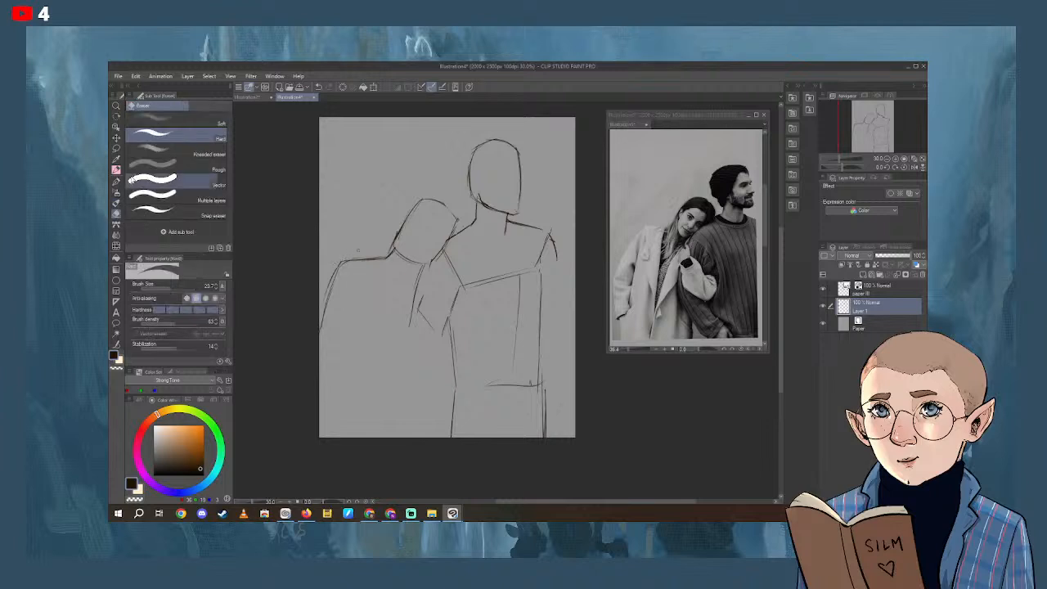
click(119, 181)
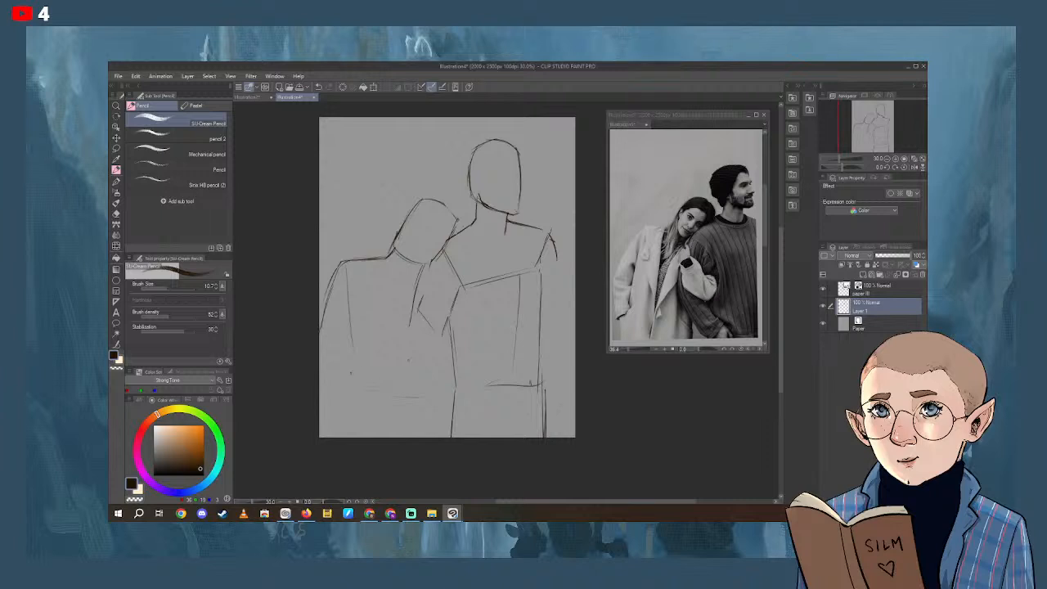
mouse_move(357, 380)
mouse_down()
mouse_move(403, 396)
mouse_move(420, 364)
mouse_move(408, 394)
mouse_up()
drag(431, 342, 421, 399)
mouse_move(358, 382)
mouse_down()
mouse_move(363, 401)
mouse_move(422, 402)
mouse_move(427, 432)
mouse_up()
drag(354, 399, 356, 436)
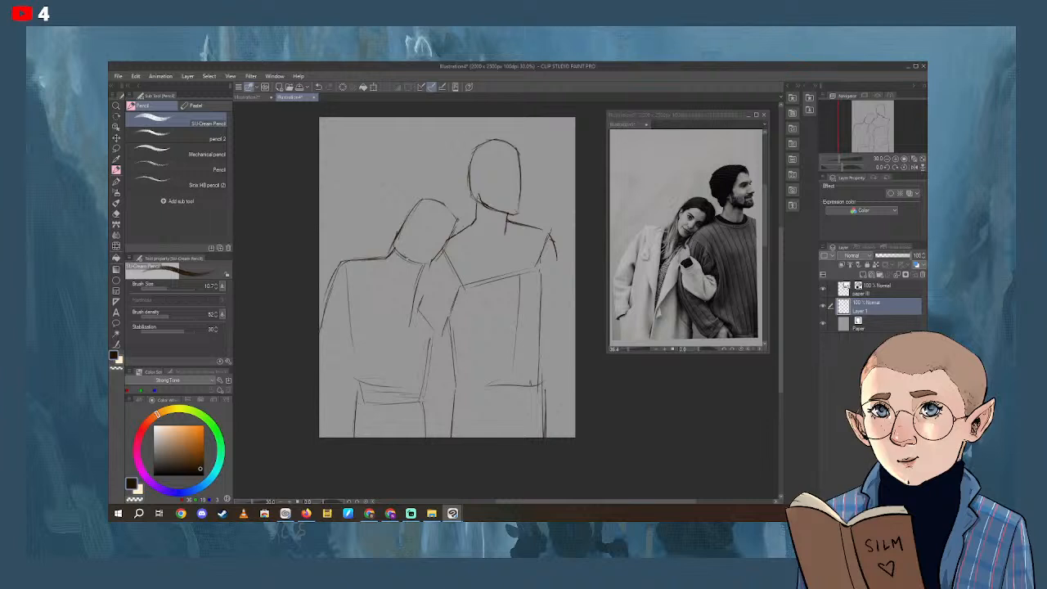
Redraw the side of the woman's head facing the man and erase the excess line on its opposite side.
drag(448, 247, 454, 209)
click(117, 213)
drag(394, 244, 398, 232)
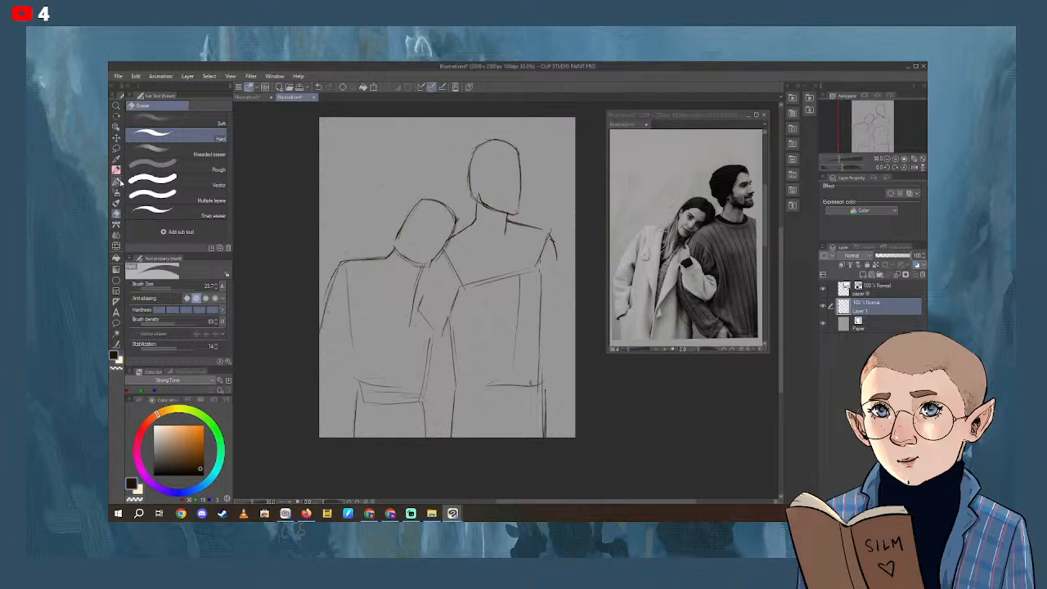
Sketch the woman's lower arm, her hand as a small oval, and her bent forearm crossing the man's near arm.
key(p)
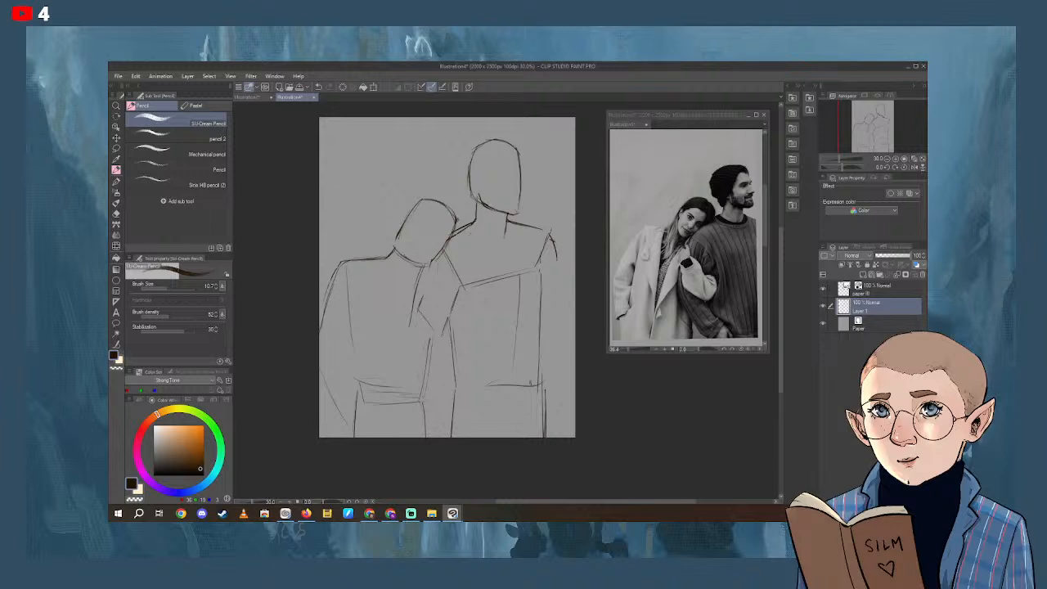
mouse_move(448, 301)
mouse_down()
mouse_move(453, 373)
mouse_move(436, 352)
mouse_move(469, 386)
mouse_up()
mouse_move(414, 352)
mouse_down()
mouse_move(429, 350)
mouse_move(439, 402)
mouse_up()
drag(407, 357, 447, 401)
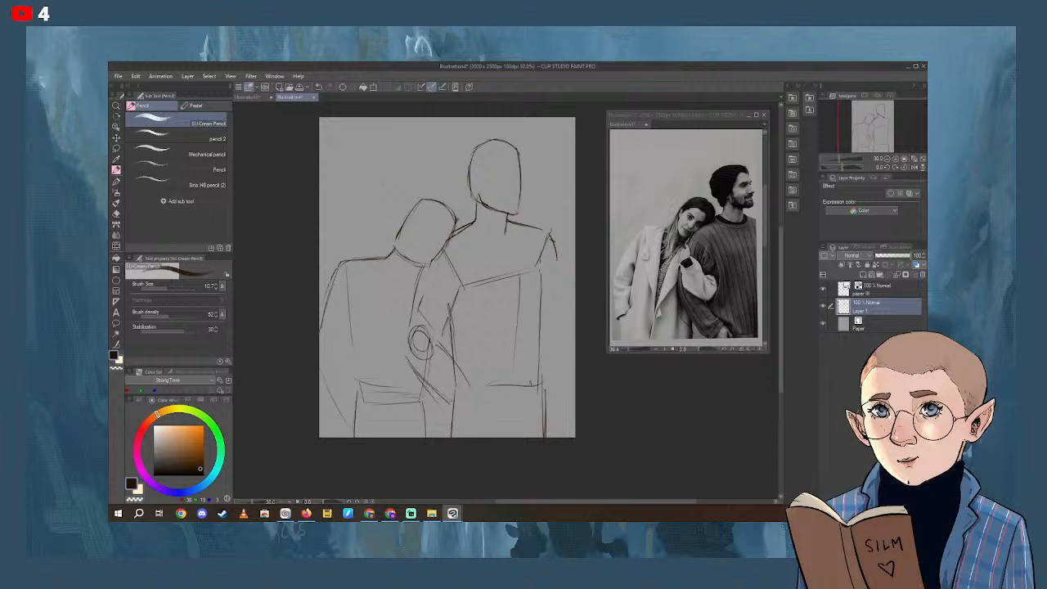
mouse_move(438, 344)
mouse_down()
mouse_move(471, 403)
mouse_move(458, 417)
mouse_up()
mouse_move(423, 268)
mouse_down()
mouse_move(415, 299)
mouse_move(428, 293)
mouse_move(448, 310)
mouse_move(421, 343)
mouse_up()
drag(463, 364, 473, 373)
drag(458, 290, 481, 352)
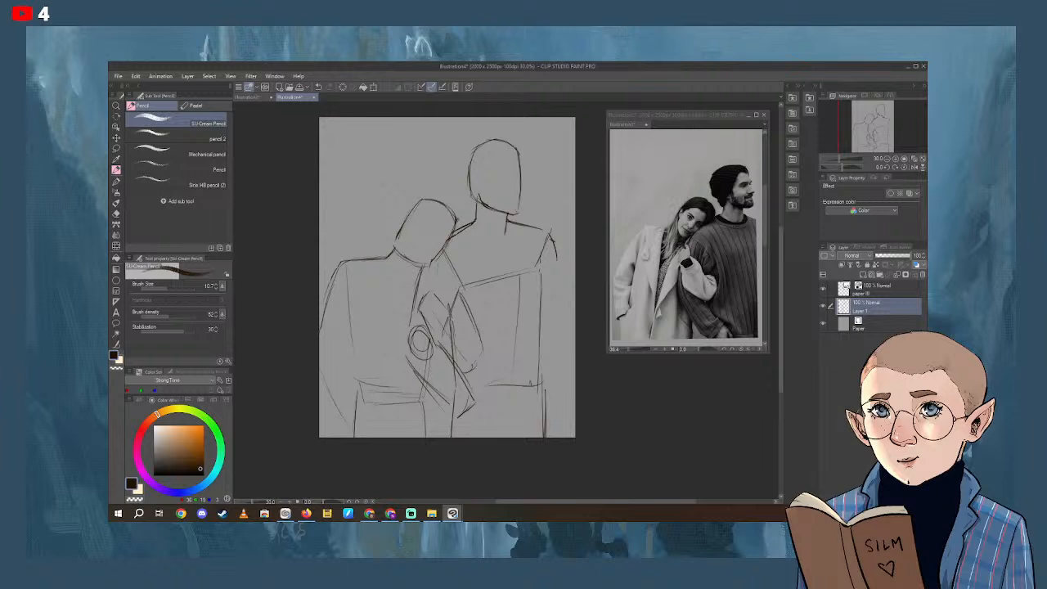
drag(453, 317, 470, 335)
Sketch angled construction lines across the man's midsection and reinforce his right-hand torso and hip edge.
drag(617, 382, 615, 389)
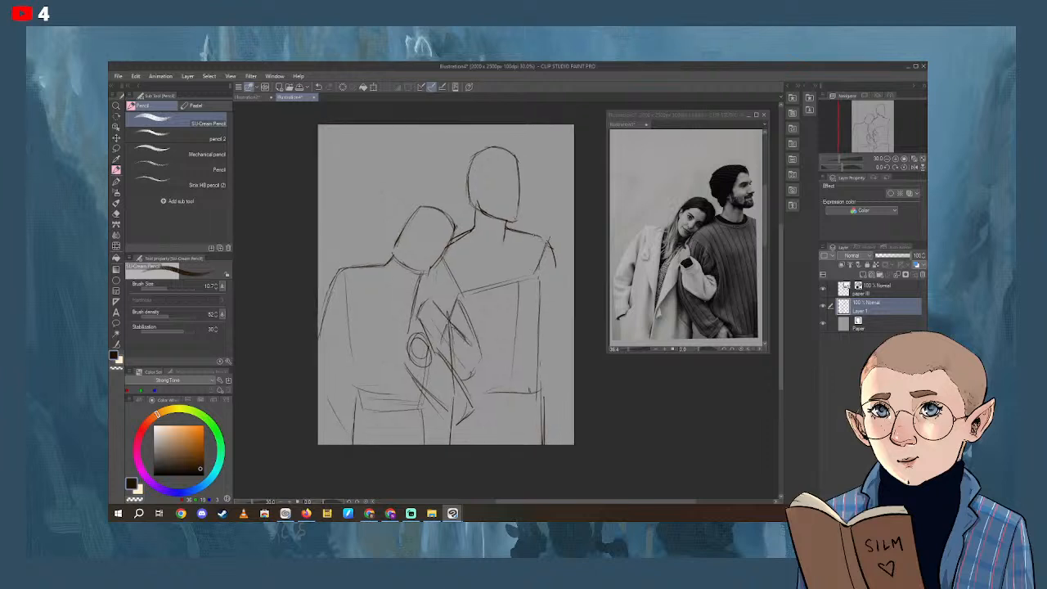
mouse_move(507, 227)
mouse_down()
mouse_move(551, 254)
mouse_move(558, 289)
mouse_move(541, 265)
mouse_move(539, 307)
mouse_move(495, 328)
mouse_up()
drag(532, 309, 528, 323)
mouse_move(545, 257)
mouse_down()
mouse_move(543, 302)
mouse_move(514, 369)
mouse_up()
drag(537, 329, 540, 444)
drag(537, 406, 535, 444)
Erase the pointed bump on the man's right-hand shoulder, redraw the slope, and sketch that arm hanging down his side.
key(e)
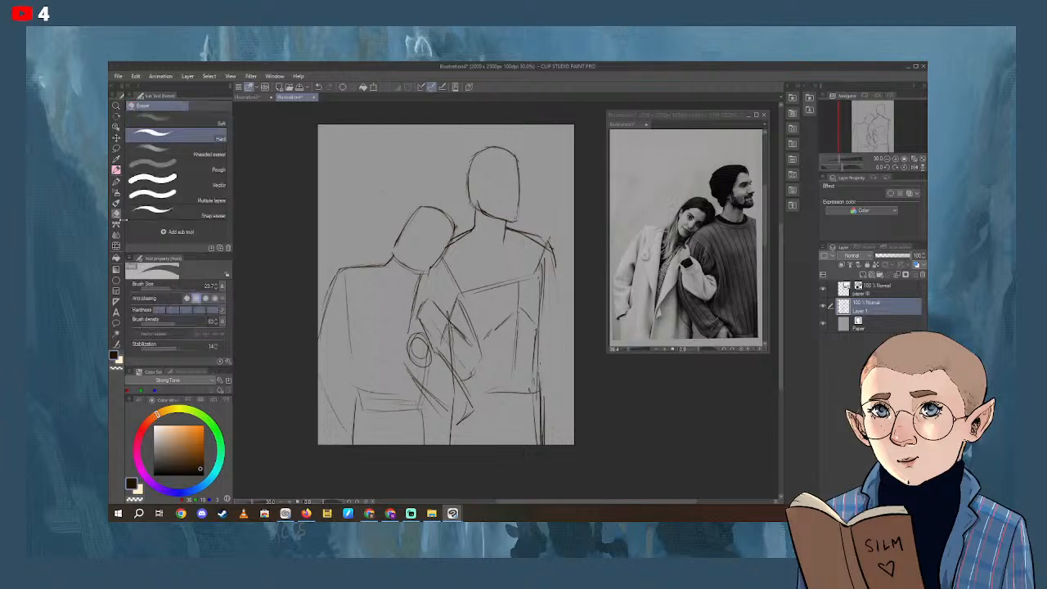
drag(528, 234, 553, 249)
click(117, 171)
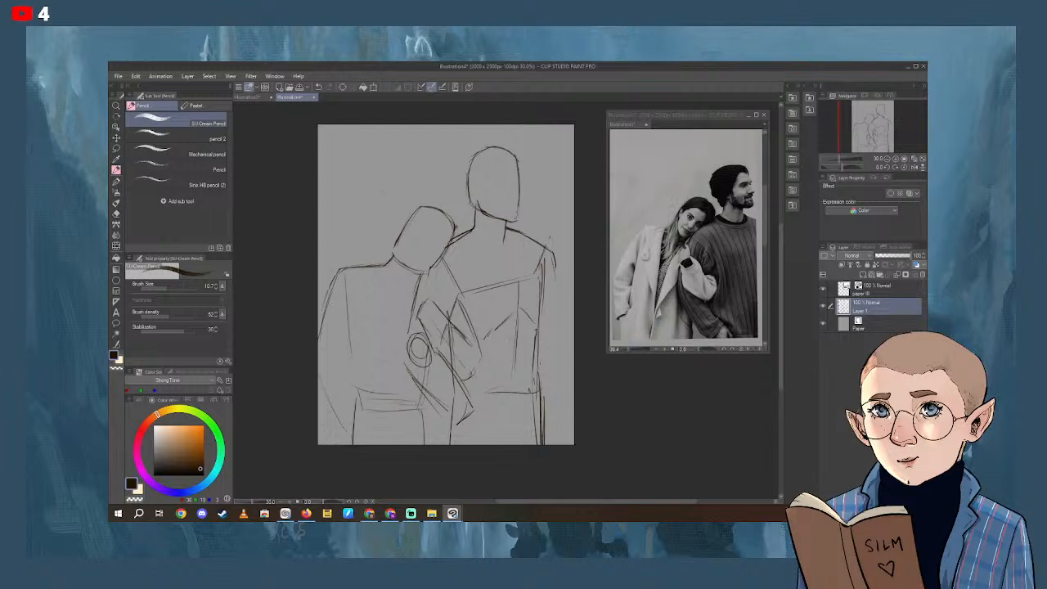
drag(520, 233, 553, 253)
drag(552, 256, 556, 327)
drag(556, 291, 557, 342)
drag(559, 378, 562, 436)
mouse_move(556, 337)
mouse_down()
mouse_move(561, 427)
mouse_move(565, 398)
mouse_up()
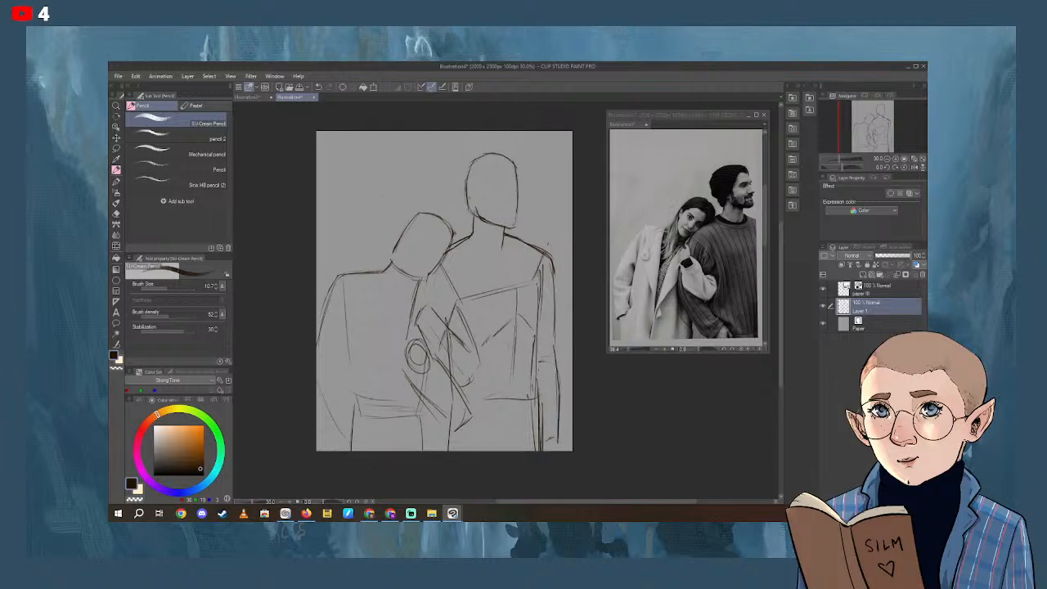
Reshape the back and top outline of the man's head and erase the excess lines above it.
mouse_move(466, 203)
mouse_down()
mouse_move(459, 161)
mouse_move(505, 150)
mouse_move(514, 173)
mouse_move(461, 164)
mouse_move(475, 155)
mouse_up()
drag(479, 159, 517, 163)
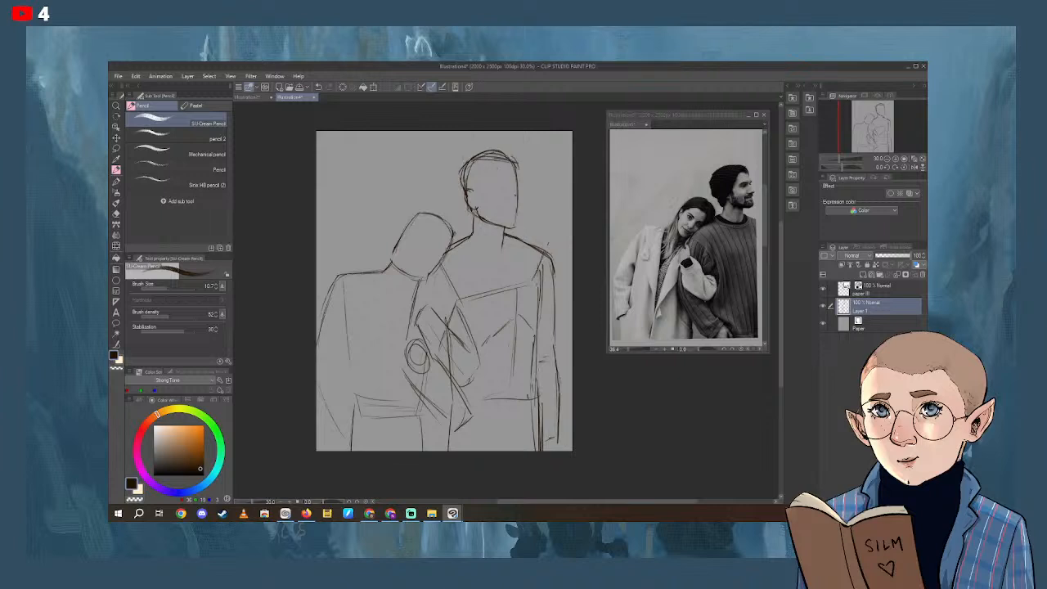
click(116, 213)
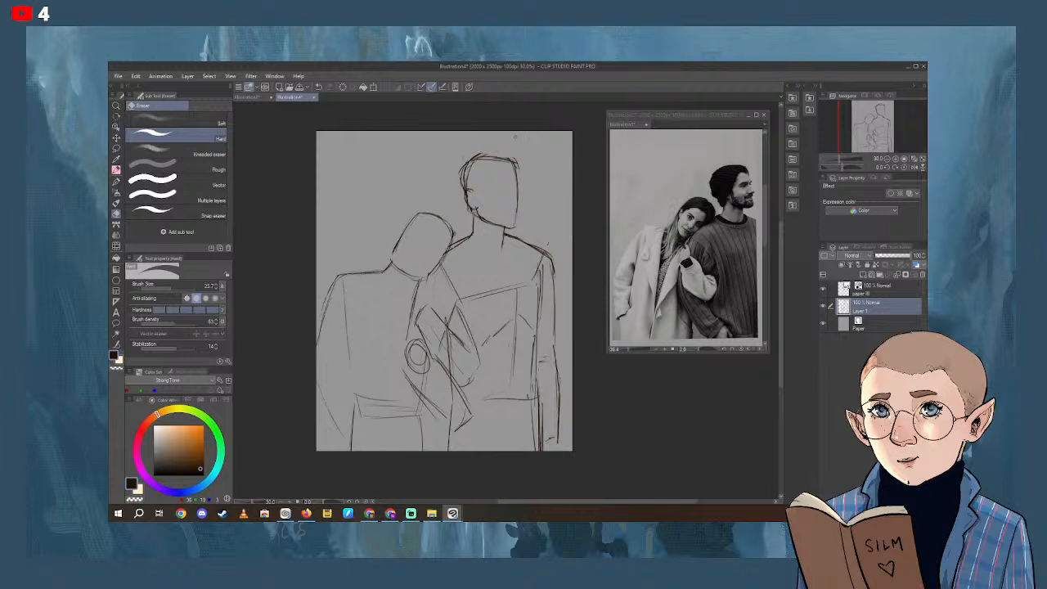
click(116, 170)
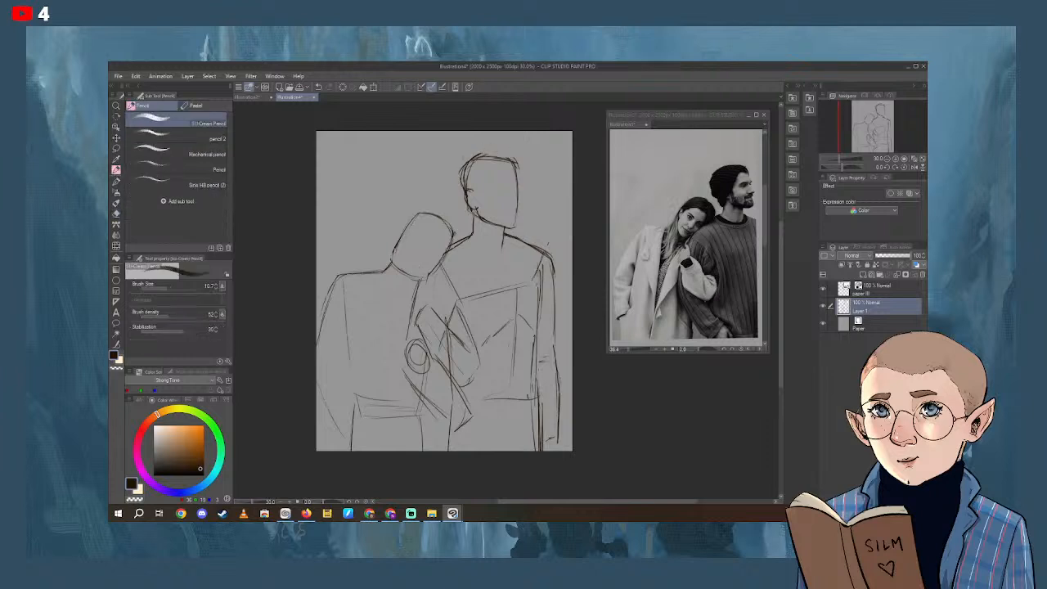
Add crossing facial guidelines to the woman's tilted head and a vertical face-plane line to the front of the man's head.
mouse_move(397, 239)
mouse_down()
mouse_move(416, 214)
mouse_move(413, 278)
mouse_up()
mouse_move(391, 231)
mouse_down()
mouse_move(452, 262)
mouse_move(427, 251)
mouse_up()
drag(514, 209, 516, 241)
drag(503, 152, 514, 227)
drag(508, 174, 518, 244)
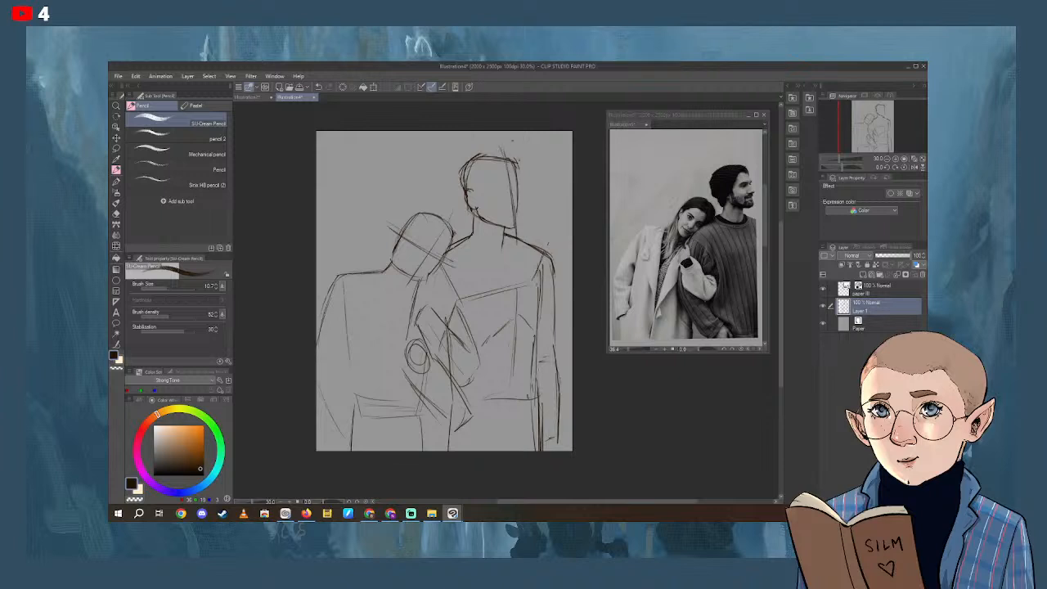
drag(512, 157, 518, 196)
drag(470, 163, 503, 154)
Sketch the woman's raised hand and wrist just below her chin, undoing and reworking the first lines.
mouse_move(436, 312)
mouse_down()
mouse_move(422, 330)
mouse_move(410, 327)
mouse_move(410, 308)
mouse_up()
mouse_move(412, 300)
mouse_down()
mouse_move(409, 319)
mouse_move(427, 303)
mouse_move(433, 313)
mouse_move(421, 322)
mouse_move(434, 320)
mouse_up()
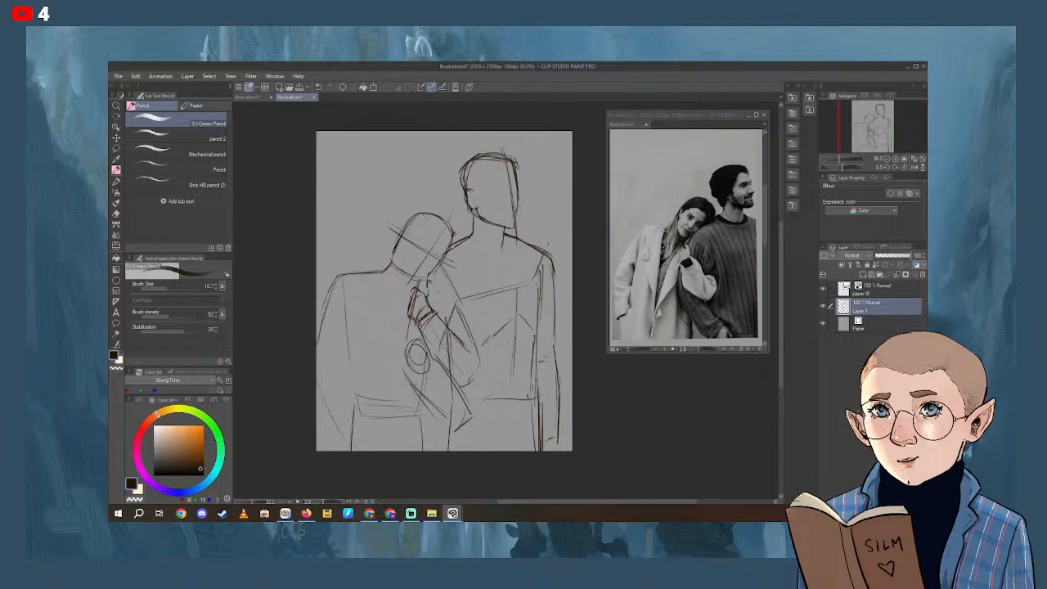
key(ctrl+z)
key(ctrl+z)
drag(424, 292, 431, 284)
Sketch the woman's outer hip and sleeve lines and reinforce the curve of her outer shoulder.
drag(360, 427, 346, 451)
mouse_move(349, 394)
mouse_down()
mouse_move(347, 439)
mouse_move(345, 418)
mouse_up()
mouse_move(326, 299)
mouse_down()
mouse_move(350, 275)
mouse_move(388, 272)
mouse_move(337, 281)
mouse_up()
Move the whole sketch layer slightly upward on the canvas and return to the pencil.
click(116, 137)
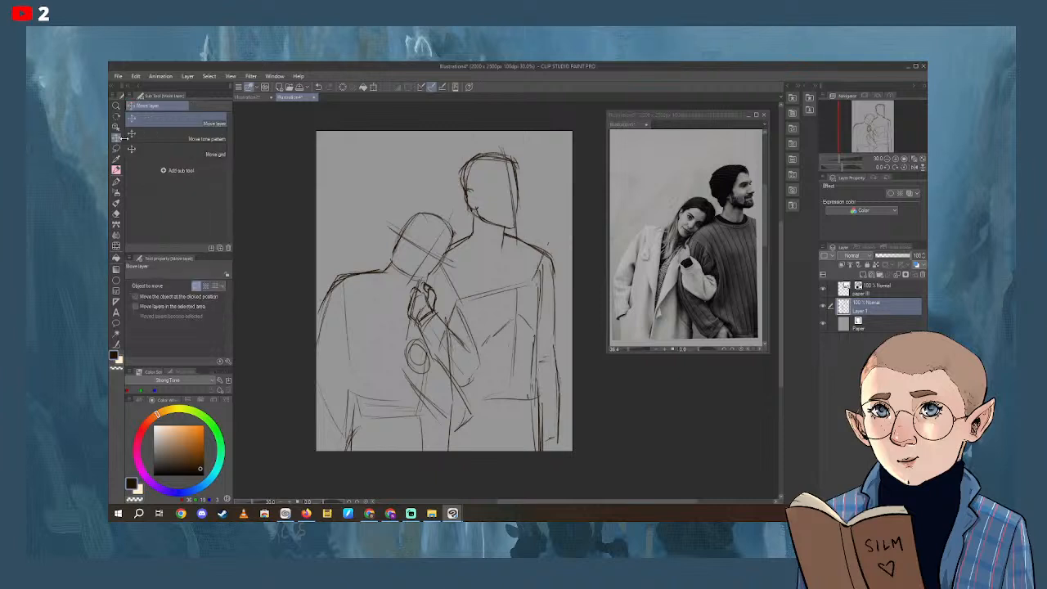
drag(524, 275, 517, 266)
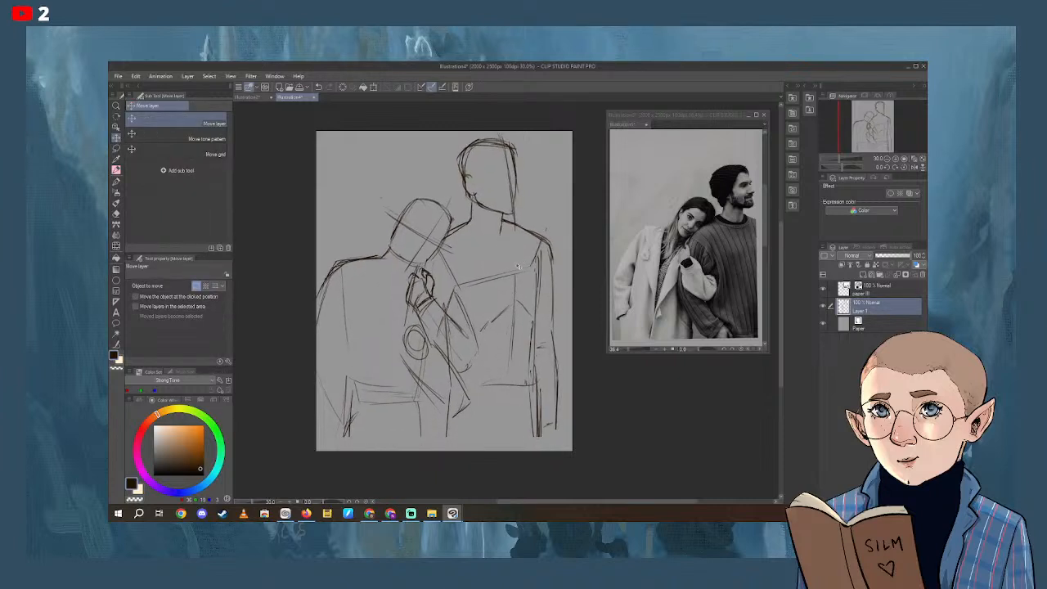
click(116, 169)
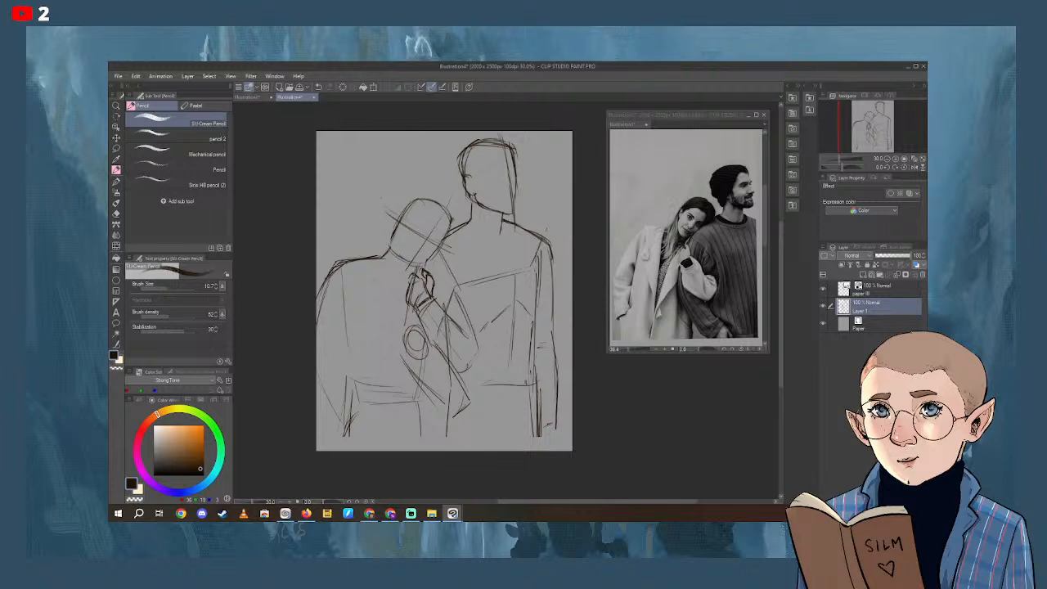
Raise the top of the woman's head, extend her outer leg line downward, and sketch the short block below the crossed arms.
drag(330, 413, 323, 450)
drag(392, 230, 431, 197)
drag(427, 394, 423, 439)
mouse_move(432, 400)
mouse_down()
mouse_move(424, 431)
mouse_move(451, 409)
mouse_move(447, 443)
mouse_up()
drag(450, 440, 424, 444)
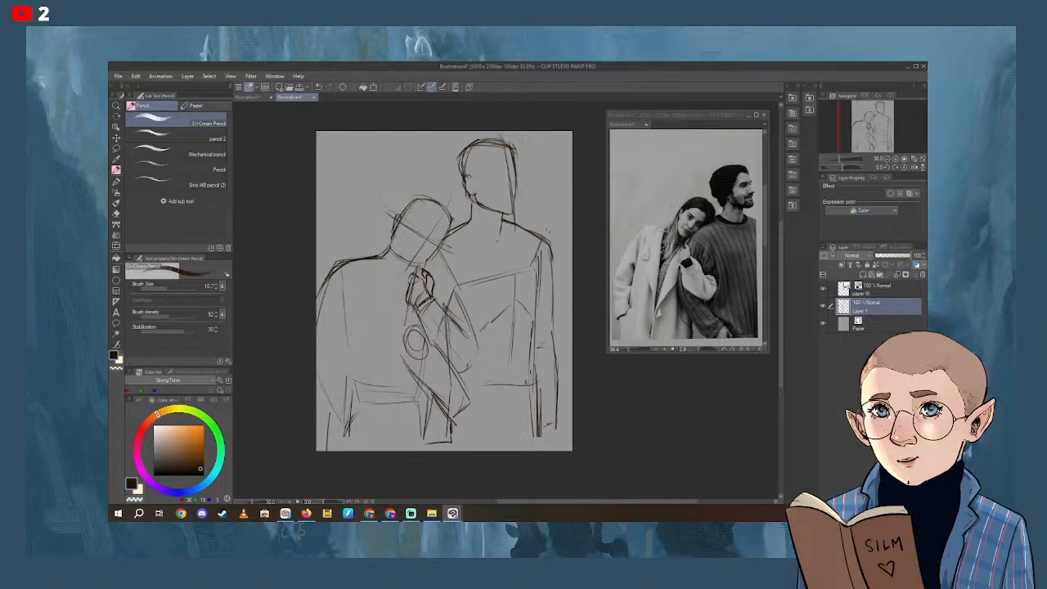
Sketch the man's neckline and extend the figures' outer leg lines to the canvas's bottom edge.
mouse_move(492, 241)
mouse_down()
mouse_move(449, 245)
mouse_move(487, 233)
mouse_up()
drag(541, 394, 539, 466)
drag(329, 423, 328, 451)
Sketch the woman's outer arm from shoulder through the bent elbow to the forearm and touch up the line beside her jaw.
mouse_move(325, 387)
mouse_down()
mouse_move(317, 409)
mouse_move(352, 434)
mouse_up()
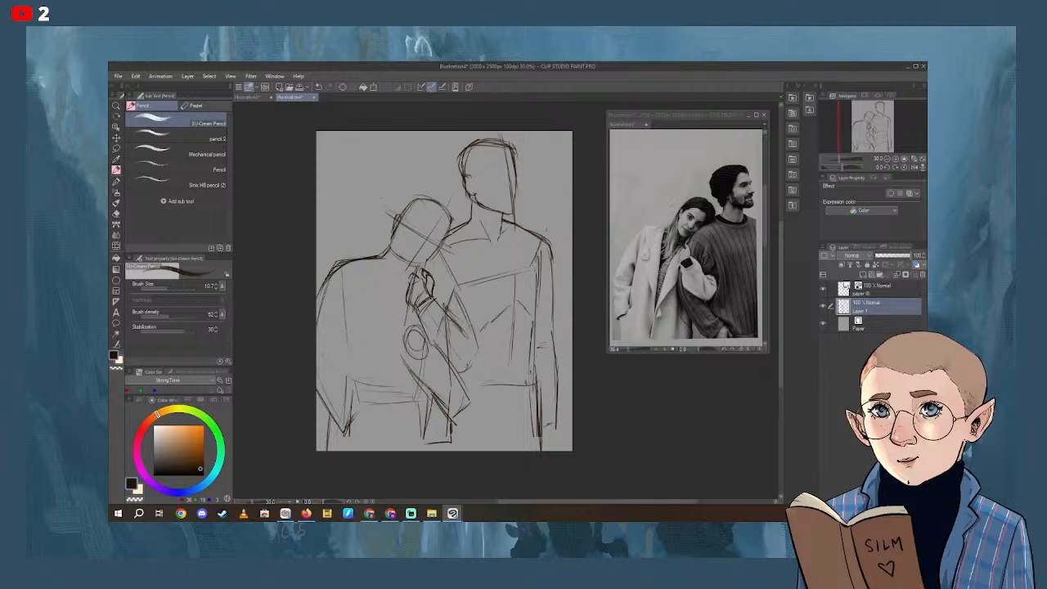
drag(330, 370, 355, 420)
drag(335, 340, 330, 362)
drag(343, 296, 332, 355)
drag(340, 274, 337, 387)
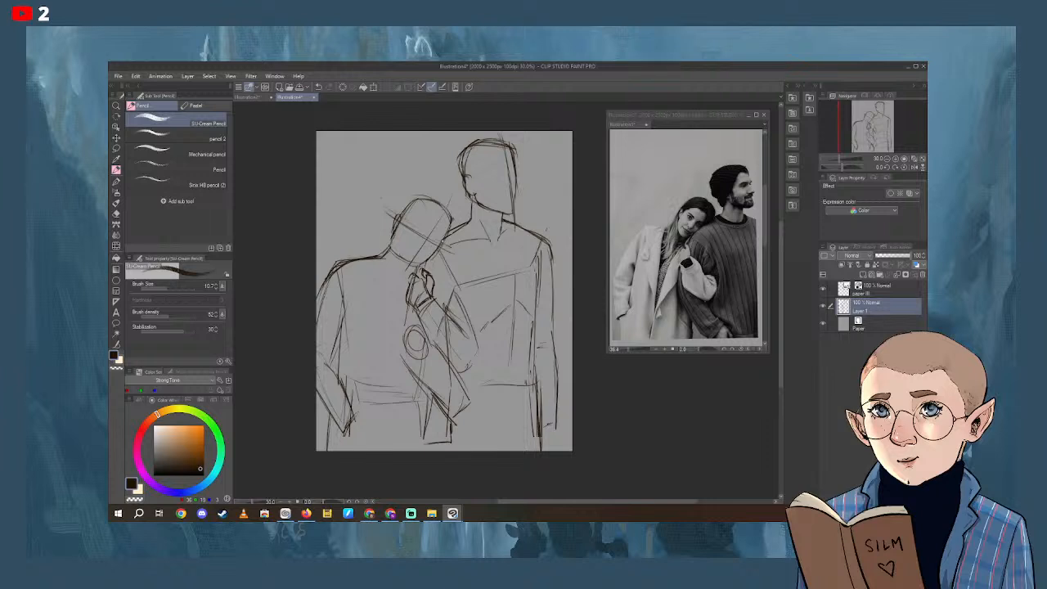
drag(444, 240, 435, 255)
Tint the sketch layer with a blue layer color and add a new raster layer above it.
click(922, 266)
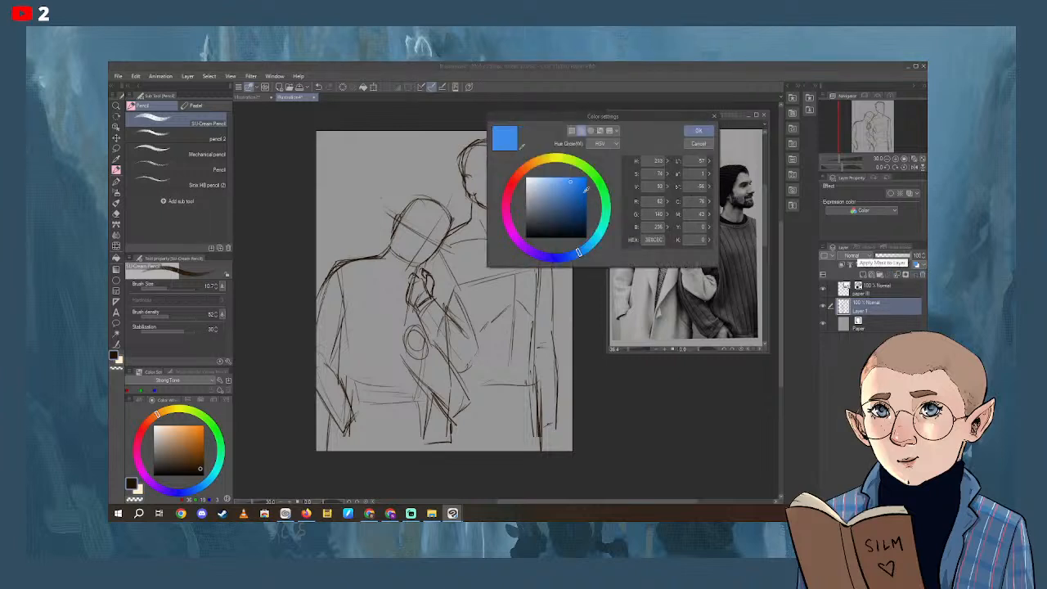
click(699, 131)
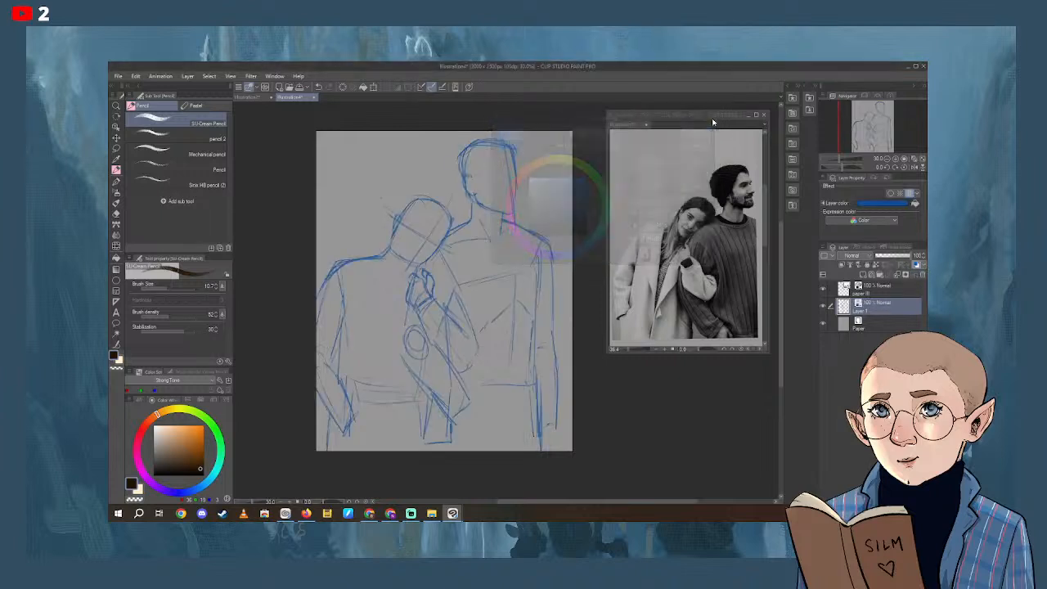
click(868, 269)
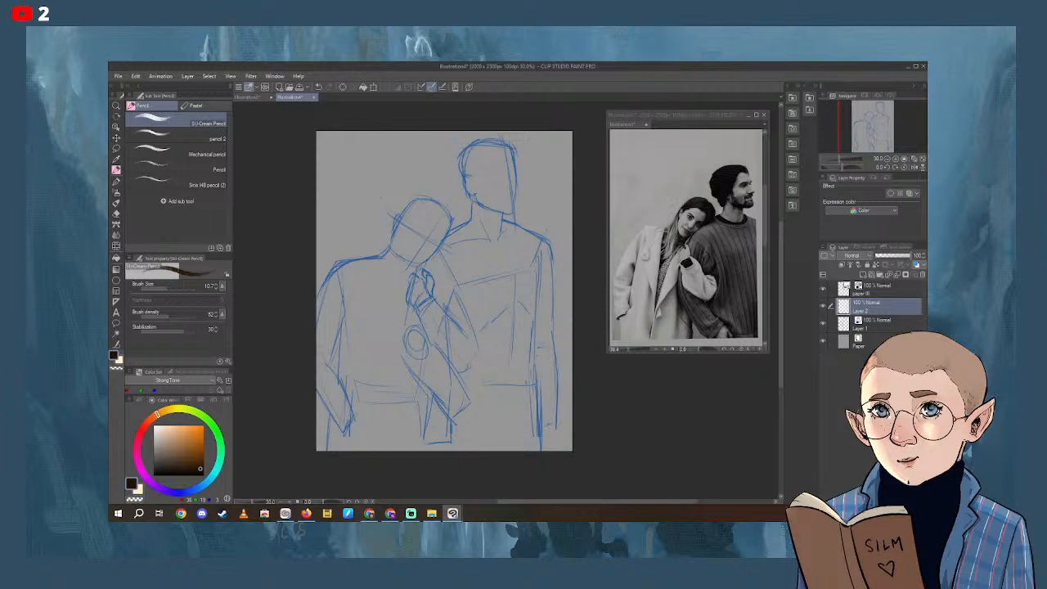
Draw the man's head outline, jaw and facial profile in black on the new layer, erasing part of the front line.
drag(476, 195, 510, 214)
mouse_move(466, 158)
mouse_down()
mouse_move(461, 176)
mouse_move(483, 143)
mouse_move(515, 155)
mouse_up()
drag(519, 178, 515, 211)
click(116, 213)
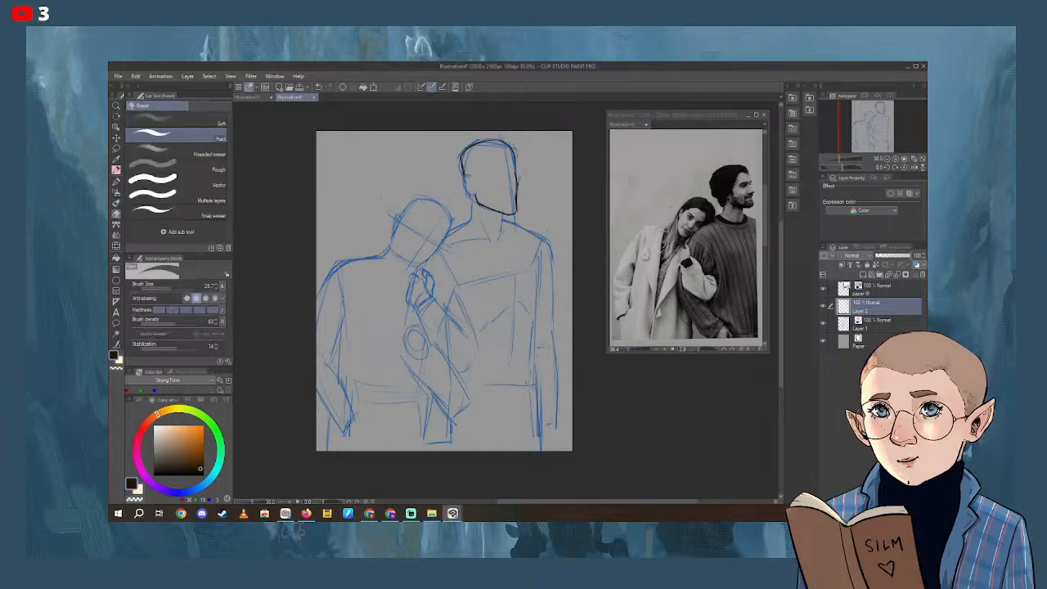
drag(519, 177, 518, 189)
click(117, 160)
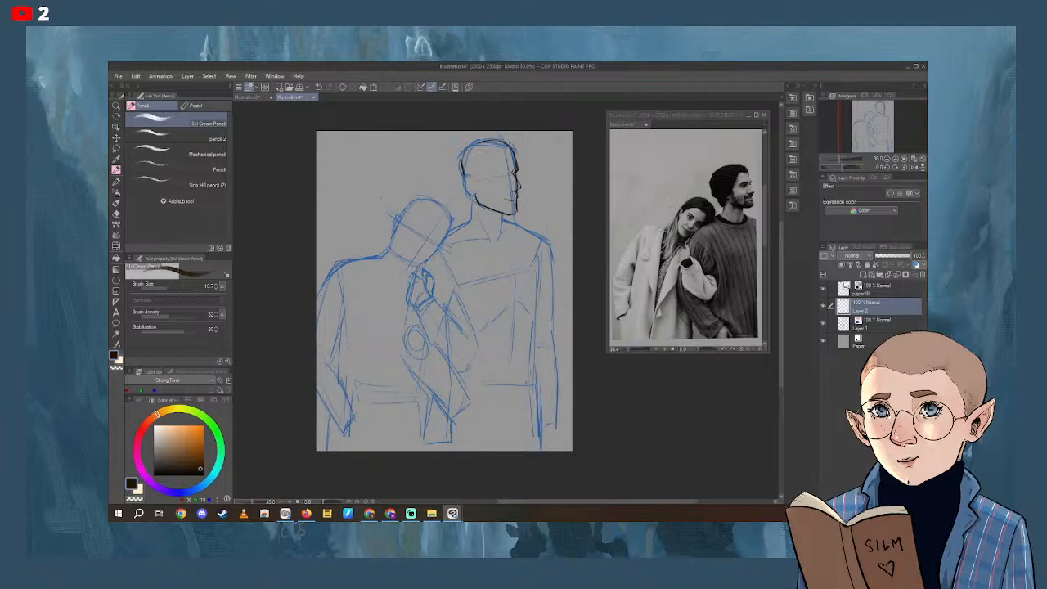
Set the pencil's brush size to 13.6 and draw the man's neck and shoulder slopes.
click(163, 288)
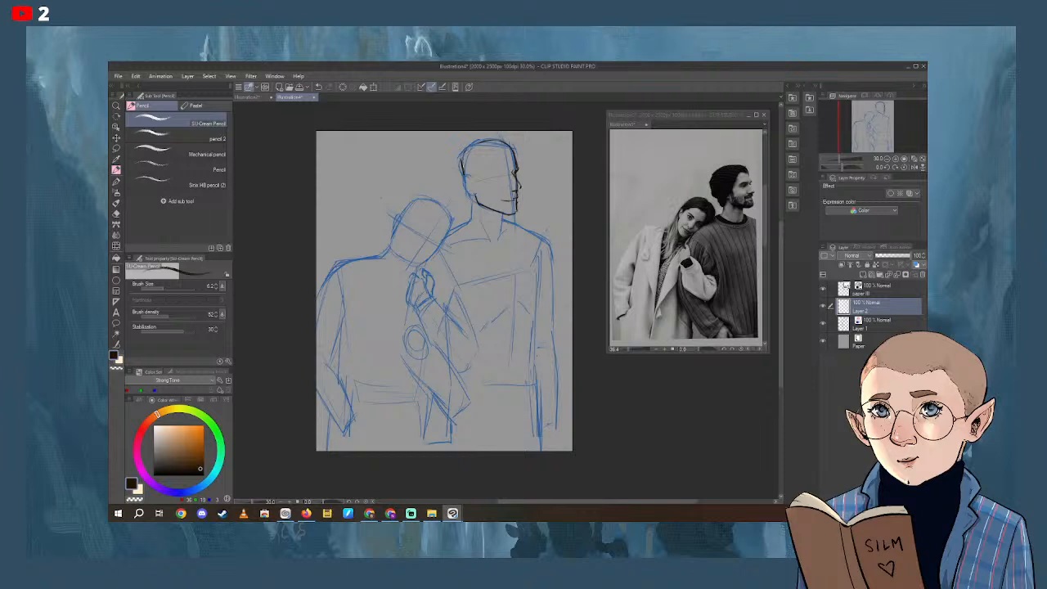
click(163, 286)
click(171, 287)
mouse_move(450, 230)
mouse_down()
mouse_move(469, 220)
mouse_move(469, 196)
mouse_up()
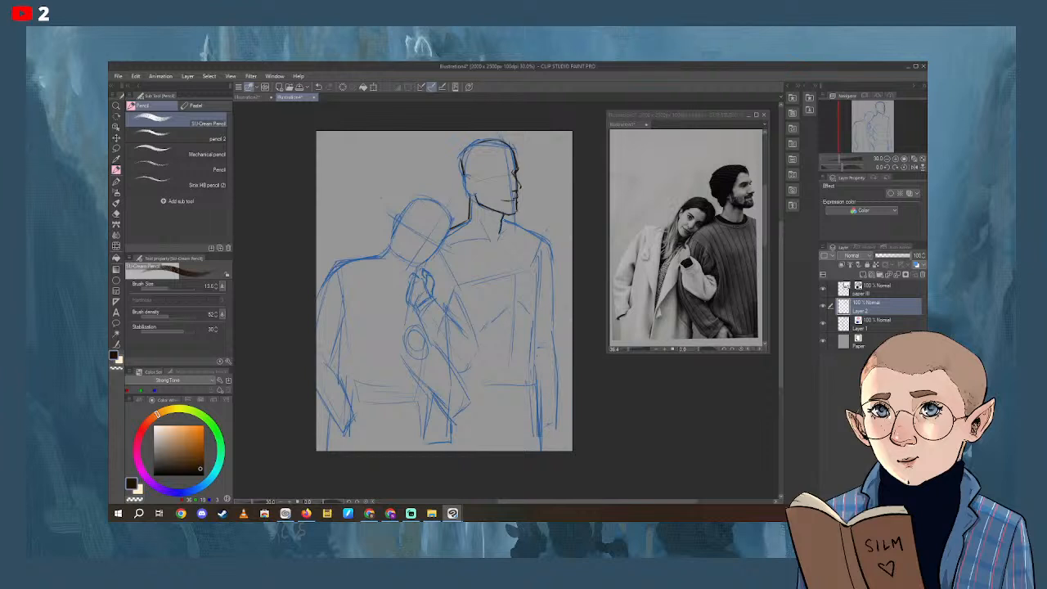
drag(502, 219, 547, 241)
Draw the man's ear and the outline of swept-back hair falling behind his neck, erasing overlapping lines around the ear.
drag(463, 158, 458, 175)
mouse_move(464, 149)
mouse_down()
mouse_move(455, 217)
mouse_move(516, 223)
mouse_up()
mouse_move(463, 158)
mouse_down()
mouse_move(458, 173)
mouse_move(497, 139)
mouse_up()
mouse_move(460, 171)
mouse_down()
mouse_move(456, 182)
mouse_move(478, 197)
mouse_up()
key(e)
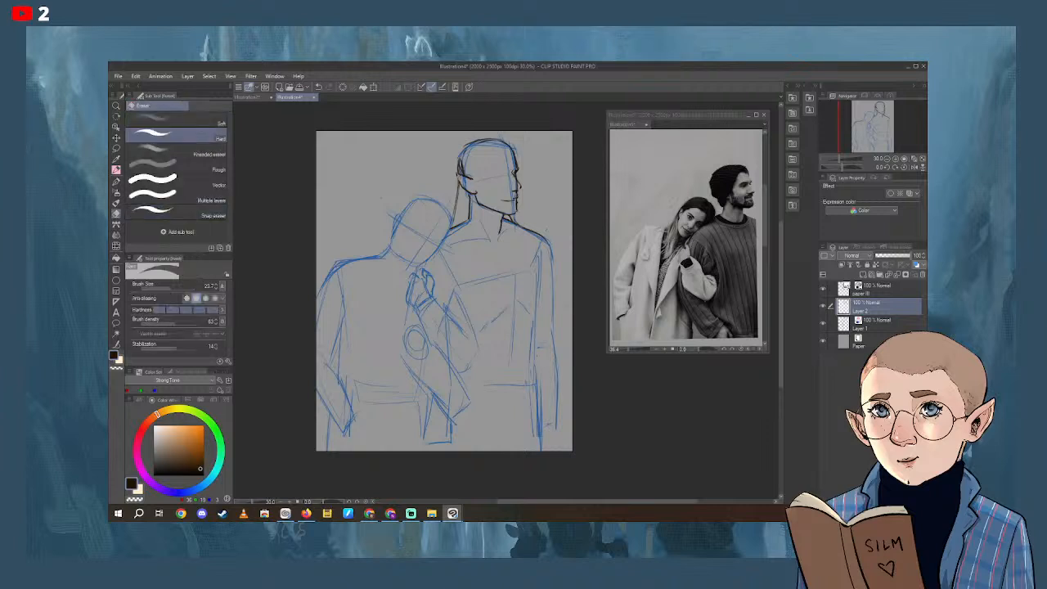
drag(462, 162, 464, 173)
click(116, 170)
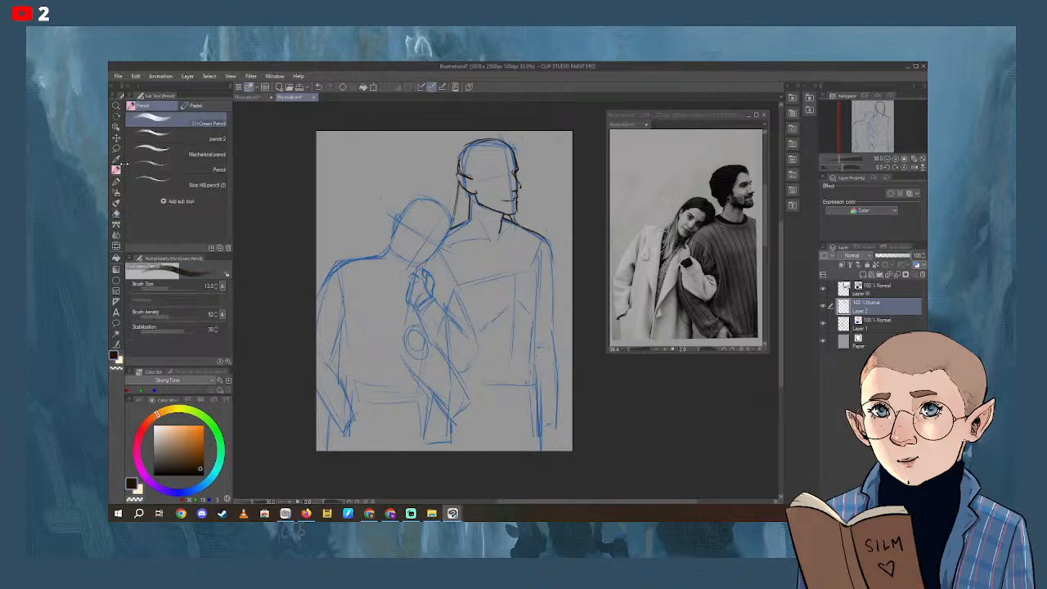
mouse_move(512, 150)
mouse_down()
mouse_move(486, 133)
mouse_move(499, 153)
mouse_move(456, 170)
mouse_move(472, 139)
mouse_move(478, 179)
mouse_up()
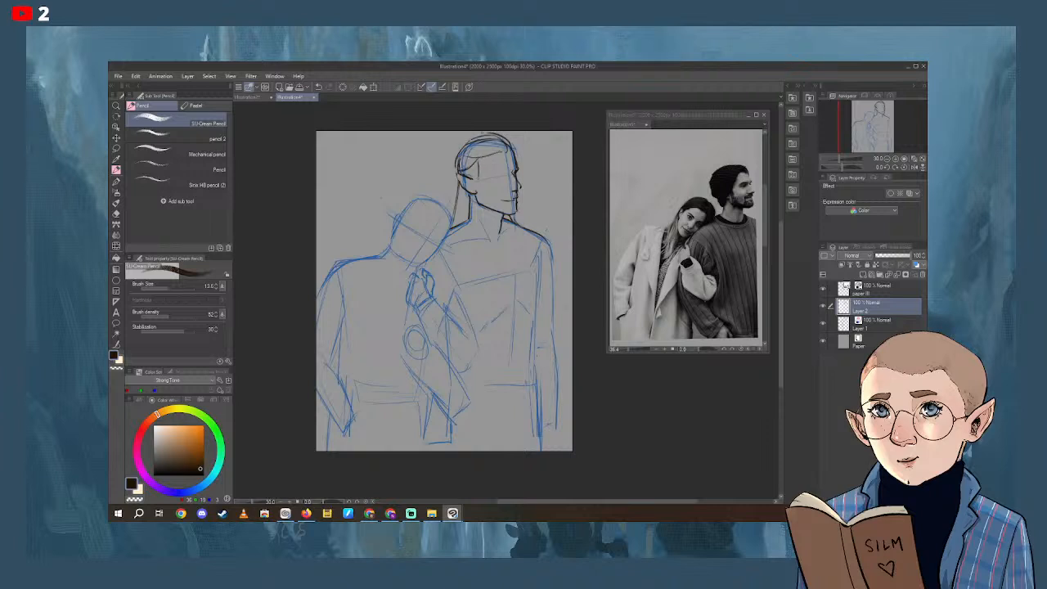
Check the couple's proportions in a horizontally mirrored view and restore the normal view.
click(914, 167)
drag(530, 340, 437, 356)
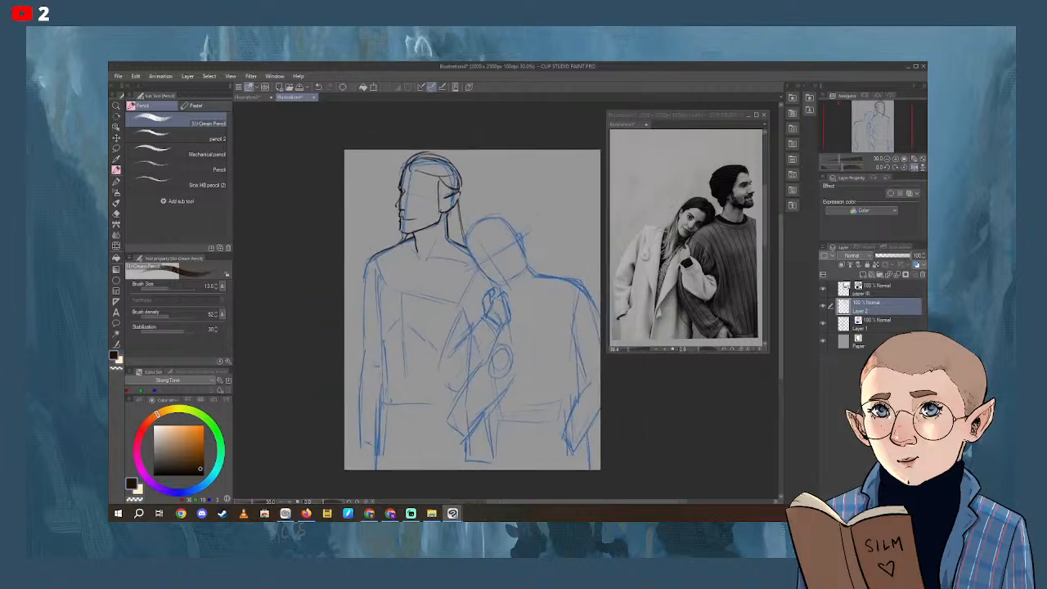
click(913, 167)
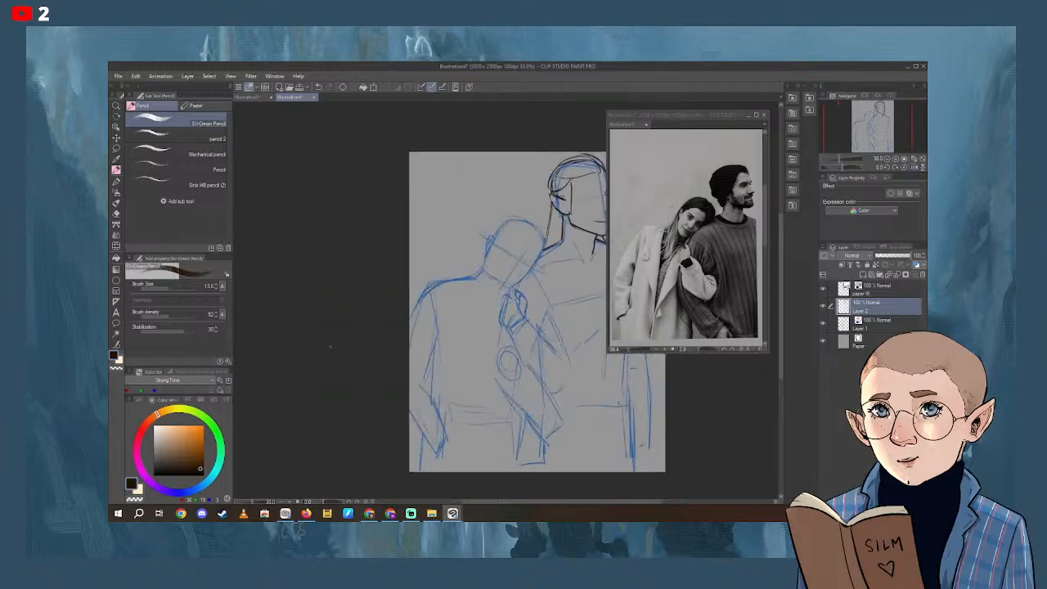
drag(515, 268, 344, 261)
Draw a long, thin hair strand hanging from the man's temple, in front of his ear, down to his chest.
drag(391, 179, 393, 215)
drag(394, 177, 394, 231)
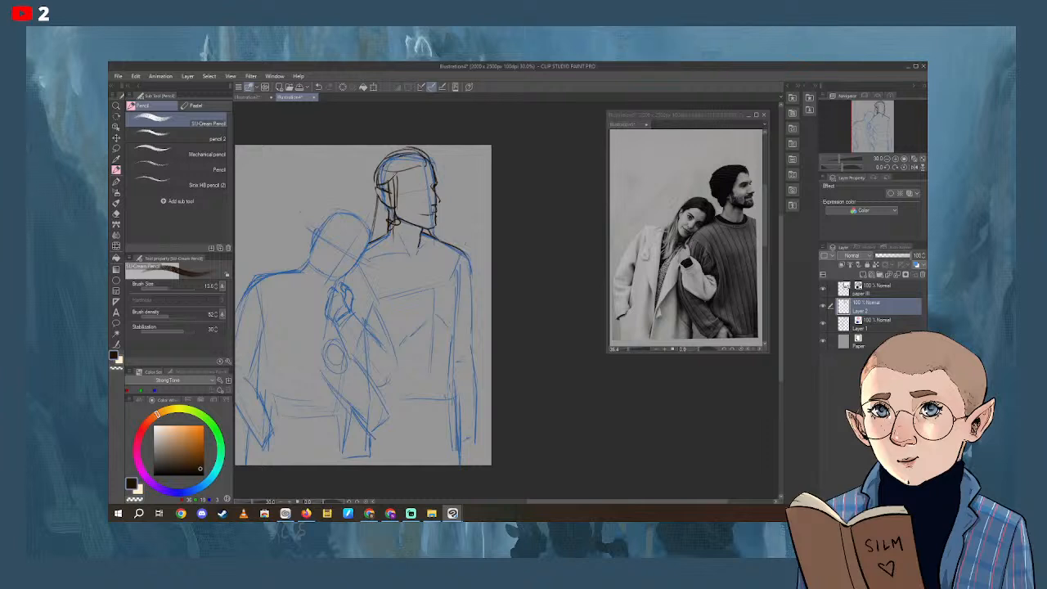
mouse_move(396, 173)
mouse_down()
mouse_move(391, 219)
mouse_move(380, 196)
mouse_up()
drag(393, 223, 396, 337)
drag(391, 257, 398, 374)
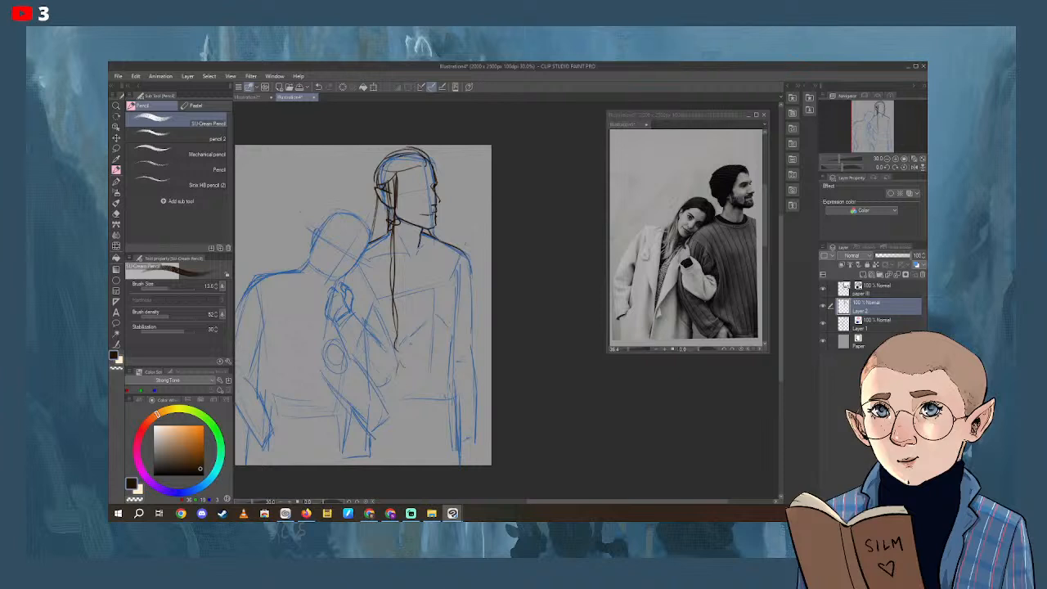
Erase overlapping lines beside the man's ear and crown, and redraw the front strand and the hairline above his forehead.
key(e)
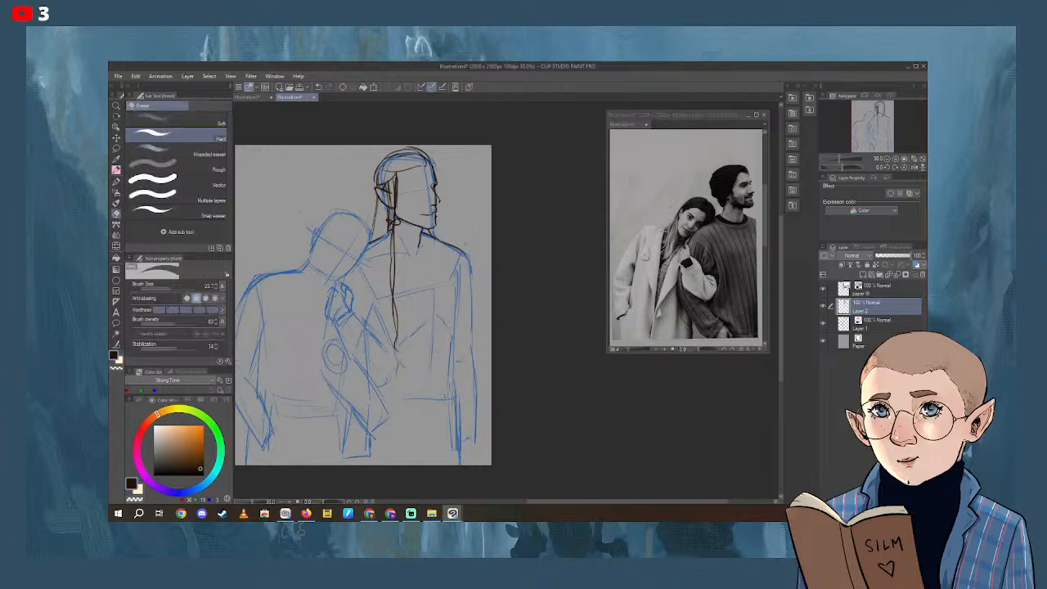
drag(391, 187, 395, 216)
drag(388, 158, 411, 153)
drag(417, 154, 423, 157)
key(p)
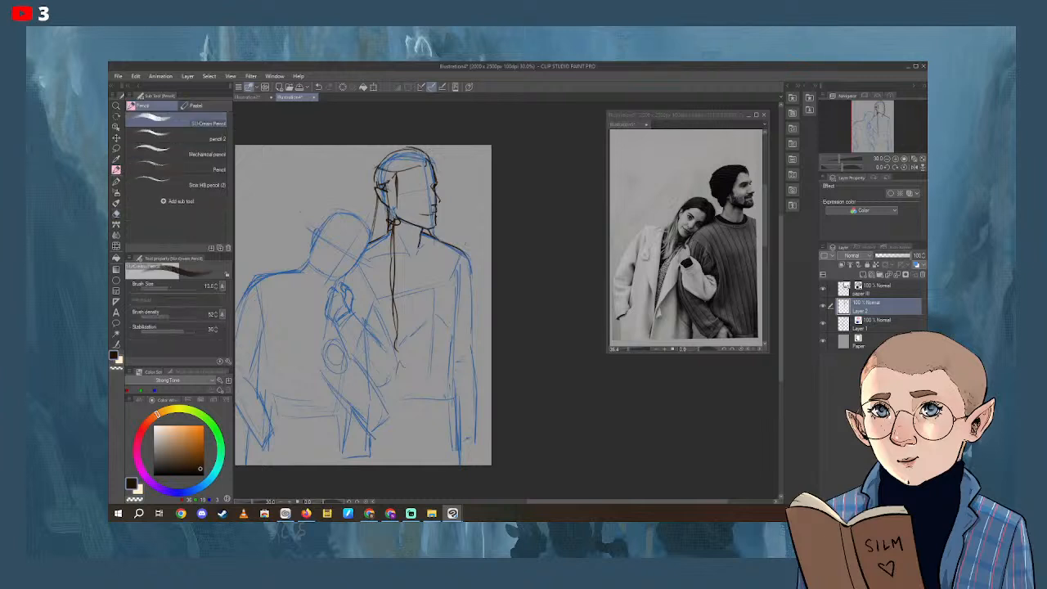
mouse_move(401, 152)
mouse_down()
mouse_move(431, 161)
mouse_move(423, 151)
mouse_up()
drag(395, 187, 395, 217)
drag(408, 167, 426, 161)
Add swept-back hair lines across the side and crown of the man's head.
click(116, 214)
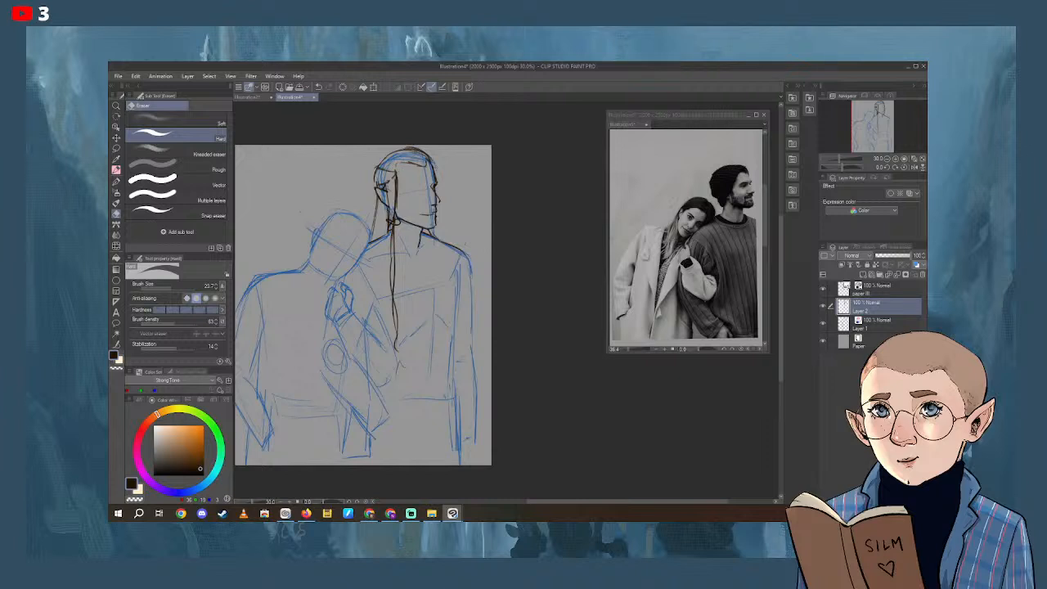
click(117, 170)
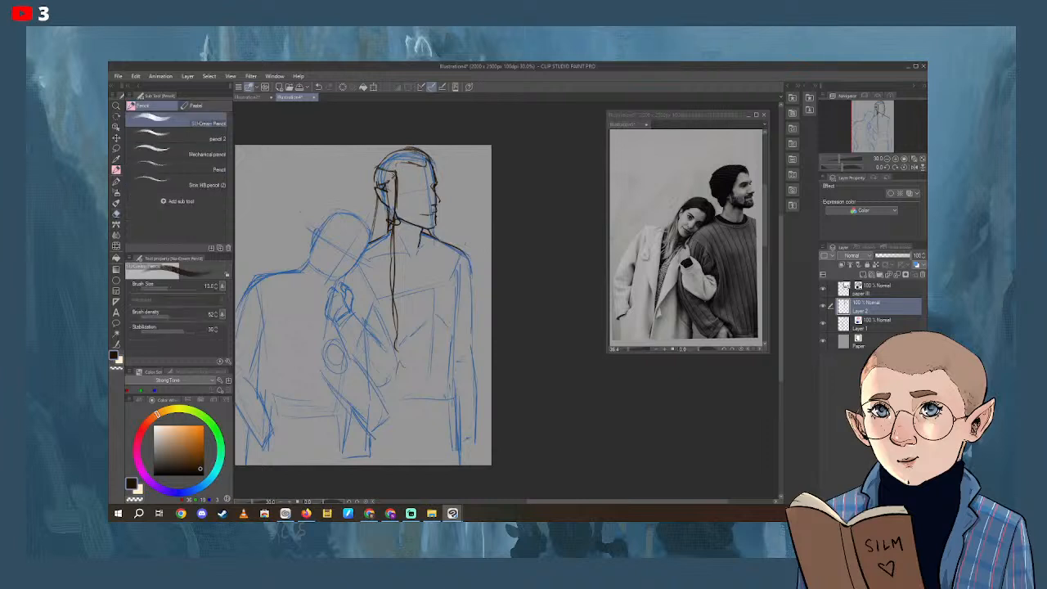
mouse_move(375, 170)
mouse_down()
mouse_move(396, 168)
mouse_move(396, 155)
mouse_move(418, 163)
mouse_up()
drag(377, 163, 392, 157)
Reinforce the man's jawline and outline the outer edge of his hanging far arm.
drag(526, 358, 551, 346)
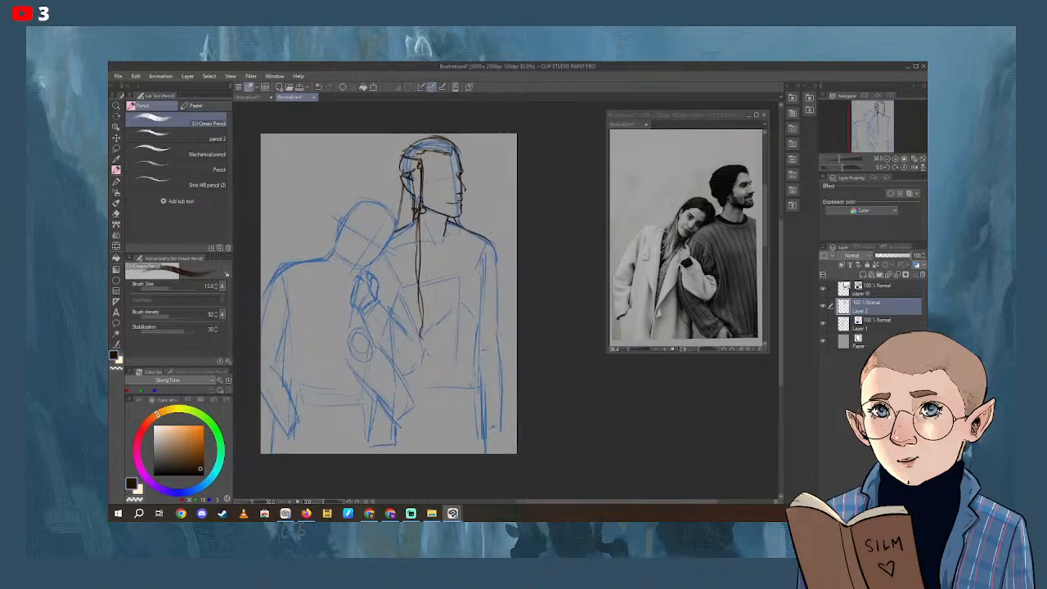
drag(423, 204, 440, 214)
drag(537, 413, 537, 414)
drag(493, 249, 498, 434)
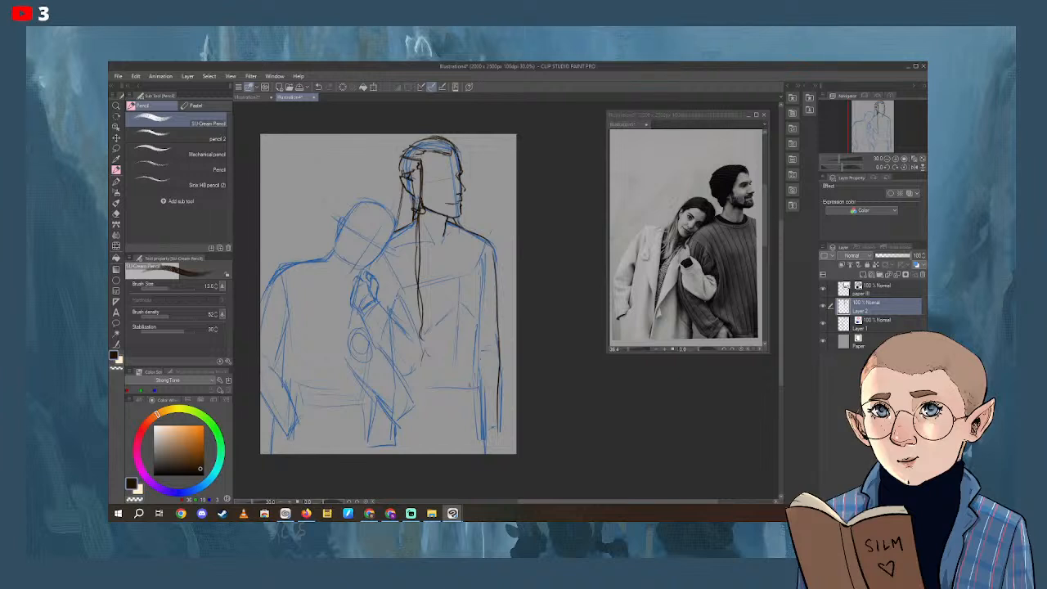
Outline the edges of the lower crossed arm between the two figures in black.
drag(398, 296, 389, 309)
drag(378, 348, 409, 399)
drag(347, 356, 394, 427)
drag(351, 311, 347, 343)
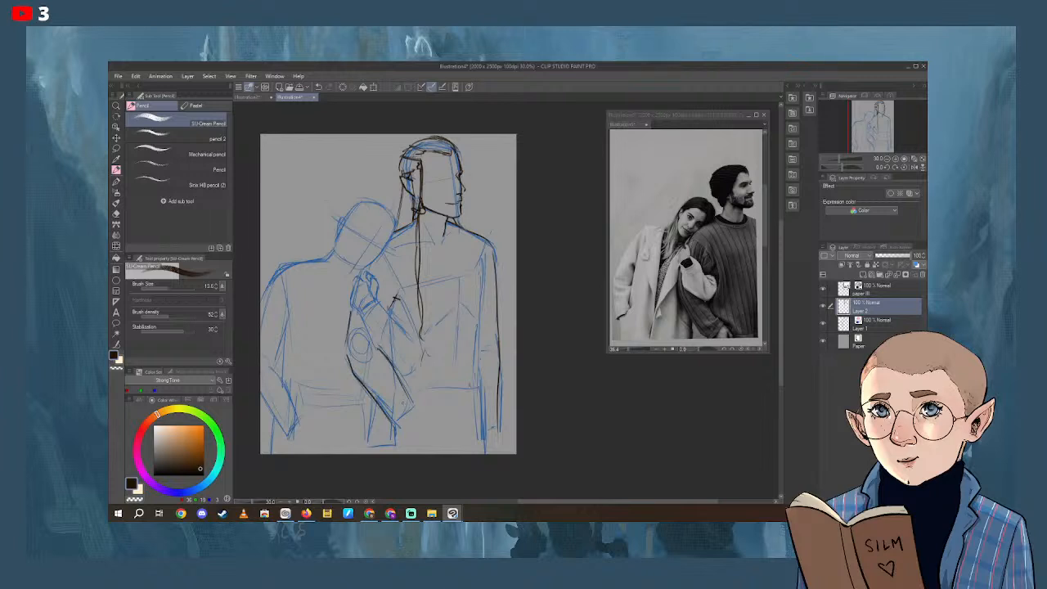
drag(400, 378, 411, 409)
drag(417, 407, 404, 425)
key(ctrl+z)
key(ctrl+z)
key(ctrl+z)
Redraw the crossed arm's upper edge and outline the man's far side from armpit through hip to the canvas's bottom edge.
drag(351, 309, 348, 325)
drag(491, 244, 474, 380)
mouse_move(480, 324)
mouse_down()
mouse_move(472, 453)
mouse_move(507, 472)
mouse_up()
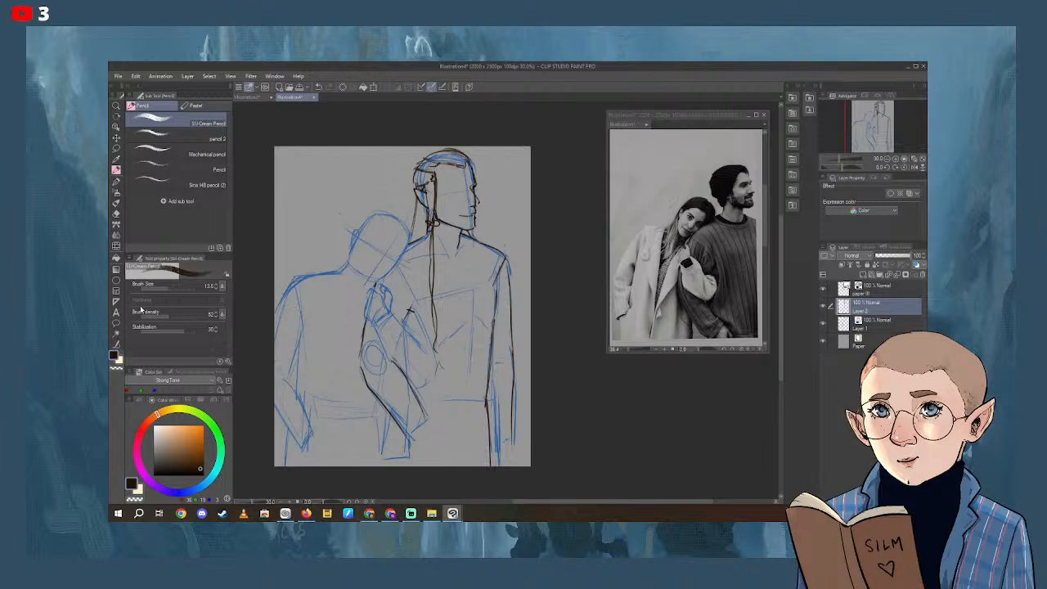
drag(489, 398, 498, 466)
drag(532, 436, 548, 424)
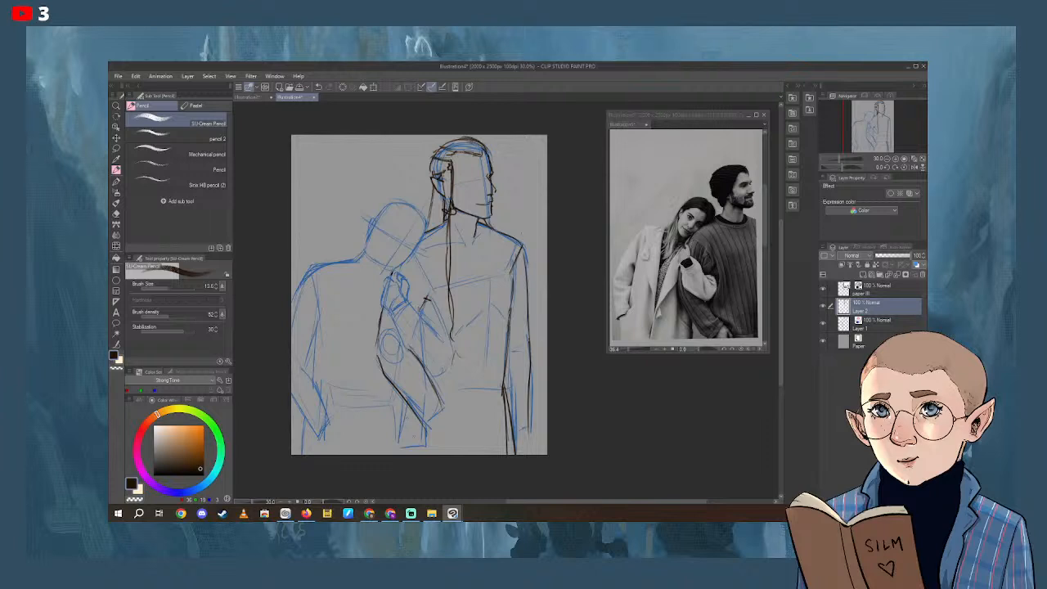
Draw the man's near leg edge from below the crossed arm down to the canvas's bottom edge, redoing the first stroke.
drag(422, 419, 415, 465)
key(ctrl+z)
drag(413, 405, 403, 454)
mouse_move(422, 359)
mouse_down()
mouse_move(420, 320)
mouse_move(421, 361)
mouse_move(391, 317)
mouse_move(428, 327)
mouse_move(450, 350)
mouse_move(449, 377)
mouse_up()
key(ctrl+z)
key(ctrl+z)
key(ctrl+z)
key(ctrl+z)
key(ctrl+z)
Outline the woman's bent elbow and raised forearm over the man's torso.
drag(424, 368, 440, 373)
drag(440, 323, 450, 341)
drag(426, 303, 450, 342)
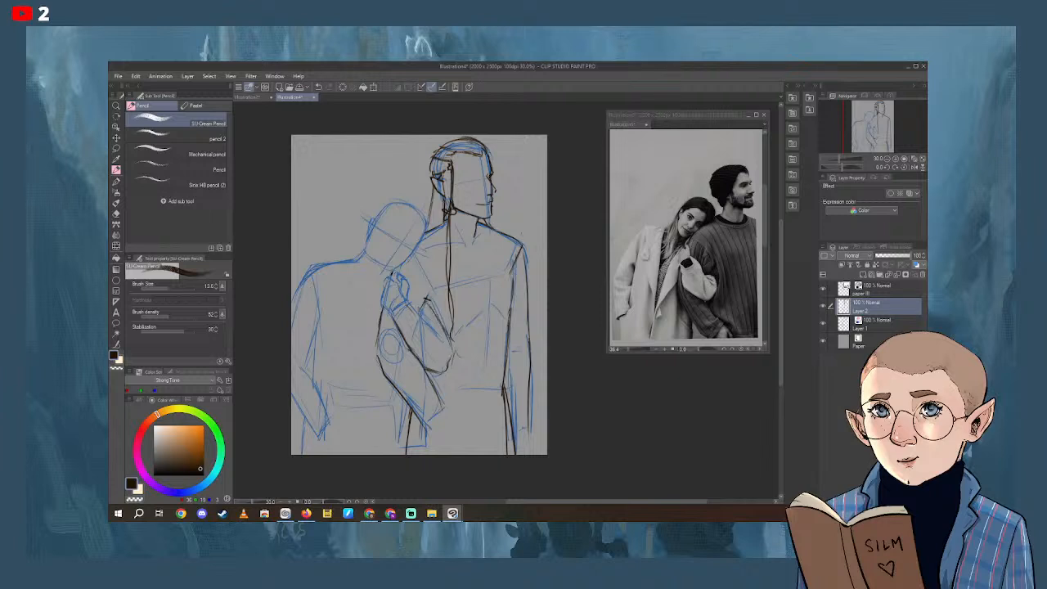
Outline the woman's raised fist below her chin in black, including the finger contours and the wrist leading into the forearm.
mouse_move(405, 310)
mouse_down()
mouse_move(447, 349)
mouse_move(424, 322)
mouse_up()
drag(397, 275, 404, 282)
drag(395, 278, 388, 286)
drag(382, 306, 391, 315)
drag(405, 327, 398, 345)
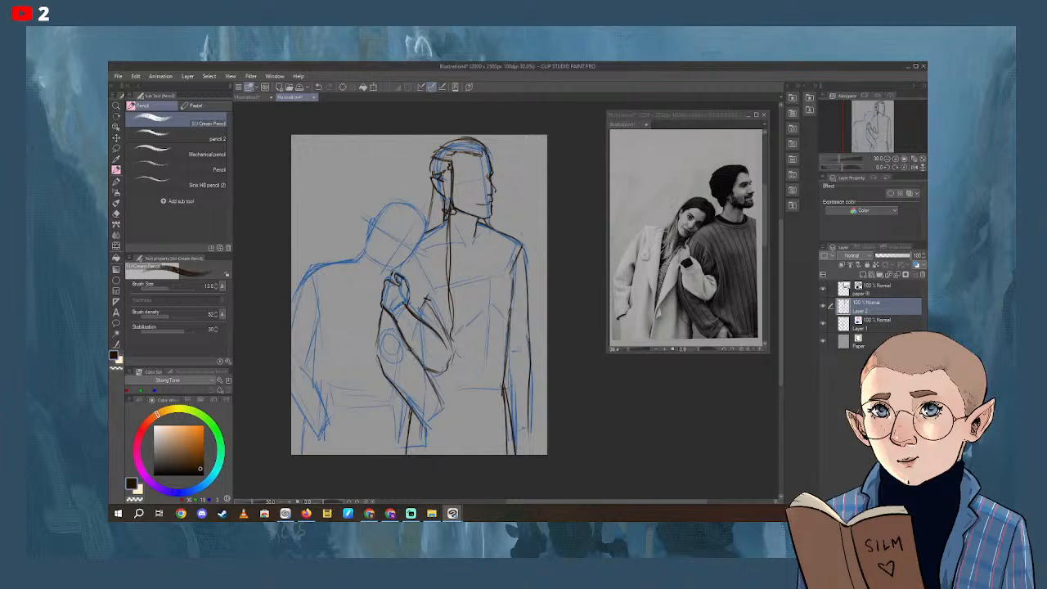
drag(393, 283, 398, 289)
Erase the overlapping black lines at the fingers and wrist of the woman's raised hand with the Hard eraser.
click(118, 214)
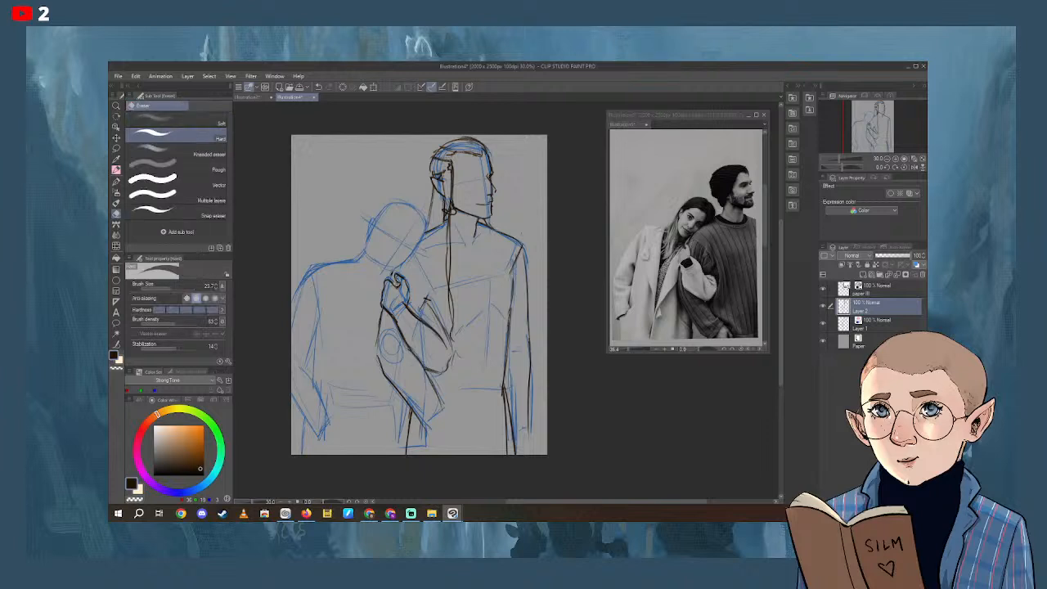
drag(396, 281, 397, 275)
drag(499, 351, 493, 337)
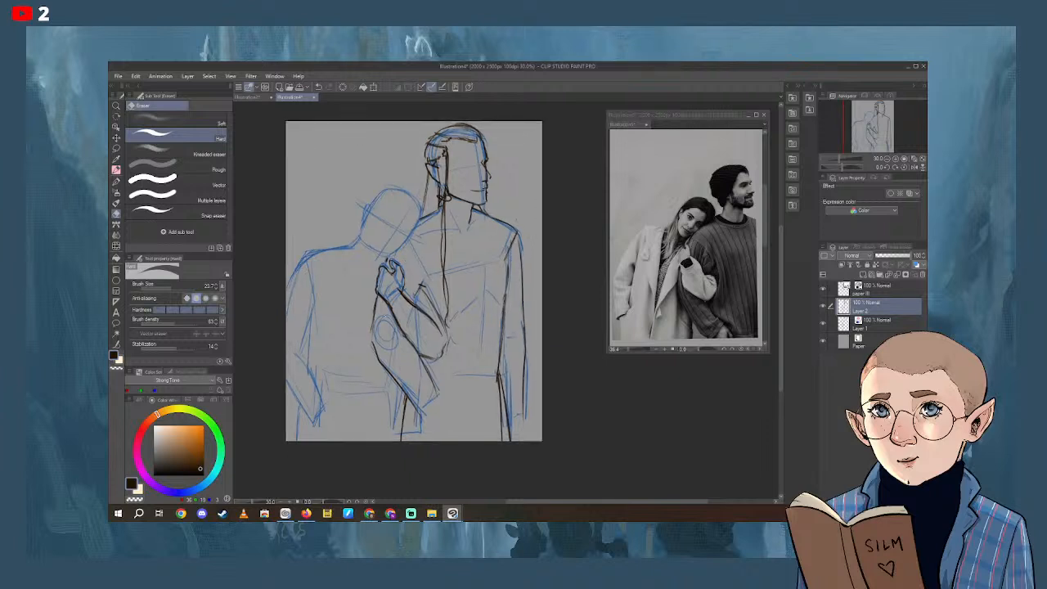
drag(389, 303, 382, 300)
Outline the woman's tilted face with the pencil, from her temple down around the jaw and chin above the raised hand.
key(p)
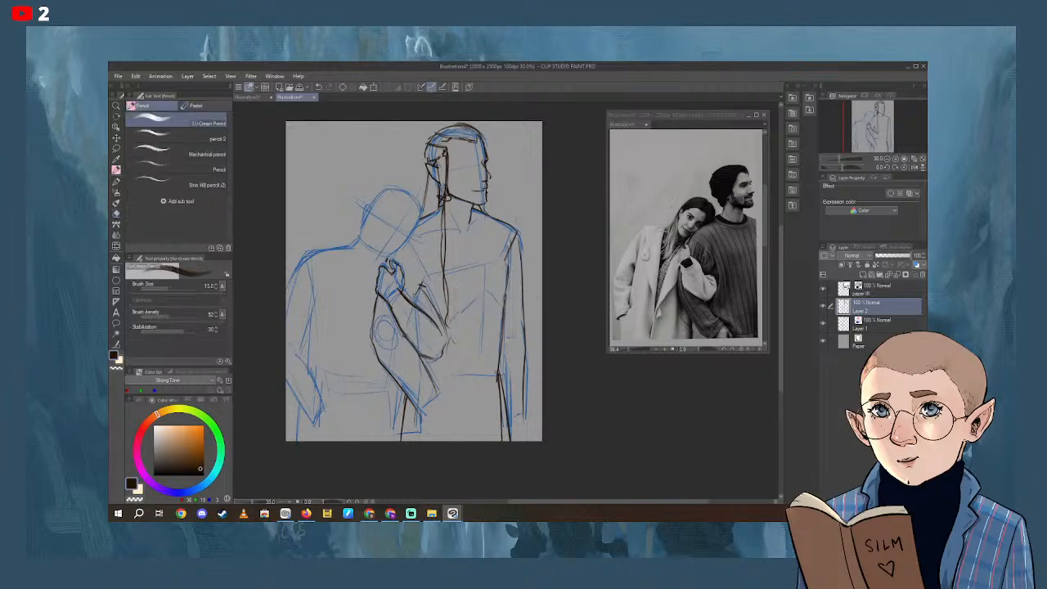
drag(420, 287, 414, 301)
drag(387, 256, 384, 260)
drag(369, 202, 365, 209)
mouse_move(374, 257)
mouse_down()
mouse_move(364, 232)
mouse_move(375, 258)
mouse_up()
drag(371, 190, 376, 201)
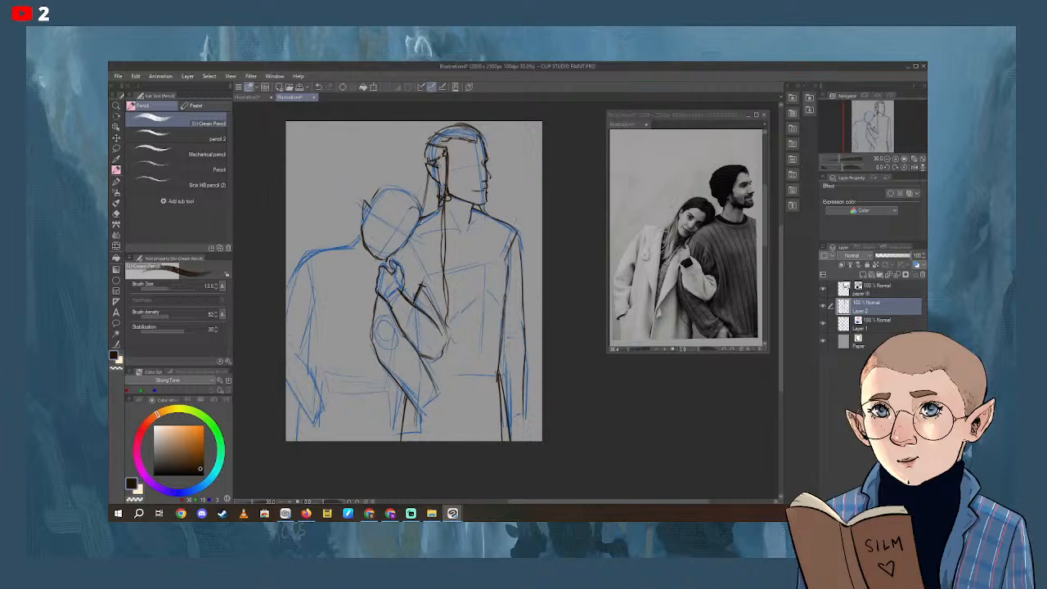
Set the pencil's brush size to 4.5 and sketch the woman's wavy hair falling from her head over her outer shoulder.
drag(424, 214, 418, 249)
key(ctrl+z)
drag(168, 287, 161, 289)
drag(420, 216, 415, 251)
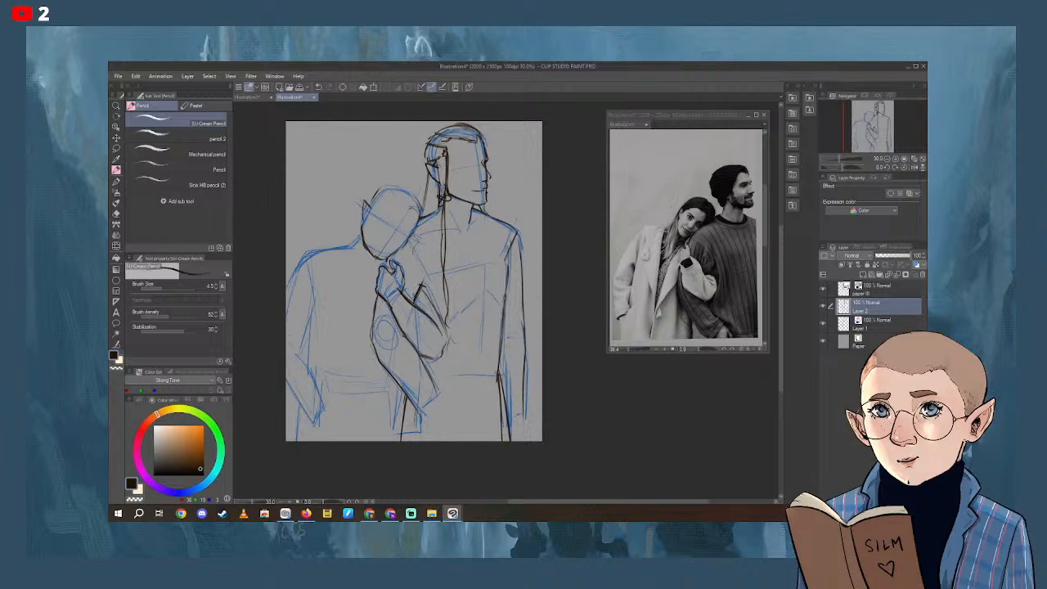
key(ctrl+z)
drag(362, 212, 322, 240)
drag(330, 255, 337, 301)
drag(350, 211, 337, 226)
Add thin wavy hair strands between the woman's face and the man's chest, and extend the long hair down her torso.
drag(427, 213, 414, 232)
drag(421, 286, 414, 297)
drag(355, 325, 350, 345)
Outline the top of the woman's outer shoulder in black, setting the pencil's brush size to 6.7.
drag(328, 251, 346, 242)
drag(155, 292, 168, 290)
drag(336, 246, 310, 249)
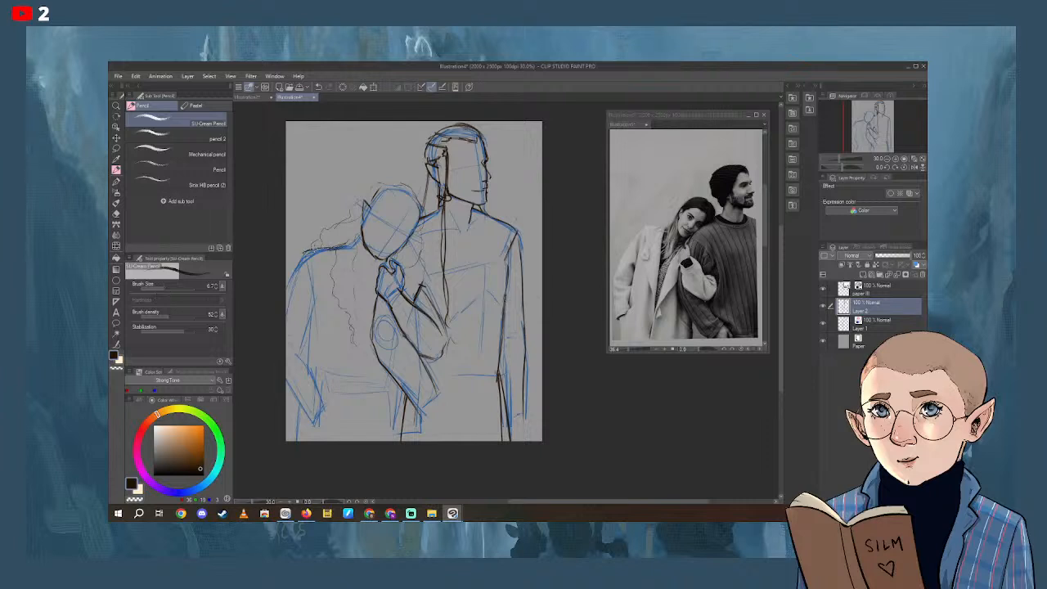
Sketch the wavy hair volume over the crown of the woman's head and along her hairline, and switch to the Hard eraser.
drag(357, 198, 375, 185)
drag(397, 169, 422, 193)
key(ctrl+z)
mouse_move(370, 204)
mouse_down()
mouse_move(383, 200)
mouse_move(368, 199)
mouse_up()
click(117, 212)
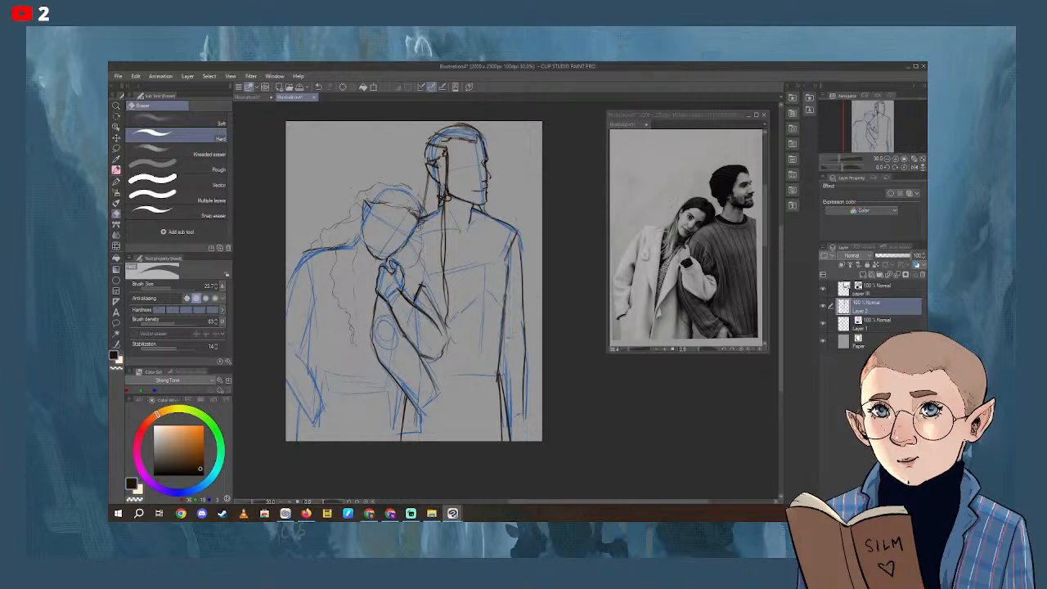
Sketch the woman's hairline across her forehead on Layer 2, using the pencil at brush size 11.6.
key(alt+Tab)
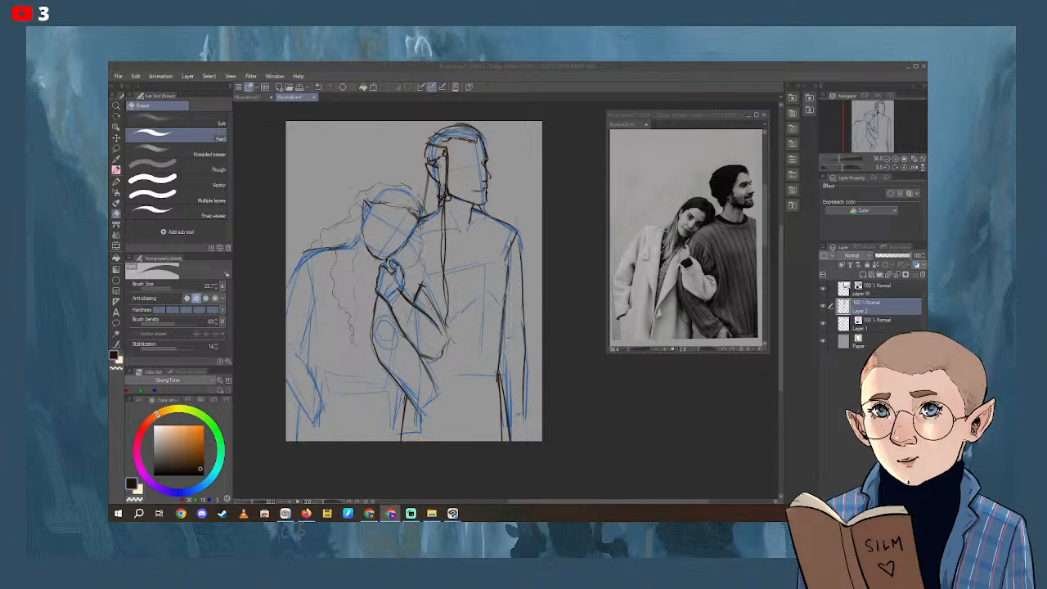
click(395, 213)
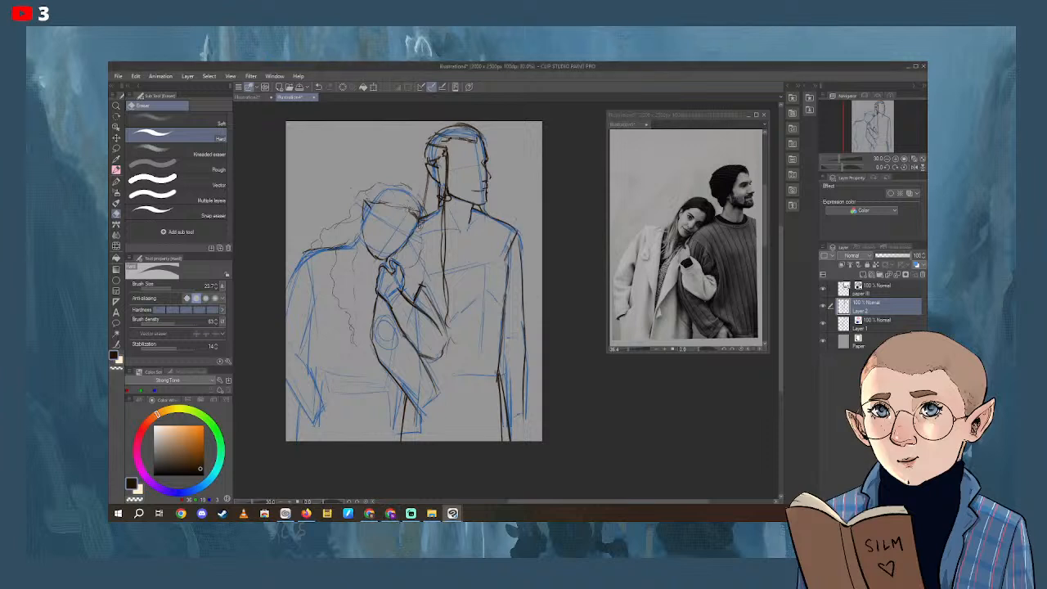
key(p)
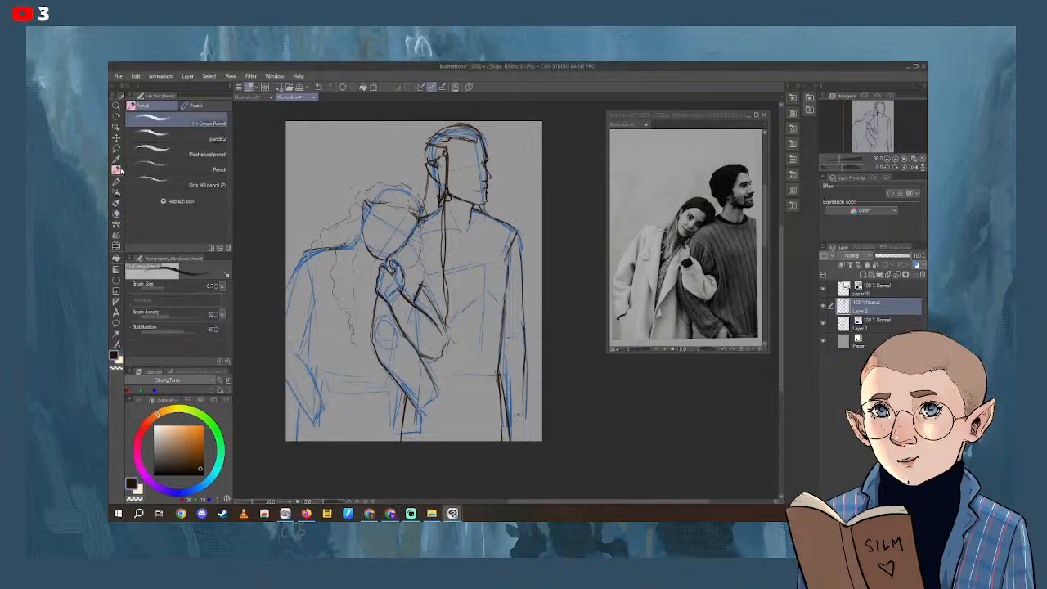
mouse_move(409, 207)
mouse_down()
mouse_move(369, 201)
mouse_move(383, 212)
mouse_up()
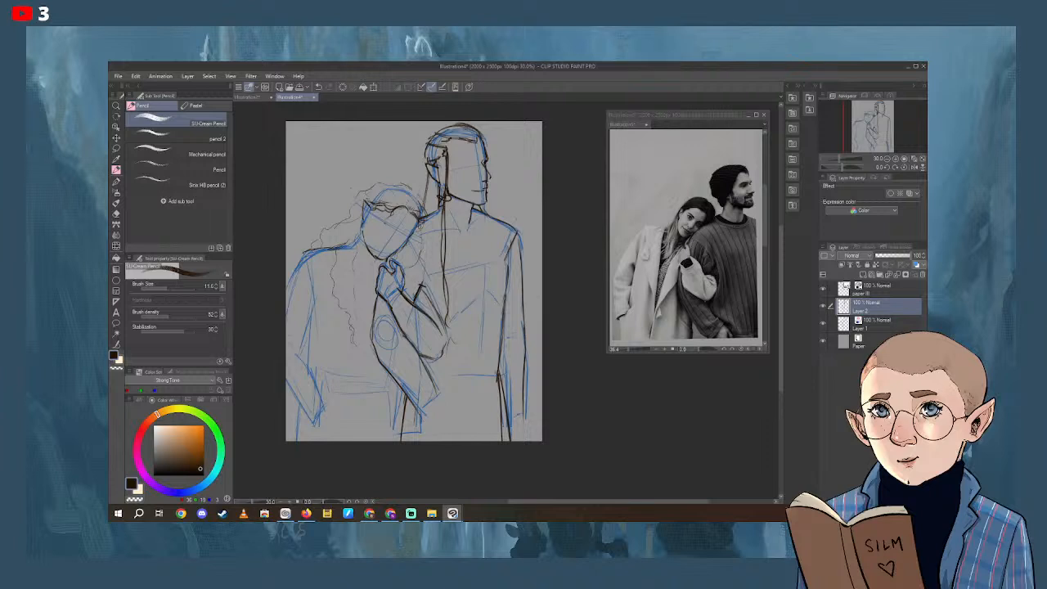
Sketch the woman's long wavy braid down to the canvas's lower edge, plus loose hair falling over her shoulder.
drag(361, 229, 350, 269)
mouse_move(335, 249)
mouse_down()
mouse_move(353, 267)
mouse_move(350, 301)
mouse_up()
mouse_move(348, 297)
mouse_down()
mouse_move(332, 331)
mouse_move(348, 350)
mouse_up()
mouse_move(335, 306)
mouse_down()
mouse_move(328, 344)
mouse_move(341, 365)
mouse_move(331, 384)
mouse_move(345, 394)
mouse_up()
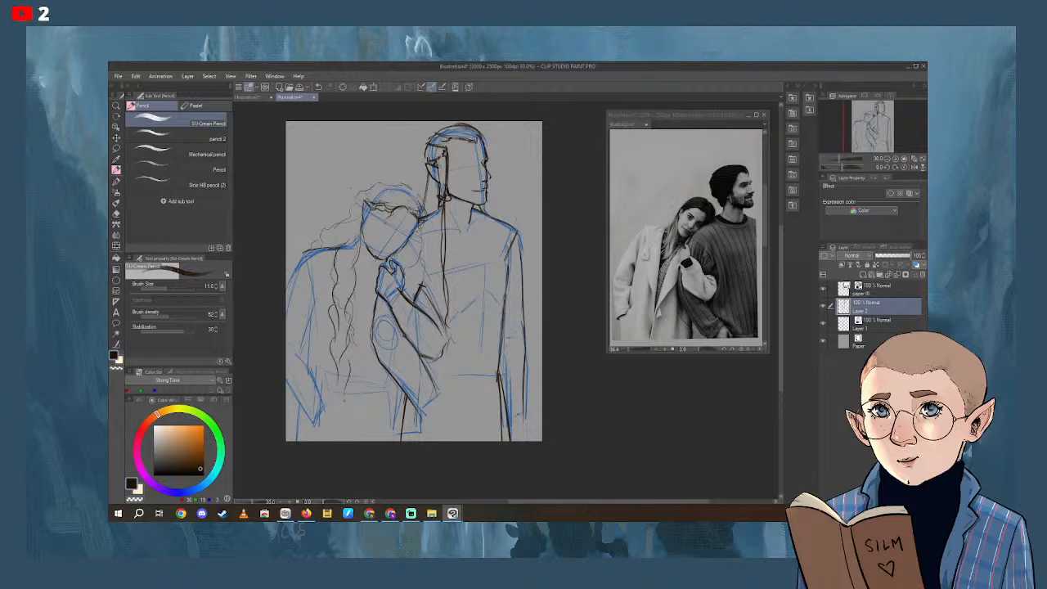
drag(347, 325, 341, 370)
mouse_move(348, 228)
mouse_down()
mouse_move(343, 242)
mouse_move(344, 232)
mouse_move(317, 240)
mouse_up()
mouse_move(319, 238)
mouse_down()
mouse_move(308, 252)
mouse_move(339, 249)
mouse_up()
mouse_move(348, 328)
mouse_down()
mouse_move(335, 335)
mouse_move(332, 408)
mouse_up()
mouse_move(345, 405)
mouse_down()
mouse_move(339, 431)
mouse_move(350, 441)
mouse_up()
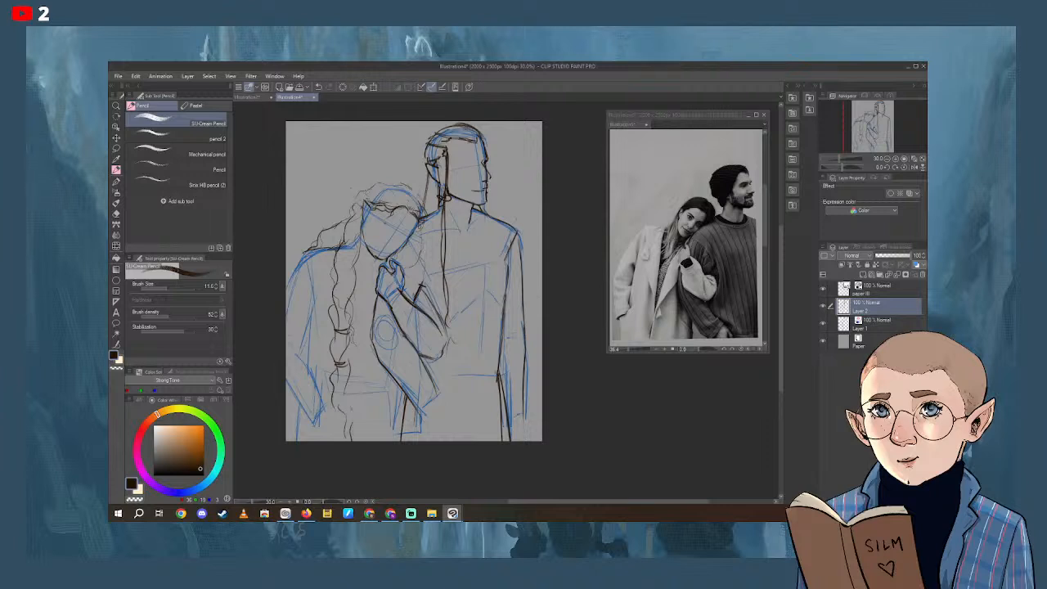
Add curls around the crown of the woman's head and short strokes at her temple, chin and upper arm.
drag(353, 212, 346, 218)
drag(390, 183, 401, 179)
drag(417, 194, 430, 222)
mouse_move(363, 202)
mouse_down()
mouse_move(361, 218)
mouse_move(372, 219)
mouse_up()
drag(381, 263, 392, 260)
drag(377, 293, 369, 324)
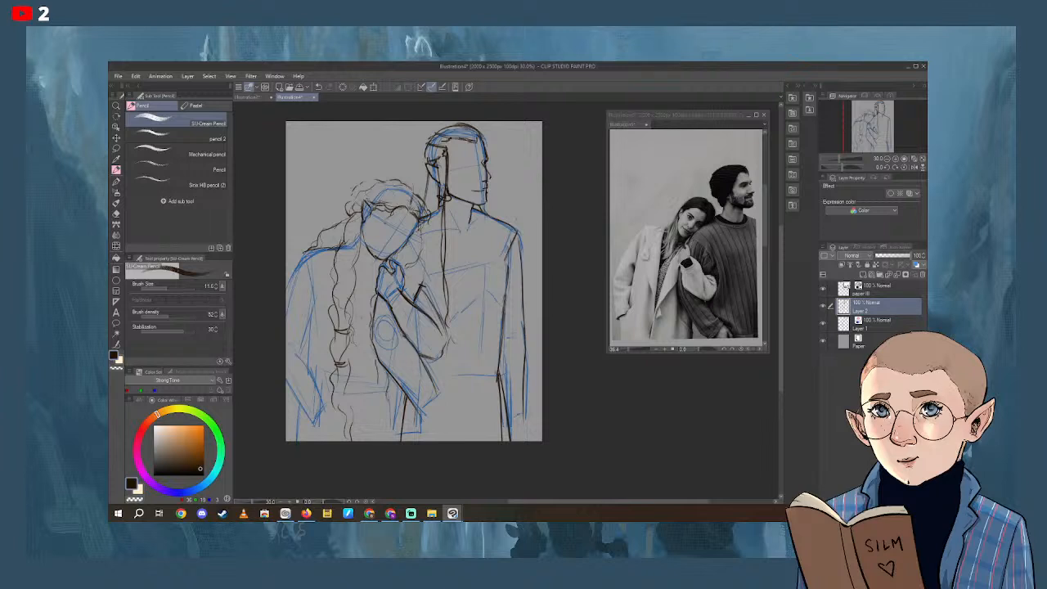
Outline the woman's outer shoulder and the edge of her face, and clean up stray lines around her raised hand.
drag(304, 251, 286, 290)
drag(307, 252, 317, 249)
drag(361, 227, 366, 248)
drag(384, 261, 396, 252)
key(e)
mouse_move(384, 260)
mouse_down()
mouse_move(405, 247)
mouse_move(424, 270)
mouse_up()
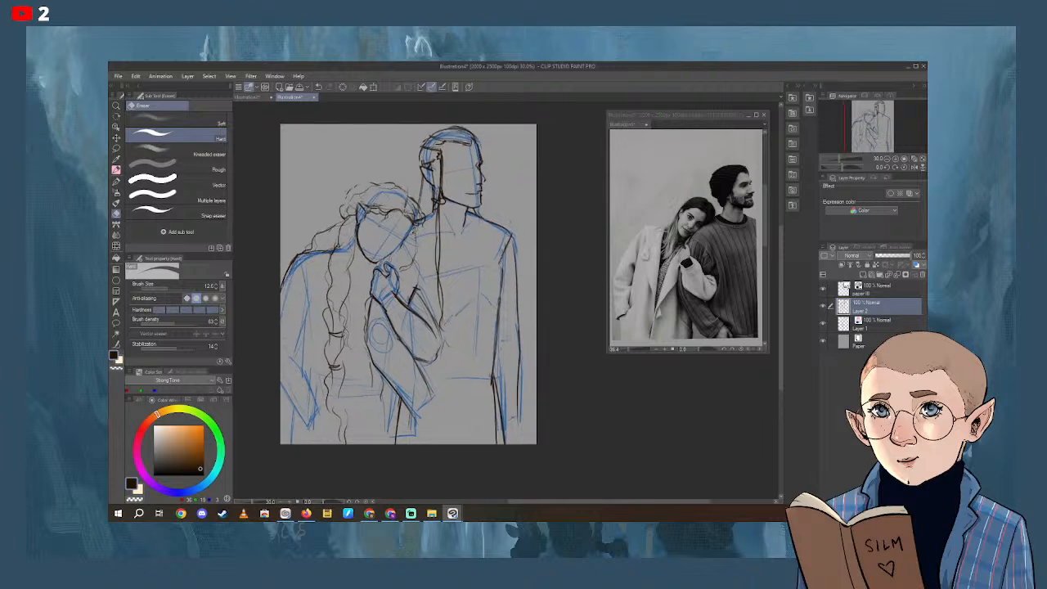
Rework the woman's outer shoulder line by drawing it darker, erasing the excess, undoing strokes and redrawing it.
key(p)
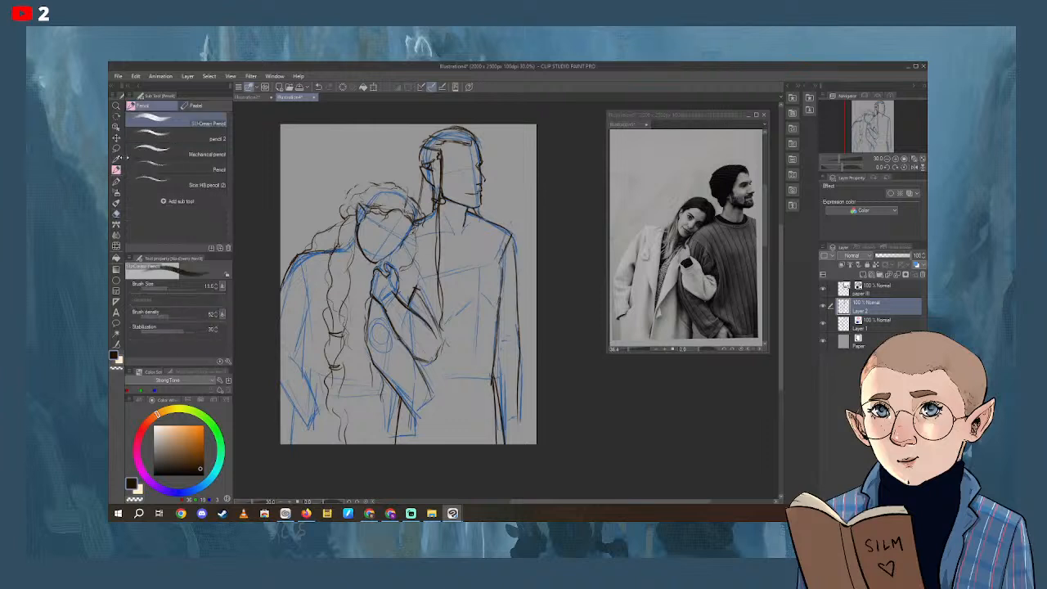
drag(459, 317, 463, 307)
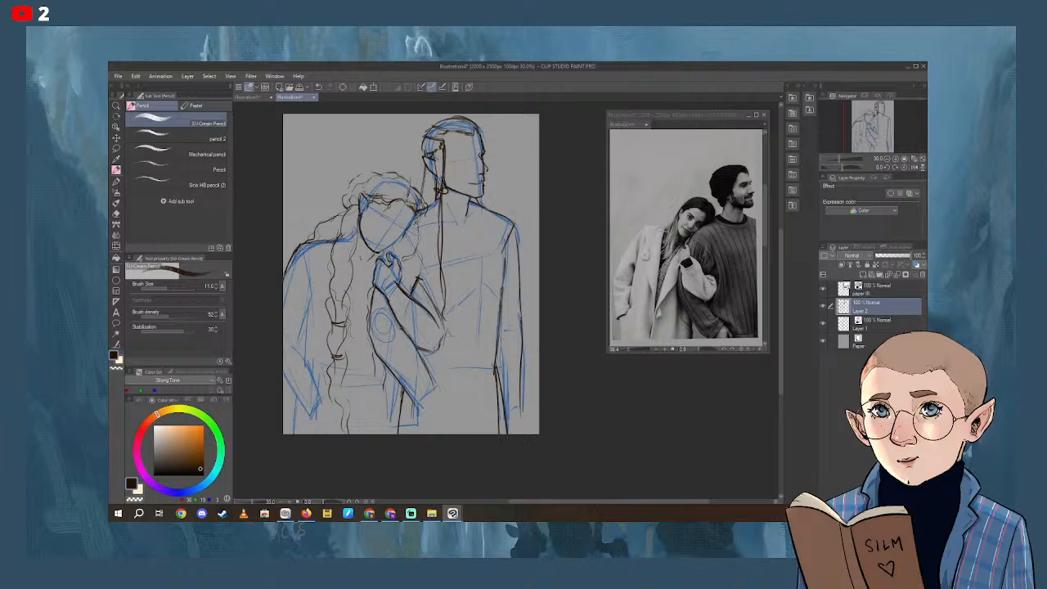
drag(284, 276, 326, 238)
key(e)
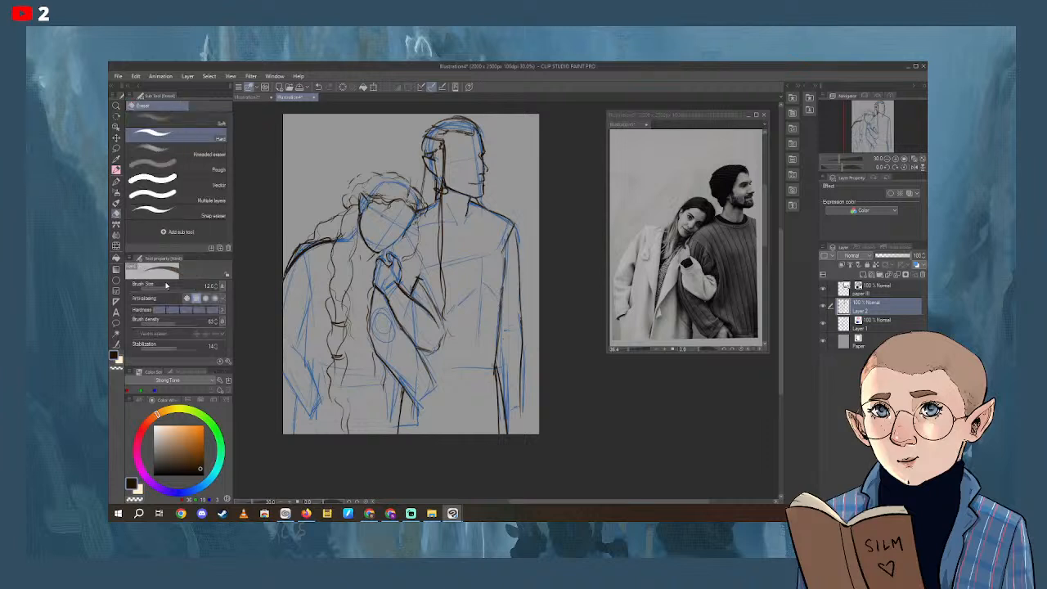
drag(293, 255, 327, 238)
click(117, 182)
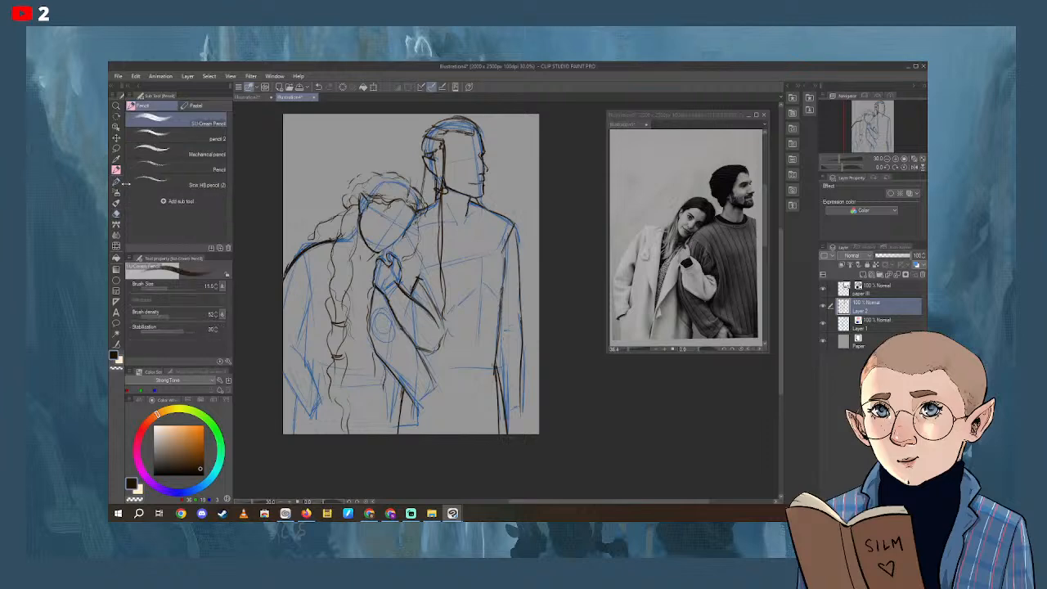
drag(288, 268, 314, 241)
key(ctrl+z)
key(ctrl+z)
key(ctrl+z)
drag(299, 251, 308, 240)
Extend the woman's shoulder line down to the canvas edge and erase the excess strokes along the shoulder curve.
drag(474, 335, 472, 331)
drag(448, 401, 468, 359)
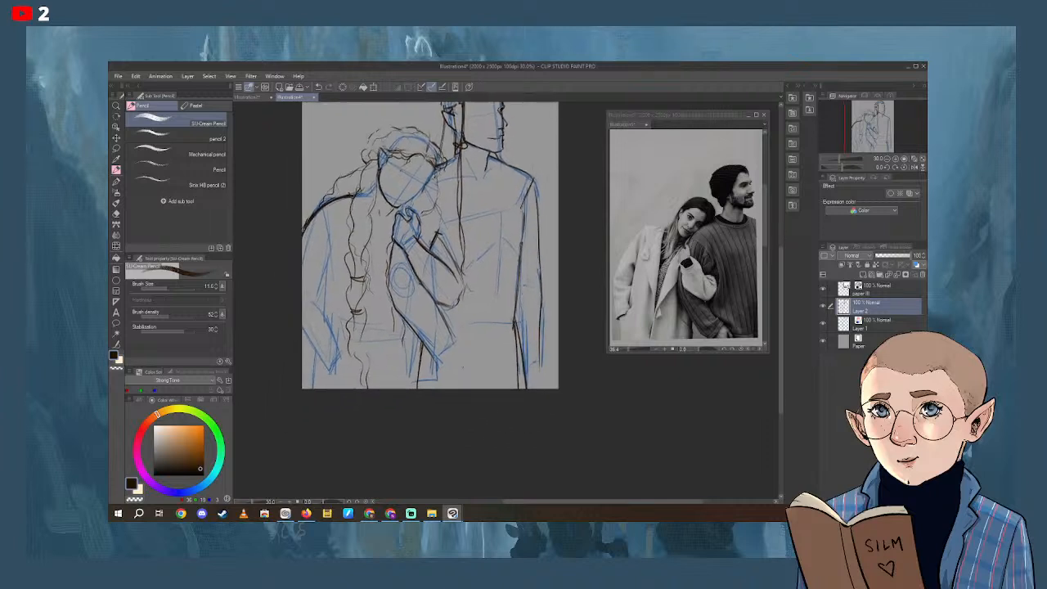
drag(309, 226, 298, 251)
key(e)
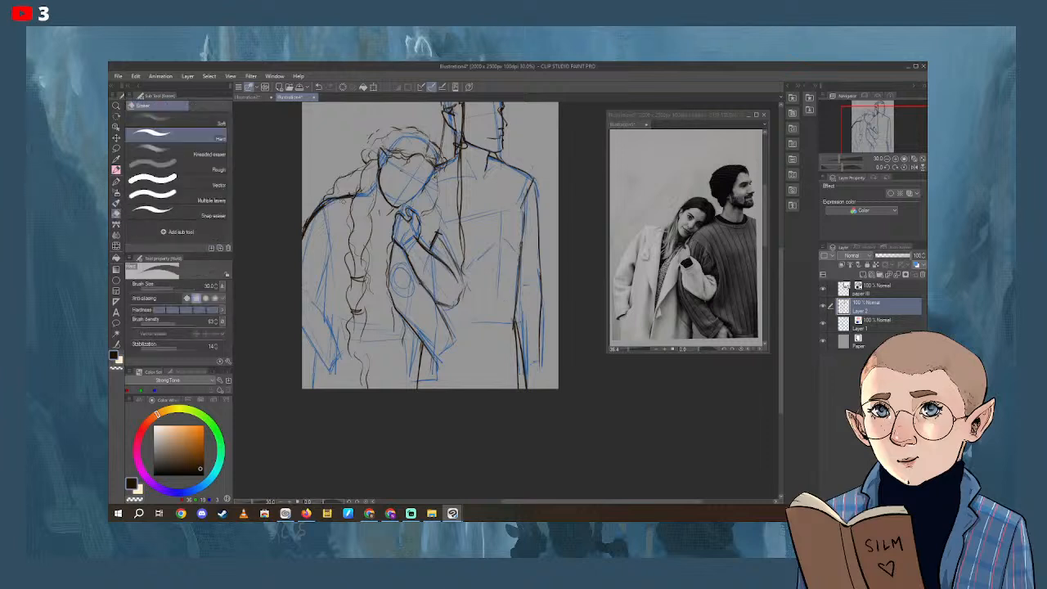
drag(325, 204, 310, 222)
drag(308, 219, 304, 229)
Erase the blue guide lines of the woman's shoulder on Layer 1 with an enlarged hard eraser.
click(116, 202)
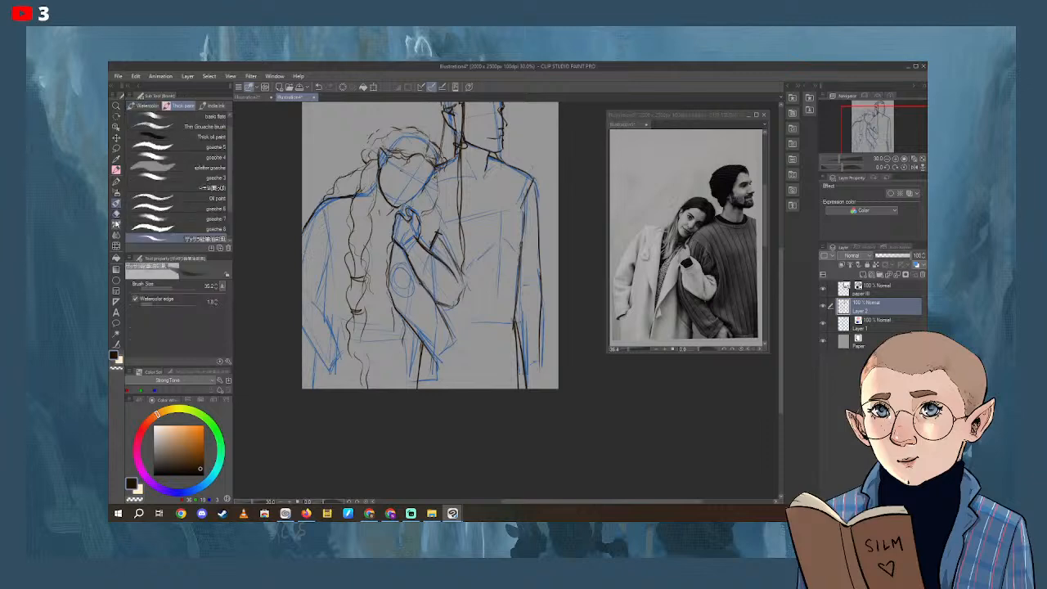
click(117, 224)
click(117, 213)
click(898, 322)
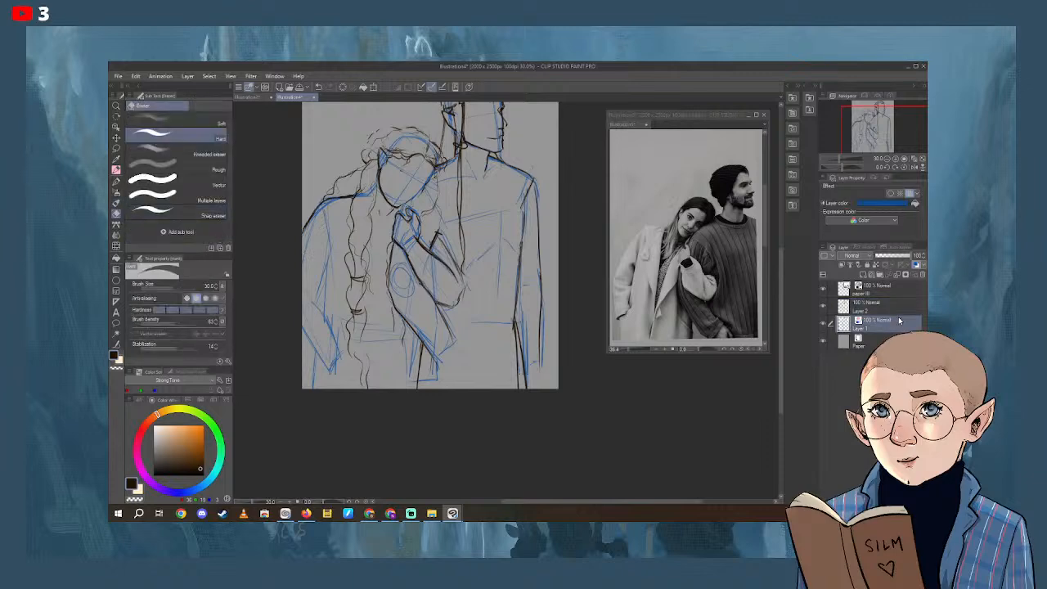
click(181, 284)
mouse_move(334, 210)
mouse_down()
mouse_move(317, 211)
mouse_move(373, 188)
mouse_move(301, 252)
mouse_move(329, 237)
mouse_up()
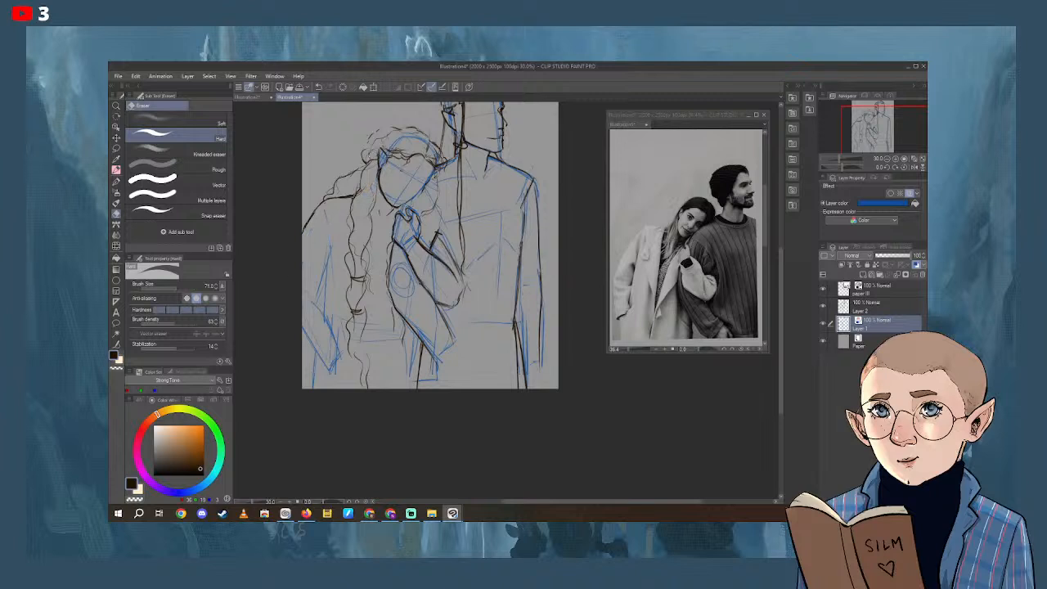
Erase the blue construction lines around the woman's head and face on Layer 1.
mouse_move(374, 155)
mouse_down()
mouse_move(389, 136)
mouse_move(420, 139)
mouse_move(439, 159)
mouse_move(405, 205)
mouse_up()
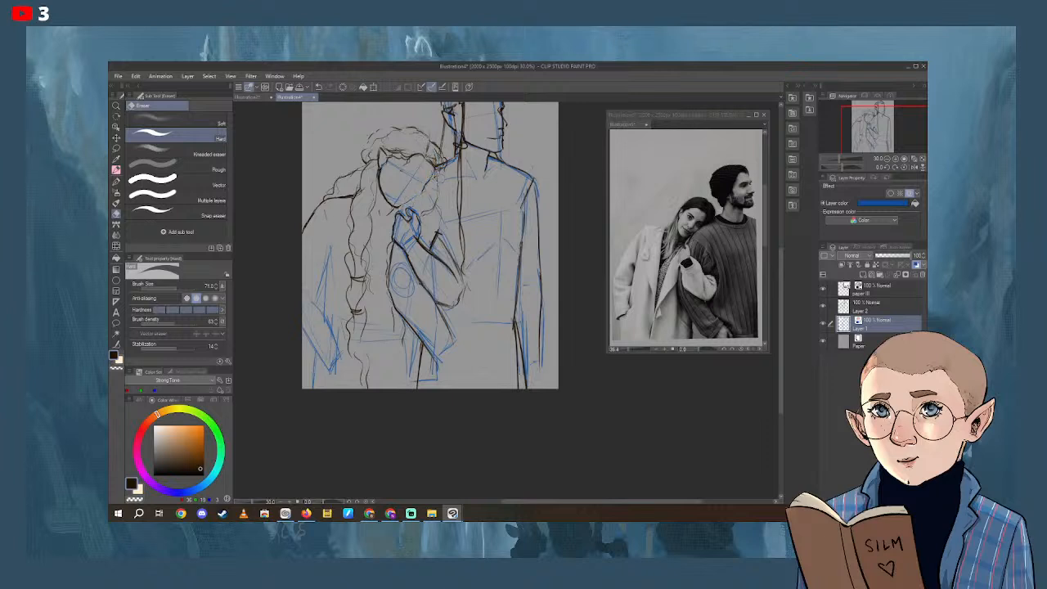
drag(412, 168, 387, 198)
key(ctrl+z)
mouse_move(394, 139)
mouse_down()
mouse_move(379, 160)
mouse_move(417, 136)
mouse_move(438, 163)
mouse_up()
key(ctrl+y)
key(ctrl+y)
key(ctrl+y)
drag(391, 196, 419, 192)
On Layer 2, pencil in the lower end of the braid and the woman's arm and waist contours.
click(902, 312)
click(117, 169)
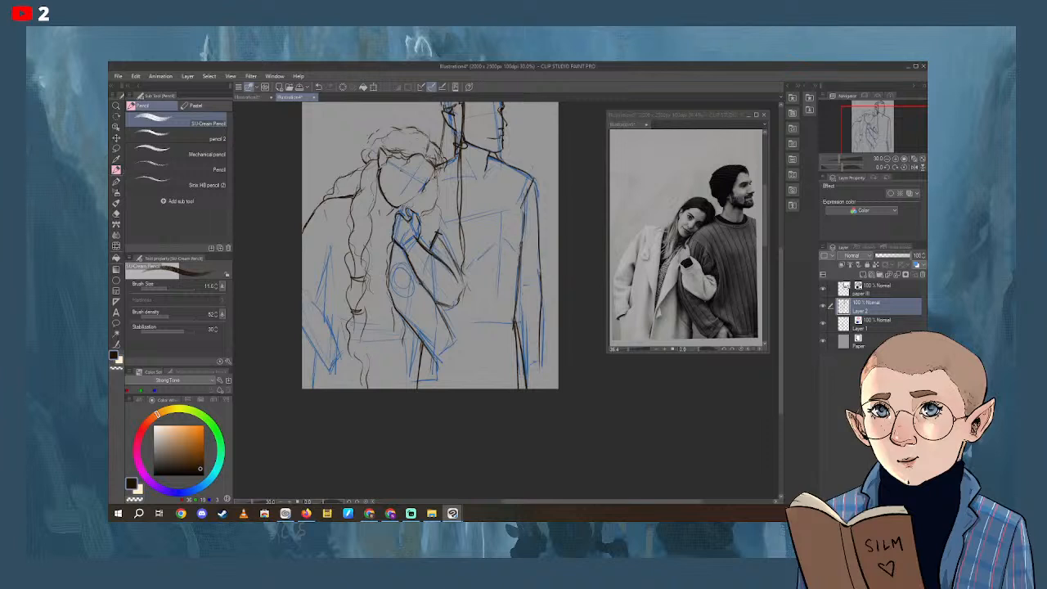
mouse_move(348, 325)
mouse_down()
mouse_move(350, 388)
mouse_move(360, 386)
mouse_up()
drag(361, 307, 358, 336)
drag(364, 352, 357, 391)
drag(323, 283, 326, 311)
drag(320, 352, 310, 389)
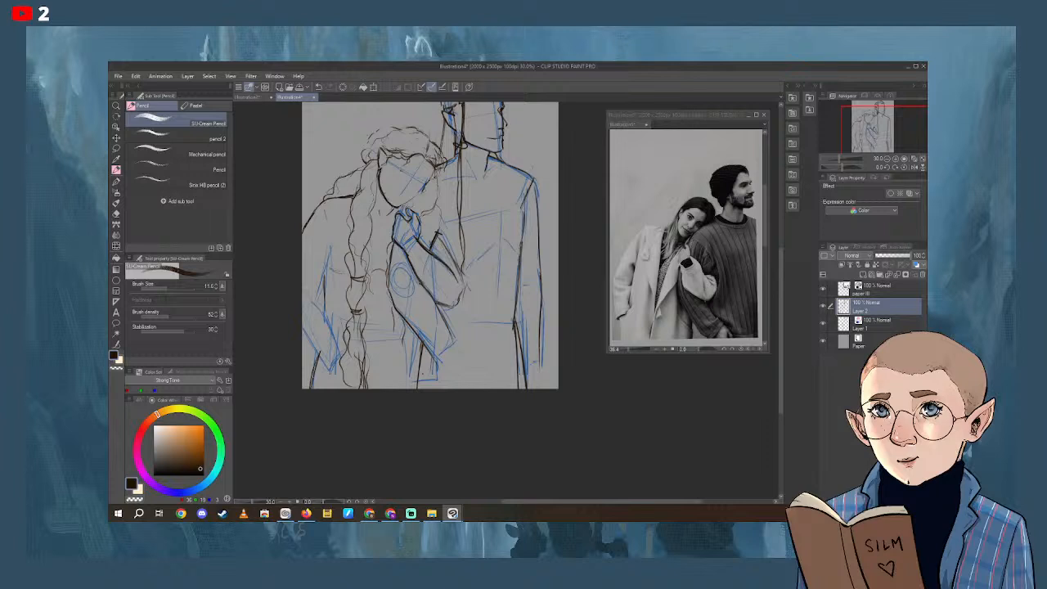
drag(406, 319, 405, 438)
Draw wavy locks beside the woman's face on the man's side, curving in toward her chin.
scroll(398, 436, up, 2)
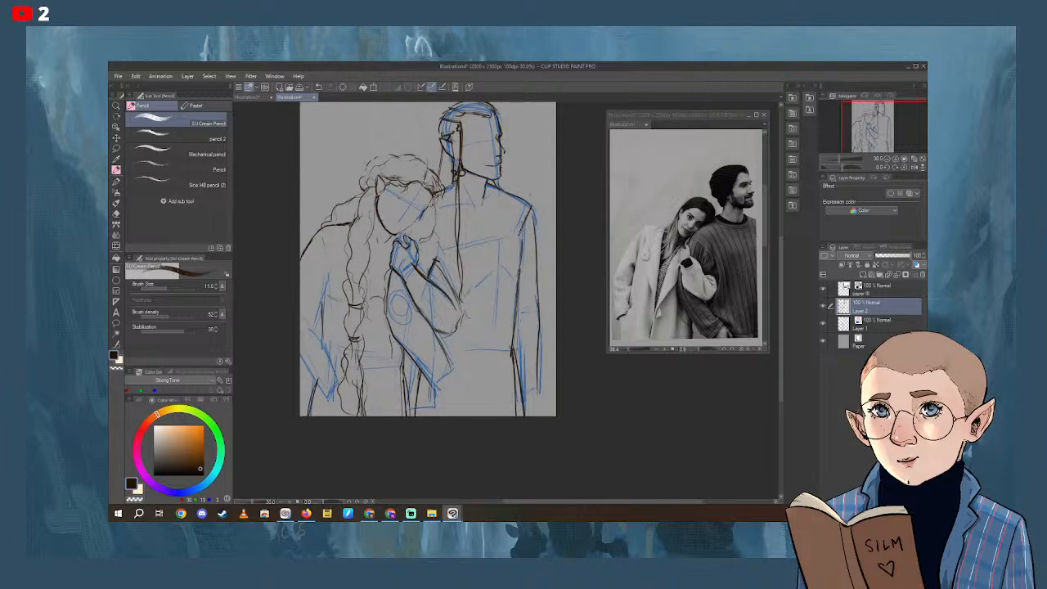
drag(404, 221, 414, 231)
mouse_move(429, 191)
mouse_down()
mouse_move(426, 223)
mouse_move(443, 230)
mouse_move(440, 191)
mouse_move(444, 221)
mouse_up()
drag(432, 230, 398, 238)
mouse_move(425, 223)
mouse_down()
mouse_move(390, 249)
mouse_move(402, 242)
mouse_up()
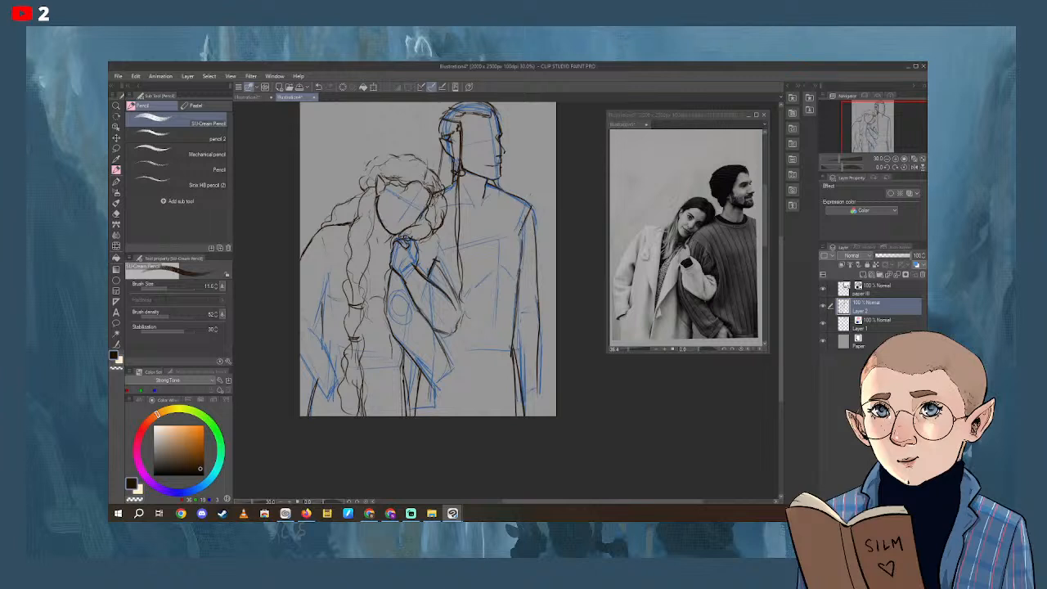
Erase the lines overlapping the woman's hair where her head meets the man's shoulder.
click(116, 212)
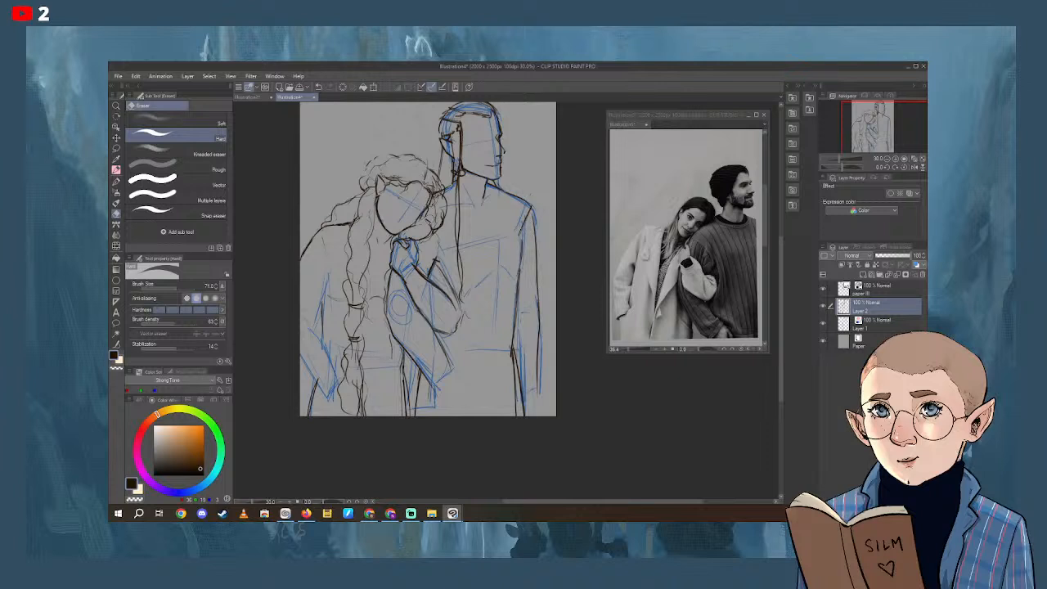
mouse_move(427, 207)
mouse_down()
mouse_move(438, 212)
mouse_move(440, 192)
mouse_up()
click(116, 169)
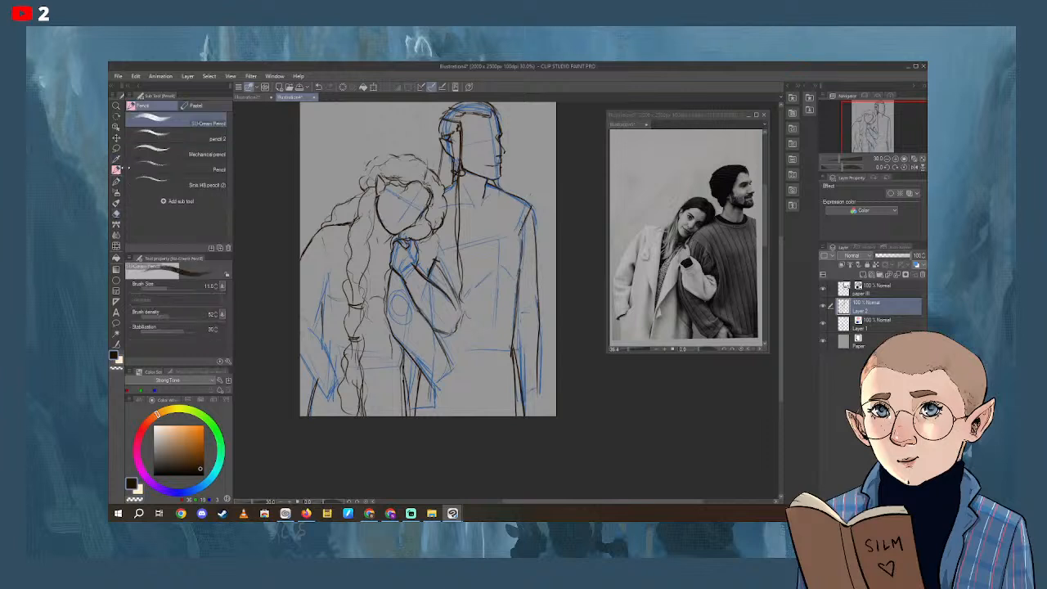
drag(545, 313, 539, 327)
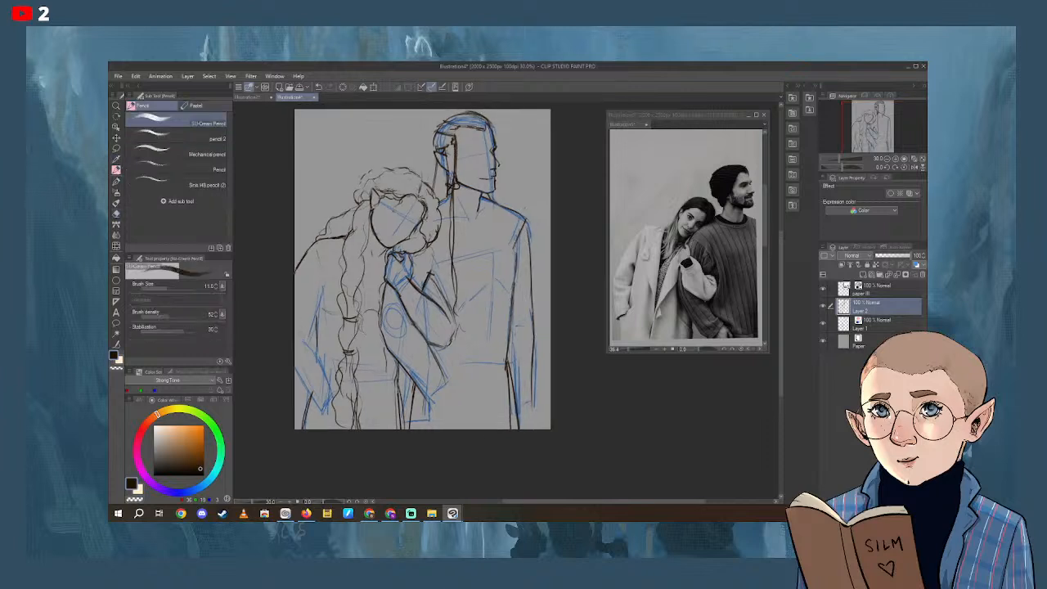
Undo the last stroke, erase the locks between the woman's face and the man's shoulder, and redraw smaller curls there.
key(ctrl+z)
click(117, 213)
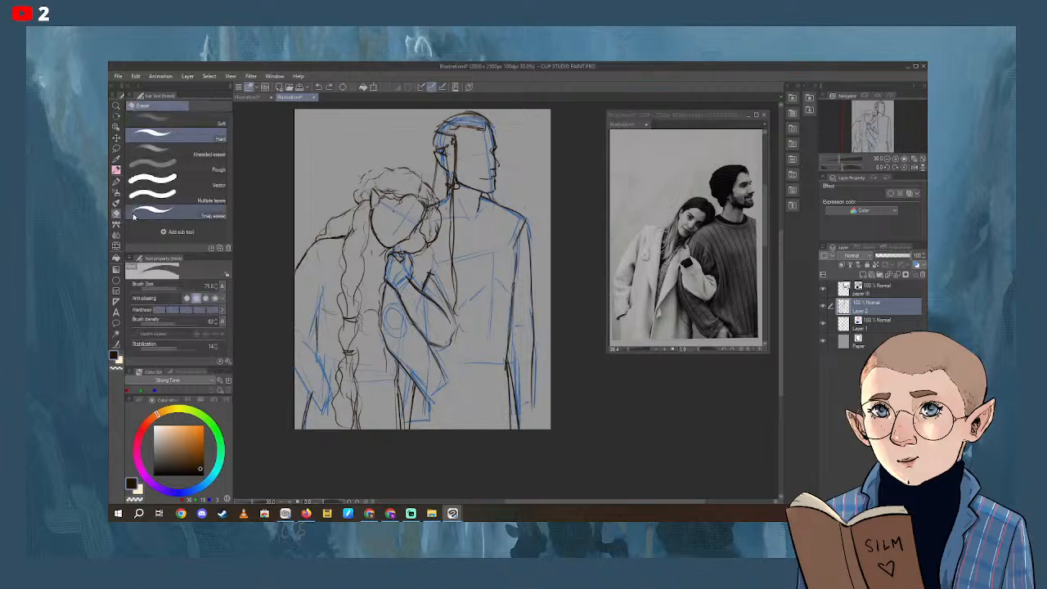
mouse_move(442, 212)
mouse_down()
mouse_move(409, 248)
mouse_move(433, 234)
mouse_move(417, 248)
mouse_move(435, 211)
mouse_move(440, 220)
mouse_move(434, 208)
mouse_move(424, 220)
mouse_move(433, 198)
mouse_up()
key(p)
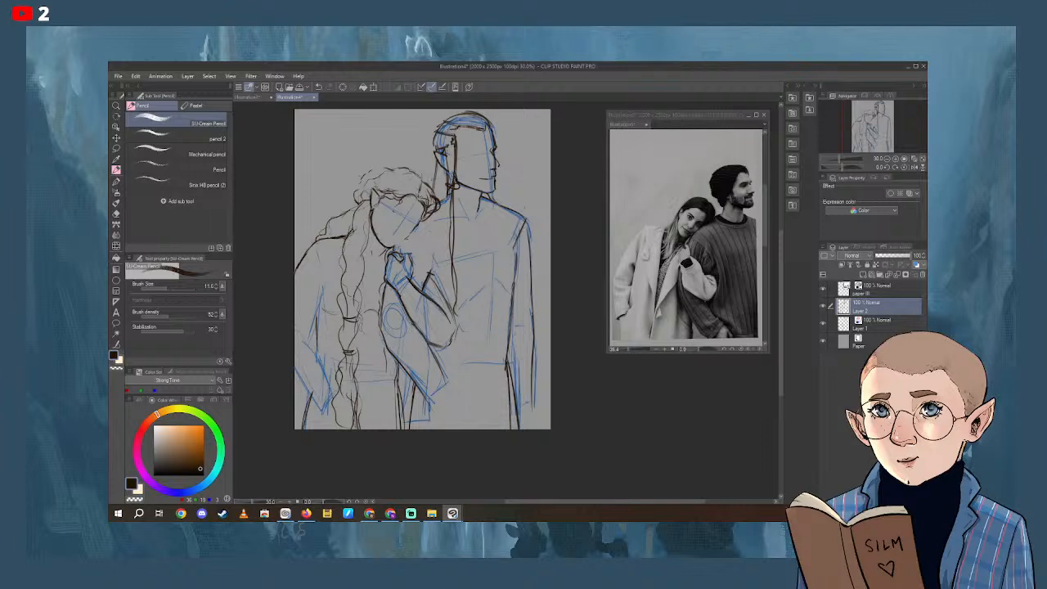
drag(426, 207, 430, 232)
Add a few more small curls beside the woman's cheek, running down toward her chin.
key(alt+Tab)
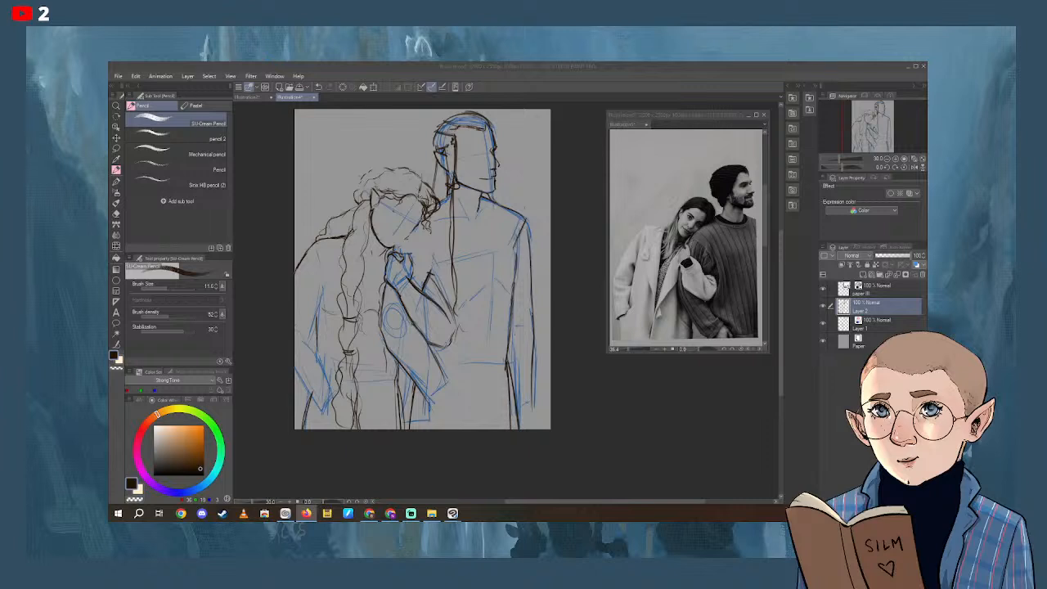
click(360, 202)
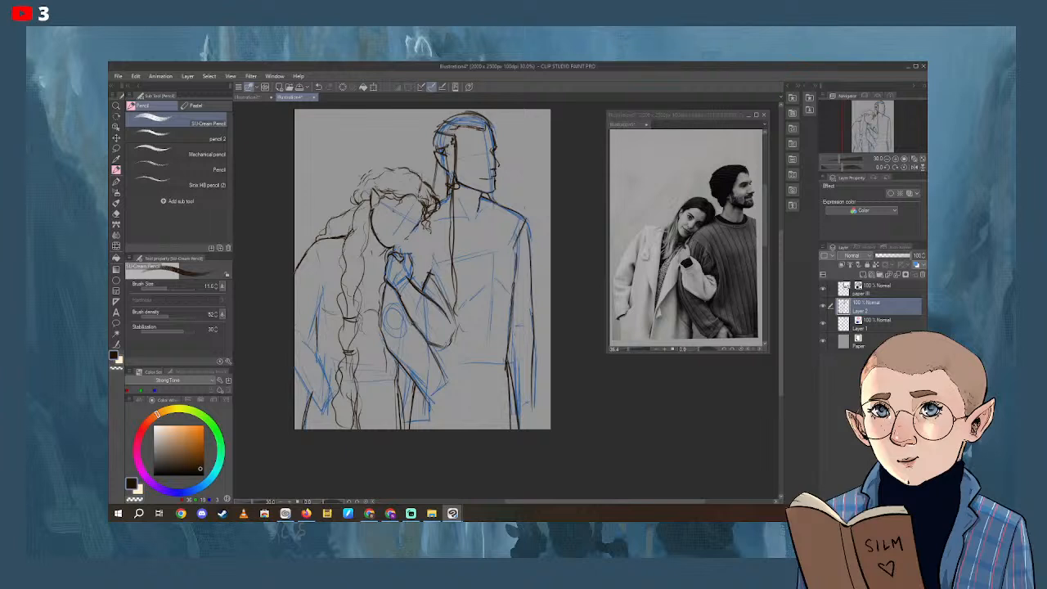
drag(438, 208, 426, 217)
drag(415, 226, 405, 239)
Outline the inner edge, elbow crease and forearm of the woman's outer arm down to the canvas's lower edge.
drag(292, 368, 311, 395)
drag(302, 331, 319, 362)
drag(307, 326, 315, 334)
drag(322, 294, 316, 315)
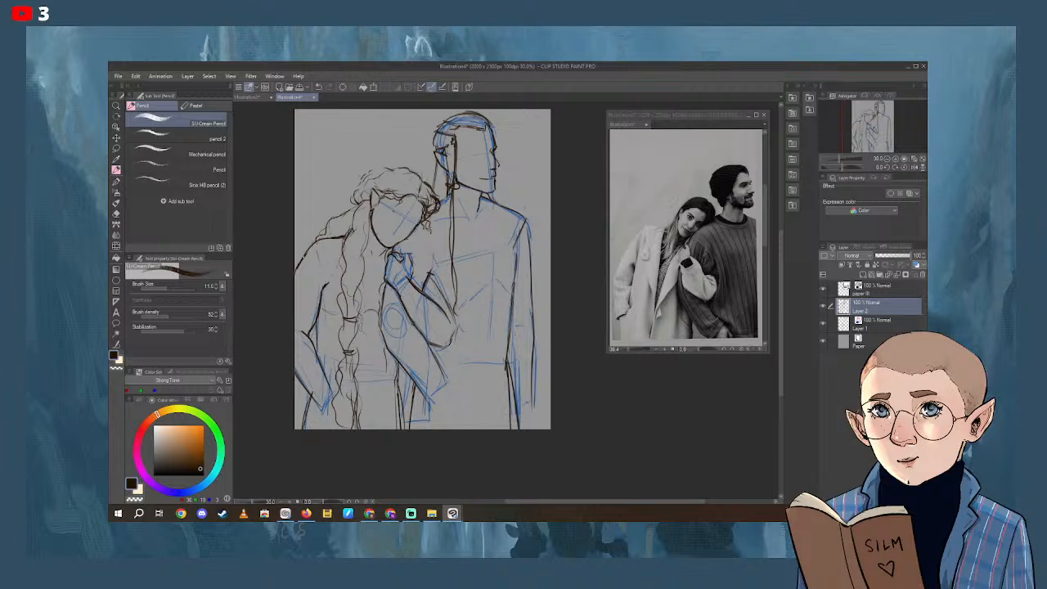
mouse_move(302, 257)
mouse_down()
mouse_move(339, 238)
mouse_move(315, 247)
mouse_move(299, 281)
mouse_up()
click(116, 214)
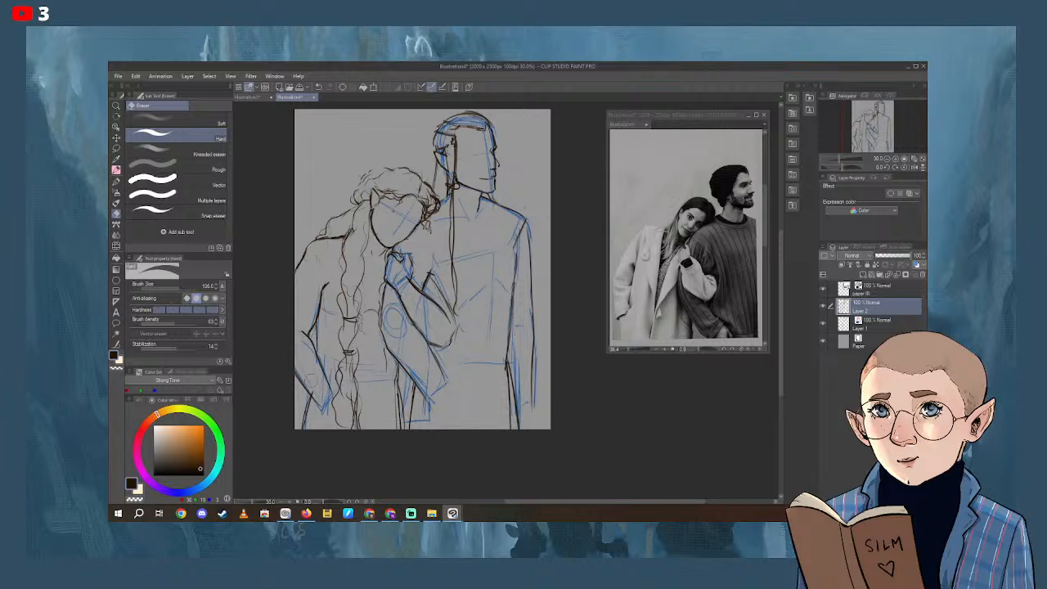
click(117, 181)
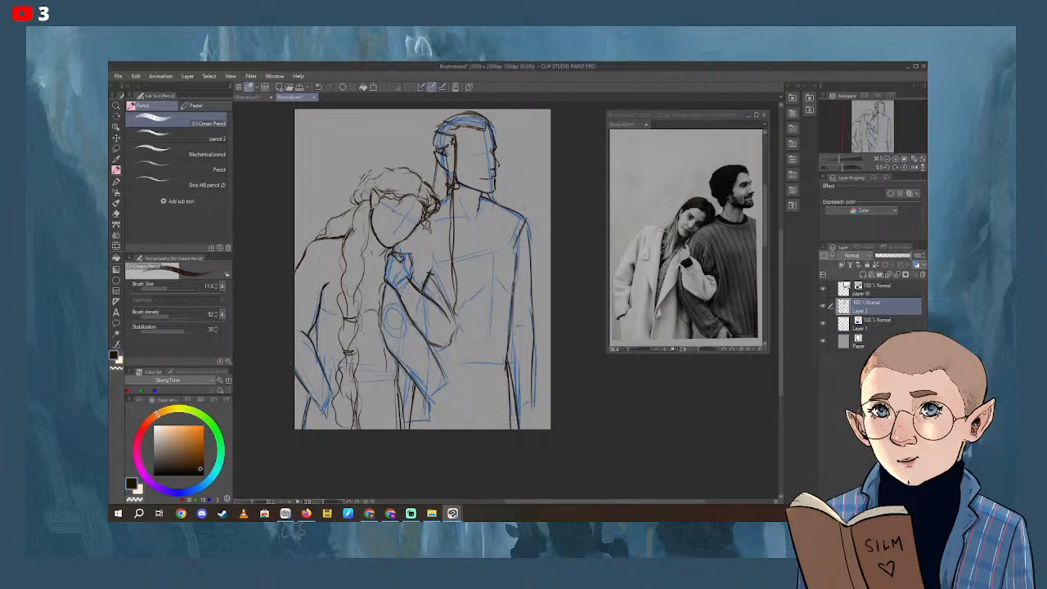
drag(310, 396, 291, 480)
Add loose hair strands over the woman's shoulder and at the top of the braid, and erase the overlapping lines there.
drag(295, 270, 319, 239)
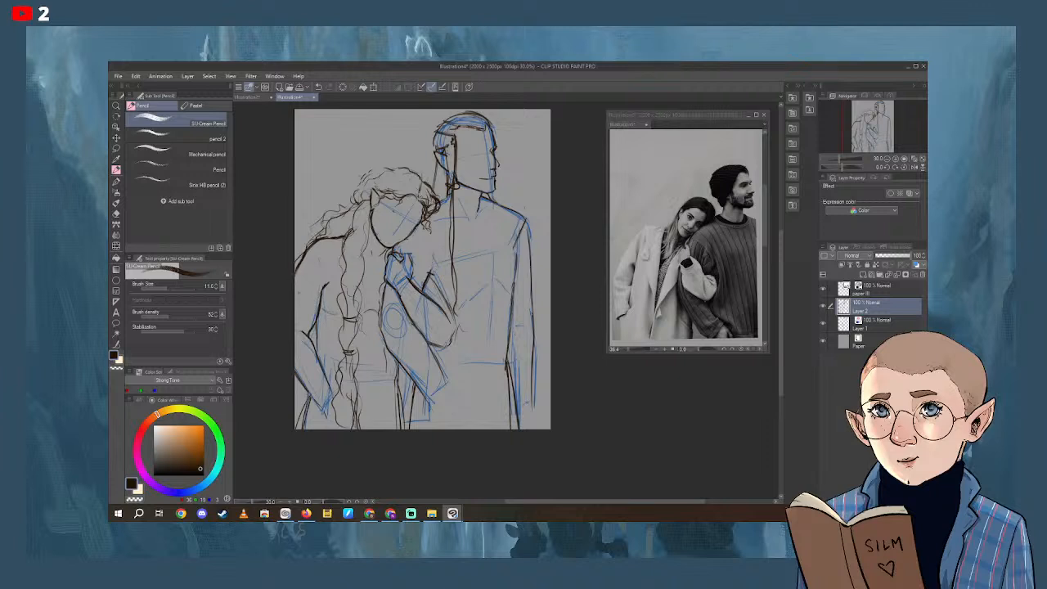
drag(357, 205, 349, 244)
key(e)
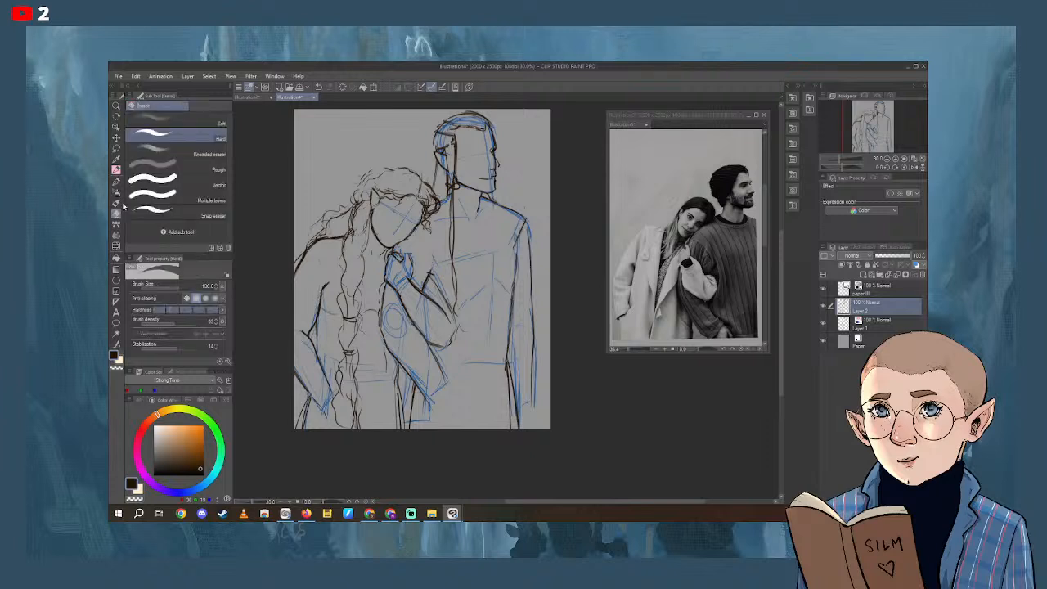
mouse_move(359, 226)
mouse_down()
mouse_move(357, 251)
mouse_move(360, 209)
mouse_up()
click(117, 170)
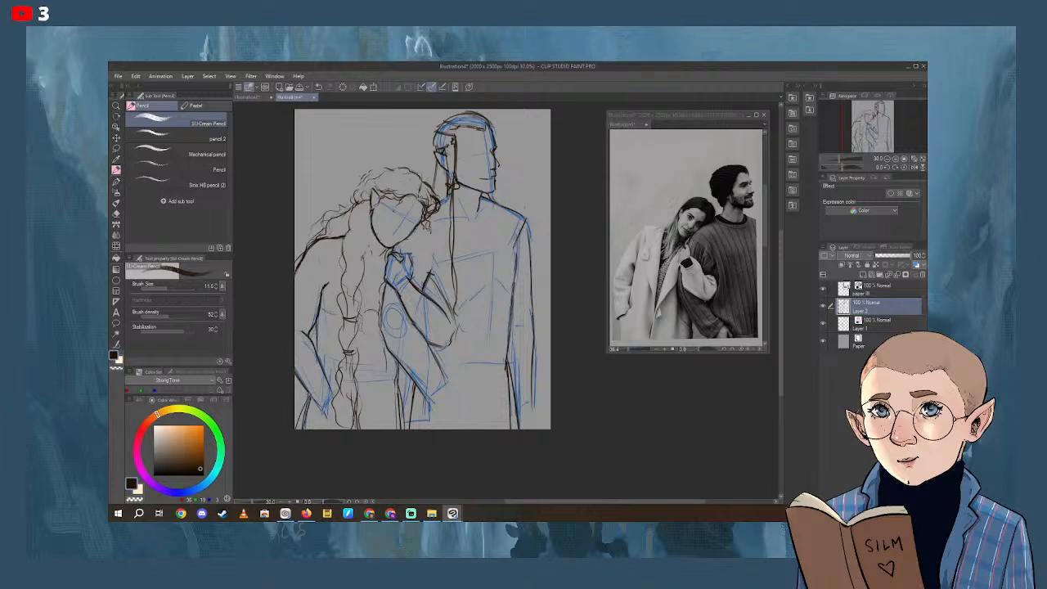
Add strands at the braid's top and erase overlapping hair lines on the woman's crown, beside the man's neck and over her shoulder.
drag(368, 238, 360, 264)
drag(372, 224, 367, 237)
click(116, 224)
click(116, 213)
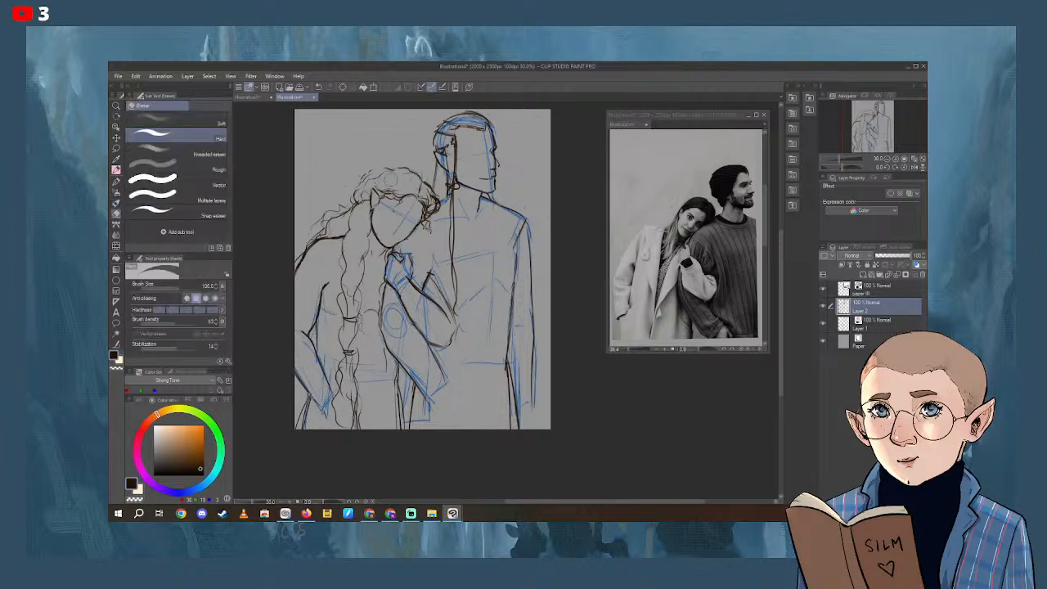
drag(386, 182, 366, 185)
drag(428, 201, 428, 215)
mouse_move(338, 216)
mouse_down()
mouse_move(322, 236)
mouse_move(349, 206)
mouse_up()
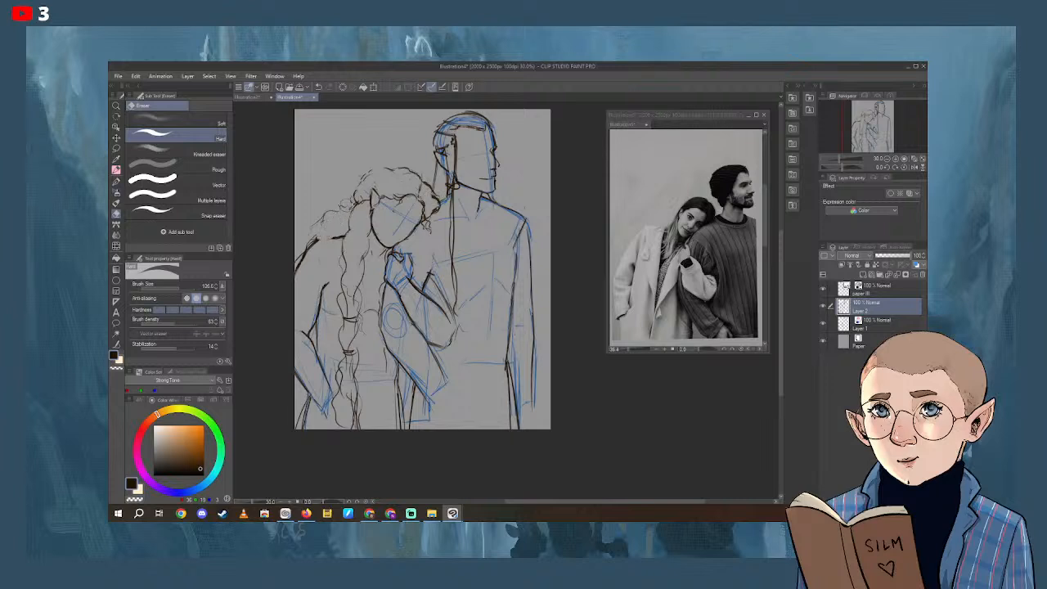
Redraw the wavy hair contour over the woman's outer shoulder and erase the overlapping shoulder line with the eraser size reduced to about 25.
key(p)
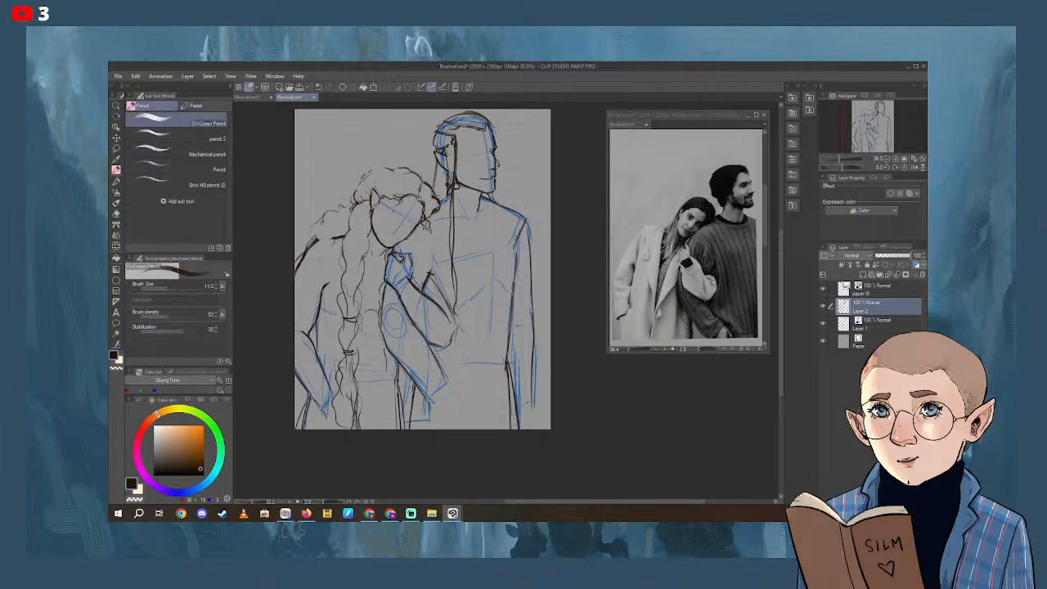
drag(333, 239, 302, 260)
drag(331, 211, 318, 219)
drag(321, 218, 313, 232)
drag(369, 220, 362, 228)
click(116, 214)
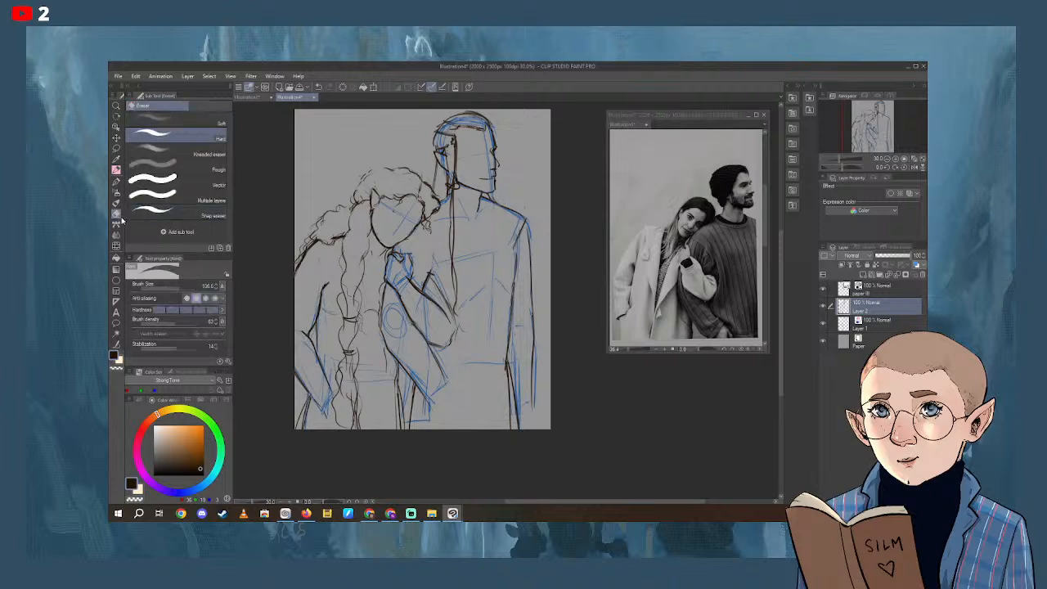
click(170, 287)
drag(322, 236, 329, 241)
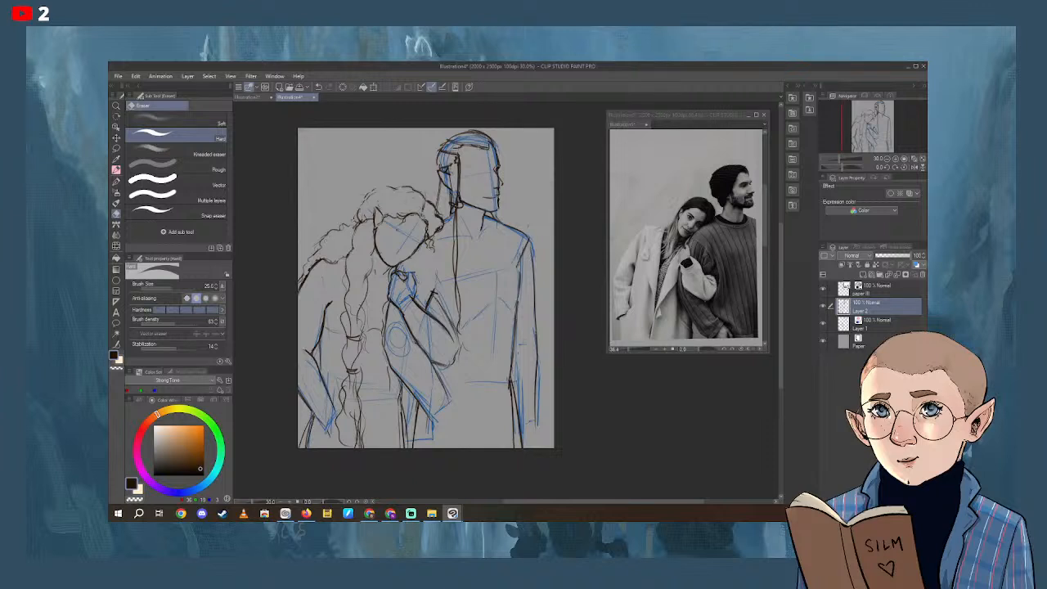
Erase excess lines at the lower end of the woman's outer arm and draw a short line below the curls beside her chin.
click(117, 159)
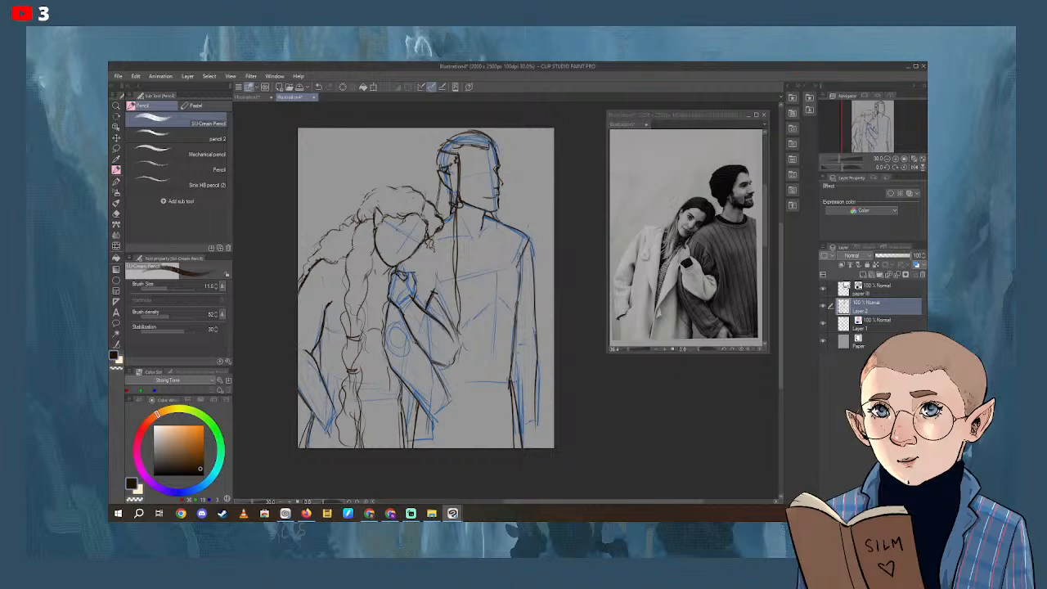
drag(480, 312, 482, 302)
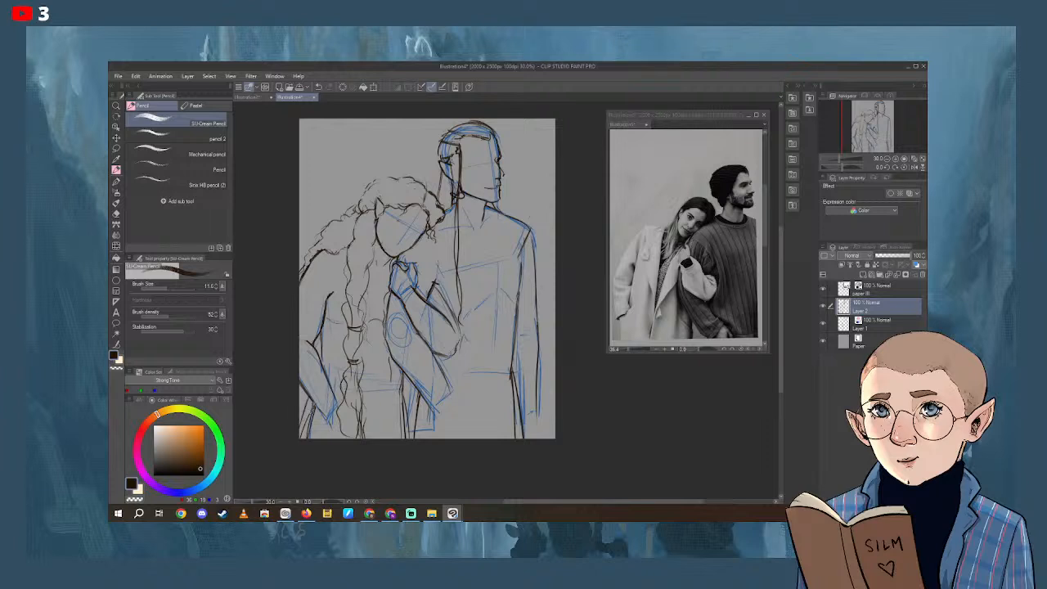
click(115, 214)
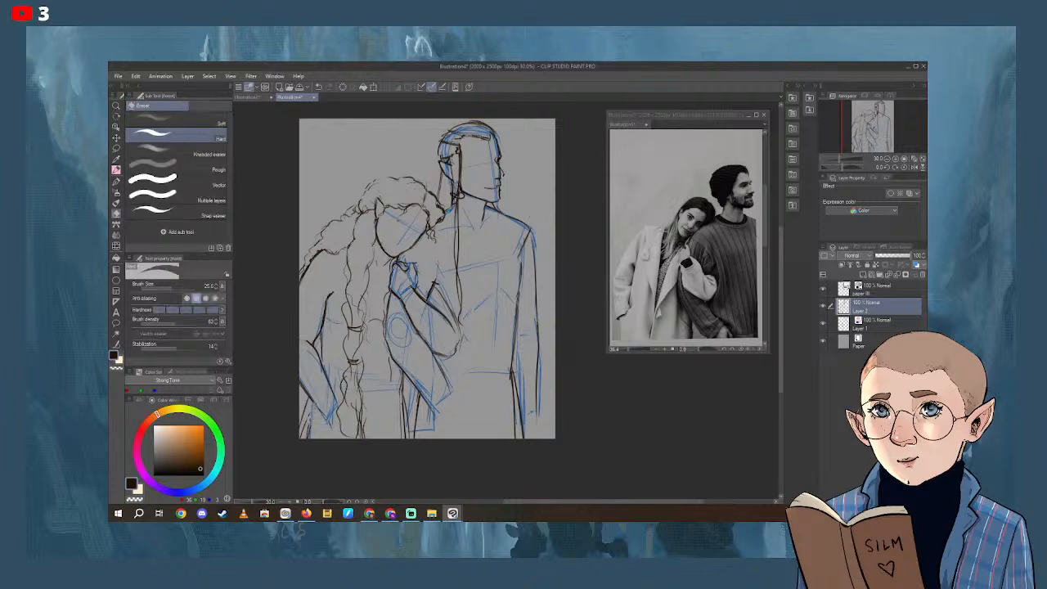
drag(309, 417, 308, 435)
key(p)
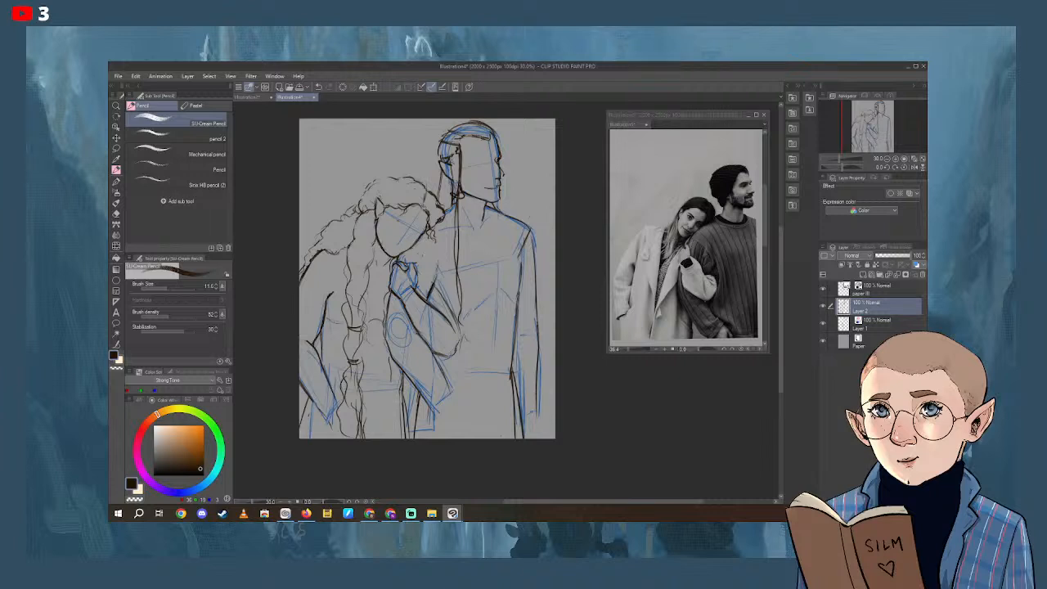
drag(421, 244, 436, 275)
Lasso the woman's raised hand and forearm down to the elbow and move them slightly lower.
key(m)
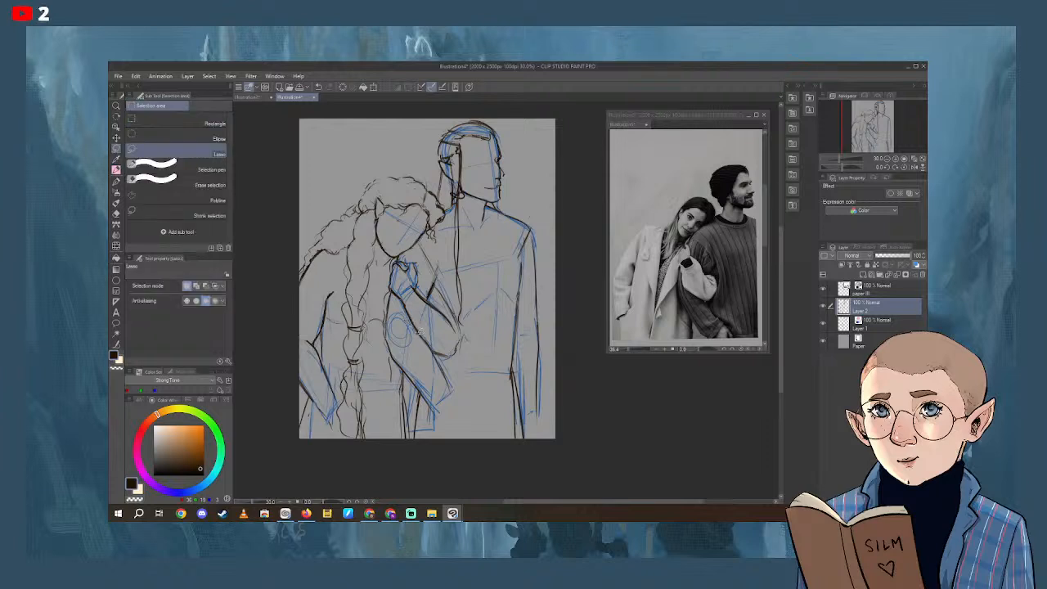
drag(419, 331, 429, 340)
key(ctrl+d)
mouse_move(402, 301)
mouse_down()
mouse_move(456, 362)
mouse_move(465, 325)
mouse_move(438, 280)
mouse_move(422, 288)
mouse_move(416, 263)
mouse_move(388, 282)
mouse_move(398, 296)
mouse_up()
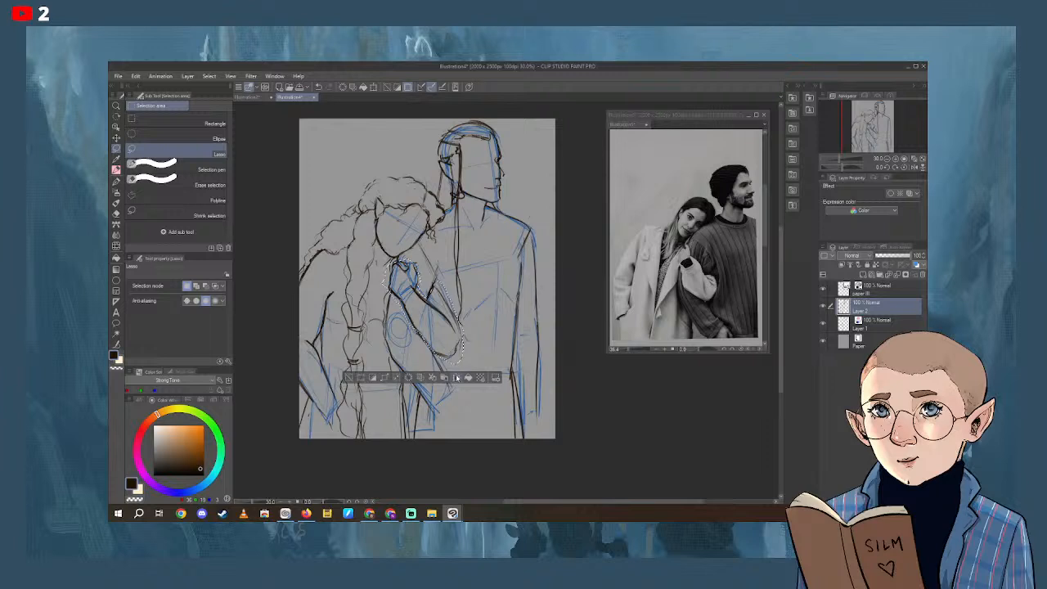
click(456, 378)
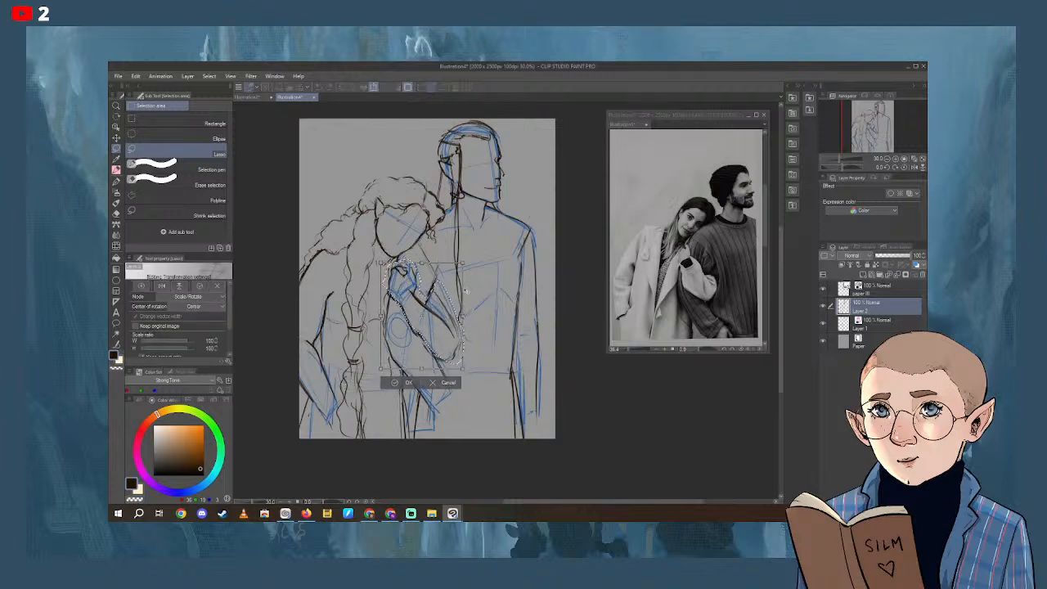
drag(466, 291, 466, 294)
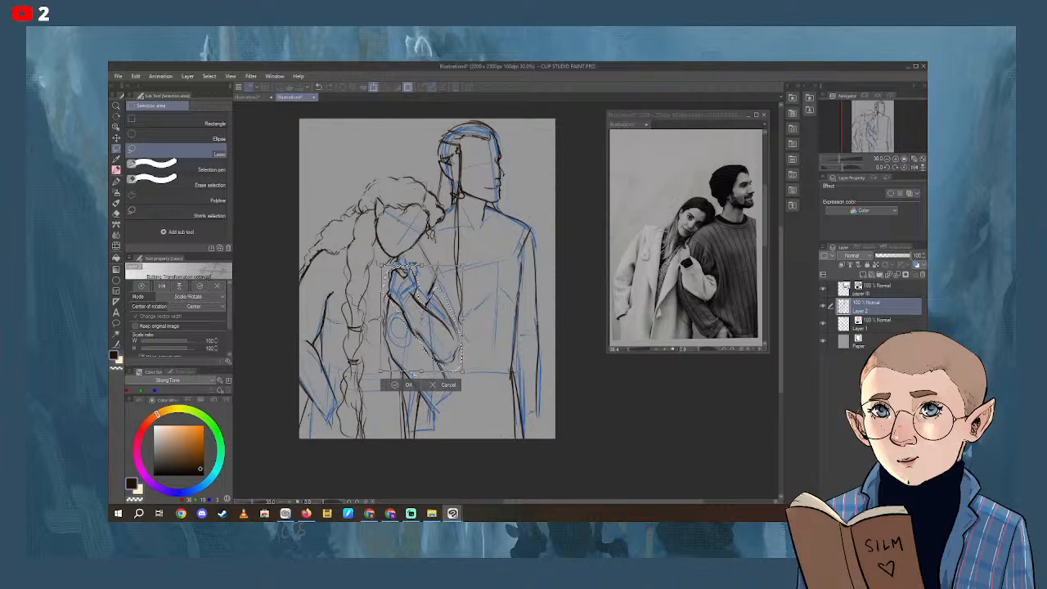
key(Return)
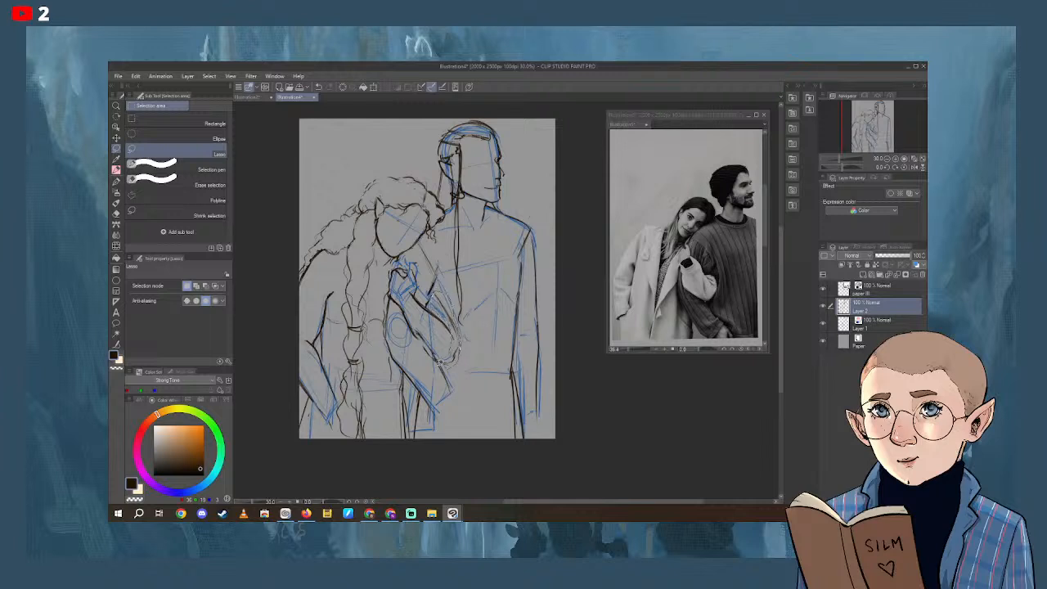
Apply a transform to the raised arm's elbow area and erase the old elbow and surplus forearm lines.
key(ctrl+t)
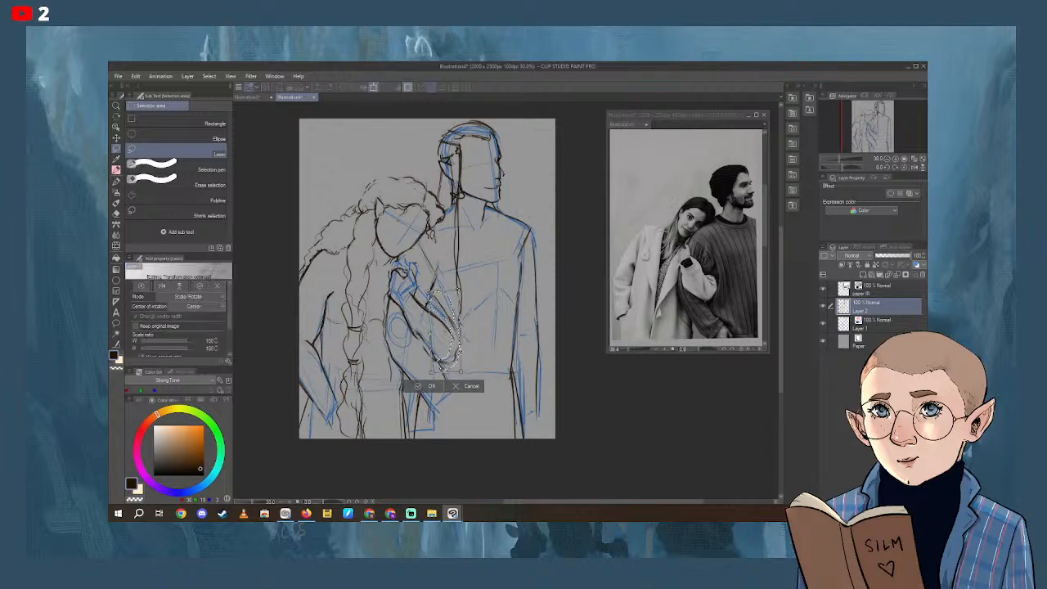
key(Return)
key(e)
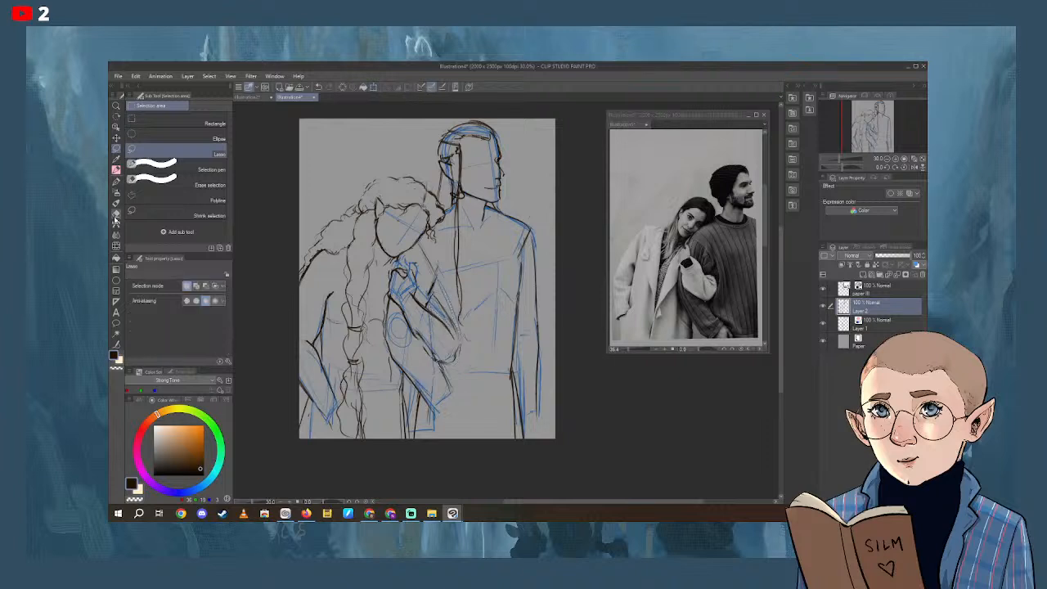
mouse_move(446, 312)
mouse_down()
mouse_move(455, 358)
mouse_move(418, 334)
mouse_up()
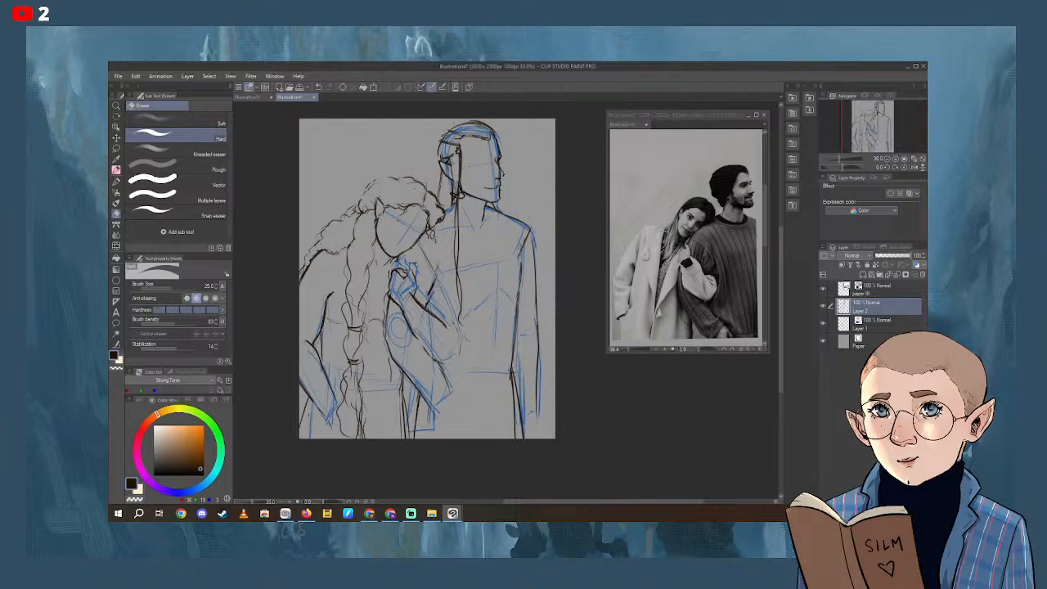
key(p)
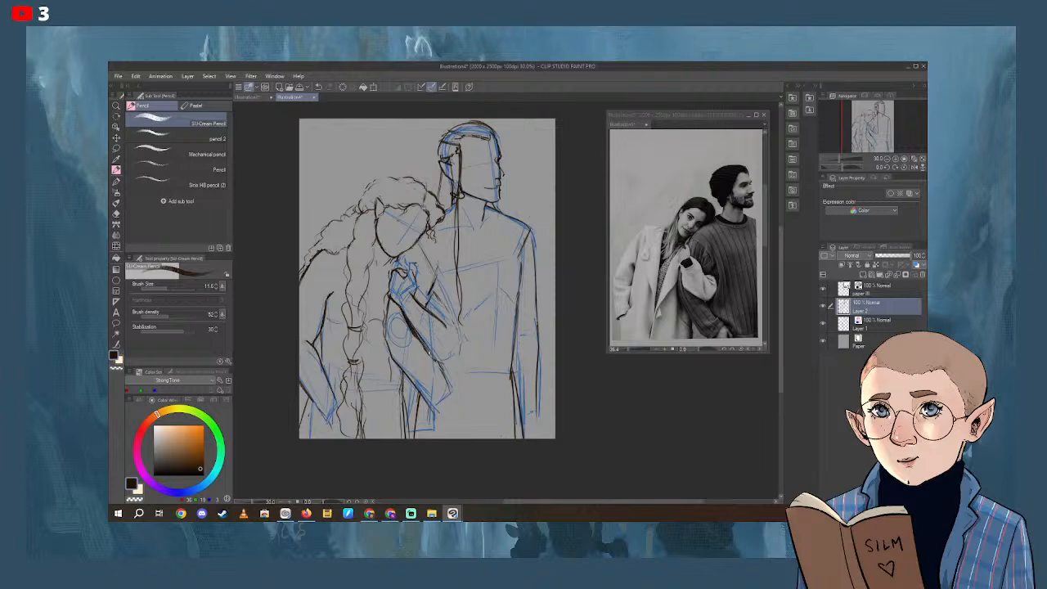
key(e)
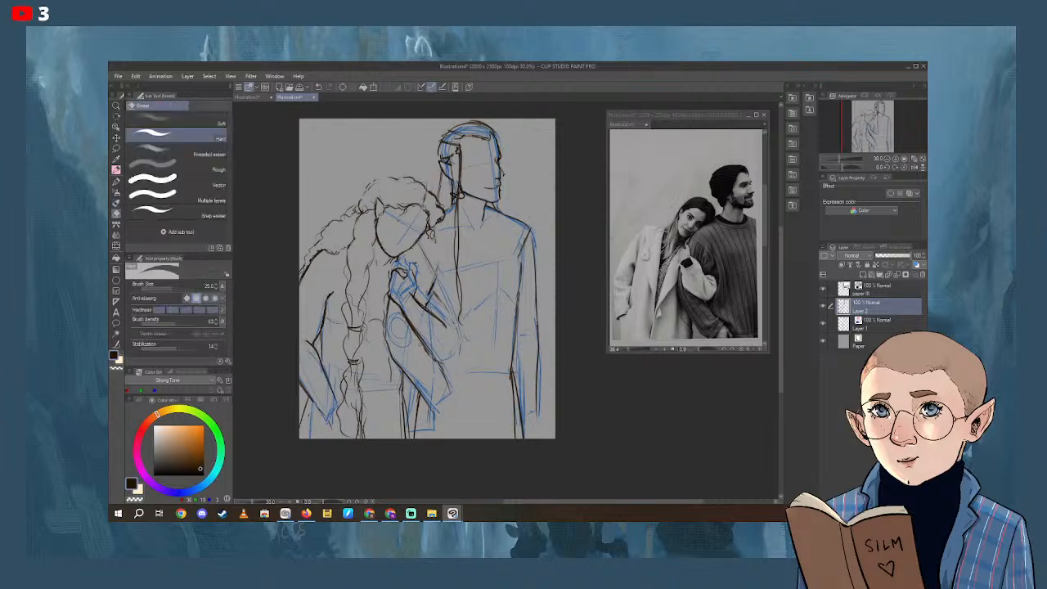
drag(409, 324, 434, 359)
Redraw the rounded elbow and the underside of the woman's raised forearm.
click(117, 170)
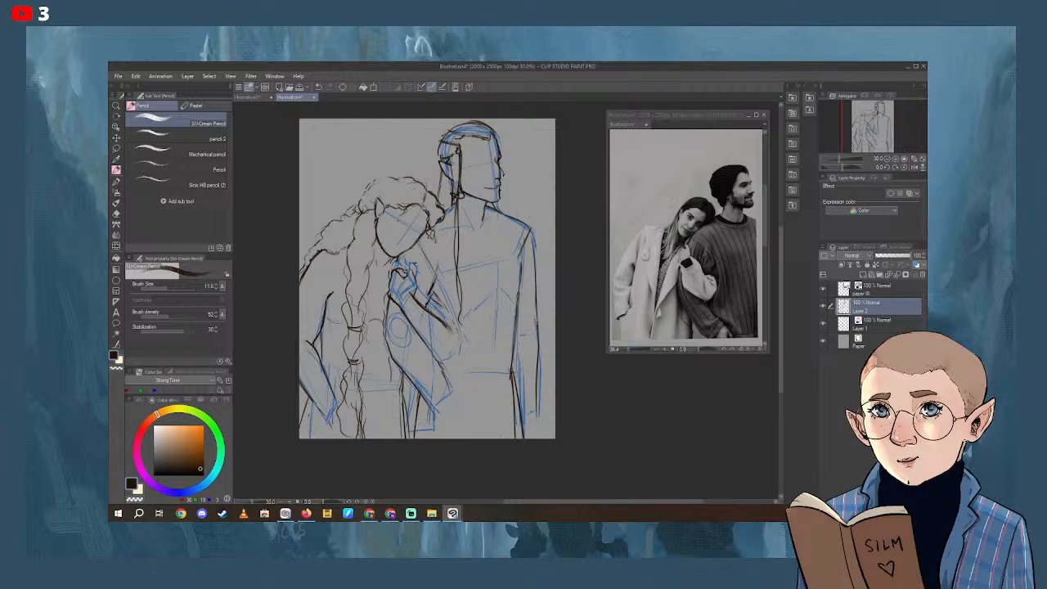
mouse_move(458, 328)
mouse_down()
mouse_move(455, 356)
mouse_move(458, 345)
mouse_move(440, 360)
mouse_up()
drag(404, 309, 423, 337)
Erase the stray line above the raised forearm, rework its upper edge, and outline the lower bent arm beneath it.
click(116, 203)
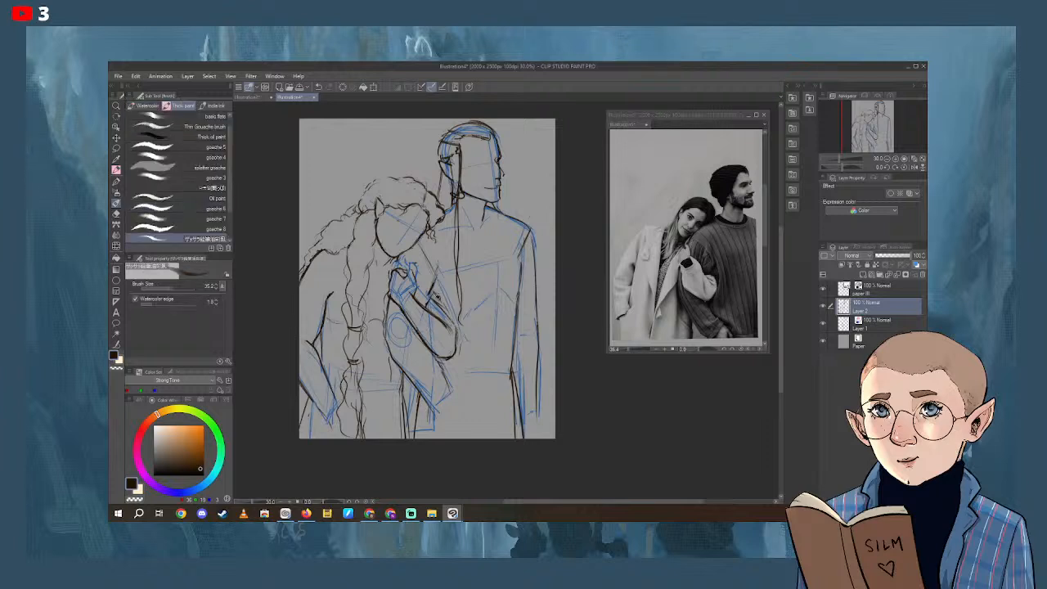
click(116, 212)
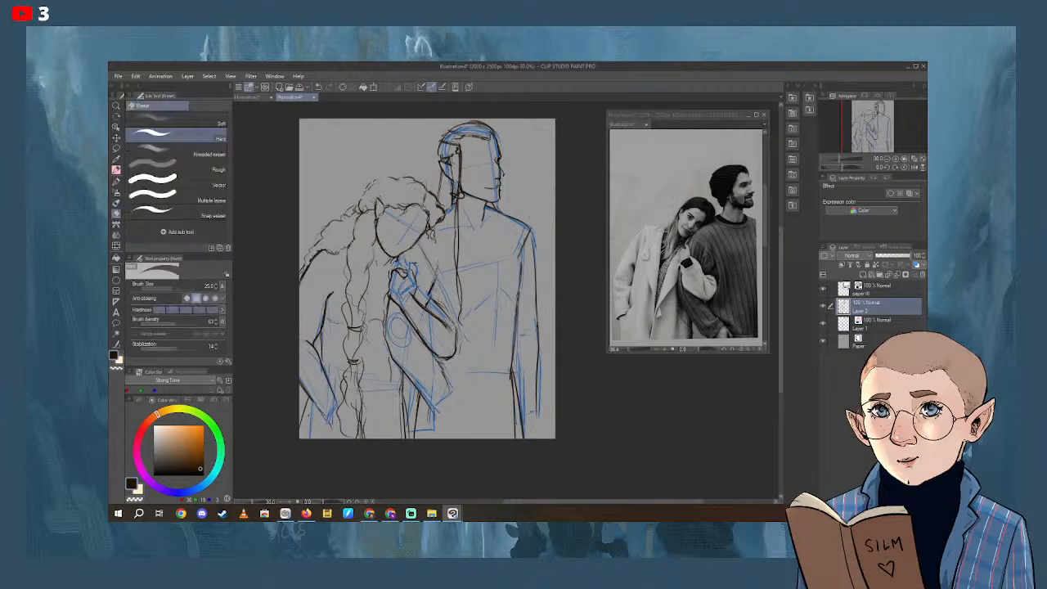
drag(428, 304, 437, 267)
click(117, 170)
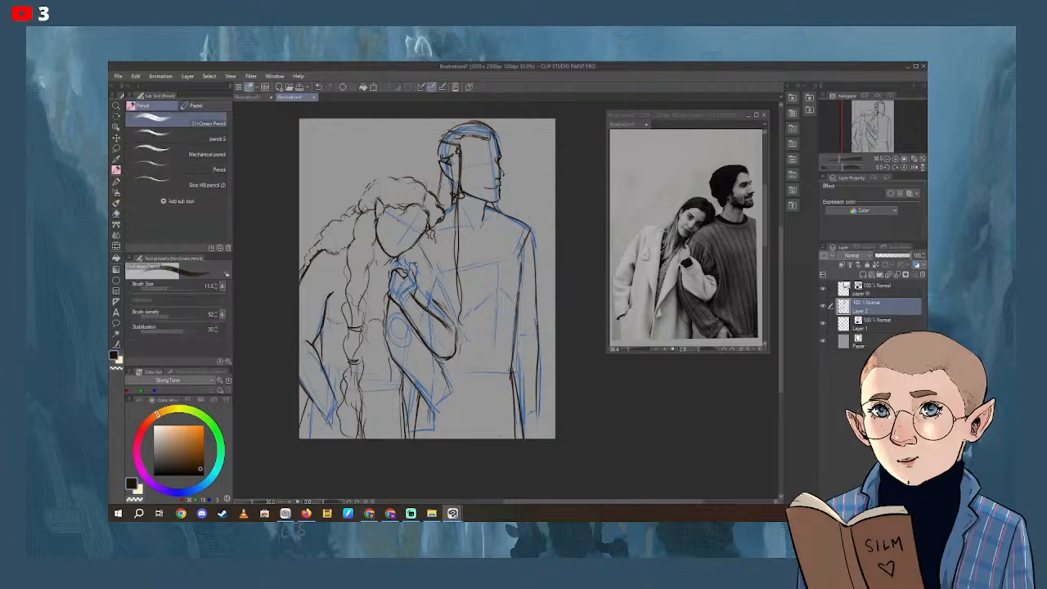
mouse_move(429, 306)
mouse_down()
mouse_move(438, 267)
mouse_move(396, 266)
mouse_up()
mouse_move(393, 334)
mouse_down()
mouse_move(443, 411)
mouse_move(457, 394)
mouse_move(448, 371)
mouse_move(448, 404)
mouse_up()
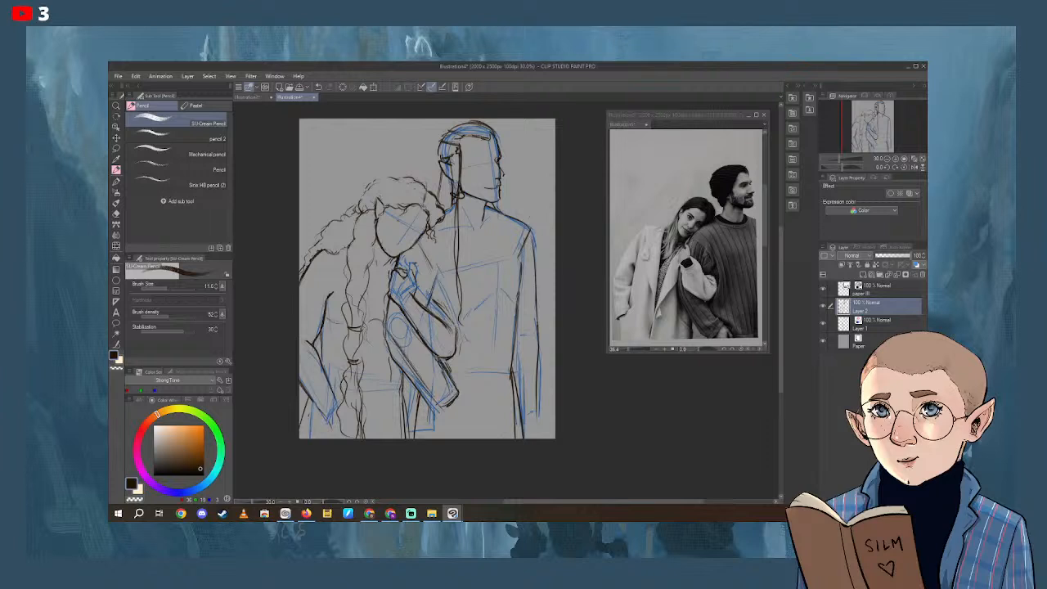
key(e)
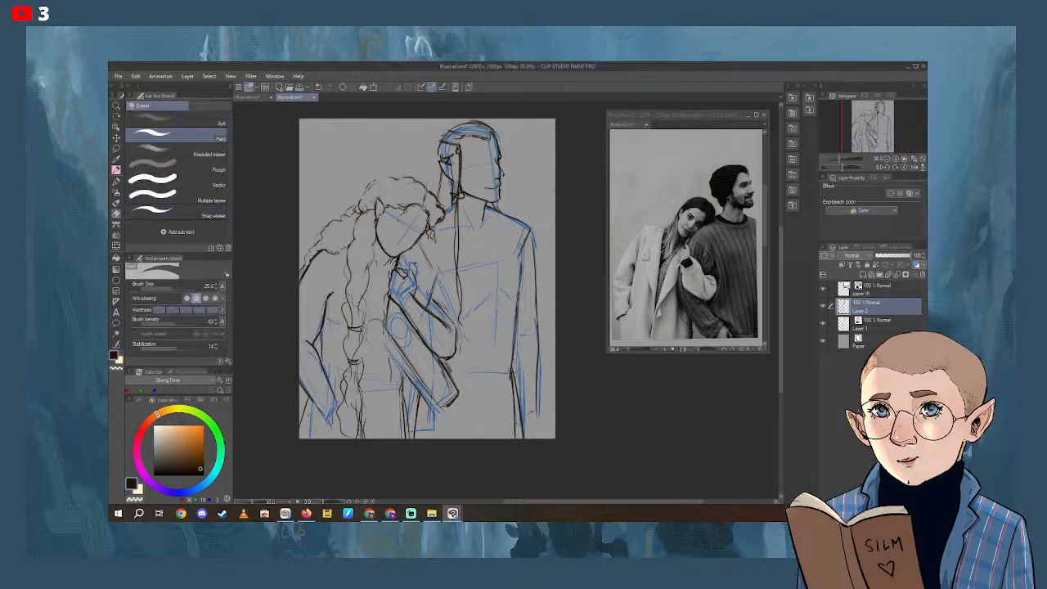
drag(414, 332, 447, 375)
mouse_move(399, 346)
mouse_down()
mouse_move(432, 403)
mouse_move(419, 376)
mouse_move(457, 393)
mouse_move(448, 375)
mouse_up()
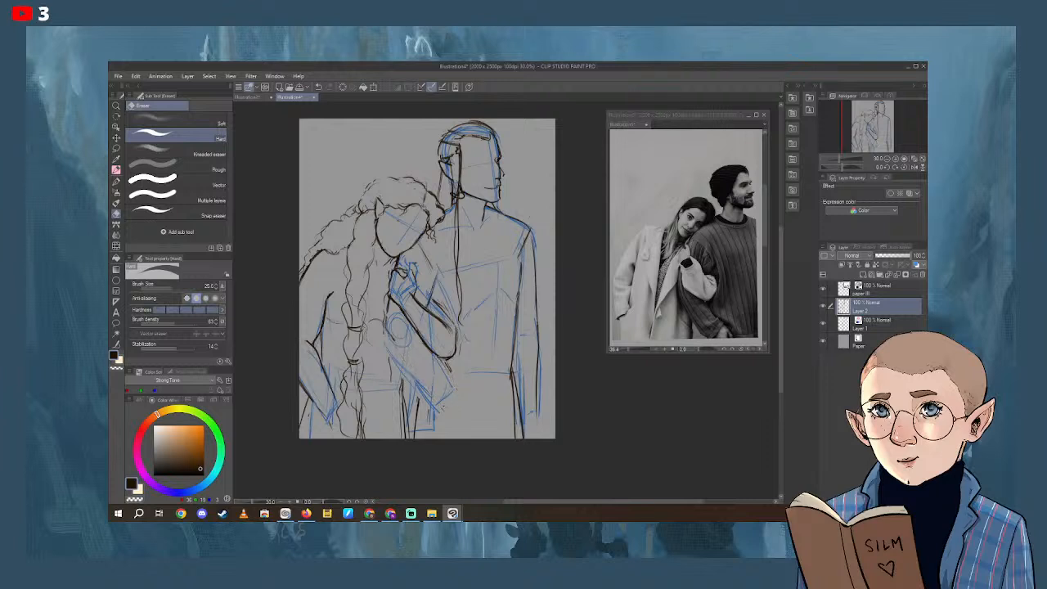
click(116, 170)
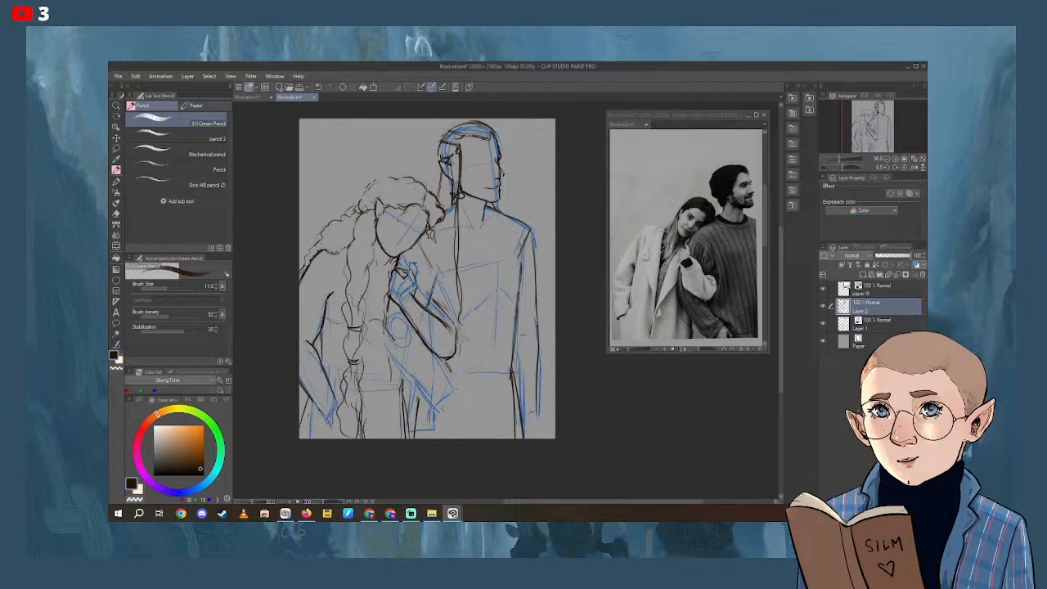
drag(387, 314, 417, 378)
drag(396, 342, 444, 410)
key(ctrl+z)
key(ctrl+z)
key(ctrl+z)
key(ctrl+z)
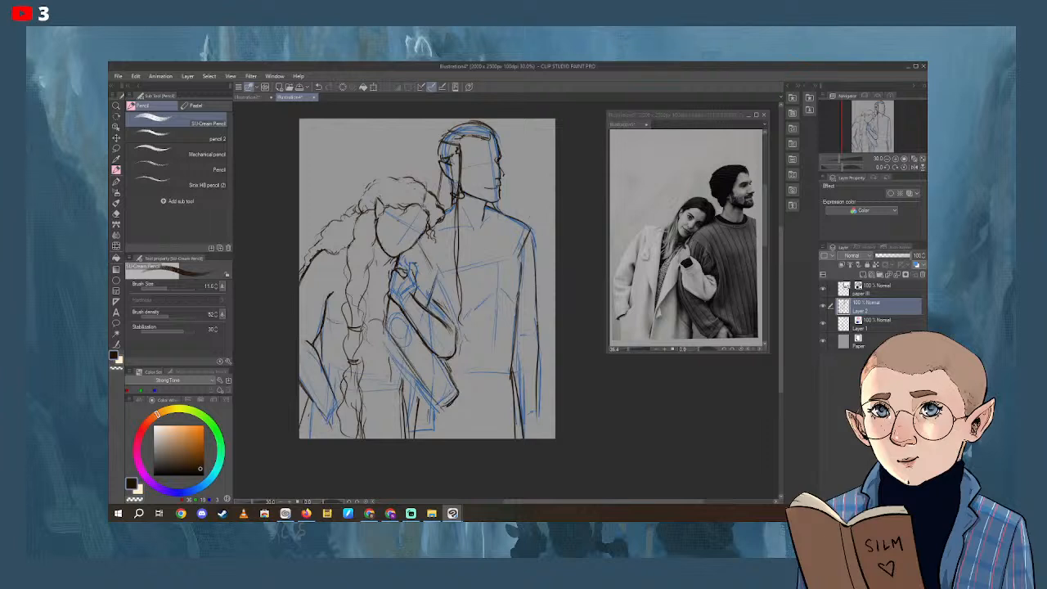
Draw the line descending beside the raised forearm and redraw the lower bent arm with a broader outline and a pointed elbow.
mouse_move(438, 275)
mouse_down()
mouse_move(430, 302)
mouse_move(397, 332)
mouse_up()
mouse_move(447, 361)
mouse_down()
mouse_move(462, 390)
mouse_move(424, 380)
mouse_up()
drag(388, 319, 448, 399)
mouse_move(447, 399)
mouse_down()
mouse_move(463, 382)
mouse_move(455, 377)
mouse_up()
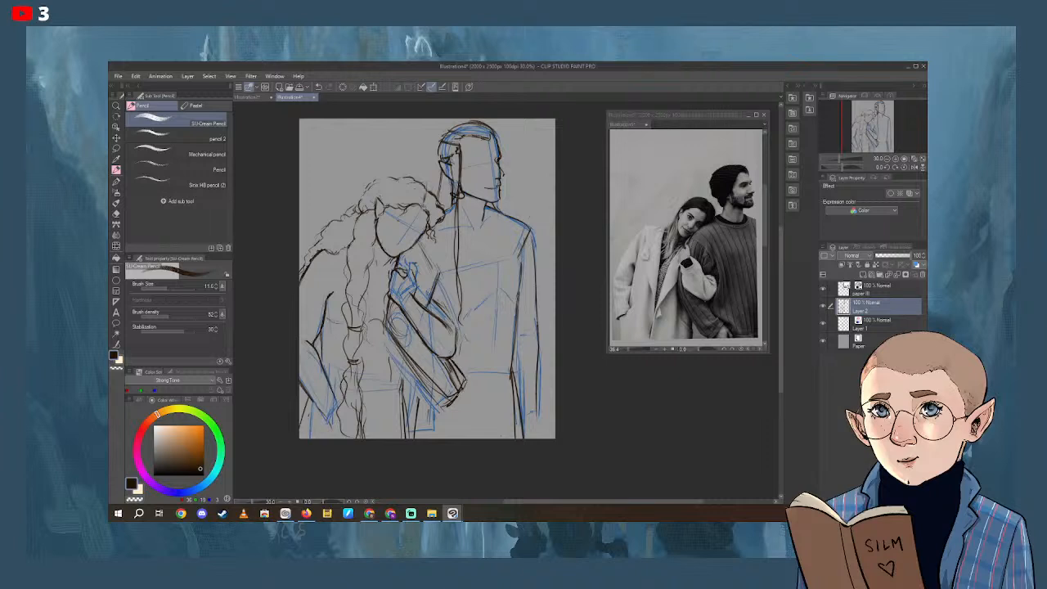
Erase the doubled inner lines along the lower bent arm and its elbow, and clean up around the woman's chest and hand.
click(116, 213)
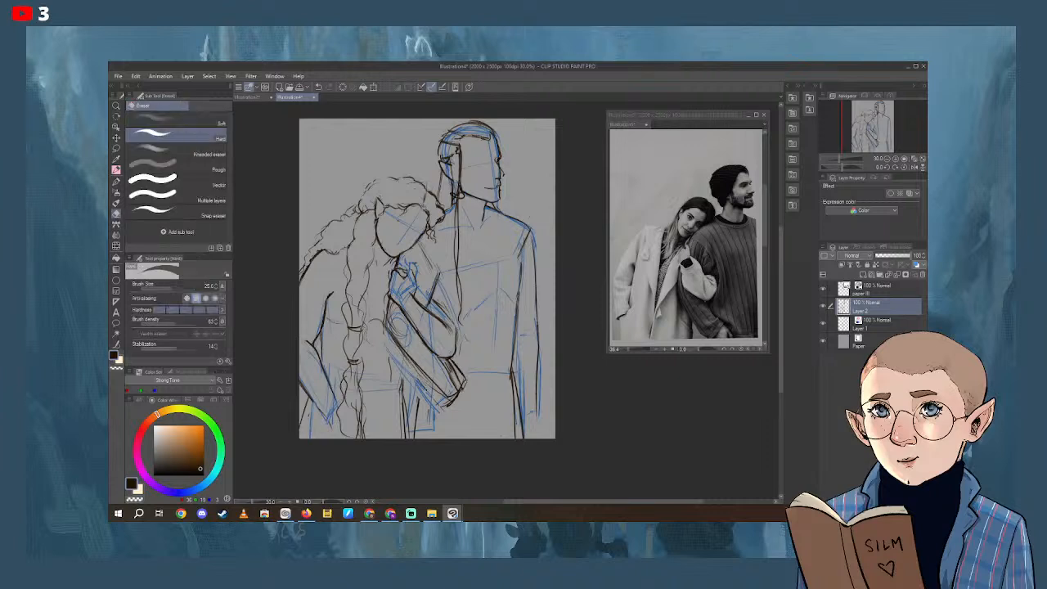
drag(421, 375, 450, 401)
drag(450, 365, 457, 393)
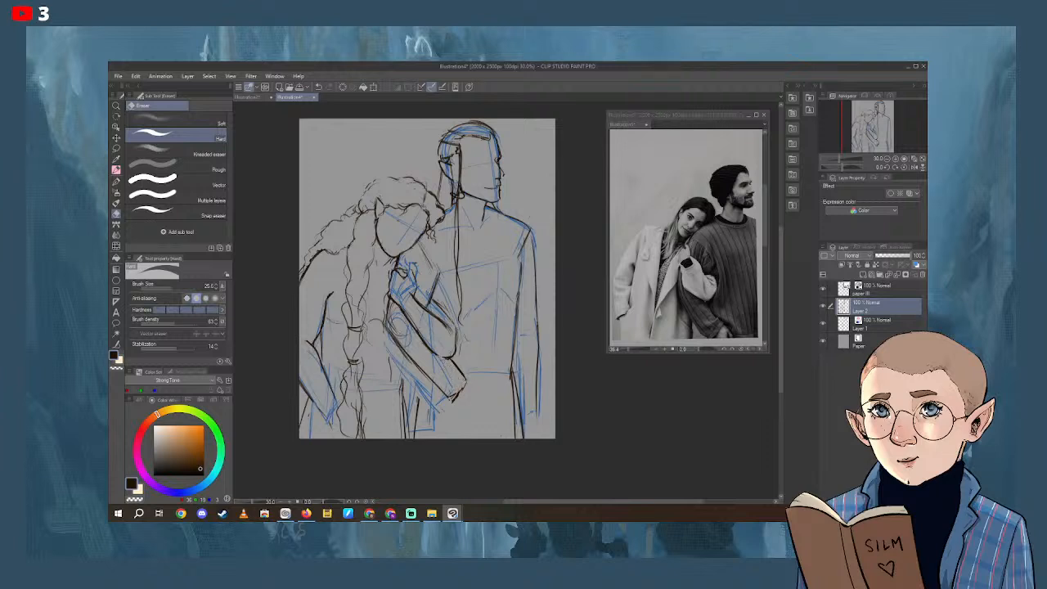
drag(399, 322, 396, 360)
drag(398, 267, 403, 252)
Erase the woman's lower side lines at an eraser size of about 77 and redraw her torso and side contours to the canvas edge.
click(177, 287)
drag(401, 429, 402, 386)
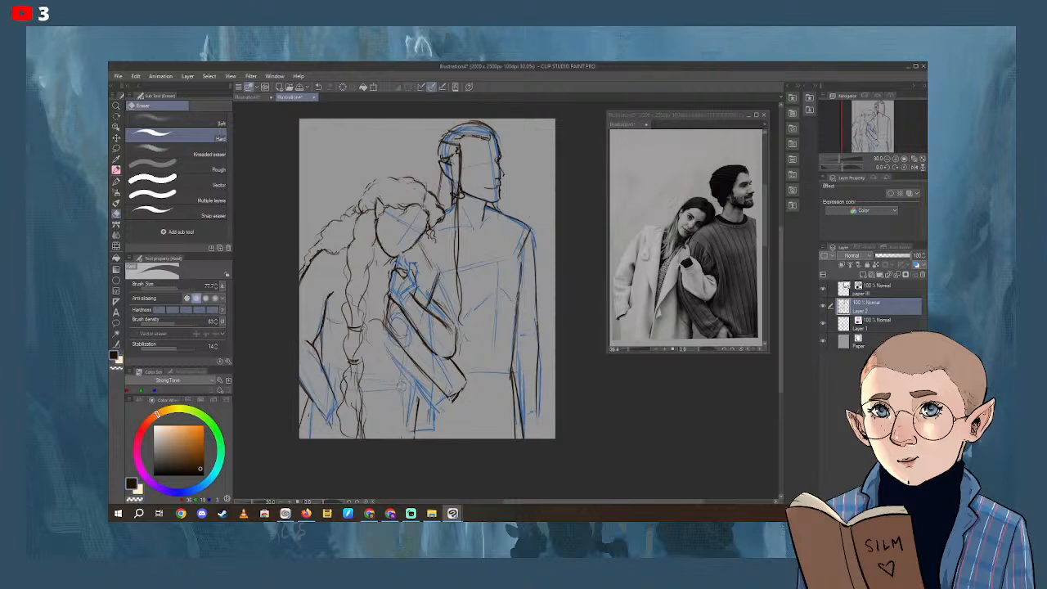
click(119, 168)
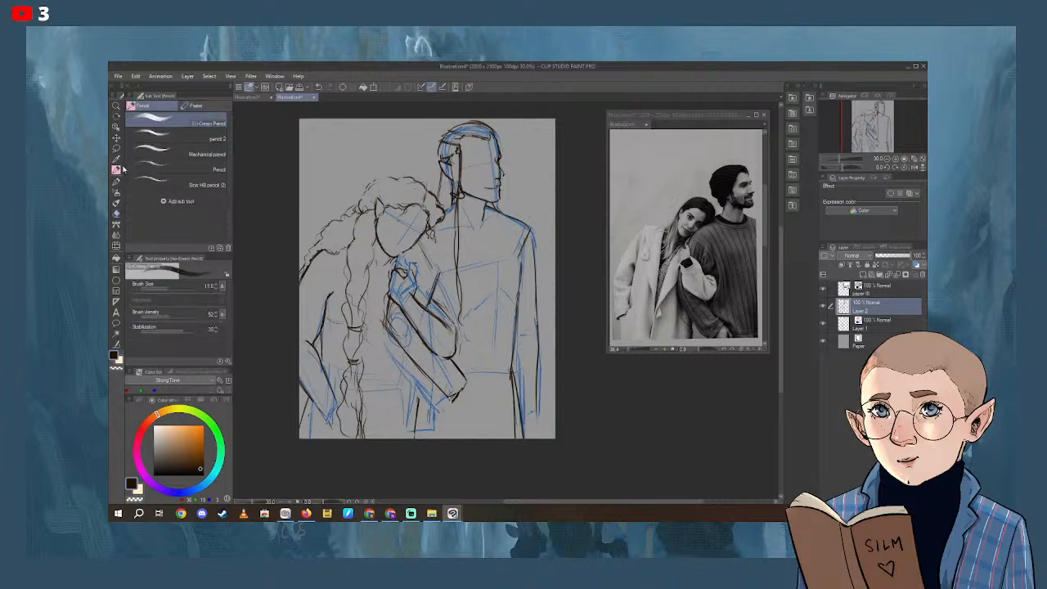
drag(376, 290, 374, 316)
drag(369, 357, 370, 376)
drag(360, 416, 357, 438)
drag(408, 412, 409, 438)
drag(403, 358, 395, 438)
drag(399, 389, 402, 438)
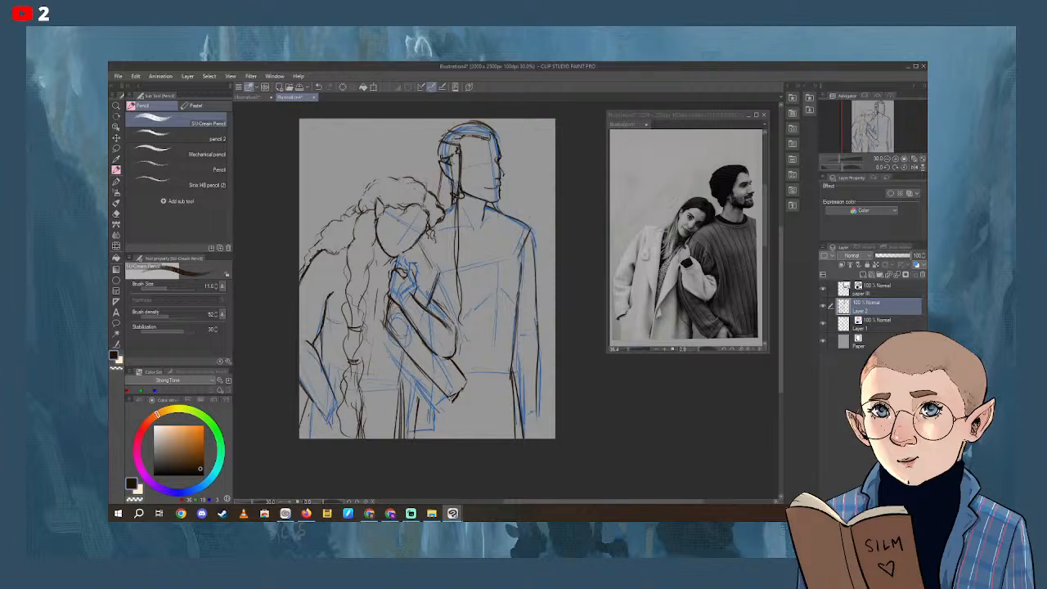
Erase the blue construction lines on Layer 1 around the woman's side and arms and across the man's torso, using an enlarged eraser.
click(874, 324)
click(116, 213)
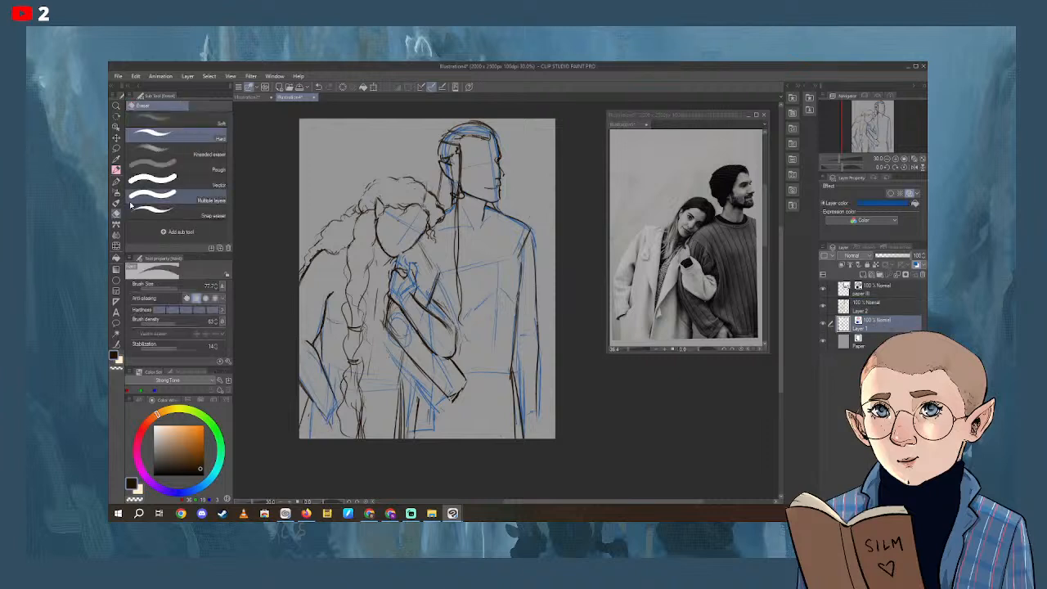
click(183, 288)
mouse_move(321, 379)
mouse_down()
mouse_move(323, 414)
mouse_move(317, 369)
mouse_move(328, 344)
mouse_up()
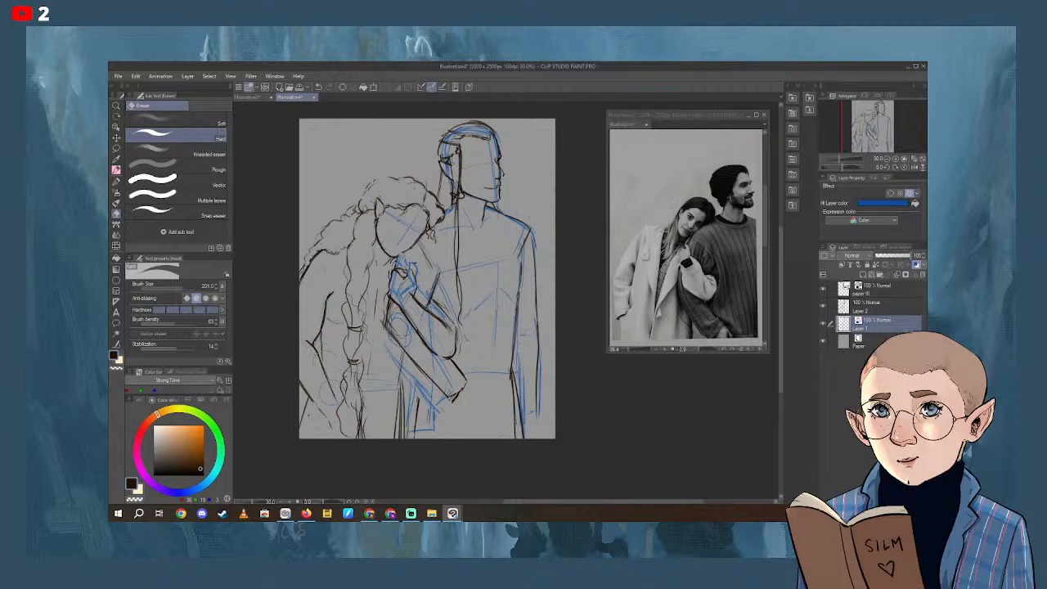
mouse_move(389, 360)
mouse_down()
mouse_move(409, 270)
mouse_move(429, 360)
mouse_move(454, 319)
mouse_move(491, 296)
mouse_move(458, 331)
mouse_move(421, 409)
mouse_move(393, 393)
mouse_move(405, 438)
mouse_up()
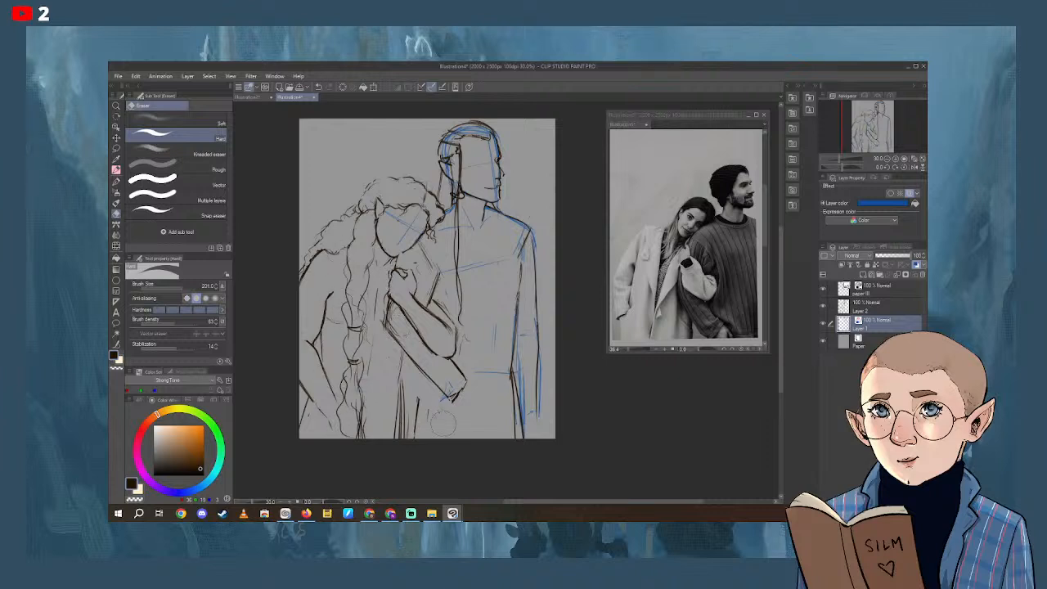
drag(434, 423, 454, 414)
mouse_move(485, 334)
mouse_down()
mouse_move(517, 409)
mouse_move(496, 374)
mouse_up()
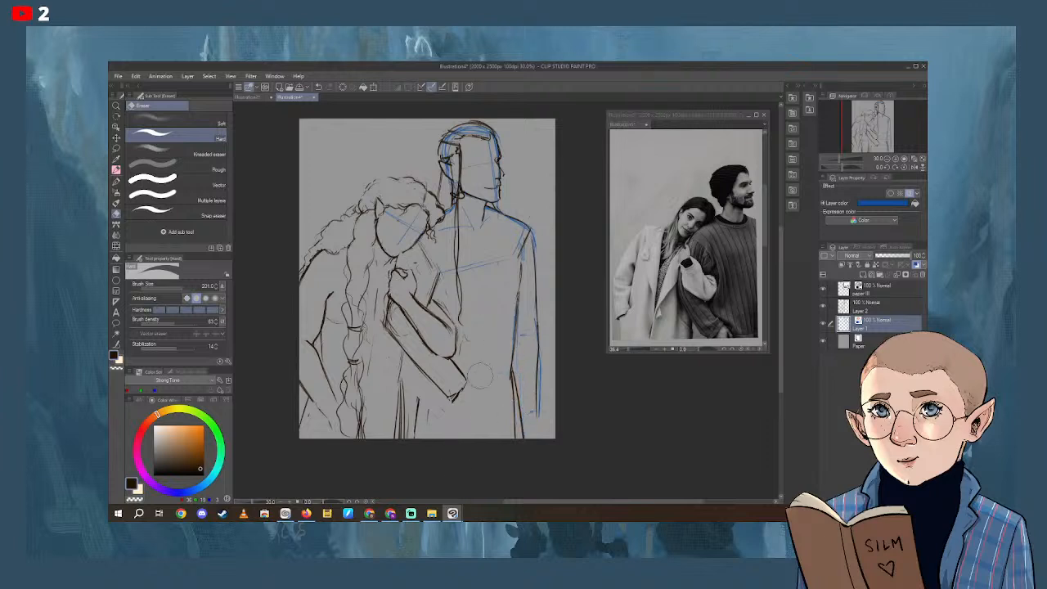
mouse_move(496, 260)
mouse_down()
mouse_move(514, 251)
mouse_move(463, 273)
mouse_move(446, 243)
mouse_up()
On Layer 2, rework the outline of the woman's lower bent arm and erase the doubled lines along it.
click(119, 180)
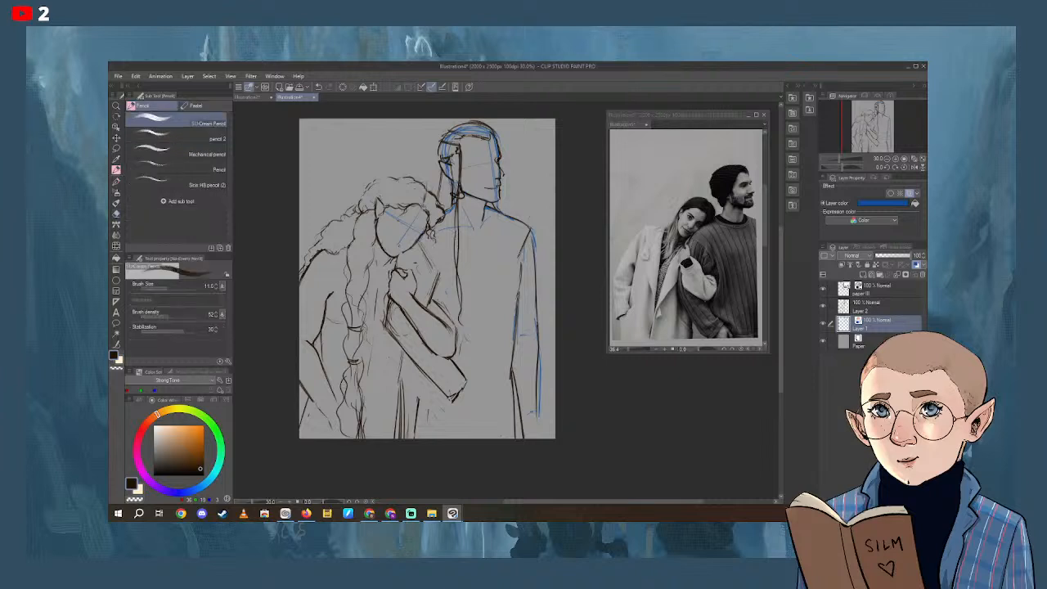
click(860, 309)
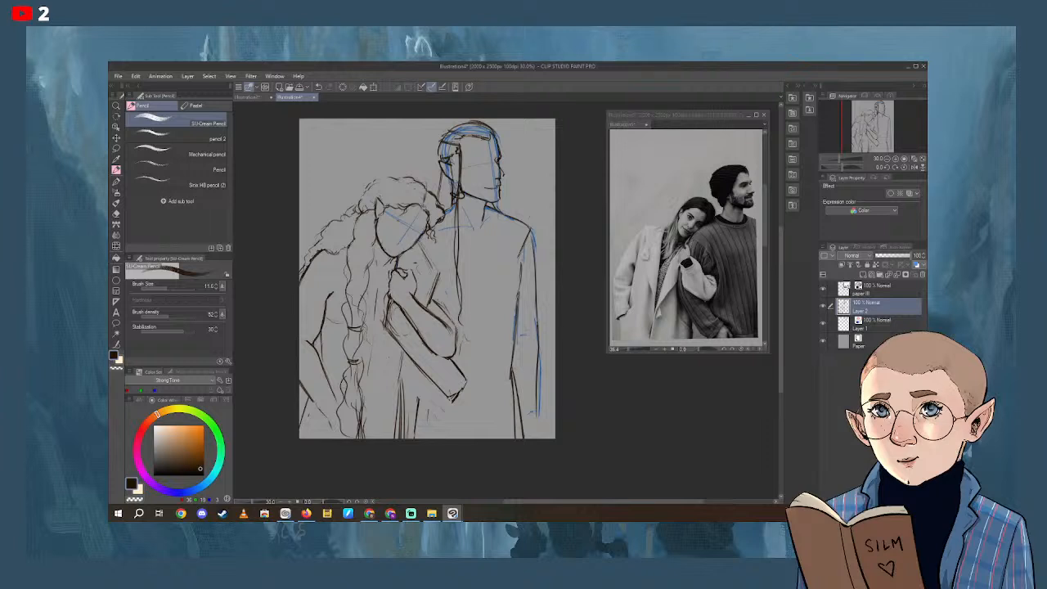
mouse_move(392, 300)
mouse_down()
mouse_move(389, 320)
mouse_move(408, 357)
mouse_up()
key(e)
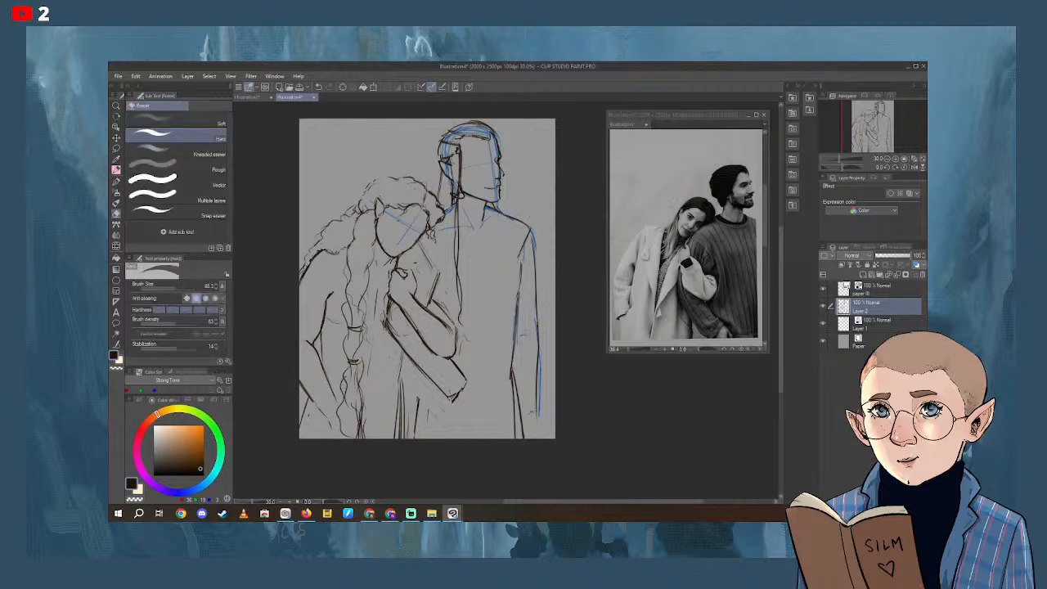
mouse_move(386, 304)
mouse_down()
mouse_move(403, 358)
mouse_move(463, 407)
mouse_up()
drag(428, 348, 409, 323)
Sketch vertical lines down the man's torso and strengthen the lower edge beside his arm to the canvas edge.
click(122, 171)
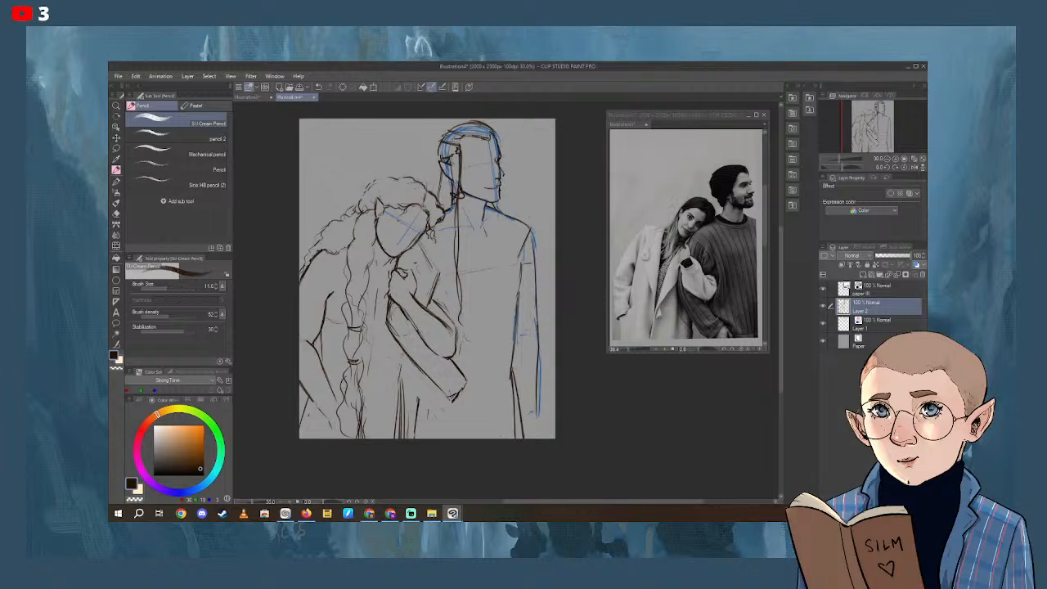
drag(497, 283, 495, 314)
drag(493, 402, 494, 439)
drag(513, 370, 520, 440)
Redraw the woman's side line below the bent arm and erase the doubled line beside it and the stray marks above.
drag(409, 362, 398, 438)
click(117, 214)
drag(402, 364, 394, 434)
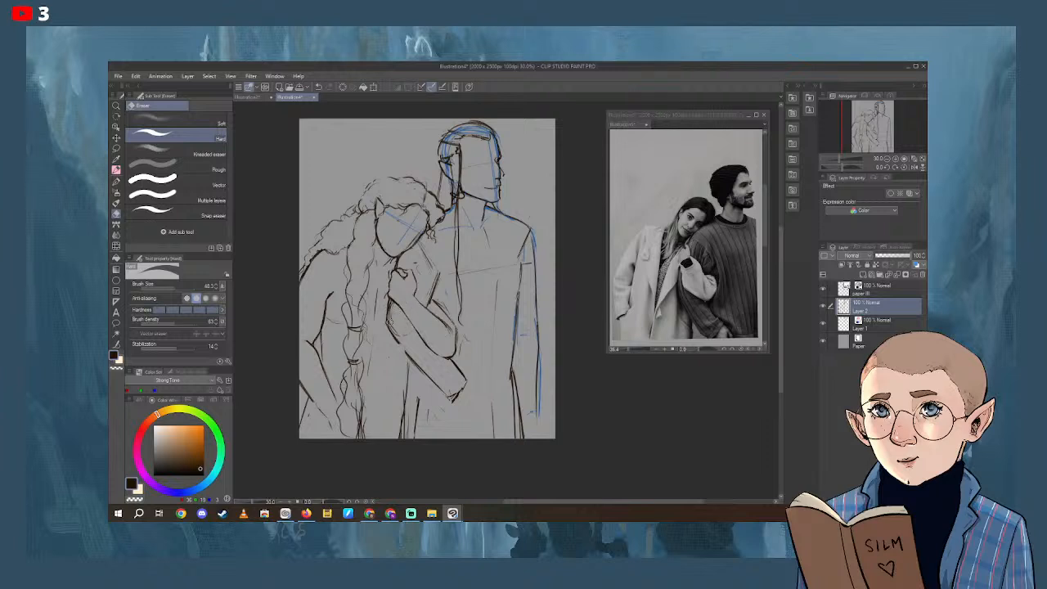
drag(397, 340, 391, 327)
Clean up the area between the woman's chin and hand, and redraw the line running down to the bent arm.
drag(566, 397, 566, 406)
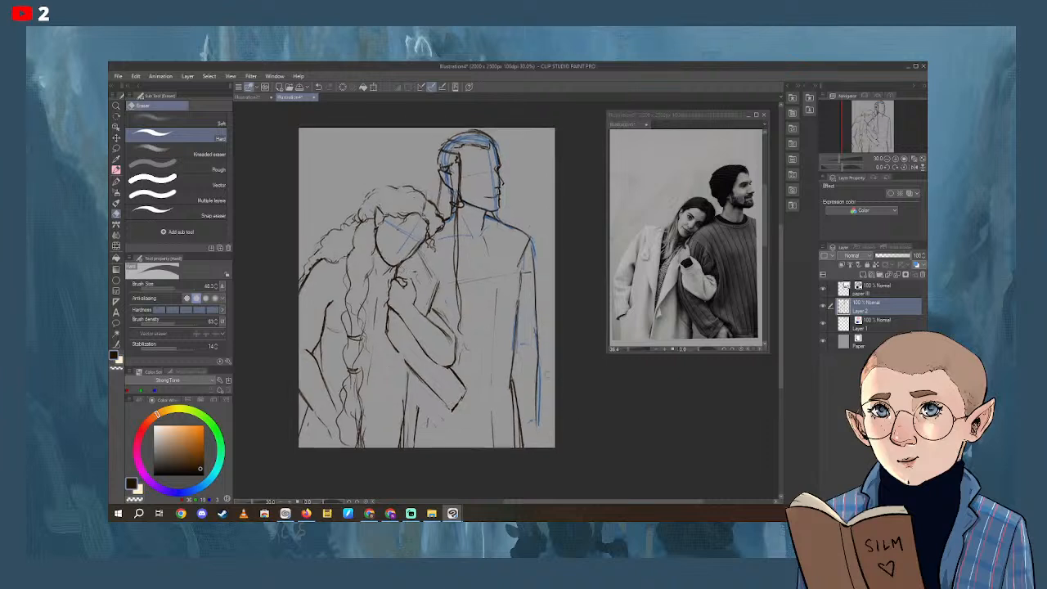
drag(401, 273, 421, 251)
click(119, 170)
drag(398, 265, 387, 334)
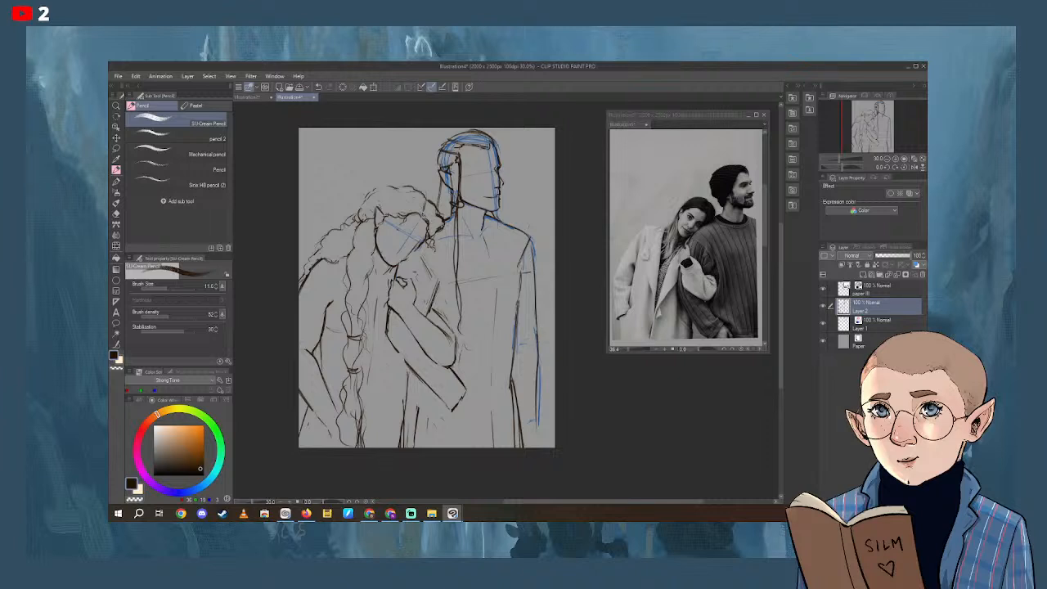
Rework the short line above the raised forearm and draw a curved edge down to the forearm's rounded end.
drag(432, 295, 424, 314)
drag(436, 275, 425, 315)
key(e)
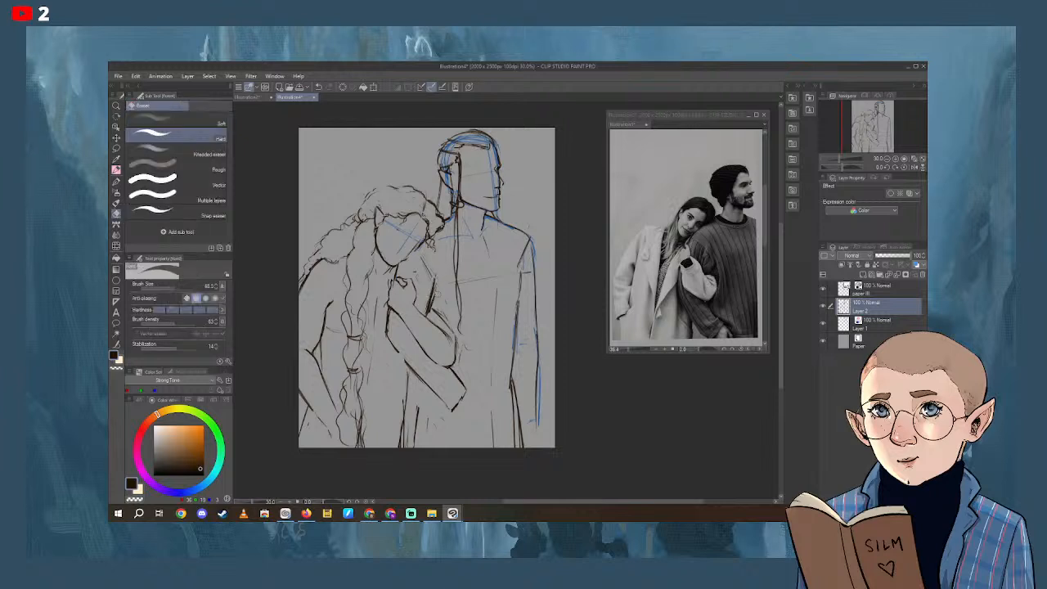
drag(438, 287, 428, 312)
click(119, 168)
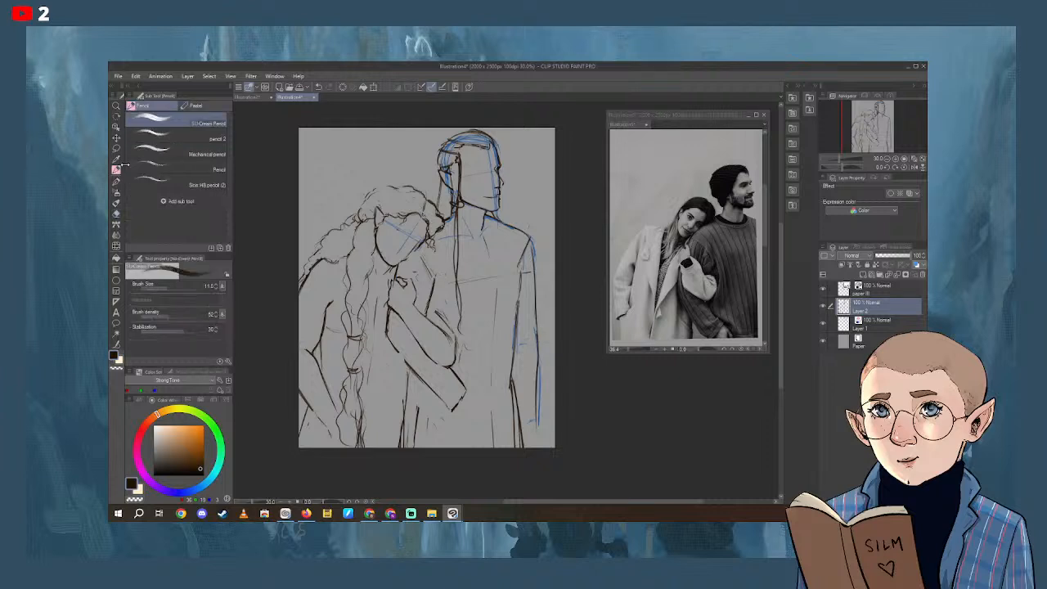
mouse_move(431, 299)
mouse_down()
mouse_move(447, 319)
mouse_move(450, 362)
mouse_up()
Erase the curved edge and the rounded elbow end of the raised forearm.
click(117, 214)
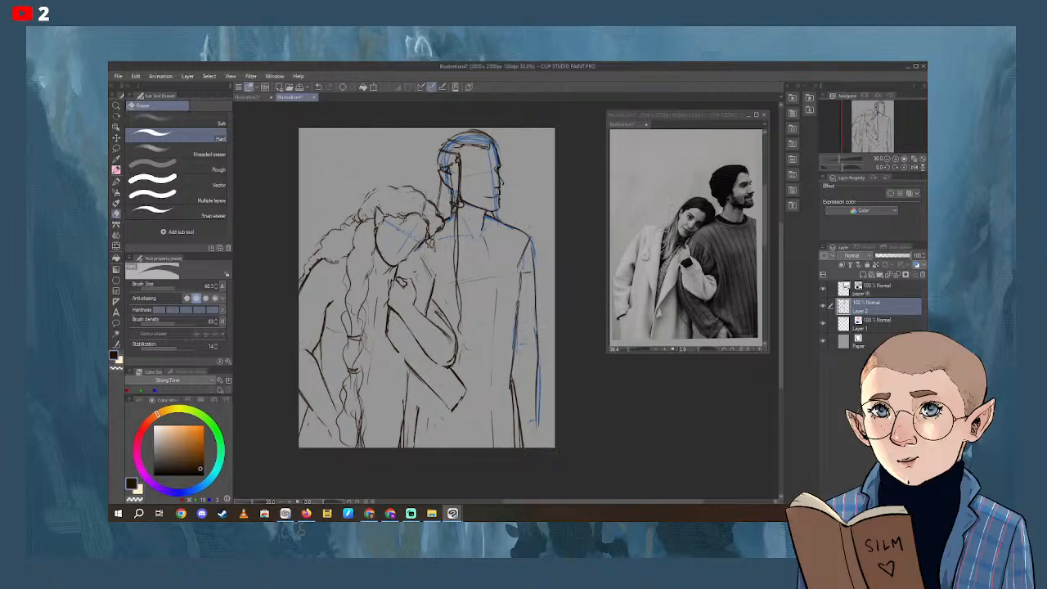
drag(437, 307, 454, 354)
mouse_move(434, 300)
mouse_down()
mouse_move(455, 350)
mouse_move(448, 368)
mouse_move(437, 365)
mouse_up()
Lasso the woman's hand and raised forearm, rotate and shift them slightly with a transform, and clear the selection.
click(116, 148)
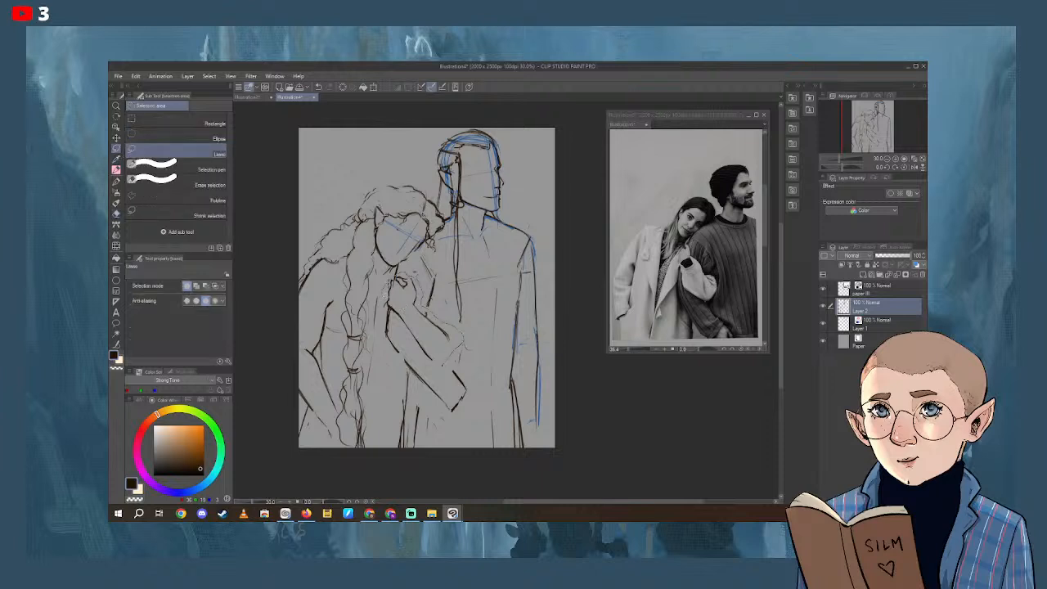
drag(384, 274, 462, 364)
key(ctrl+t)
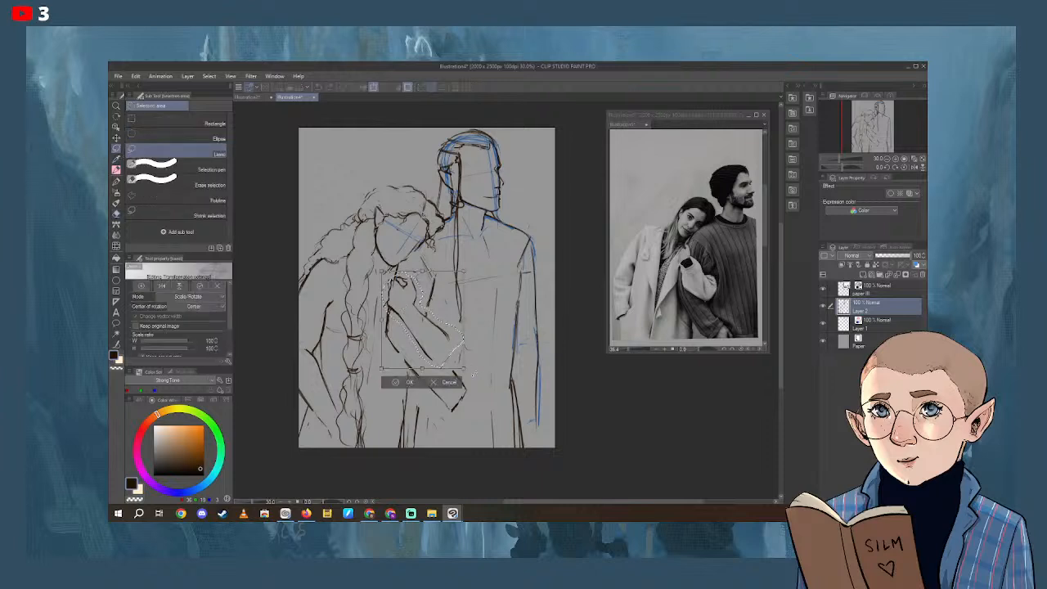
drag(486, 314, 436, 360)
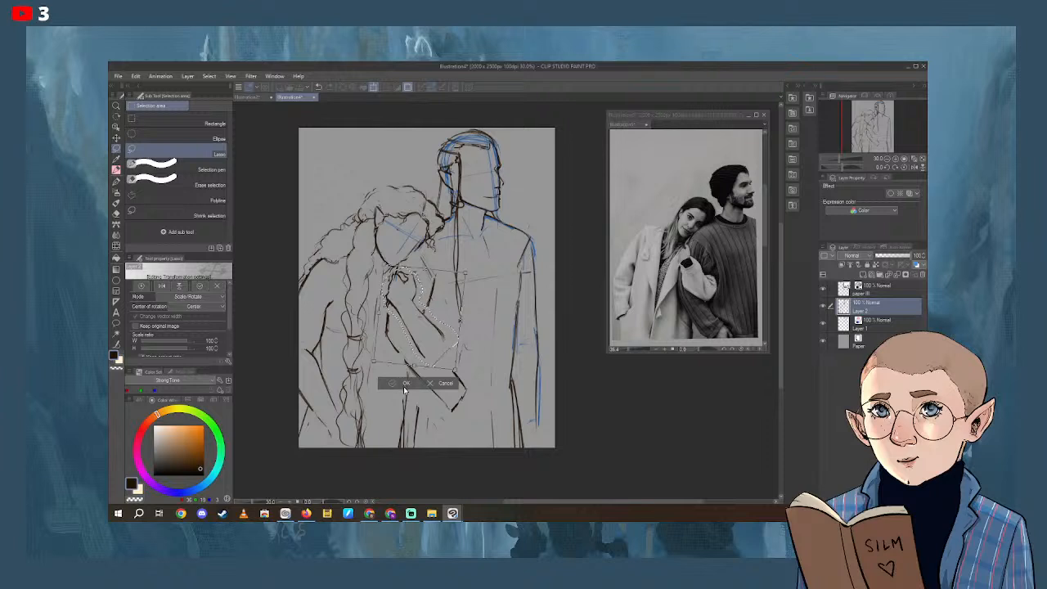
drag(429, 346, 418, 363)
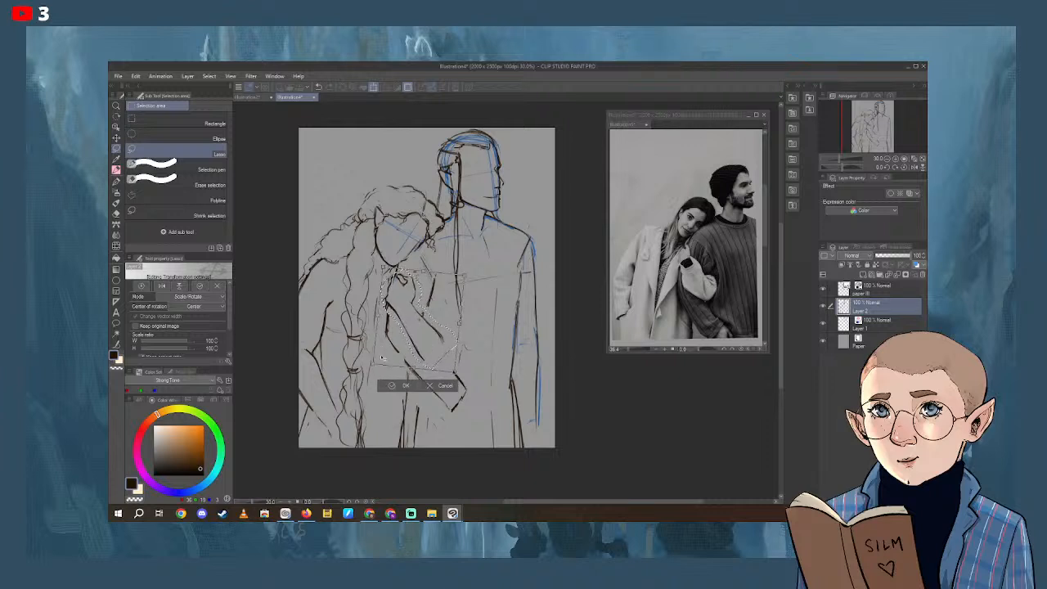
click(405, 387)
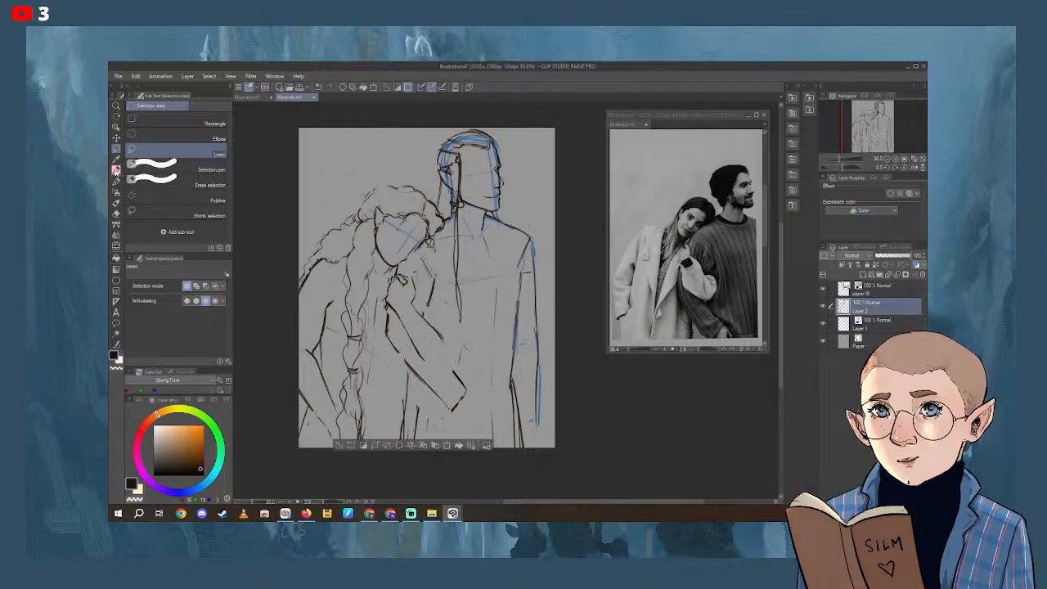
key(p)
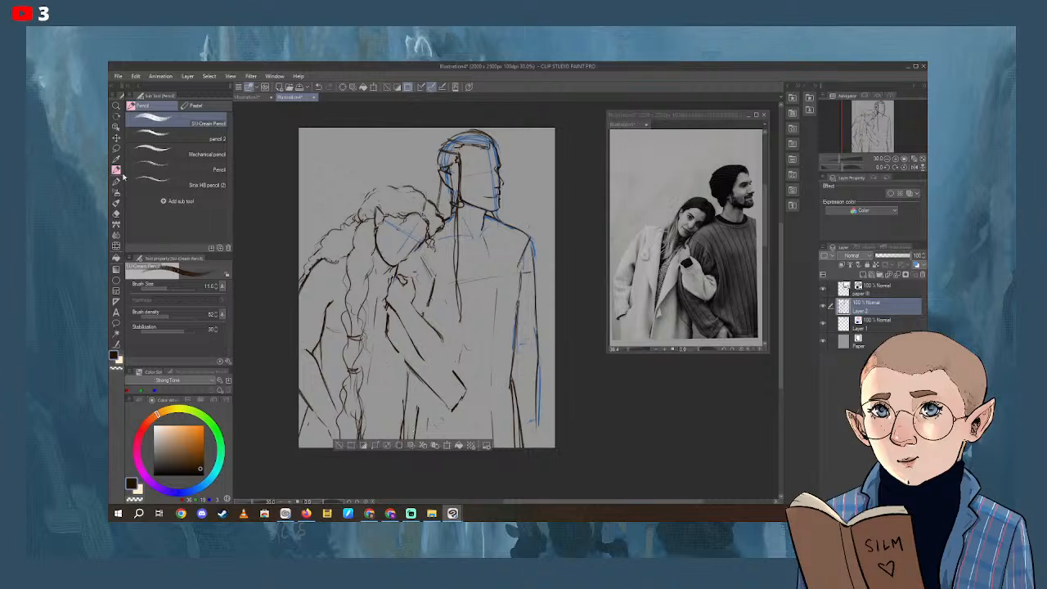
key(ctrl+d)
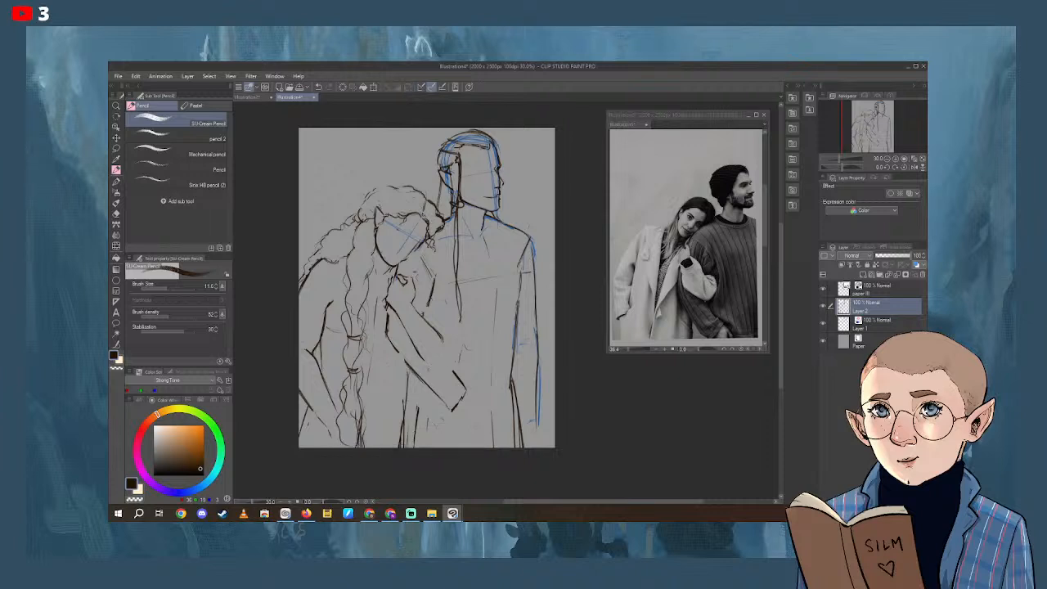
Redraw the rounded elbow of the raised forearm and the curved line leading down to it.
drag(427, 362, 438, 359)
mouse_move(431, 302)
mouse_down()
mouse_move(450, 332)
mouse_move(440, 308)
mouse_move(445, 356)
mouse_up()
drag(427, 365, 446, 363)
drag(432, 295, 447, 342)
Check the whole figure at a reduced view and strengthen the woman's torso line below the lower bent arm.
click(837, 163)
click(837, 166)
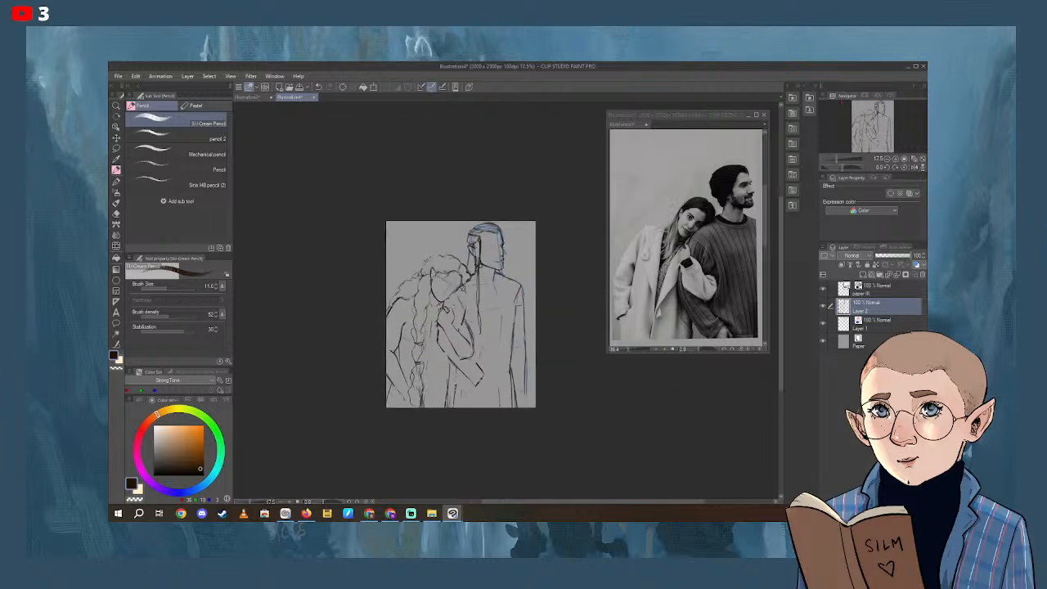
drag(456, 371, 455, 407)
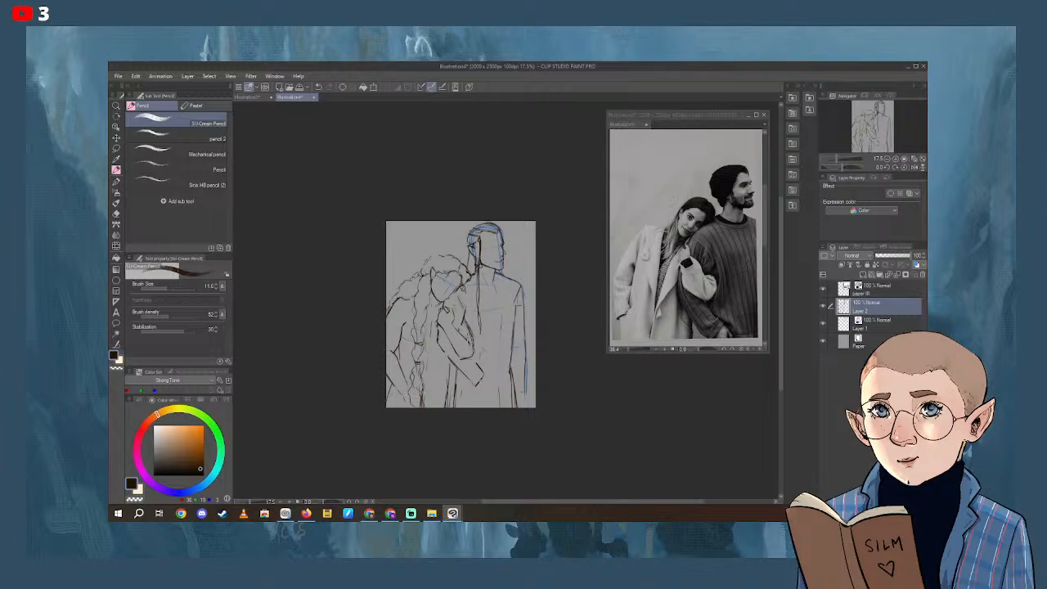
click(840, 160)
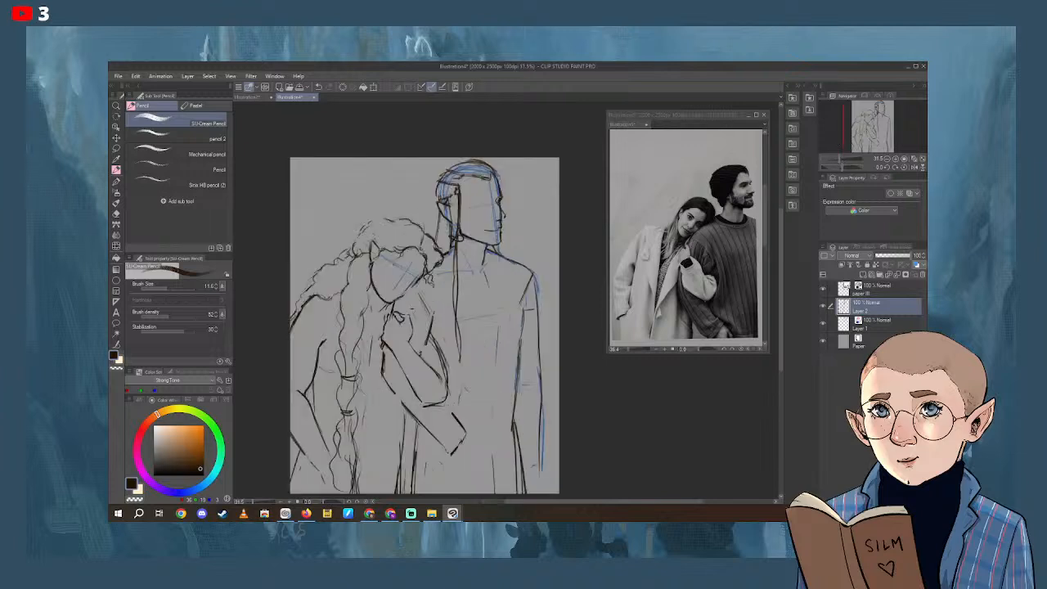
Sketch the woman's hand beneath her chin and darken the wrist edge leading into the forearm.
drag(398, 299, 416, 279)
drag(529, 374, 523, 347)
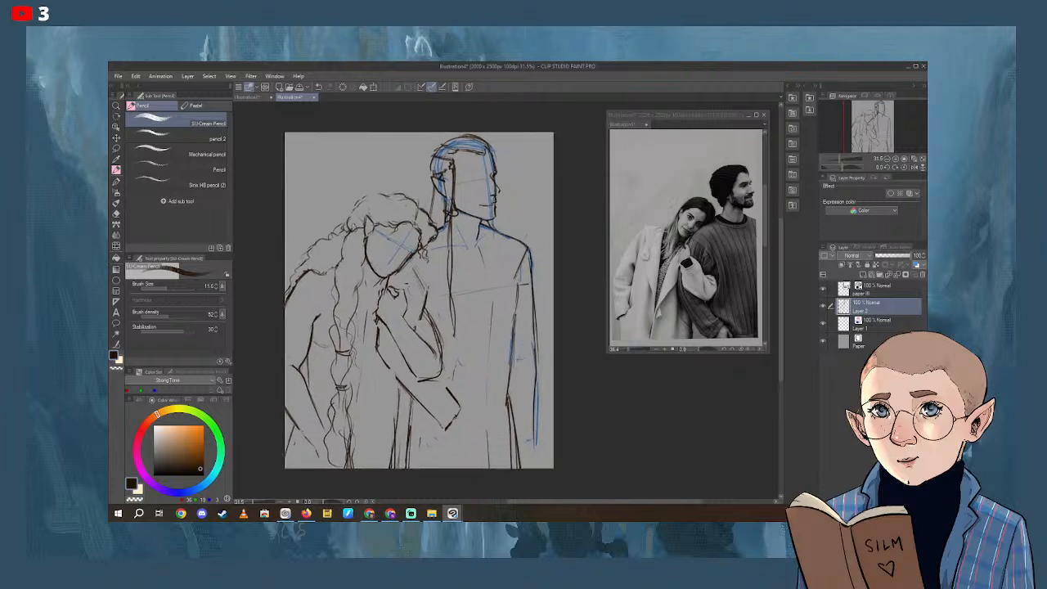
drag(383, 309, 374, 345)
drag(387, 277, 391, 287)
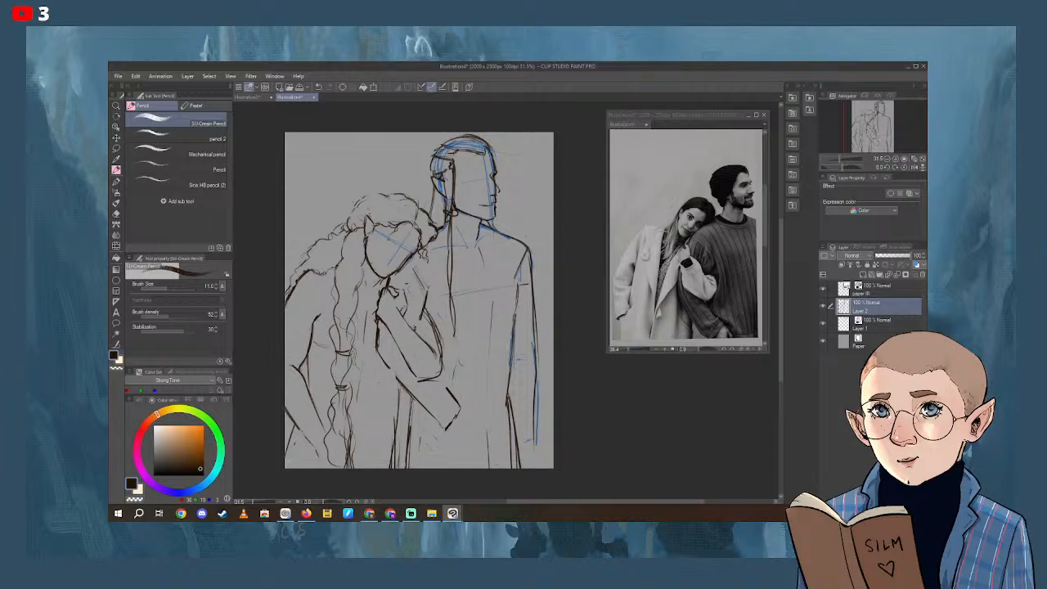
mouse_move(405, 293)
mouse_down()
mouse_move(400, 305)
mouse_move(391, 292)
mouse_up()
Erase the inner hand lines, redraw the hand beneath the chin with darker strokes, and reinforce the woman's shoulder line.
key(e)
drag(393, 278, 406, 303)
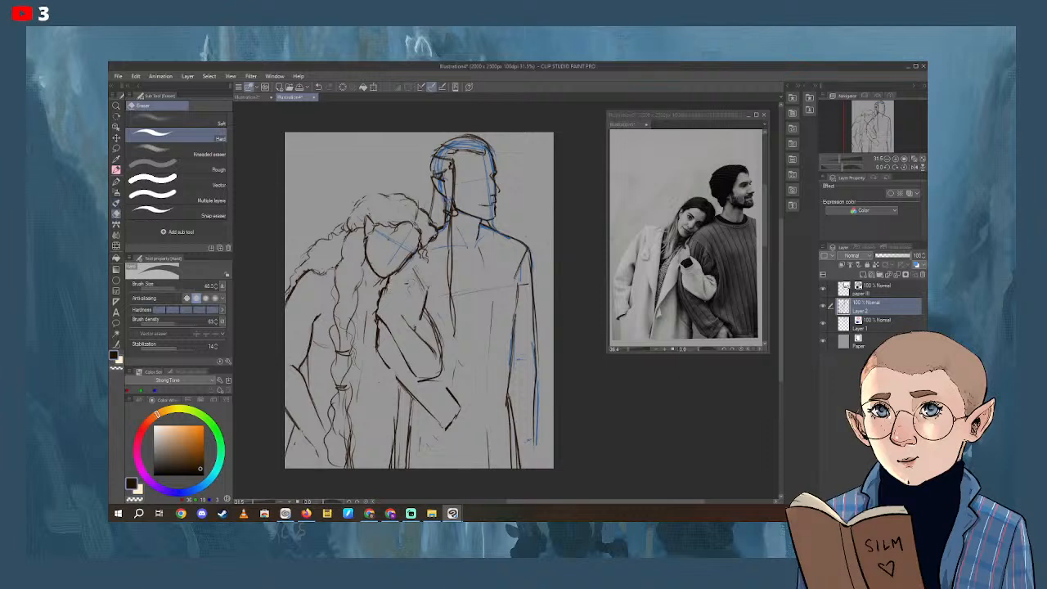
click(117, 168)
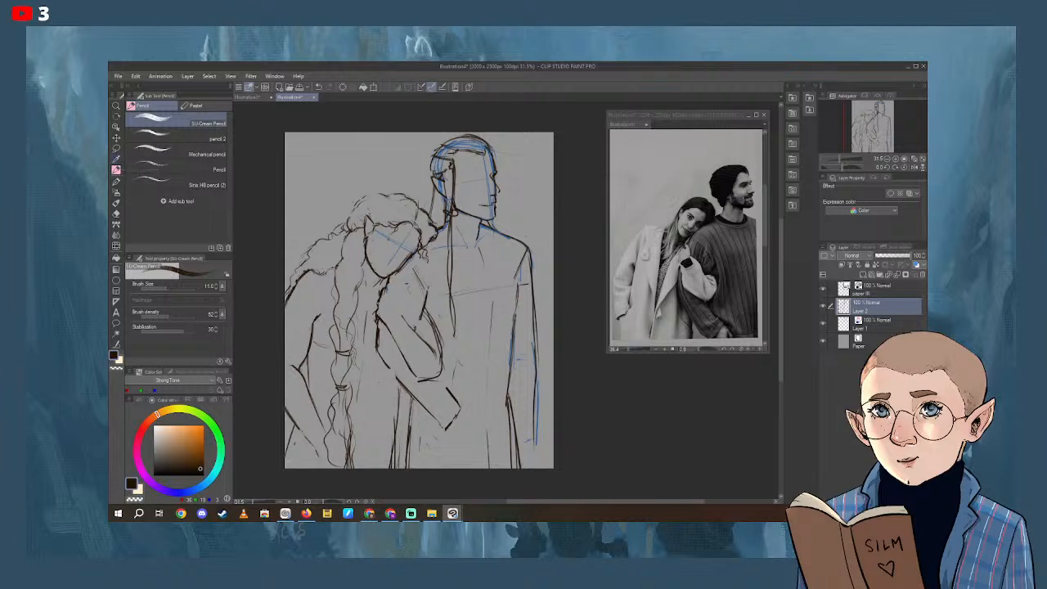
mouse_move(382, 299)
mouse_down()
mouse_move(377, 317)
mouse_move(389, 298)
mouse_move(403, 314)
mouse_move(389, 328)
mouse_up()
mouse_move(395, 283)
mouse_down()
mouse_move(387, 298)
mouse_move(384, 288)
mouse_move(397, 313)
mouse_up()
drag(419, 300, 435, 307)
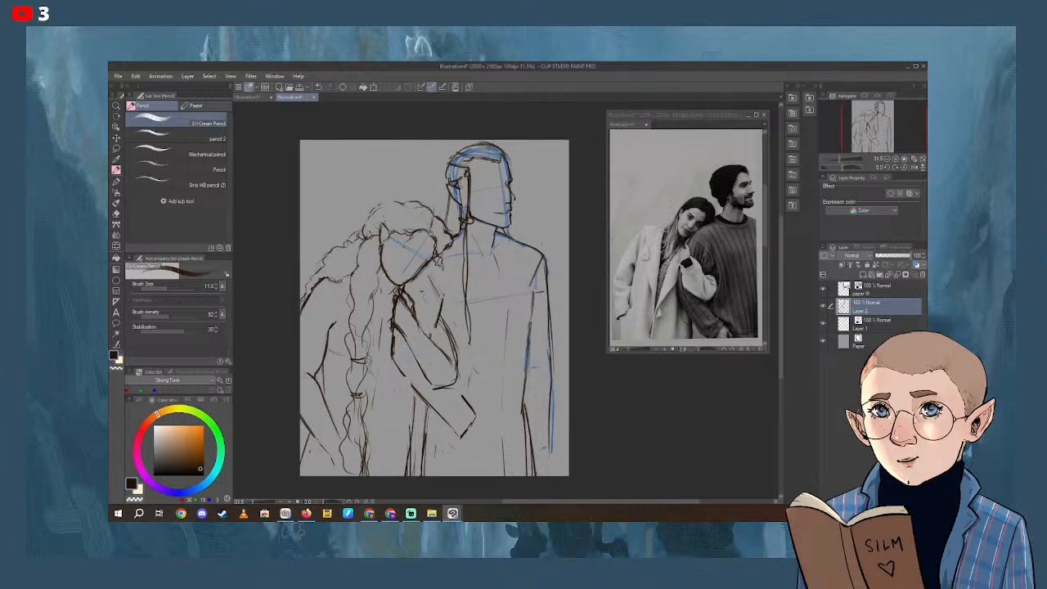
drag(323, 278, 301, 326)
Apply a layer colour to Layer 2, trying a light blue and settling on a darker blue.
click(923, 267)
click(911, 289)
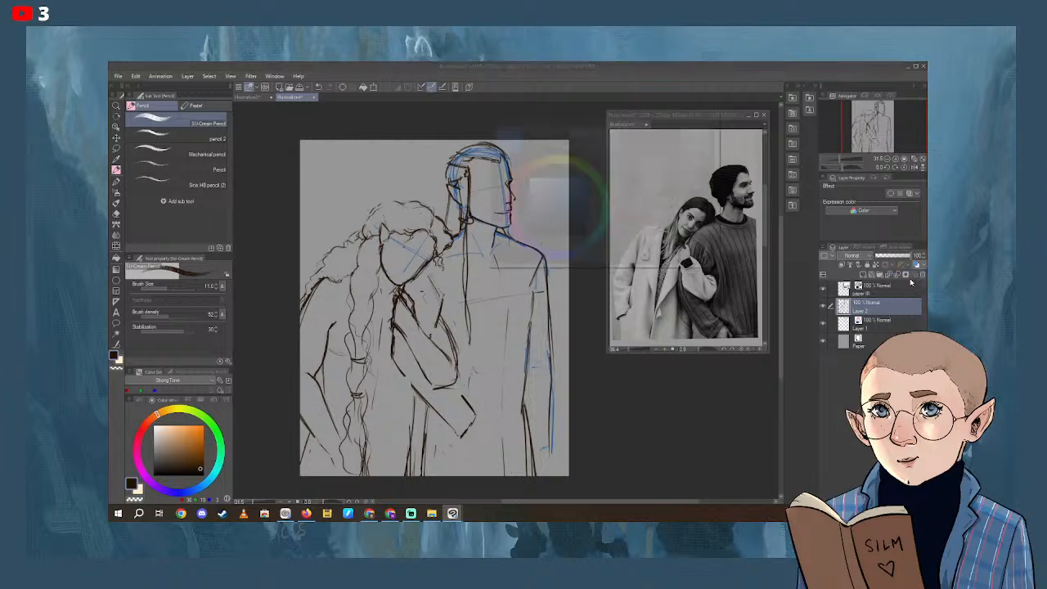
click(573, 184)
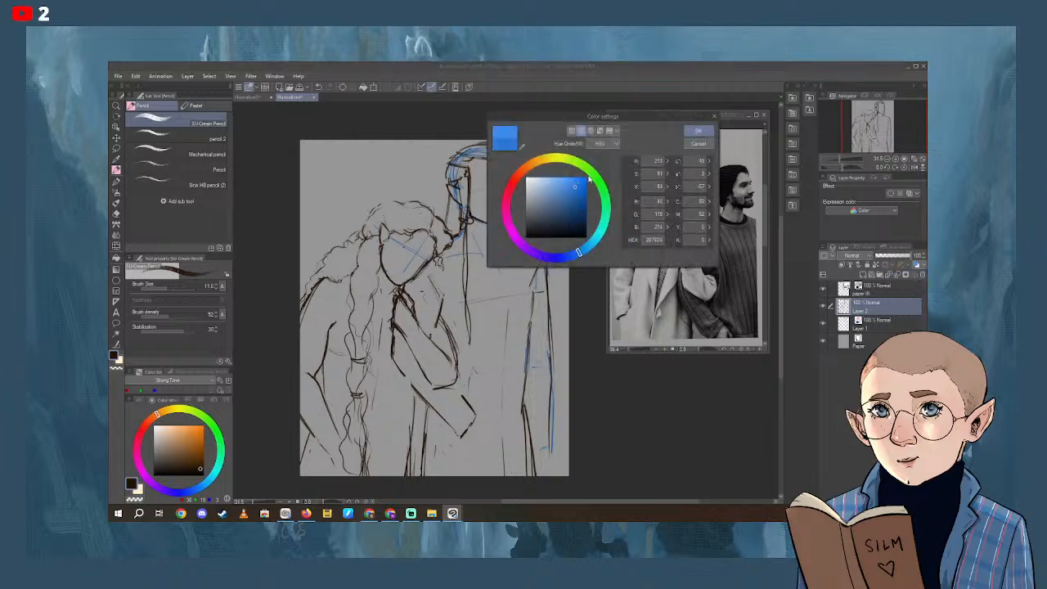
click(698, 130)
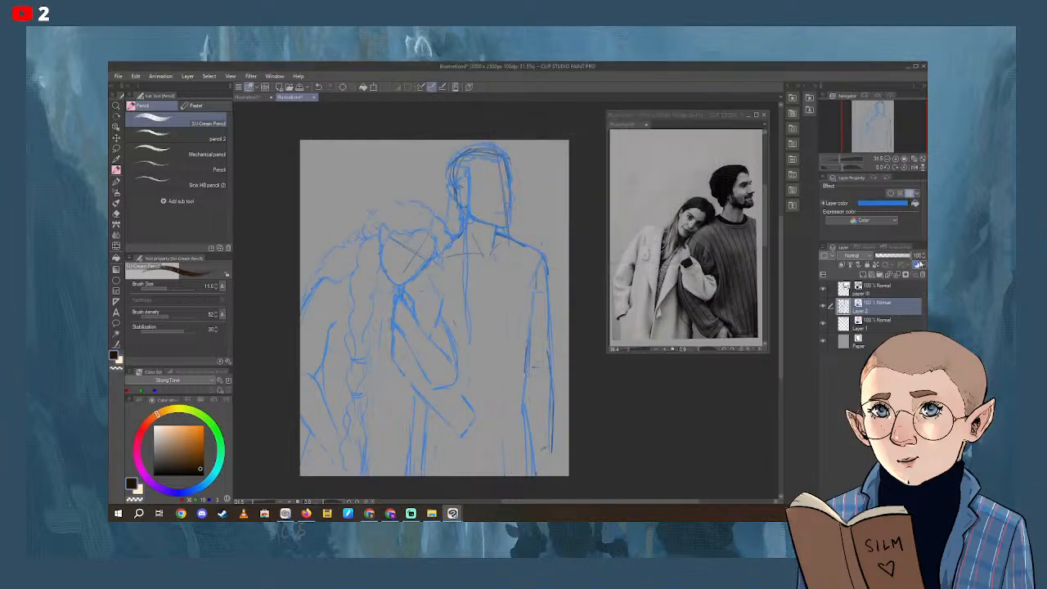
click(923, 266)
click(911, 289)
click(588, 199)
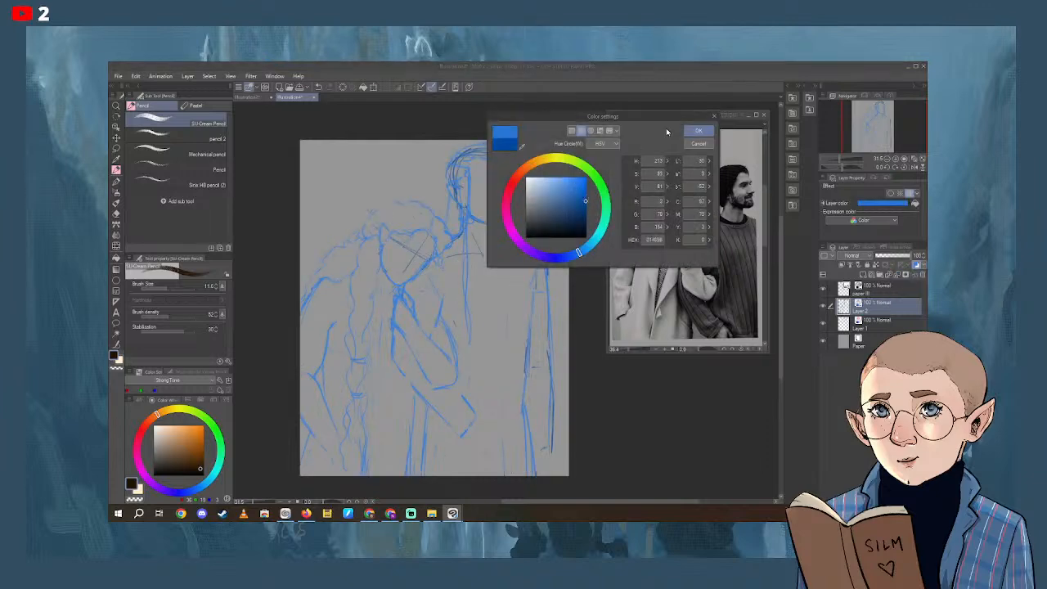
click(698, 131)
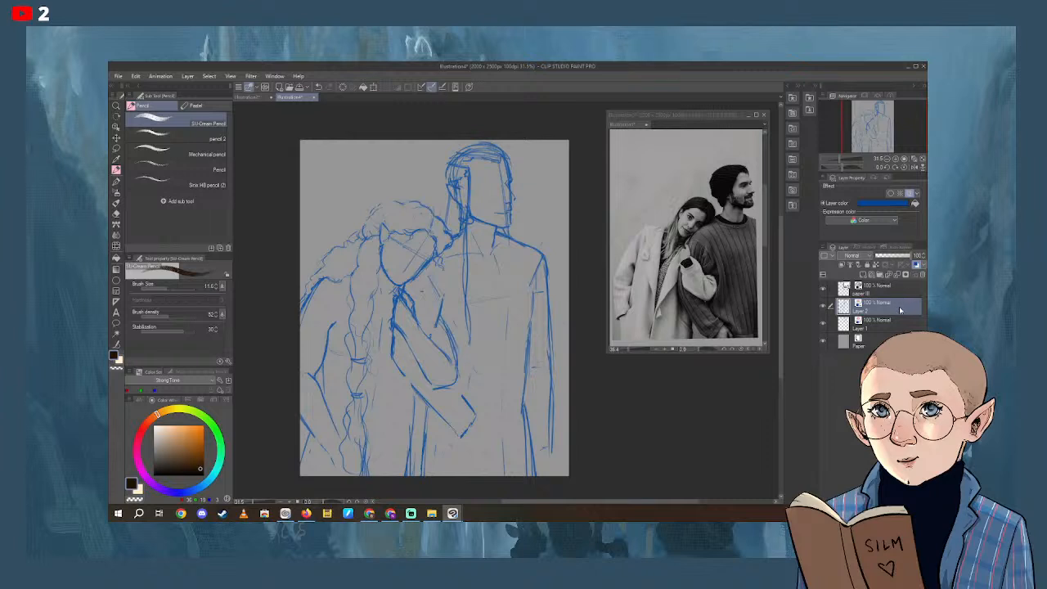
Add a new raster layer above Layer 2 and lower its opacity.
click(862, 275)
click(889, 256)
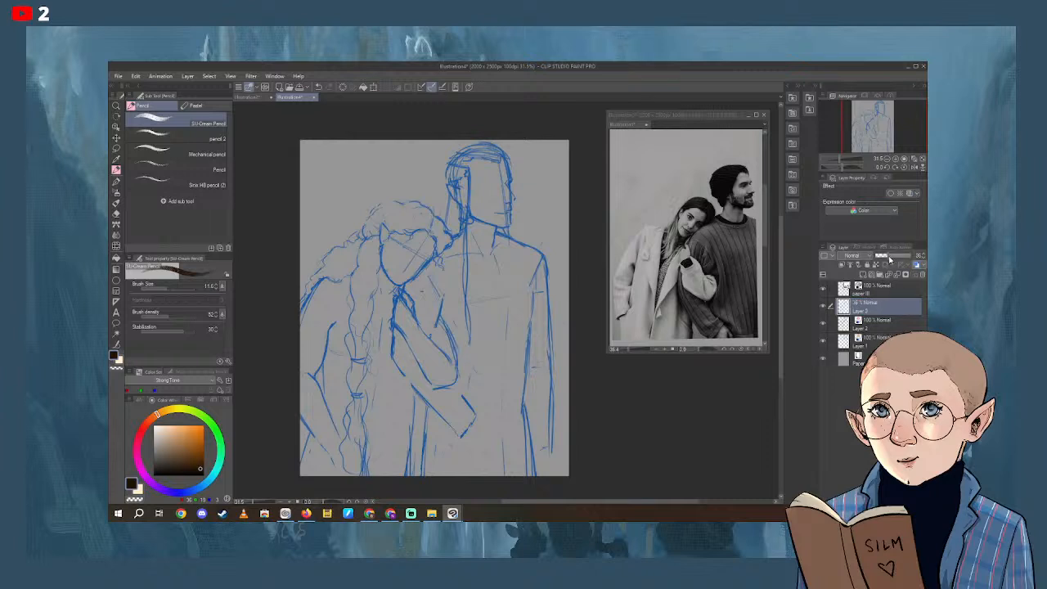
Lower the opacity of Layer 2 and set the opacity of Layer 1 to 51%.
click(892, 324)
click(892, 257)
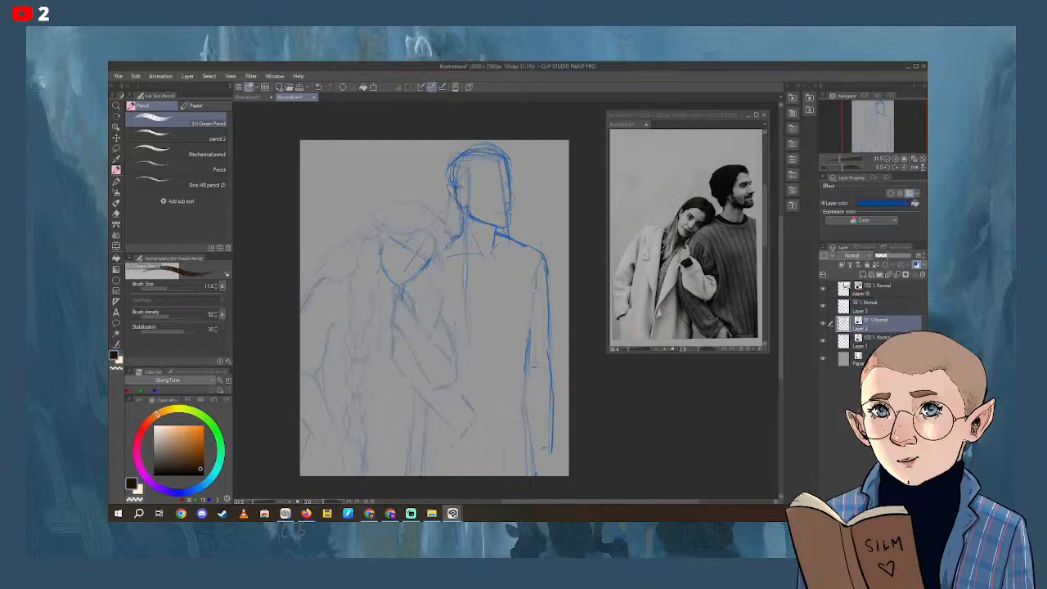
click(888, 340)
click(899, 256)
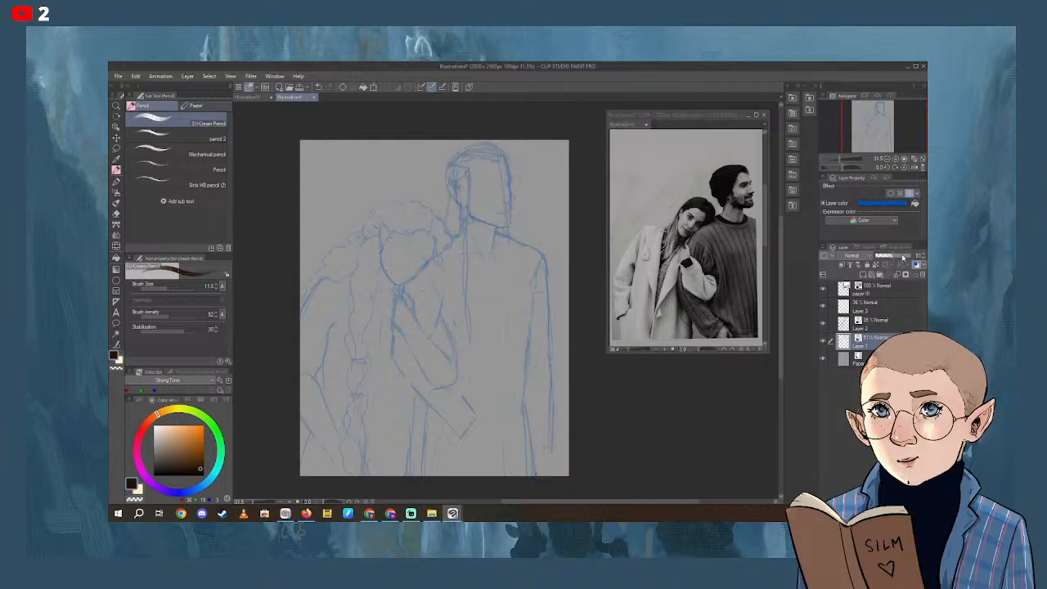
Pick a near-black colour and sketch the back edge of the man's bent arm on Layer 3.
click(204, 471)
click(903, 308)
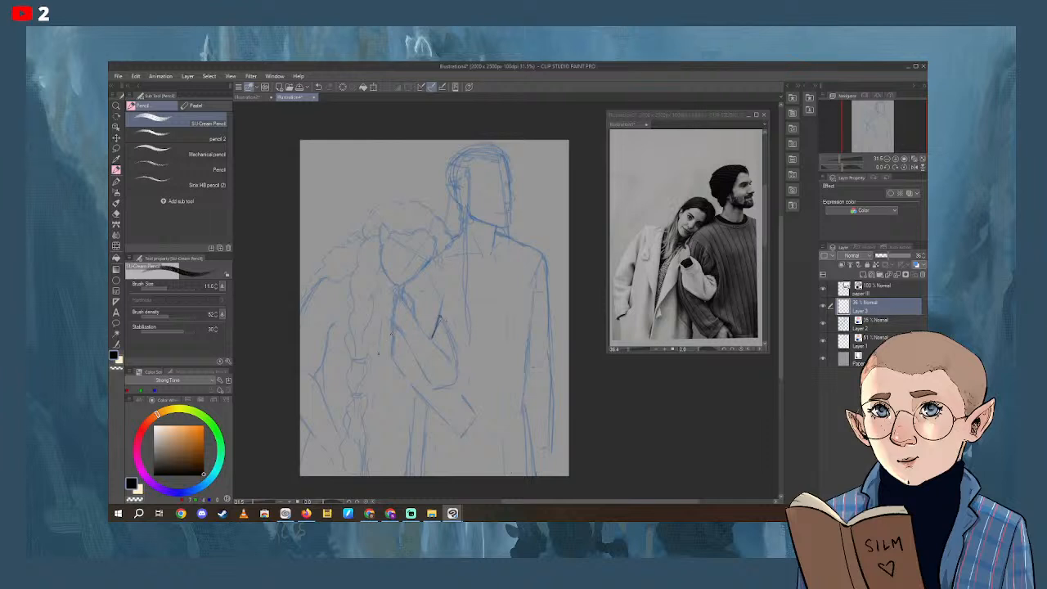
drag(393, 328, 394, 373)
Create a layer folder below the paper texture layer and move the three sketch layers into it.
click(117, 149)
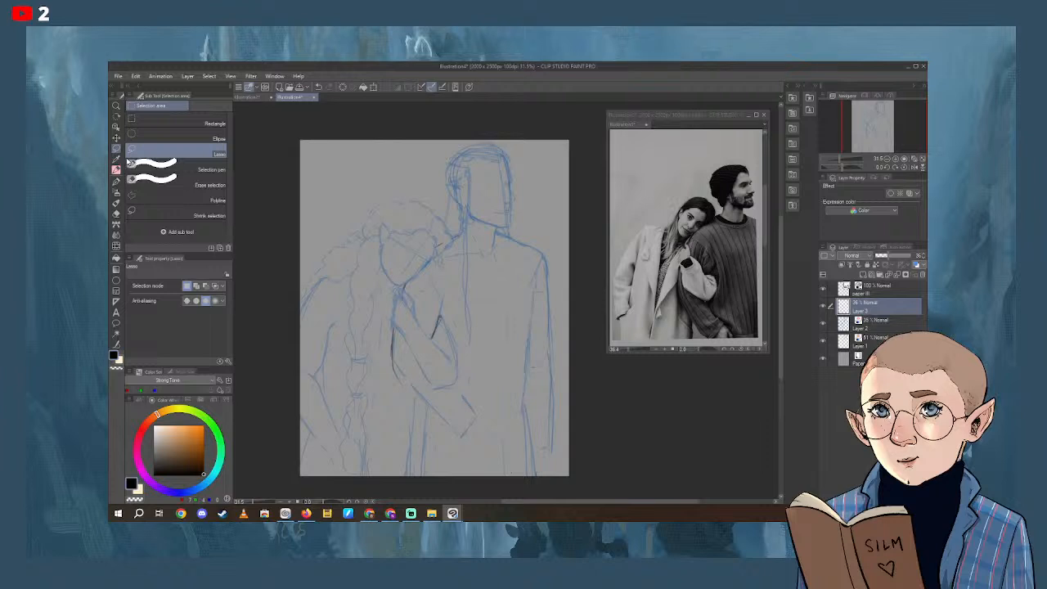
click(887, 337)
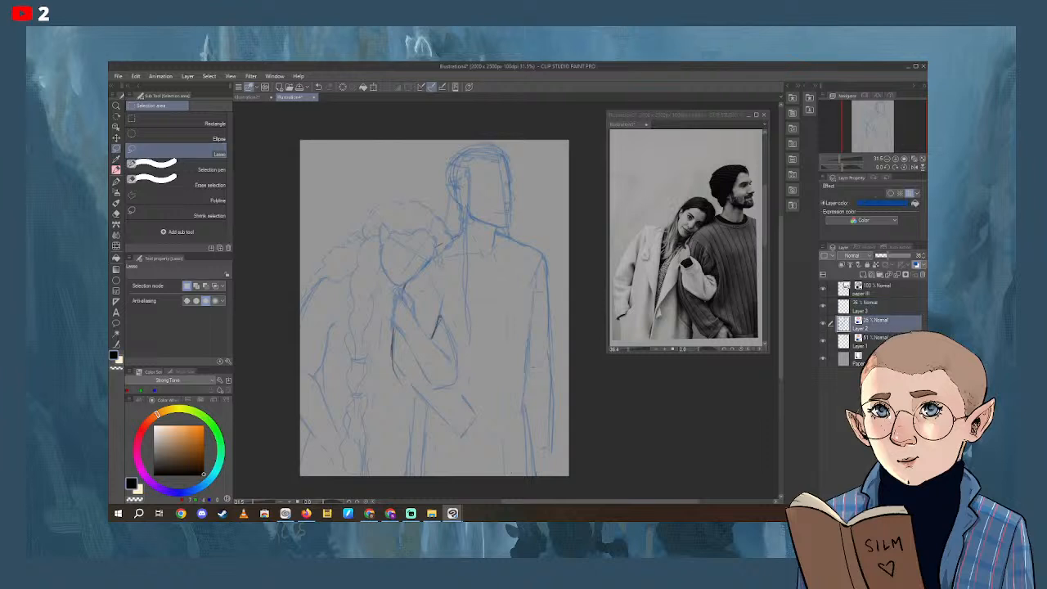
click(893, 290)
click(889, 304)
click(880, 276)
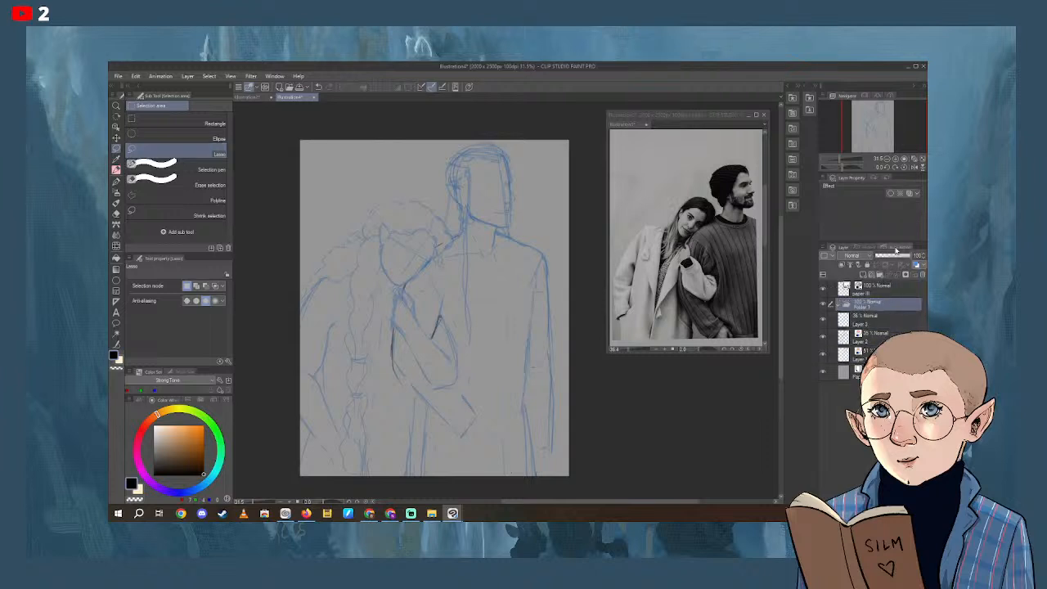
mouse_move(888, 317)
mouse_down()
mouse_move(888, 306)
mouse_move(904, 325)
mouse_move(888, 330)
mouse_up()
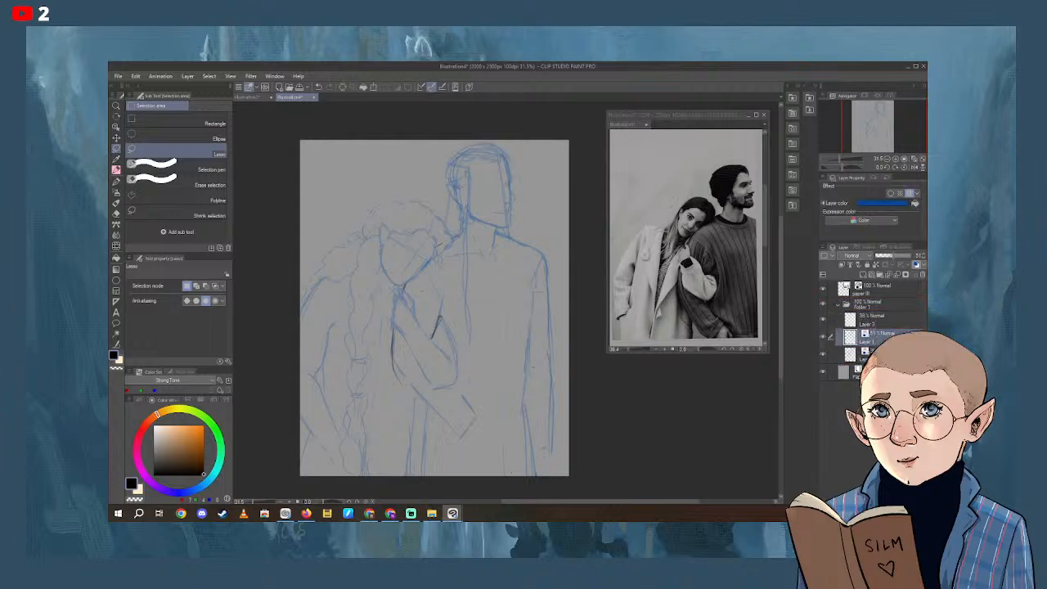
Lasso the man's head, neck and upper chest across the whole folder, and shift them slightly towards the woman and down.
click(887, 303)
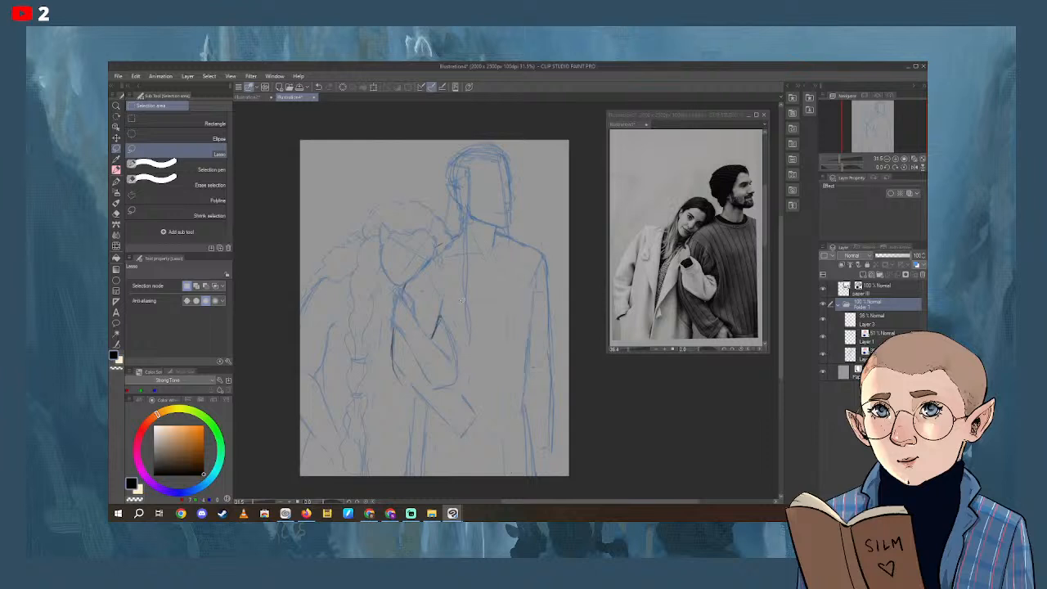
mouse_move(461, 300)
mouse_down()
mouse_move(500, 337)
mouse_move(541, 144)
mouse_move(492, 129)
mouse_move(441, 139)
mouse_move(436, 190)
mouse_move(450, 237)
mouse_up()
click(522, 377)
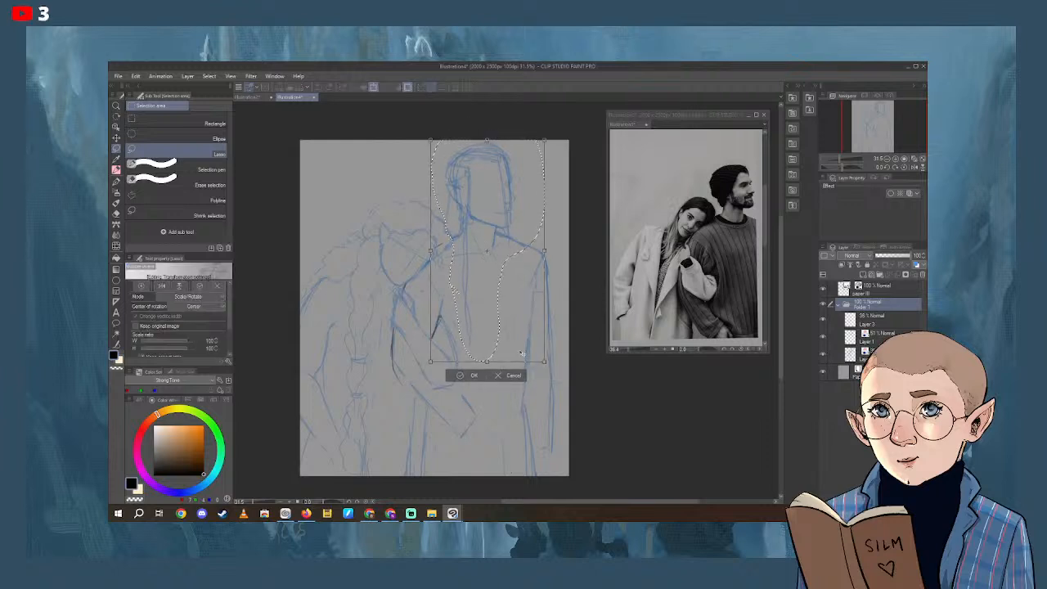
mouse_move(521, 353)
mouse_down()
mouse_move(506, 357)
mouse_move(519, 330)
mouse_up()
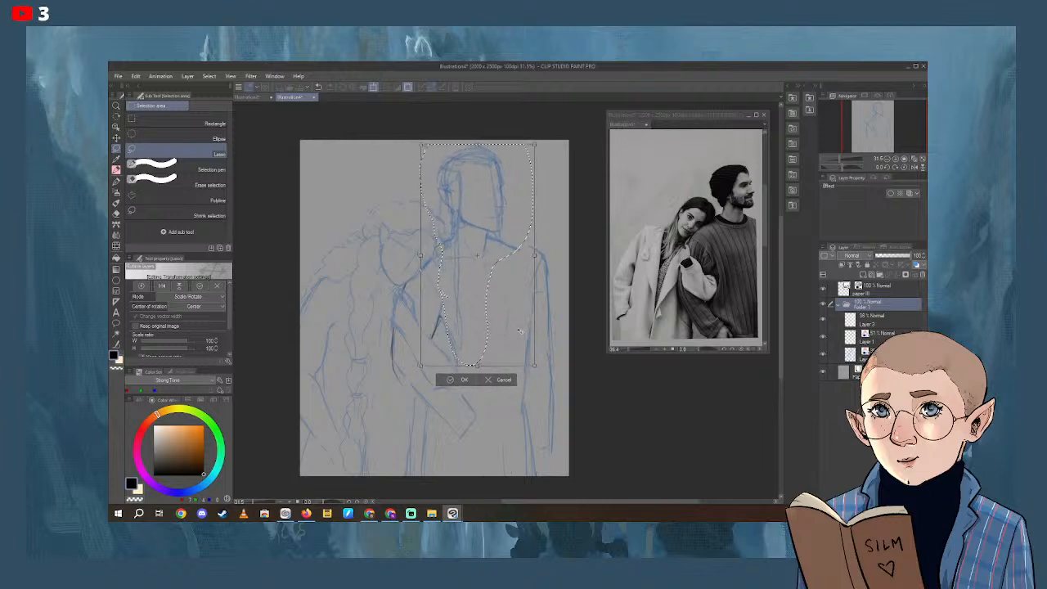
click(455, 380)
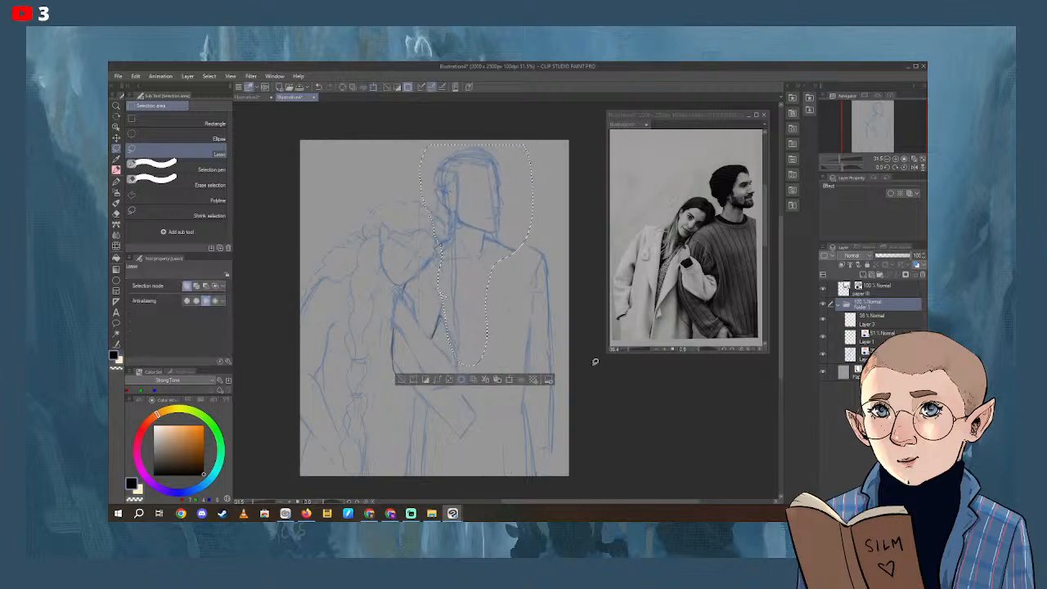
key(ctrl+d)
Lasso the man's outer shoulder and hanging arm, shift them slightly inwards towards his body, and deselect.
mouse_move(547, 489)
mouse_down()
mouse_move(575, 397)
mouse_move(533, 233)
mouse_move(495, 388)
mouse_move(491, 474)
mouse_up()
key(ctrl+t)
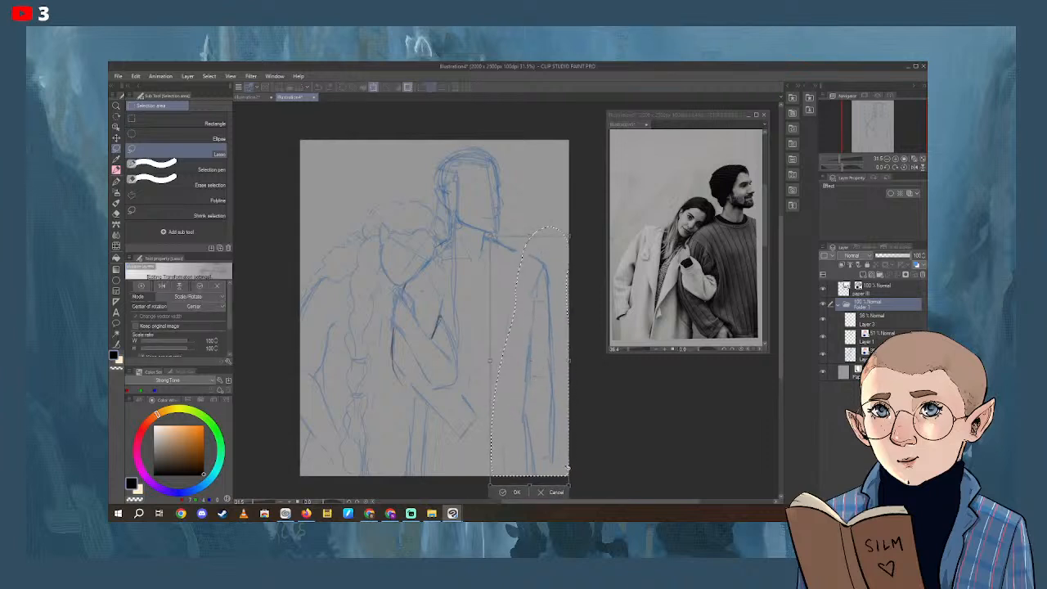
drag(566, 468, 557, 468)
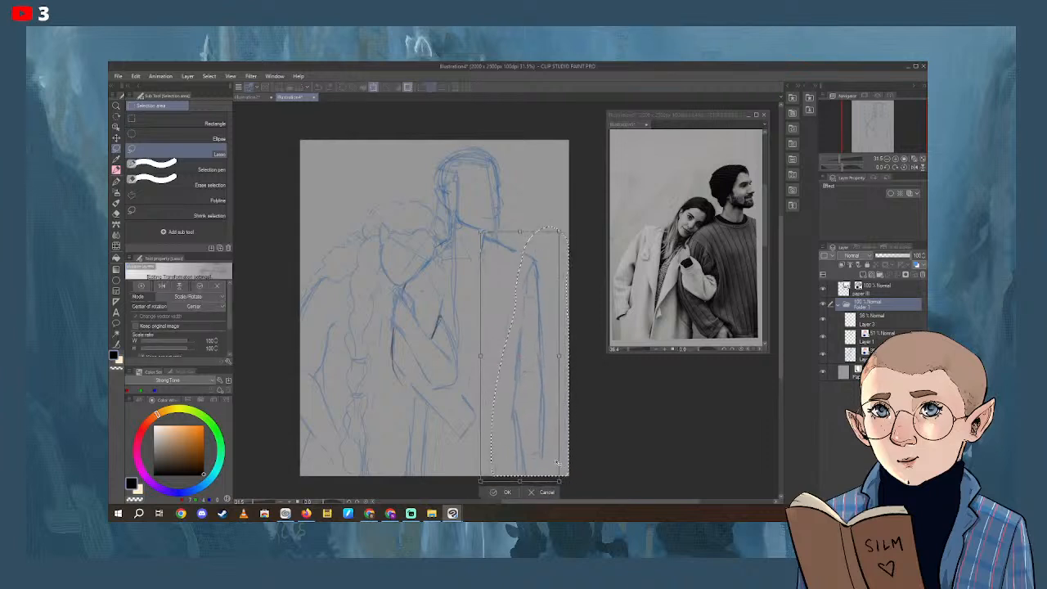
click(506, 491)
key(ctrl+d)
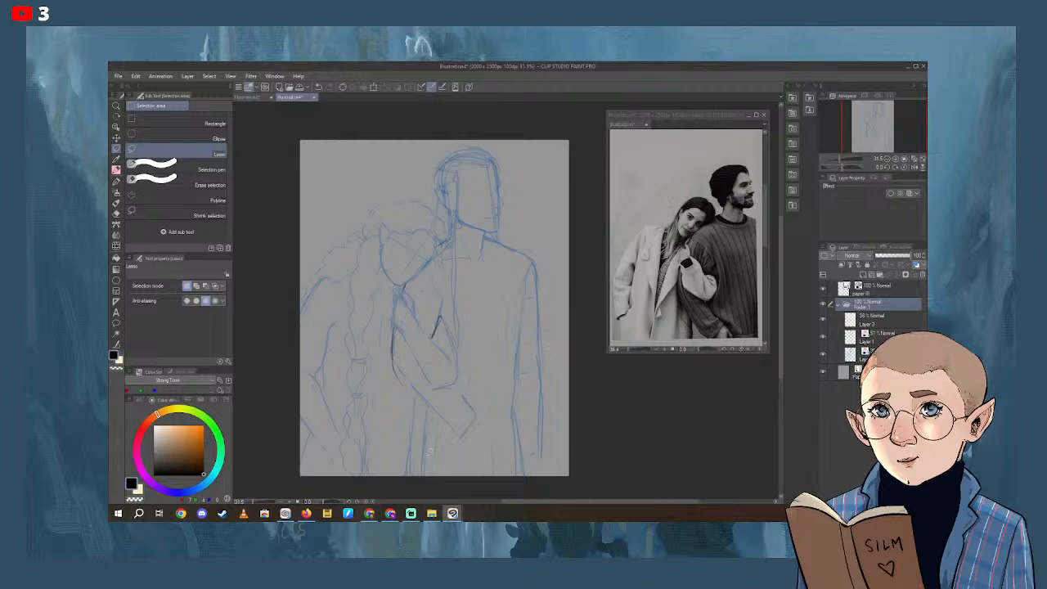
Lasso the torso lines below the man's bent forearm, shift them slightly towards the woman, and deselect.
mouse_move(420, 476)
mouse_down()
mouse_move(456, 436)
mouse_move(435, 414)
mouse_move(411, 420)
mouse_move(423, 489)
mouse_up()
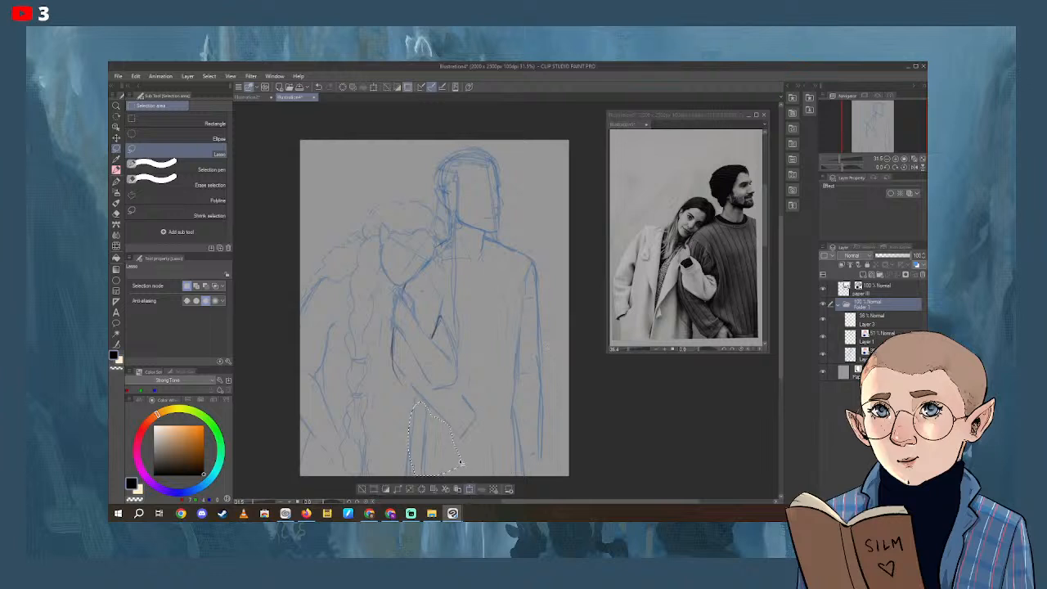
click(470, 488)
mouse_move(449, 446)
mouse_down()
mouse_move(444, 454)
mouse_move(463, 444)
mouse_move(462, 404)
mouse_up()
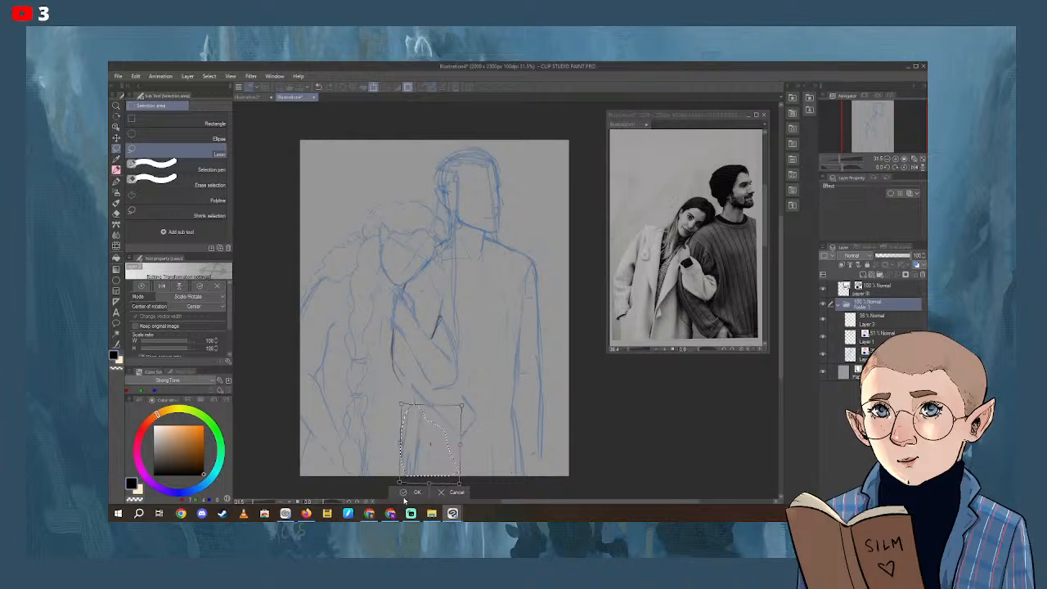
click(409, 492)
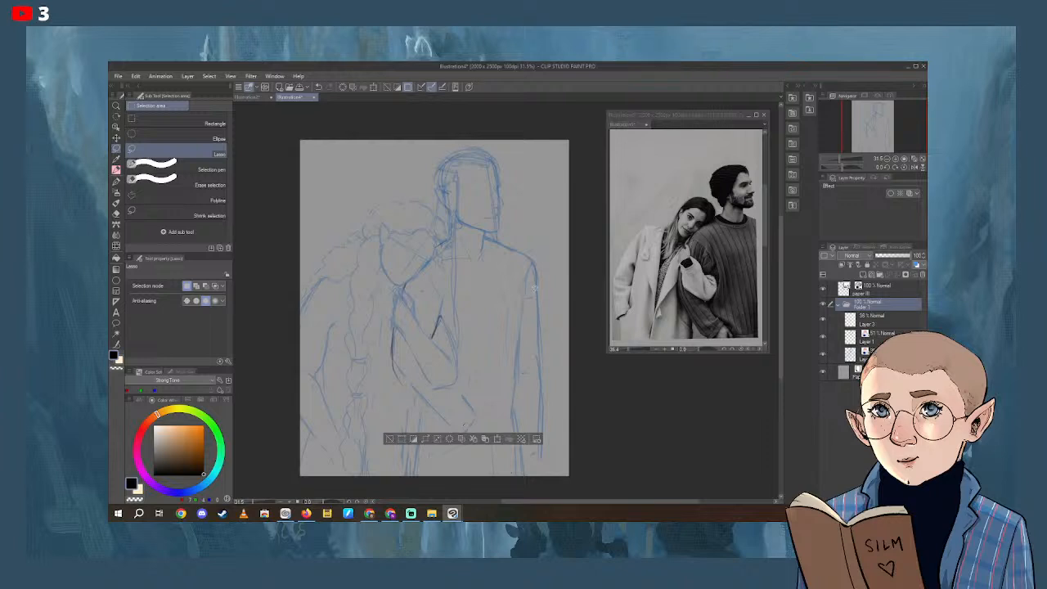
key(ctrl+d)
Raise Layer 3 to full opacity and try outlining the man's bent forearm with the pencil.
click(117, 170)
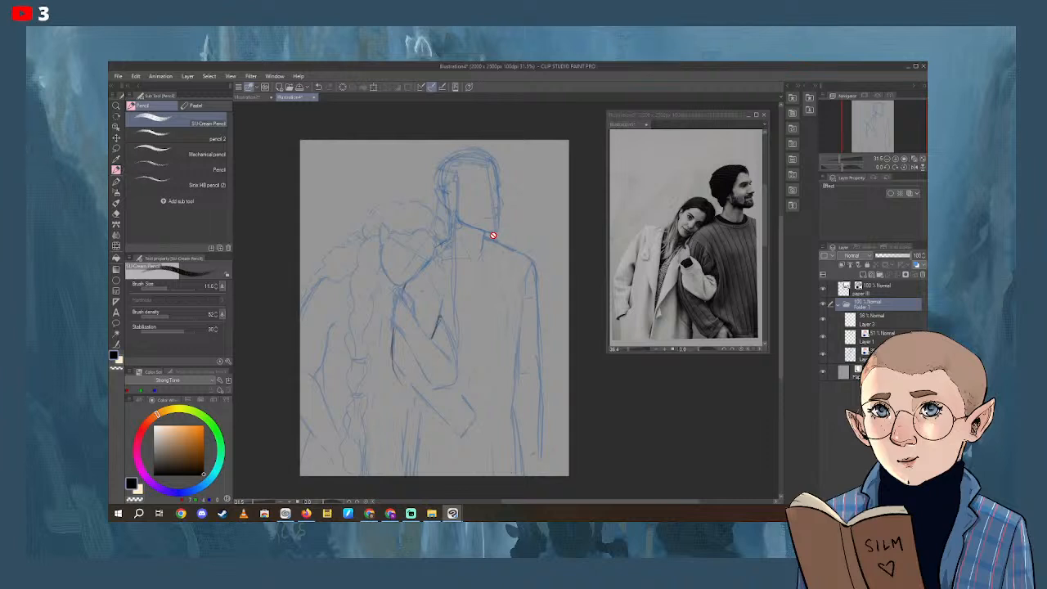
click(898, 318)
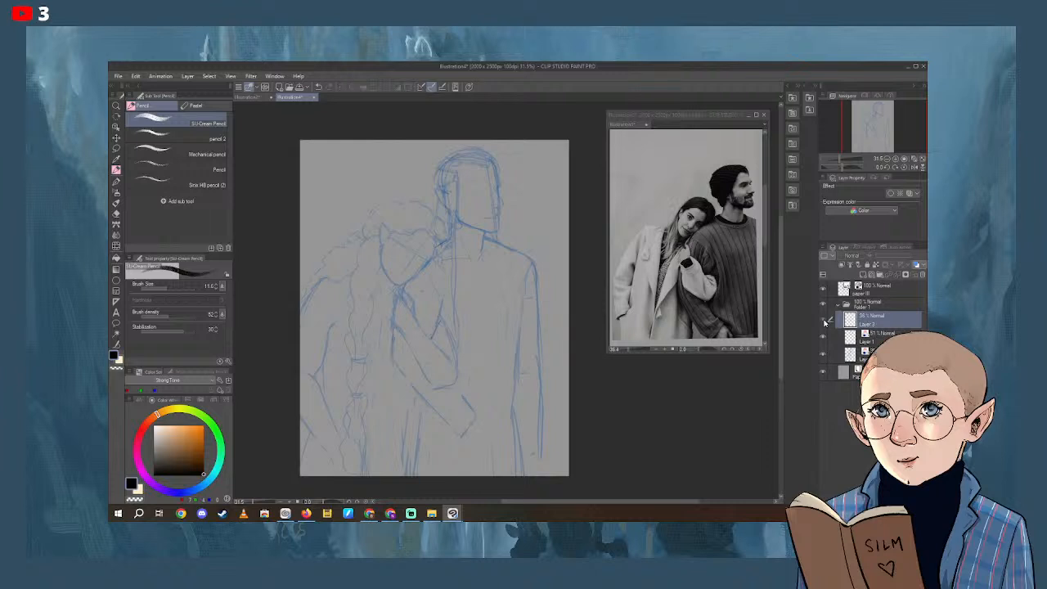
drag(891, 257, 922, 257)
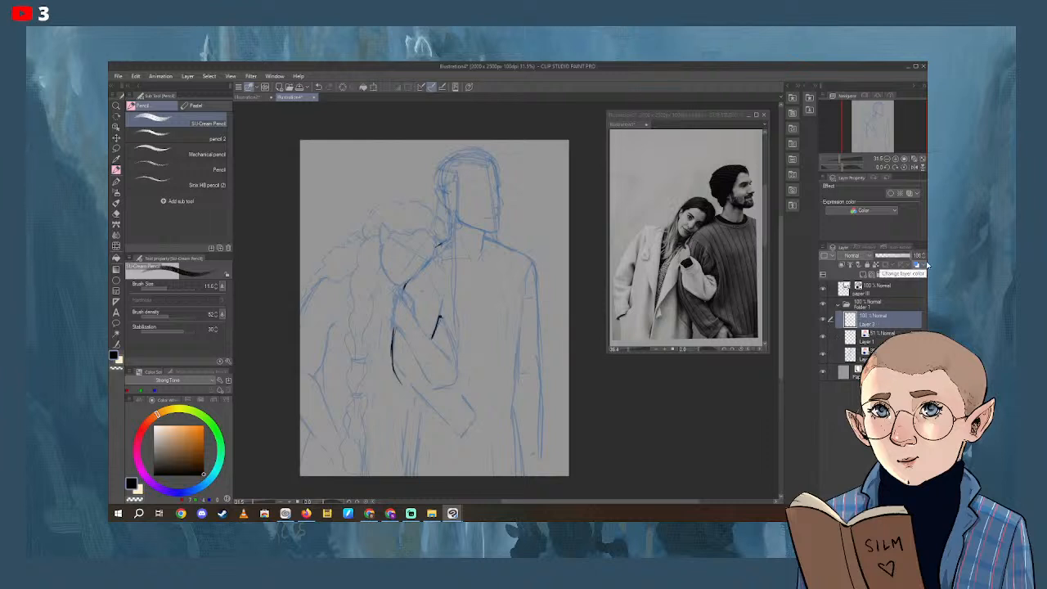
mouse_move(405, 373)
mouse_down()
mouse_move(447, 374)
mouse_move(469, 412)
mouse_up()
drag(400, 371, 455, 428)
drag(412, 388, 457, 431)
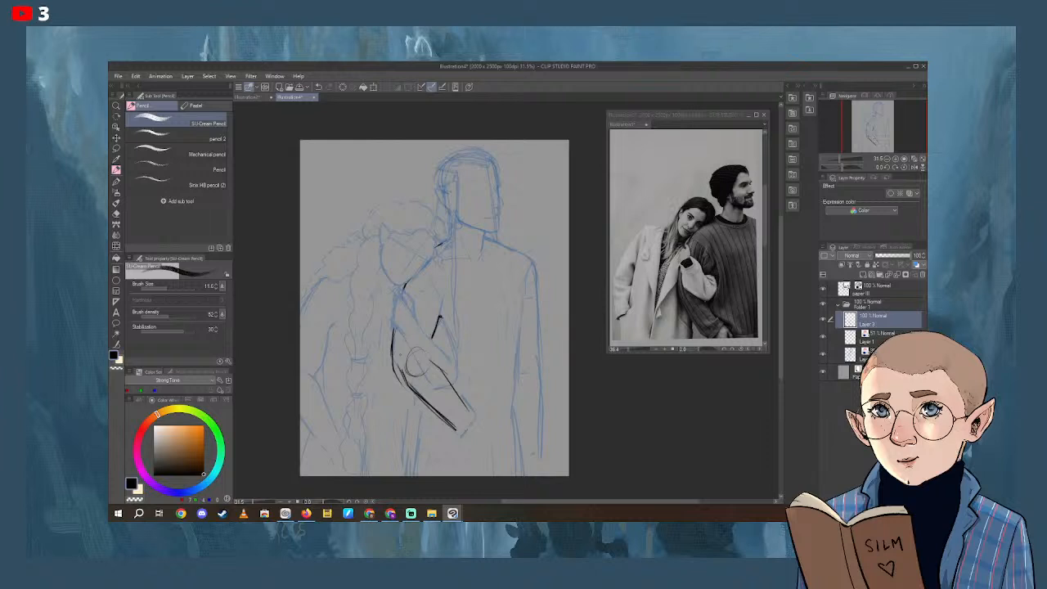
Undo the forearm outline strokes and the Layer 3 opacity change.
key(ctrl+z)
key(ctrl+z)
key(ctrl+z)
key(ctrl+z)
key(ctrl+z)
key(ctrl+z)
key(ctrl+z)
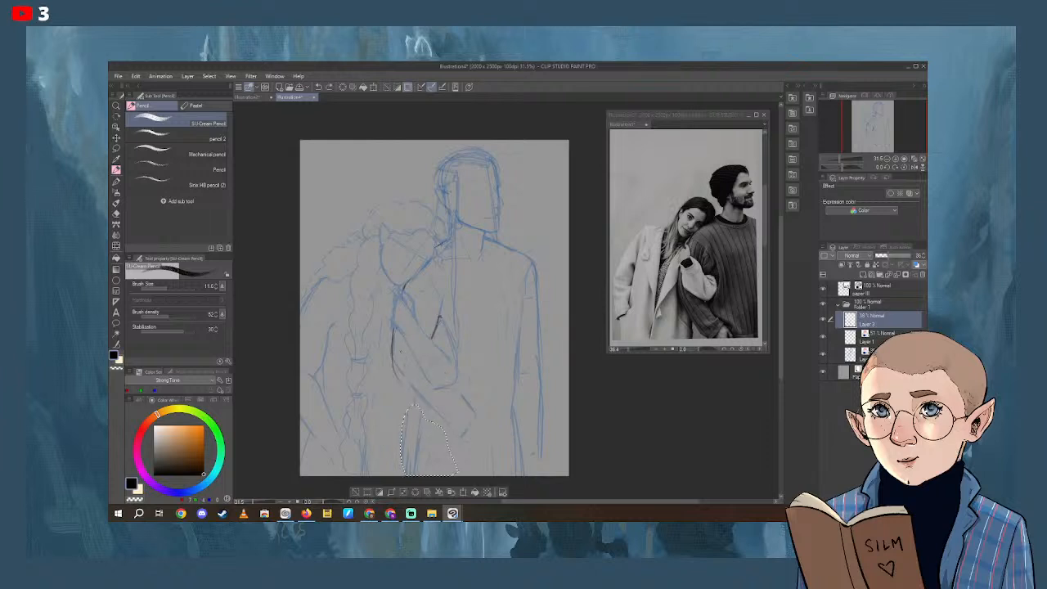
Set the opacity of Layer 3 to 84% and clear the remaining selection.
click(907, 256)
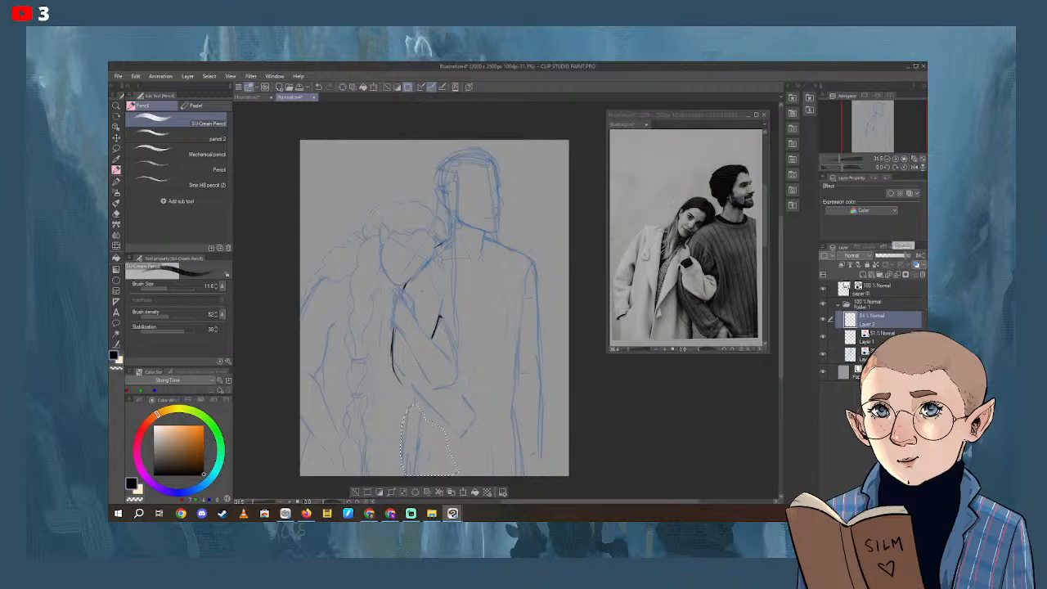
click(116, 148)
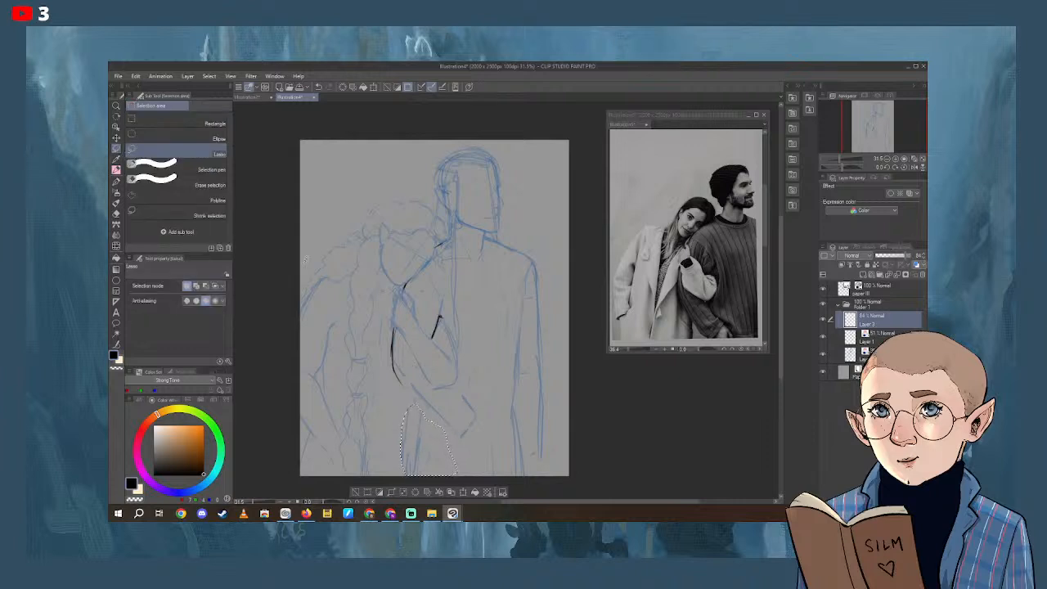
click(270, 228)
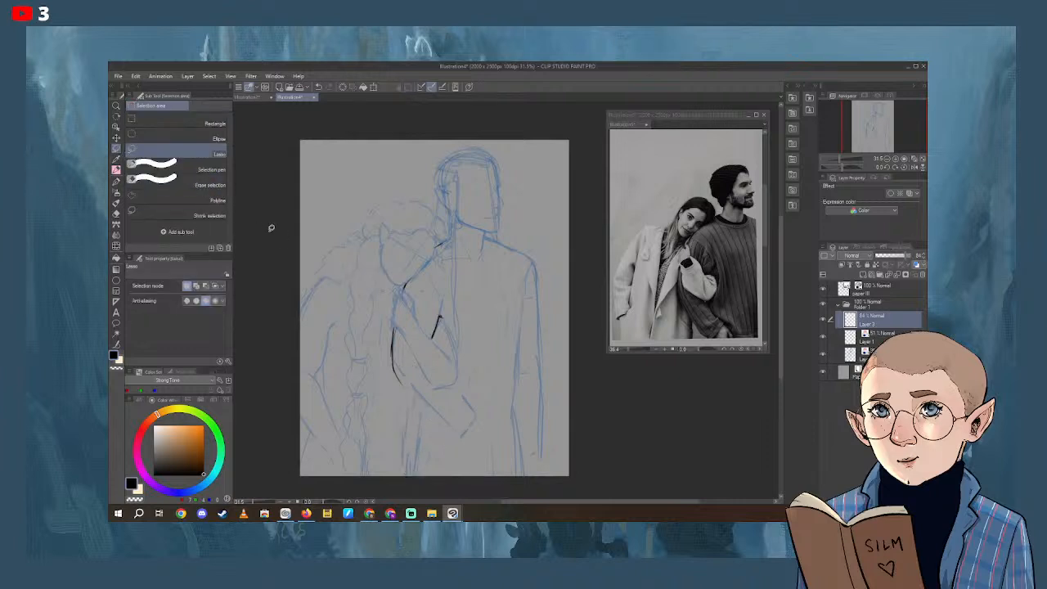
Sketch the man's bent forearm as a tapered cylinder and mark both of his shoulder joints with ovals.
click(116, 170)
mouse_move(404, 366)
mouse_down()
mouse_move(438, 364)
mouse_move(459, 397)
mouse_up()
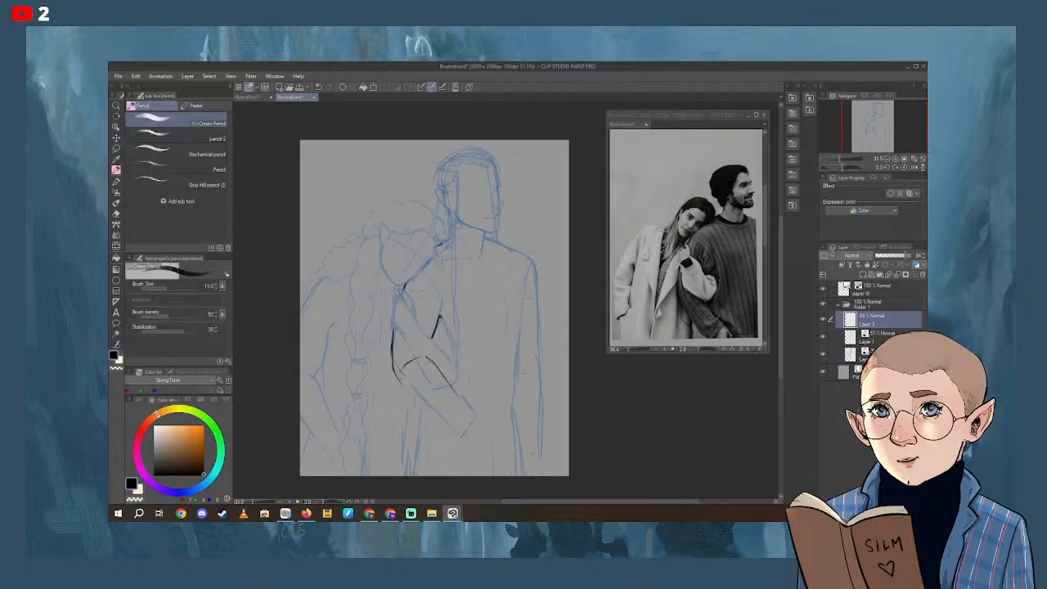
mouse_move(399, 372)
mouse_down()
mouse_move(436, 411)
mouse_move(459, 424)
mouse_move(467, 412)
mouse_up()
mouse_move(415, 267)
mouse_down()
mouse_move(434, 294)
mouse_move(419, 266)
mouse_up()
drag(516, 266, 512, 286)
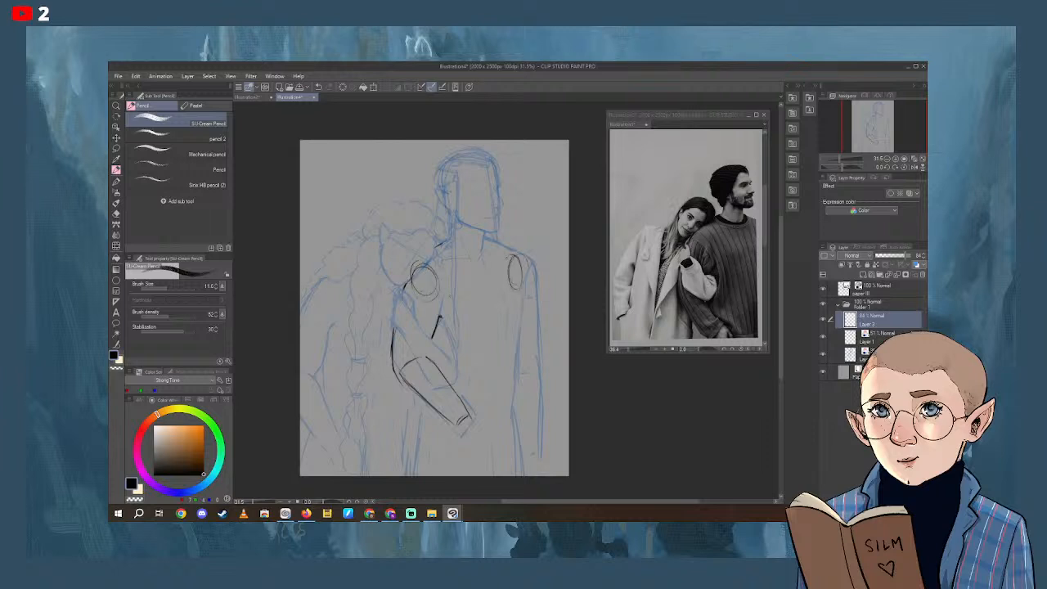
Draw the man's outer shoulder line and torso side, and sketch an arc for the lower ribcage.
mouse_move(491, 240)
mouse_down()
mouse_move(535, 264)
mouse_move(519, 304)
mouse_move(520, 370)
mouse_up()
scroll(490, 328, down, 1)
mouse_move(482, 307)
mouse_down()
mouse_move(507, 291)
mouse_move(520, 301)
mouse_move(515, 245)
mouse_up()
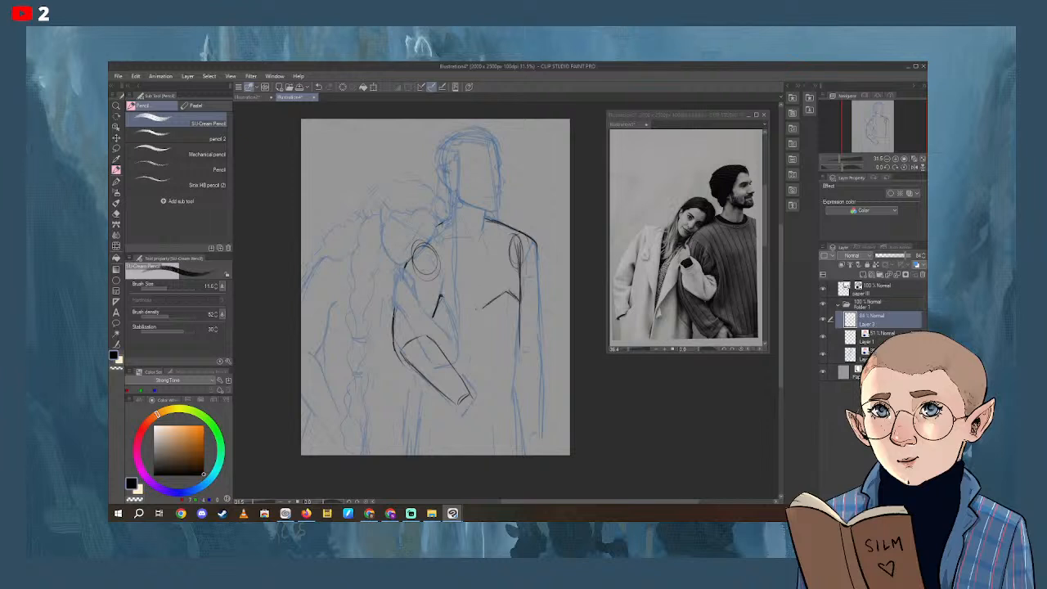
Try extending the ribcage arc and adding a chest centre line, and undo those strokes.
drag(479, 308, 461, 320)
drag(502, 268, 502, 288)
drag(498, 243, 501, 291)
key(ctrl+z)
key(ctrl+z)
key(ctrl+z)
key(ctrl+z)
key(ctrl+z)
key(ctrl+z)
key(ctrl+z)
Redraw the ribcage arc and chest centre line, carrying the centre line down the belly to the waist.
mouse_move(459, 314)
mouse_down()
mouse_move(497, 297)
mouse_move(522, 310)
mouse_move(522, 270)
mouse_move(490, 250)
mouse_up()
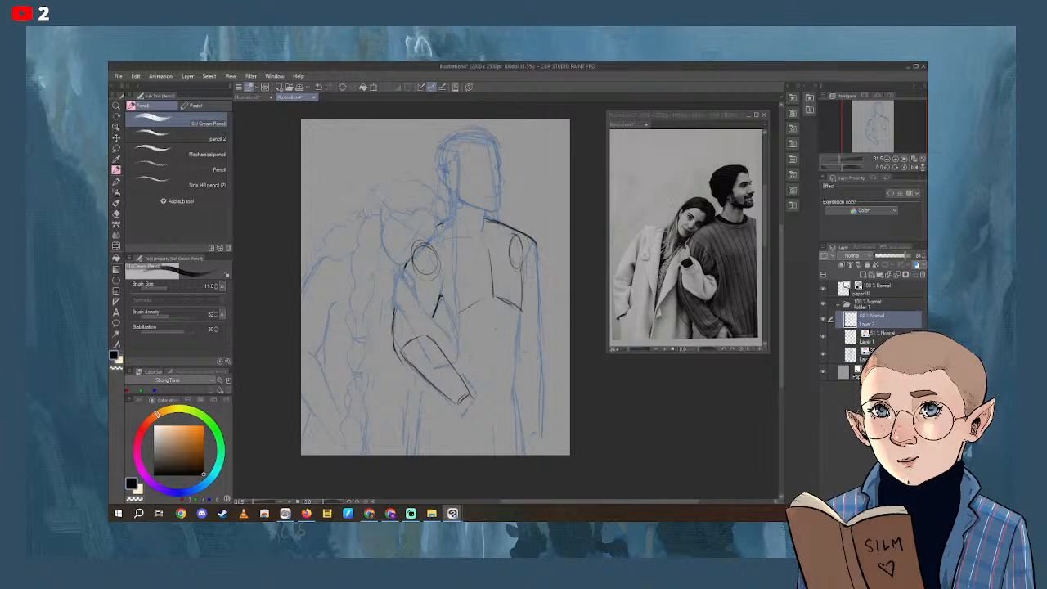
mouse_move(495, 316)
mouse_down()
mouse_move(494, 381)
mouse_move(514, 375)
mouse_move(501, 415)
mouse_up()
drag(421, 384, 434, 393)
Block in the man's pelvis below the waistline with contour lines at both hips.
drag(518, 409, 510, 418)
mouse_move(514, 382)
mouse_down()
mouse_move(507, 429)
mouse_move(533, 379)
mouse_up()
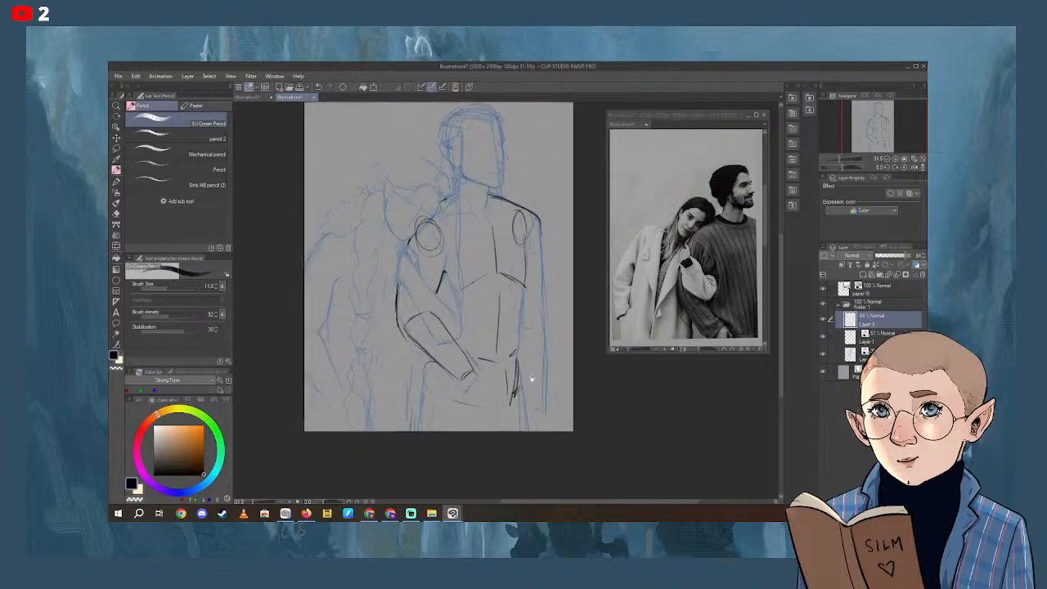
drag(429, 357, 438, 400)
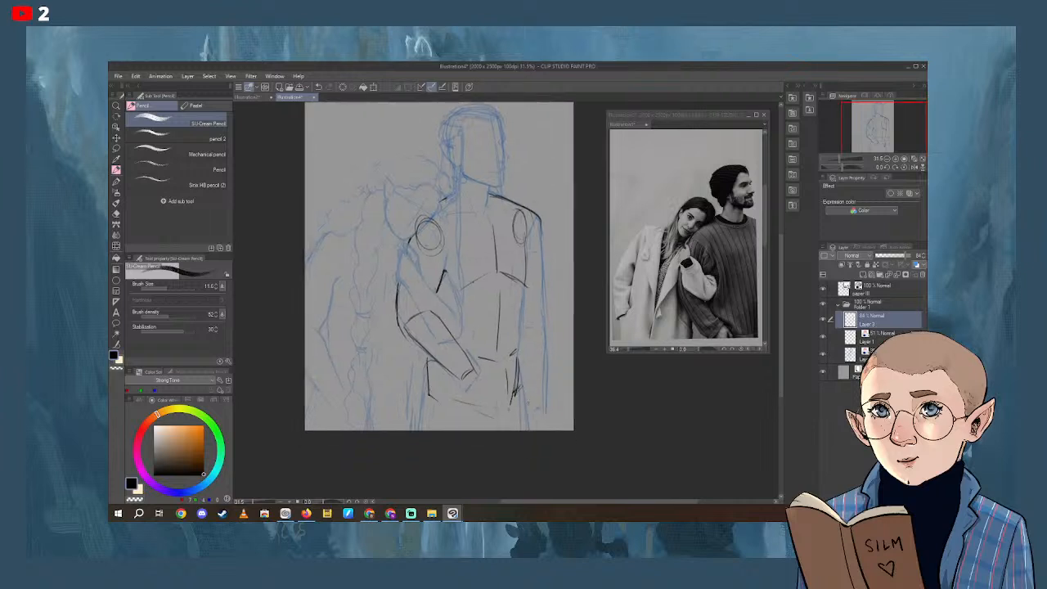
drag(513, 394, 511, 413)
Darken the man's outer torso side and shoulder, and add the back of his neck running into the near shoulder.
drag(524, 287, 517, 347)
mouse_move(526, 296)
mouse_down()
mouse_move(515, 351)
mouse_move(528, 241)
mouse_move(524, 293)
mouse_up()
drag(528, 237, 527, 252)
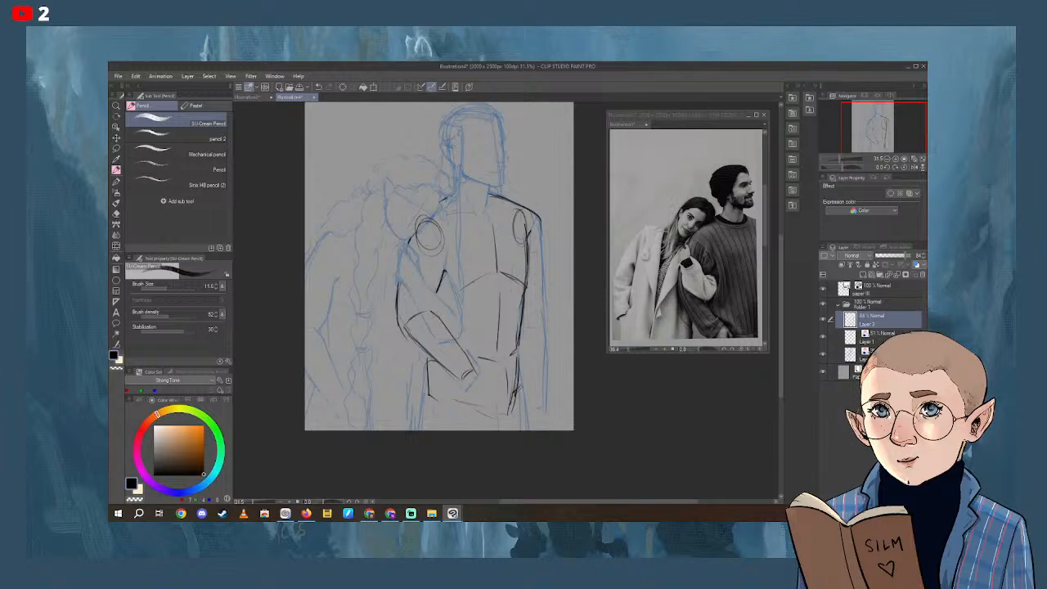
drag(530, 208, 541, 236)
drag(452, 178, 455, 196)
mouse_move(441, 150)
mouse_down()
mouse_move(451, 193)
mouse_move(455, 184)
mouse_up()
drag(455, 245, 461, 224)
Extend both hip lines into the upper thighs down to the canvas edge and reinforce the pelvis contour.
drag(432, 375, 431, 409)
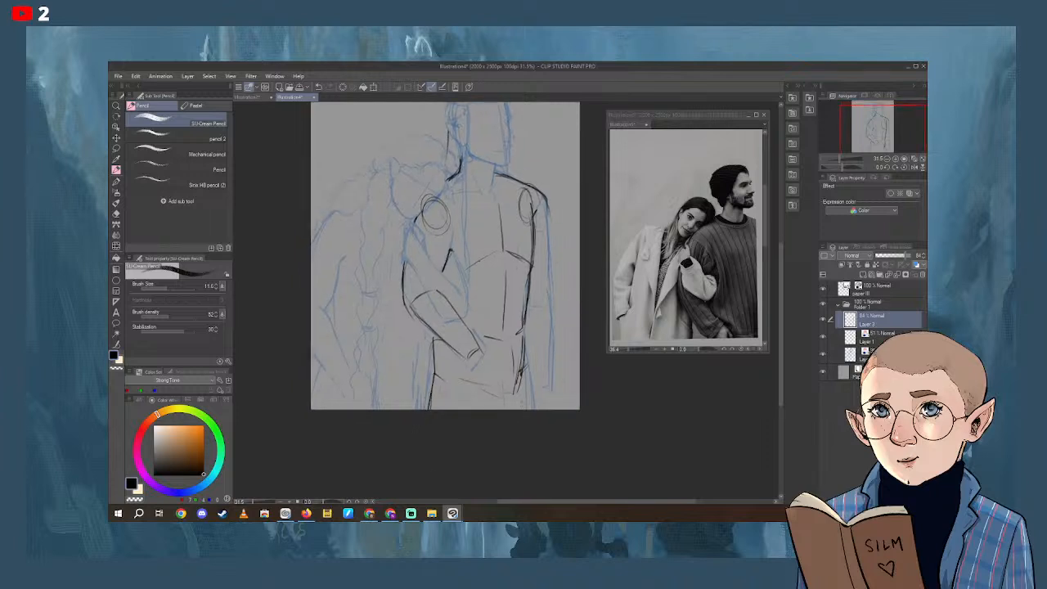
mouse_move(524, 364)
mouse_down()
mouse_move(535, 410)
mouse_move(512, 437)
mouse_move(520, 445)
mouse_up()
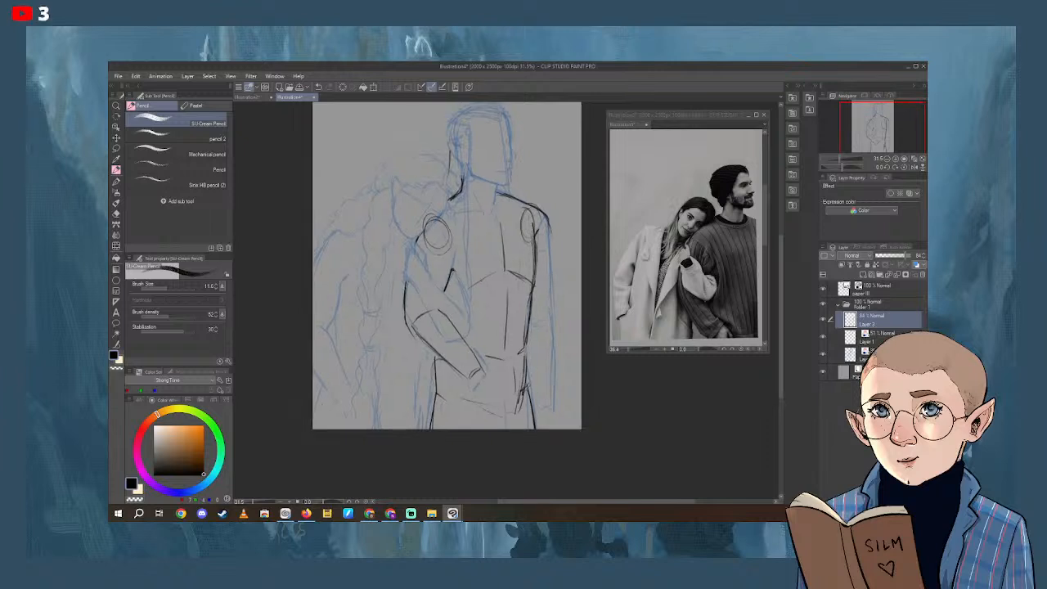
drag(433, 347, 424, 429)
mouse_move(518, 399)
mouse_down()
mouse_move(505, 405)
mouse_move(528, 408)
mouse_up()
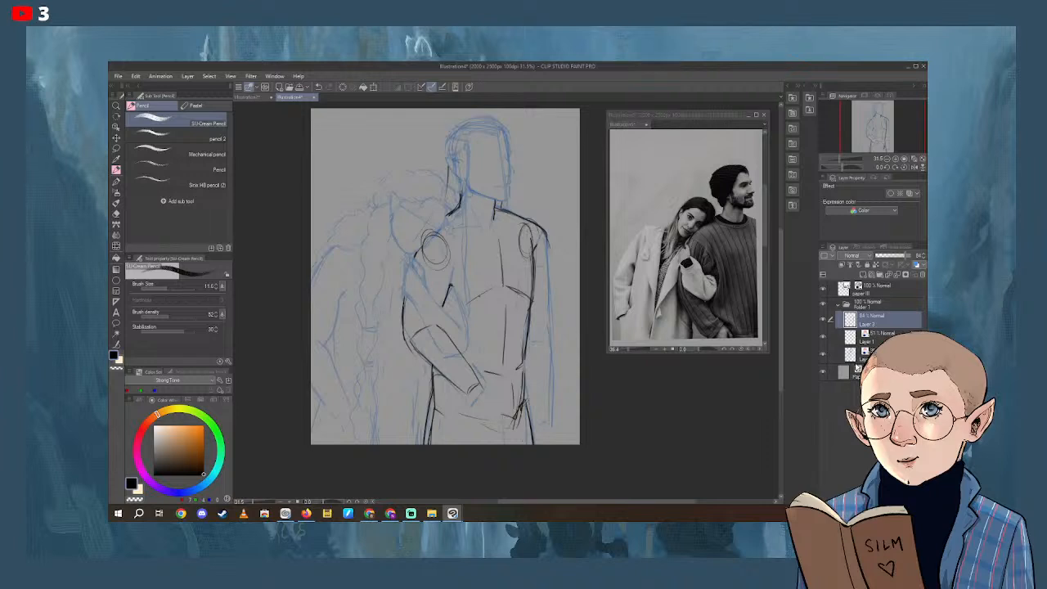
Draw the man's near upper arm from the shoulder circle toward the elbow and sketch the raised forearm's lines, erasing the first attempt.
mouse_move(435, 234)
mouse_down()
mouse_move(447, 255)
mouse_move(440, 308)
mouse_up()
click(116, 214)
drag(451, 278, 444, 304)
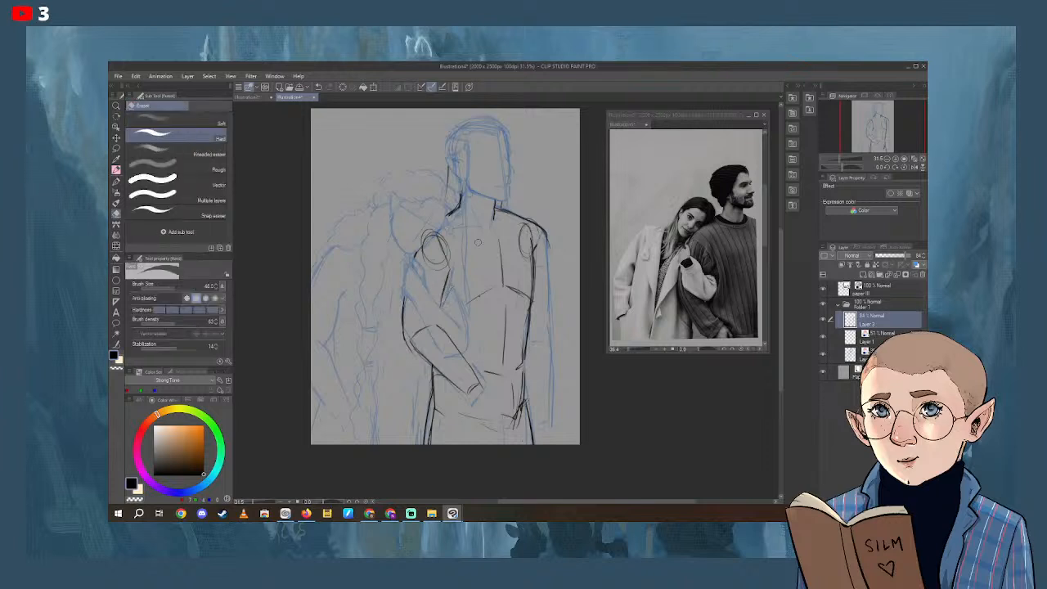
key(p)
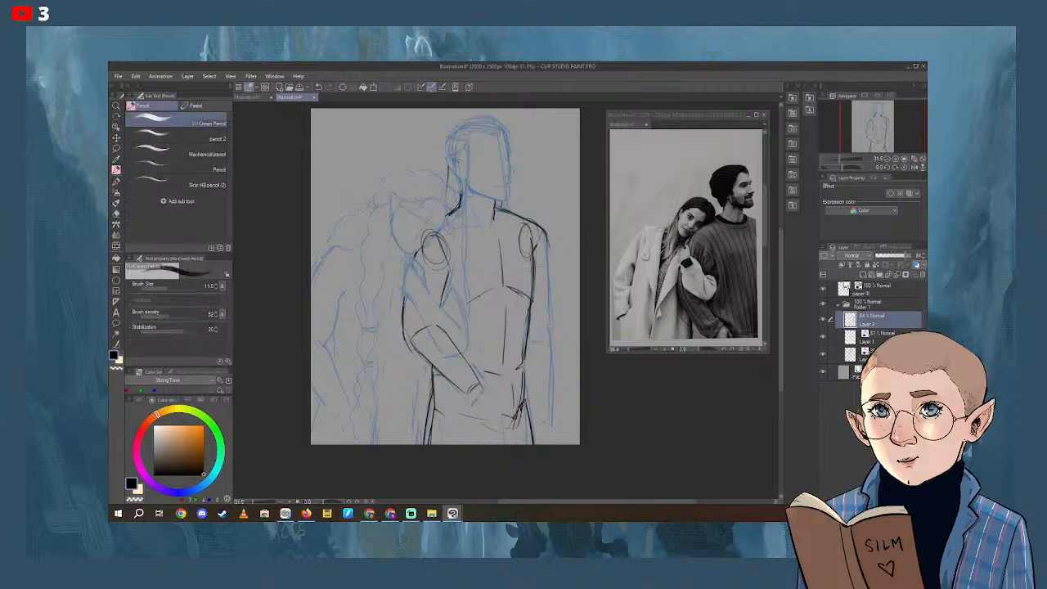
mouse_move(439, 248)
mouse_down()
mouse_move(450, 268)
mouse_move(441, 304)
mouse_up()
drag(415, 288, 454, 332)
drag(445, 310, 466, 334)
drag(424, 305, 414, 316)
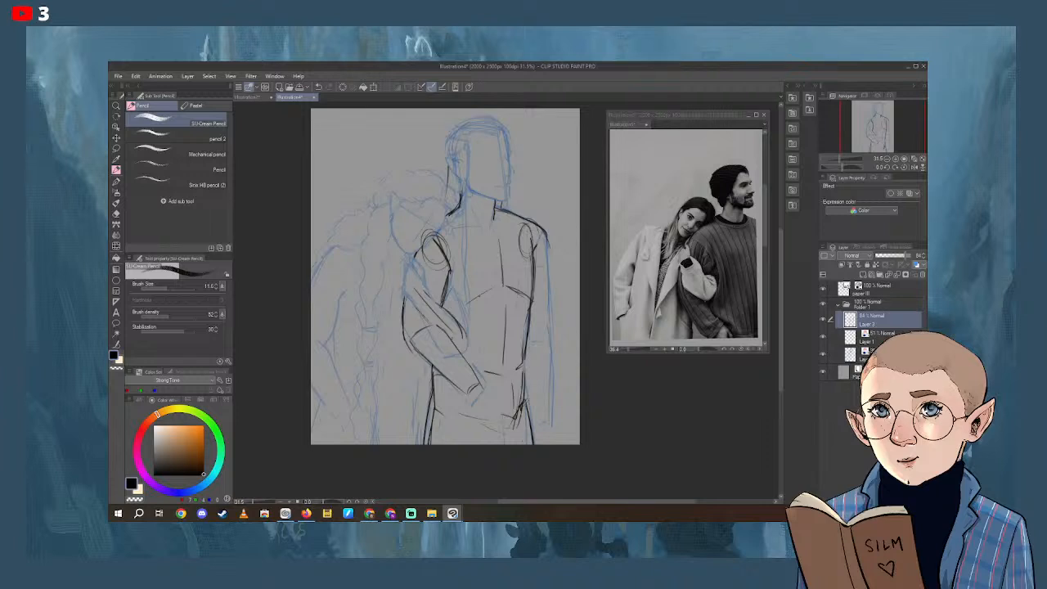
Close the raised forearm's outline around the elbow, erase its overlapping lines, and darken the elbow contour.
mouse_move(411, 301)
mouse_down()
mouse_move(432, 337)
mouse_move(462, 353)
mouse_up()
key(e)
mouse_move(415, 297)
mouse_down()
mouse_move(454, 344)
mouse_move(424, 325)
mouse_move(429, 334)
mouse_move(452, 351)
mouse_up()
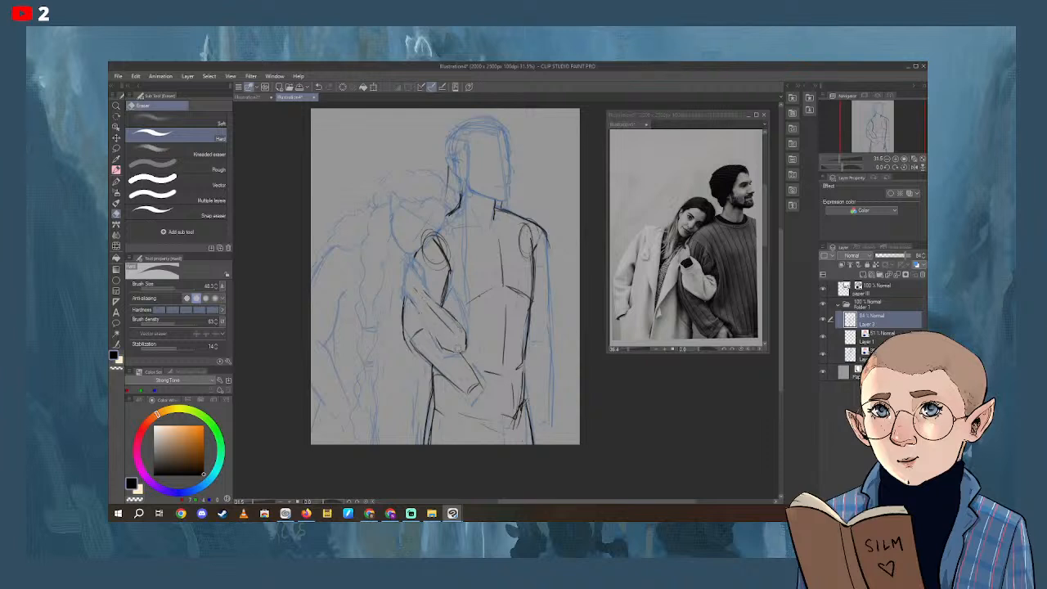
click(117, 169)
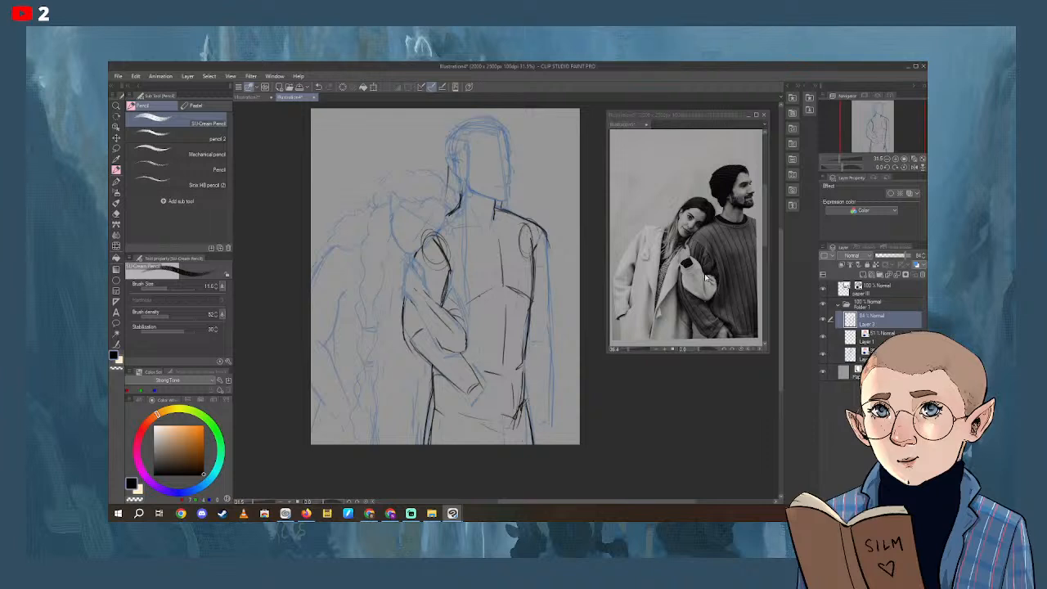
mouse_move(459, 304)
mouse_down()
mouse_move(468, 334)
mouse_move(459, 352)
mouse_move(443, 347)
mouse_up()
mouse_move(443, 299)
mouse_down()
mouse_move(455, 284)
mouse_move(443, 298)
mouse_move(462, 326)
mouse_up()
Erase the near upper-arm line and the inner part of the man's near shoulder circle.
key(e)
drag(450, 266, 441, 303)
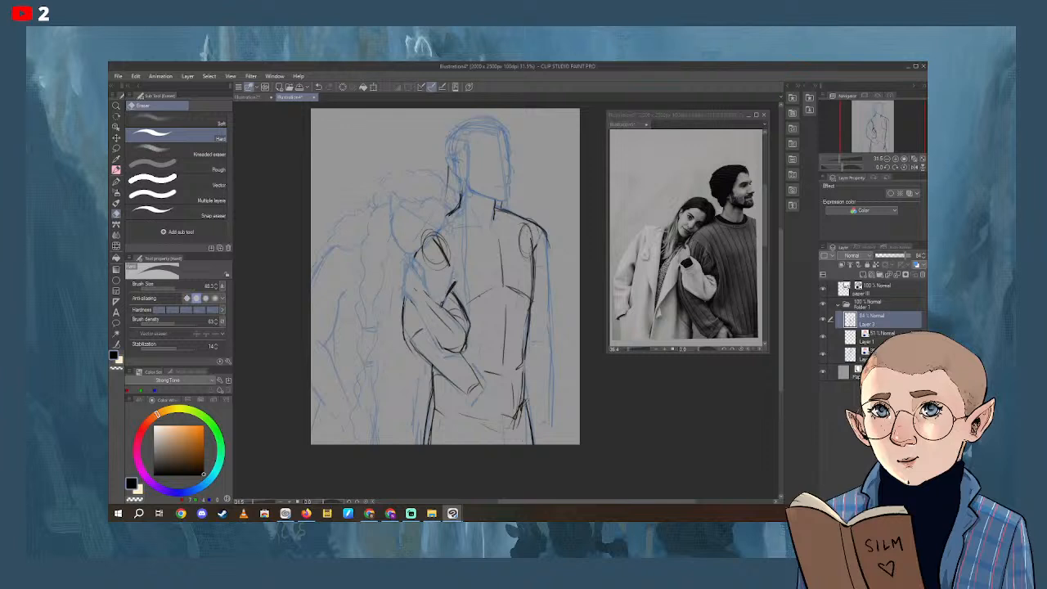
drag(448, 267, 438, 236)
Redraw the near upper arm, darken the bent forearm, and sketch the closed hand at its raised end.
key(p)
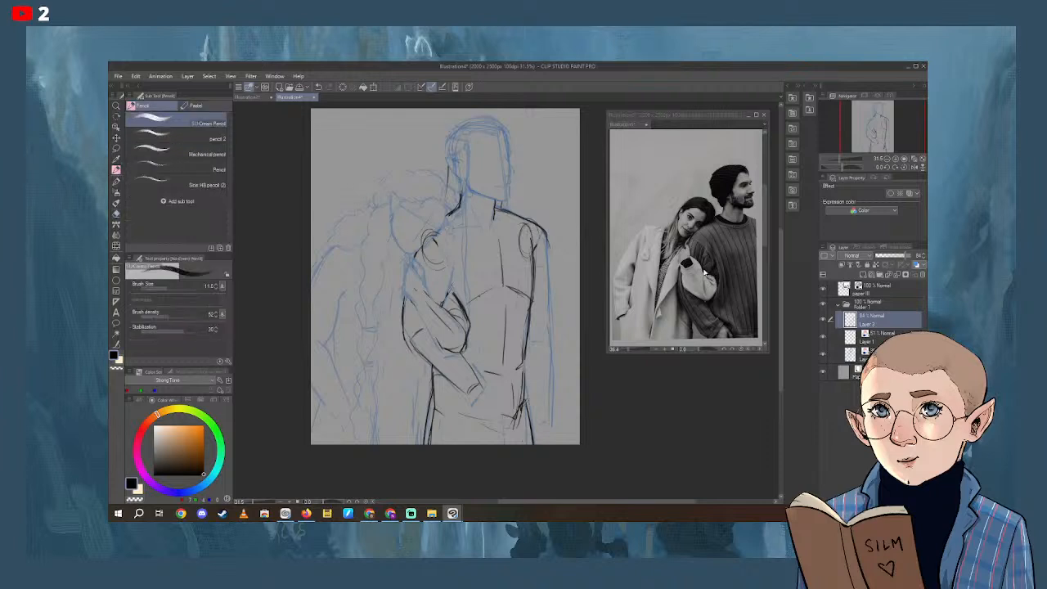
mouse_move(436, 242)
mouse_down()
mouse_move(450, 261)
mouse_move(443, 299)
mouse_up()
drag(472, 316, 469, 331)
drag(411, 299, 438, 343)
drag(424, 288, 450, 313)
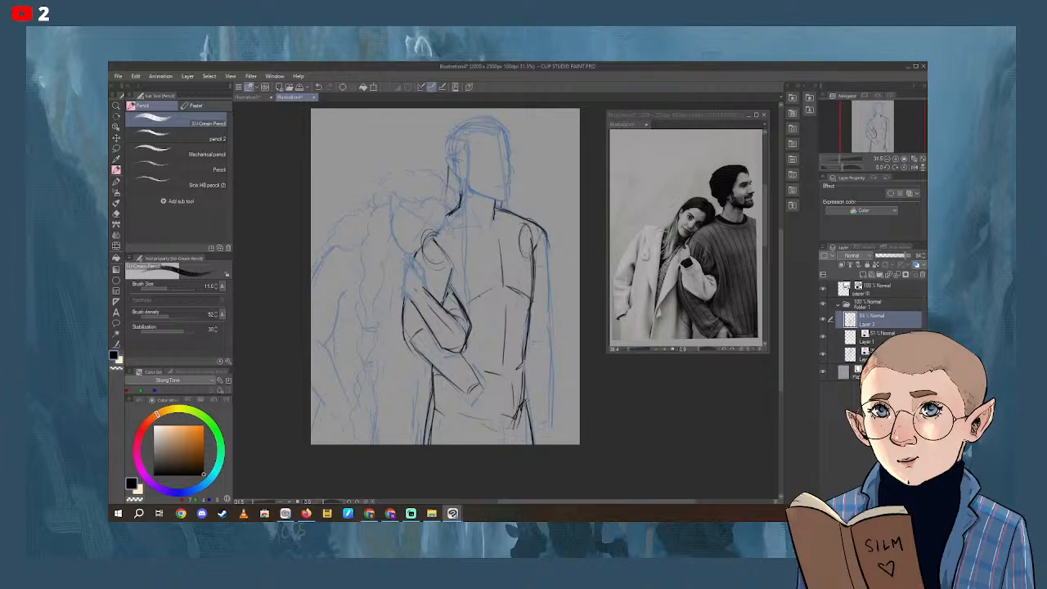
drag(440, 305, 458, 321)
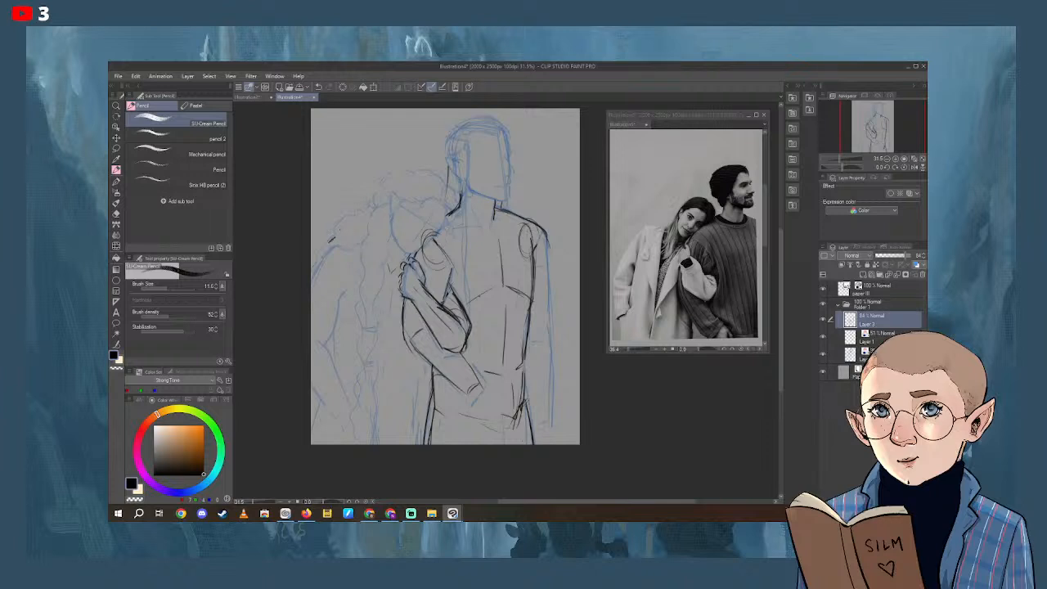
Draw the partner's outer shoulder line down to the canvas edge and erase stray marks around the man's bent elbow.
drag(328, 243, 312, 279)
key(e)
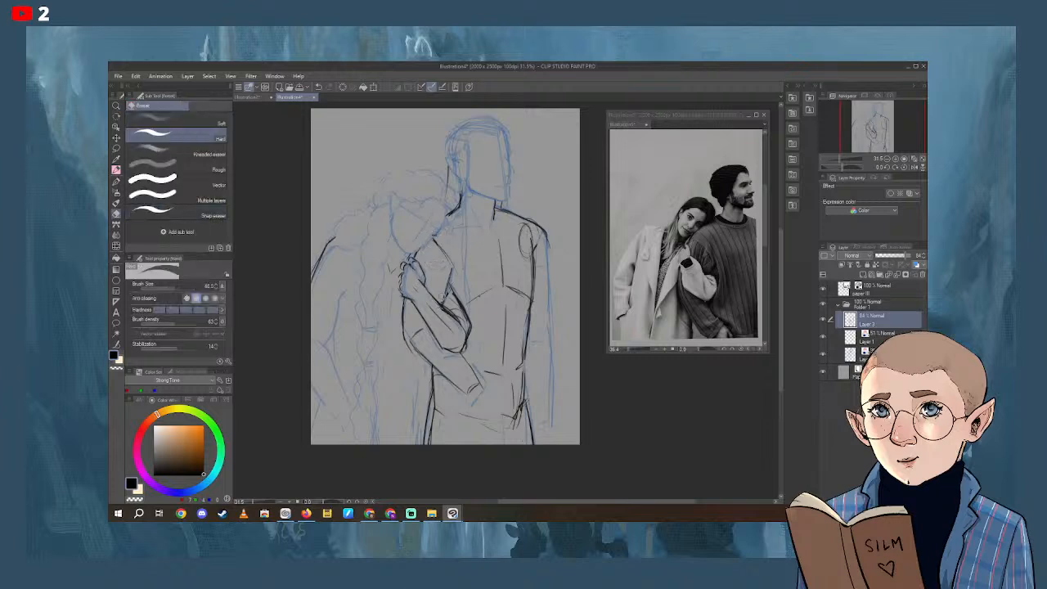
mouse_move(442, 314)
mouse_down()
mouse_move(467, 326)
mouse_move(463, 346)
mouse_move(479, 332)
mouse_up()
click(120, 168)
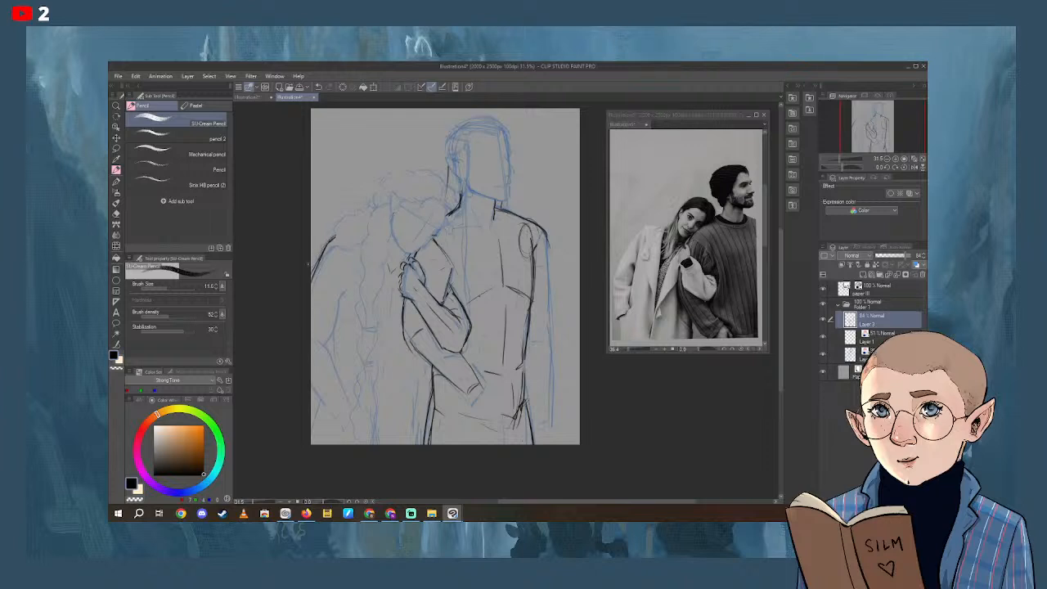
Undo the latest strokes and redraw the partner's outer shoulder curve.
click(117, 203)
click(116, 214)
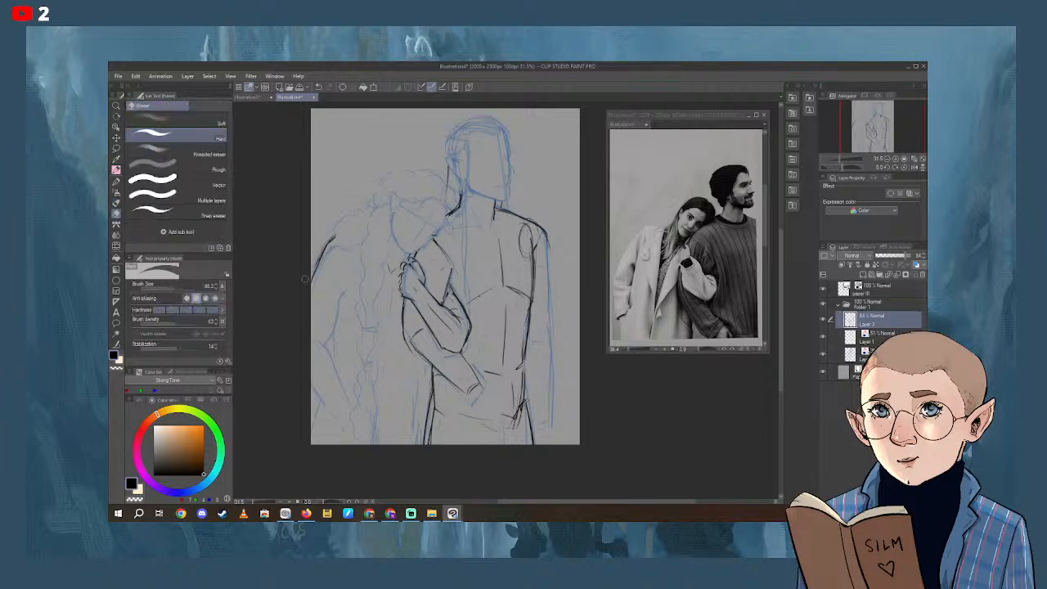
click(116, 170)
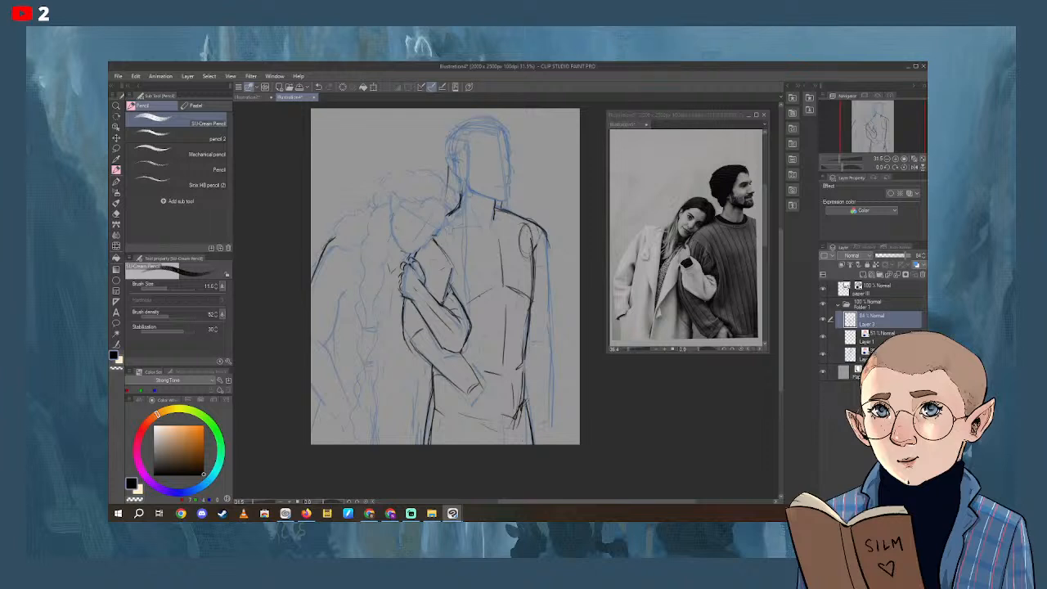
key(ctrl+z)
key(ctrl+z)
drag(335, 241, 321, 253)
Draw the partner's outer side contour from below the armpit down past the waist.
click(117, 214)
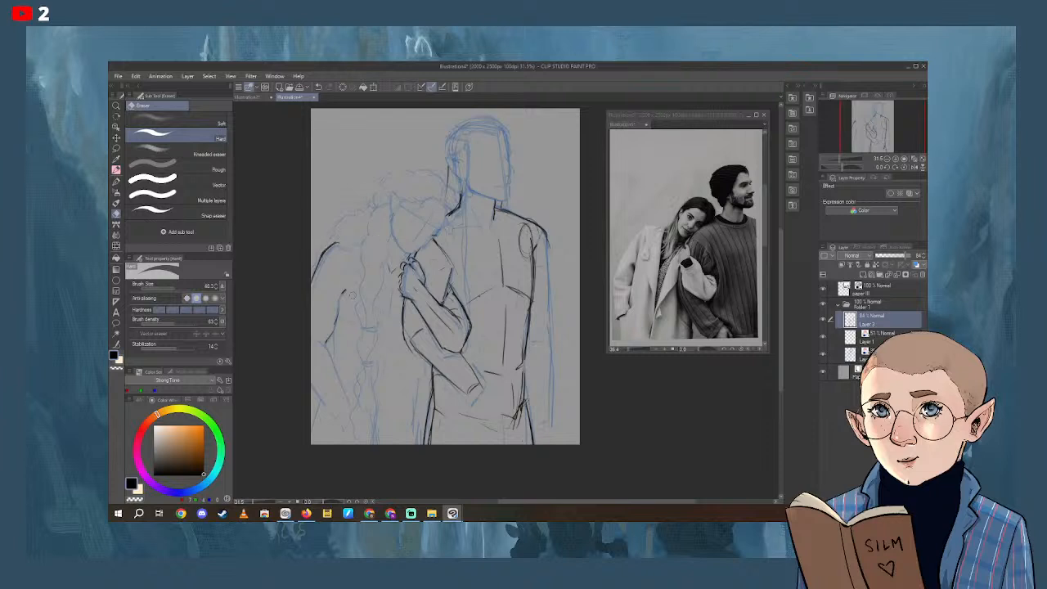
key(p)
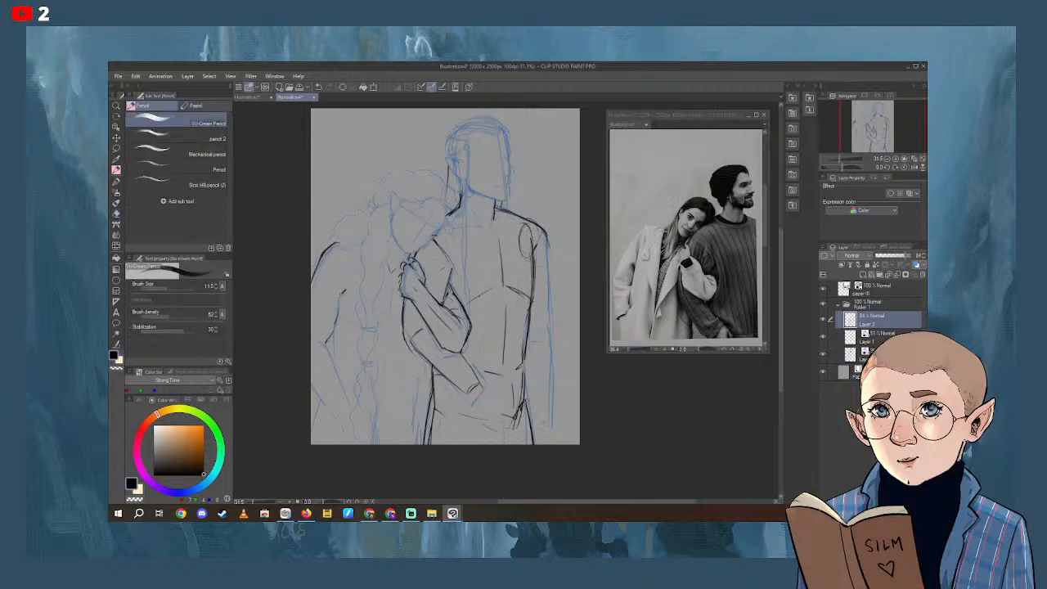
drag(341, 298, 329, 342)
drag(329, 341, 326, 392)
Darken the lower forearm crossing the man's waist, from its elbow toward the wrist, and clean up stray lines around it.
mouse_move(404, 337)
mouse_down()
mouse_move(424, 357)
mouse_move(411, 346)
mouse_up()
drag(414, 347, 443, 378)
mouse_move(406, 324)
mouse_down()
mouse_move(407, 336)
mouse_move(404, 314)
mouse_move(437, 369)
mouse_up()
key(e)
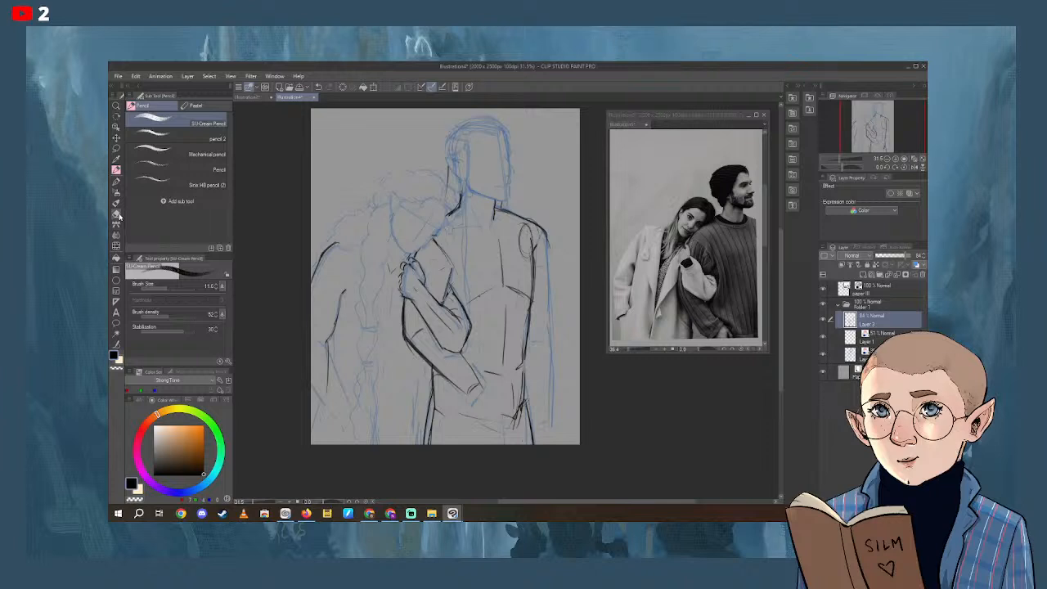
mouse_move(403, 301)
mouse_down()
mouse_move(403, 325)
mouse_move(408, 300)
mouse_up()
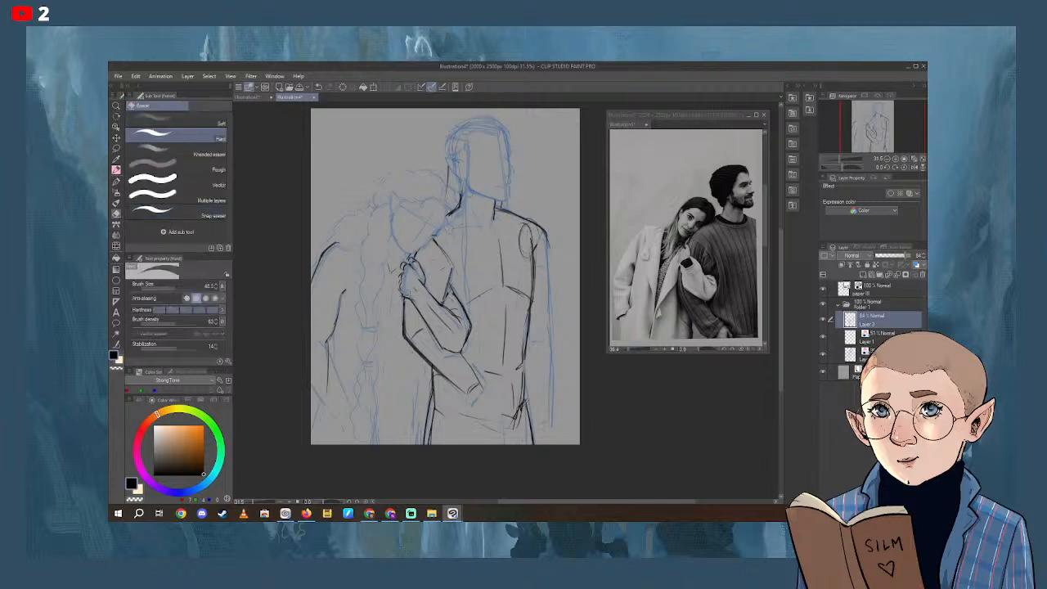
click(409, 268)
drag(408, 331, 440, 368)
key(ctrl+z)
key(p)
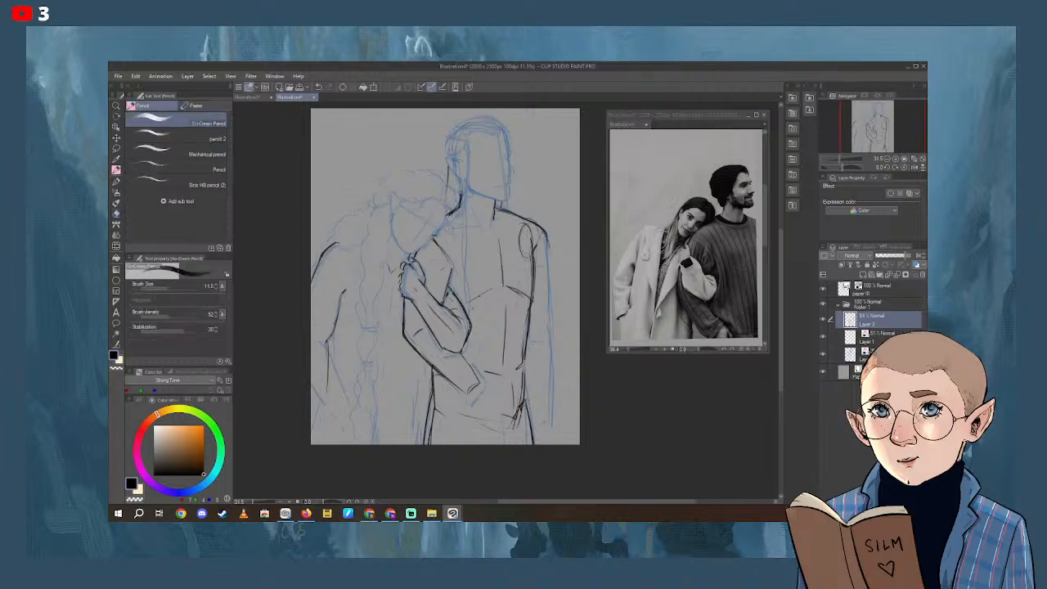
Darken the man's bent elbow and tidy the lines at the base of his neck.
drag(461, 306, 467, 354)
key(e)
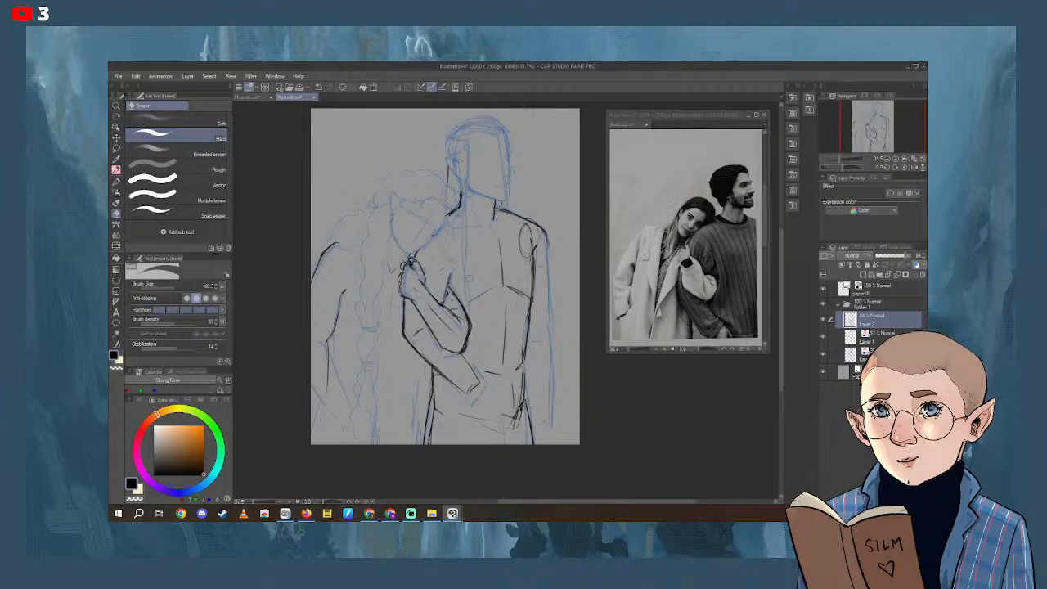
drag(457, 211, 502, 215)
click(116, 169)
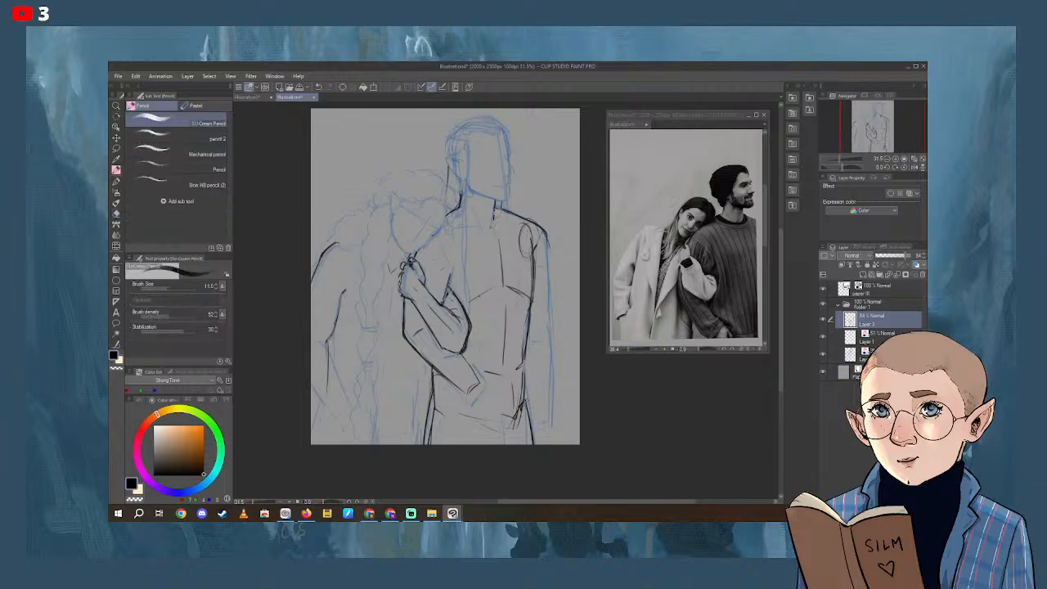
key(ctrl+z)
Erase the pelvis construction lines and doubled hip strokes below the man's waist, and clean up around the bent elbow.
click(116, 214)
mouse_move(521, 380)
mouse_down()
mouse_move(527, 424)
mouse_move(515, 401)
mouse_move(512, 427)
mouse_up()
drag(521, 376, 530, 443)
mouse_move(441, 394)
mouse_down()
mouse_move(430, 440)
mouse_move(429, 400)
mouse_up()
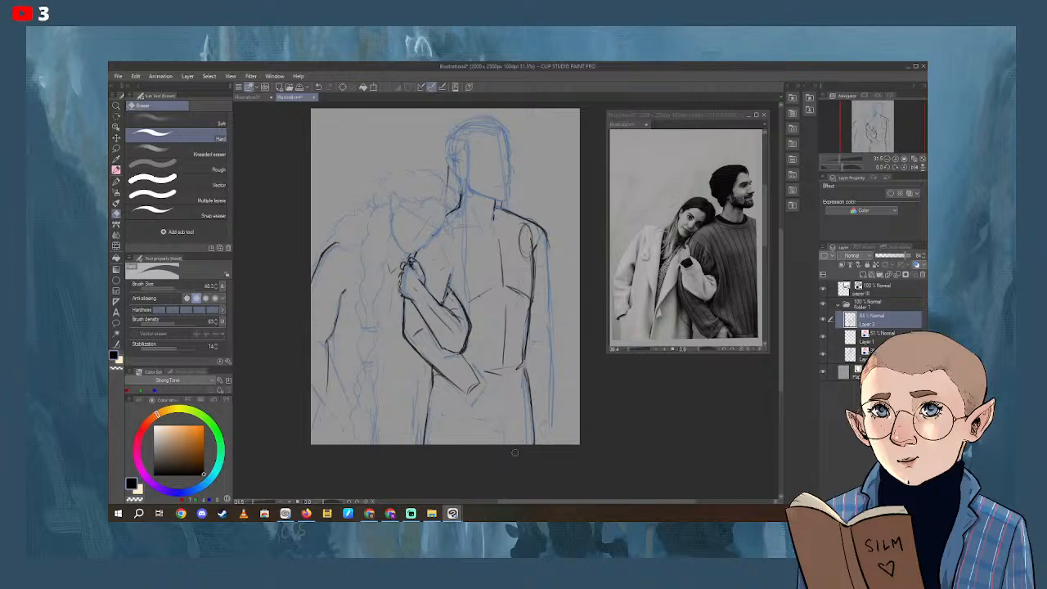
drag(463, 350, 467, 324)
Draw the man's far arm from the shoulder down to the wrist and erase the oval marking his shoulder joint.
key(p)
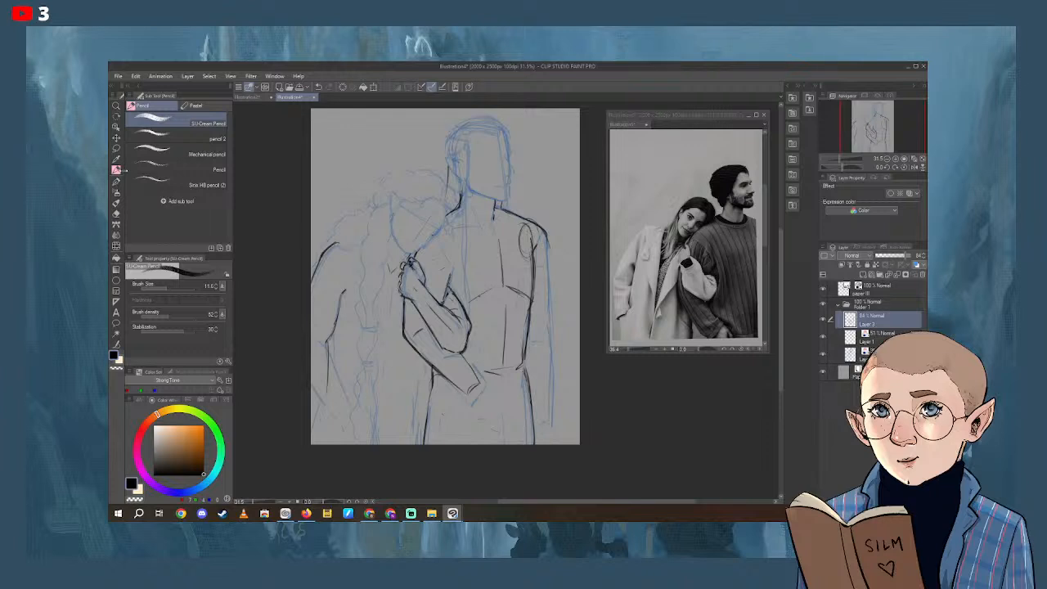
drag(546, 246, 548, 314)
drag(546, 269, 550, 392)
mouse_move(548, 351)
mouse_down()
mouse_move(547, 429)
mouse_move(547, 414)
mouse_up()
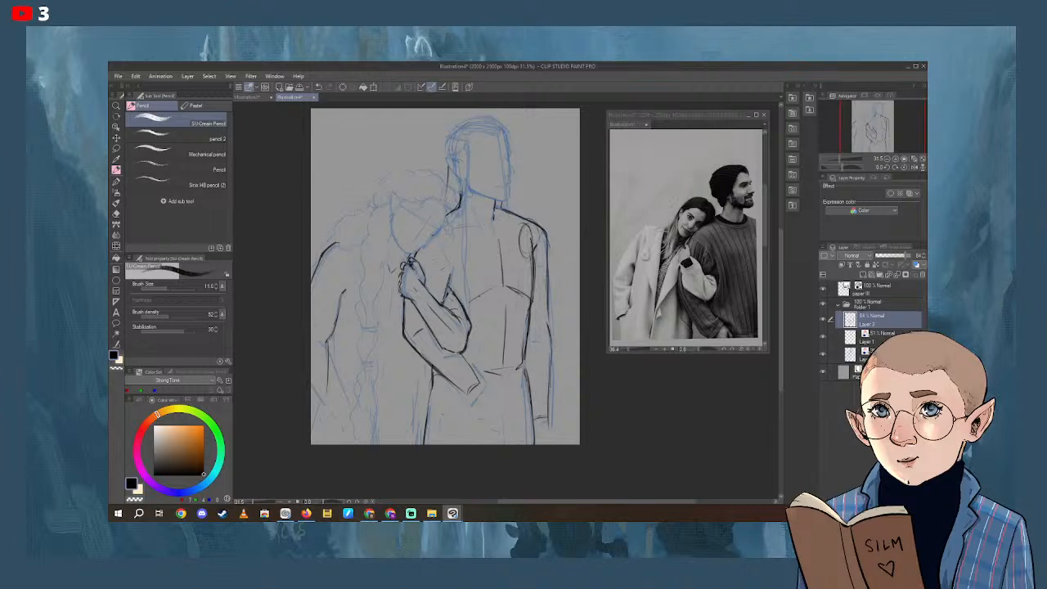
drag(546, 238, 549, 265)
key(e)
mouse_move(532, 234)
mouse_down()
mouse_move(520, 256)
mouse_move(527, 281)
mouse_move(527, 250)
mouse_move(532, 316)
mouse_up()
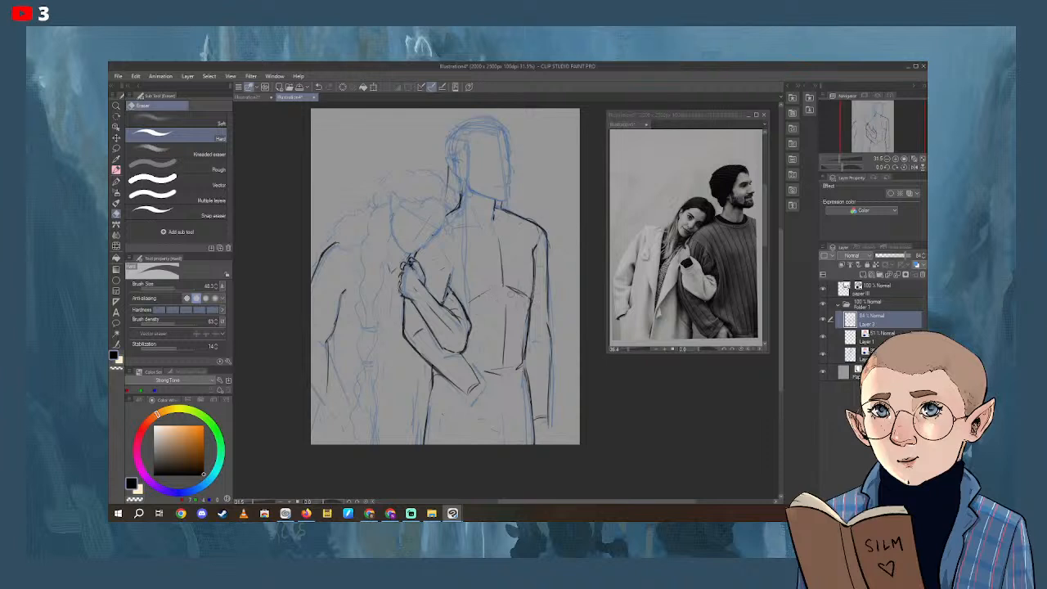
Redraw the man's near hip and thigh contour down to the canvas edge.
click(116, 169)
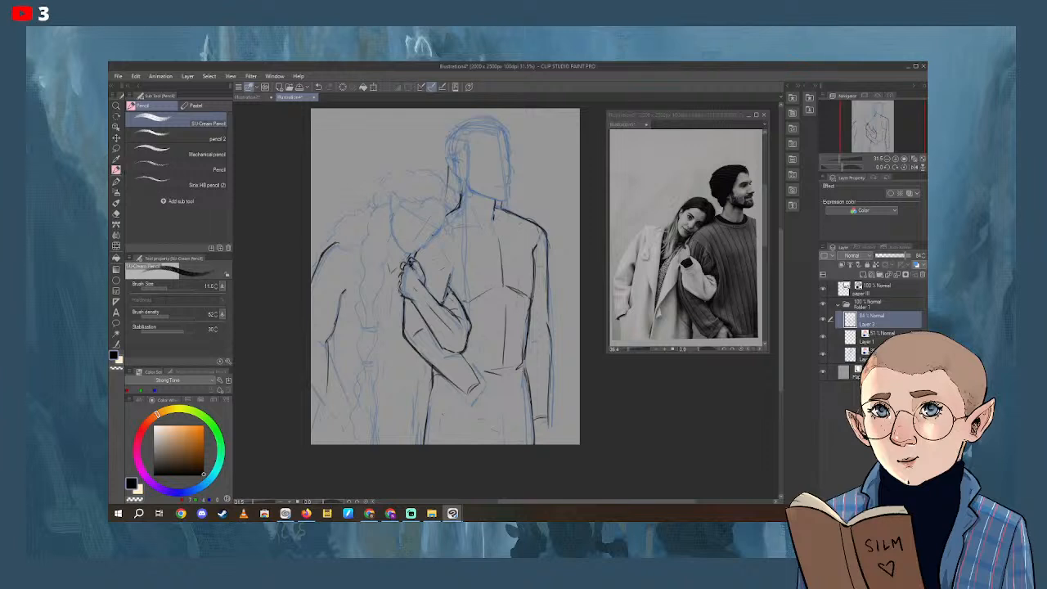
drag(437, 376, 427, 432)
drag(435, 387, 426, 444)
Sketch the man's pointed ear and a long hair strand falling past the neck onto the chest, undoing one stroke.
drag(448, 161, 453, 168)
drag(466, 147, 463, 235)
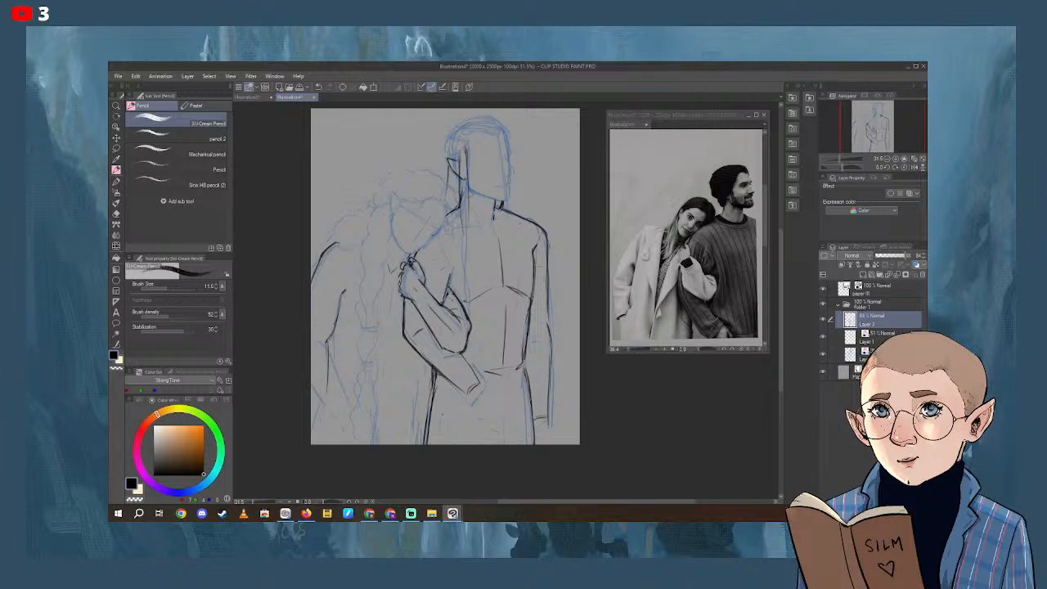
key(ctrl+z)
drag(459, 148, 465, 209)
drag(460, 171, 477, 221)
drag(461, 214, 466, 310)
drag(466, 273, 470, 317)
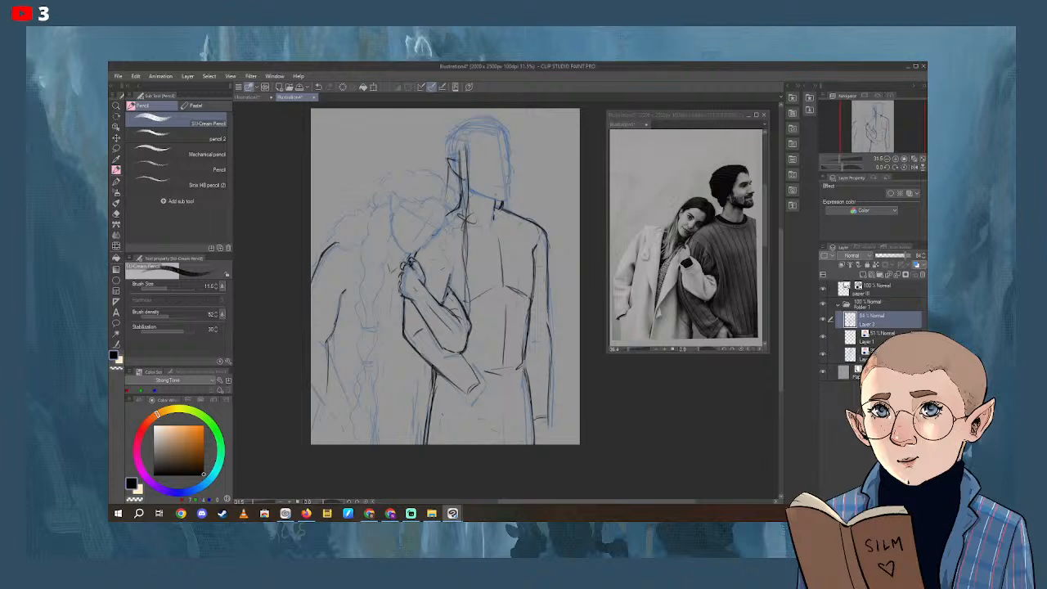
drag(468, 146, 463, 205)
Outline the man's head in dark lines: the crown, the hair at the back, the jaw, and the face profile.
mouse_move(490, 120)
mouse_down()
mouse_move(503, 131)
mouse_move(473, 119)
mouse_move(495, 116)
mouse_up()
drag(448, 141, 445, 205)
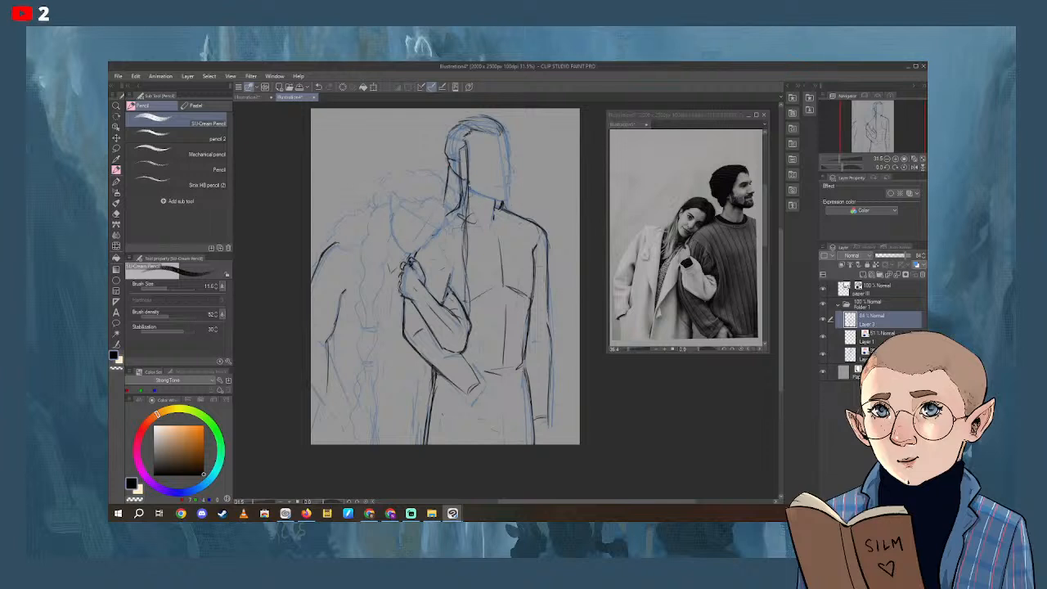
drag(471, 189, 508, 194)
drag(509, 151, 507, 135)
Reinforce the man's near thigh contour, the underside of the bent elbow, and the near upper arm.
drag(434, 373, 428, 445)
drag(440, 346, 455, 355)
drag(449, 245, 434, 266)
Block in the partner's body with dark lines for the outer arm, shoulder, waist, and both hips down to the canvas edge.
drag(344, 285, 328, 358)
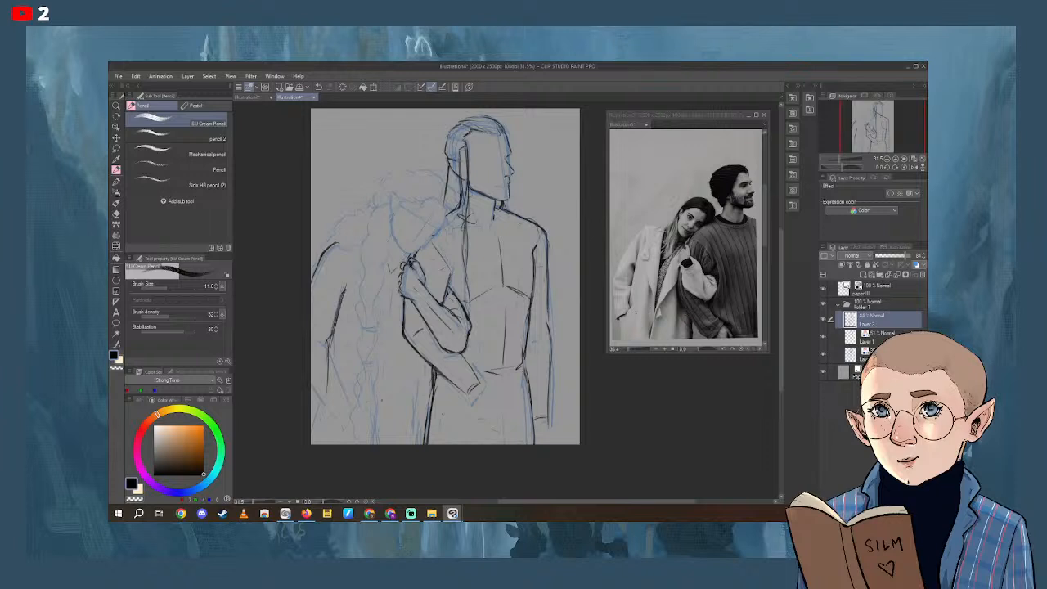
drag(370, 397, 396, 407)
drag(415, 358, 406, 412)
drag(328, 243, 340, 297)
drag(384, 359, 377, 393)
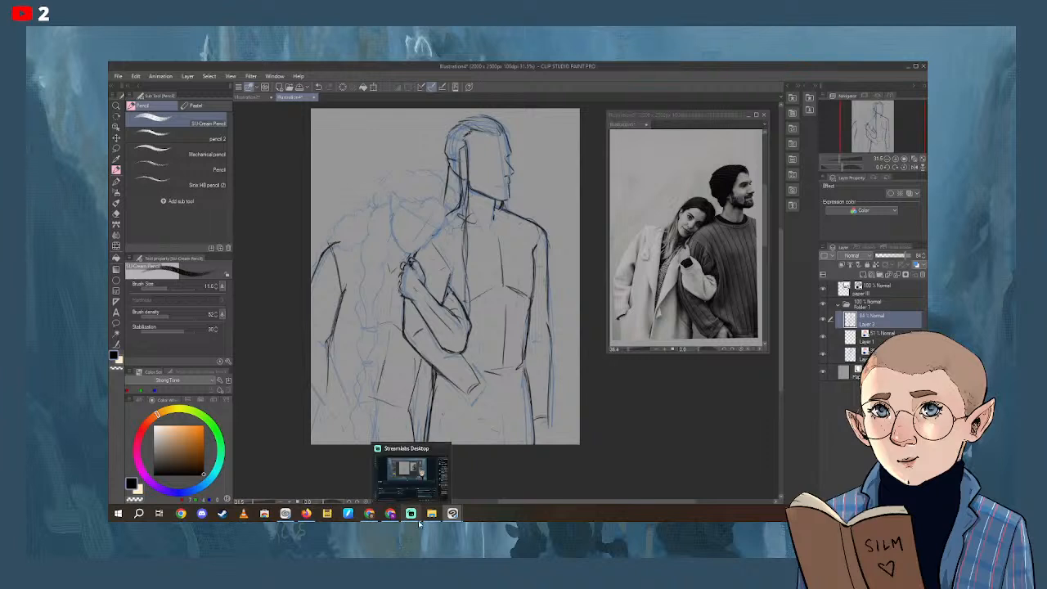
drag(320, 398, 312, 438)
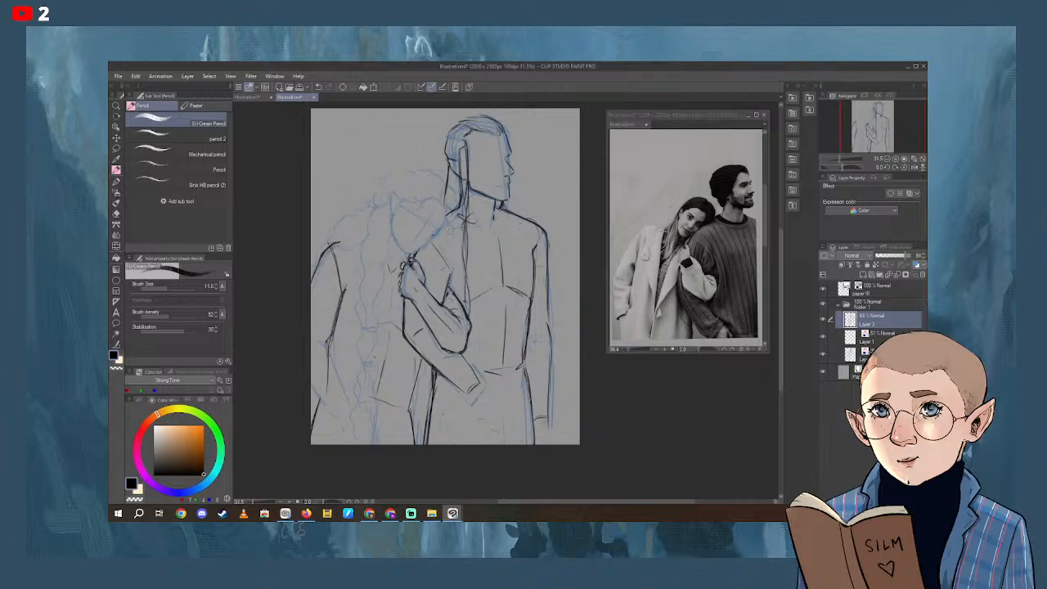
Erase the extra line inside the partner's outer shoulder and darken the partner's hip contour beside the man's thigh.
click(116, 214)
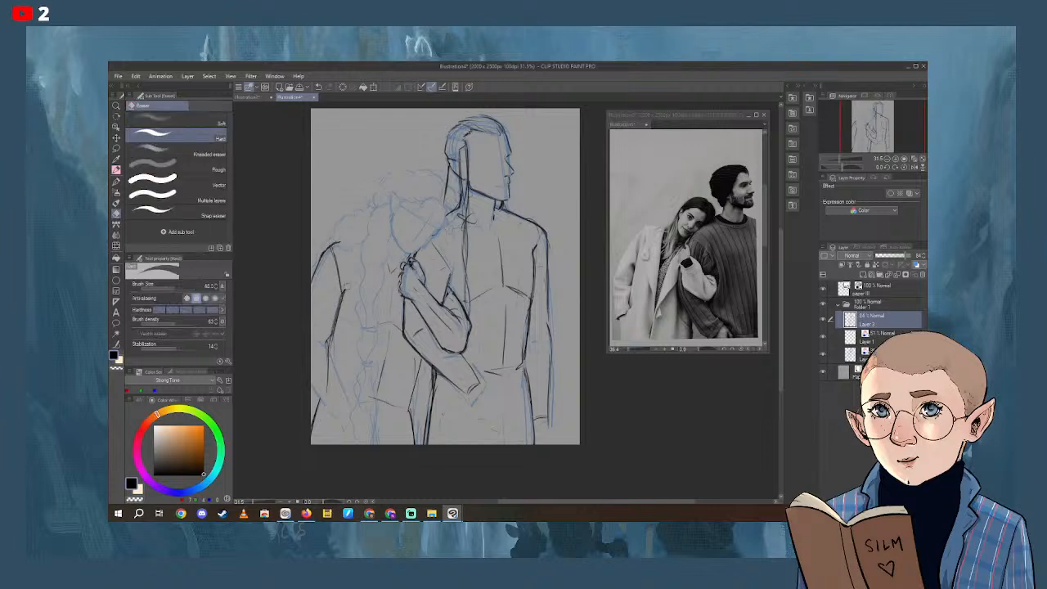
mouse_move(331, 264)
mouse_down()
mouse_move(339, 283)
mouse_move(334, 255)
mouse_up()
click(124, 157)
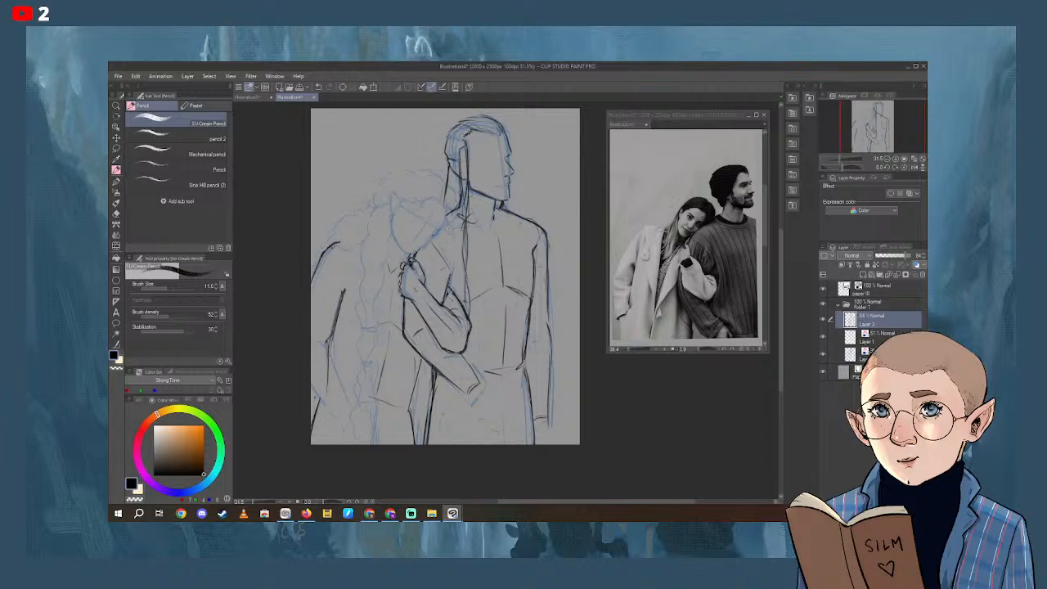
mouse_move(315, 517)
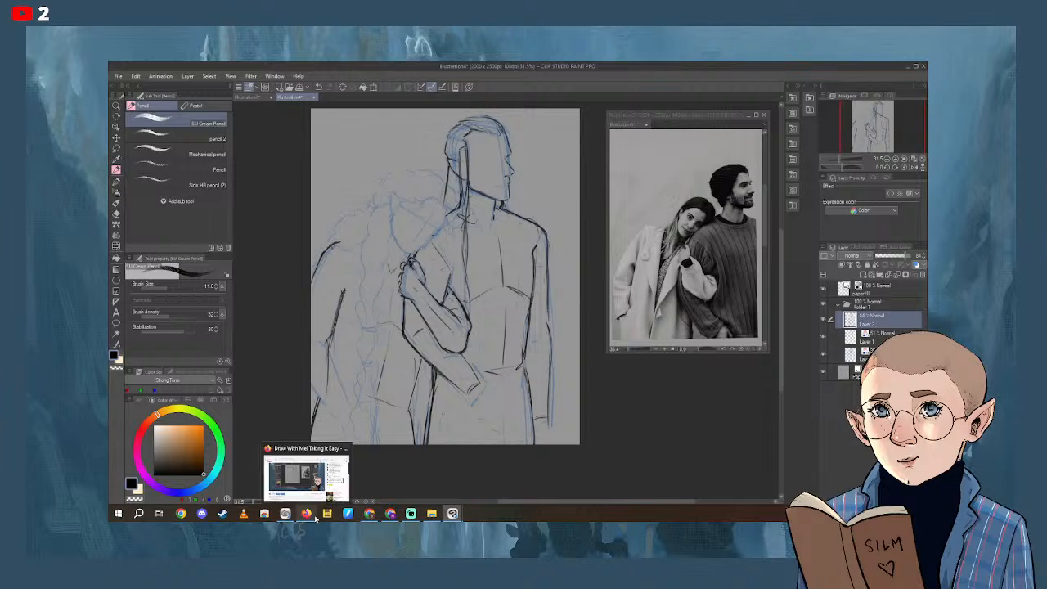
drag(425, 360, 417, 443)
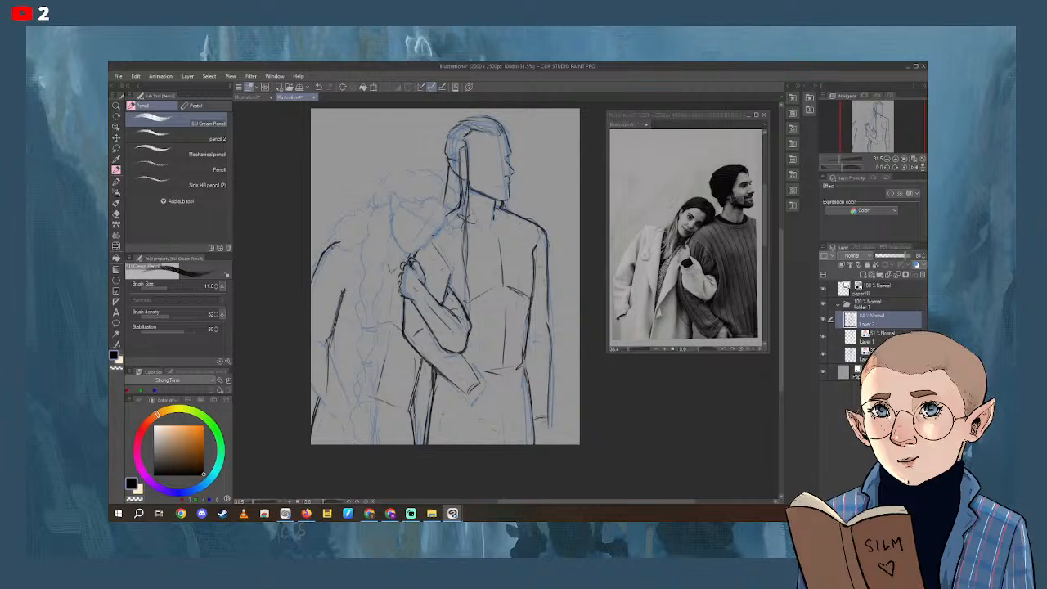
Erase and redraw the partner's hip contour beside the man's thigh, and draw the partner's outer thigh line toward the canvas edge.
key(e)
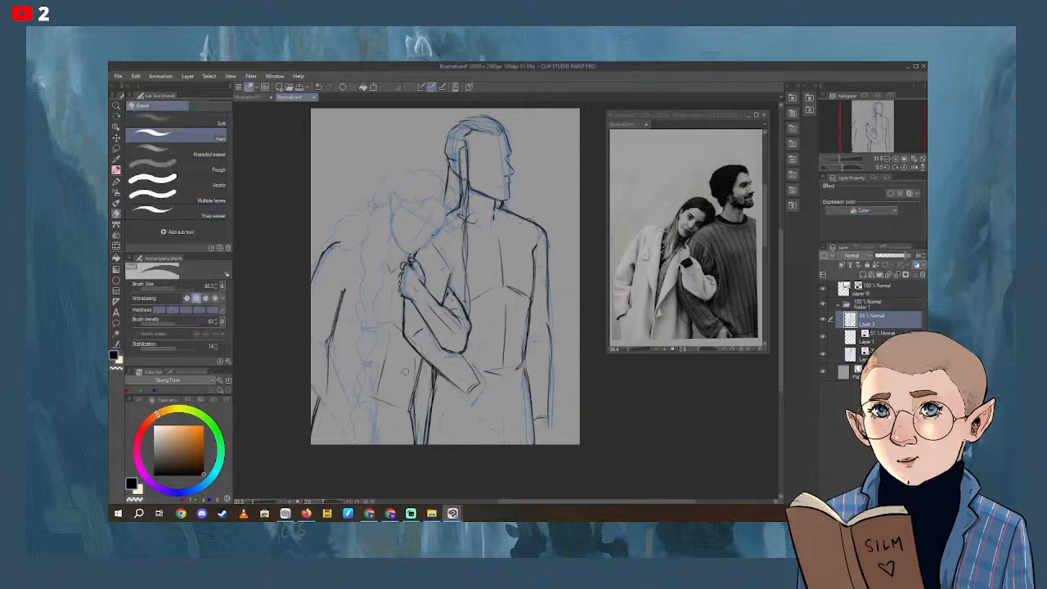
drag(412, 391, 408, 422)
click(117, 169)
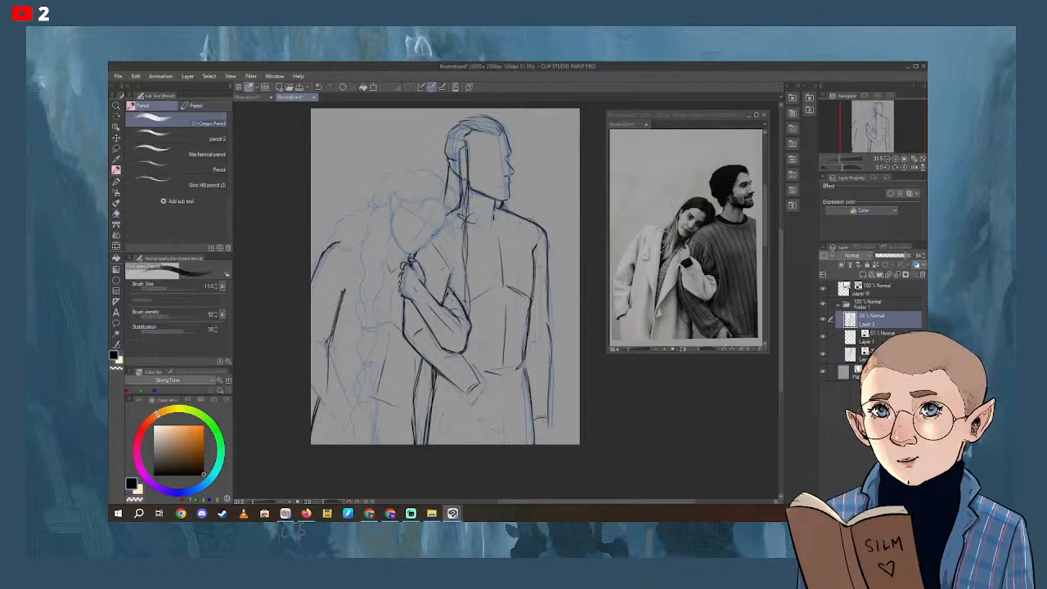
mouse_move(326, 344)
mouse_down()
mouse_move(351, 412)
mouse_move(337, 427)
mouse_move(346, 441)
mouse_up()
drag(419, 374, 415, 399)
drag(421, 358, 414, 390)
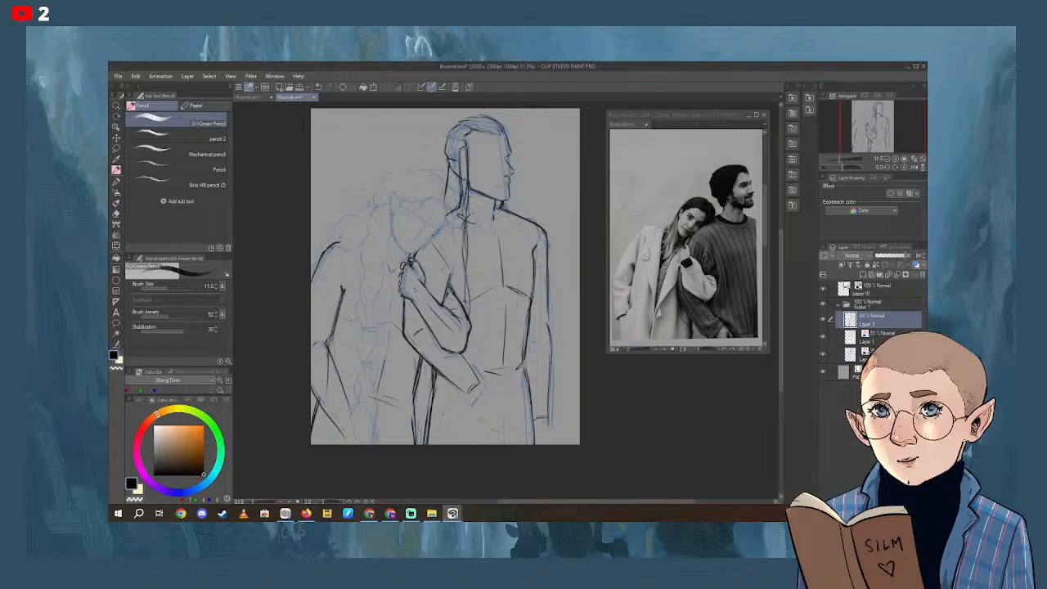
Draw the partner's outer shoulder line and lower face contour in dark lines, and darken the underside of the bent elbow.
drag(324, 249, 360, 234)
key(ctrl+z)
drag(329, 245, 366, 234)
drag(410, 253, 447, 214)
drag(398, 246, 391, 215)
drag(418, 312, 443, 352)
drag(442, 353, 460, 349)
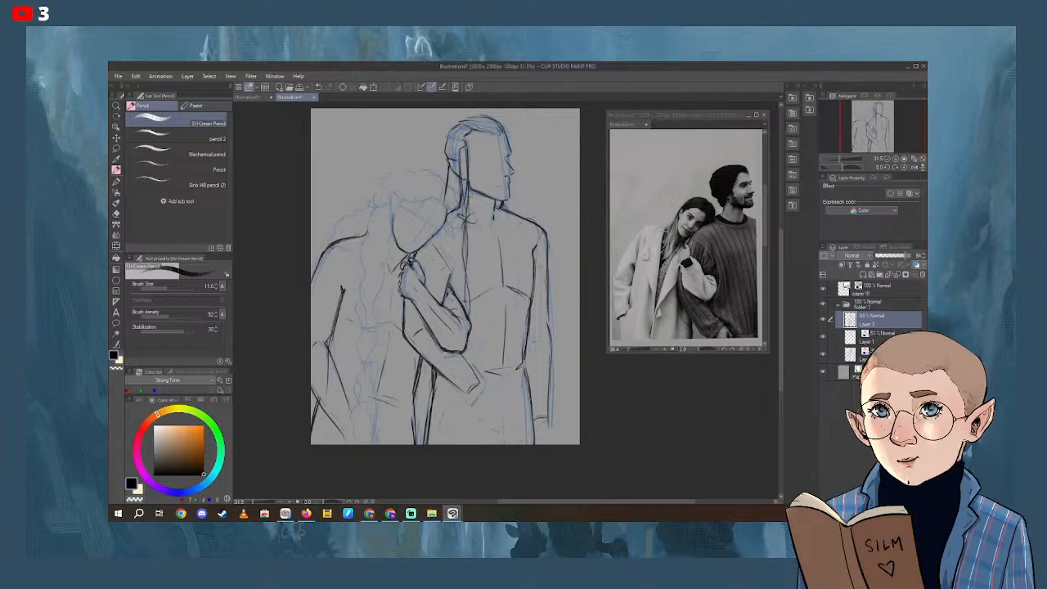
Draw the partner's pointed ear and the hairline across the forehead beside the man's shoulder.
drag(397, 211, 392, 224)
drag(446, 213, 452, 222)
drag(448, 186, 457, 192)
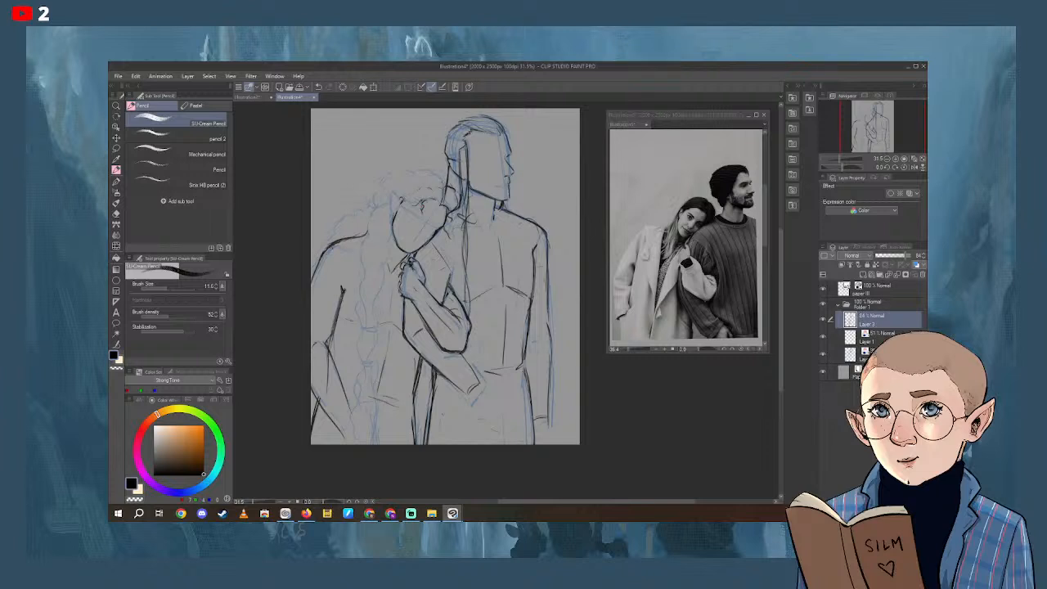
Outline the partner's wavy hair over the crown and down behind the outer shoulder.
drag(414, 173, 434, 167)
drag(373, 192, 382, 181)
drag(363, 206, 312, 268)
drag(374, 207, 368, 211)
key(ctrl+z)
key(ctrl+z)
drag(334, 245, 321, 260)
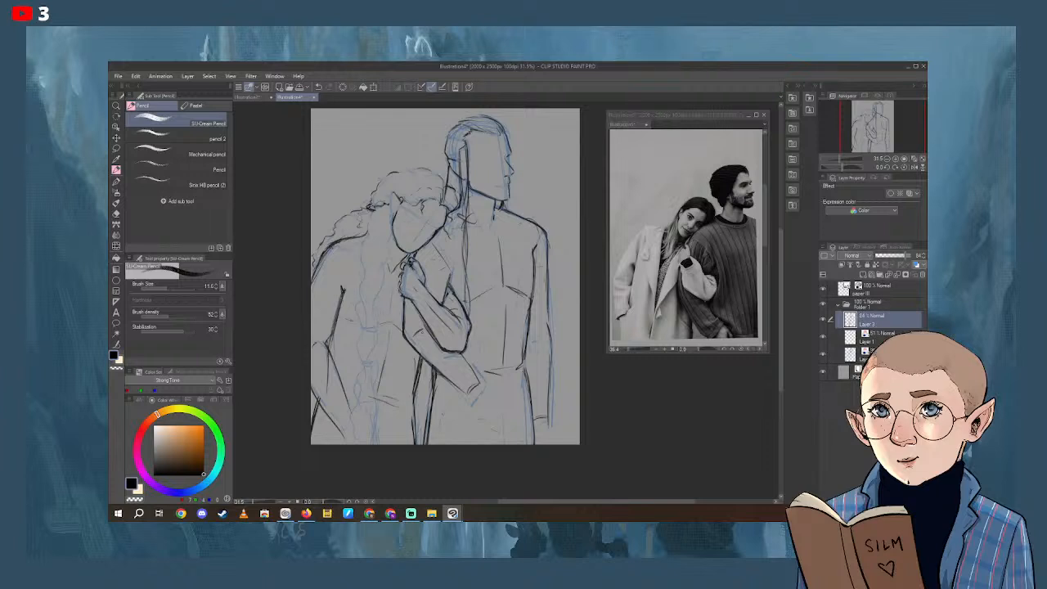
key(alt+Tab)
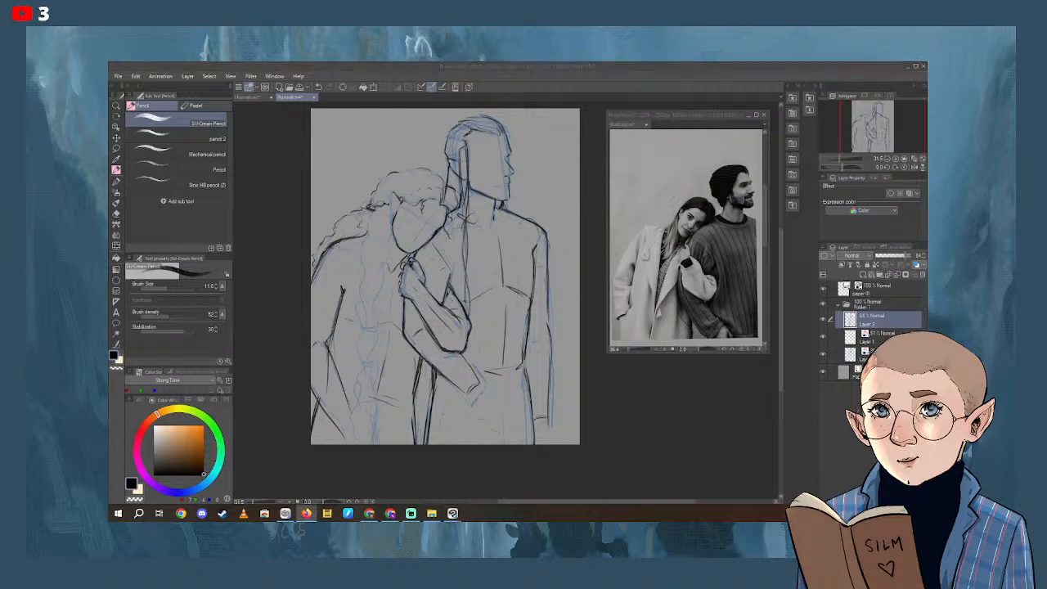
key(alt+Tab)
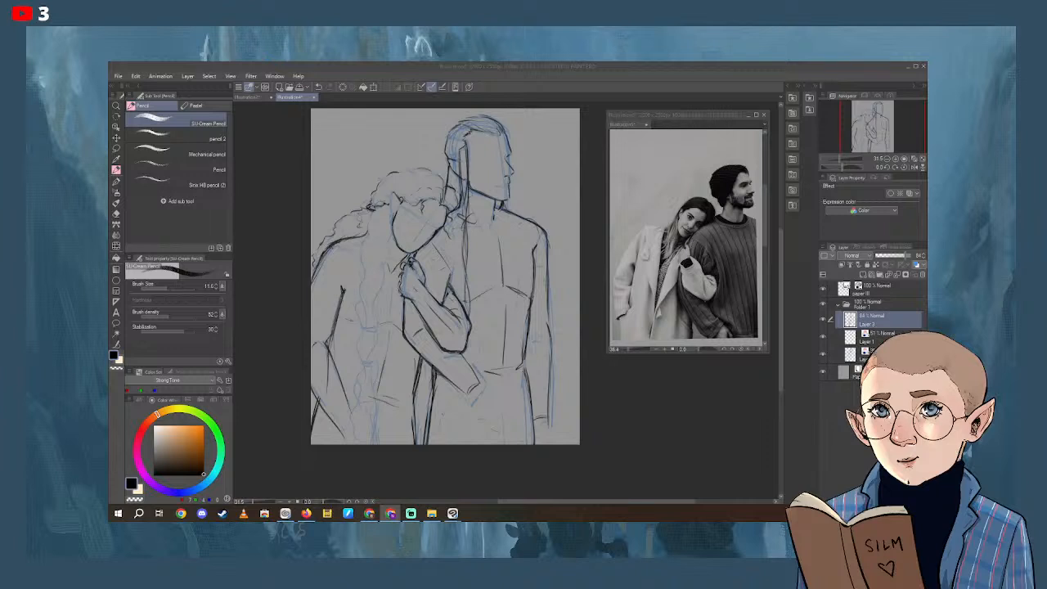
click(412, 403)
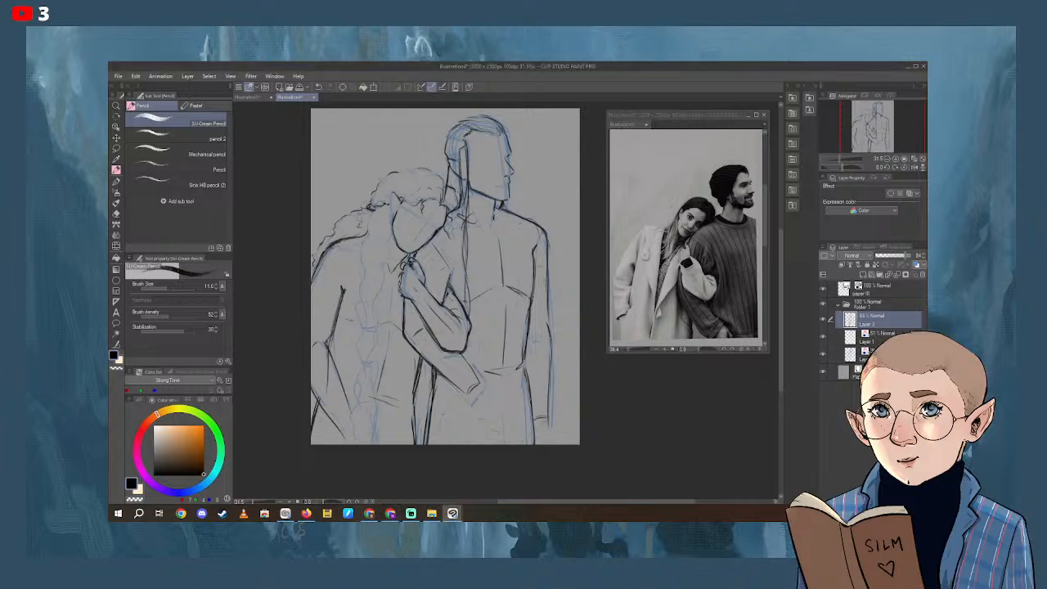
Darken the hip lines between the figures and draw long vertical lines below the partner's raised hand and the man's waist.
drag(414, 402, 421, 444)
drag(416, 410, 418, 443)
drag(405, 337, 399, 419)
drag(478, 378, 474, 445)
Erase the dark forearm crossing below the bent elbow and the hip and thigh lines beneath it.
click(117, 214)
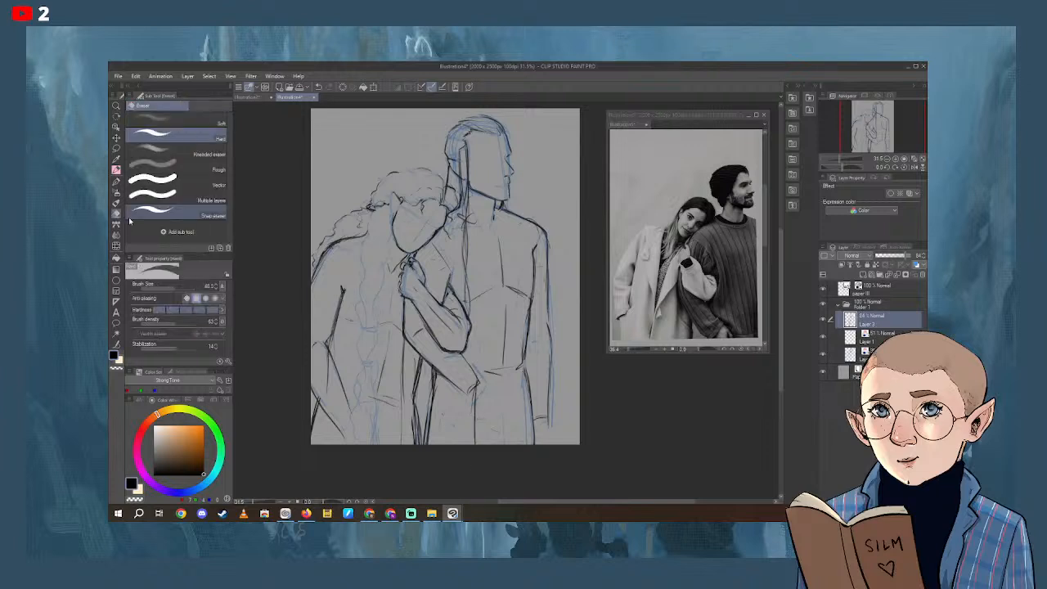
mouse_move(419, 342)
mouse_down()
mouse_move(422, 458)
mouse_move(440, 380)
mouse_move(448, 463)
mouse_up()
mouse_move(415, 339)
mouse_down()
mouse_move(420, 409)
mouse_move(411, 440)
mouse_move(459, 386)
mouse_up()
Draw the partner's long garment edges from the hand and elbow, the man's near thigh, and the outer edge below his far arm.
click(117, 169)
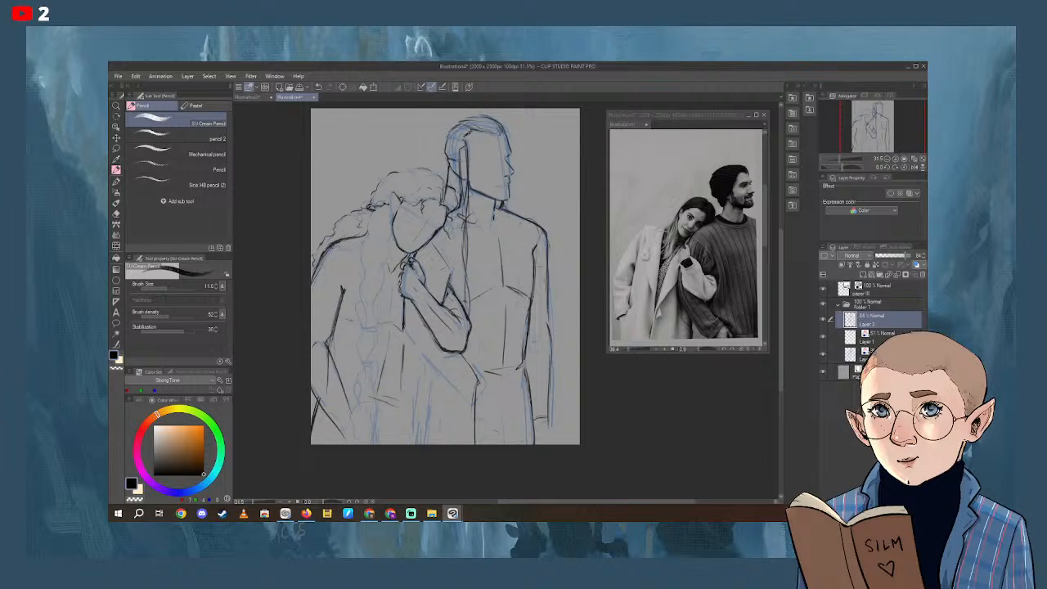
drag(403, 325, 395, 444)
drag(482, 384, 476, 444)
drag(473, 359, 447, 444)
mouse_move(548, 358)
mouse_down()
mouse_move(548, 444)
mouse_move(536, 435)
mouse_move(537, 444)
mouse_up()
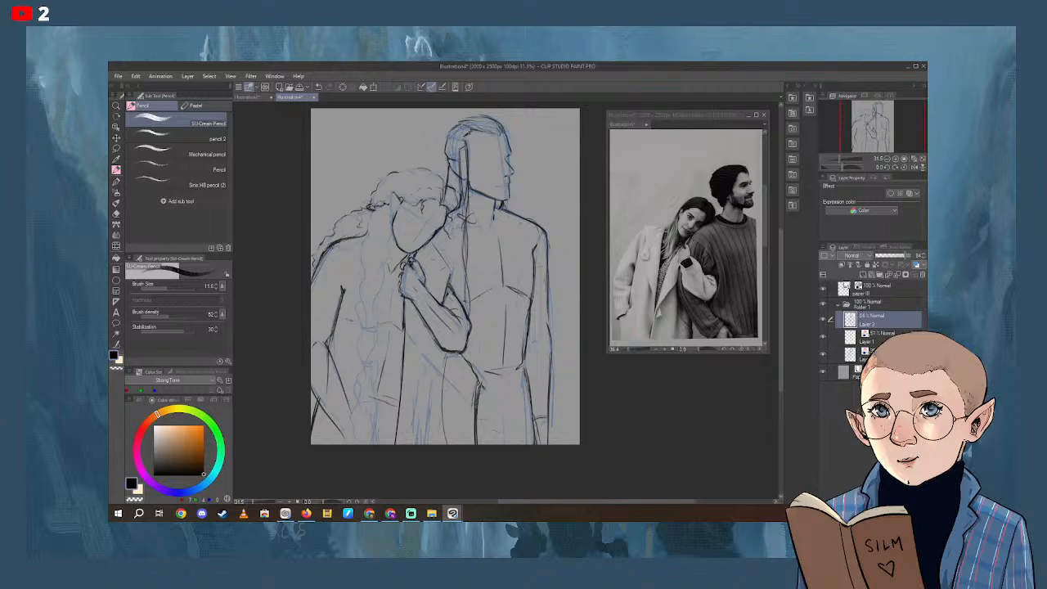
Sketch a sash around the man's waist with a slanting fold below it, and erase his old near thigh contour.
drag(484, 384, 480, 402)
mouse_move(501, 367)
mouse_down()
mouse_move(530, 375)
mouse_move(519, 400)
mouse_move(485, 400)
mouse_up()
drag(491, 398, 507, 443)
click(117, 213)
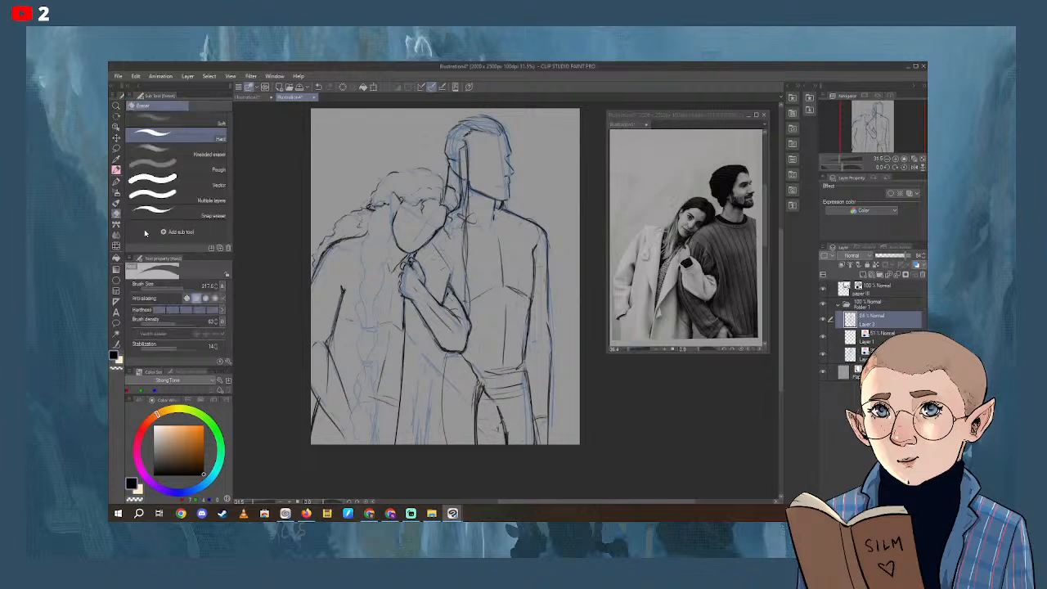
mouse_move(483, 385)
mouse_down()
mouse_move(476, 437)
mouse_move(505, 445)
mouse_up()
Build up the folds hanging below the man's sash and darken the front edge of the partner's garment.
key(p)
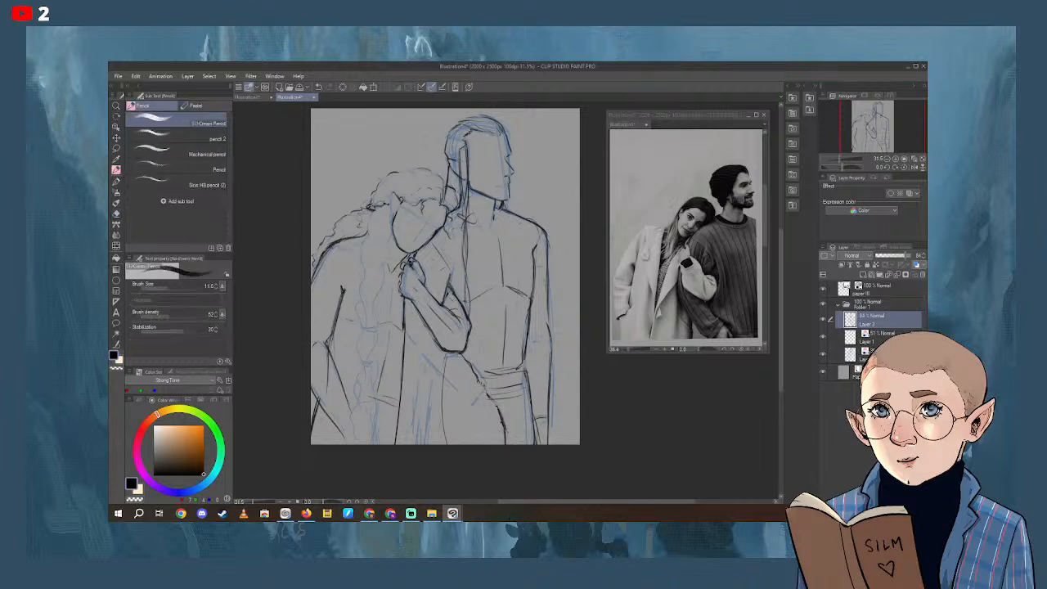
drag(497, 406, 509, 440)
drag(495, 393, 485, 405)
drag(483, 393, 493, 445)
drag(404, 325, 395, 434)
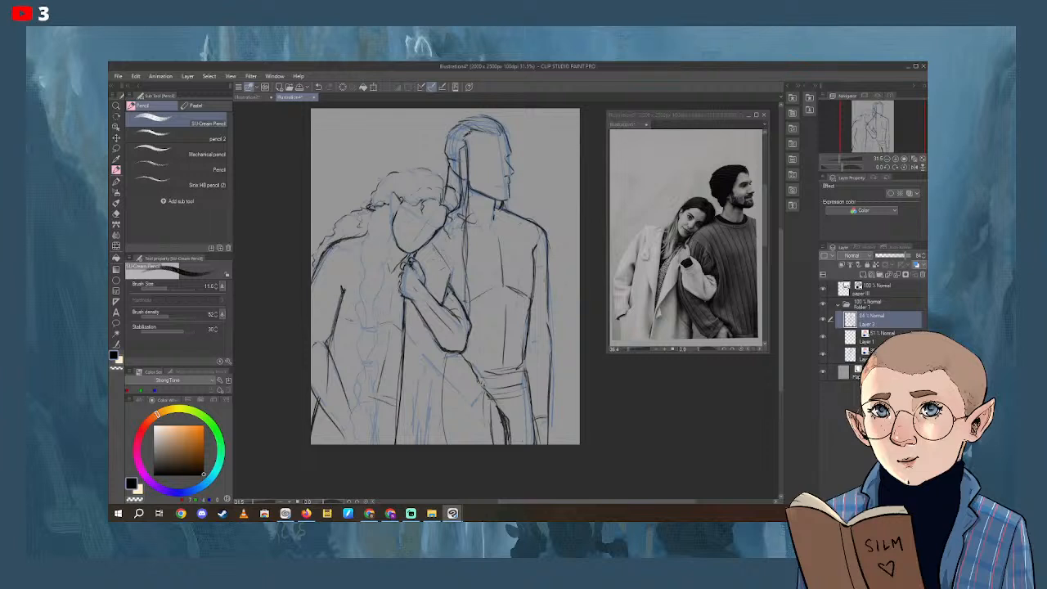
Darken the line above the partner's forearm and the man's far armpit, and strengthen his waist sash and outer hip.
drag(447, 245, 435, 280)
drag(538, 230, 536, 245)
drag(479, 373, 523, 365)
mouse_move(482, 373)
mouse_down()
mouse_move(500, 369)
mouse_move(527, 390)
mouse_move(520, 358)
mouse_move(506, 367)
mouse_up()
mouse_move(526, 355)
mouse_down()
mouse_move(521, 416)
mouse_move(532, 422)
mouse_up()
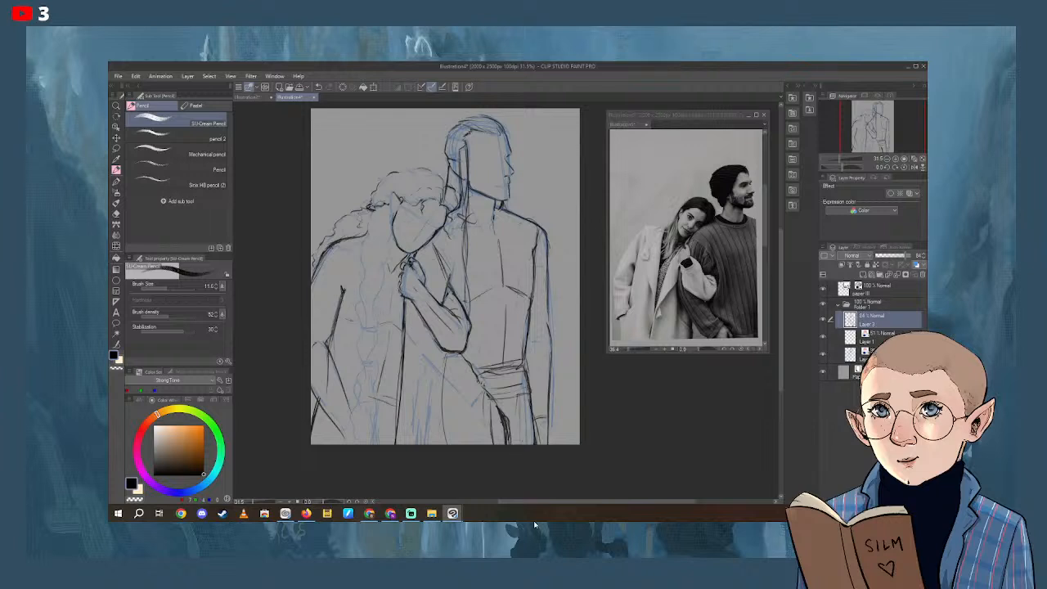
drag(482, 368, 499, 367)
key(alt+Tab)
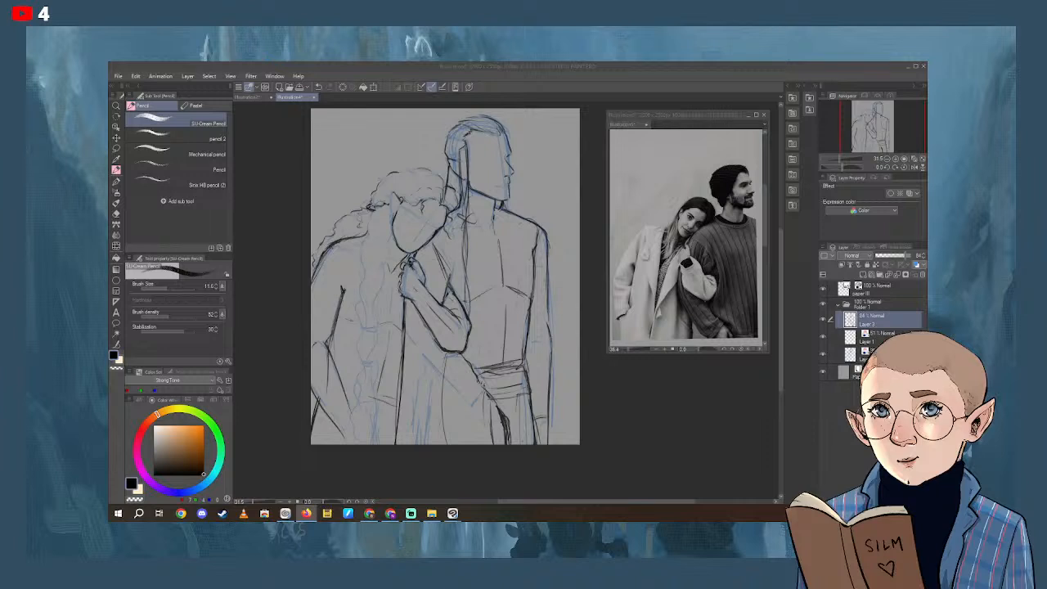
key(alt+Tab)
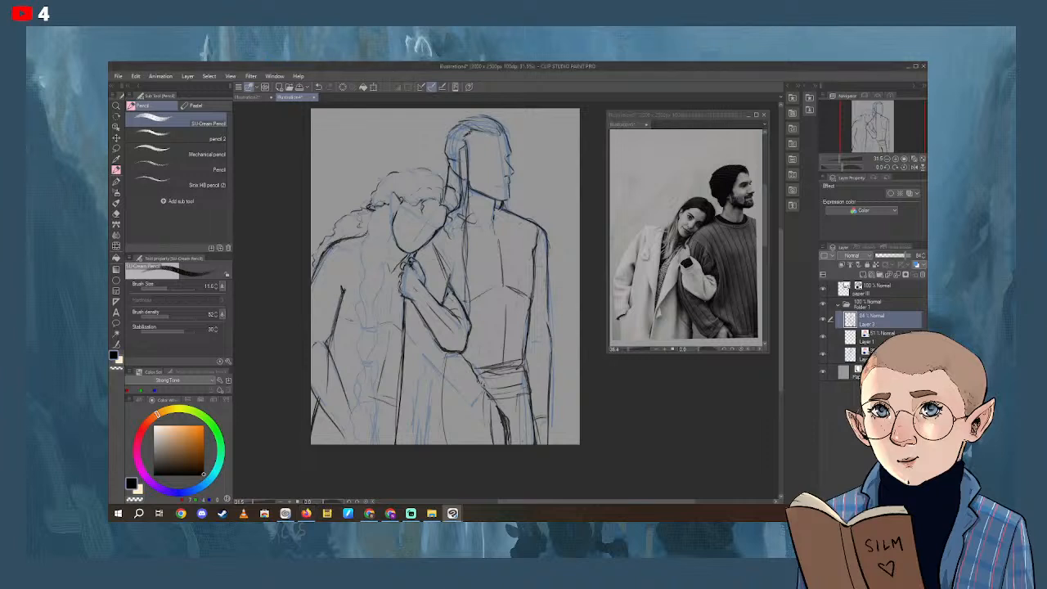
Draw the partner's long braid in dark lines from beside the face down the chest to the canvas edge, including its tie.
drag(367, 231, 360, 281)
mouse_move(389, 243)
mouse_down()
mouse_move(376, 280)
mouse_move(370, 264)
mouse_move(360, 284)
mouse_move(371, 309)
mouse_move(356, 329)
mouse_move(371, 338)
mouse_move(357, 336)
mouse_move(378, 346)
mouse_move(358, 385)
mouse_up()
drag(381, 358, 364, 421)
drag(385, 421, 372, 434)
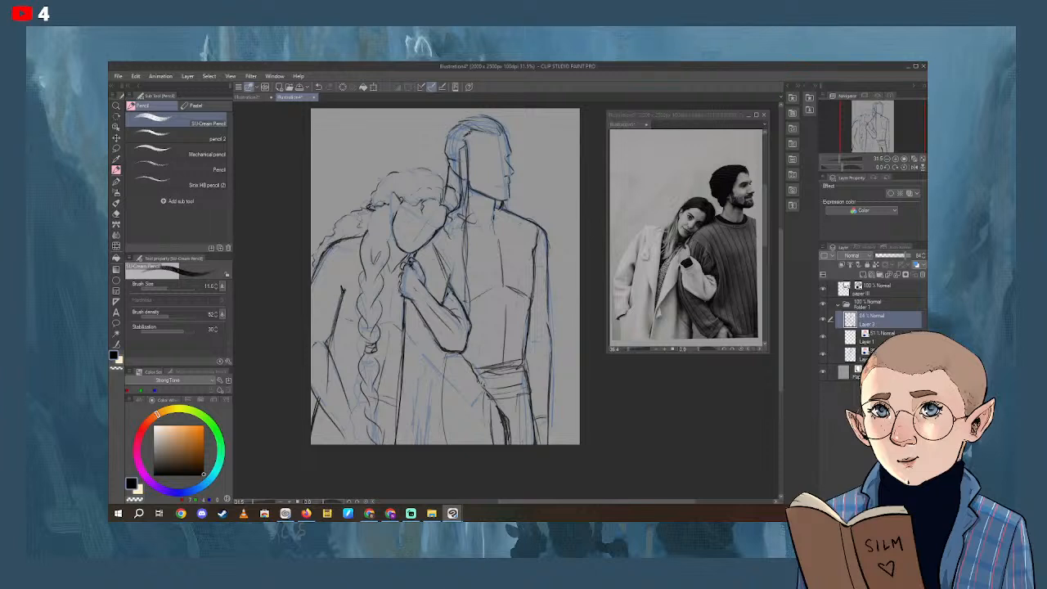
Erase the partner's dark outer waist, hip, and thigh lines beside the braid.
key(e)
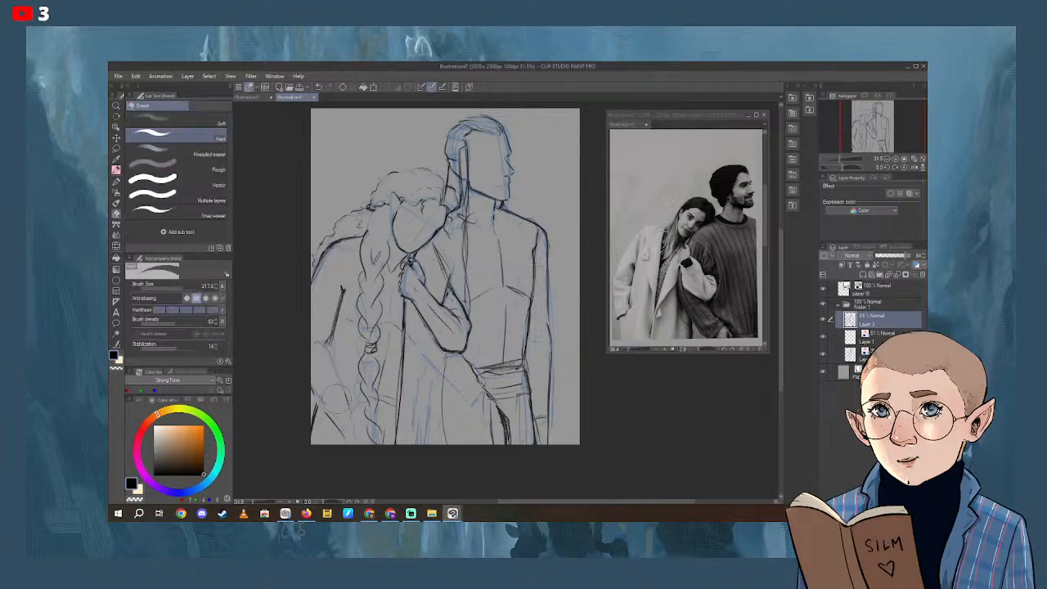
click(117, 170)
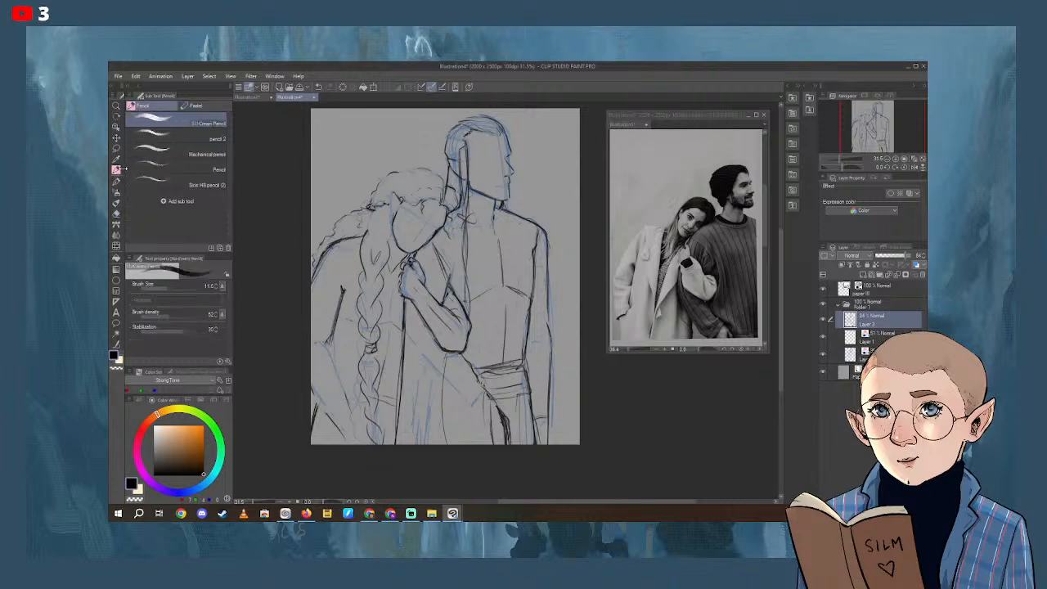
drag(330, 370, 348, 426)
key(ctrl+z)
drag(326, 344, 345, 395)
key(e)
drag(327, 333, 326, 448)
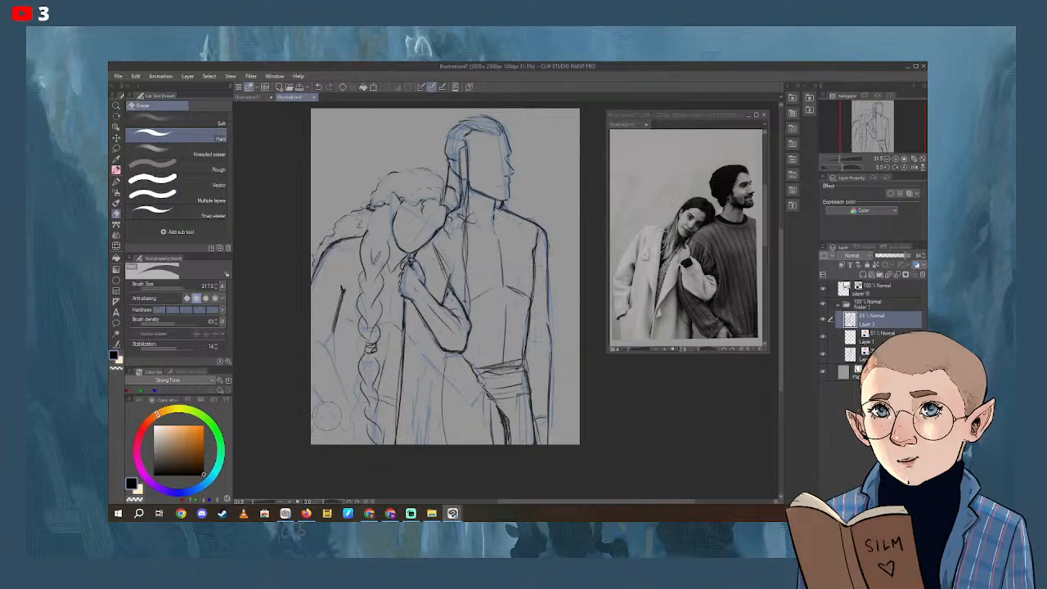
Redraw the partner's outer arm and inner sleeve contours, and reinforce the garment folds over the man's near thigh.
click(116, 170)
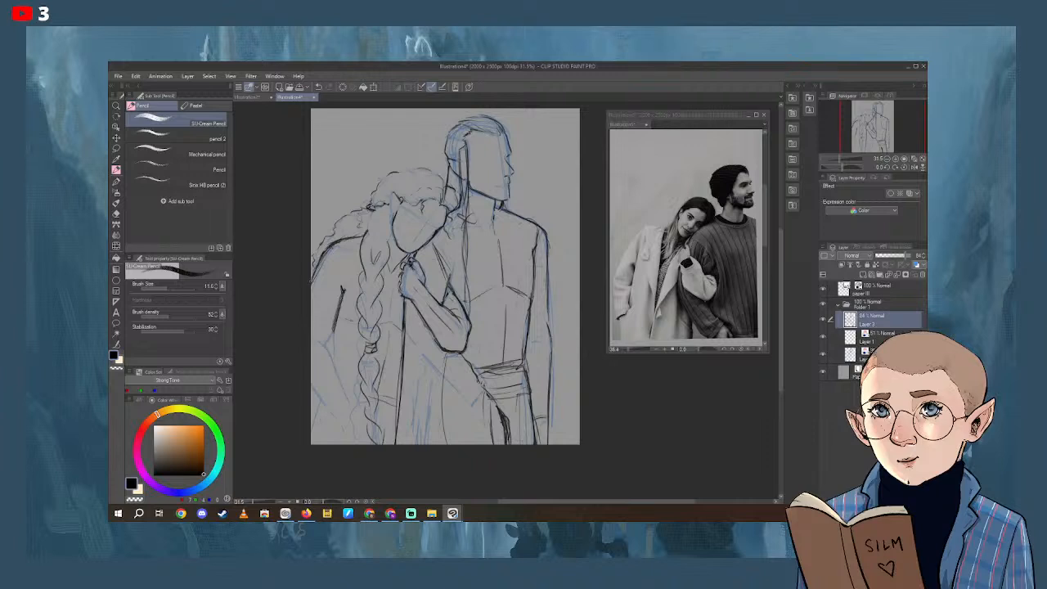
mouse_move(334, 242)
mouse_down()
mouse_move(314, 268)
mouse_move(312, 334)
mouse_up()
drag(341, 292, 333, 352)
drag(495, 400, 505, 418)
drag(484, 385, 478, 445)
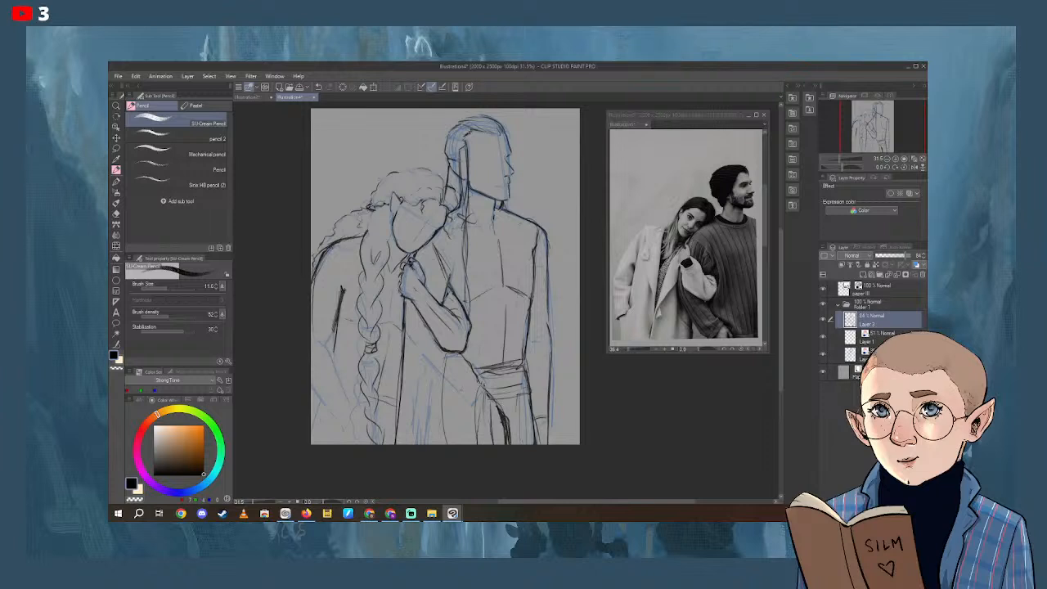
Darken the long garment fold below the bent elbow, add a line at the partner's lower outer side, and draw a wrist cuff.
drag(446, 357, 440, 444)
drag(441, 380, 441, 444)
drag(325, 417, 323, 445)
mouse_move(416, 306)
mouse_down()
mouse_move(434, 299)
mouse_move(425, 356)
mouse_up()
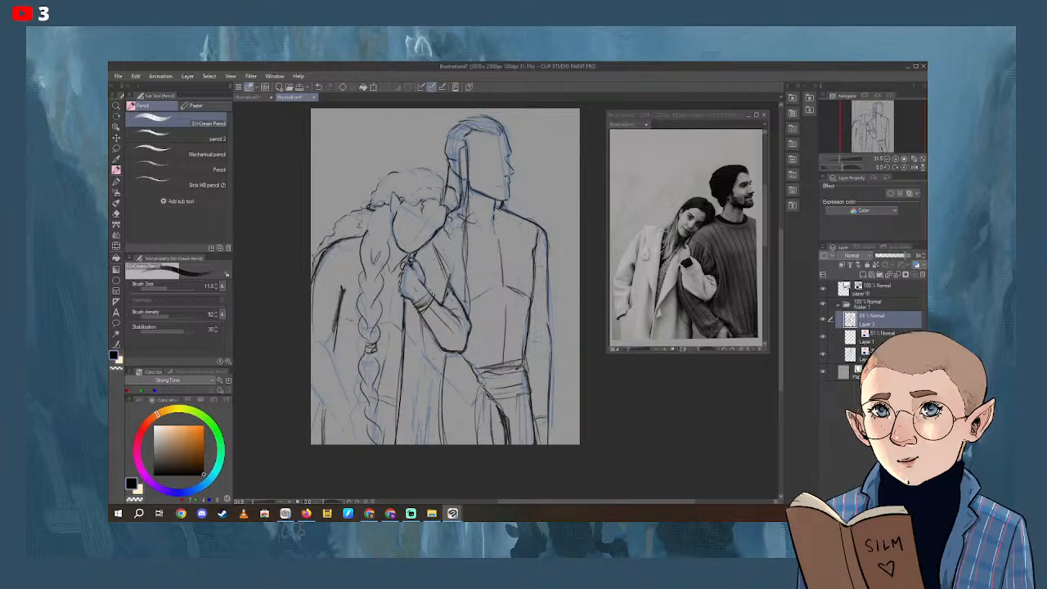
Draw a loose sleeve around the partner's bent forearm and elbow.
mouse_move(417, 311)
mouse_down()
mouse_move(420, 343)
mouse_move(461, 360)
mouse_move(480, 332)
mouse_move(475, 361)
mouse_up()
drag(471, 360, 450, 364)
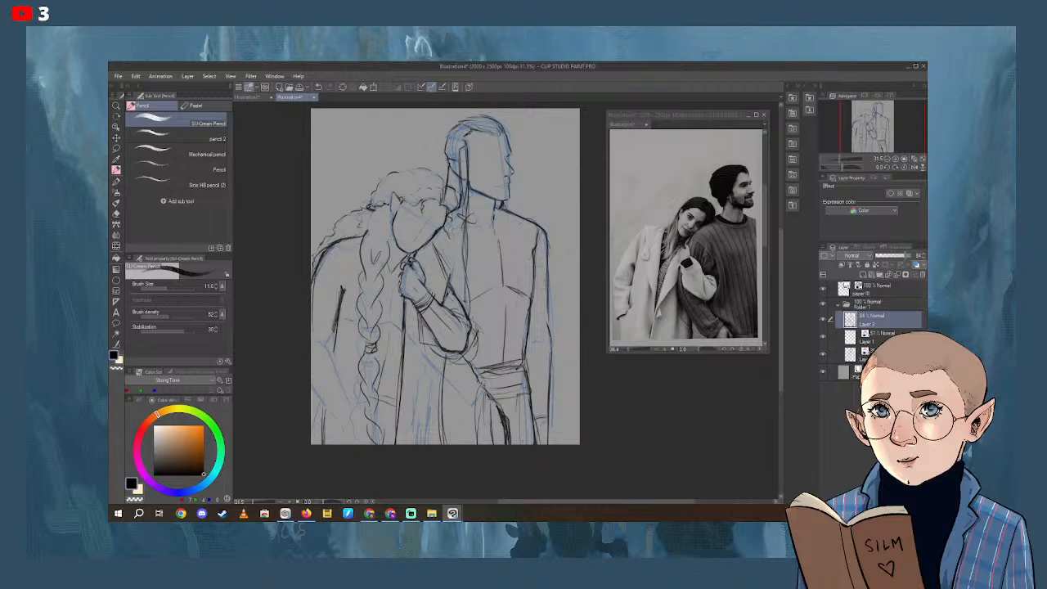
drag(445, 298, 473, 325)
Sketch the curved sleeve opening and the elbow folds on the partner's outer arm.
drag(319, 412, 342, 405)
drag(335, 345, 337, 383)
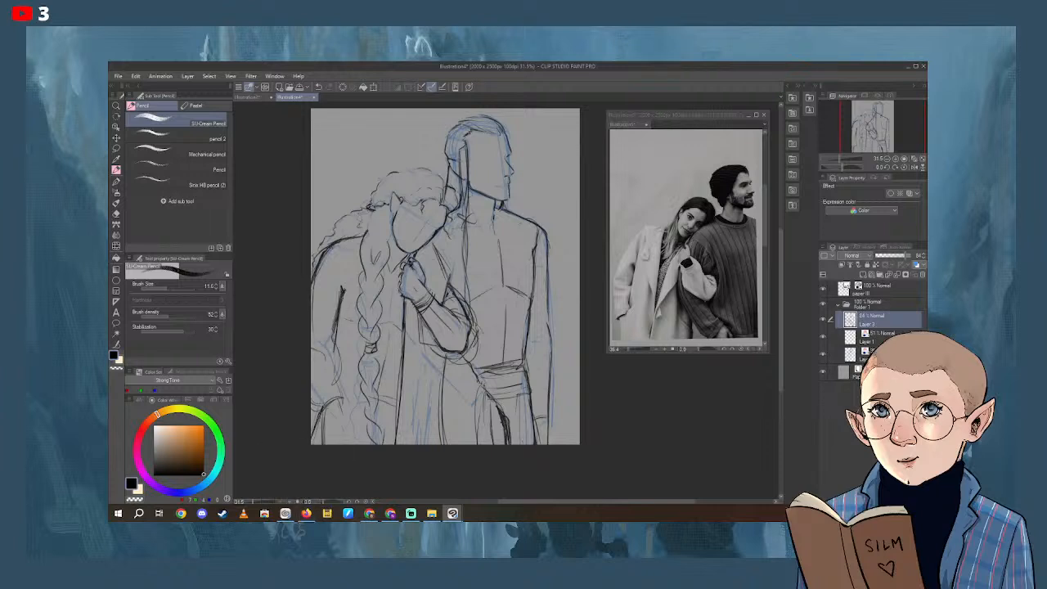
mouse_move(342, 312)
mouse_down()
mouse_move(337, 346)
mouse_move(318, 360)
mouse_up()
drag(341, 399, 334, 366)
Draw the shoulder seam of the partner's outer sleeve and the garment folds across the chest behind the braid.
mouse_move(319, 260)
mouse_down()
mouse_move(312, 273)
mouse_move(310, 259)
mouse_move(336, 284)
mouse_move(325, 276)
mouse_up()
drag(342, 266, 335, 287)
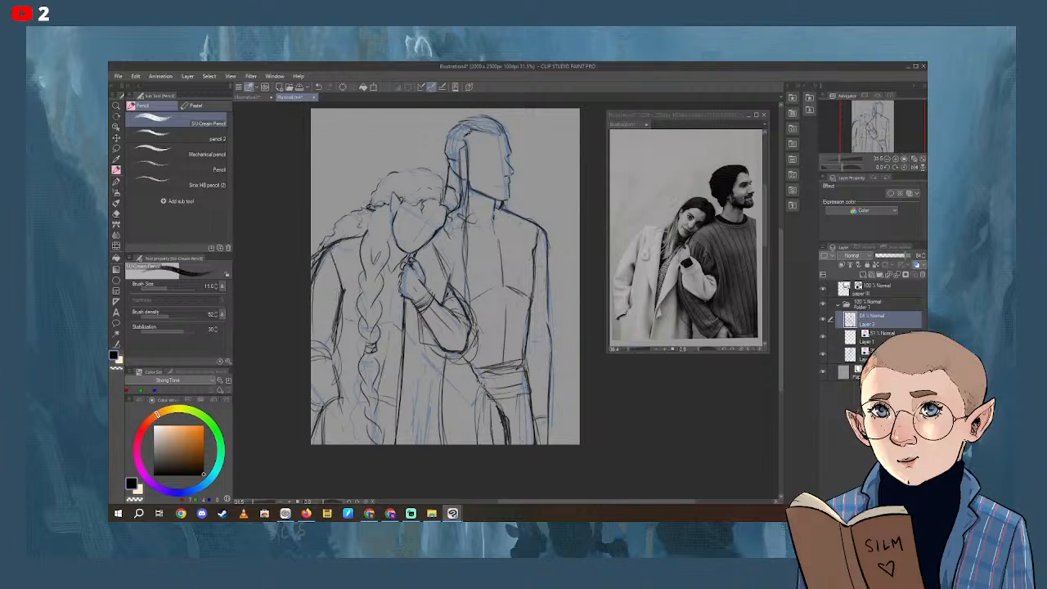
mouse_move(322, 246)
mouse_down()
mouse_move(362, 236)
mouse_move(327, 275)
mouse_move(333, 282)
mouse_up()
mouse_move(342, 311)
mouse_down()
mouse_move(353, 330)
mouse_move(351, 319)
mouse_move(391, 344)
mouse_up()
drag(391, 301, 383, 333)
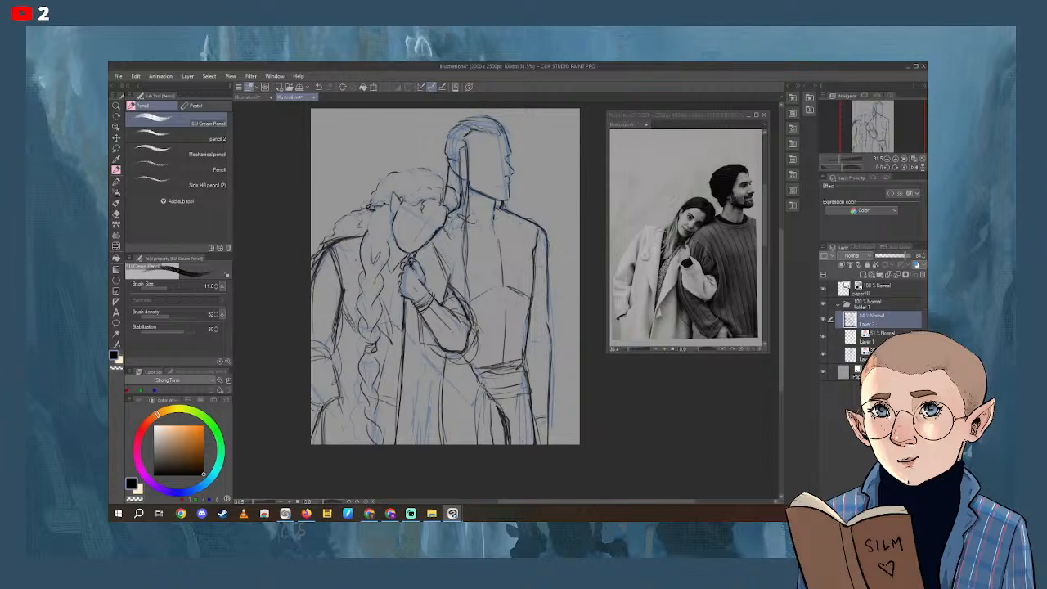
mouse_move(398, 285)
mouse_down()
mouse_move(388, 298)
mouse_move(388, 355)
mouse_move(401, 319)
mouse_up()
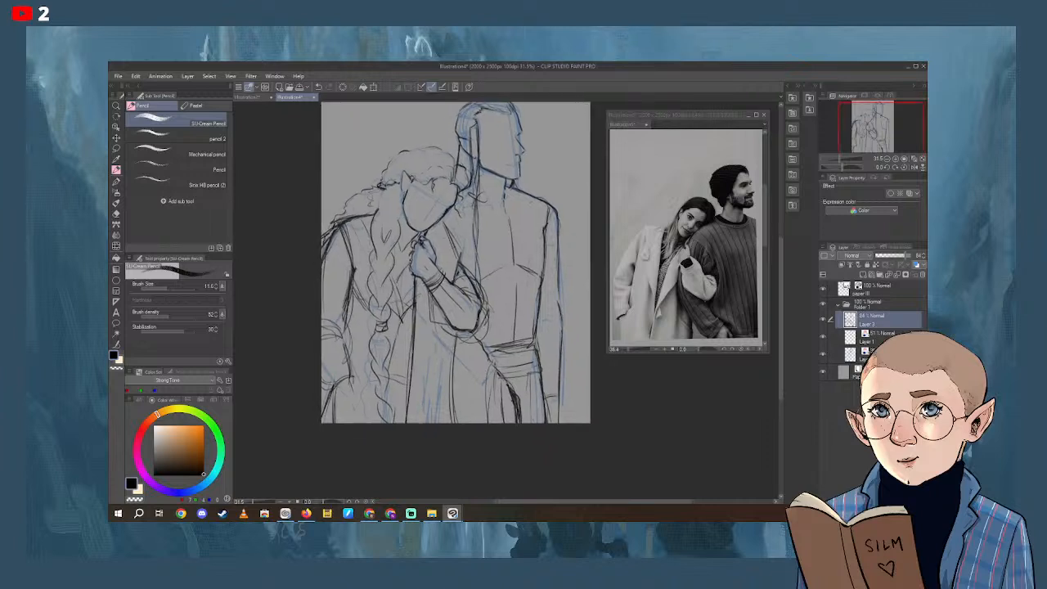
Add folds to the partner's bodice between the braid and the raised hand.
drag(409, 265, 392, 314)
mouse_move(371, 237)
mouse_down()
mouse_move(358, 216)
mouse_move(401, 218)
mouse_up()
drag(421, 352, 419, 354)
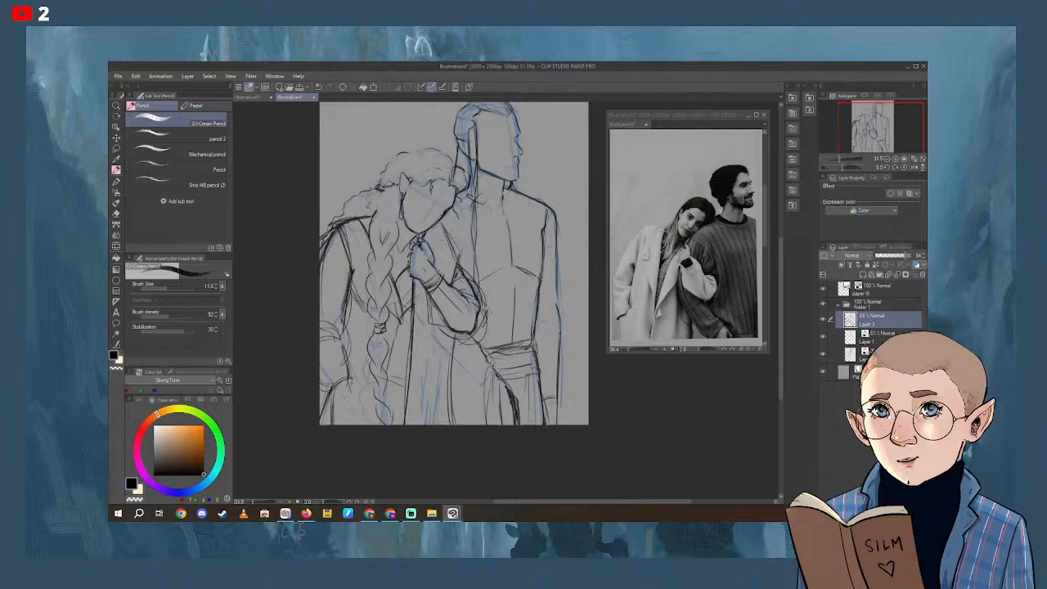
mouse_move(409, 296)
mouse_down()
mouse_move(399, 337)
mouse_move(388, 322)
mouse_up()
Sketch the partner's waistline, skirt folds, outer sleeve folds, and lower hand, and reinforce the shoulder seam.
drag(404, 360, 354, 359)
drag(346, 318, 342, 354)
drag(357, 314, 344, 333)
mouse_move(419, 340)
mouse_down()
mouse_move(433, 318)
mouse_move(411, 402)
mouse_move(398, 402)
mouse_up()
drag(341, 376, 335, 402)
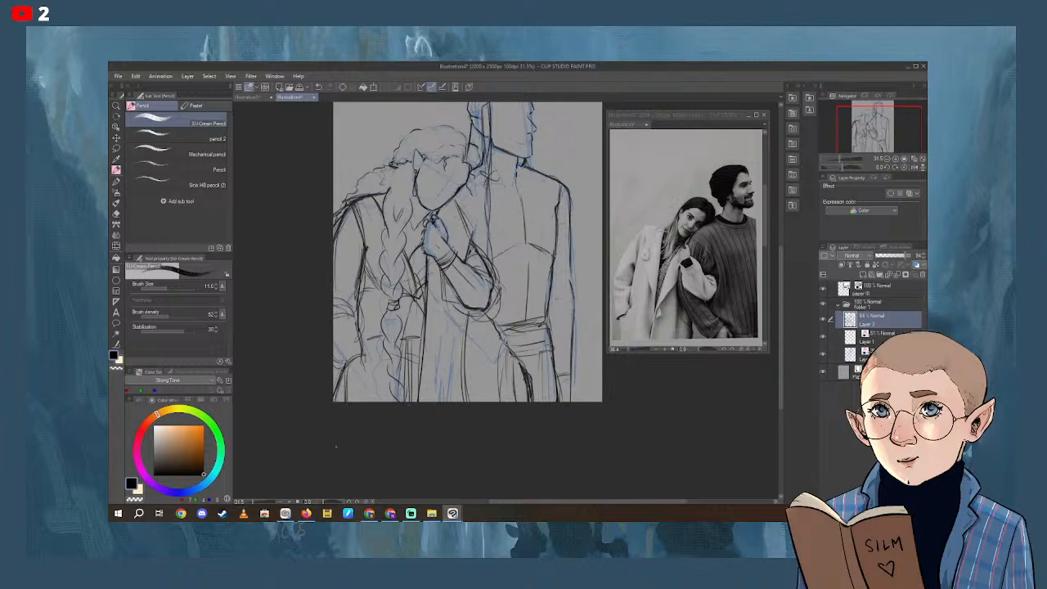
drag(348, 212, 364, 244)
drag(378, 194, 370, 201)
Sketch a knotted sash at the man's waist with hanging ends and drapery folds down to the canvas edge.
drag(839, 159, 837, 161)
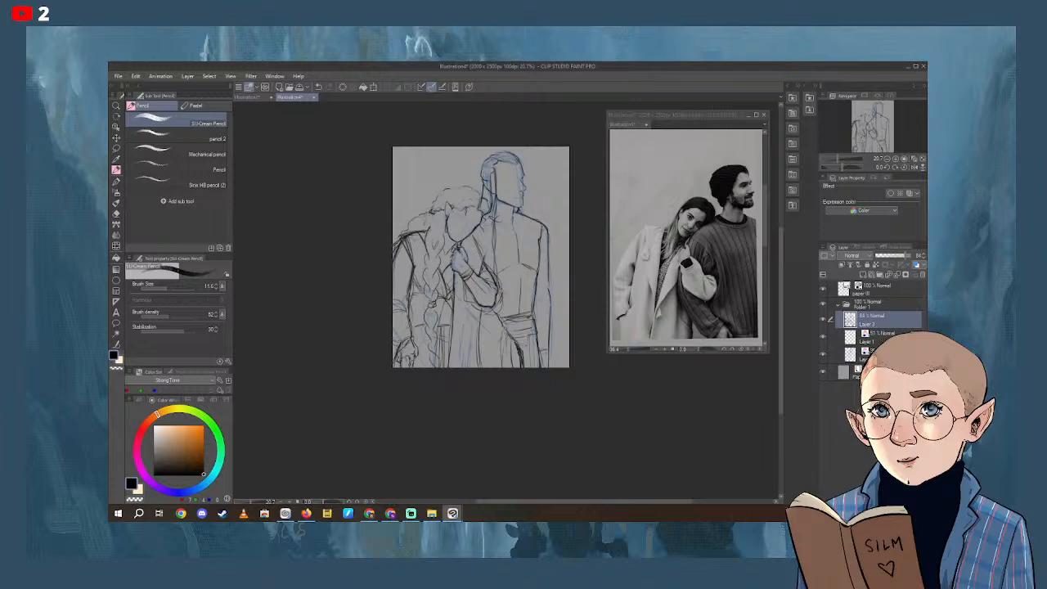
drag(526, 358, 522, 345)
key(ctrl+z)
drag(535, 330, 533, 313)
drag(537, 377, 527, 332)
mouse_move(530, 367)
mouse_down()
mouse_move(514, 336)
mouse_move(525, 359)
mouse_up()
mouse_move(532, 329)
mouse_down()
mouse_move(526, 369)
mouse_move(527, 354)
mouse_up()
mouse_move(526, 327)
mouse_down()
mouse_move(526, 370)
mouse_move(533, 315)
mouse_move(549, 325)
mouse_move(553, 366)
mouse_up()
mouse_move(502, 319)
mouse_down()
mouse_move(522, 332)
mouse_move(528, 368)
mouse_move(525, 336)
mouse_move(528, 368)
mouse_up()
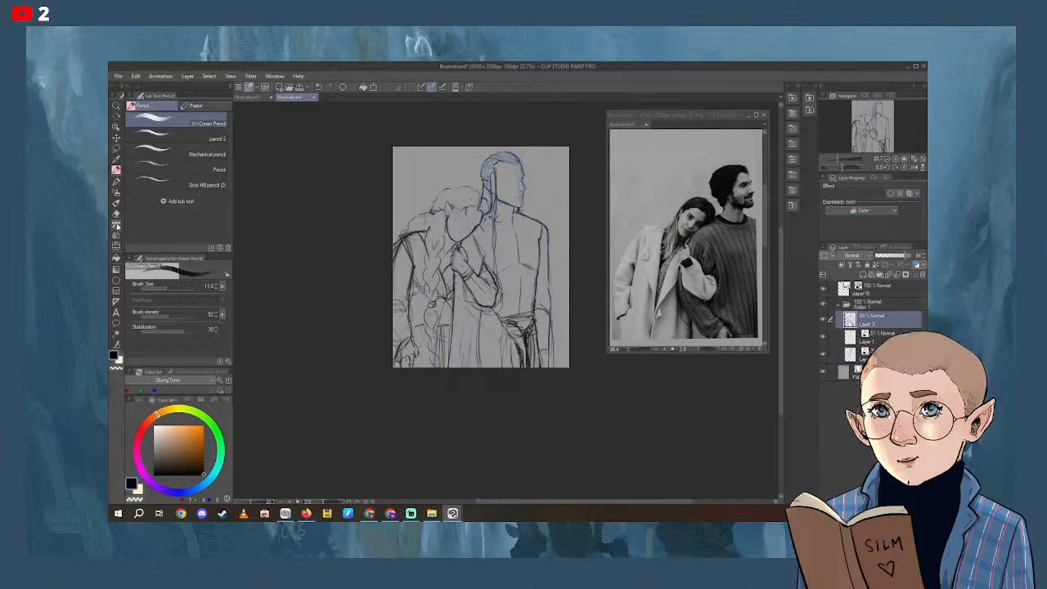
Erase the excess fold lines below the man's sash knot and along his outer thigh.
click(116, 214)
drag(509, 333, 528, 366)
mouse_move(546, 326)
mouse_down()
mouse_move(530, 352)
mouse_move(542, 366)
mouse_move(543, 355)
mouse_up()
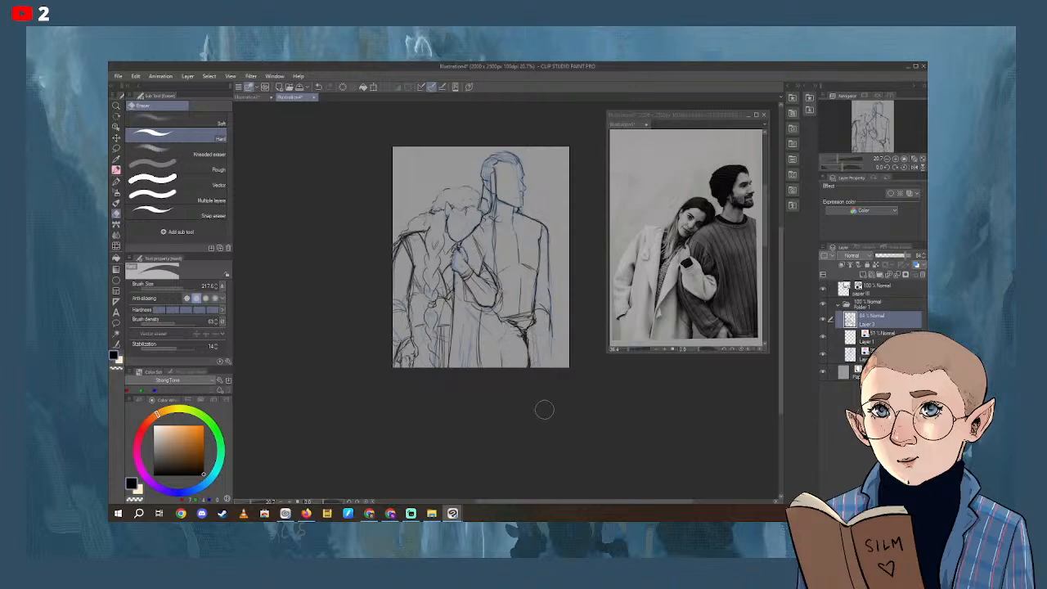
Redraw the hanging ends of the man's sash knot with the Pencil and add folds down his skirt and outer sleeve.
click(119, 171)
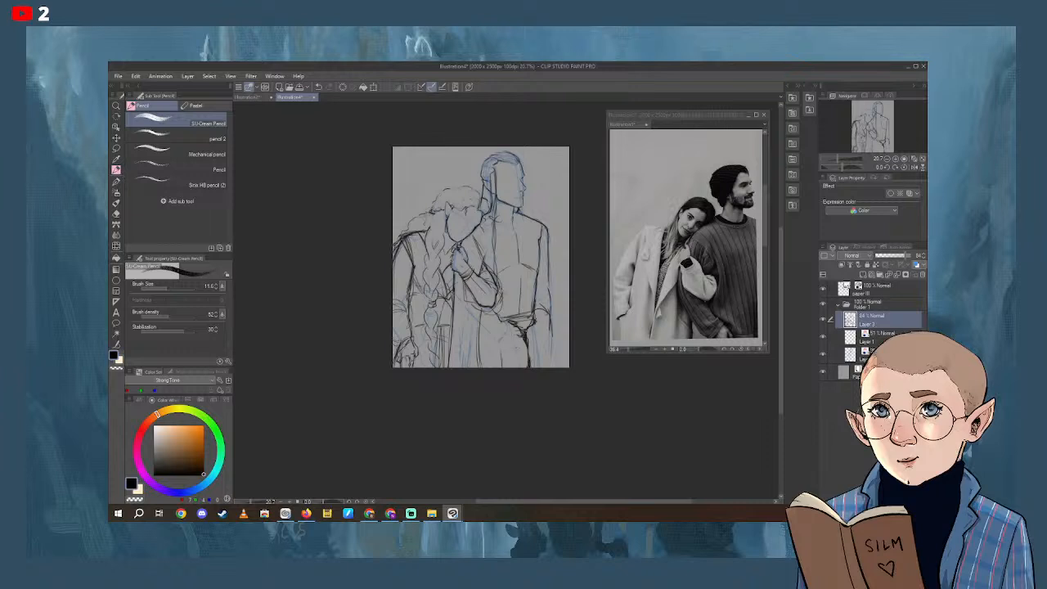
mouse_move(510, 325)
mouse_down()
mouse_move(521, 365)
mouse_move(537, 369)
mouse_move(535, 352)
mouse_move(532, 368)
mouse_up()
drag(553, 333, 552, 368)
drag(512, 321, 525, 331)
mouse_move(525, 335)
mouse_down()
mouse_move(529, 358)
mouse_move(526, 331)
mouse_up()
drag(525, 335, 529, 346)
drag(521, 316, 535, 327)
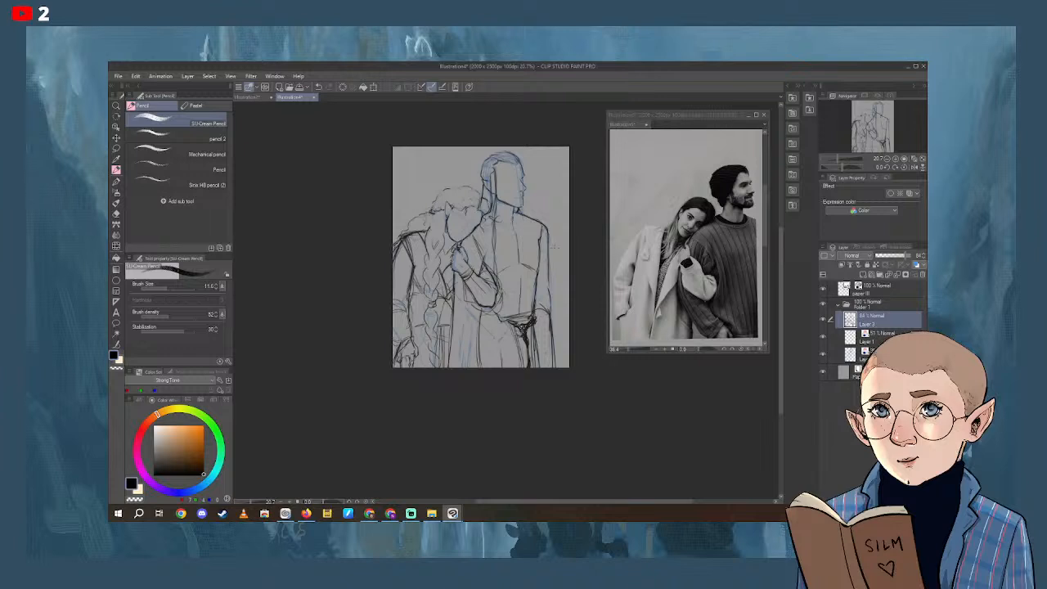
Draw a pointed V-shaped collar opening at the base of the man's neck.
drag(555, 200, 557, 257)
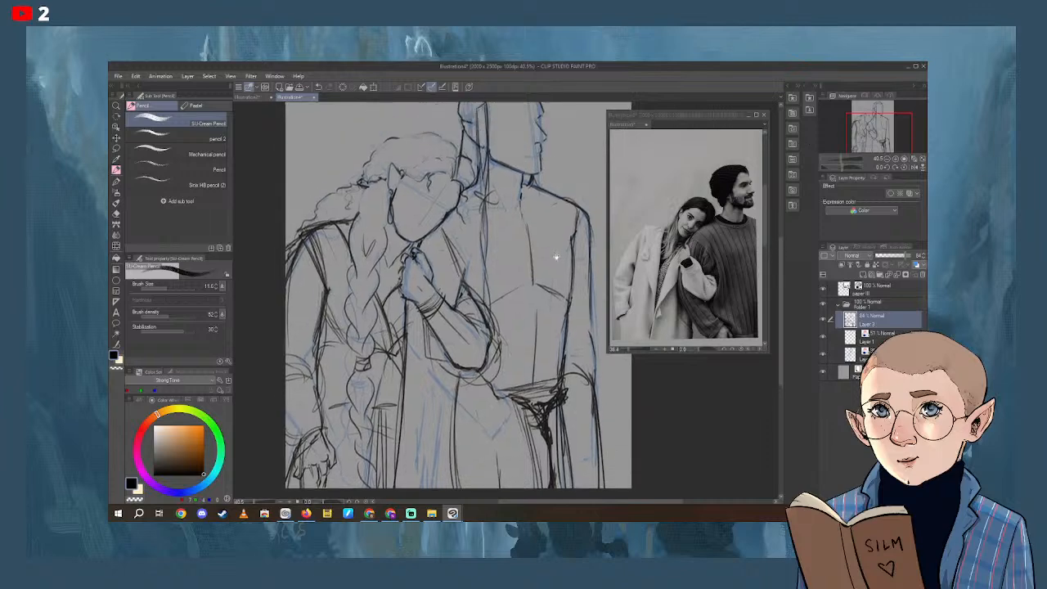
mouse_move(490, 167)
mouse_down()
mouse_move(505, 174)
mouse_move(523, 220)
mouse_up()
mouse_move(527, 176)
mouse_down()
mouse_move(523, 226)
mouse_move(520, 213)
mouse_up()
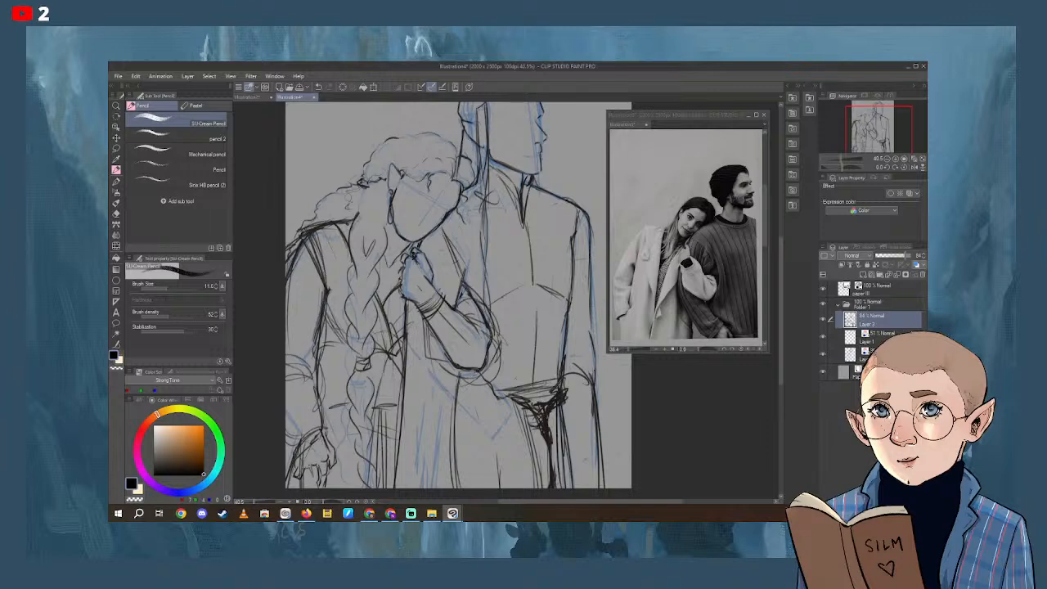
mouse_move(560, 373)
mouse_down()
mouse_move(501, 384)
mouse_move(559, 369)
mouse_up()
drag(836, 161, 838, 161)
drag(540, 389, 539, 408)
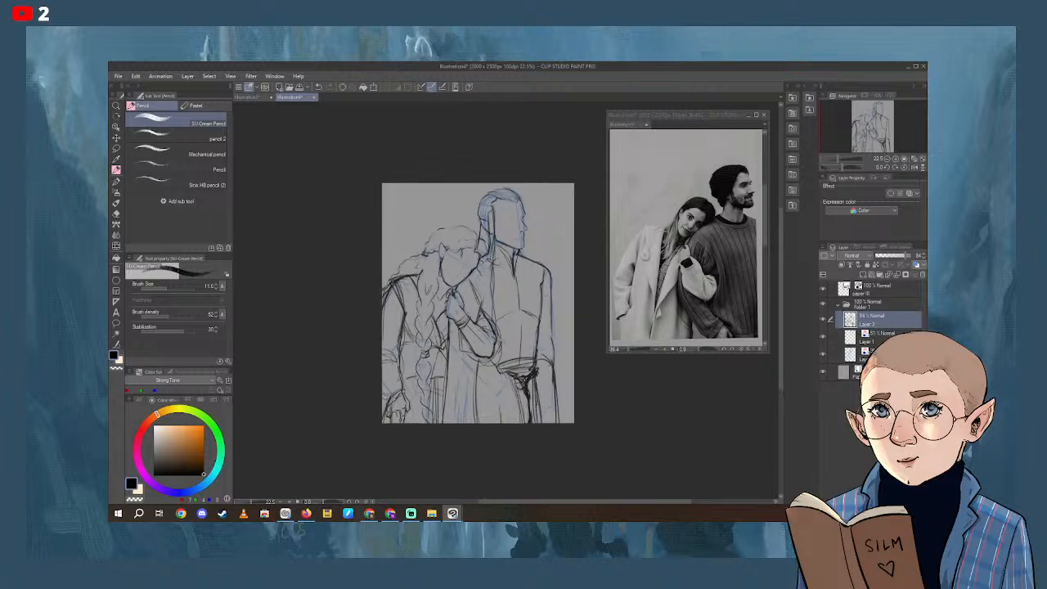
Sketch wavy locks over the partner's outer shoulder and darken the hair outline at the crown and beside the ear.
mouse_move(414, 255)
mouse_down()
mouse_move(391, 283)
mouse_move(419, 303)
mouse_up()
drag(425, 257, 385, 284)
drag(443, 232, 463, 225)
drag(835, 160, 841, 159)
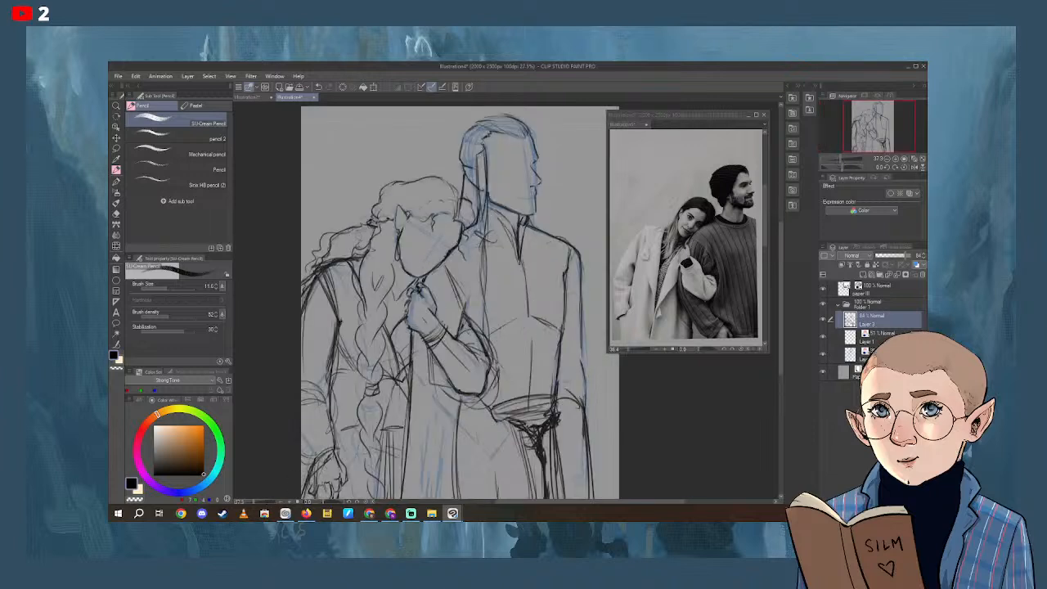
drag(408, 211, 406, 235)
drag(515, 235, 510, 210)
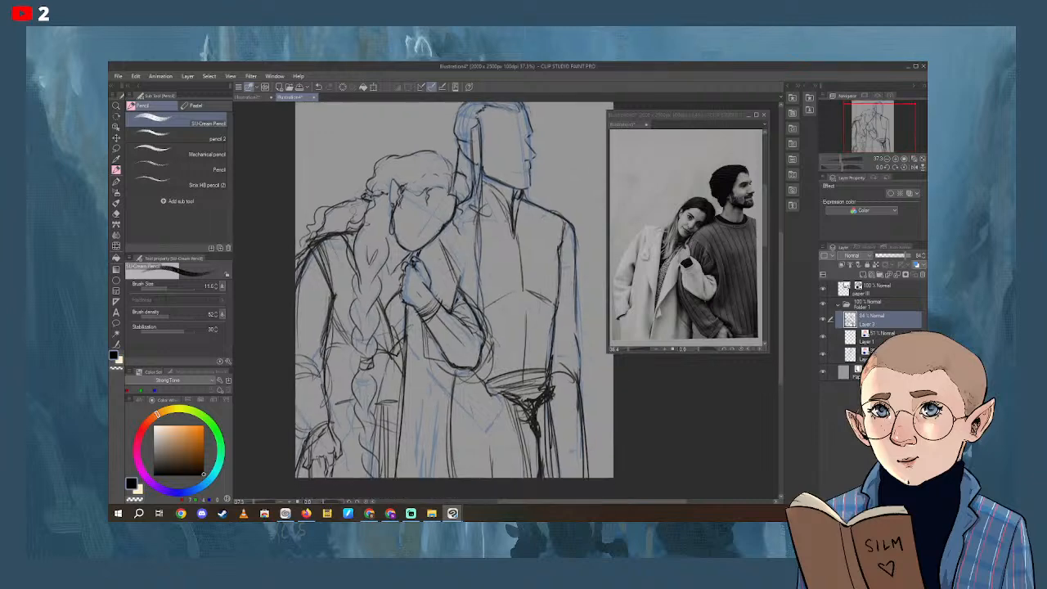
Erase the dark lower outline of the partner's raised forearm down to the elbow.
click(116, 214)
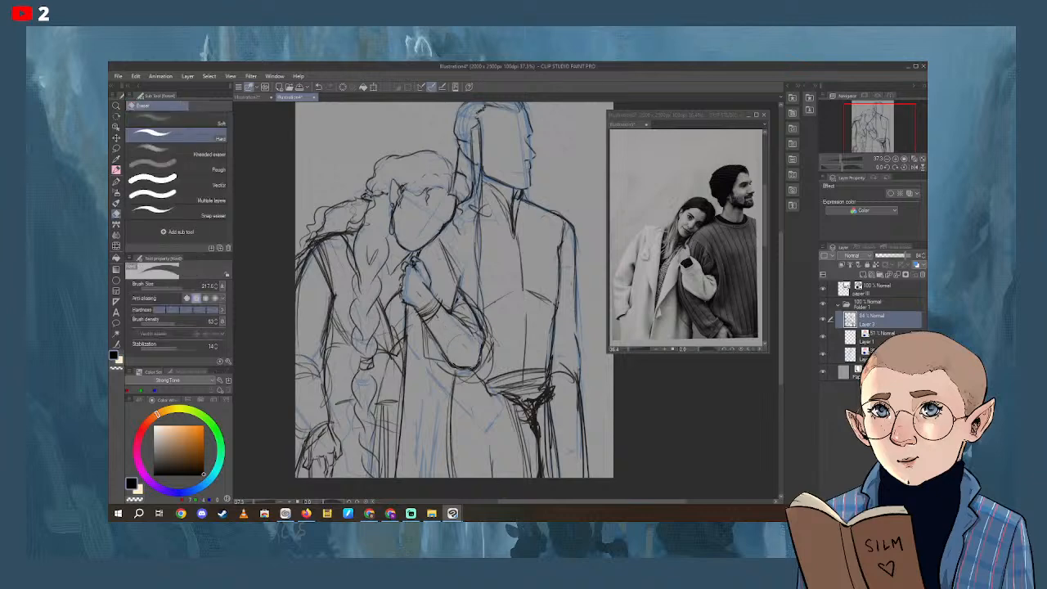
mouse_move(452, 360)
mouse_down()
mouse_move(470, 363)
mouse_move(475, 319)
mouse_move(468, 356)
mouse_up()
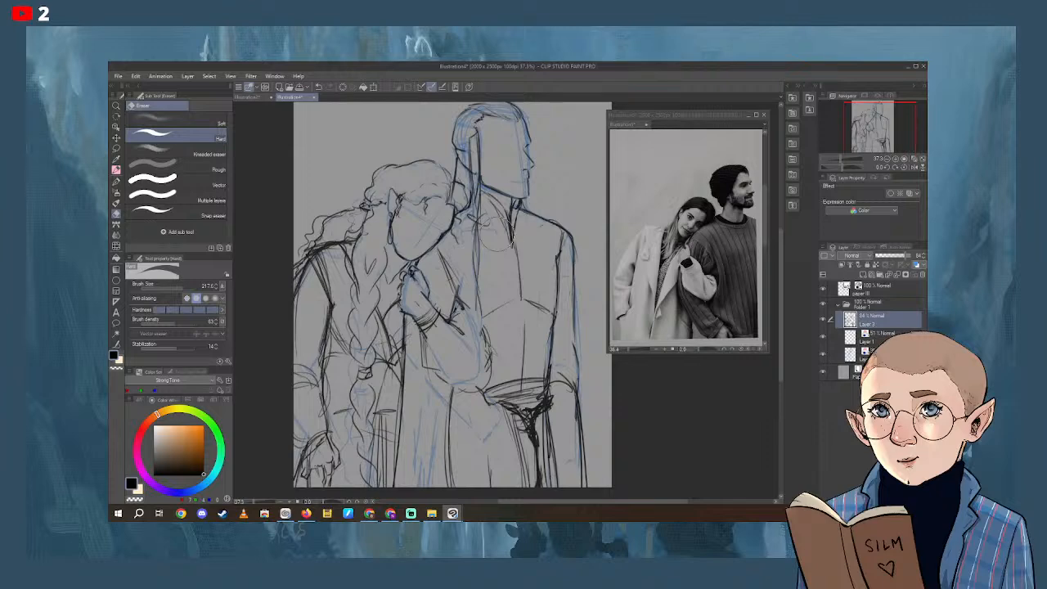
Sketch the man's eyebrow, eye, nose and mouth with the Pencil, and darken the partner's pointed ear.
click(116, 169)
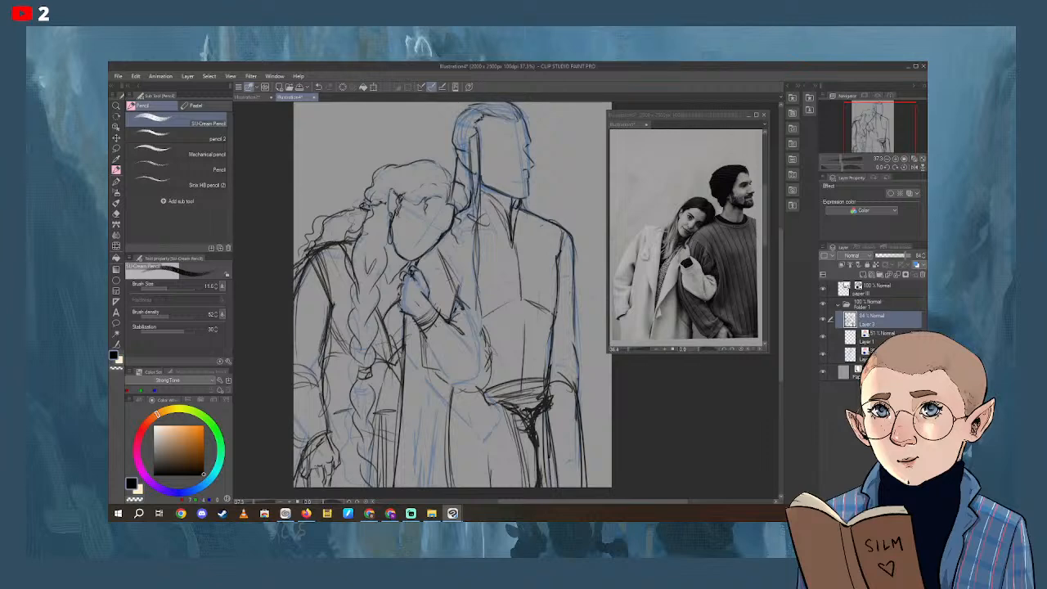
drag(390, 188, 387, 216)
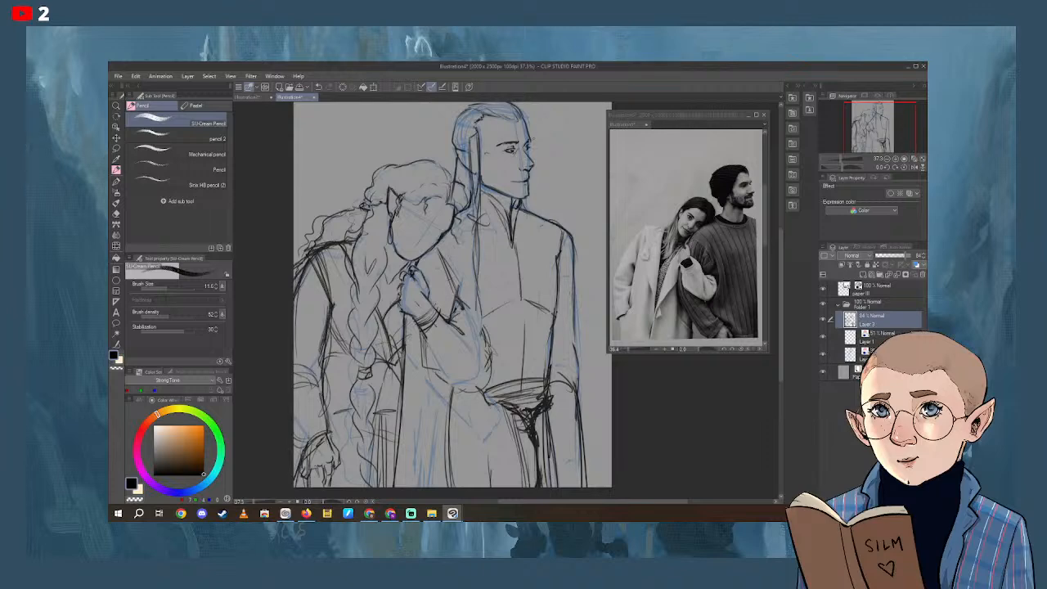
click(837, 159)
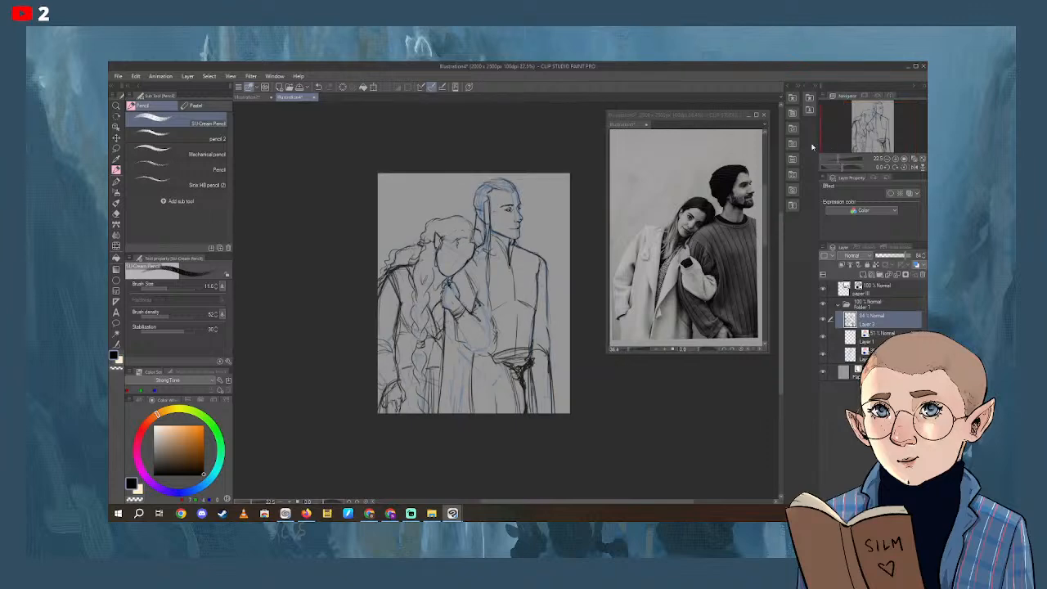
drag(531, 286, 529, 278)
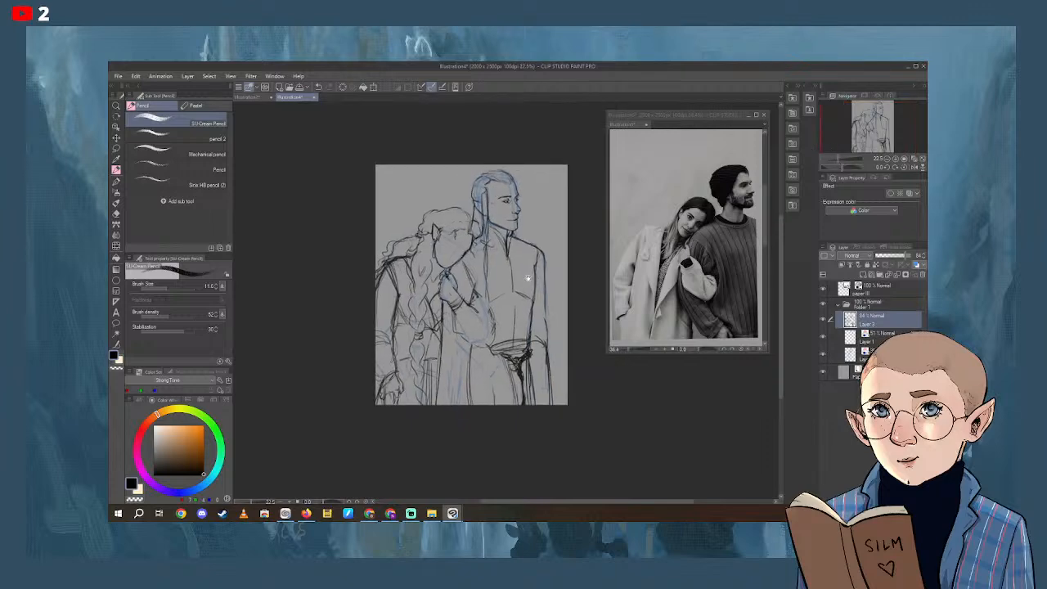
Rotate the canvas counterclockwise so the partner's head is upright, and sketch the partner's brow and eye lines.
click(843, 159)
drag(567, 257, 571, 297)
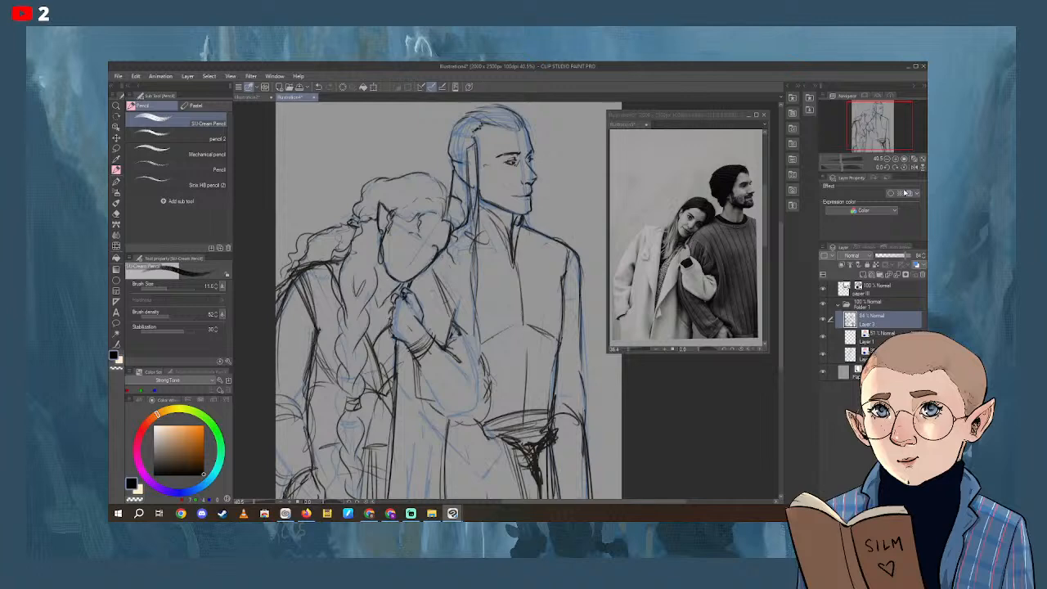
click(887, 168)
click(887, 168)
click(886, 167)
click(887, 168)
click(887, 168)
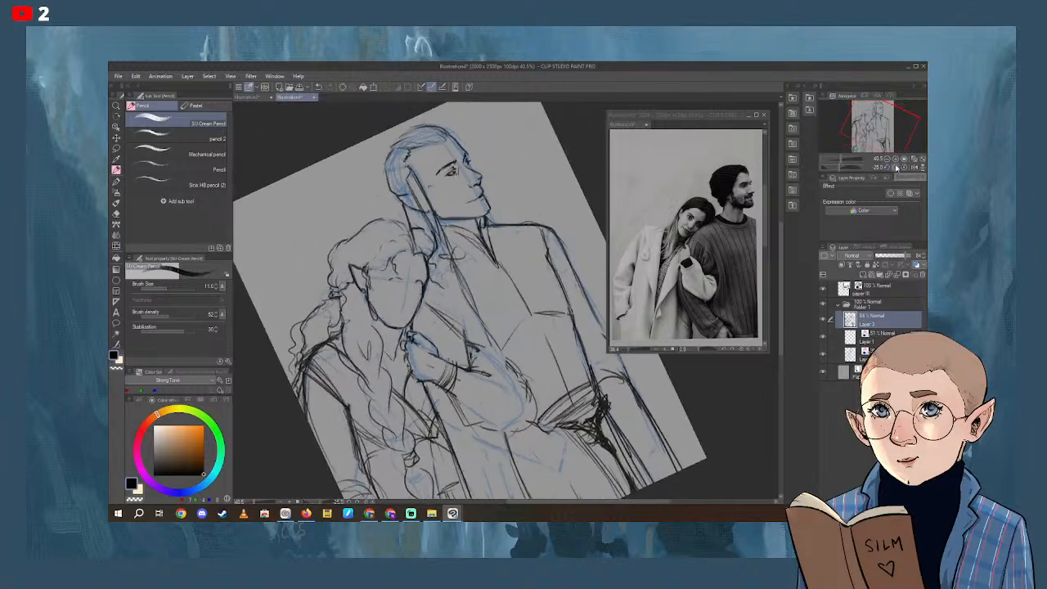
drag(519, 366, 563, 371)
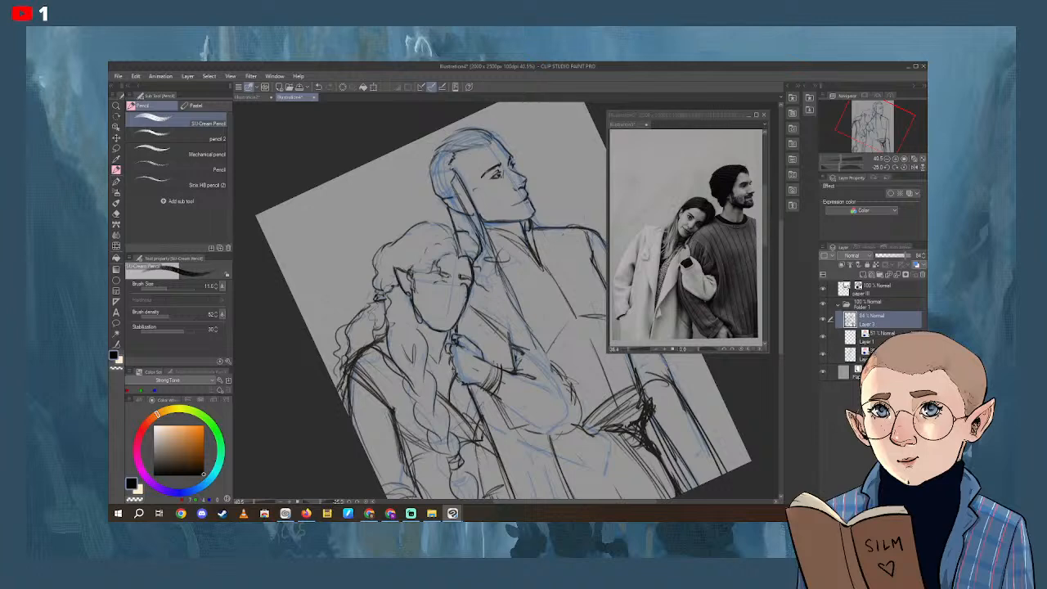
Clean up the partner's face with the eraser, sketch the nose and smiling mouth, and reset the canvas rotation.
key(e)
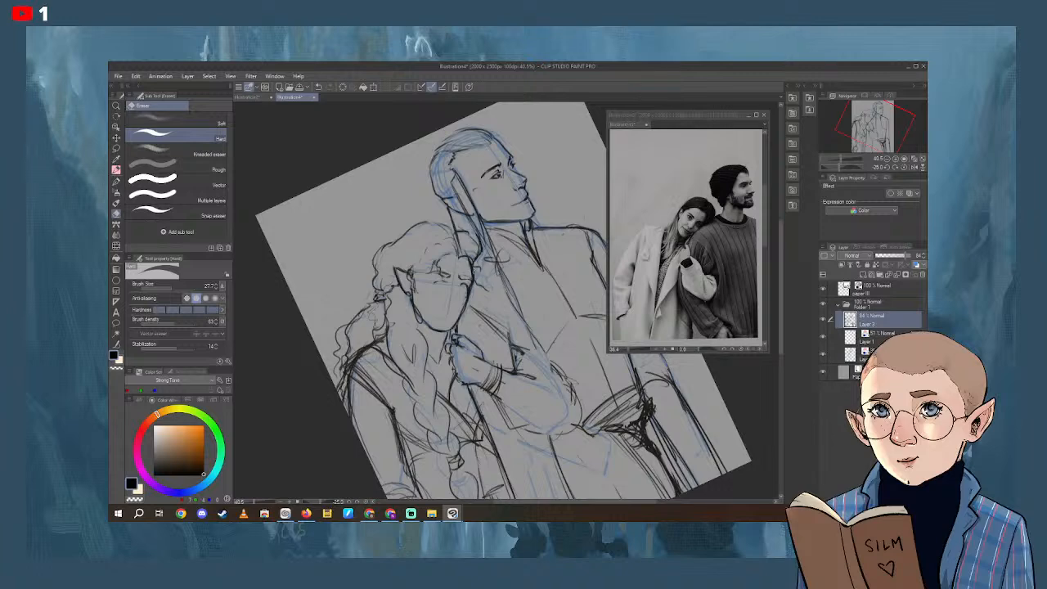
click(117, 169)
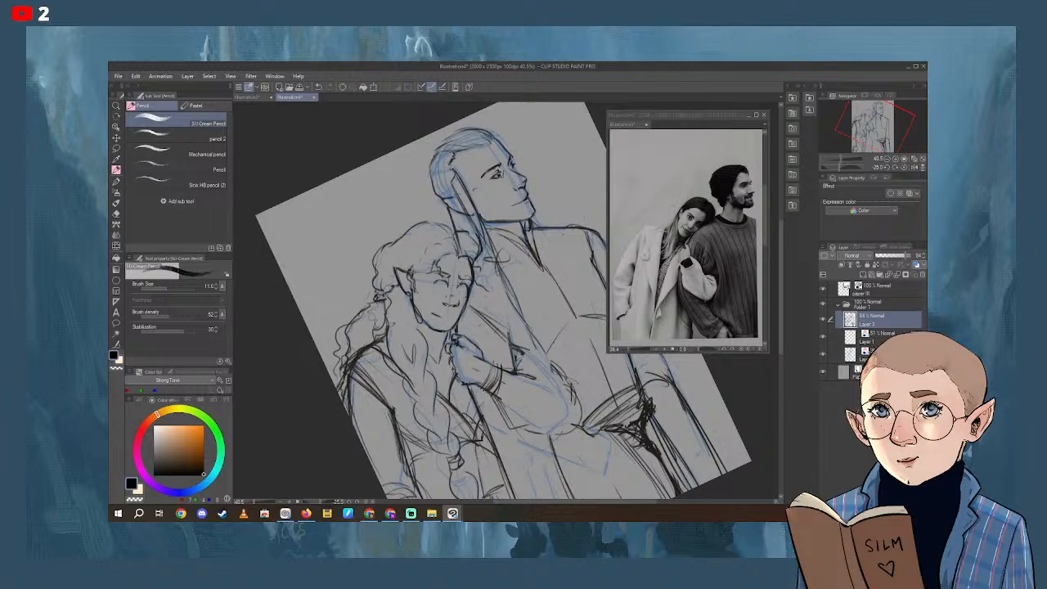
key(ctrl+z)
drag(443, 300, 445, 306)
click(905, 167)
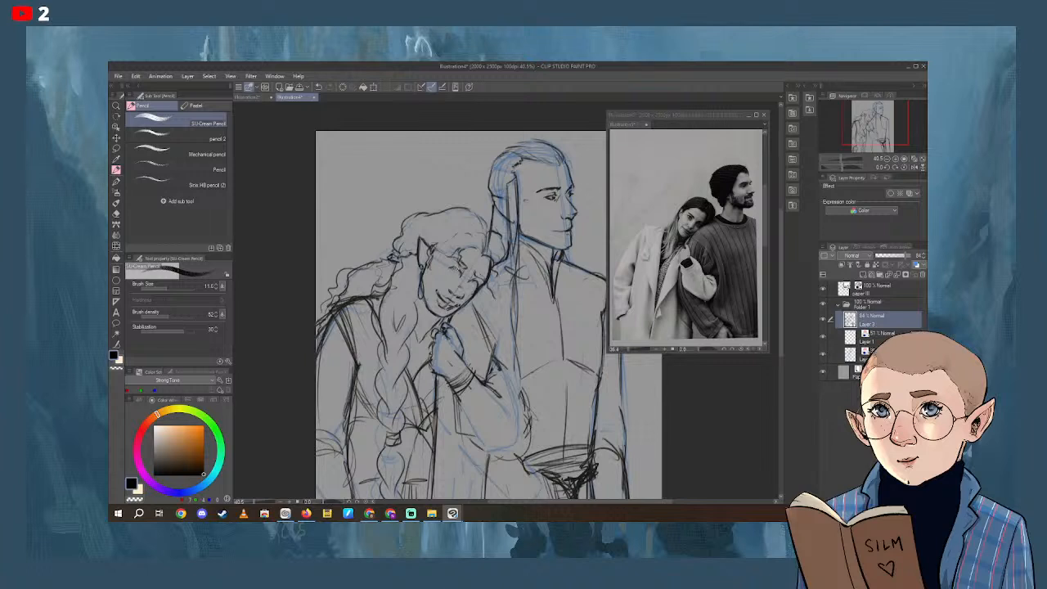
Set the pencil brush size to 5.3 and draw the partner's eyes in detail.
click(163, 288)
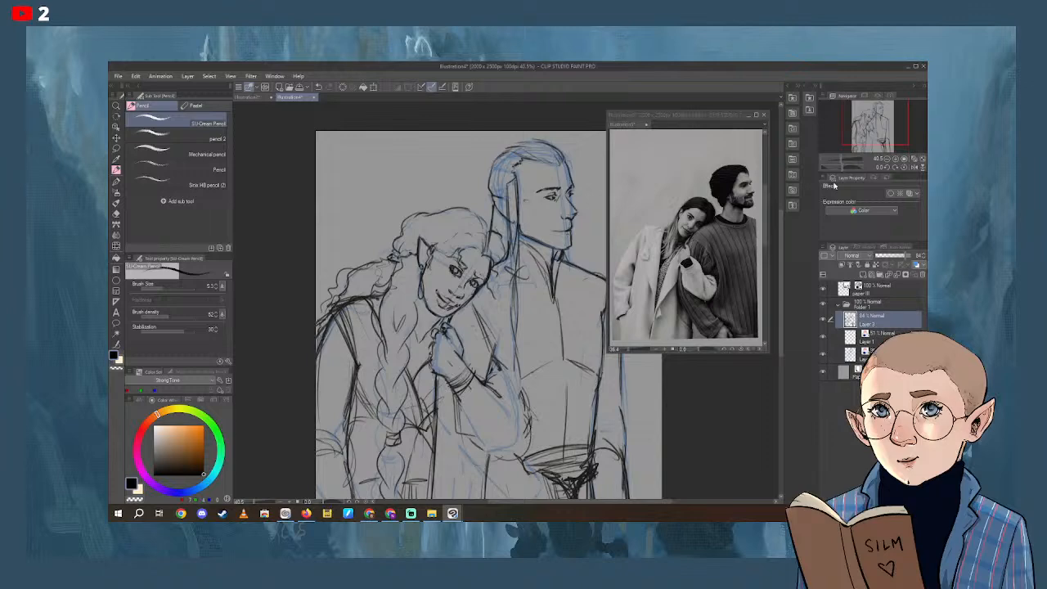
drag(834, 161, 838, 161)
drag(494, 398, 494, 375)
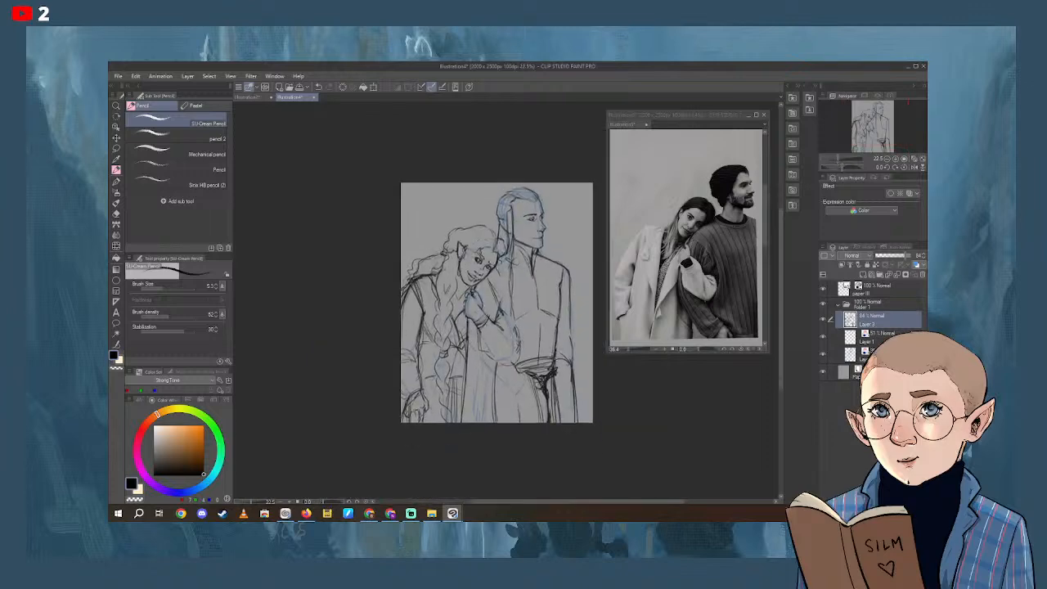
click(840, 160)
drag(500, 249, 499, 255)
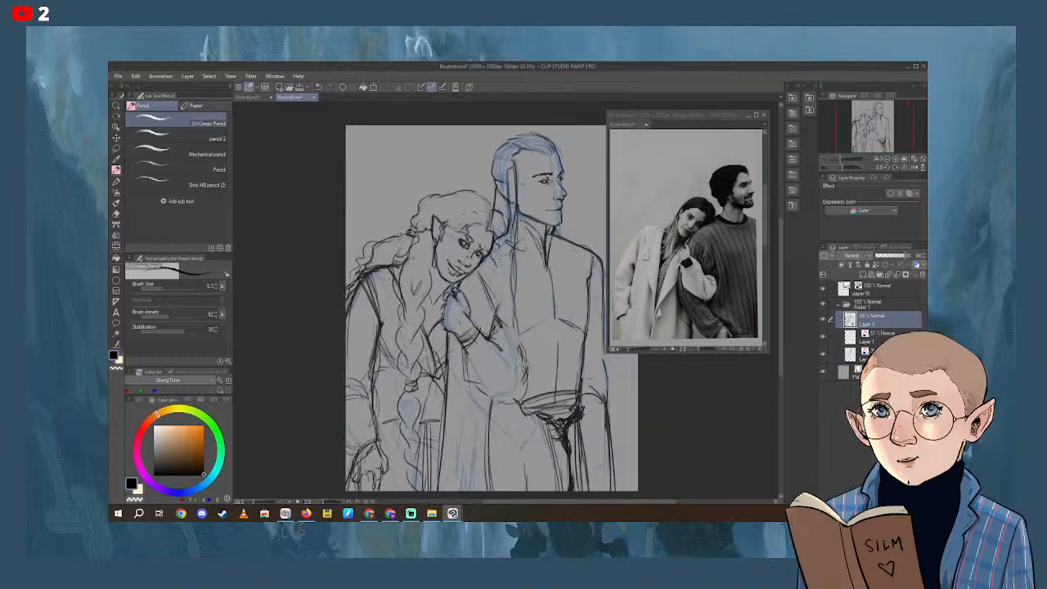
Refine the partner's hairline, brow and cheek contours, and clean up the stray face lines with a small hard eraser.
mouse_move(440, 229)
mouse_down()
mouse_move(446, 243)
mouse_move(463, 235)
mouse_up()
drag(468, 240, 489, 259)
drag(439, 239, 438, 250)
key(e)
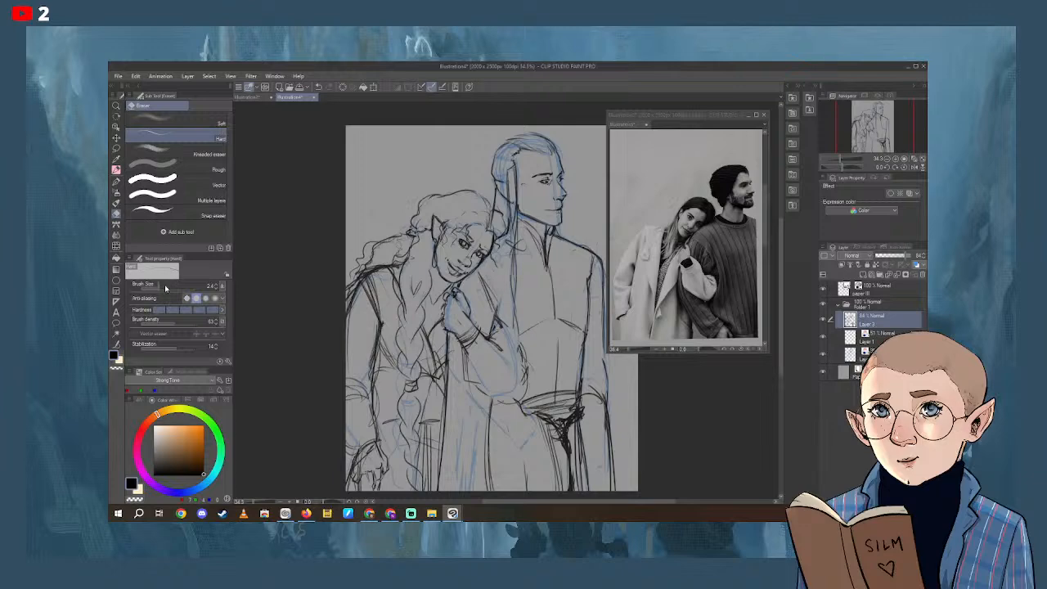
click(165, 286)
click(837, 159)
drag(603, 401, 591, 401)
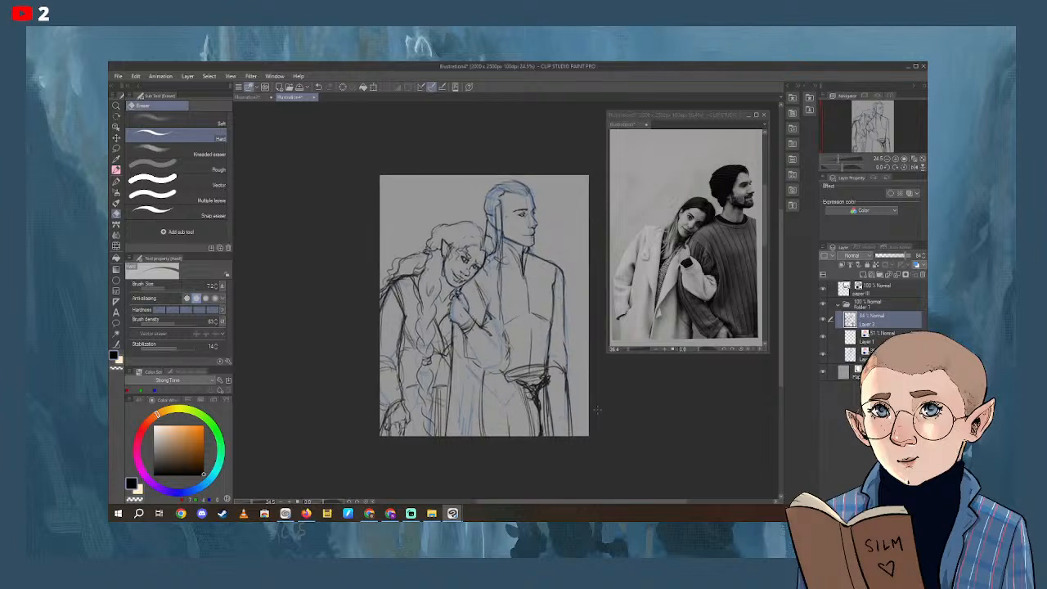
Add hair strands over the partner's outer shoulder and darken the man's long hair beside the partner's head with the Pencil.
key(p)
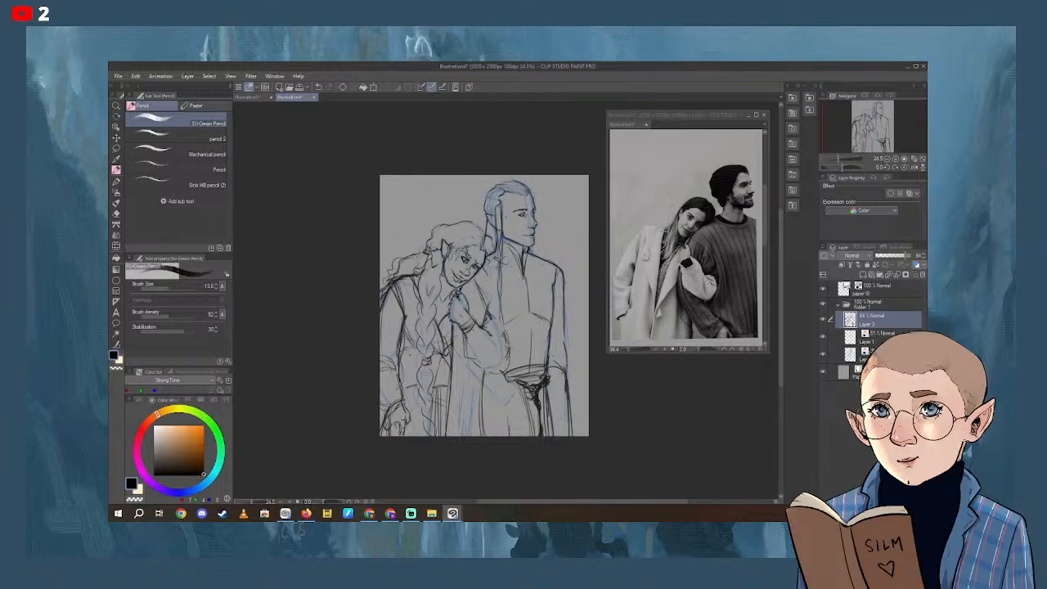
drag(394, 263, 380, 298)
mouse_move(483, 233)
mouse_down()
mouse_move(480, 249)
mouse_move(491, 247)
mouse_move(480, 270)
mouse_up()
drag(837, 159, 840, 161)
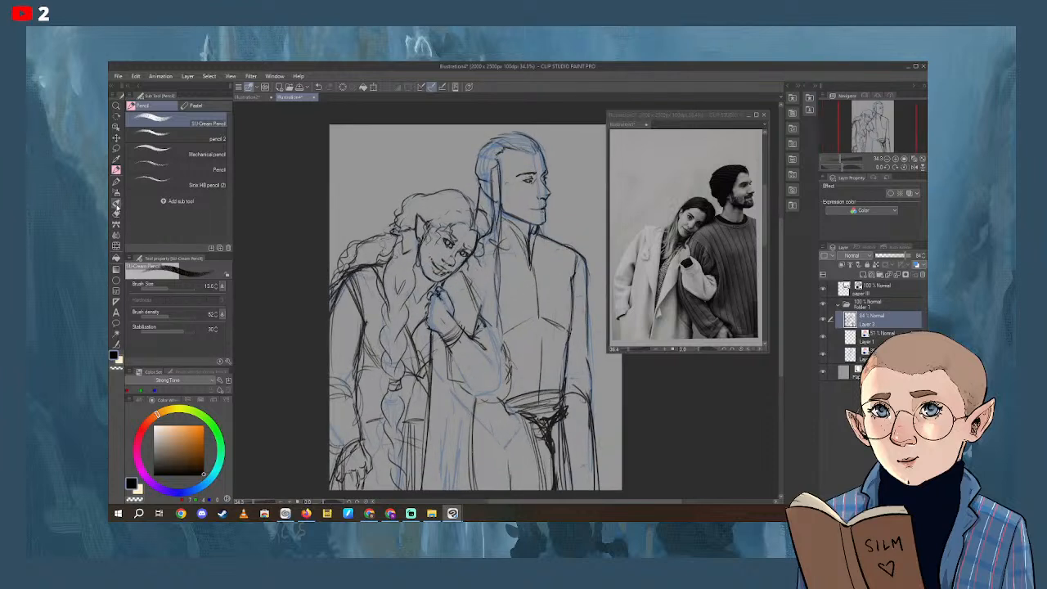
Redraw the partner's jawline below the ear and erase the stray lines around the ear and face.
key(e)
click(167, 287)
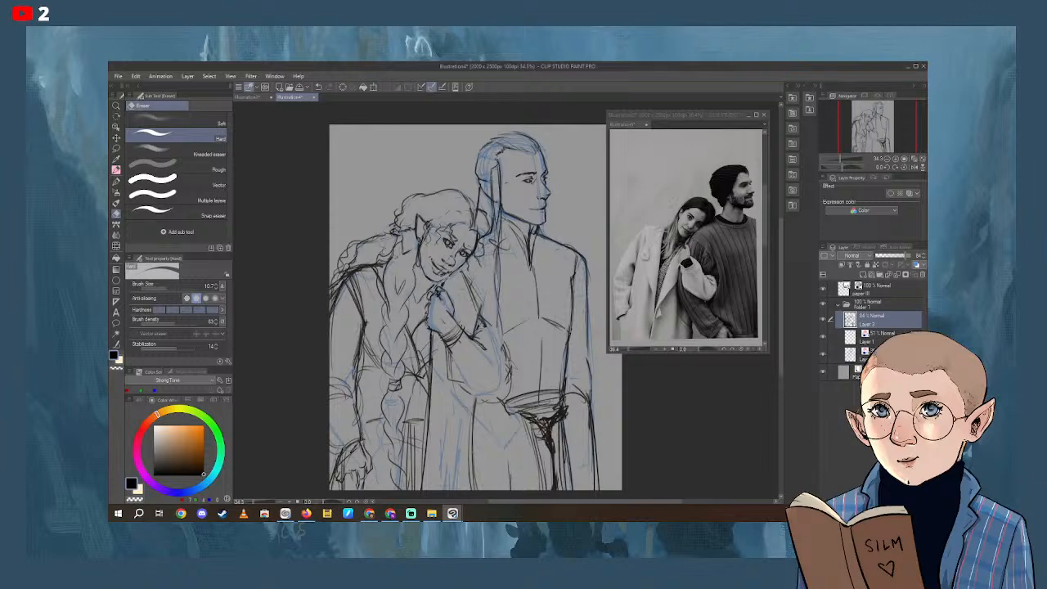
key(p)
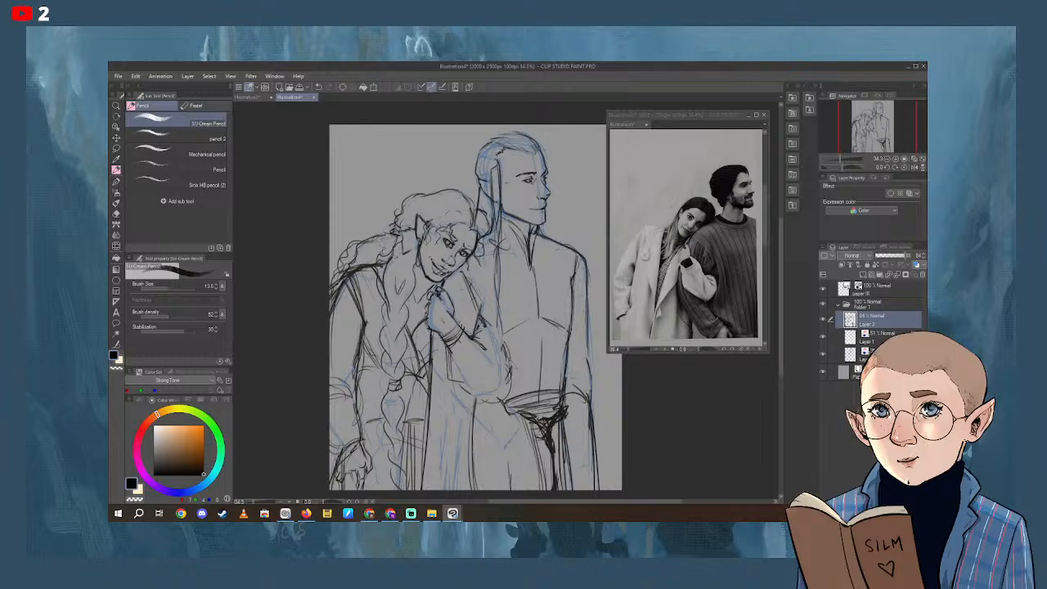
drag(423, 266, 430, 277)
key(e)
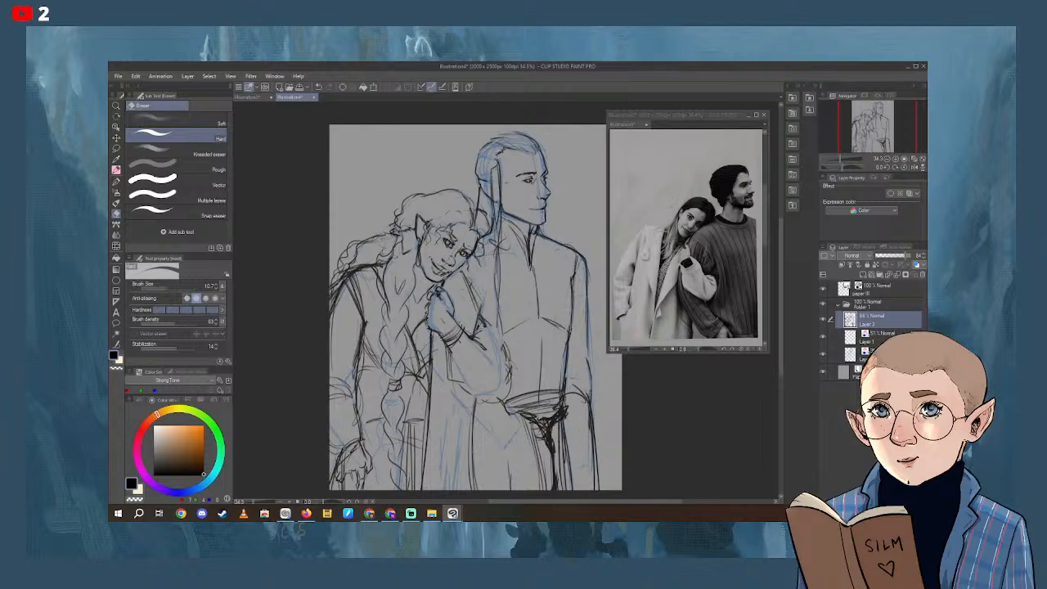
click(838, 159)
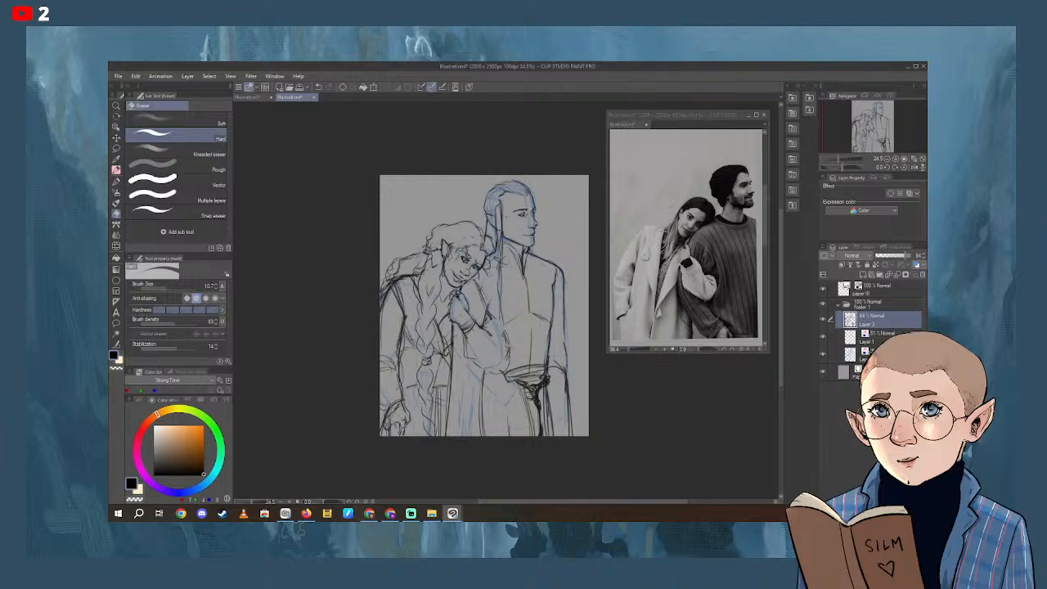
drag(449, 239, 451, 253)
drag(661, 434, 644, 422)
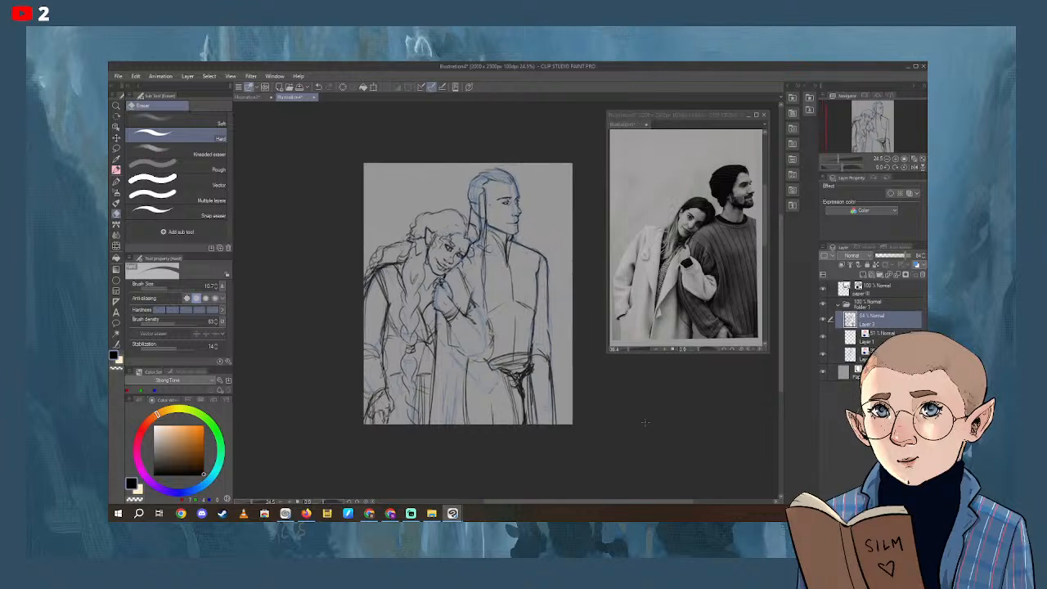
Draw the man's outer sleeve edge from shoulder to canvas bottom, and reinforce the partner's raised hand and chin.
key(p)
drag(545, 265, 550, 423)
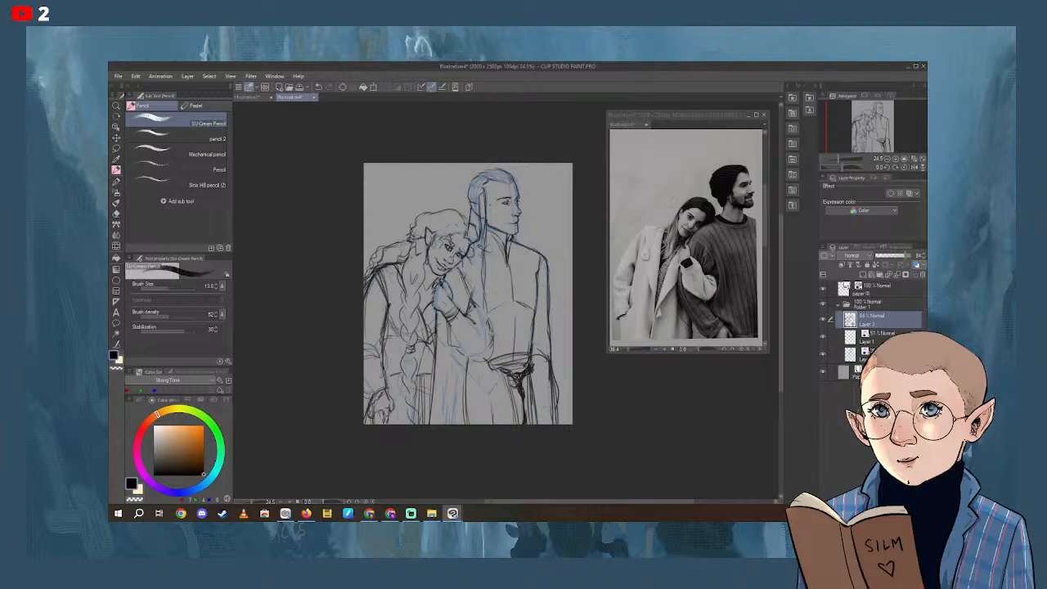
drag(437, 282, 456, 307)
drag(453, 260, 461, 270)
Sketch faint background strokes on both sides of the man's head at brush size 2, and darken the partner's raised sleeve.
click(161, 287)
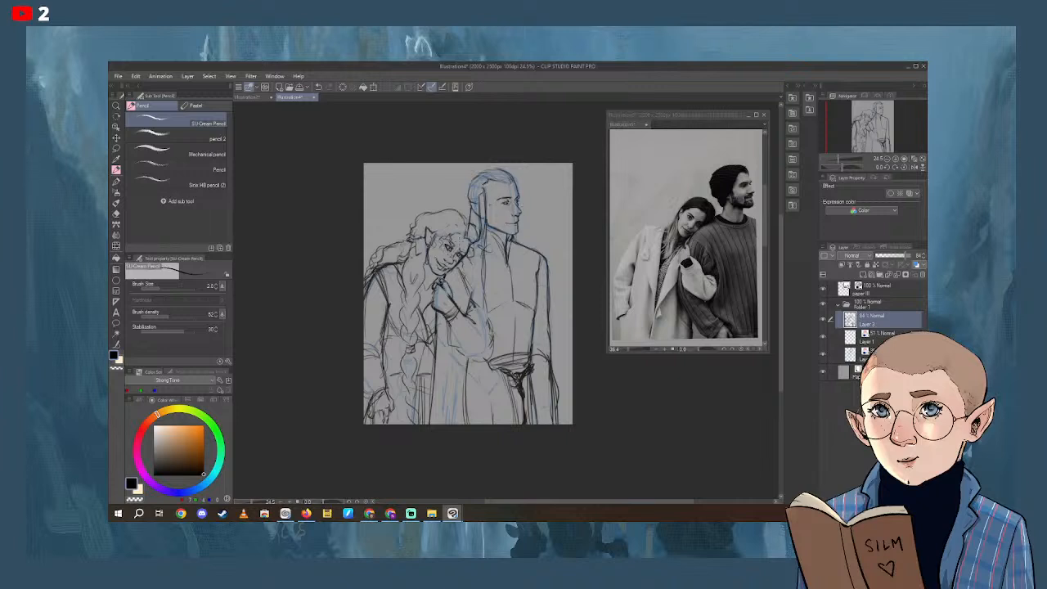
scroll(615, 437, down, 1)
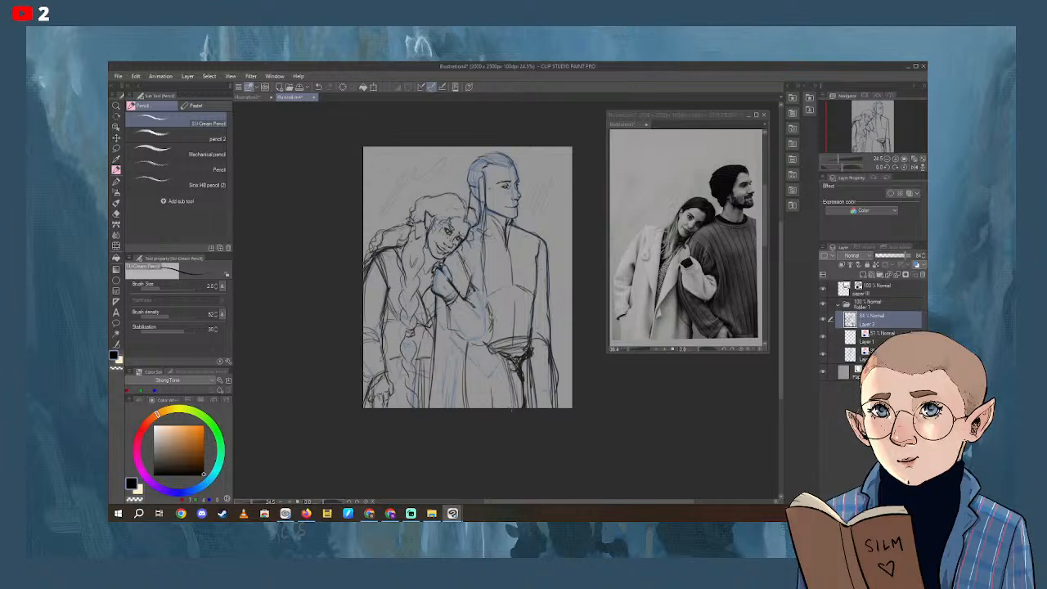
mouse_move(468, 309)
mouse_down()
mouse_move(481, 293)
mouse_move(485, 301)
mouse_move(473, 283)
mouse_up()
click(116, 214)
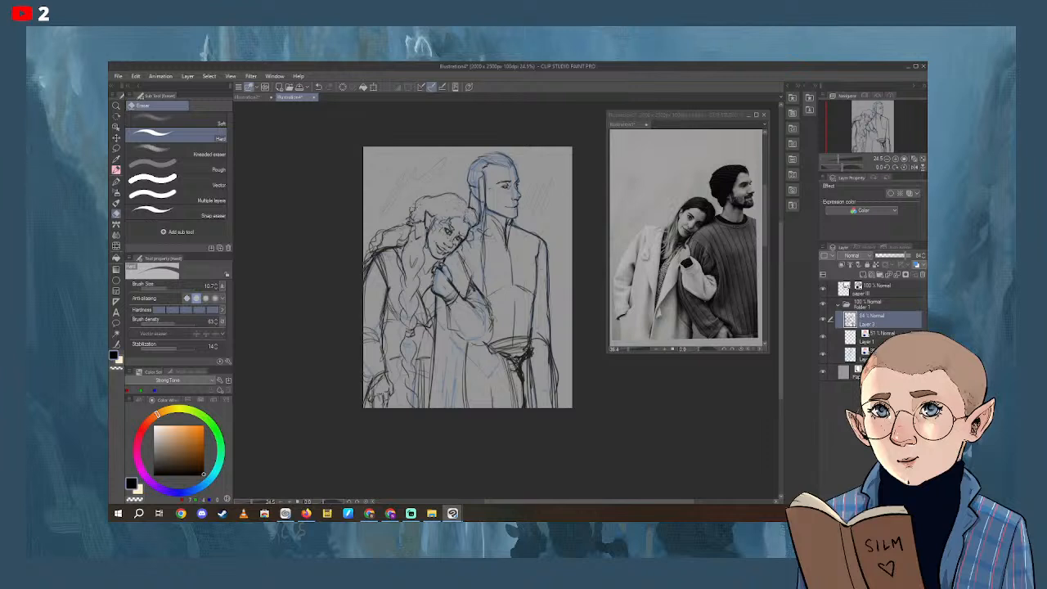
Enlarge the Hard eraser to 41.2 and soften the overly dark lines of the partner's hair, braid and shoulder.
mouse_move(419, 205)
mouse_down()
mouse_move(409, 211)
mouse_move(427, 218)
mouse_up()
drag(516, 466, 540, 478)
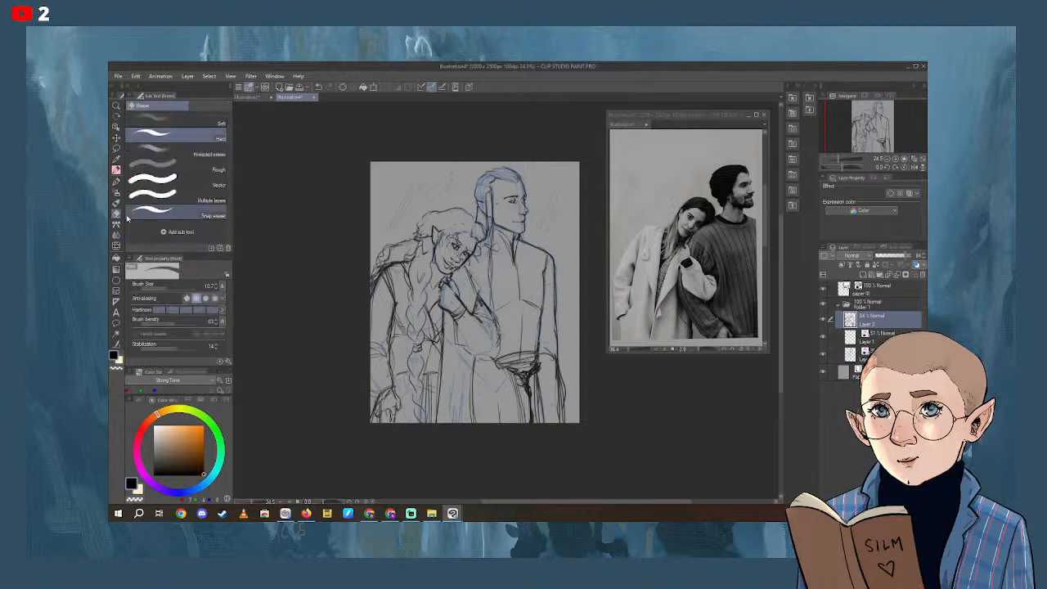
click(173, 283)
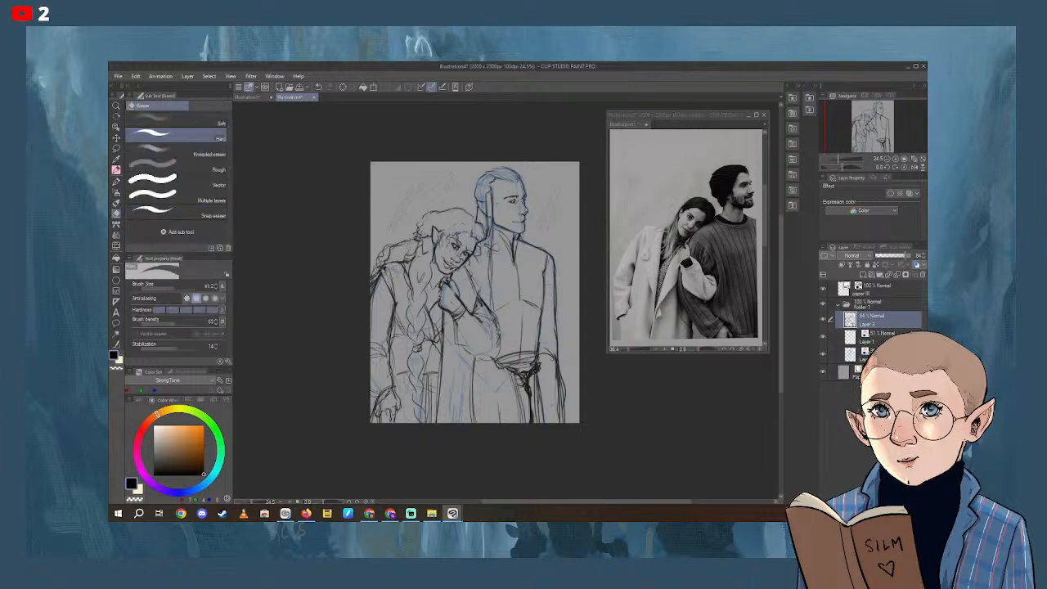
drag(408, 271, 412, 249)
mouse_move(415, 292)
mouse_down()
mouse_move(414, 253)
mouse_move(416, 300)
mouse_up()
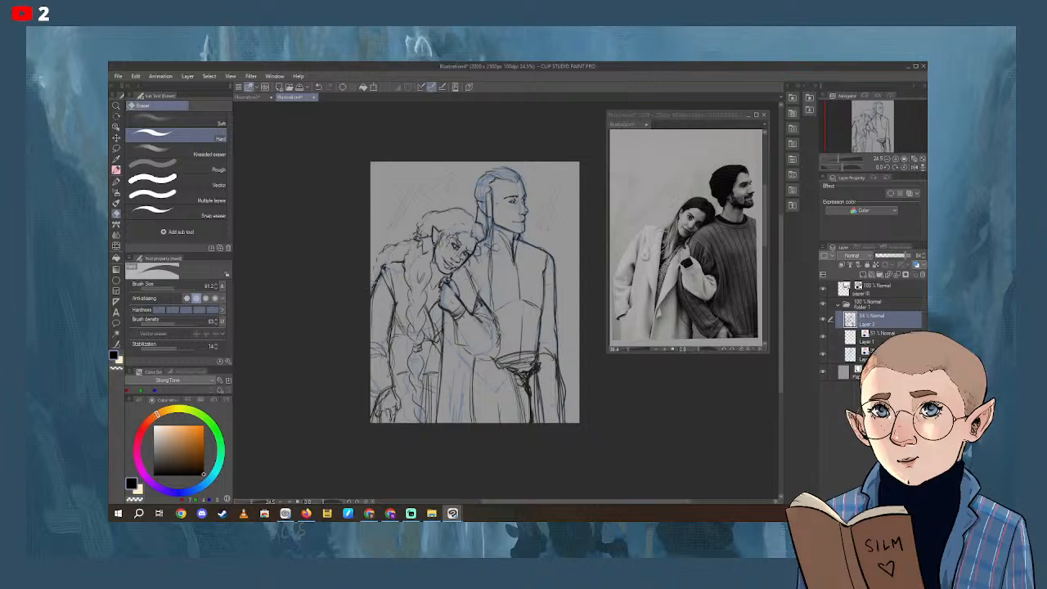
drag(379, 276, 374, 288)
Redraw the partner's sleeve edge and sketch the centre seam and waist folds of the man's tunic with the Pencil at size 6.2.
click(116, 169)
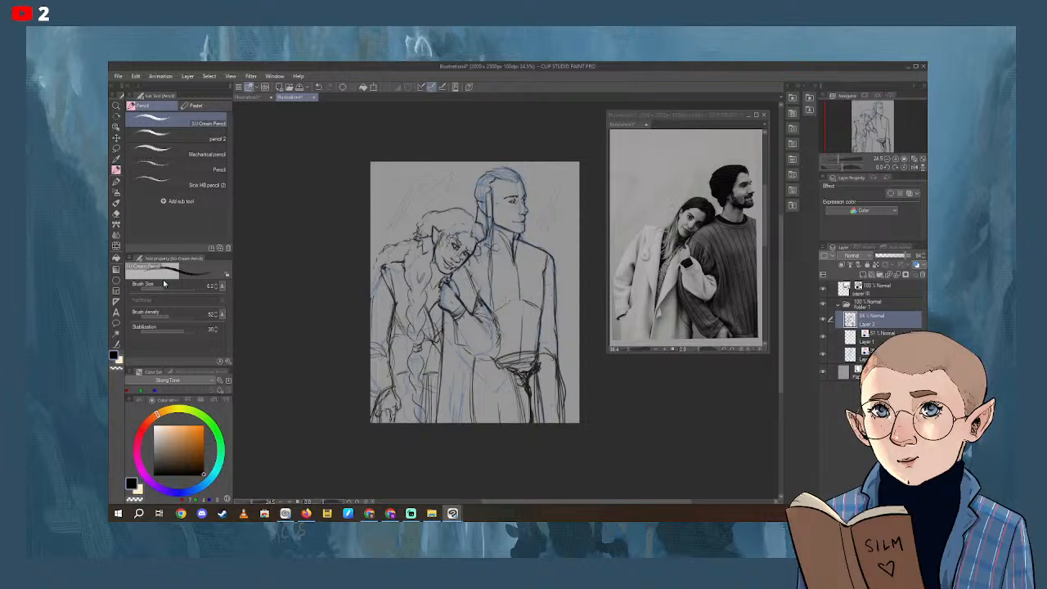
mouse_move(370, 294)
mouse_down()
mouse_move(381, 263)
mouse_move(393, 264)
mouse_move(372, 284)
mouse_up()
drag(389, 372, 388, 336)
drag(504, 309, 536, 302)
mouse_move(458, 339)
mouse_down()
mouse_move(483, 361)
mouse_move(495, 353)
mouse_up()
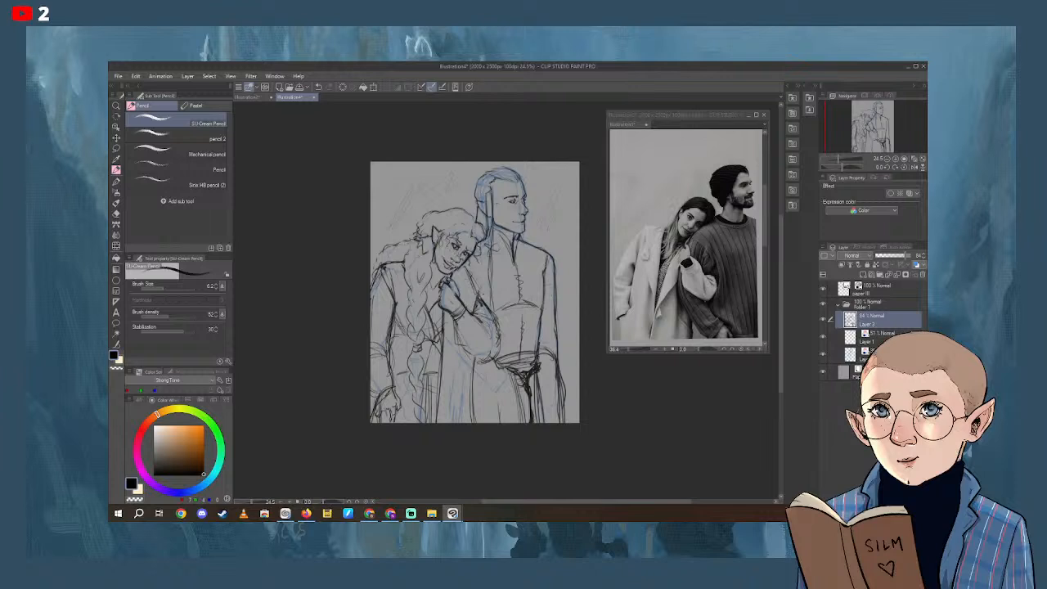
mouse_move(477, 233)
mouse_down()
mouse_move(478, 256)
mouse_move(488, 238)
mouse_up()
Apply a darker blue layer color to the current sketch layer and add a new layer above it.
click(911, 276)
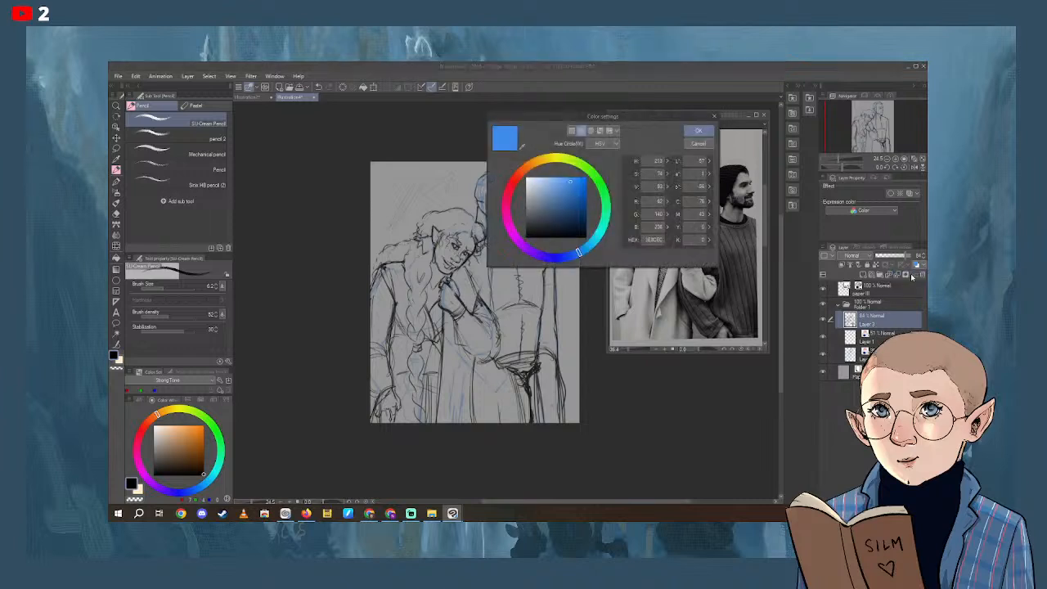
click(716, 119)
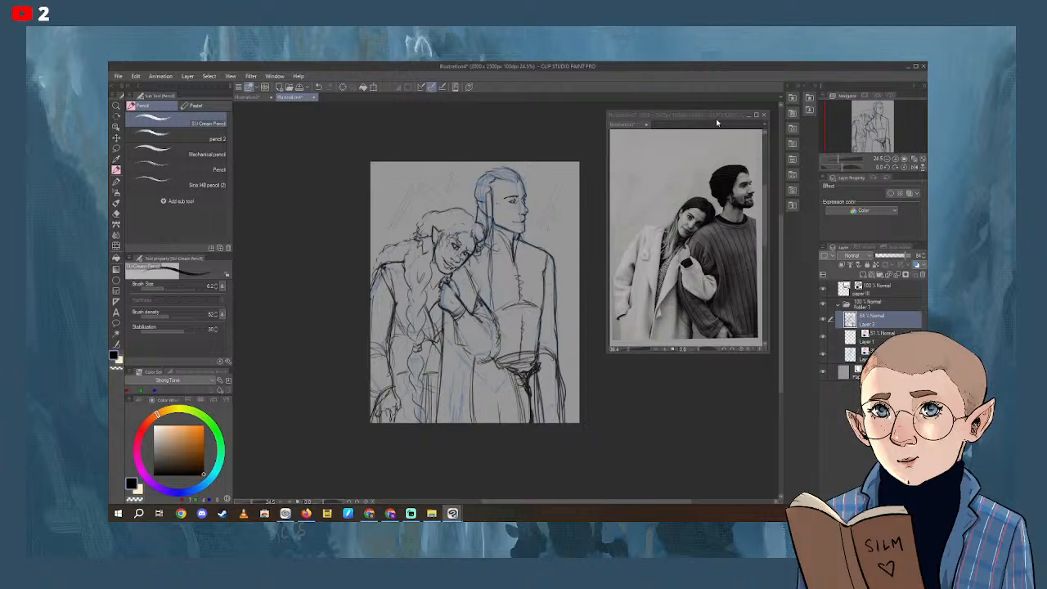
click(919, 278)
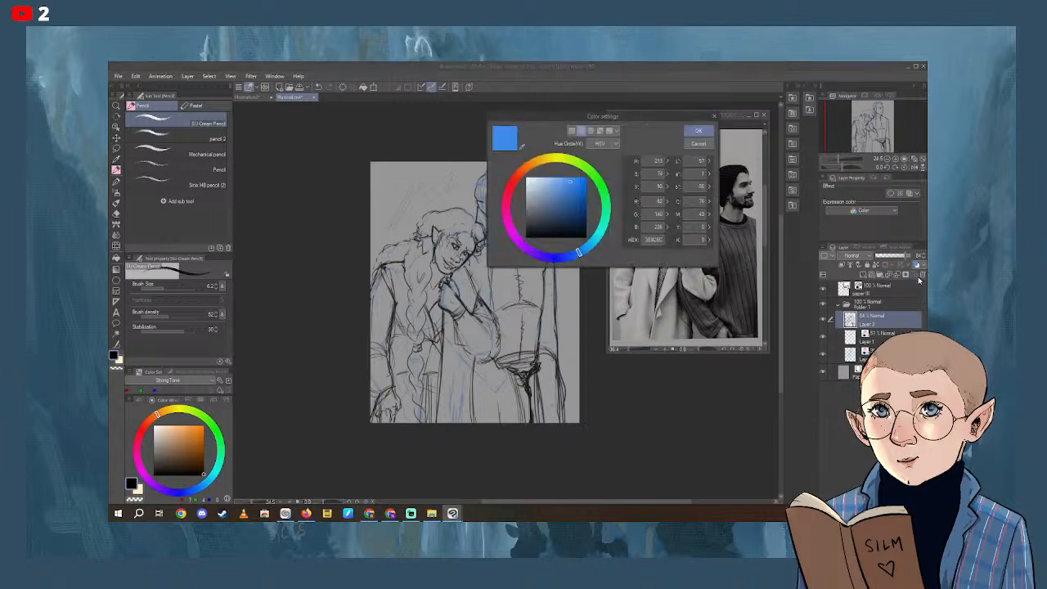
click(585, 203)
click(700, 131)
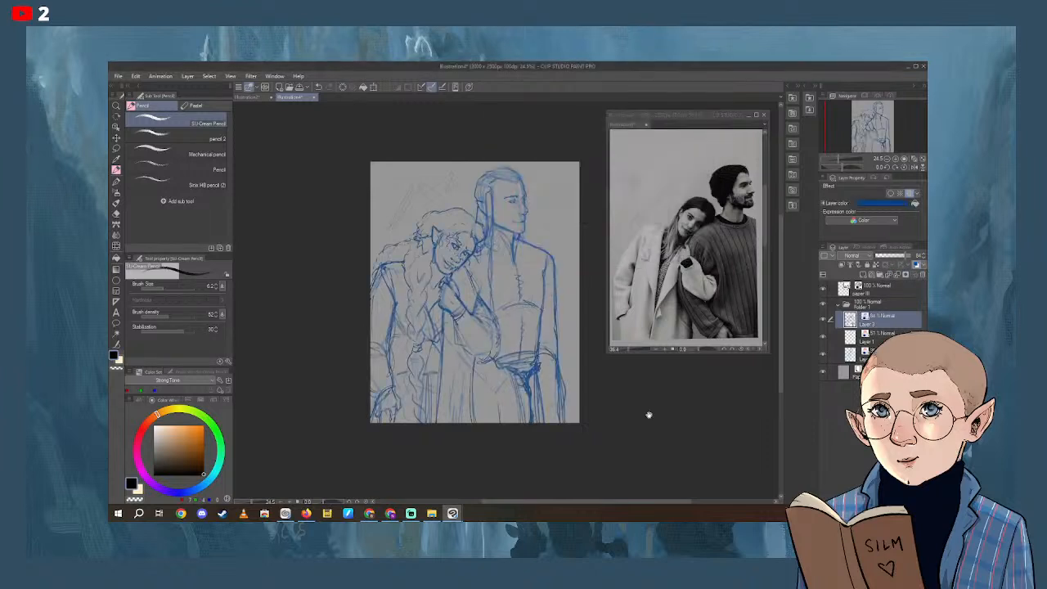
click(884, 275)
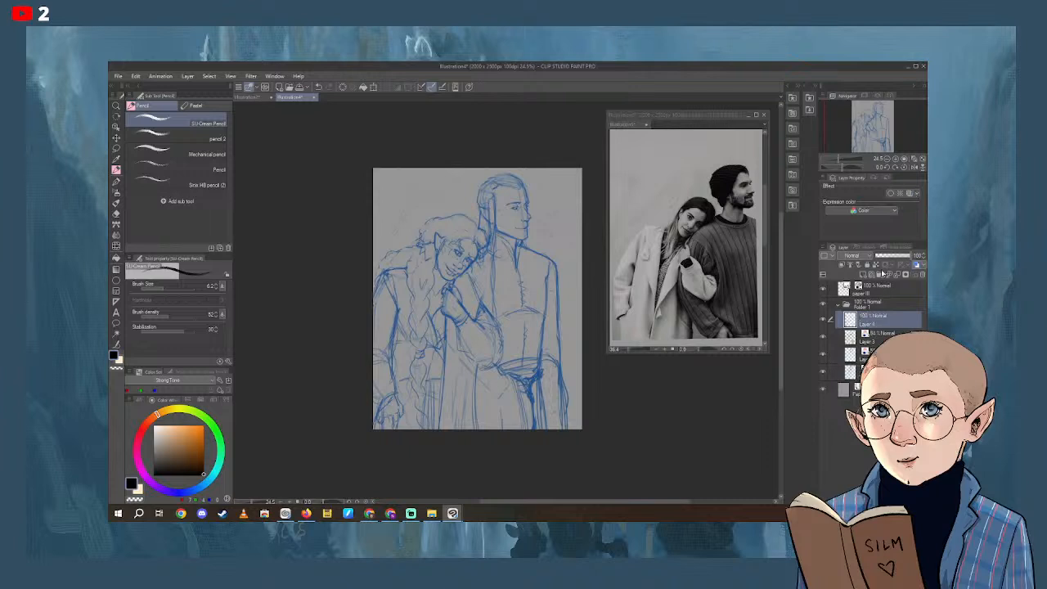
Outline the partner's hair and full braid in black on the new layer with the Pencil at size 10.7.
click(164, 285)
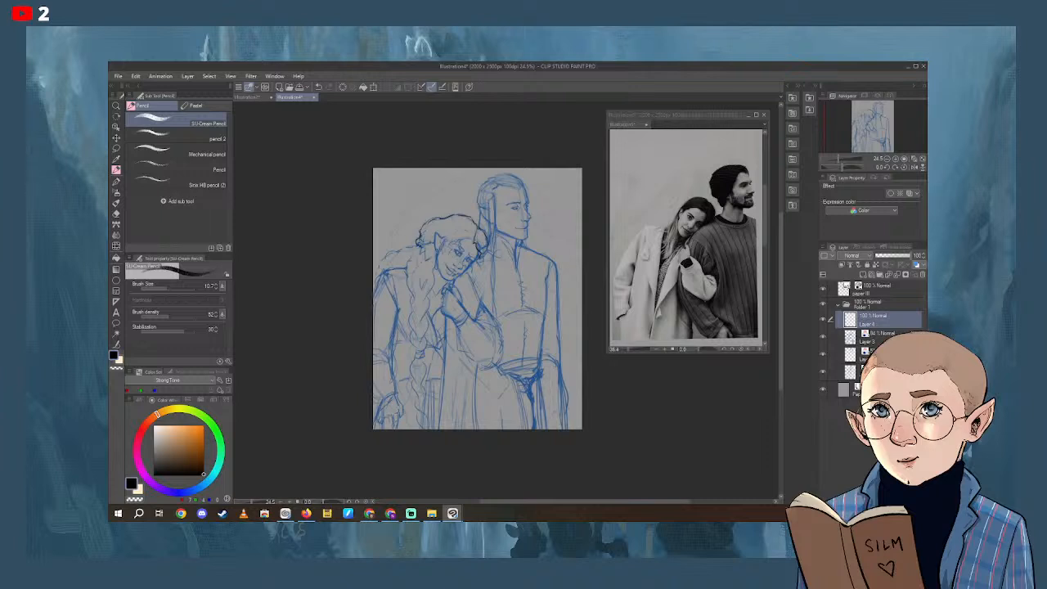
mouse_move(409, 249)
mouse_down()
mouse_move(373, 271)
mouse_move(407, 278)
mouse_move(413, 317)
mouse_move(427, 320)
mouse_up()
drag(424, 276, 432, 296)
drag(481, 352, 479, 332)
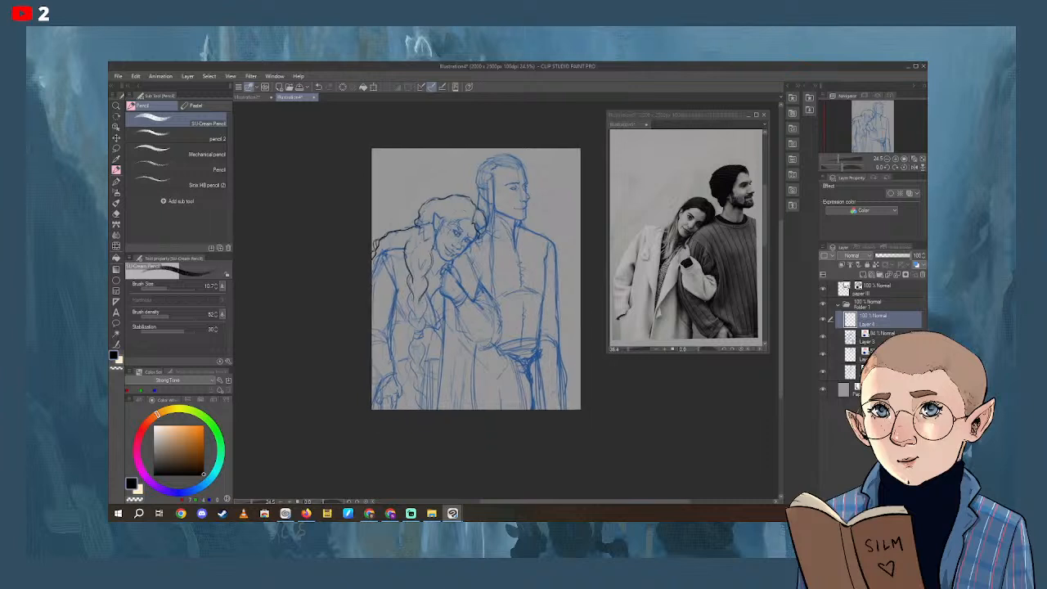
mouse_move(425, 295)
mouse_down()
mouse_move(420, 326)
mouse_move(408, 325)
mouse_up()
drag(420, 252, 415, 268)
mouse_move(415, 315)
mouse_down()
mouse_move(407, 334)
mouse_move(421, 359)
mouse_move(408, 362)
mouse_move(419, 383)
mouse_move(407, 380)
mouse_move(416, 379)
mouse_move(421, 398)
mouse_move(410, 400)
mouse_move(421, 409)
mouse_up()
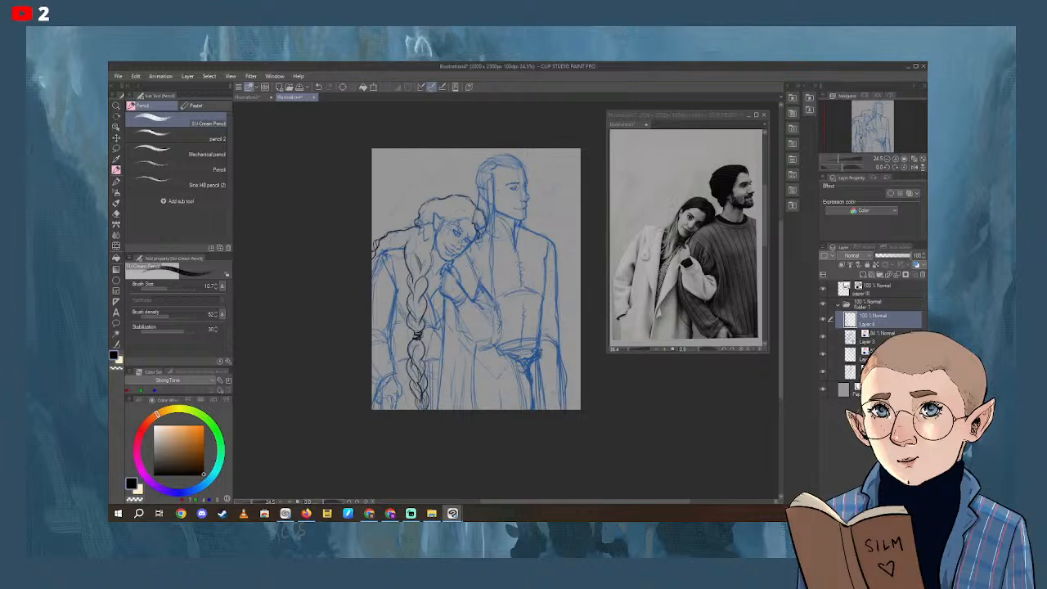
Trace the partner's outer shoulder, sleeve, cuff and the loose lower folds beside the braid in black.
drag(405, 243, 374, 268)
mouse_move(390, 326)
mouse_down()
mouse_move(377, 329)
mouse_move(394, 363)
mouse_up()
drag(394, 263, 389, 286)
drag(431, 360, 433, 398)
mouse_move(396, 370)
mouse_down()
mouse_move(405, 409)
mouse_move(377, 402)
mouse_up()
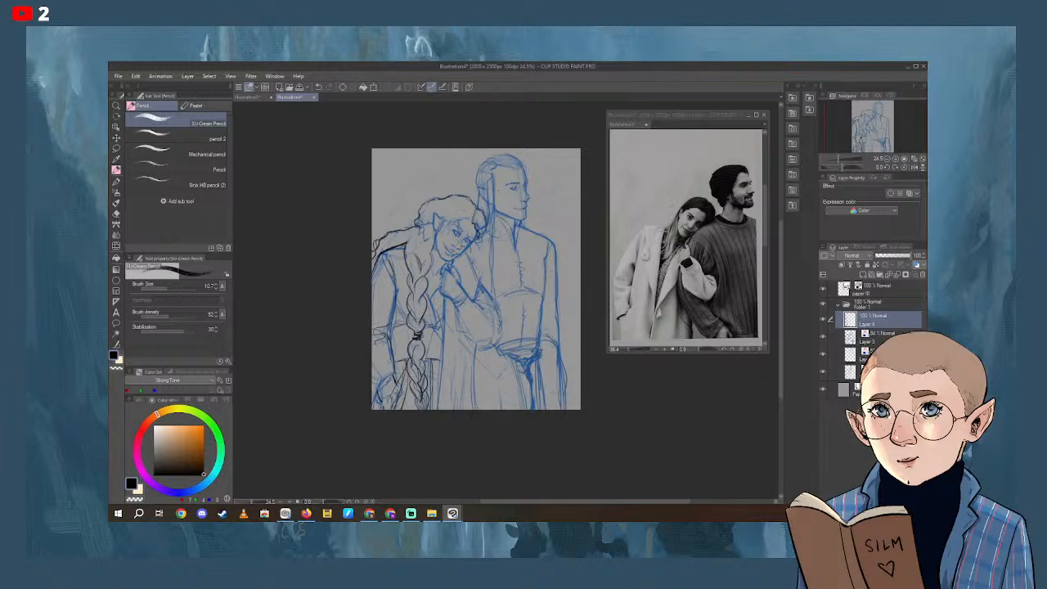
Ink the partner's raised hand, wristband, sleeve and long front robe edge, and clean up the lines at the elbow.
mouse_move(381, 255)
mouse_down()
mouse_move(396, 295)
mouse_move(493, 312)
mouse_move(459, 332)
mouse_move(469, 338)
mouse_up()
mouse_move(485, 286)
mouse_down()
mouse_move(493, 302)
mouse_move(475, 299)
mouse_up()
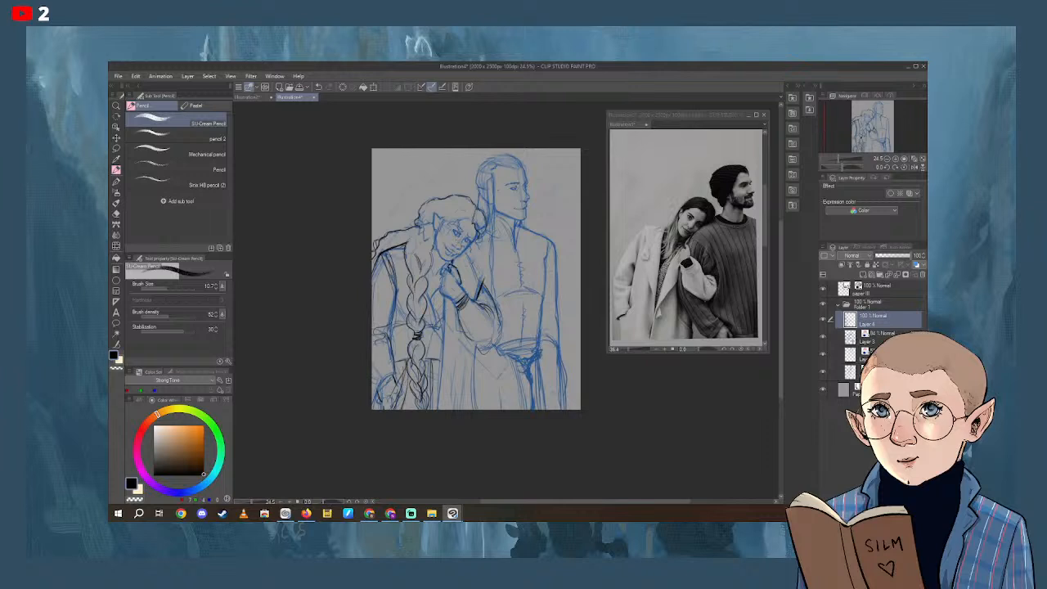
drag(458, 280, 465, 291)
drag(441, 311, 440, 411)
mouse_move(498, 316)
mouse_down()
mouse_move(502, 335)
mouse_move(478, 304)
mouse_up()
key(e)
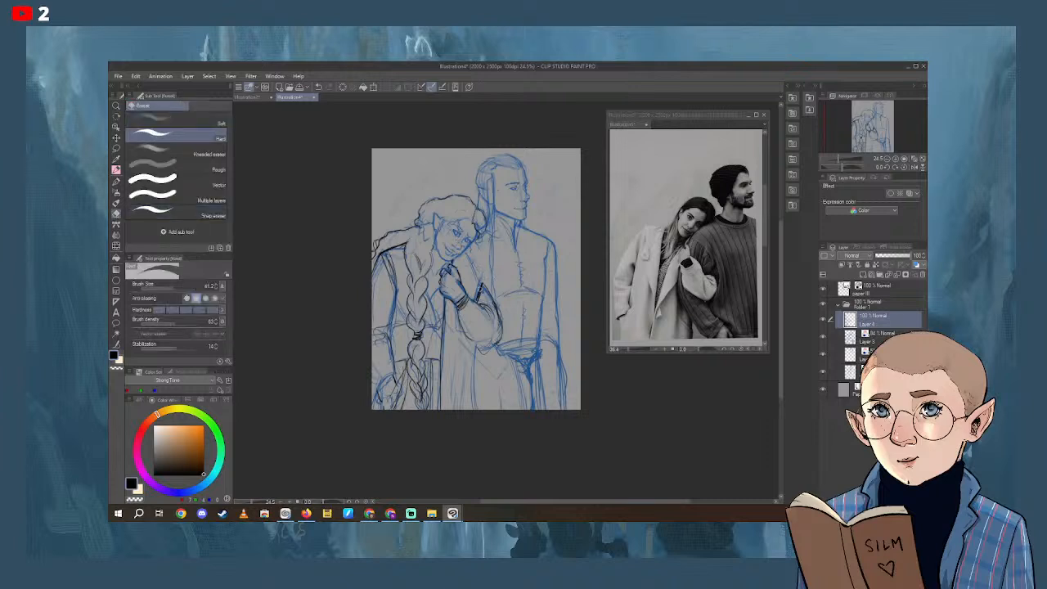
drag(479, 292, 476, 299)
click(118, 169)
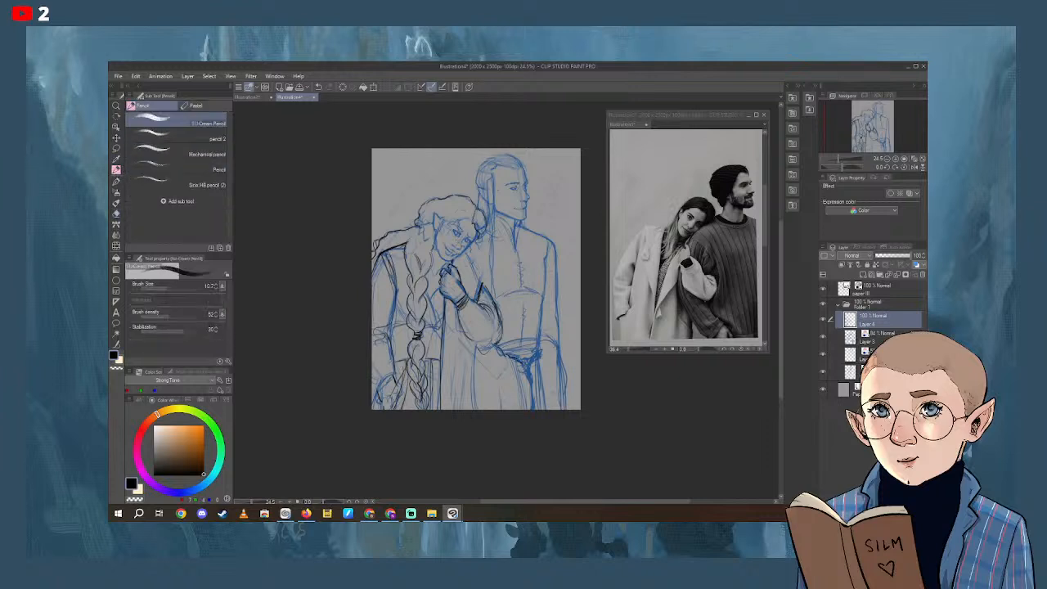
Trace the man's outer shoulder and sleeve, his belt, and the hanging folds of his robe in black.
mouse_move(530, 361)
mouse_down()
mouse_move(531, 404)
mouse_move(540, 332)
mouse_up()
mouse_move(520, 224)
mouse_down()
mouse_move(552, 241)
mouse_move(563, 411)
mouse_up()
drag(553, 340, 543, 351)
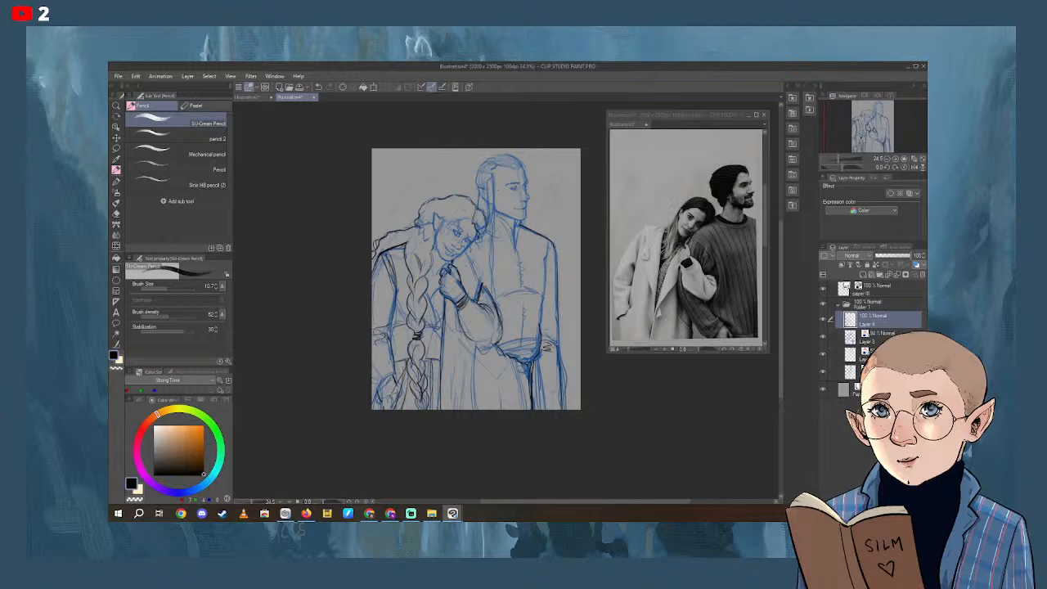
drag(472, 357, 477, 413)
drag(506, 373, 505, 404)
mouse_move(511, 357)
mouse_down()
mouse_move(508, 402)
mouse_move(521, 410)
mouse_move(542, 394)
mouse_move(545, 410)
mouse_move(518, 337)
mouse_move(538, 336)
mouse_up()
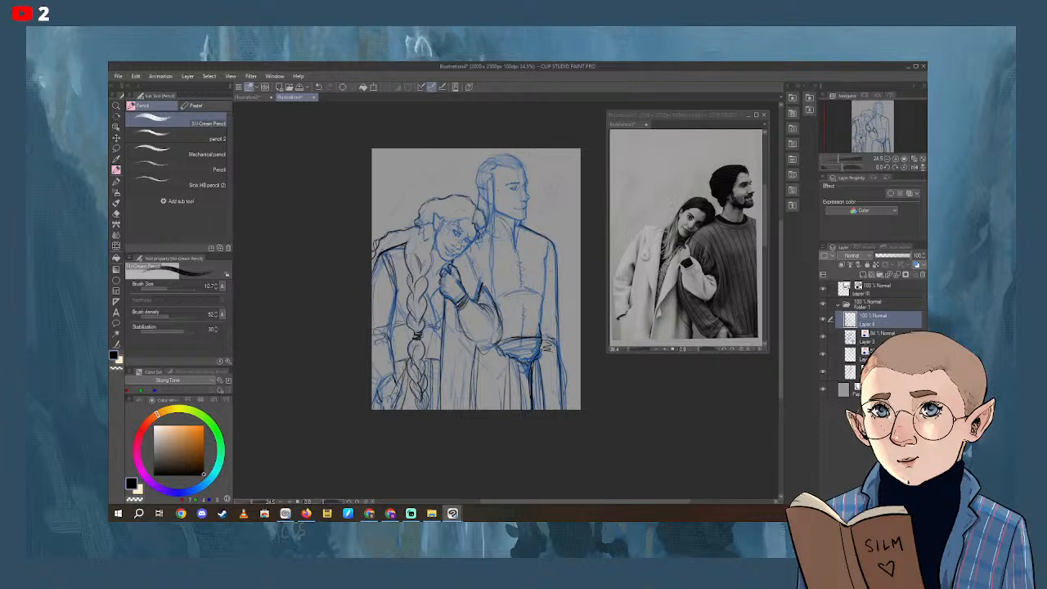
Draw the man's collar, tunic seams and chest fold, and darken the long hair strand falling over his shoulder.
drag(525, 301, 525, 334)
drag(501, 214, 513, 245)
mouse_move(506, 230)
mouse_down()
mouse_move(521, 288)
mouse_move(541, 289)
mouse_move(542, 327)
mouse_up()
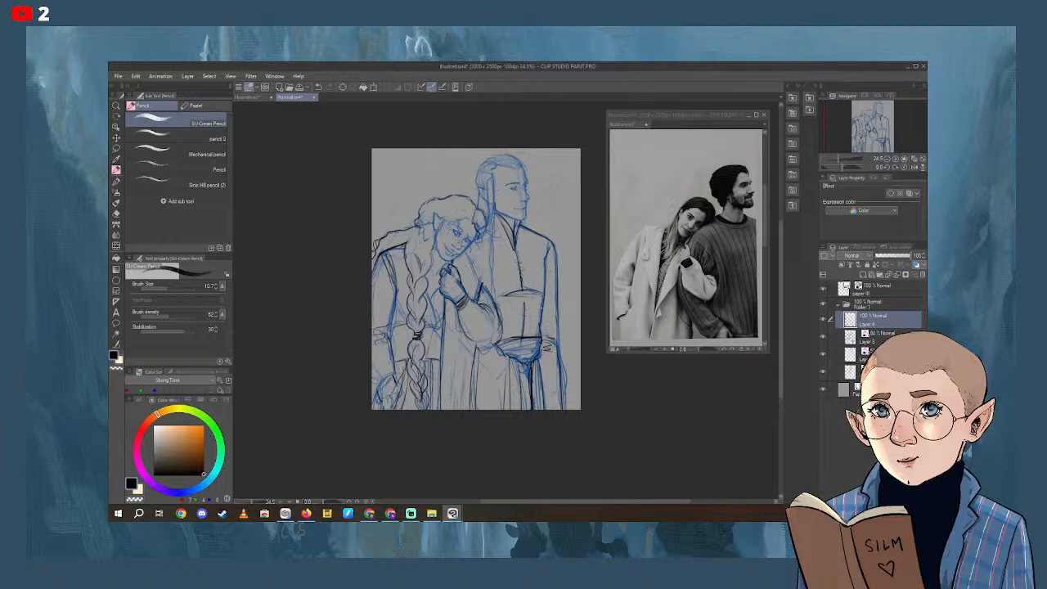
drag(475, 268, 484, 286)
drag(489, 284, 485, 292)
key(ctrl+z)
drag(549, 246, 545, 261)
mouse_move(493, 178)
mouse_down()
mouse_move(485, 236)
mouse_move(494, 284)
mouse_up()
drag(492, 238, 496, 309)
drag(494, 269, 499, 314)
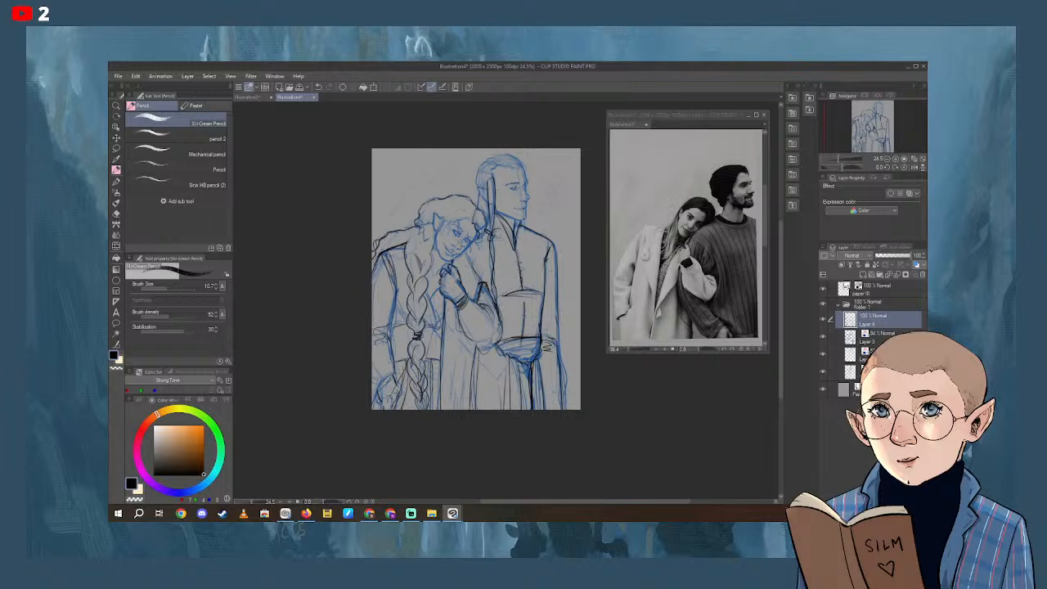
Reinforce the front opening of the man's tunic and try out lines for his jaw and the top of his head.
drag(518, 229, 525, 326)
drag(495, 207, 508, 216)
key(ctrl+z)
mouse_move(513, 158)
mouse_down()
mouse_move(523, 166)
mouse_move(502, 155)
mouse_up()
key(ctrl+z)
key(ctrl+z)
Outline the man's swept-back hair and ear with the Pencil at size 5.7, undoing misplaced strokes.
click(162, 283)
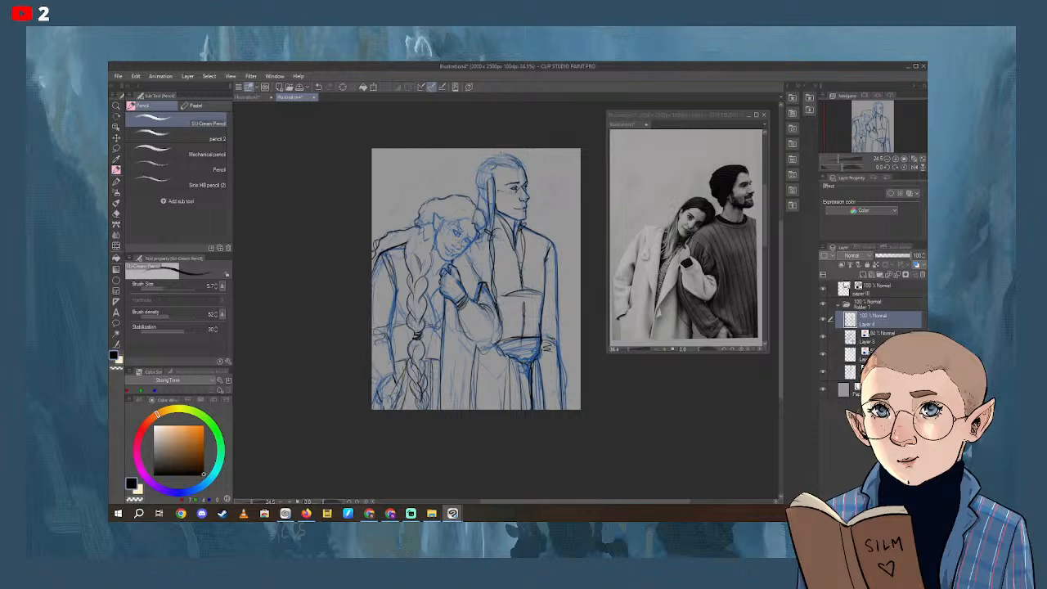
drag(476, 175, 515, 158)
drag(479, 197, 477, 208)
key(ctrl+z)
key(ctrl+z)
drag(483, 183, 484, 191)
click(116, 213)
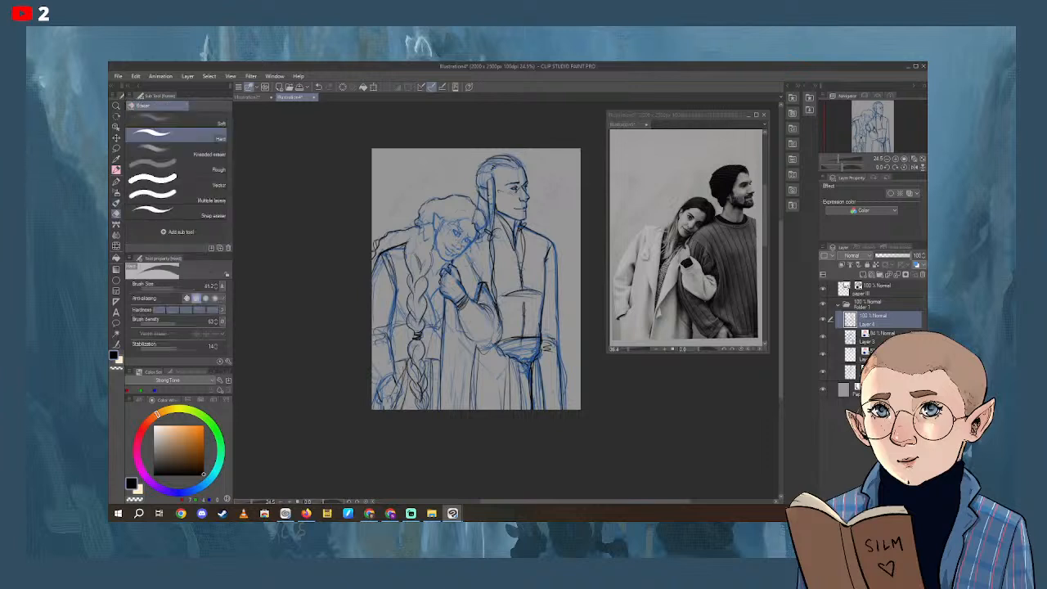
click(116, 169)
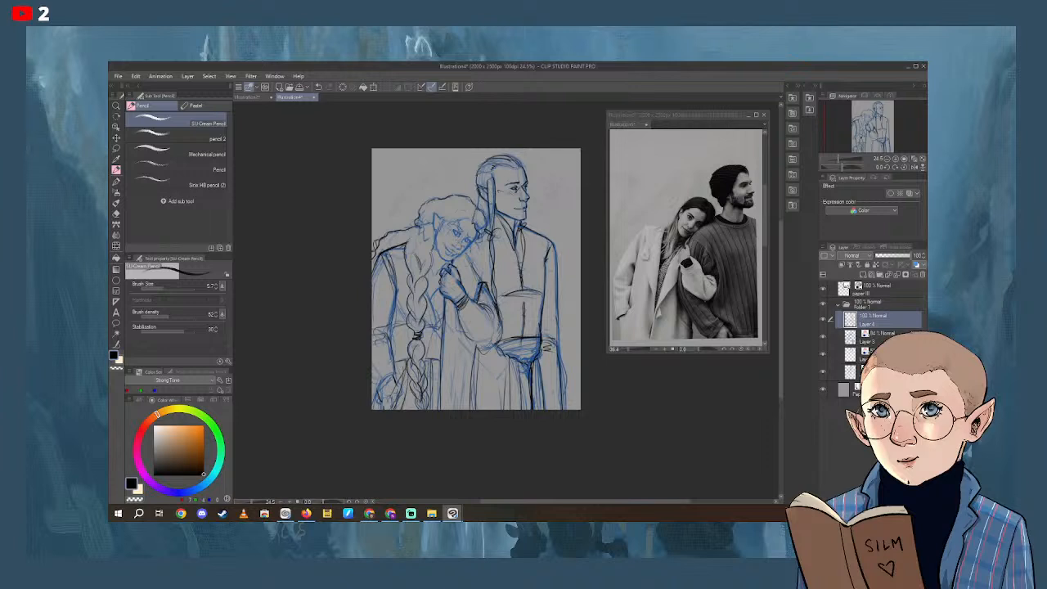
Trace the partner's ear and face outline at brush size 5.1, and add fine lines to the robe, hair and sleeve.
click(159, 284)
mouse_move(442, 221)
mouse_down()
mouse_move(461, 210)
mouse_move(448, 218)
mouse_up()
mouse_move(434, 219)
mouse_down()
mouse_move(441, 257)
mouse_move(453, 265)
mouse_move(482, 240)
mouse_up()
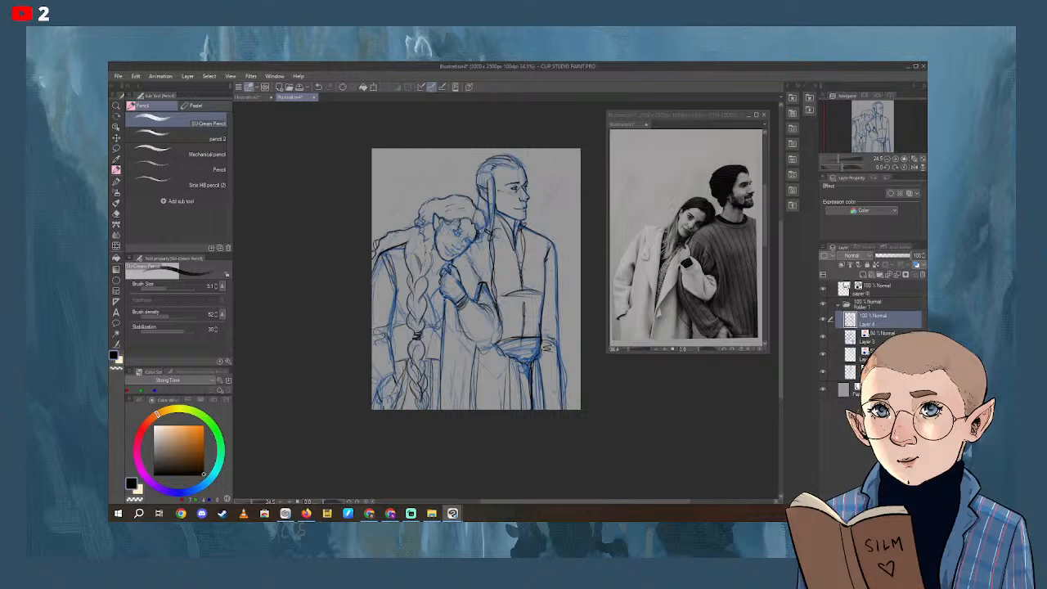
drag(442, 298, 446, 416)
mouse_move(428, 296)
mouse_down()
mouse_move(436, 329)
mouse_move(430, 302)
mouse_up()
drag(437, 270, 429, 280)
drag(389, 250, 406, 245)
drag(397, 305, 393, 323)
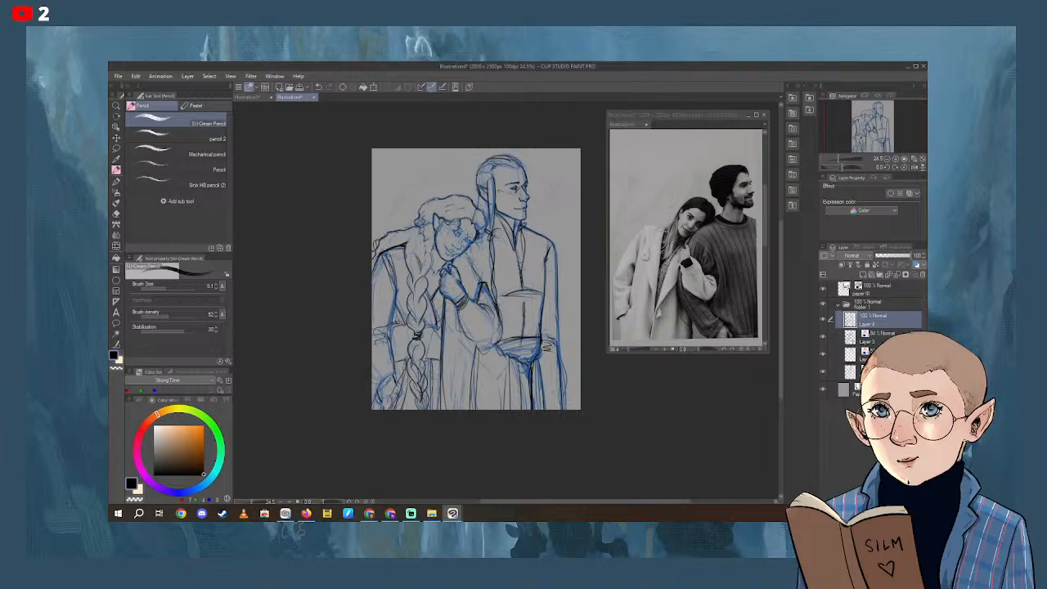
Draw the partner's eyes, nose and mouth in fine black lines, and undo the last stray stroke.
drag(472, 231, 469, 241)
drag(456, 222, 469, 242)
drag(455, 243, 463, 249)
drag(595, 293, 591, 303)
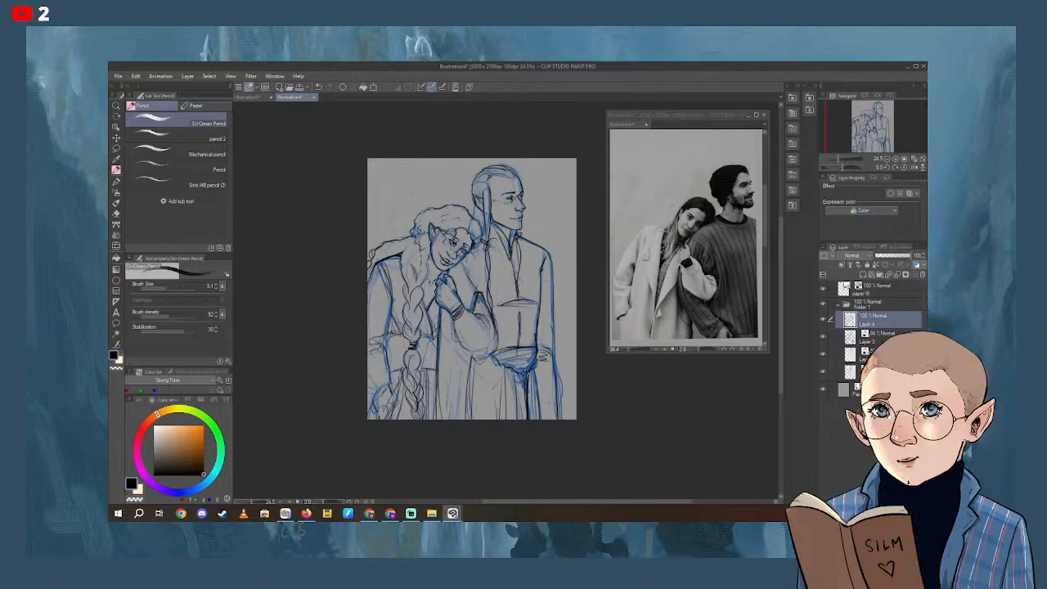
key(ctrl+z)
Switch the drawing color to white and add small sparkling highlights across the man's forehead and hair at size 5.3.
drag(839, 159, 833, 159)
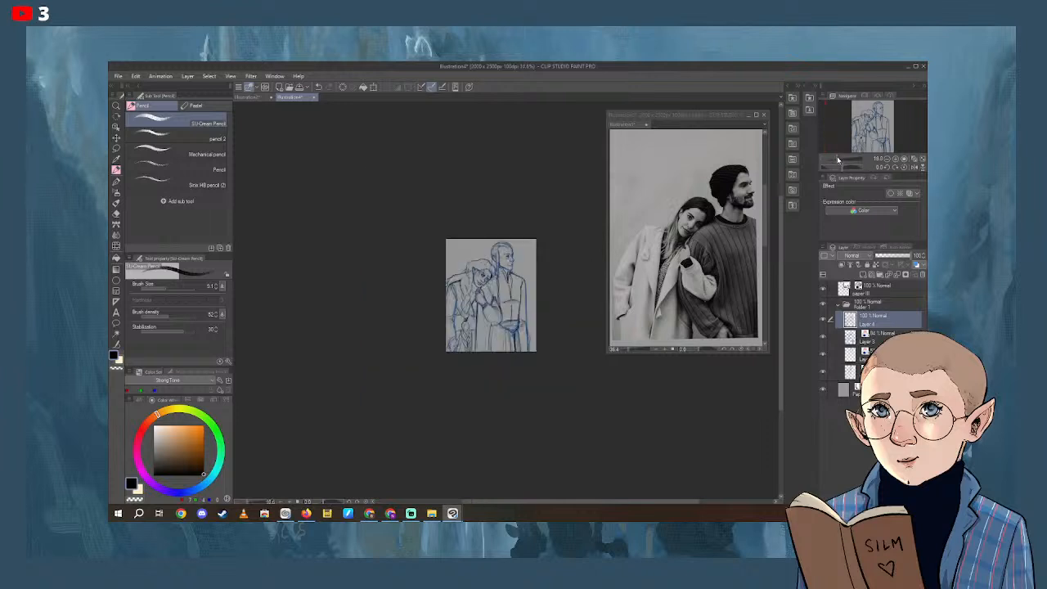
click(837, 156)
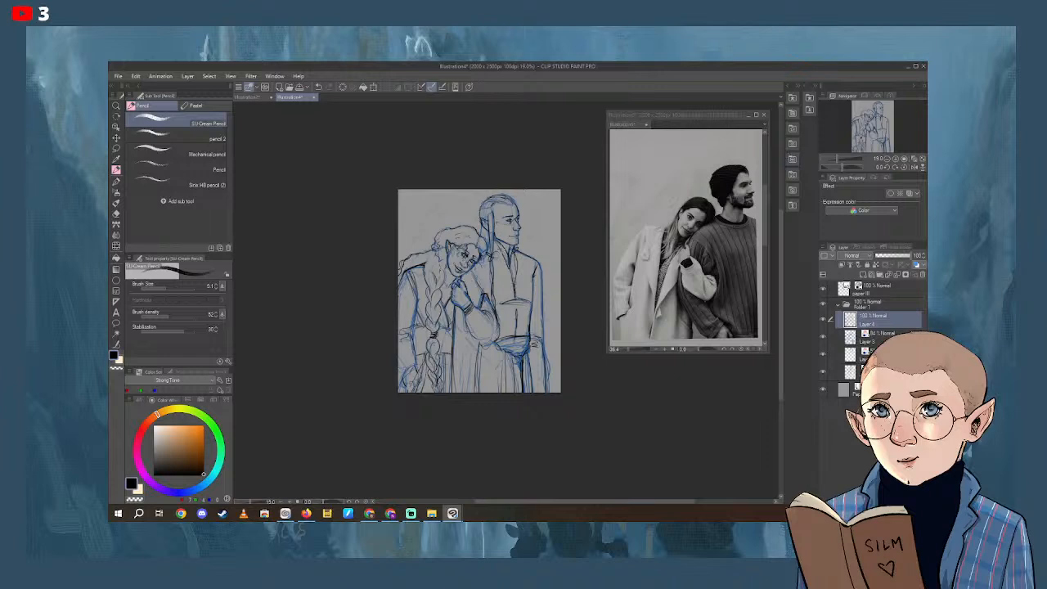
drag(531, 258, 540, 273)
drag(415, 364, 408, 388)
drag(573, 390, 562, 420)
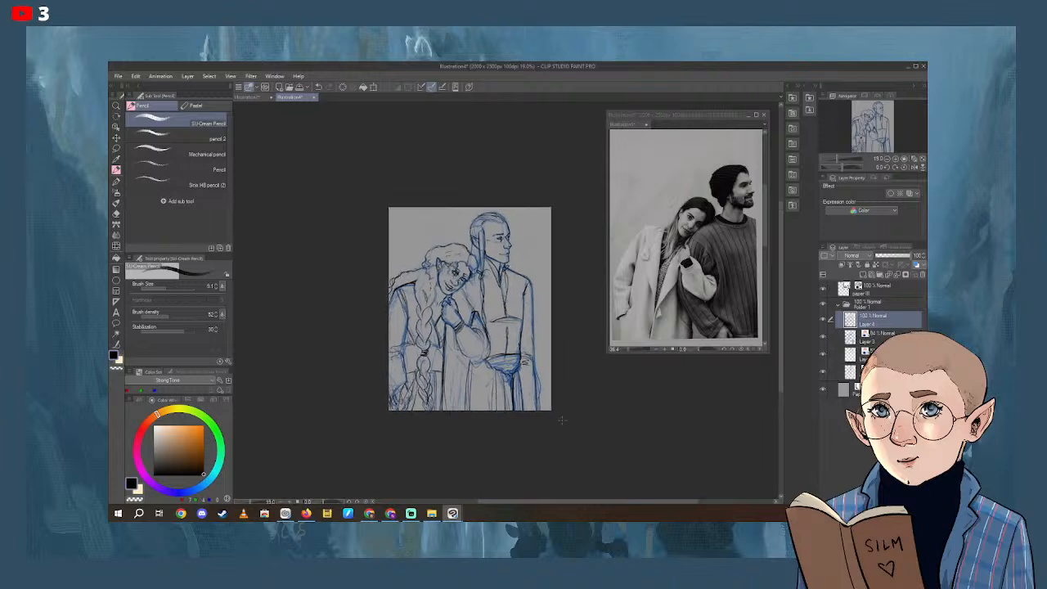
drag(167, 442, 154, 426)
click(162, 288)
click(840, 158)
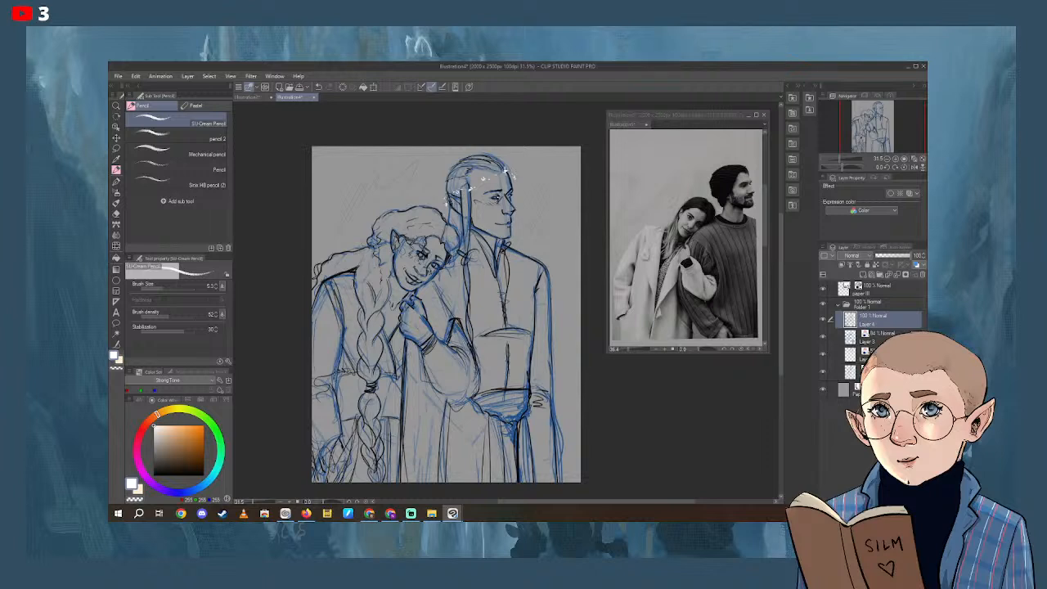
drag(458, 197, 460, 182)
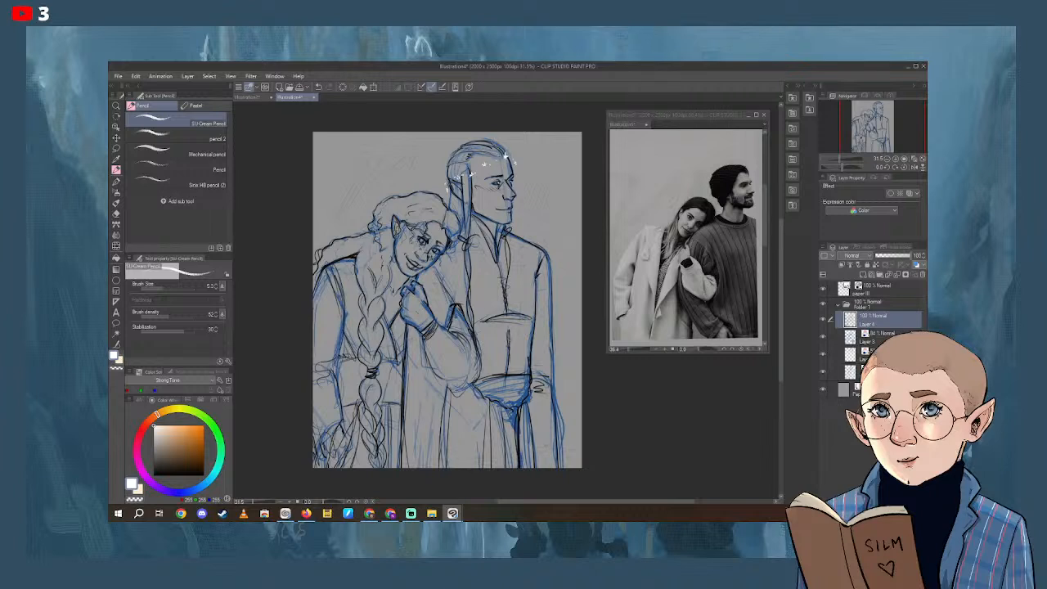
Draw a white rim light around the man's head and down his outer shoulder and sleeve at brush size 9.5.
click(163, 280)
drag(449, 190, 449, 208)
mouse_move(446, 167)
mouse_down()
mouse_move(460, 146)
mouse_move(496, 137)
mouse_move(514, 176)
mouse_up()
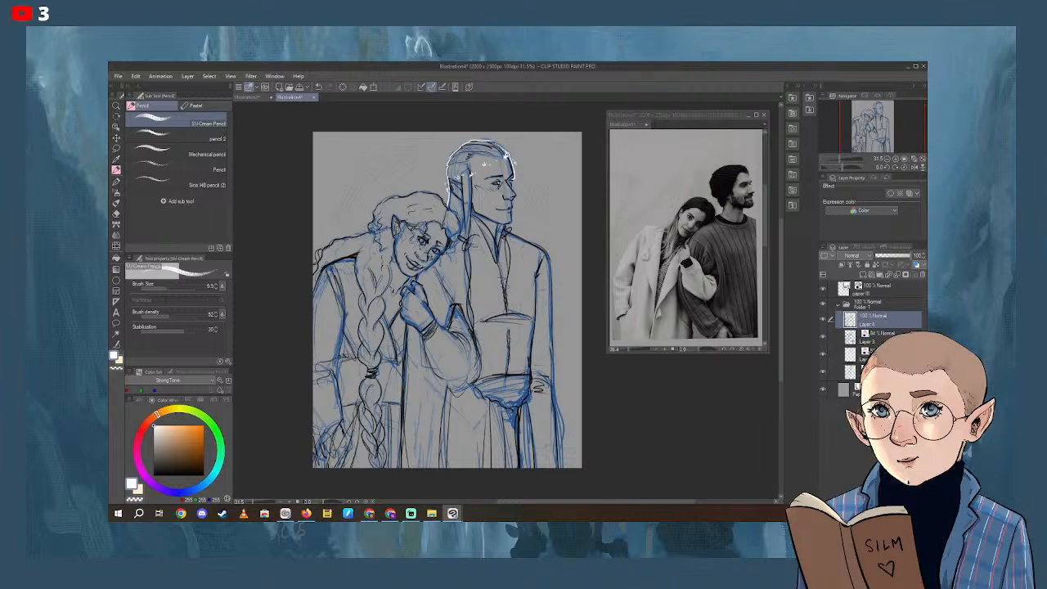
key(ctrl+z)
drag(508, 157, 514, 173)
mouse_move(536, 253)
mouse_down()
mouse_move(529, 202)
mouse_move(545, 222)
mouse_move(544, 398)
mouse_move(521, 334)
mouse_move(532, 439)
mouse_up()
Add white highlights along the partner's front robe edge, under the man's belt, and on his lower sleeve.
click(837, 159)
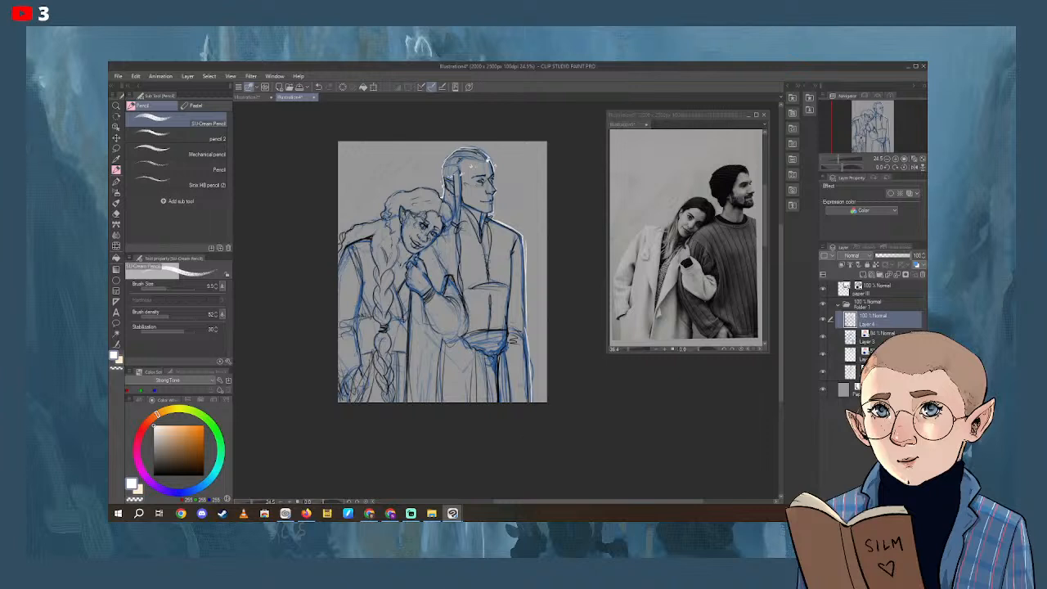
drag(413, 291, 405, 418)
mouse_move(463, 332)
mouse_down()
mouse_move(483, 352)
mouse_move(508, 336)
mouse_up()
drag(527, 378, 530, 403)
Switch back to black at brush size 6.2, add lines beneath the partner's elbow, and darken the man's hair.
drag(199, 457, 227, 498)
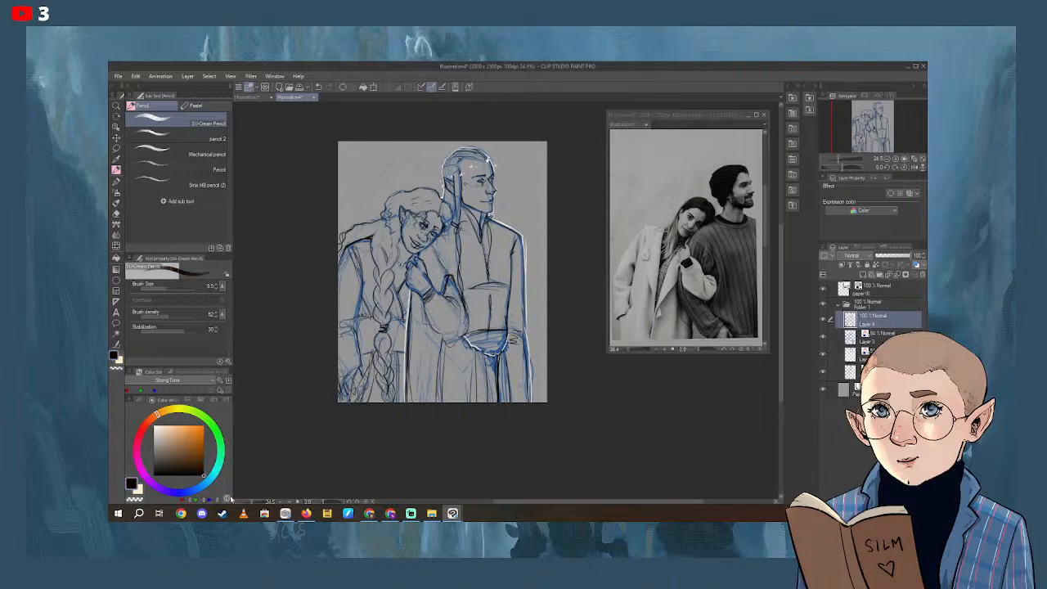
click(164, 285)
mouse_move(443, 339)
mouse_down()
mouse_move(448, 400)
mouse_move(463, 336)
mouse_up()
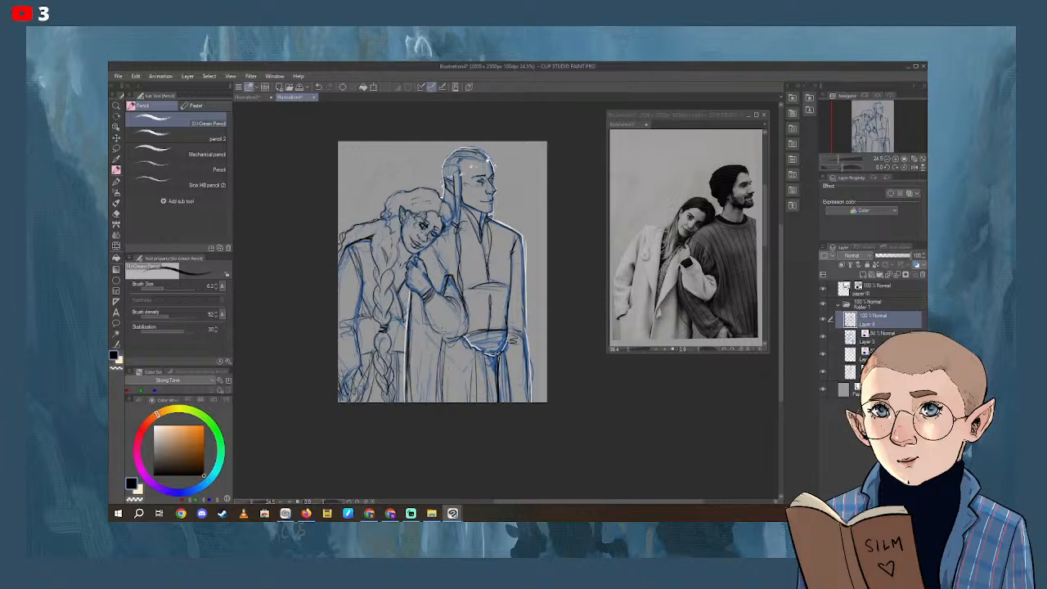
mouse_move(449, 210)
mouse_down()
mouse_move(458, 156)
mouse_move(482, 159)
mouse_up()
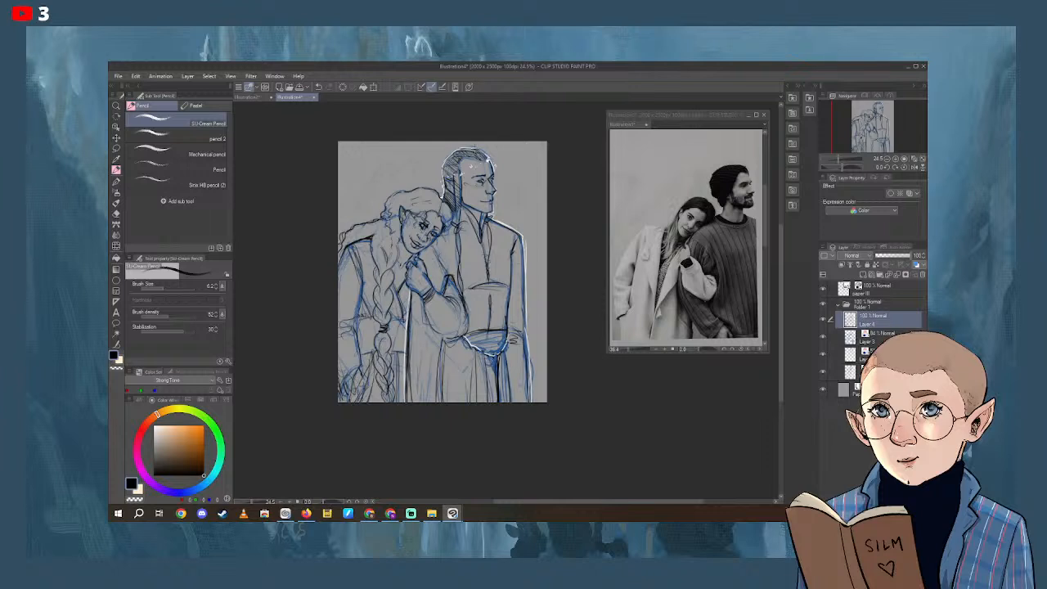
View the whole sketch at a smaller scale and switch to the desktop.
drag(838, 158, 837, 159)
drag(600, 403, 593, 398)
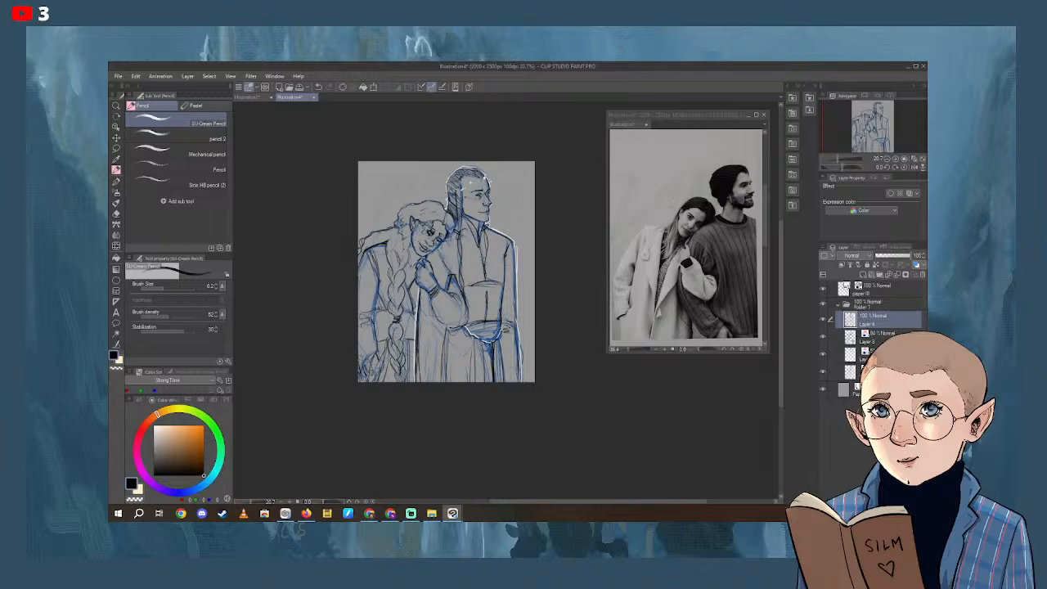
key(super+d)
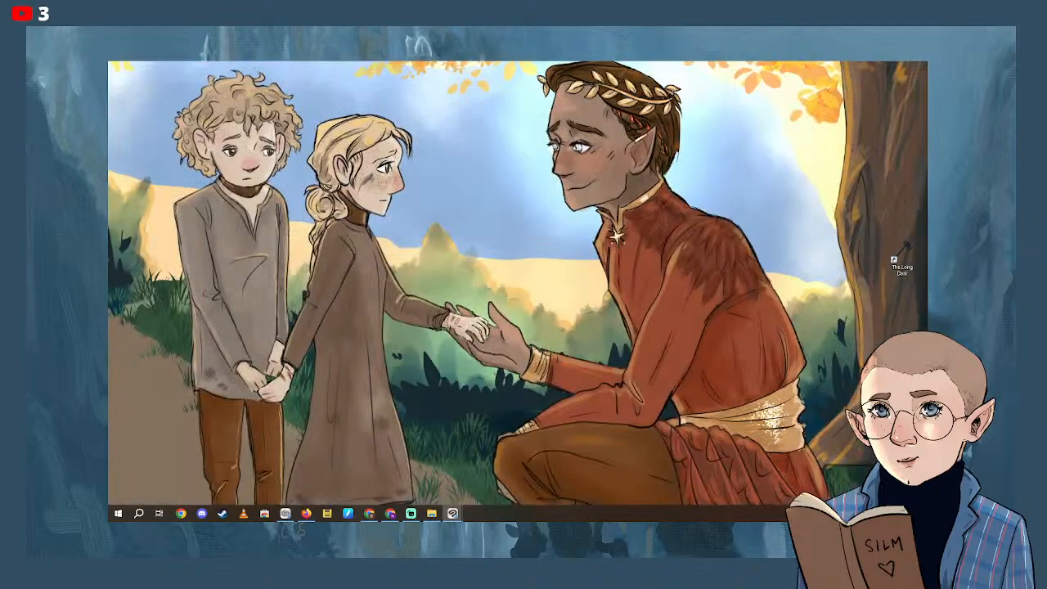